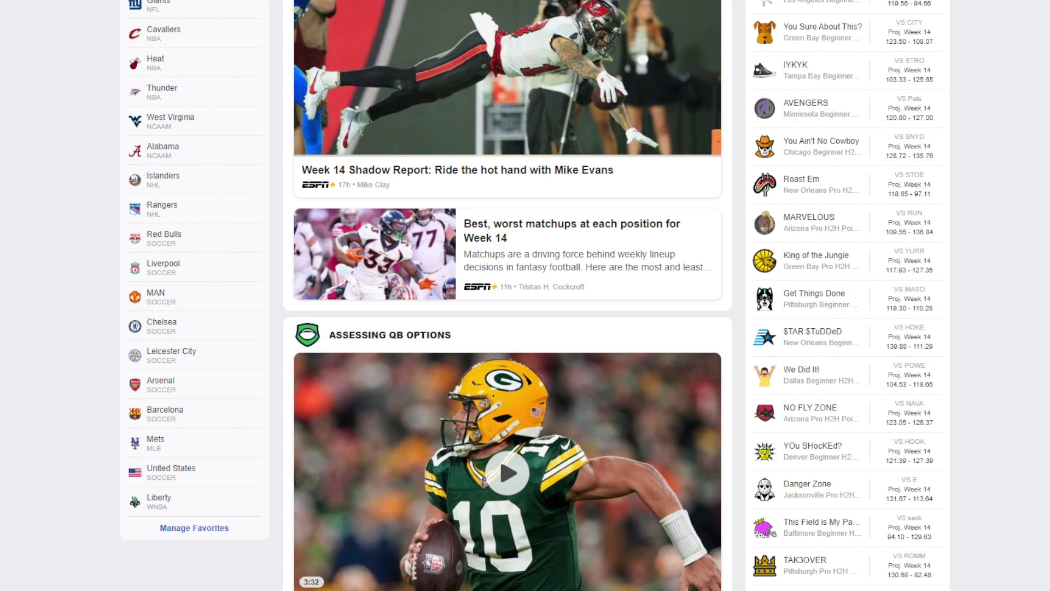
Look through the fantasy team list and open the Game Of Football team's roster.
{"action": "scroll", "coordinate": [508, 295], "scroll_direction": "up", "scroll_amount": 6}
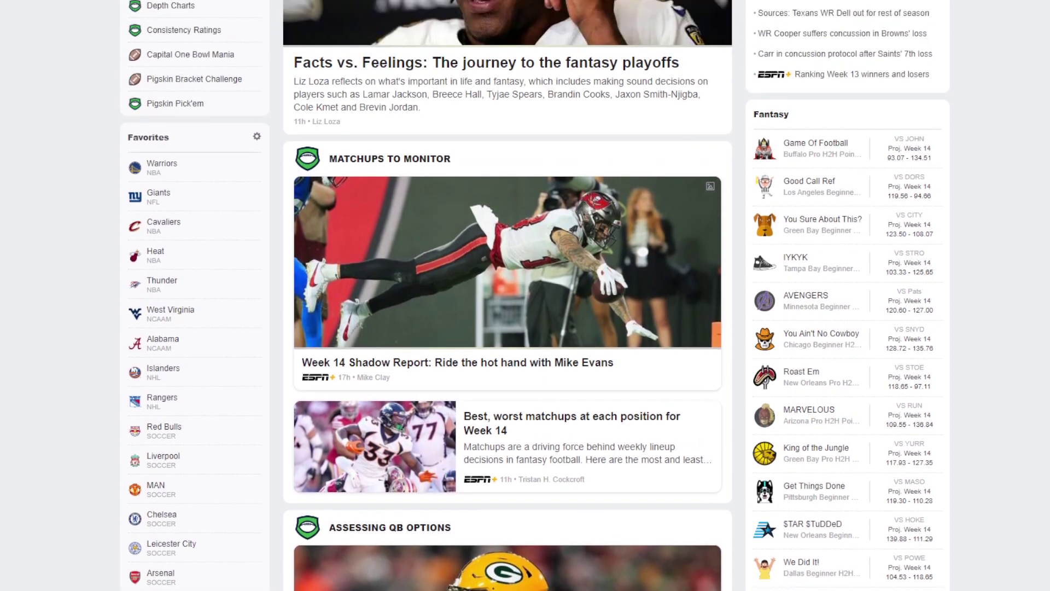
{"action": "scroll", "coordinate": [508, 295], "scroll_direction": "down", "scroll_amount": 2}
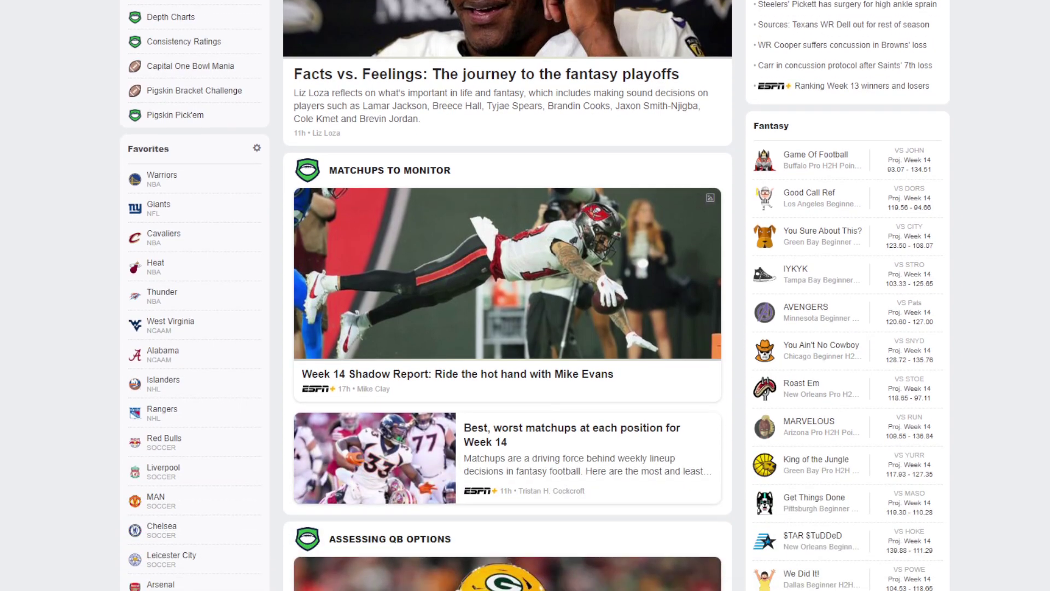
{"action": "scroll", "coordinate": [508, 295], "scroll_direction": "down", "scroll_amount": 6}
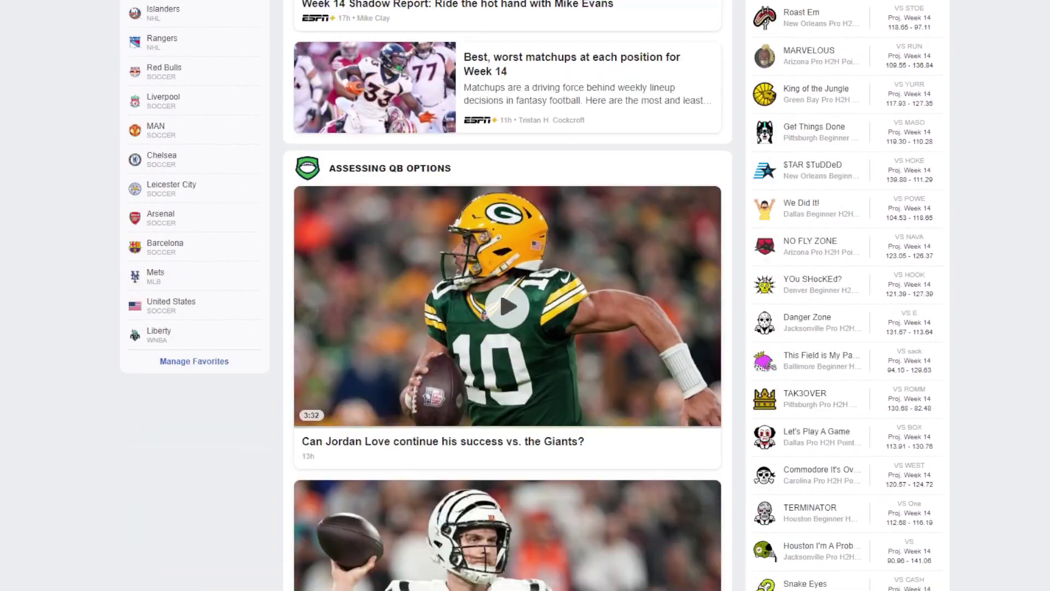
{"action": "scroll", "coordinate": [508, 296], "scroll_direction": "up", "scroll_amount": 5}
{"action": "scroll", "coordinate": [918, 231], "scroll_direction": "up", "scroll_amount": 1}
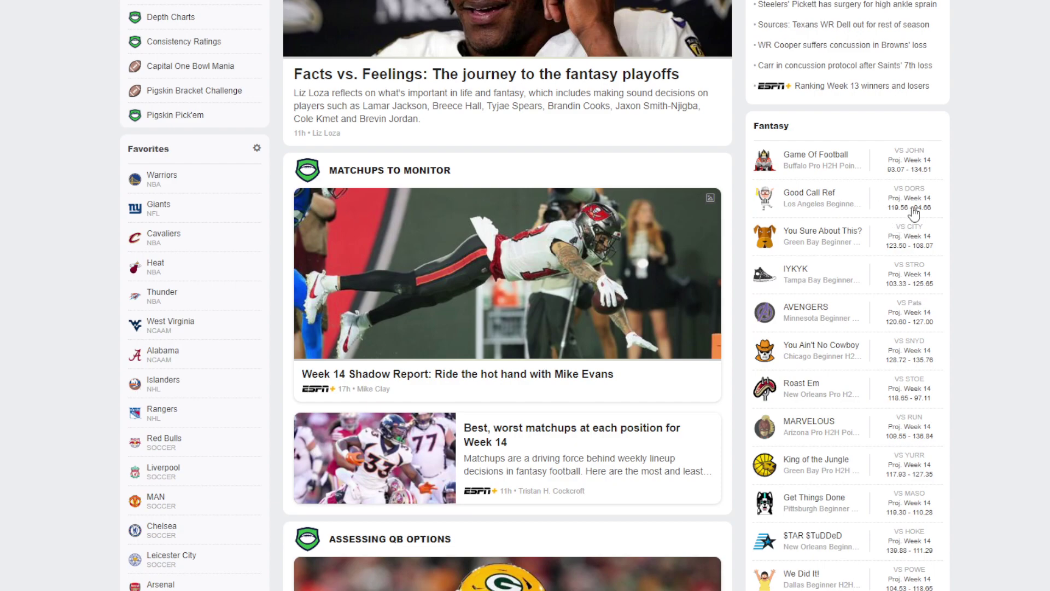
{"action": "left_click", "coordinate": [835, 163]}
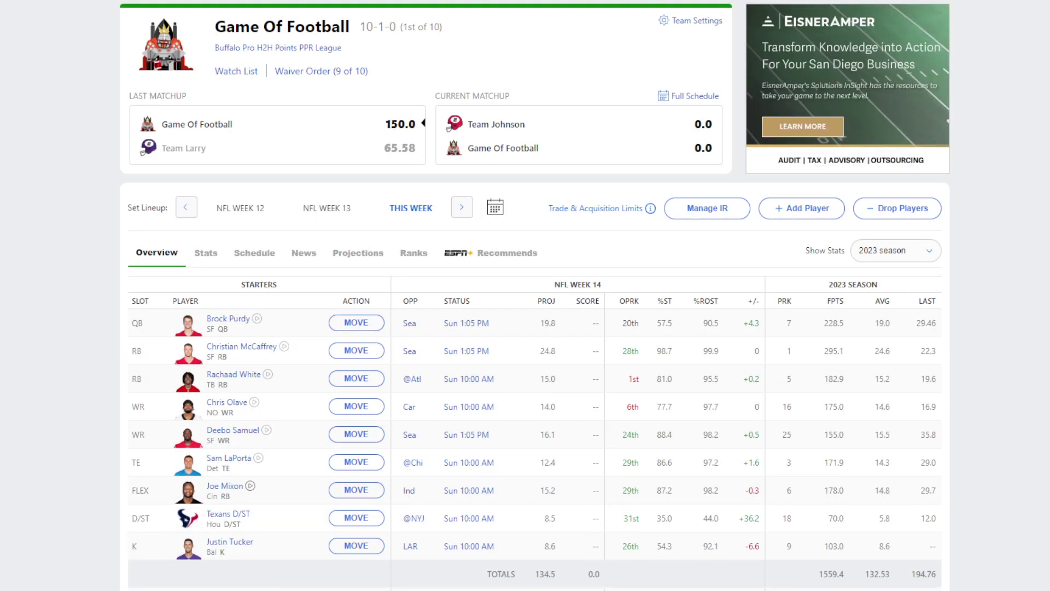
{"action": "scroll", "coordinate": [535, 296], "scroll_direction": "down", "scroll_amount": 1}
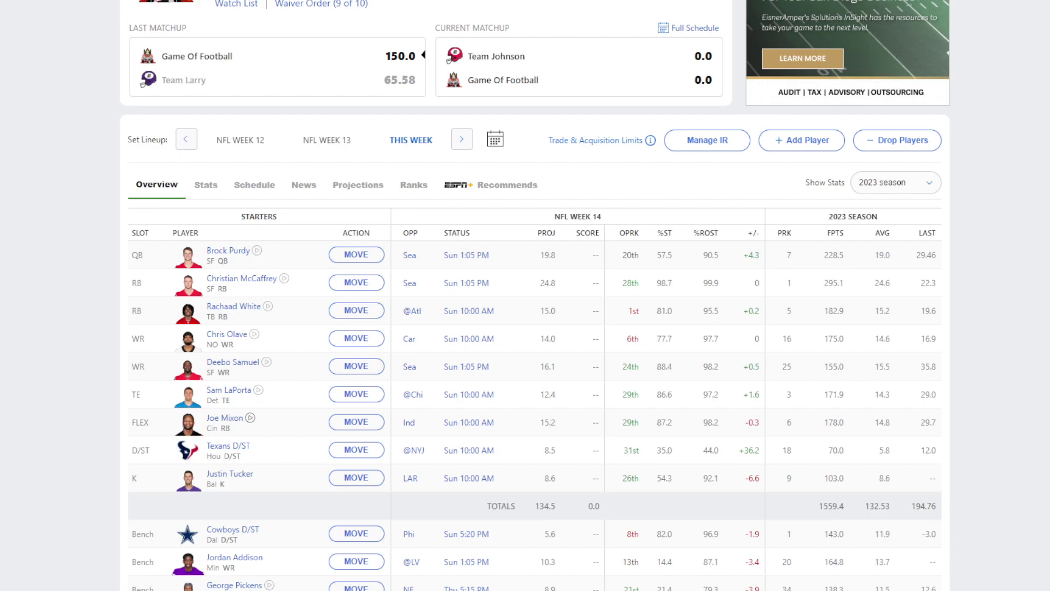
View the full standings of the Buffalo Pro H2H Points PPR League, and reopen the Game Of Football team from them.
{"action": "left_click", "coordinate": [274, 4]}
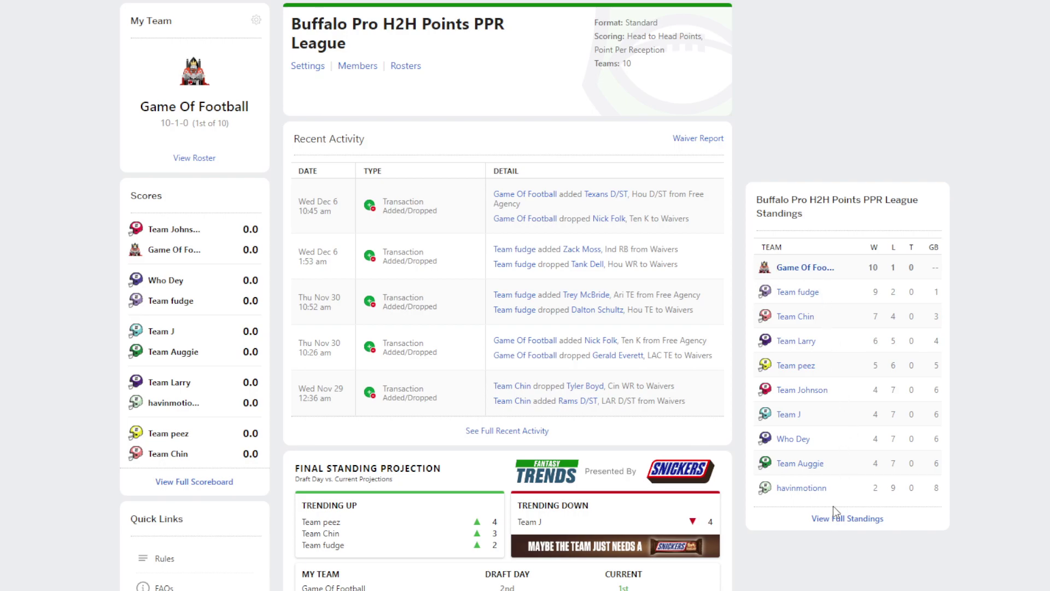
{"action": "left_click", "coordinate": [842, 520]}
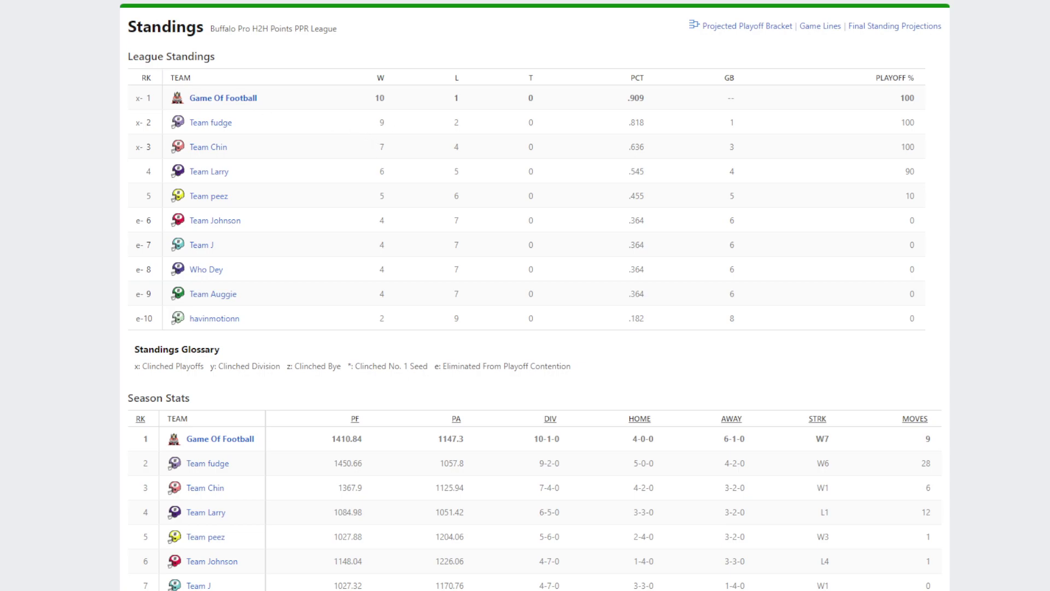
{"action": "left_click", "coordinate": [219, 98]}
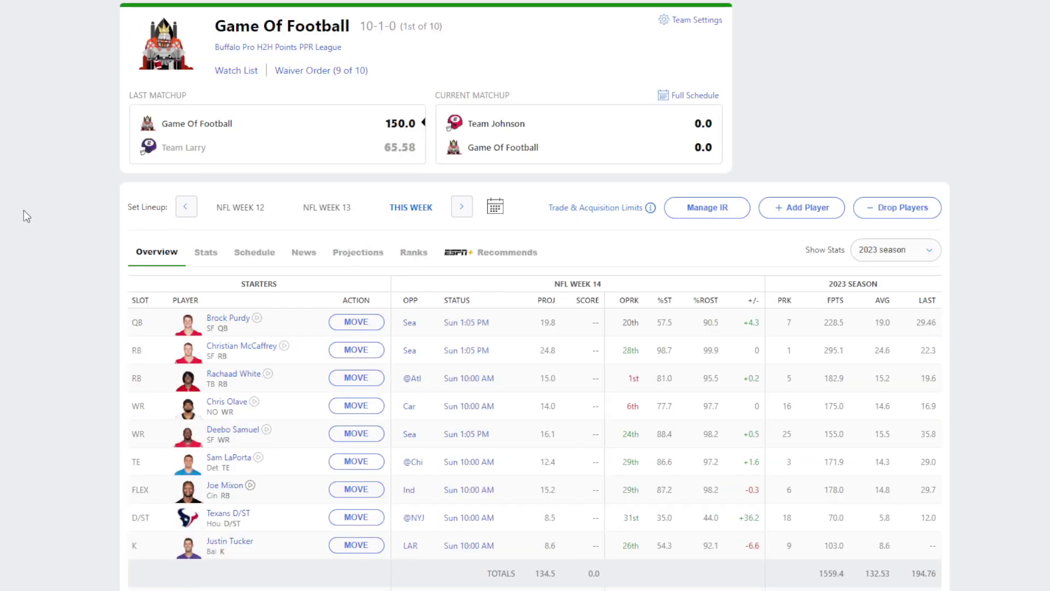
Review the team's starters and bench, and check Brock Purdy's projection and weekly game log.
{"action": "scroll", "coordinate": [166, 208], "scroll_direction": "down", "scroll_amount": 3}
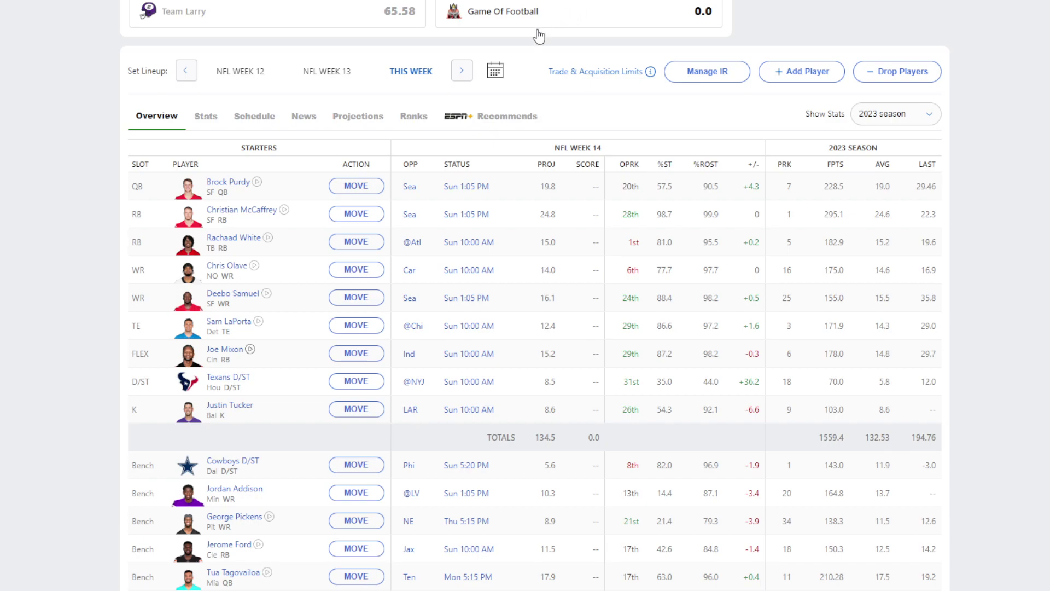
{"action": "scroll", "coordinate": [518, 110], "scroll_direction": "up", "scroll_amount": 3}
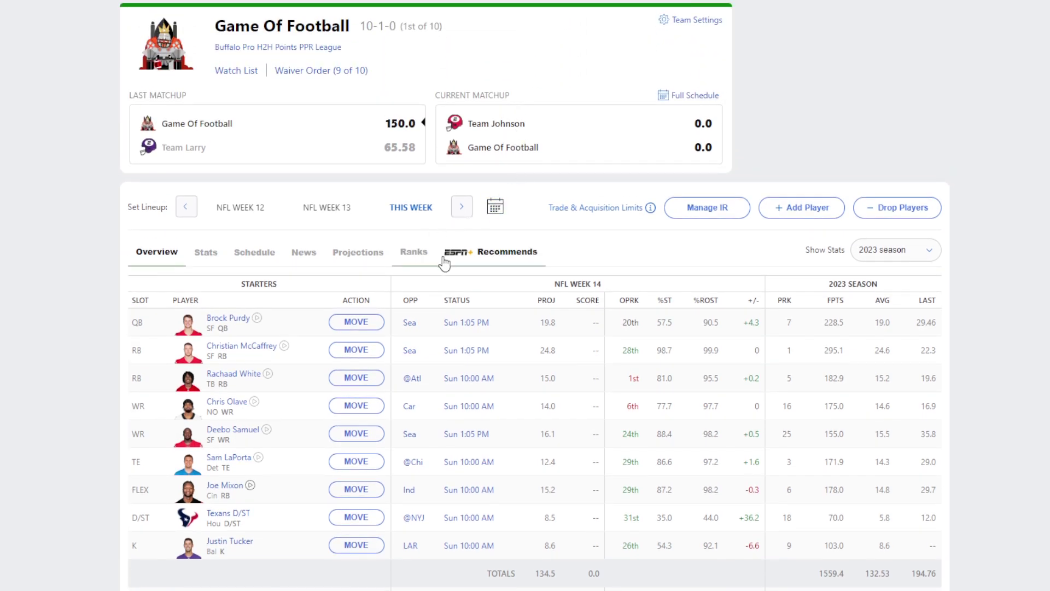
{"action": "scroll", "coordinate": [411, 240], "scroll_direction": "down", "scroll_amount": 3}
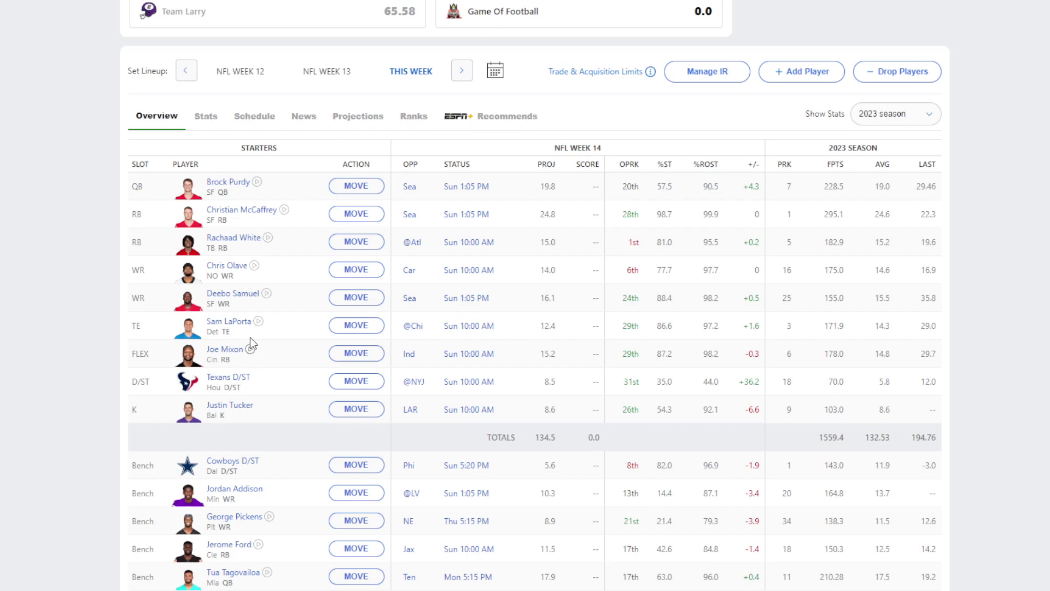
{"action": "scroll", "coordinate": [250, 340], "scroll_direction": "up", "scroll_amount": 1}
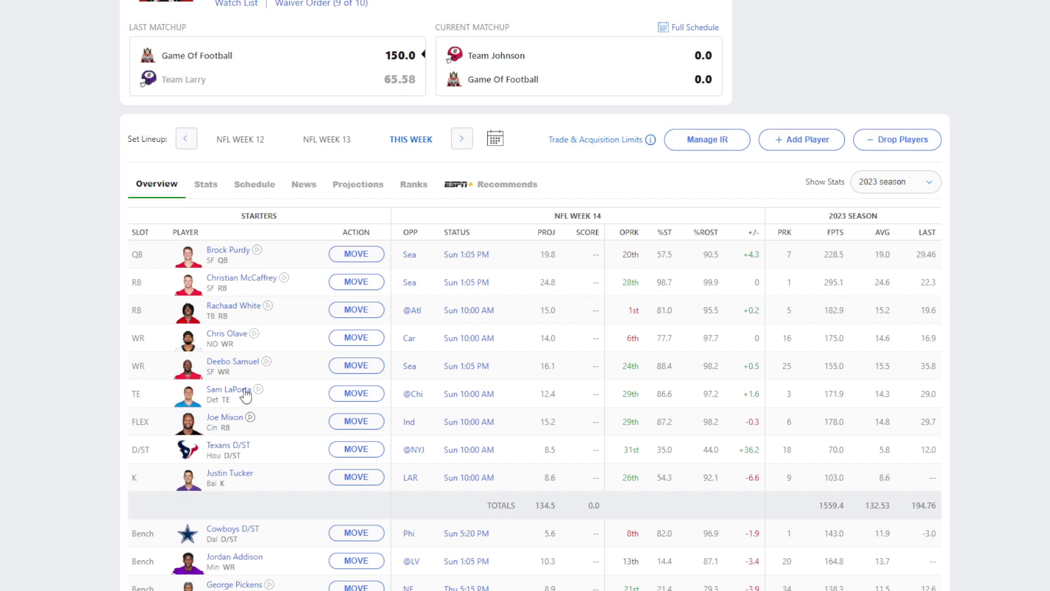
{"action": "left_click", "coordinate": [229, 249]}
{"action": "scroll", "coordinate": [504, 412], "scroll_direction": "down", "scroll_amount": 12}
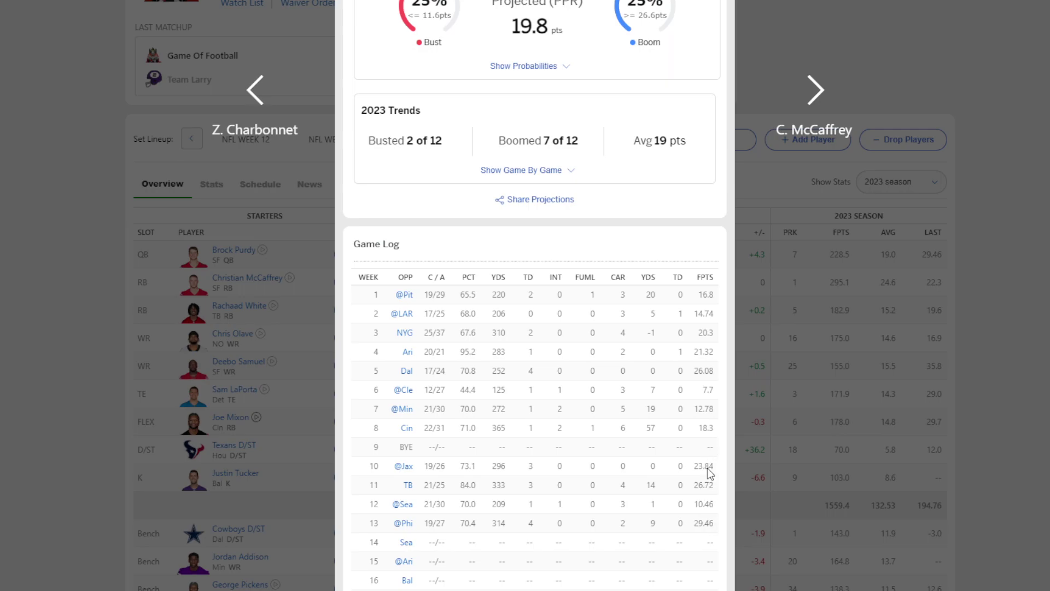
{"action": "left_click", "coordinate": [1042, 244]}
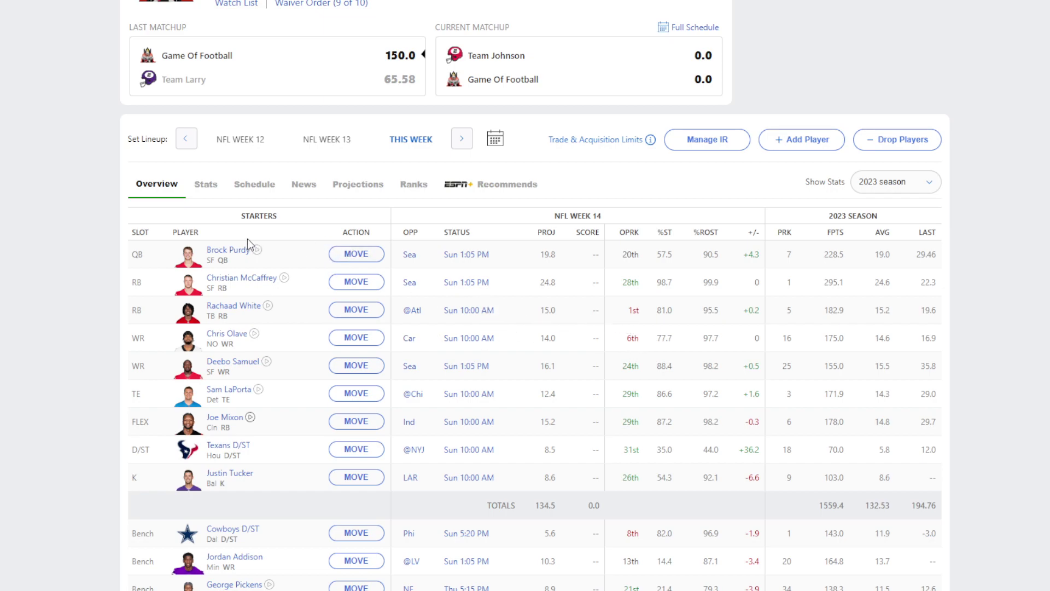
Check starting tight end Sam LaPorta's Week 14 outlook, projection and game log.
{"action": "scroll", "coordinate": [146, 370], "scroll_direction": "down", "scroll_amount": 4}
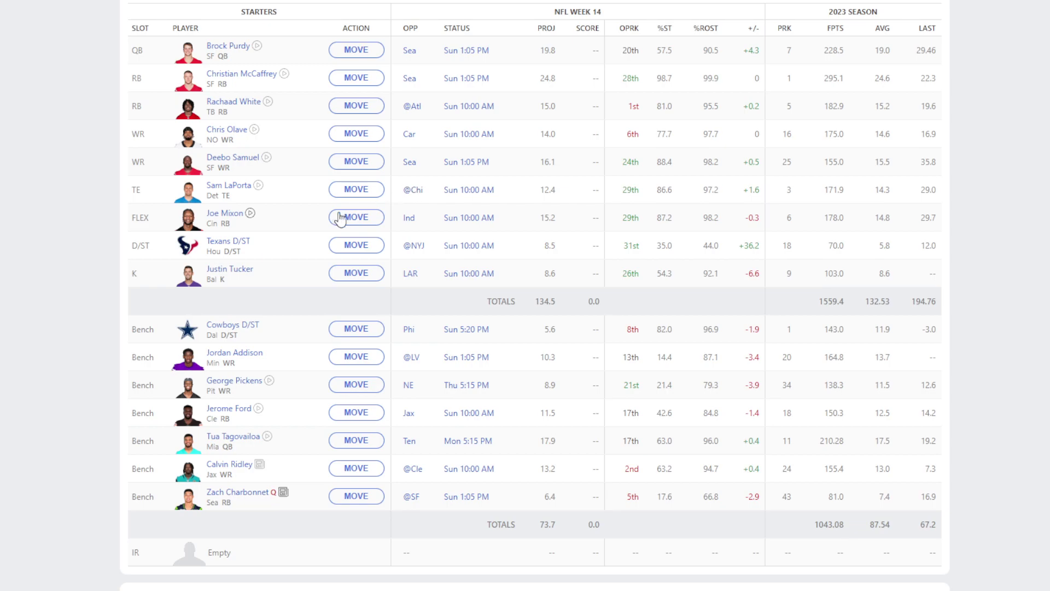
{"action": "left_click", "coordinate": [236, 189]}
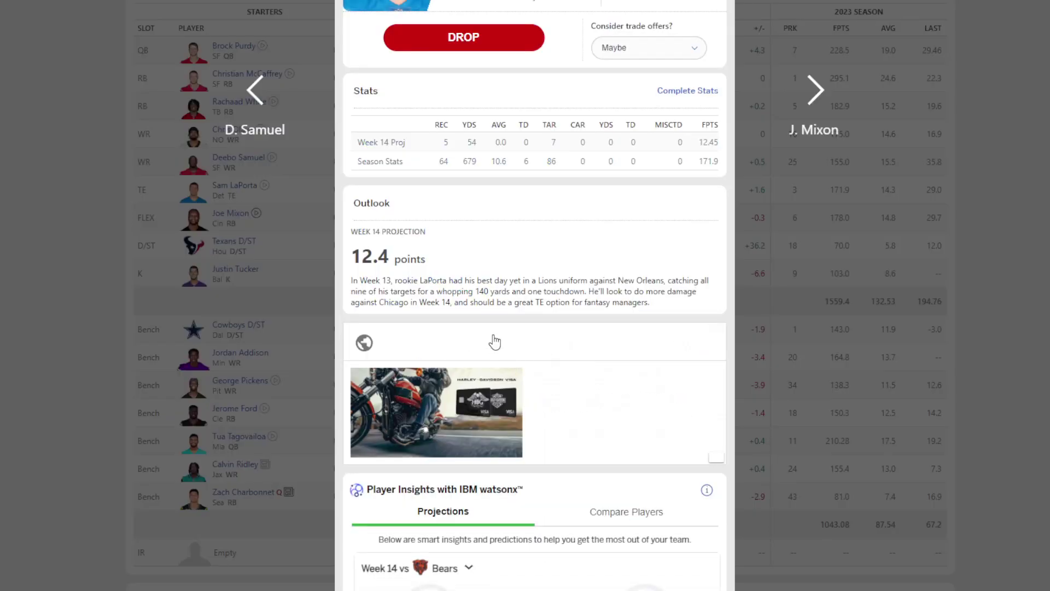
{"action": "scroll", "coordinate": [495, 342], "scroll_direction": "down", "scroll_amount": 10}
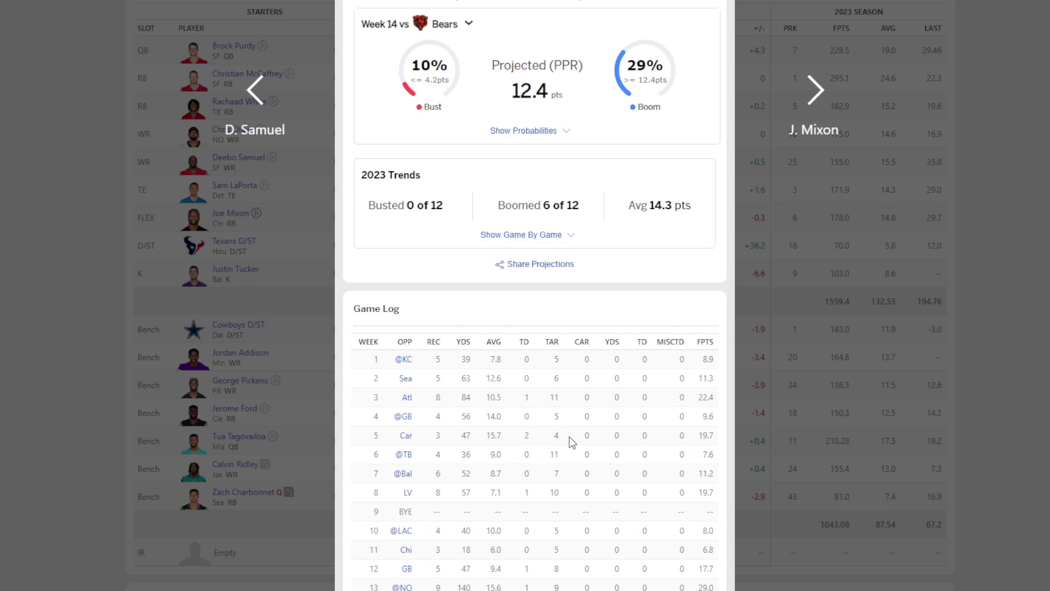
{"action": "left_click", "coordinate": [1044, 306]}
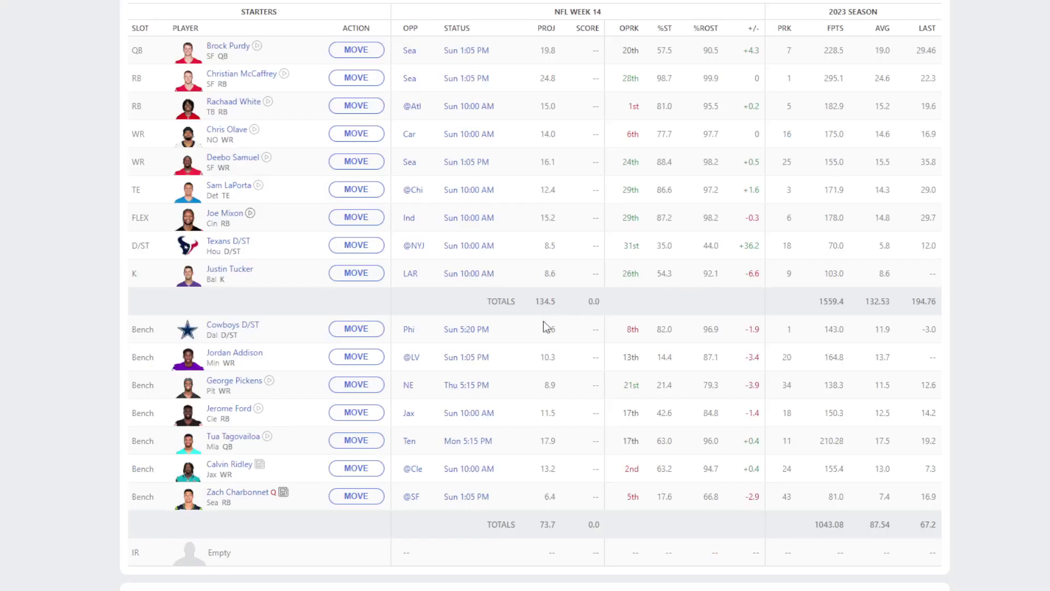
{"action": "left_click", "coordinate": [353, 191]}
Browse the league's available free agents, limited to the D/ST position.
{"action": "scroll", "coordinate": [600, 279], "scroll_direction": "up", "scroll_amount": 4}
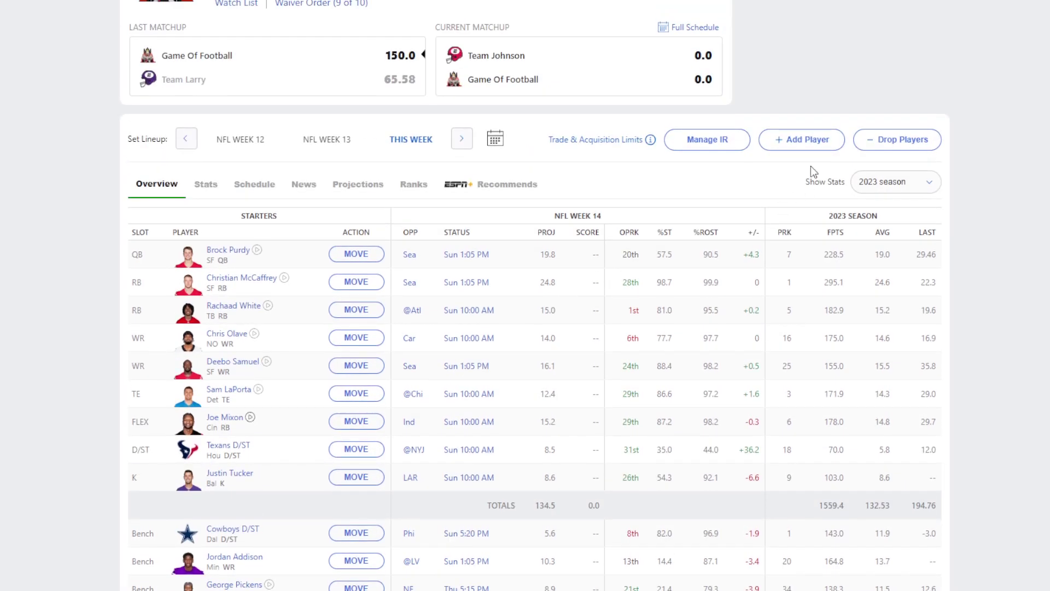
{"action": "left_click", "coordinate": [813, 140]}
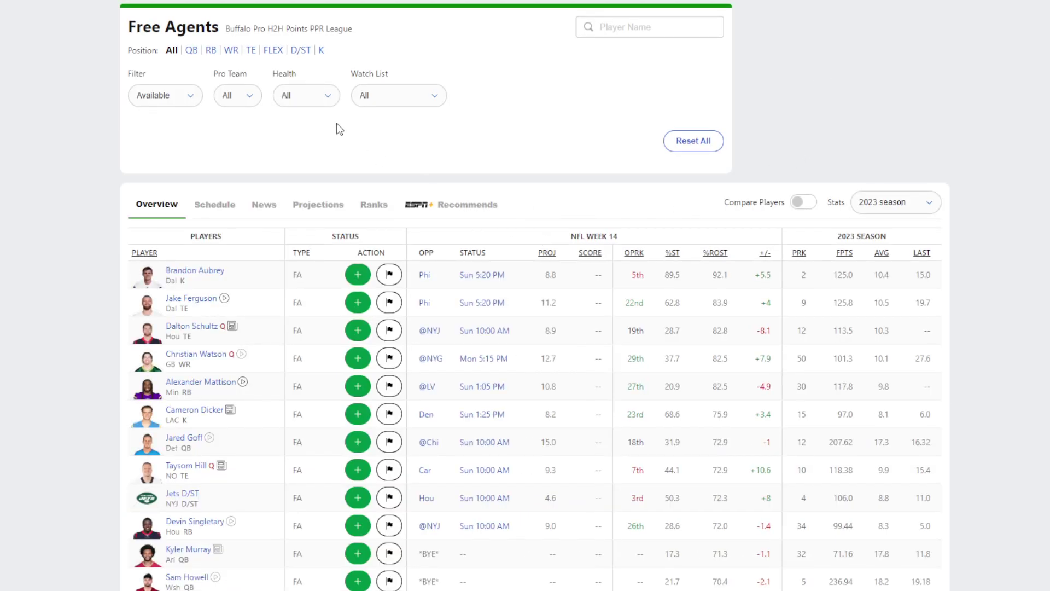
{"action": "left_click", "coordinate": [303, 51]}
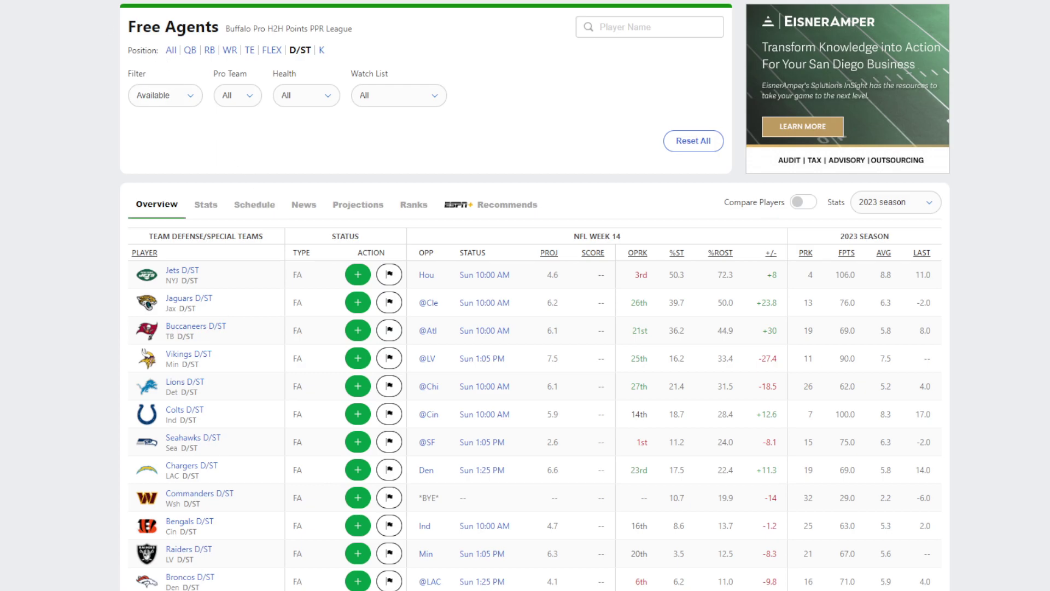
{"action": "scroll", "coordinate": [102, 251], "scroll_direction": "down", "scroll_amount": 4}
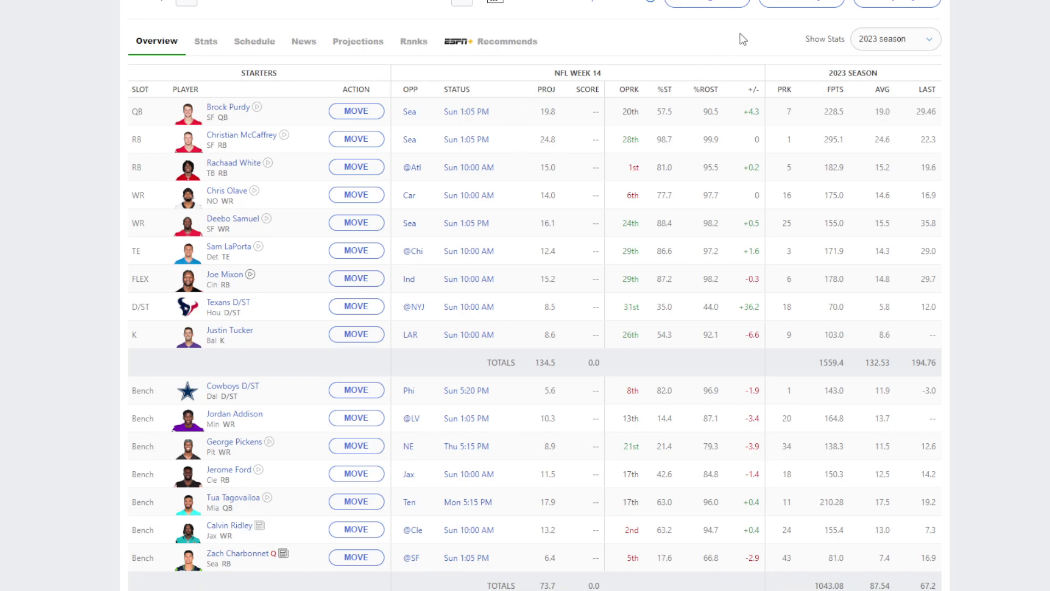
Swap Rachaad White into the FLEX slot and Joe Mixon into the RB slot.
{"action": "left_click", "coordinate": [795, 10]}
{"action": "left_click", "coordinate": [360, 169]}
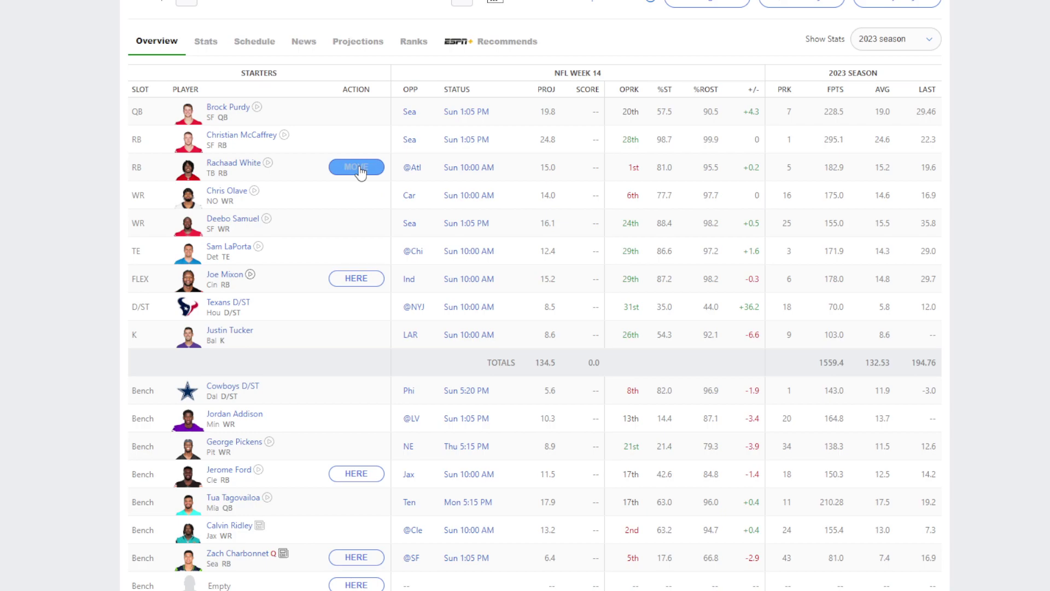
{"action": "left_click", "coordinate": [360, 280]}
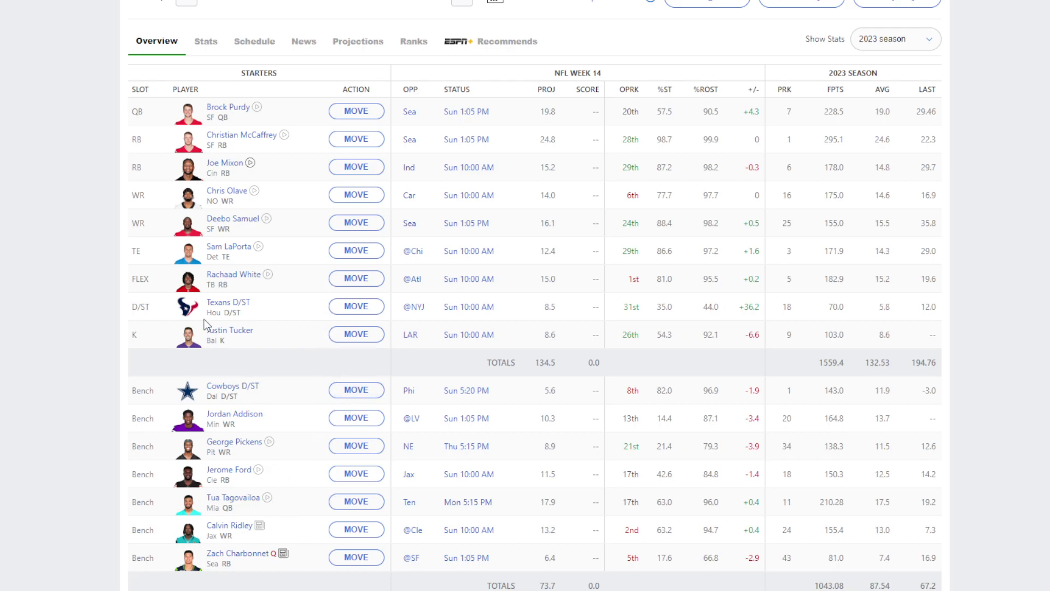
Open the current matchup's box score and examine opposing running back Isiah Pacheco's outlook, game log and recent news.
{"action": "scroll", "coordinate": [212, 303], "scroll_direction": "up", "scroll_amount": 3}
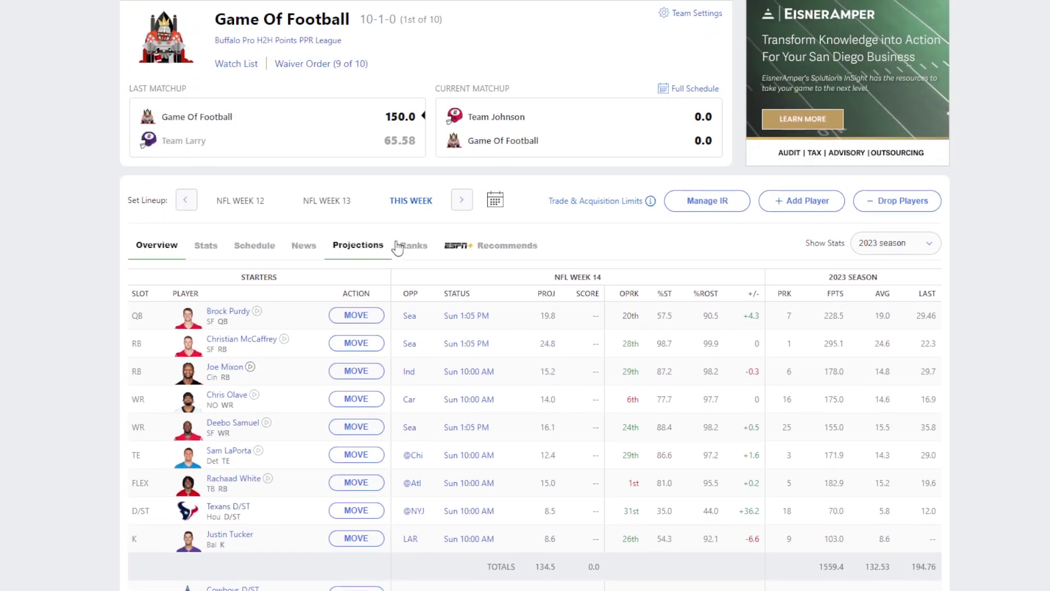
{"action": "left_click", "coordinate": [557, 129]}
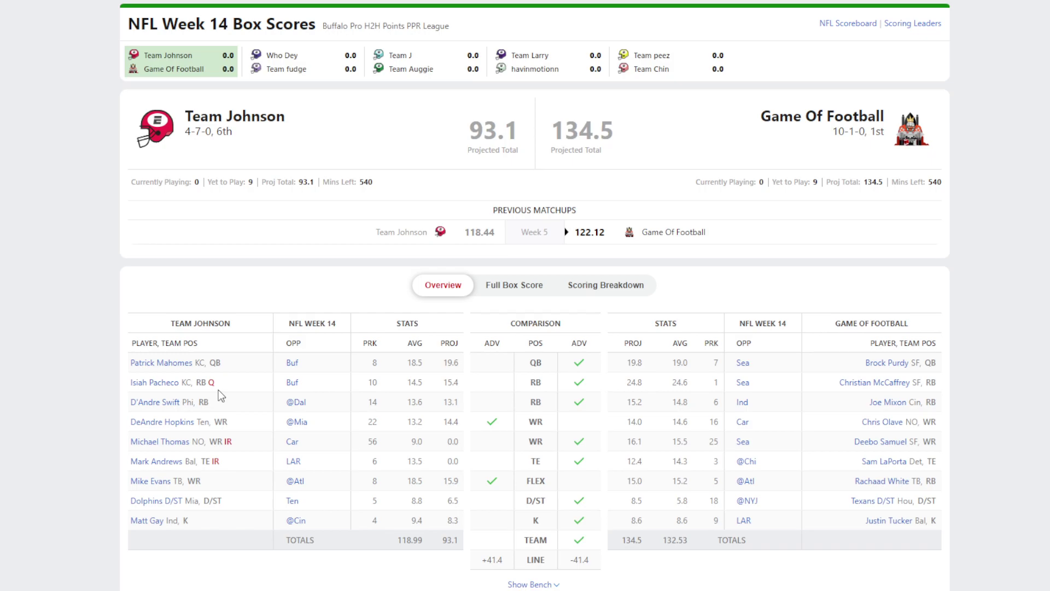
{"action": "left_click", "coordinate": [179, 383]}
{"action": "scroll", "coordinate": [553, 422], "scroll_direction": "down", "scroll_amount": 4}
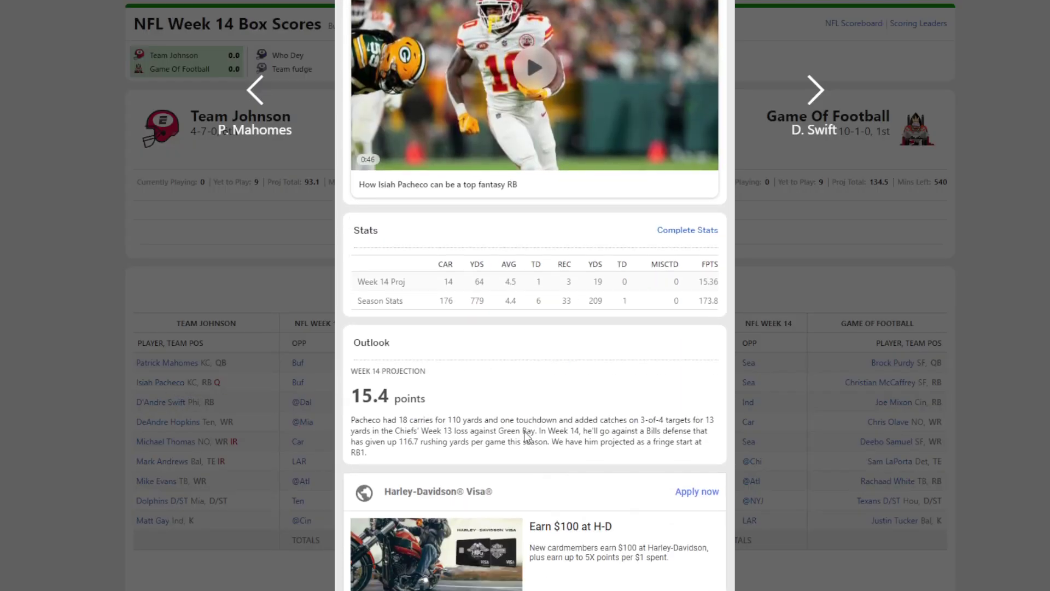
{"action": "scroll", "coordinate": [483, 397], "scroll_direction": "up", "scroll_amount": 2}
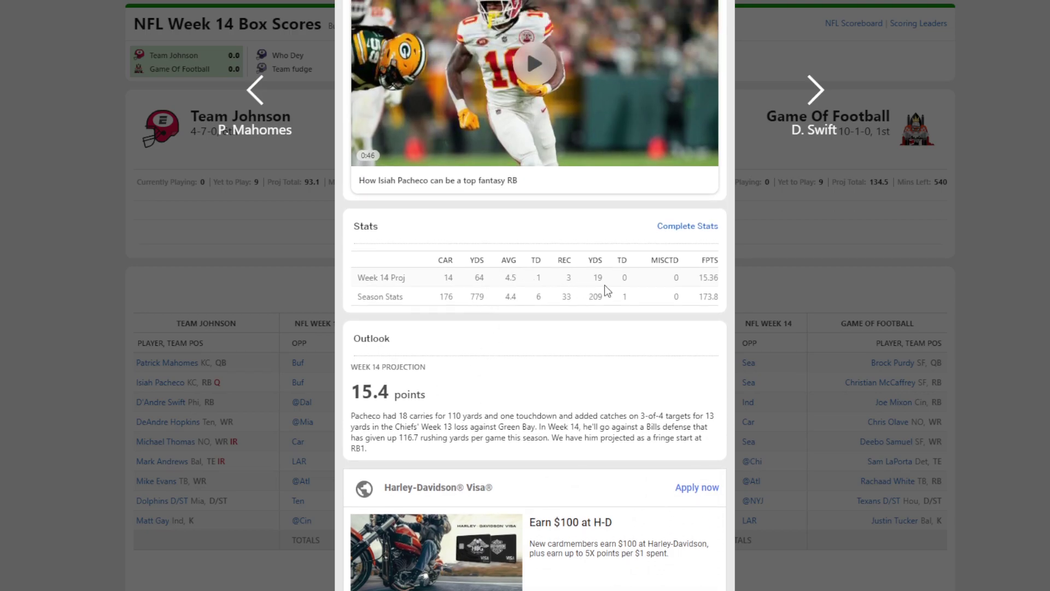
{"action": "scroll", "coordinate": [560, 342], "scroll_direction": "down", "scroll_amount": 2}
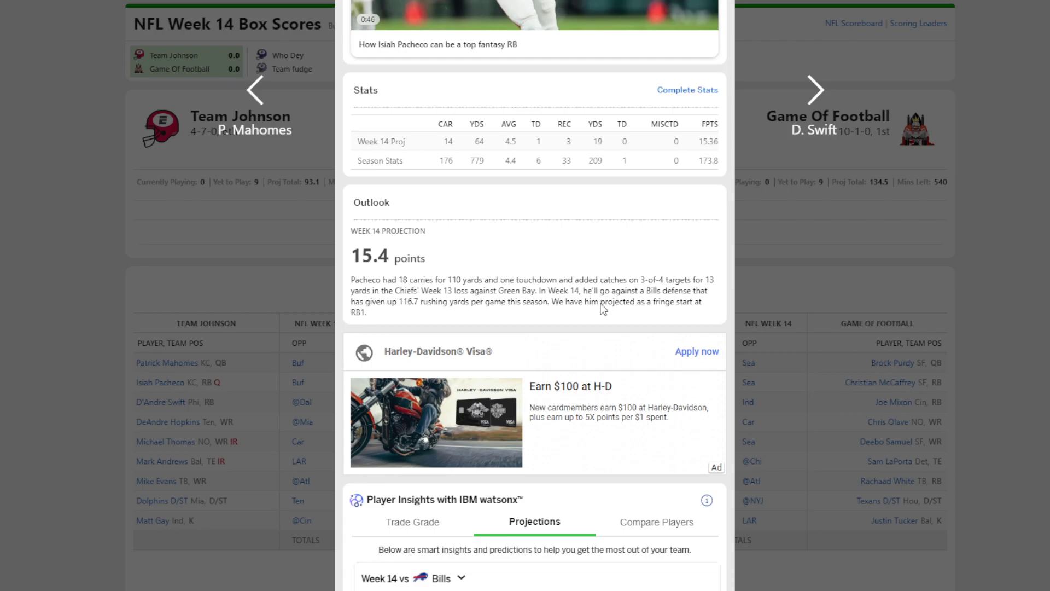
{"action": "scroll", "coordinate": [612, 333], "scroll_direction": "down", "scroll_amount": 6}
{"action": "scroll", "coordinate": [573, 315], "scroll_direction": "down", "scroll_amount": 2}
{"action": "scroll", "coordinate": [606, 443], "scroll_direction": "down", "scroll_amount": 5}
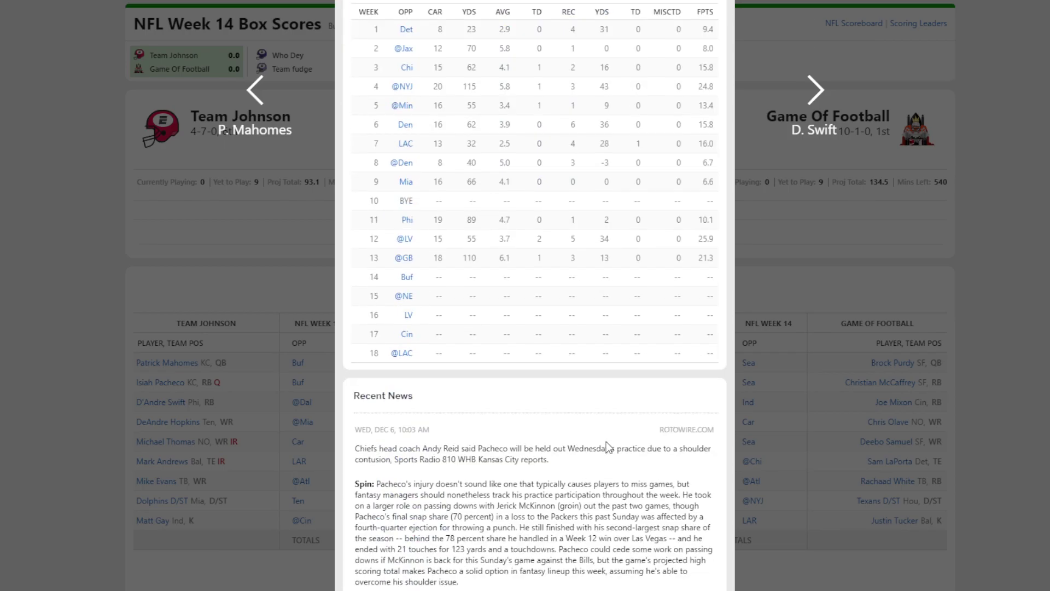
{"action": "scroll", "coordinate": [572, 454], "scroll_direction": "down", "scroll_amount": 1}
{"action": "scroll", "coordinate": [571, 454], "scroll_direction": "down", "scroll_amount": 1}
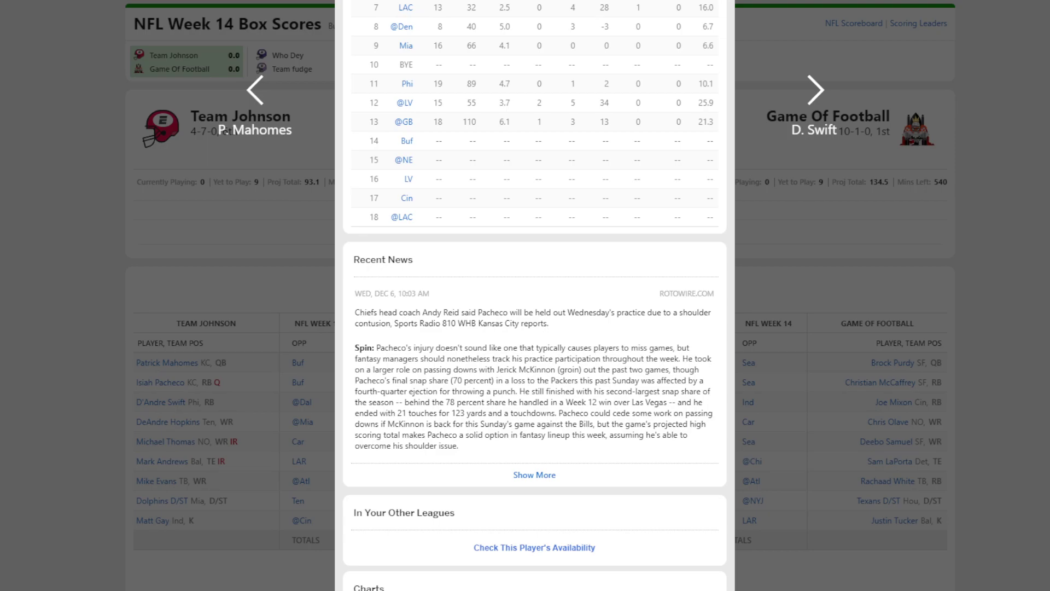
{"action": "key", "text": "Escape"}
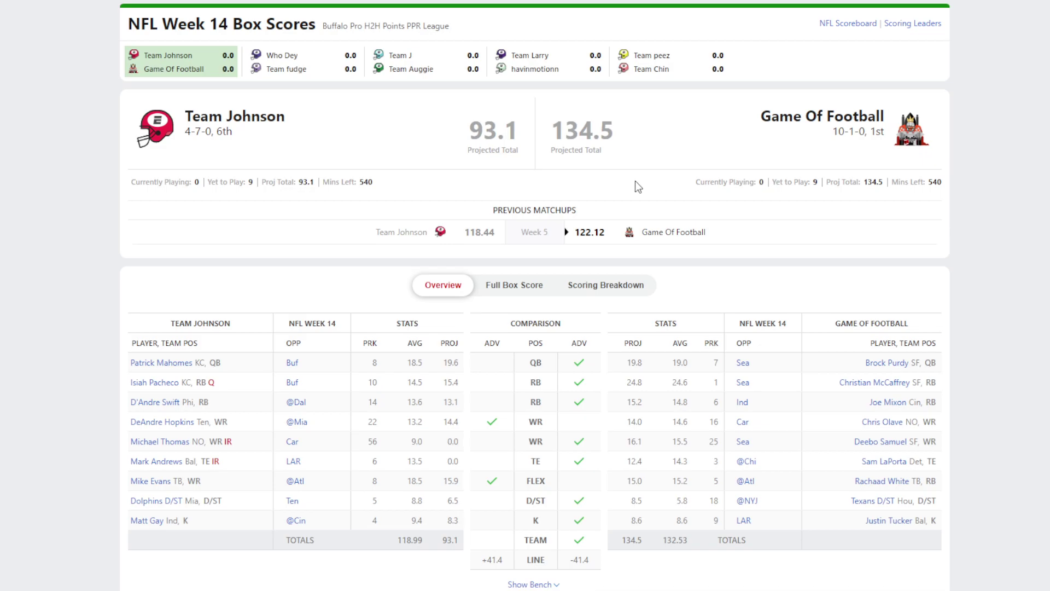
Switch to the Good Call Ref team and look over its Week 14 roster.
{"action": "mouse_move", "coordinate": [940, 126]}
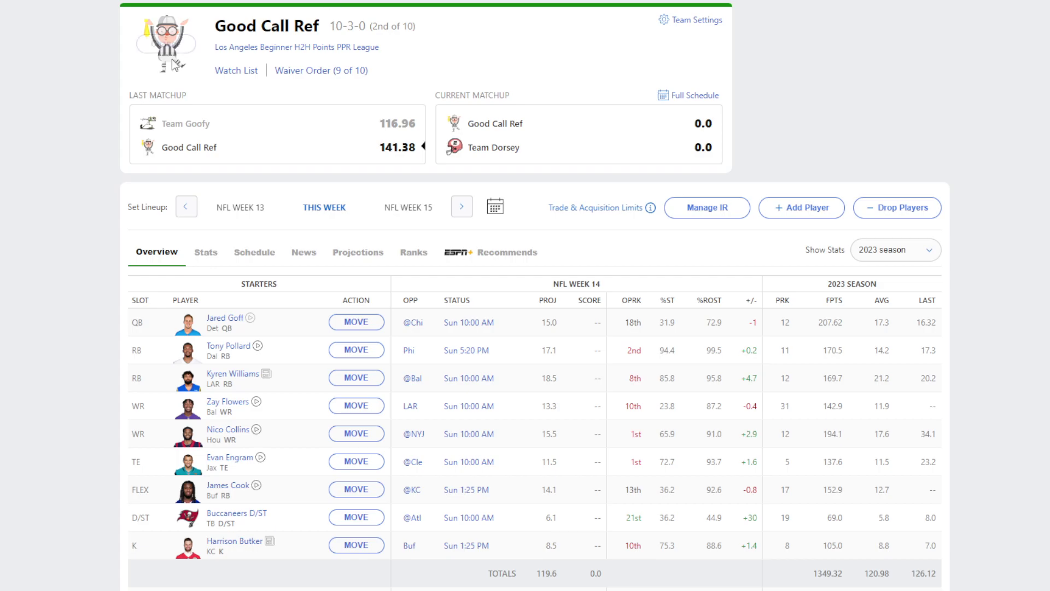
{"action": "scroll", "coordinate": [41, 150], "scroll_direction": "down", "scroll_amount": 4}
{"action": "scroll", "coordinate": [37, 148], "scroll_direction": "up", "scroll_amount": 4}
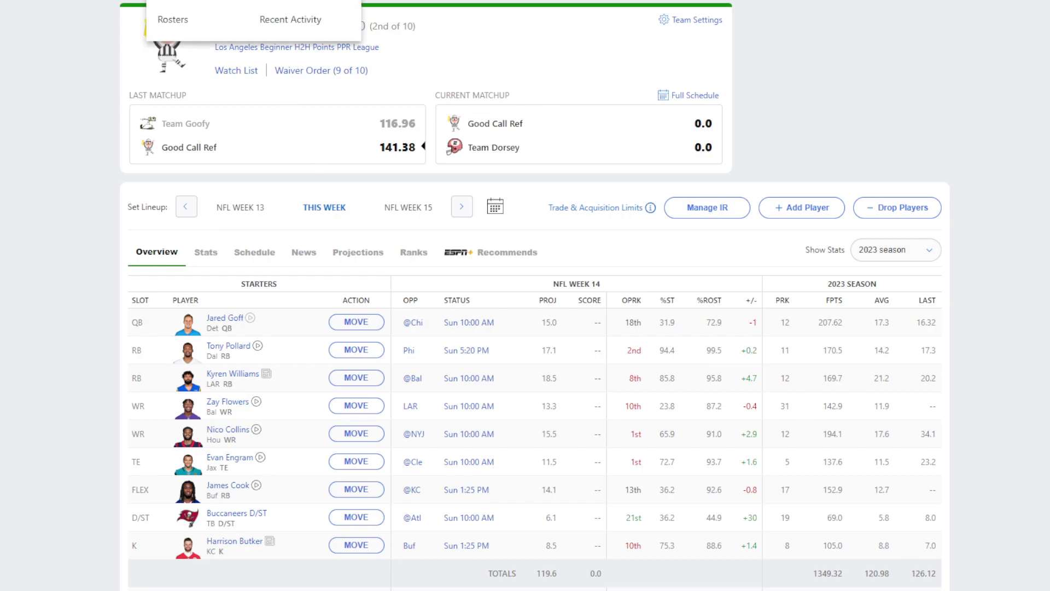
From the league page, check Ego's N Icon's roster and its Week 14 box score against Team #24 pk 8.
{"action": "left_click", "coordinate": [290, 3]}
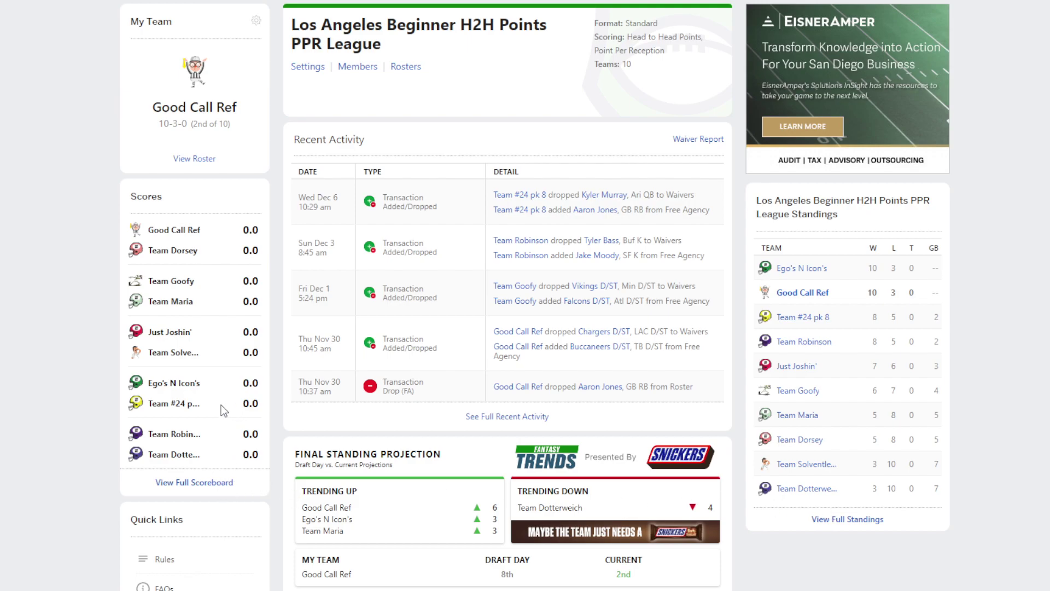
{"action": "left_click", "coordinate": [197, 385]}
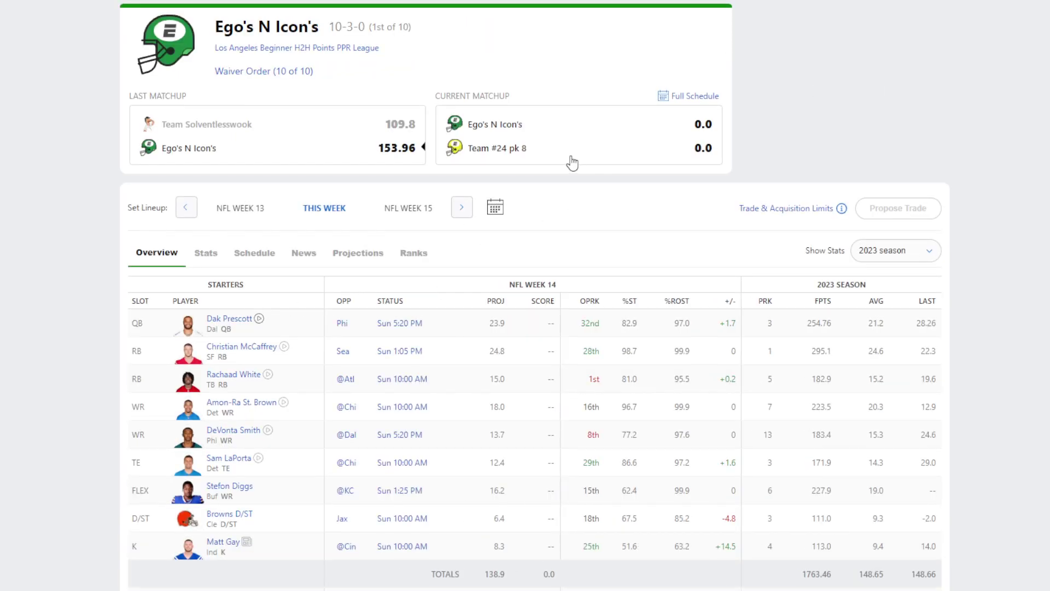
{"action": "left_click", "coordinate": [570, 155]}
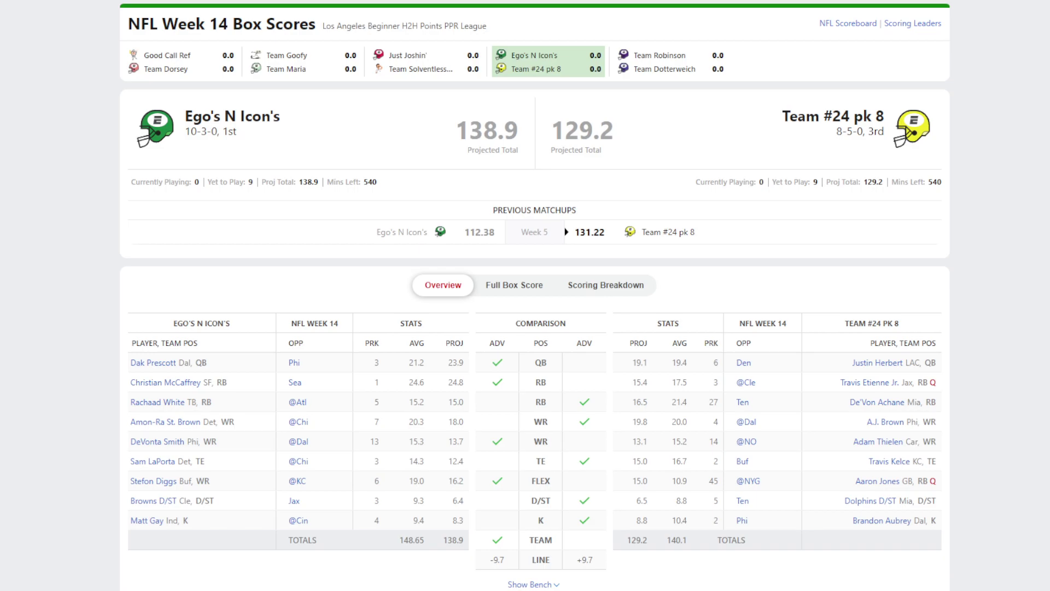
{"action": "left_click", "coordinate": [188, 134]}
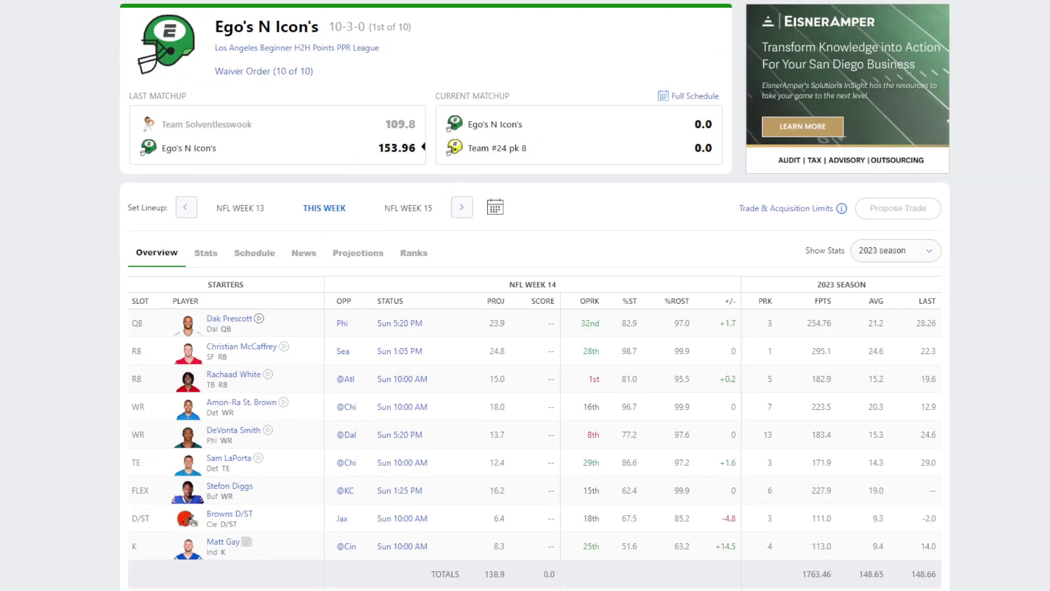
Return to the Good Call Ref roster and examine bench receiver Garrett Wilson's stats, Week 14 outlook, trends and game log.
{"action": "left_click", "coordinate": [228, 42]}
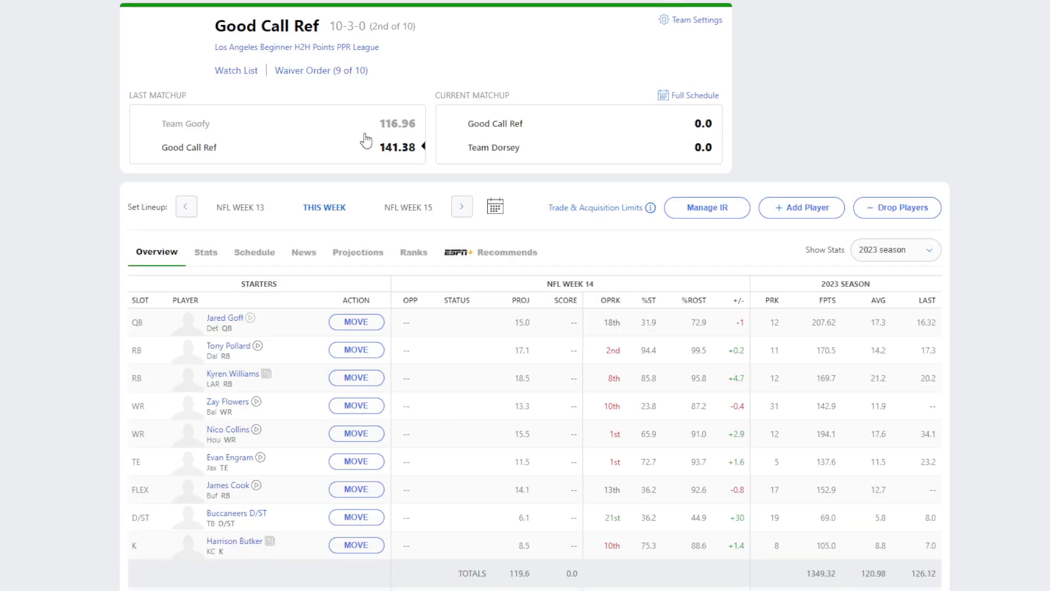
{"action": "scroll", "coordinate": [329, 383], "scroll_direction": "down", "scroll_amount": 4}
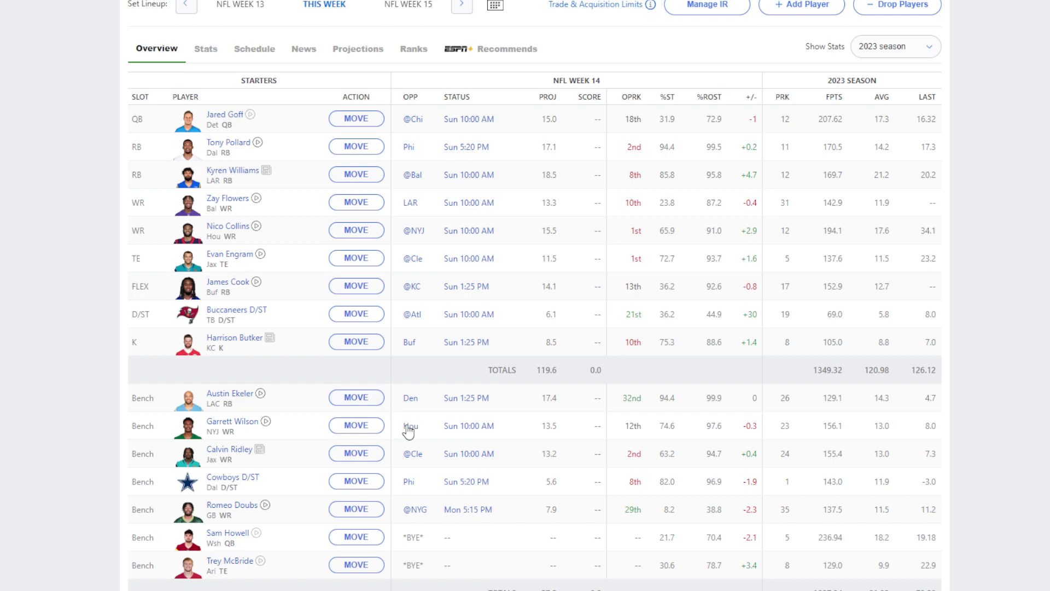
{"action": "left_click", "coordinate": [235, 421]}
{"action": "scroll", "coordinate": [548, 416], "scroll_direction": "down", "scroll_amount": 5}
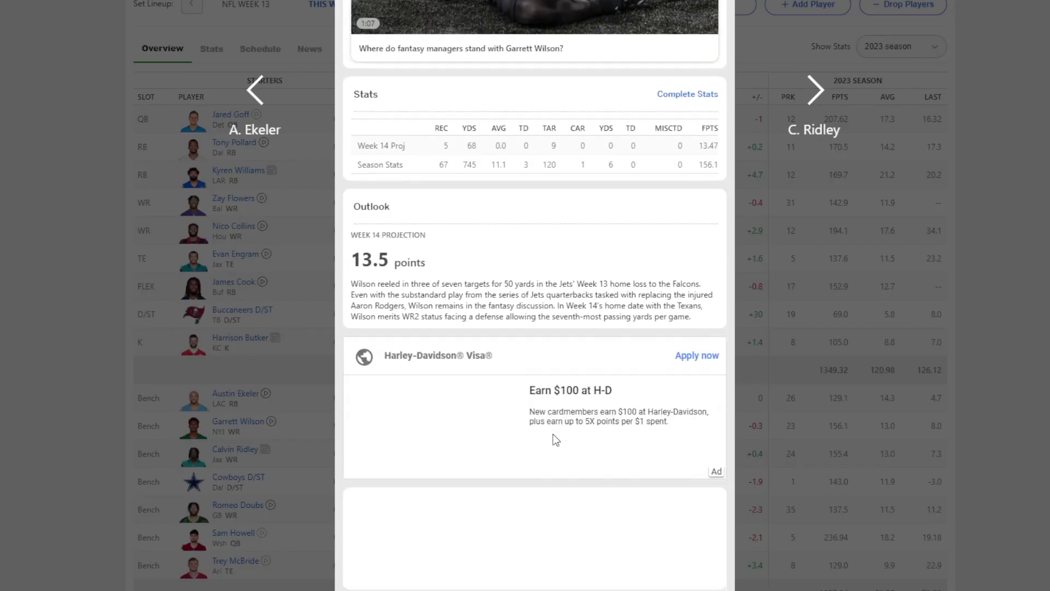
{"action": "scroll", "coordinate": [553, 434], "scroll_direction": "down", "scroll_amount": 5}
{"action": "scroll", "coordinate": [606, 530], "scroll_direction": "down", "scroll_amount": 3}
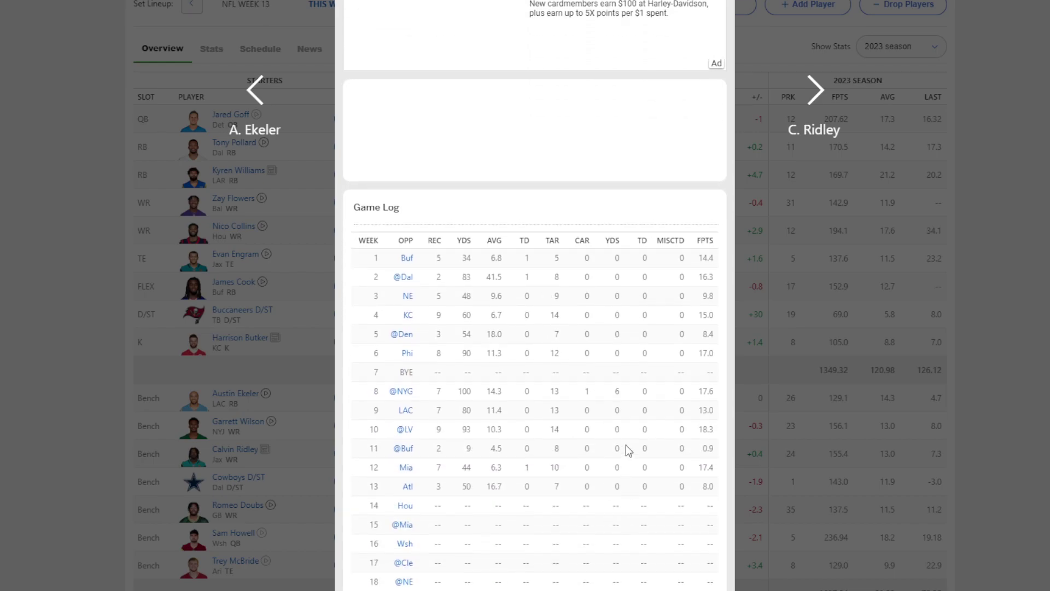
{"action": "scroll", "coordinate": [672, 404], "scroll_direction": "down", "scroll_amount": 2}
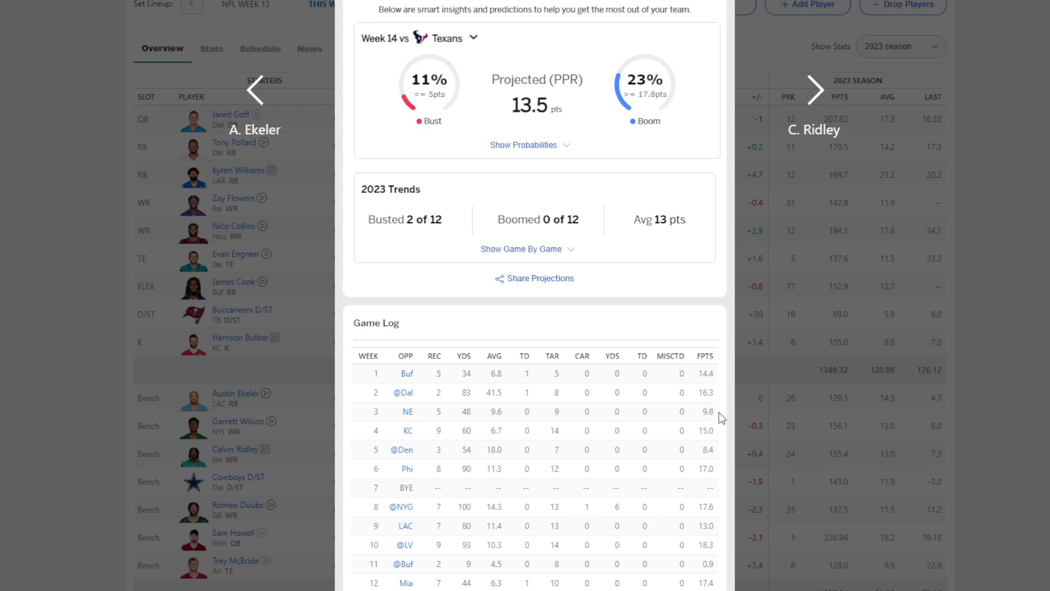
{"action": "scroll", "coordinate": [687, 422], "scroll_direction": "down", "scroll_amount": 2}
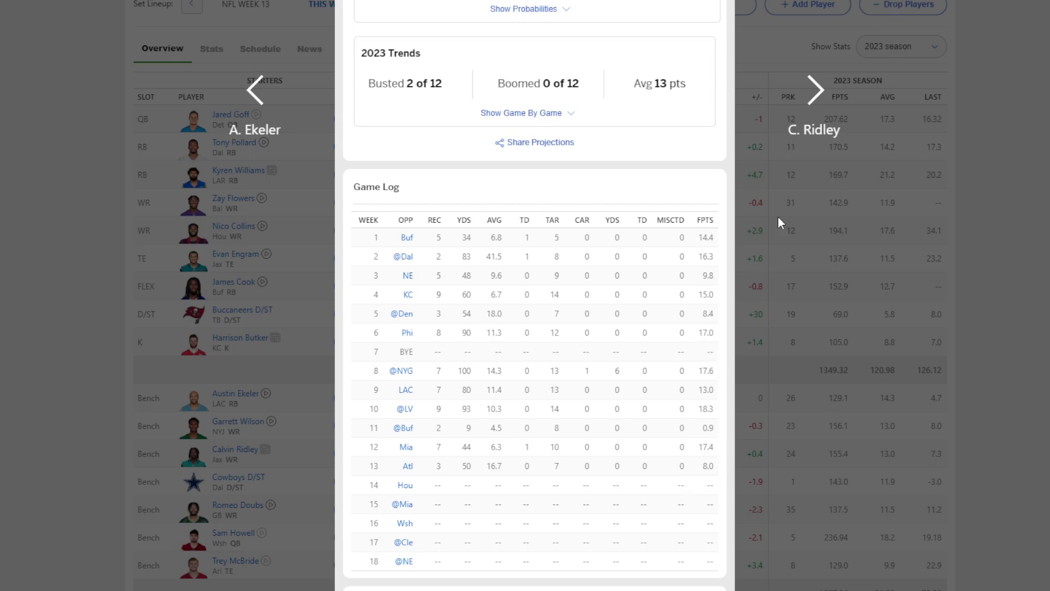
{"action": "left_click", "coordinate": [815, 34]}
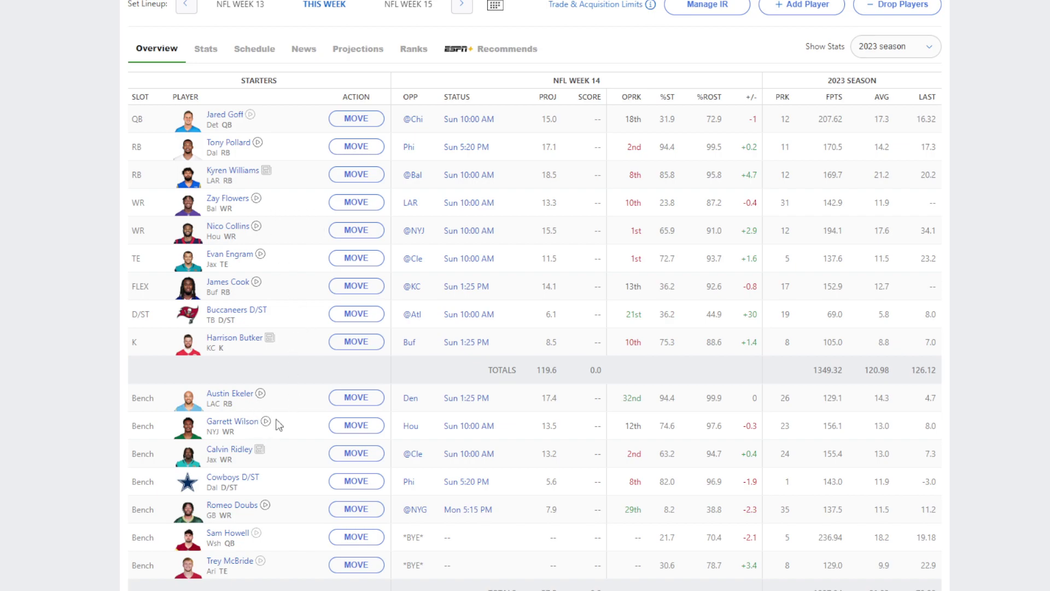
Look over the starters and bench, and examine receiver Zay Flowers' 2023 trends and game log.
{"action": "scroll", "coordinate": [447, 248], "scroll_direction": "up", "scroll_amount": 4}
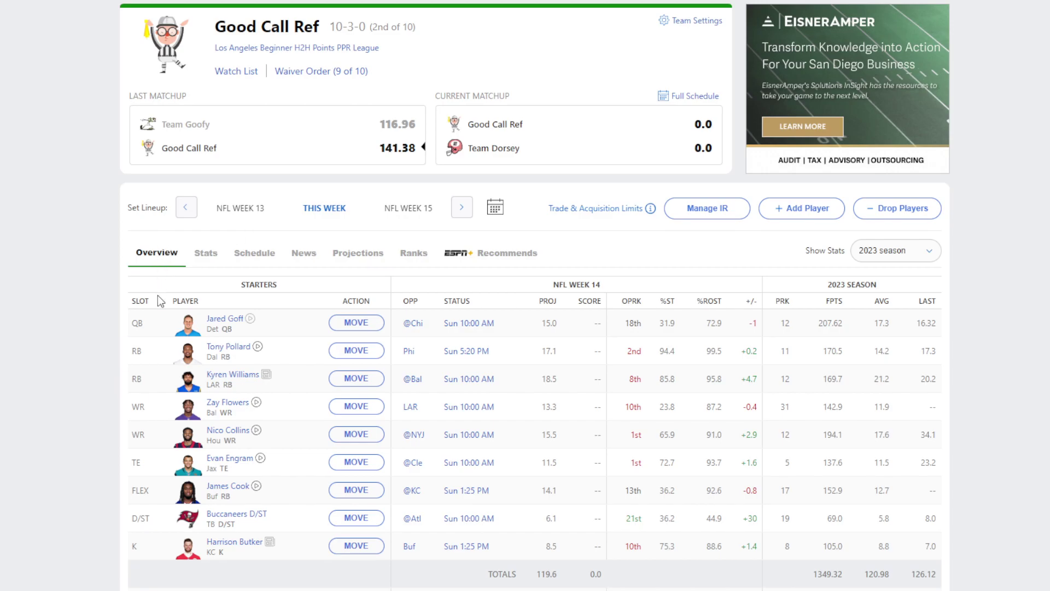
{"action": "scroll", "coordinate": [83, 284], "scroll_direction": "down", "scroll_amount": 3}
{"action": "scroll", "coordinate": [71, 295], "scroll_direction": "down", "scroll_amount": 3}
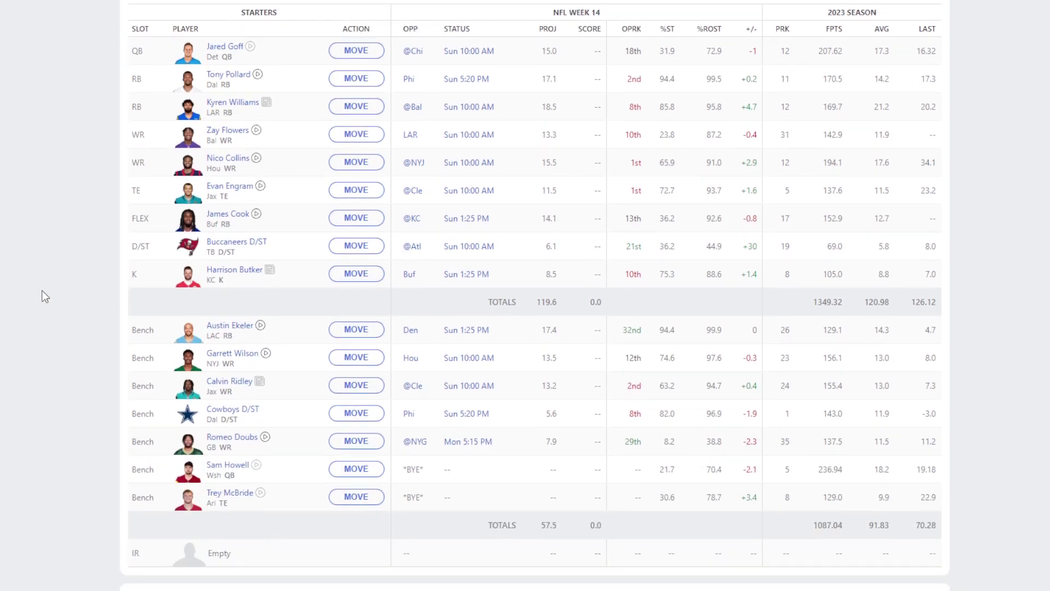
{"action": "left_click", "coordinate": [229, 133]}
{"action": "scroll", "coordinate": [485, 312], "scroll_direction": "down", "scroll_amount": 15}
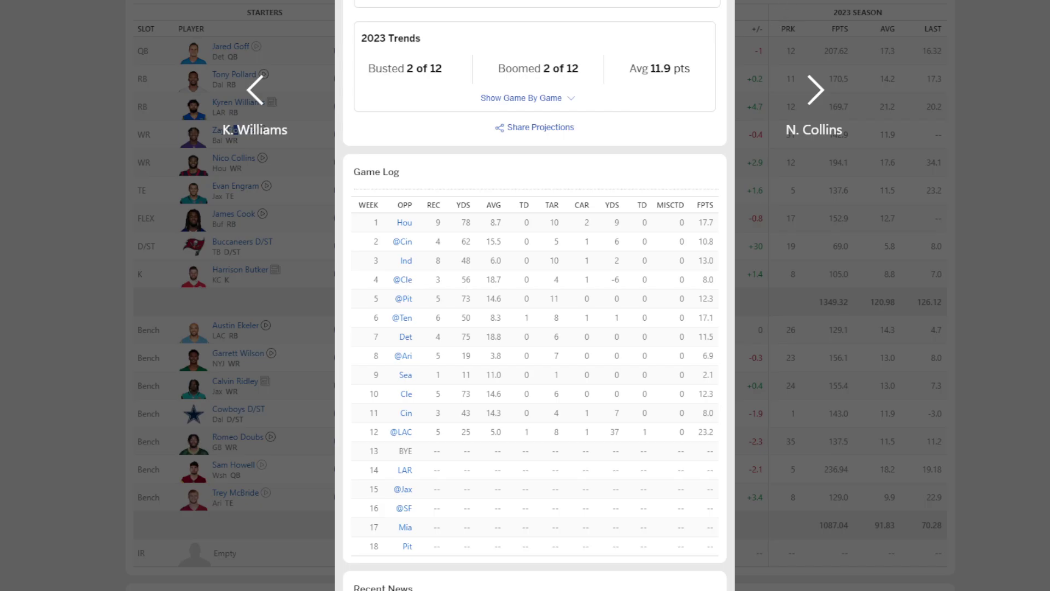
{"action": "key", "text": "Escape"}
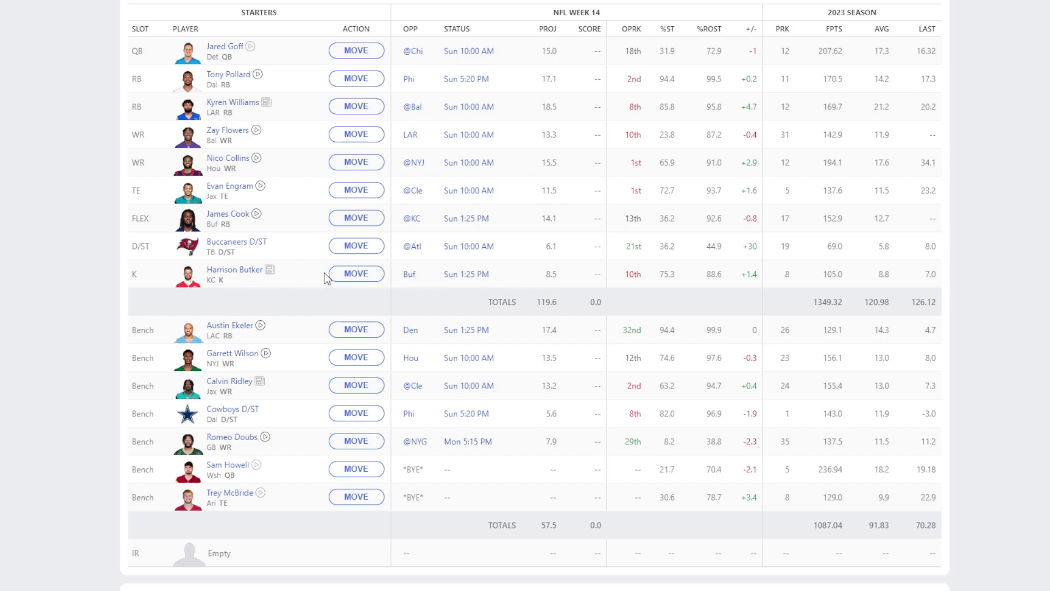
Browse the league's available free-agent kickers, then return to the Good Call Ref roster to compare its current starters.
{"action": "scroll", "coordinate": [695, 90], "scroll_direction": "up", "scroll_amount": 4}
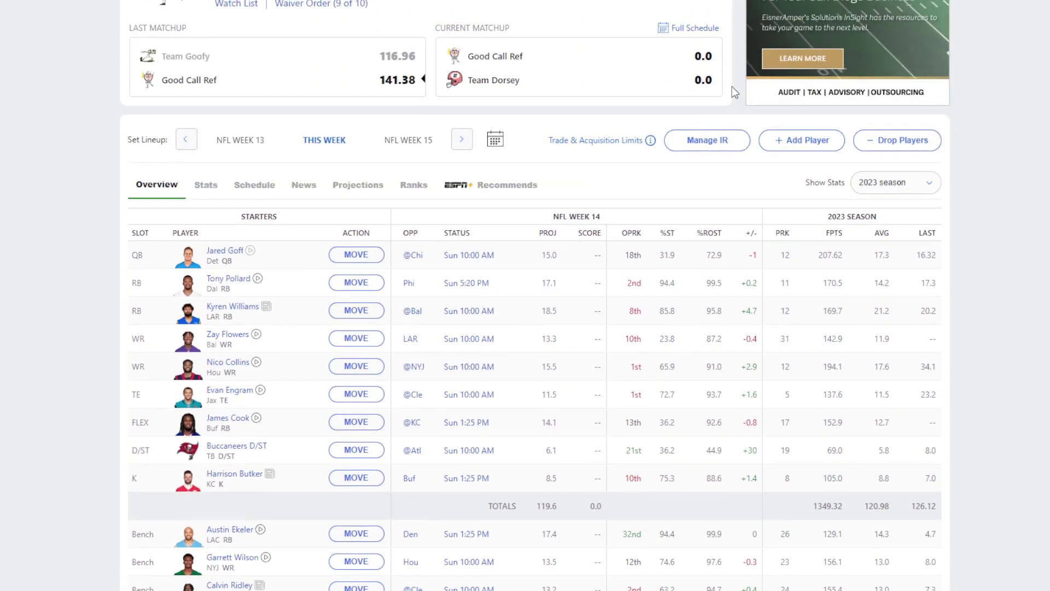
{"action": "left_click", "coordinate": [804, 145]}
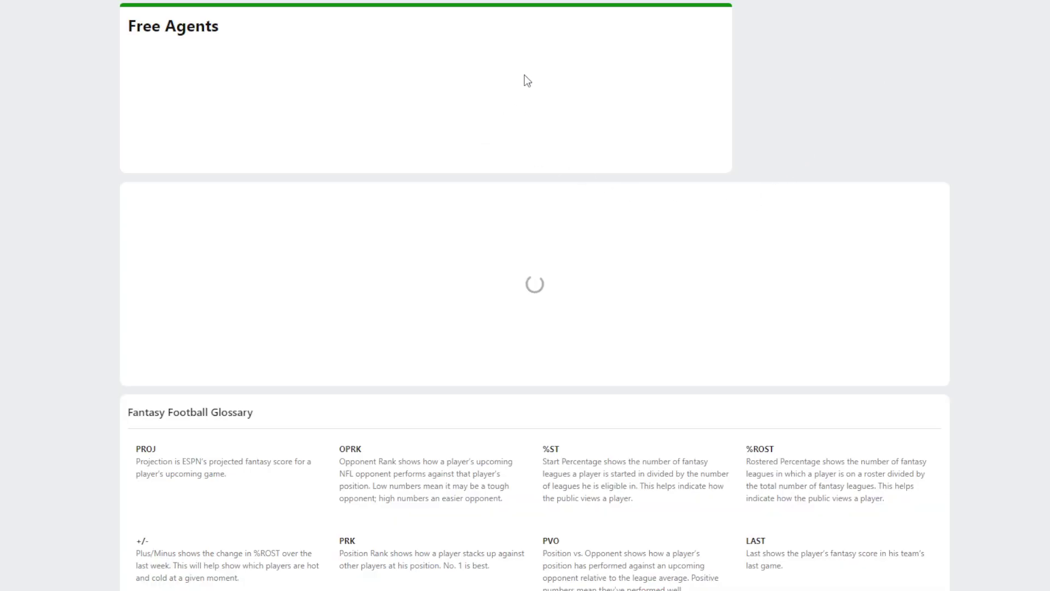
{"action": "left_click", "coordinate": [321, 51]}
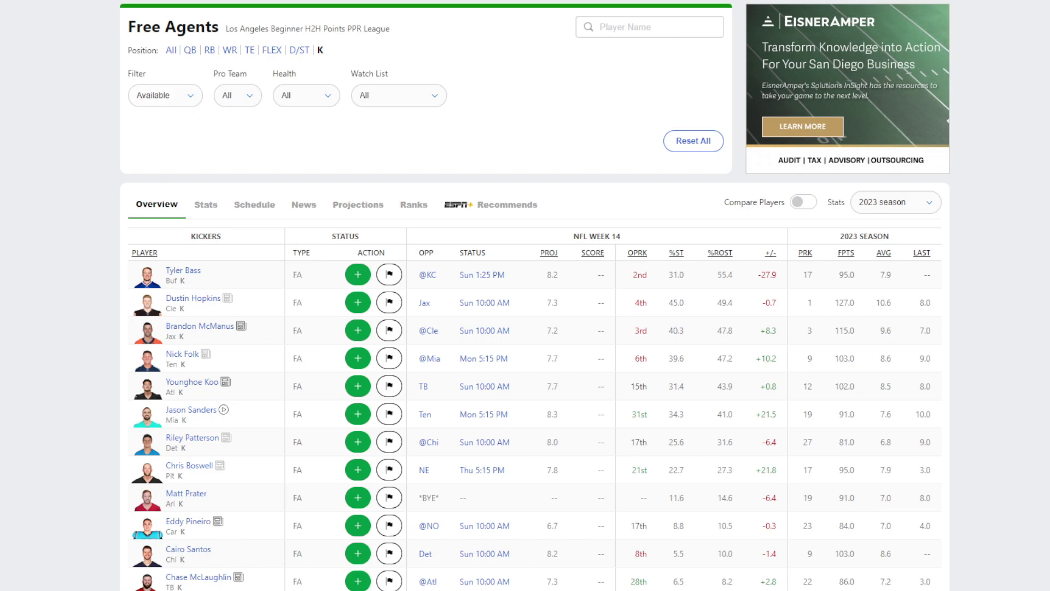
{"action": "key", "text": "alt+Left"}
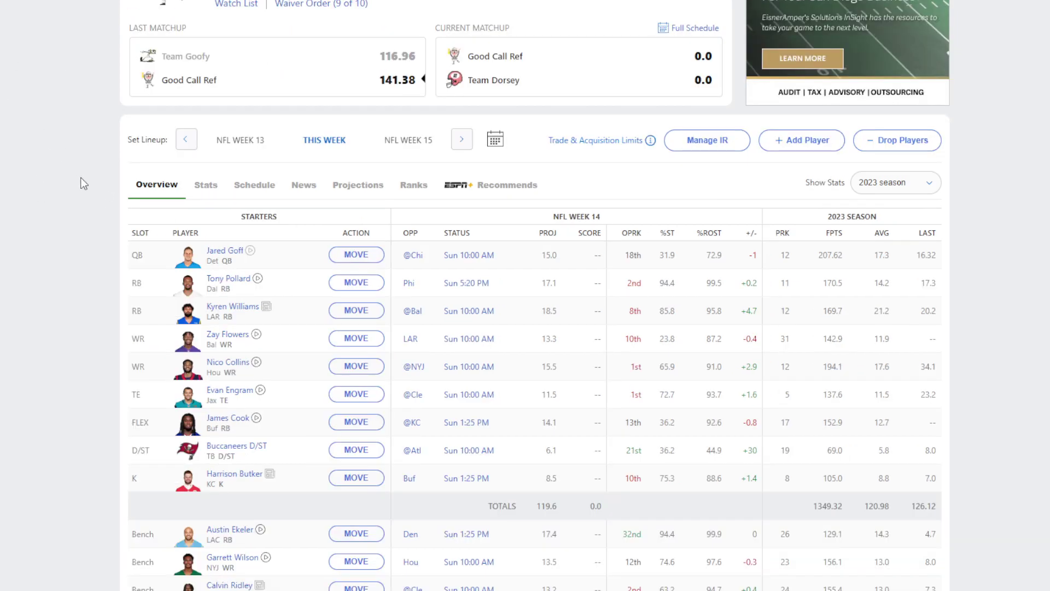
{"action": "scroll", "coordinate": [259, 360], "scroll_direction": "down", "scroll_amount": 2}
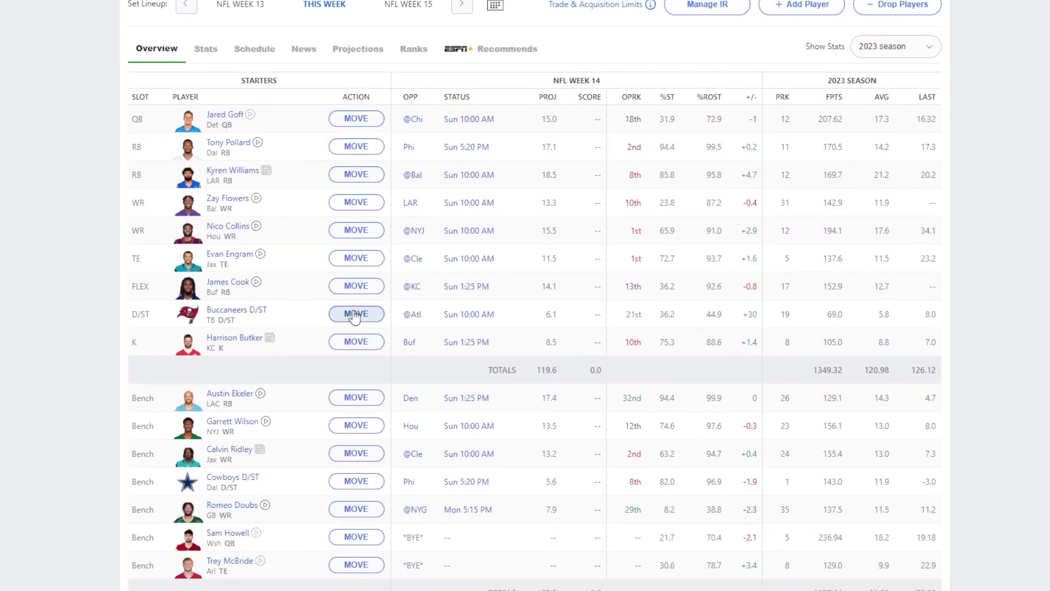
{"action": "scroll", "coordinate": [431, 152], "scroll_direction": "up", "scroll_amount": 3}
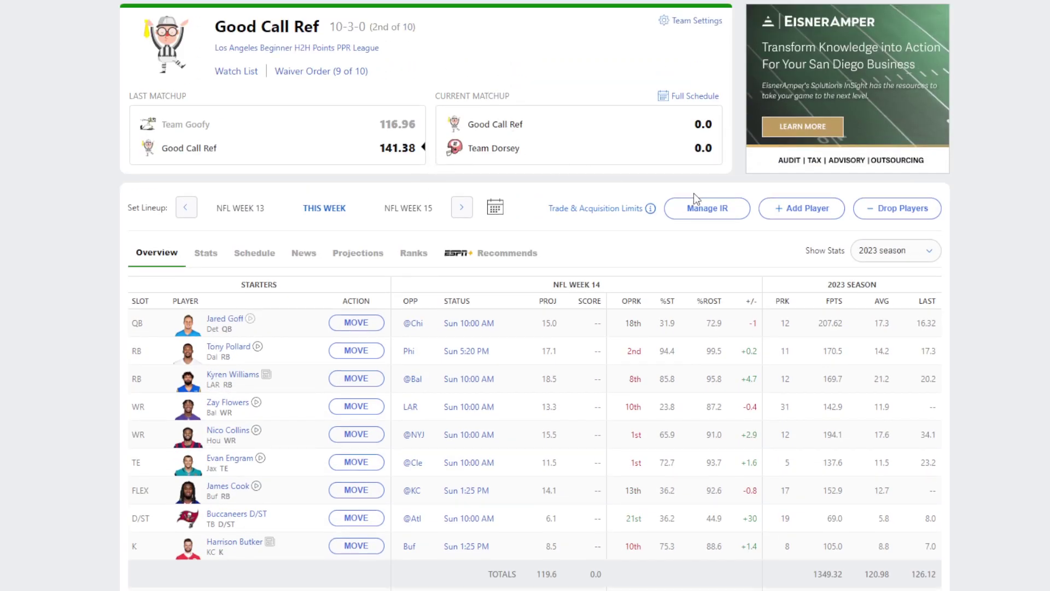
Limit the league's free agents to the D/ST position and open the Texans D/ST player card.
{"action": "left_click", "coordinate": [801, 214]}
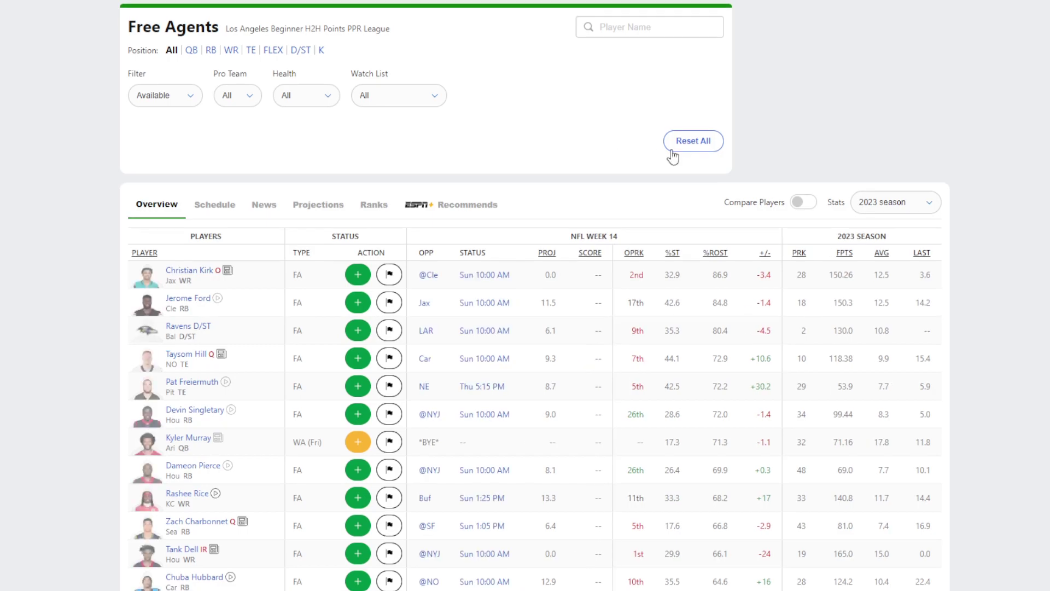
{"action": "left_click", "coordinate": [301, 51]}
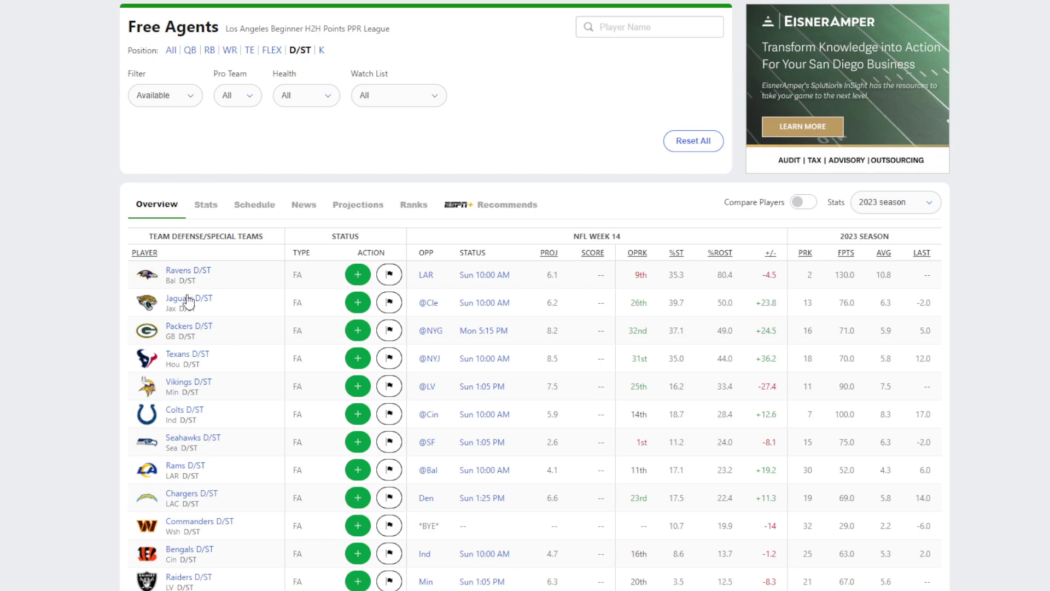
{"action": "left_click", "coordinate": [189, 356]}
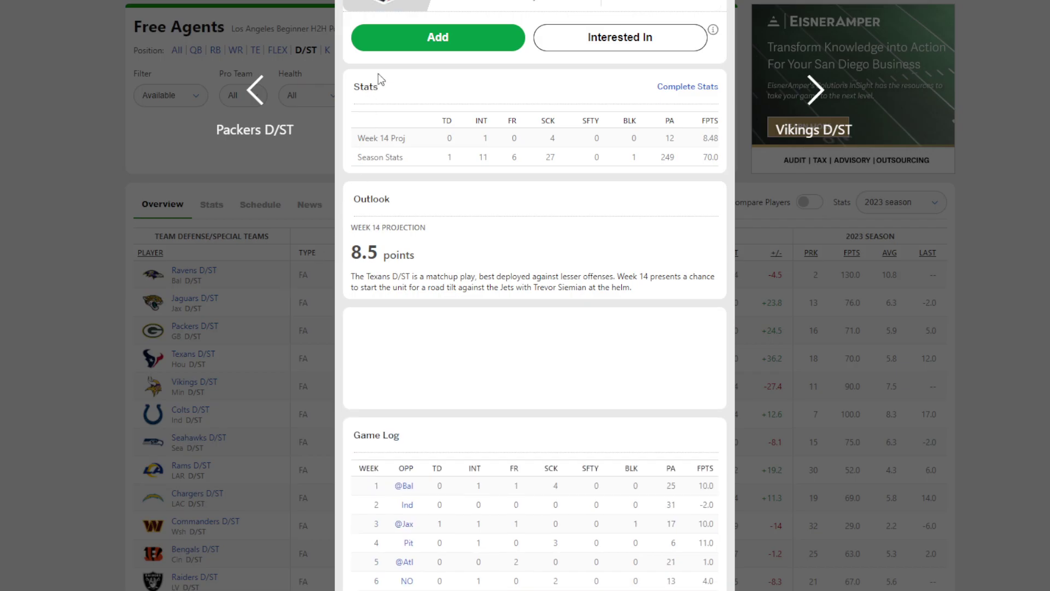
Add the Texans D/ST to the Good Call Ref roster, dropping the Buccaneers D/ST in exchange.
{"action": "key", "text": "Escape"}
{"action": "scroll", "coordinate": [182, 277], "scroll_direction": "down", "scroll_amount": 15}
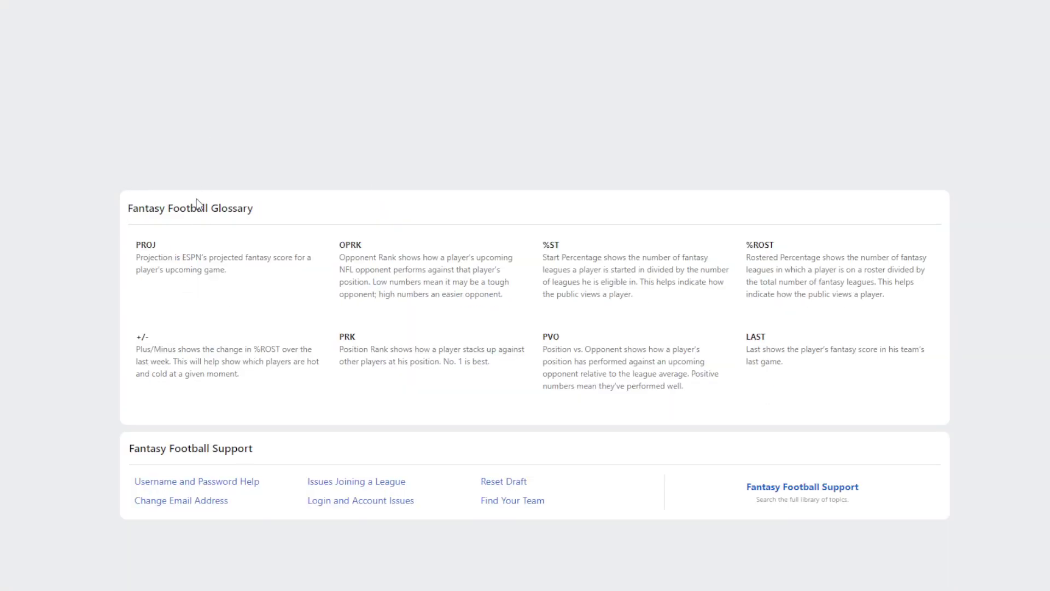
{"action": "scroll", "coordinate": [79, 222], "scroll_direction": "down", "scroll_amount": 5}
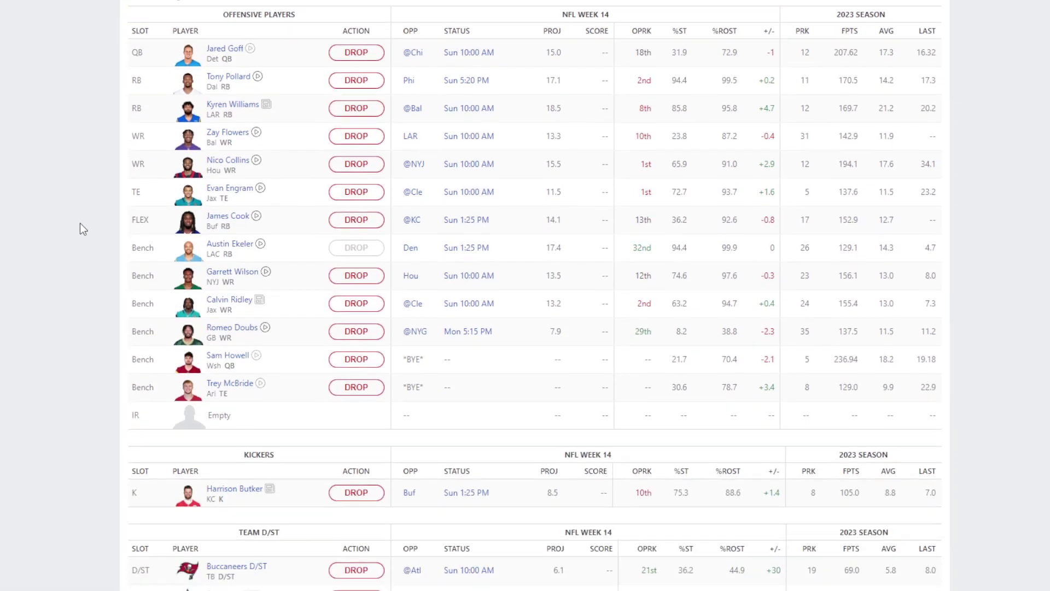
{"action": "scroll", "coordinate": [241, 318], "scroll_direction": "down", "scroll_amount": 4}
{"action": "scroll", "coordinate": [249, 329], "scroll_direction": "up", "scroll_amount": 5}
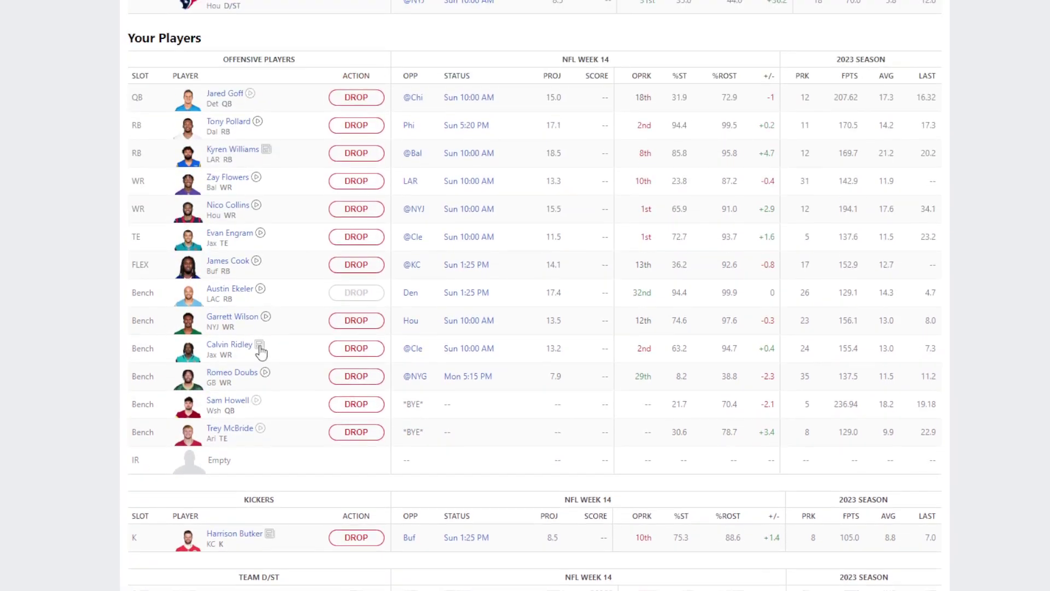
{"action": "scroll", "coordinate": [248, 331], "scroll_direction": "down", "scroll_amount": 4}
{"action": "left_click", "coordinate": [364, 421]}
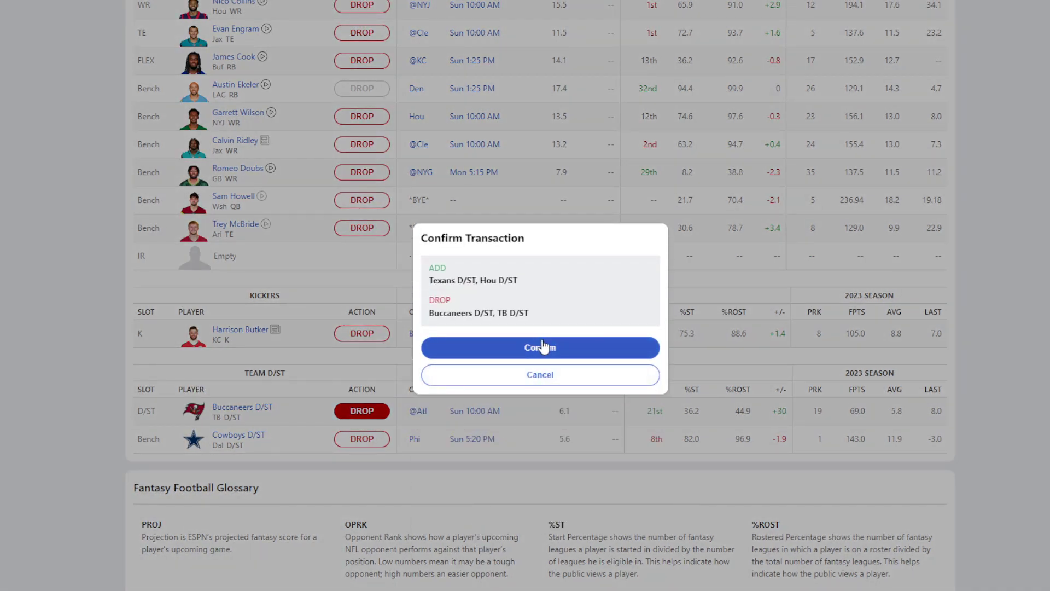
{"action": "left_click", "coordinate": [541, 347]}
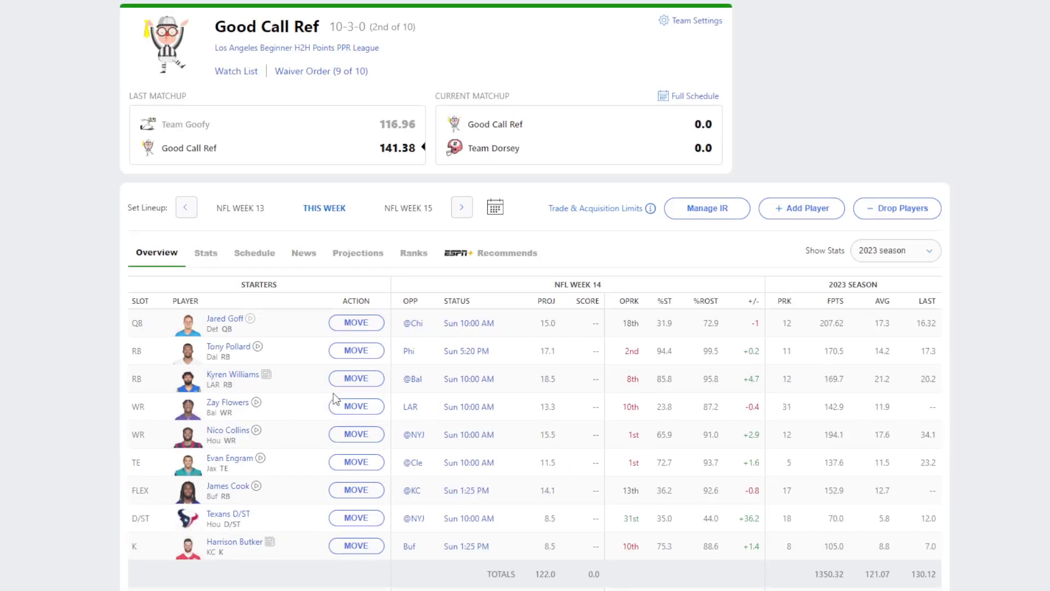
Review the Good Call Ref starters and bench, and check the current matchup against Team Dorsey.
{"action": "scroll", "coordinate": [514, 343], "scroll_direction": "down", "scroll_amount": 4}
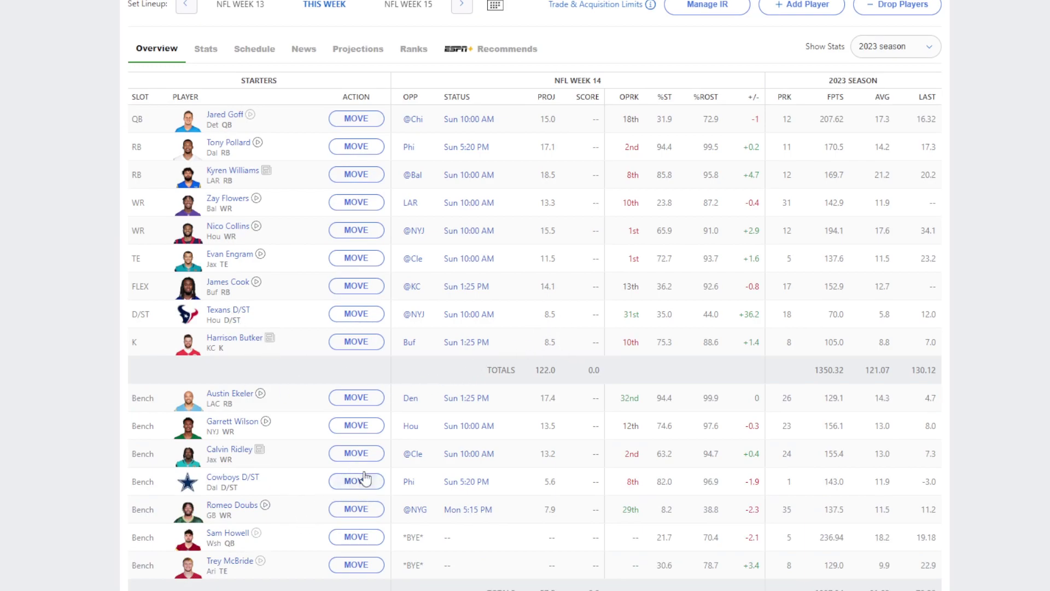
{"action": "scroll", "coordinate": [368, 336], "scroll_direction": "up", "scroll_amount": 4}
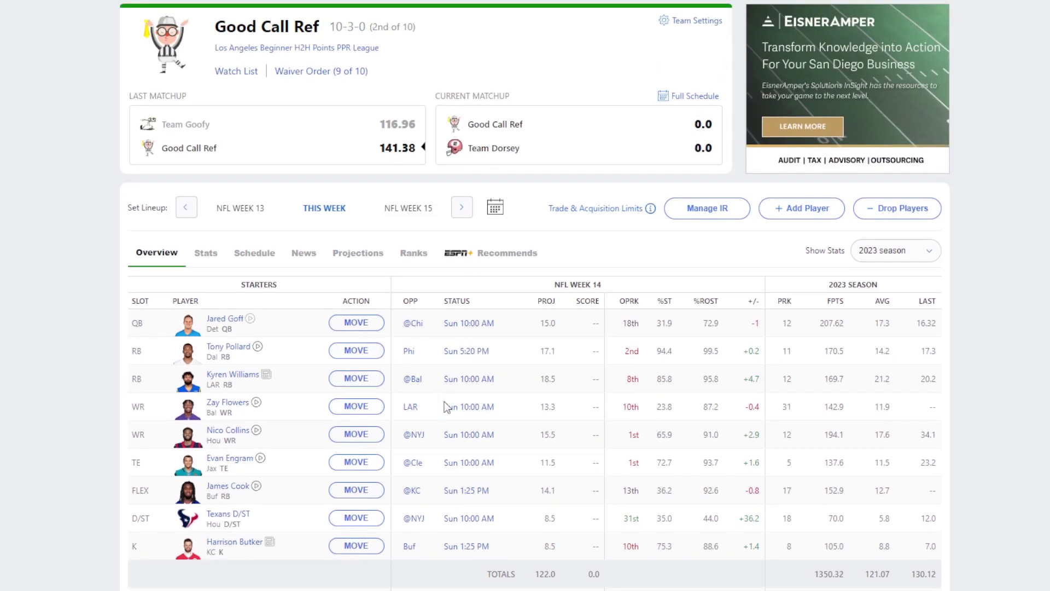
{"action": "left_click", "coordinate": [517, 119]}
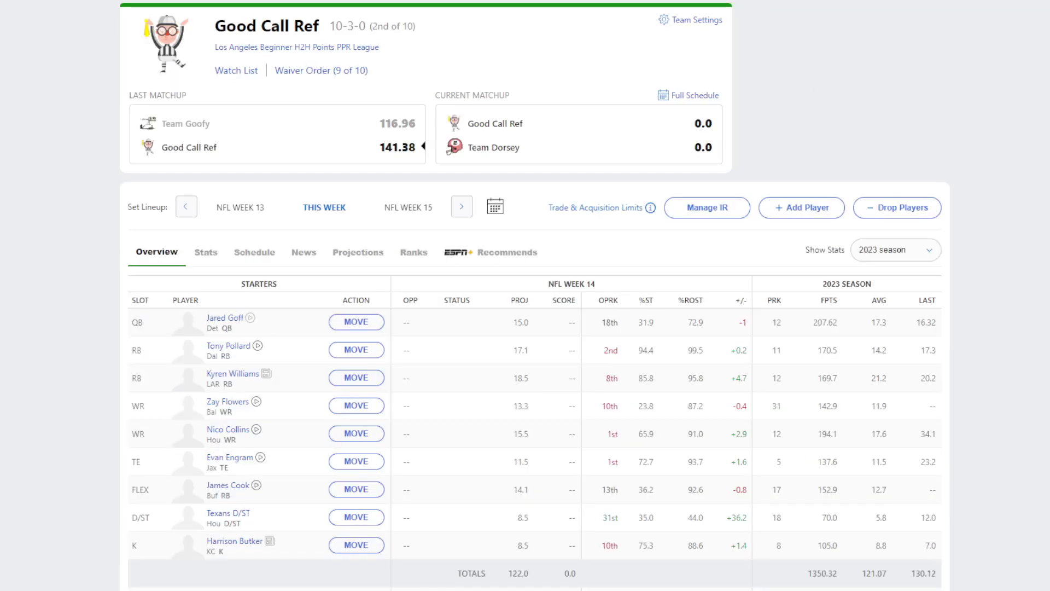
Open bench running back Austin Ekeler's player card and read his stats and Week 14 outlook.
{"action": "scroll", "coordinate": [5, 222], "scroll_direction": "down", "scroll_amount": 5}
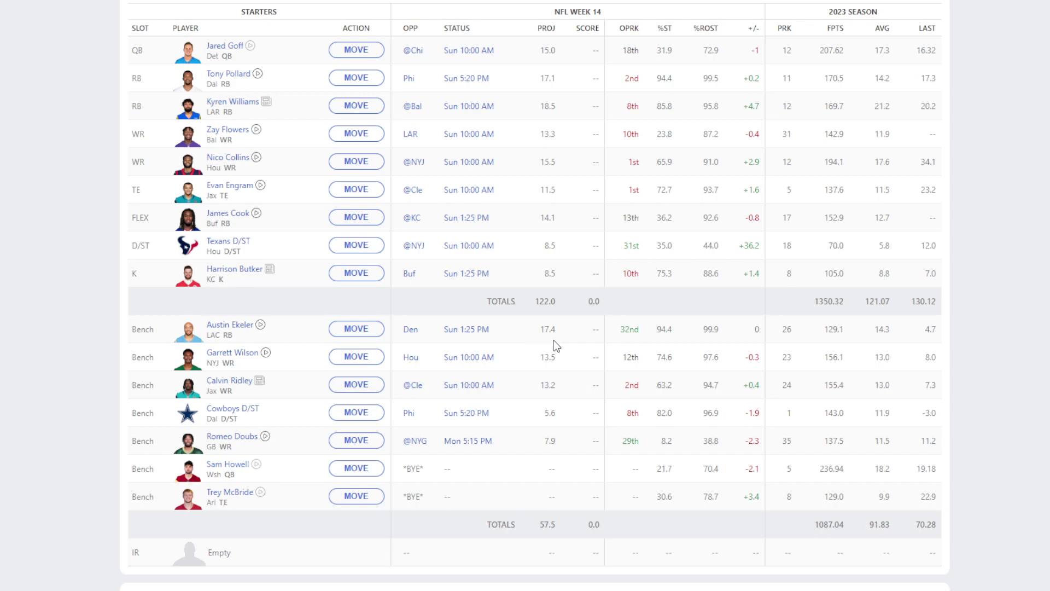
{"action": "scroll", "coordinate": [538, 335], "scroll_direction": "up", "scroll_amount": 3}
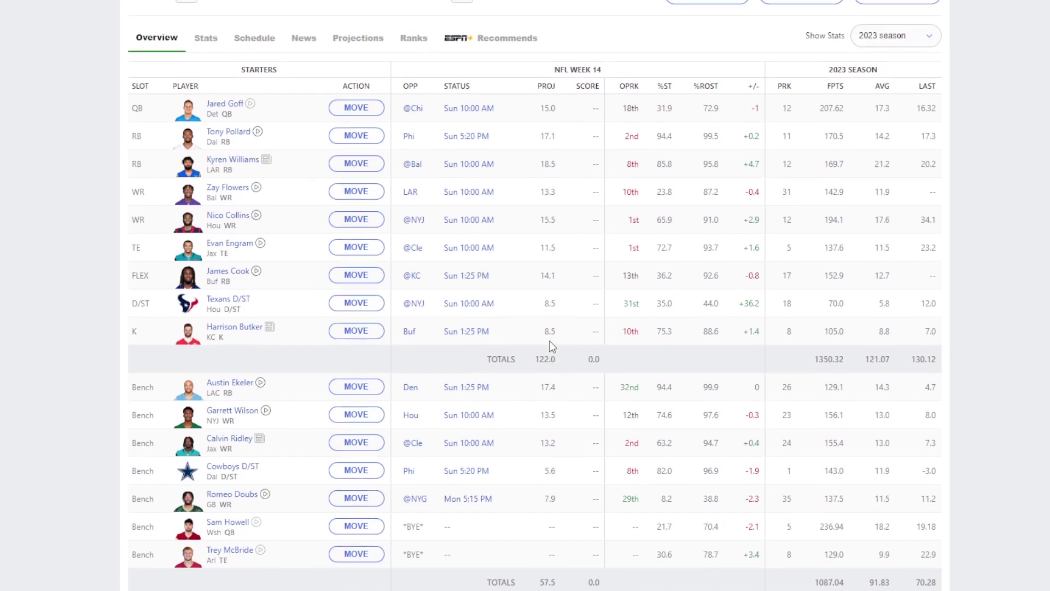
{"action": "left_click", "coordinate": [243, 461]}
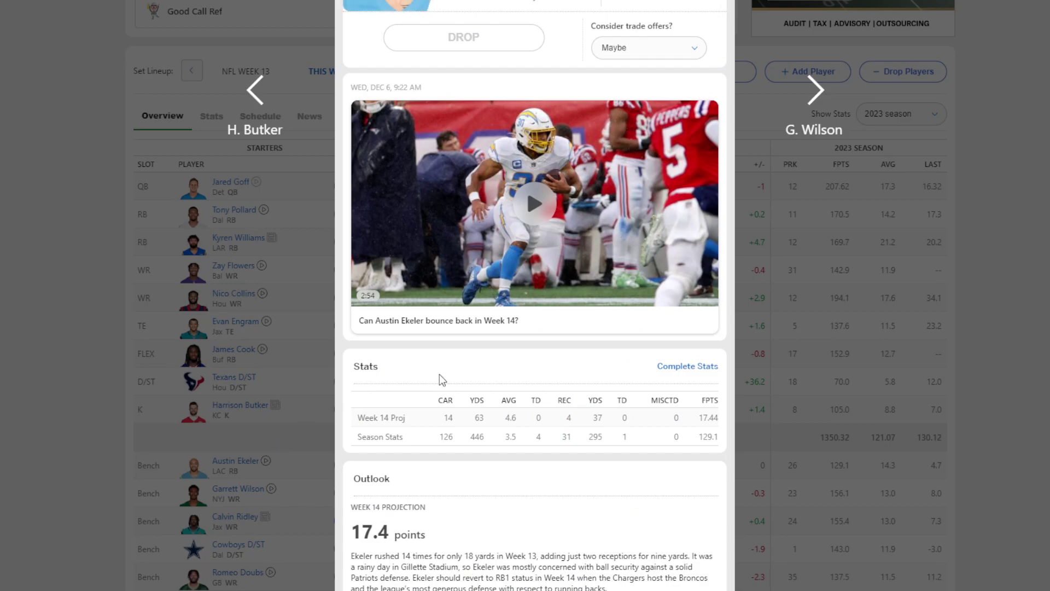
Read Austin Ekeler's Week 14 outlook, 2023 trends and game log, and close his player card.
{"action": "scroll", "coordinate": [514, 331], "scroll_direction": "down", "scroll_amount": 3}
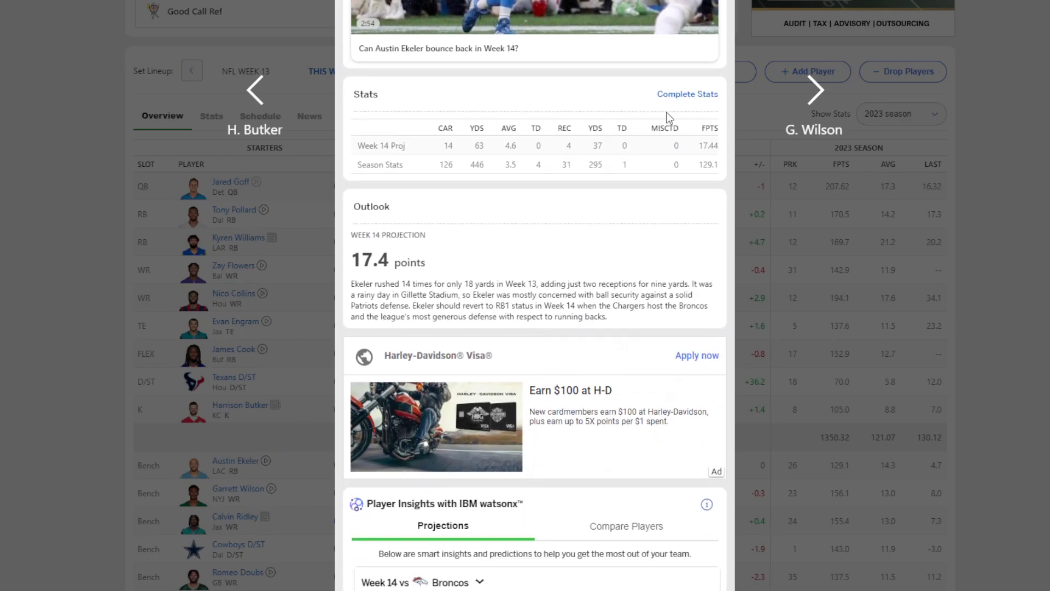
{"action": "scroll", "coordinate": [567, 428], "scroll_direction": "down", "scroll_amount": 10}
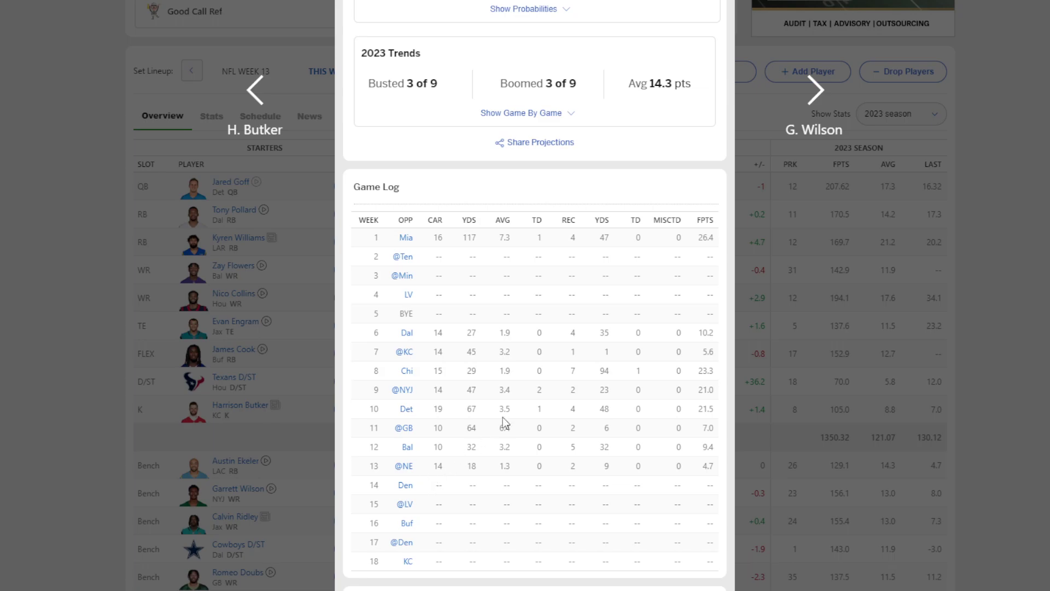
{"action": "left_click", "coordinate": [777, 101]}
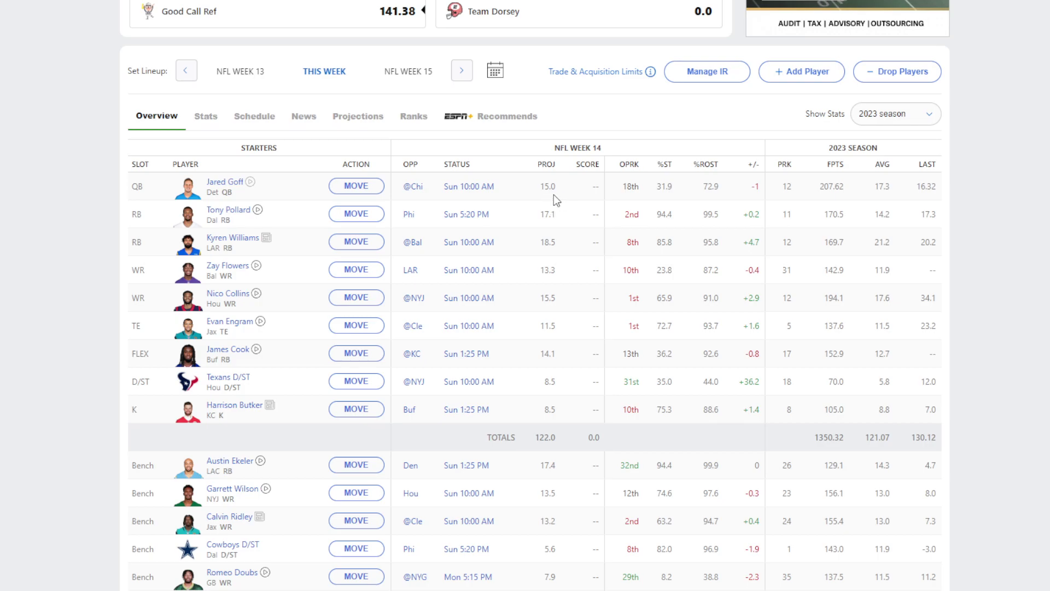
Check starting quarterback Jared Goff's weekly fantasy points in his player card's game log.
{"action": "left_click", "coordinate": [240, 182]}
{"action": "scroll", "coordinate": [479, 377], "scroll_direction": "down", "scroll_amount": 5}
{"action": "scroll", "coordinate": [479, 377], "scroll_direction": "down", "scroll_amount": 5}
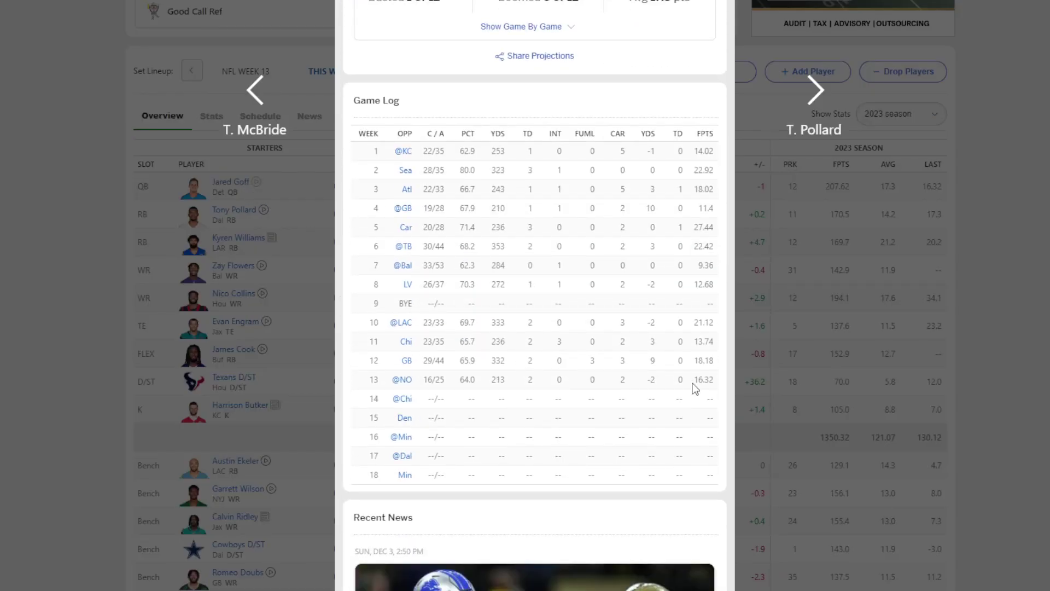
{"action": "left_click", "coordinate": [873, 341]}
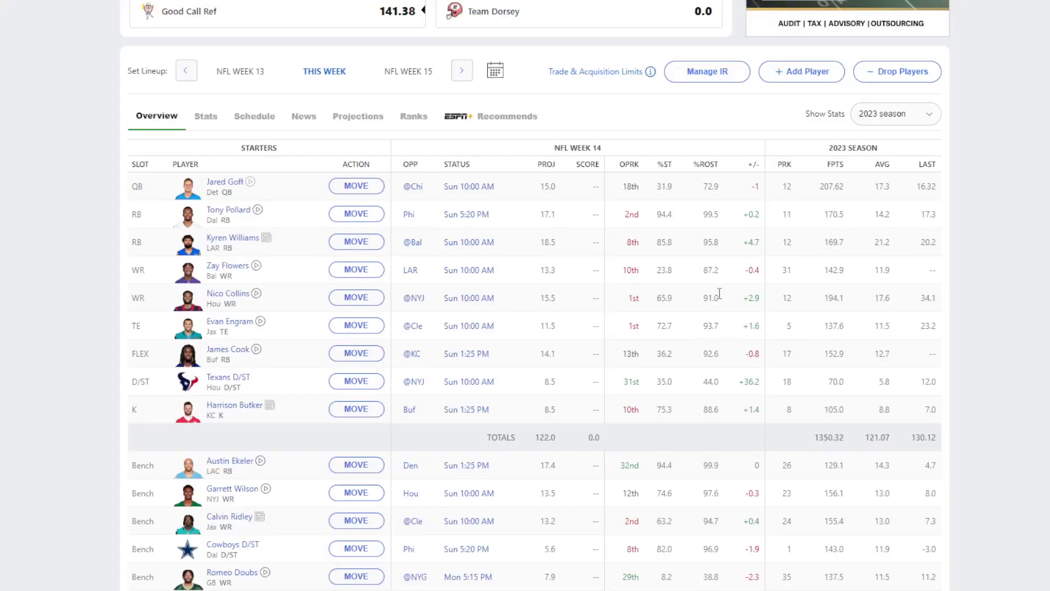
Limit the league's free agents to quarterbacks and read Jake Browning's Week 14 outlook, projections and game log.
{"action": "left_click", "coordinate": [816, 77]}
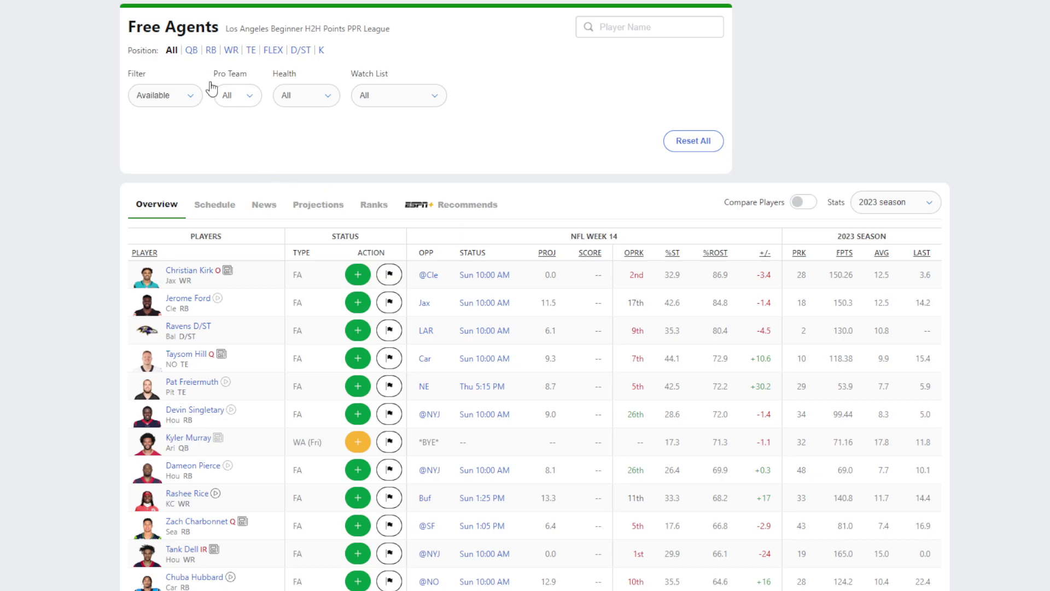
{"action": "left_click", "coordinate": [191, 50]}
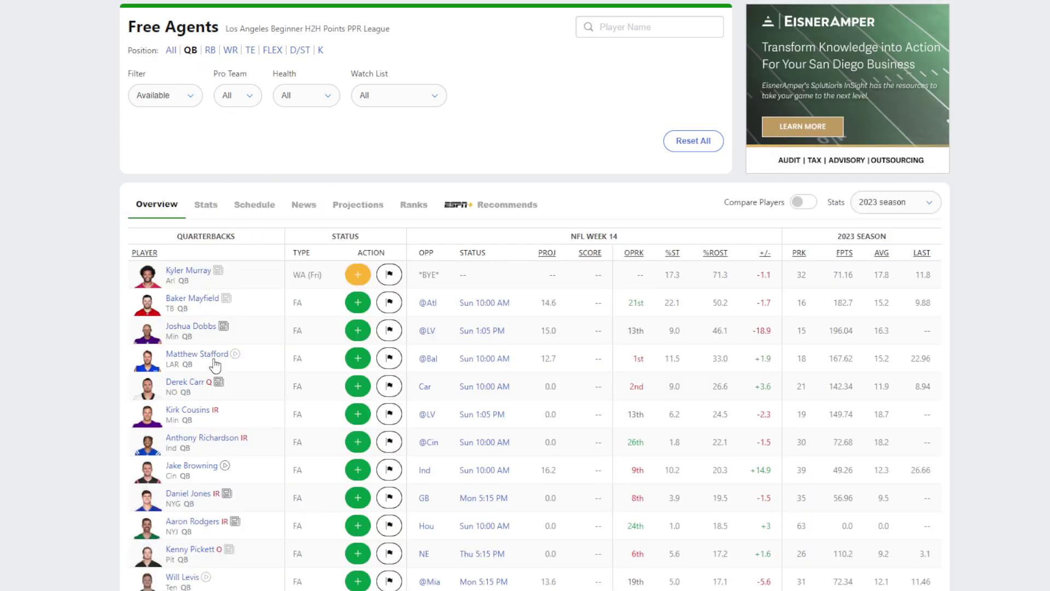
{"action": "left_click", "coordinate": [207, 466]}
{"action": "scroll", "coordinate": [480, 436], "scroll_direction": "down", "scroll_amount": 4}
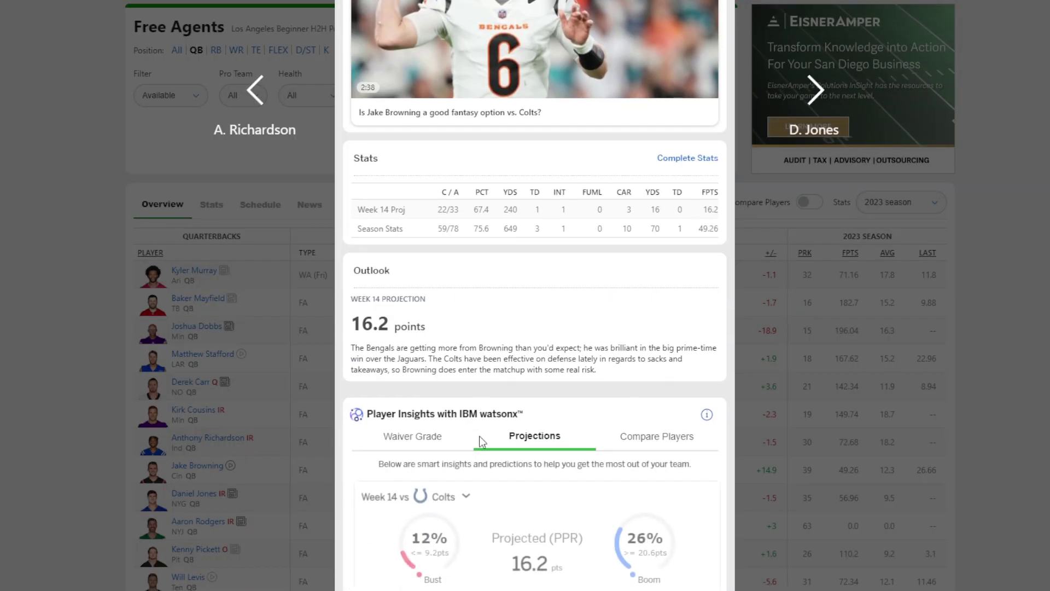
{"action": "scroll", "coordinate": [509, 526], "scroll_direction": "down", "scroll_amount": 10}
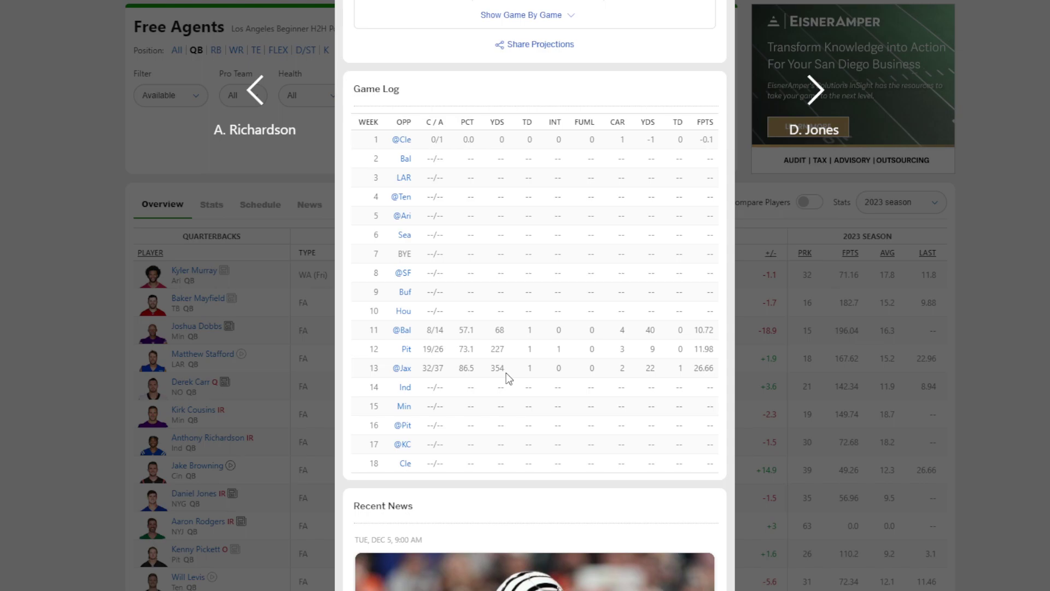
{"action": "left_click", "coordinate": [793, 340]}
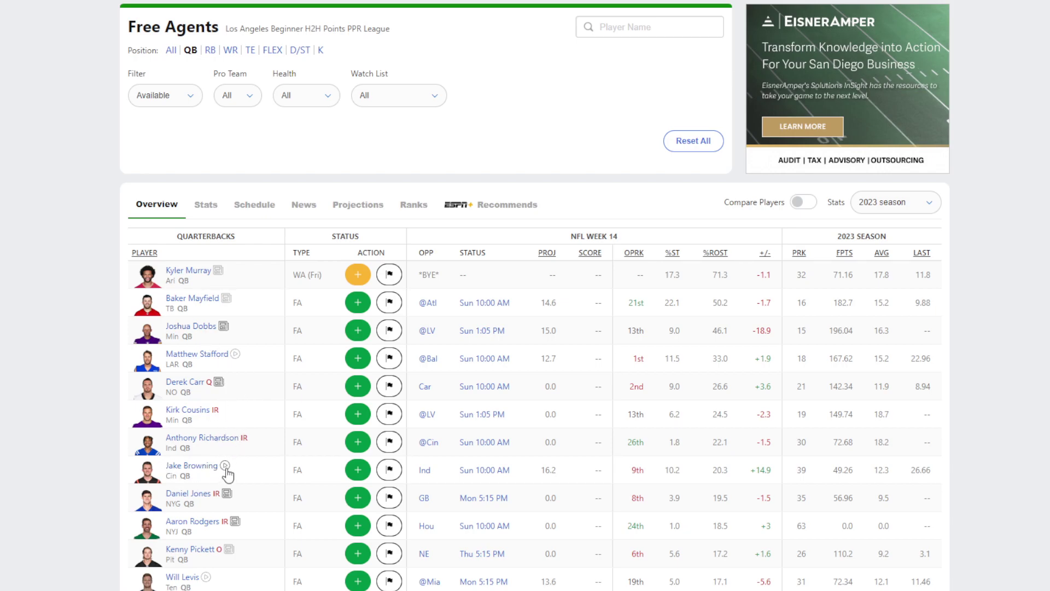
{"action": "left_click", "coordinate": [206, 468]}
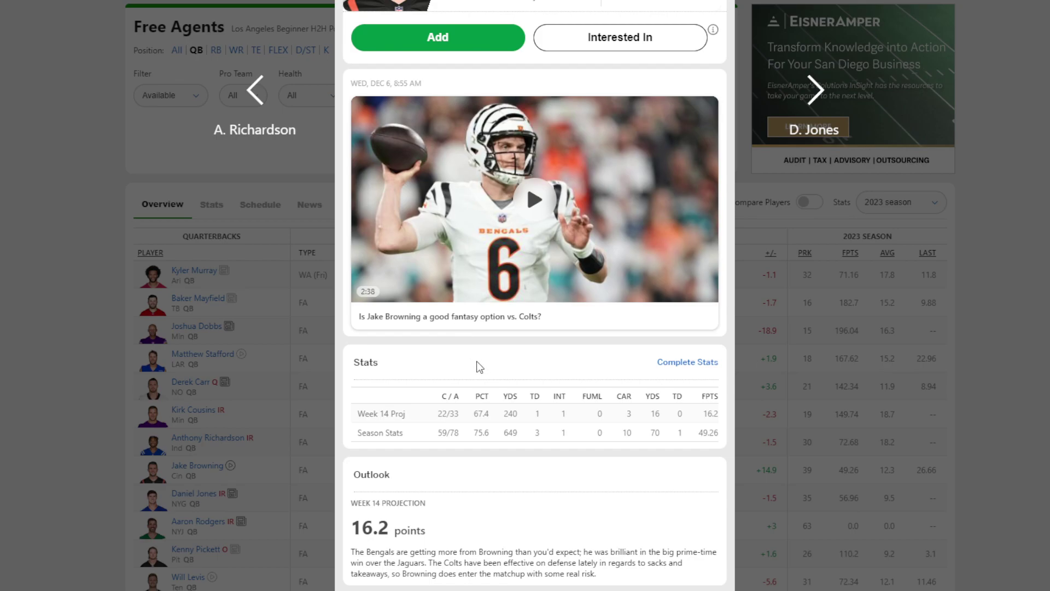
{"action": "scroll", "coordinate": [478, 364], "scroll_direction": "down", "scroll_amount": 9}
{"action": "scroll", "coordinate": [481, 362], "scroll_direction": "up", "scroll_amount": 9}
Switch to Google, look up the NFL standings, and open the Bengals' game results for the season.
{"action": "left_click", "coordinate": [76, 2]}
{"action": "left_click", "coordinate": [429, 50]}
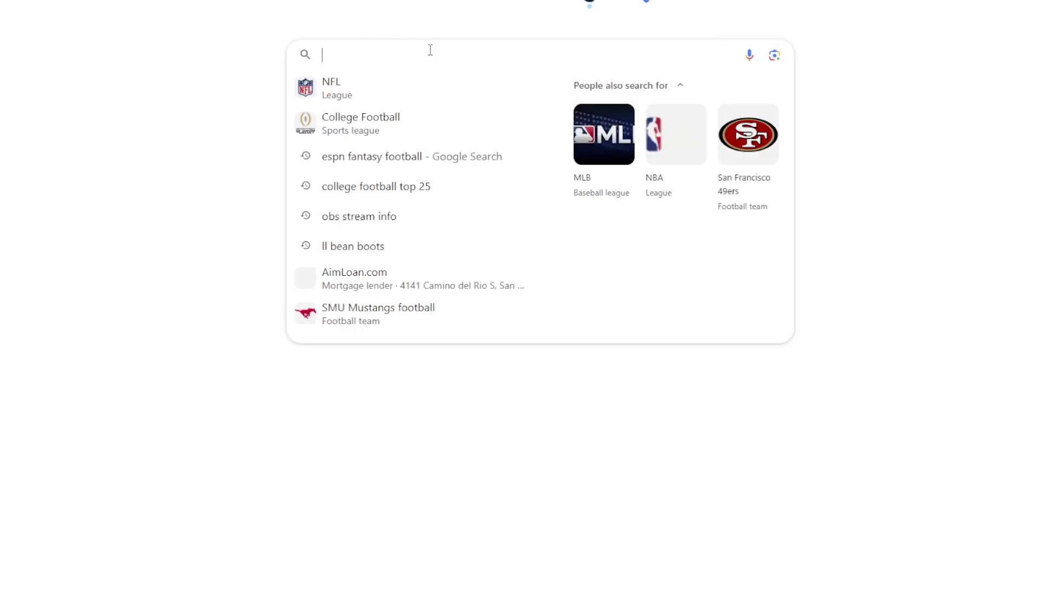
{"action": "left_click", "coordinate": [395, 91]}
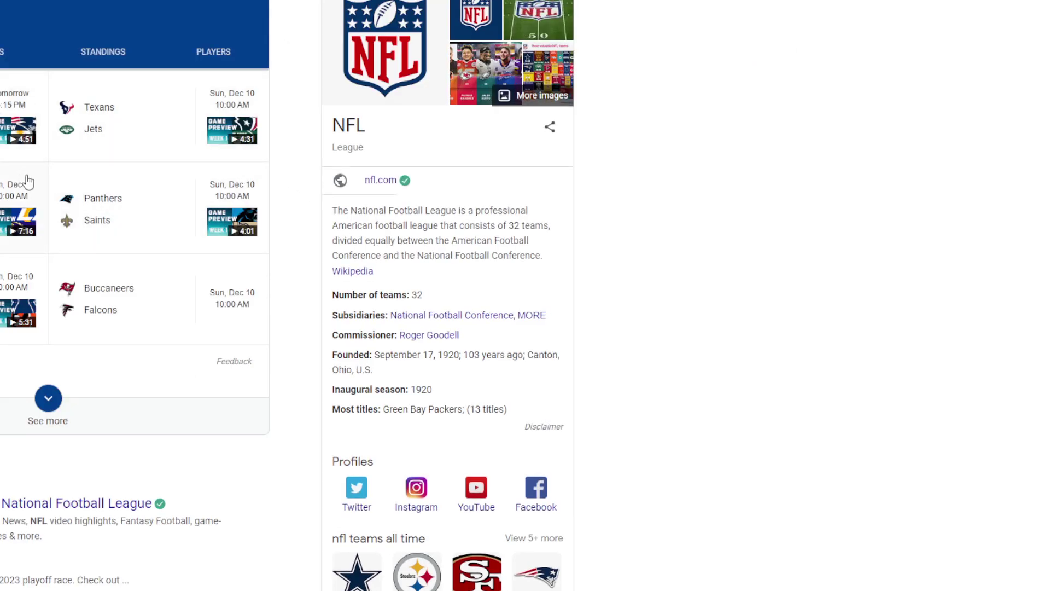
{"action": "left_click", "coordinate": [92, 57]}
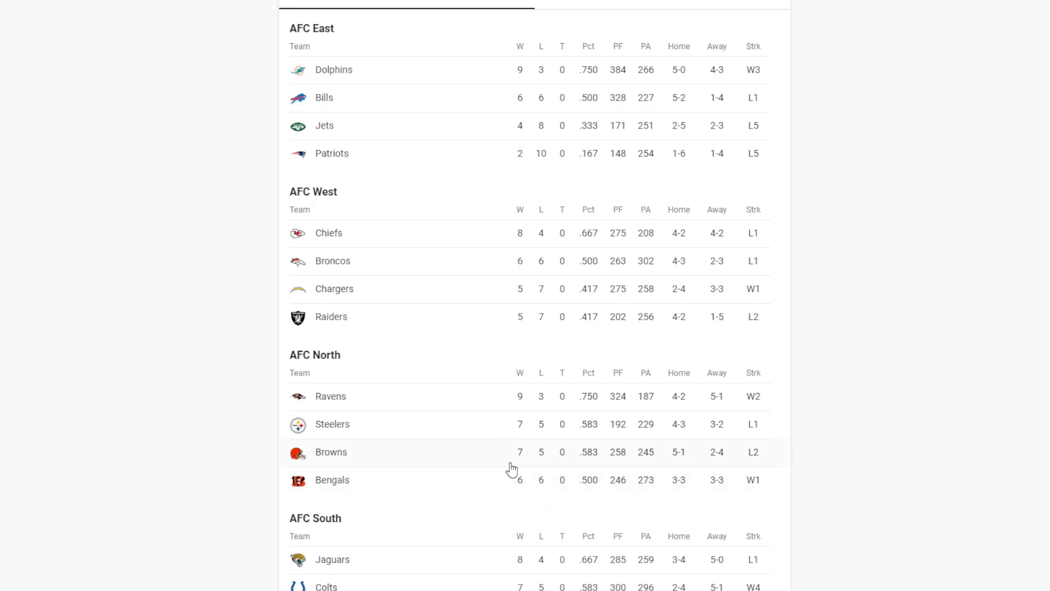
{"action": "left_click", "coordinate": [364, 482]}
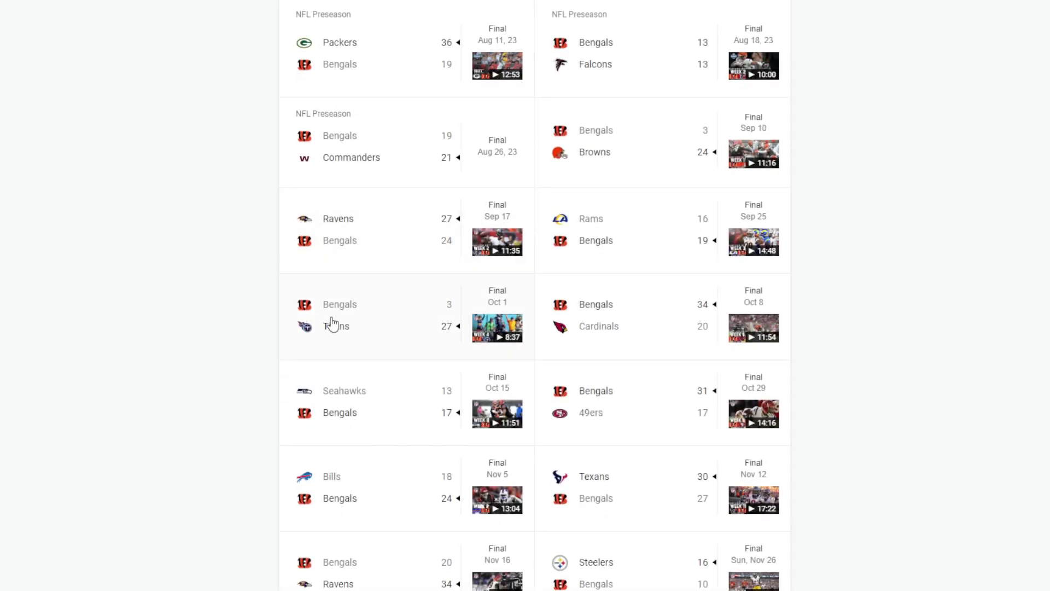
{"action": "scroll", "coordinate": [342, 324], "scroll_direction": "down", "scroll_amount": 3}
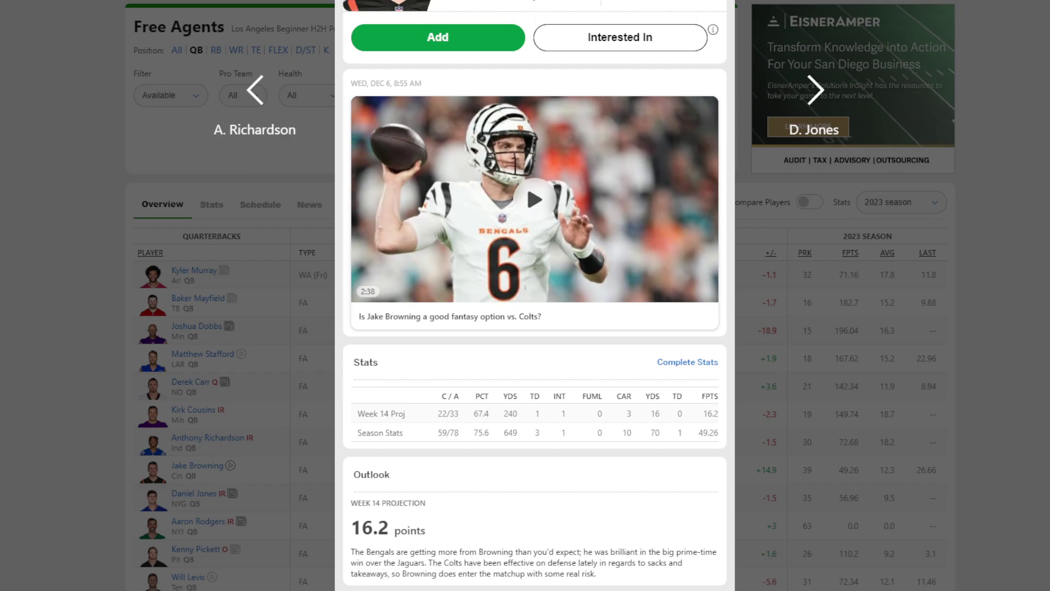
Return to the Good Call Ref roster and examine the game log of the bench quarterback listed after Romeo Doubs.
{"action": "key", "text": "Escape"}
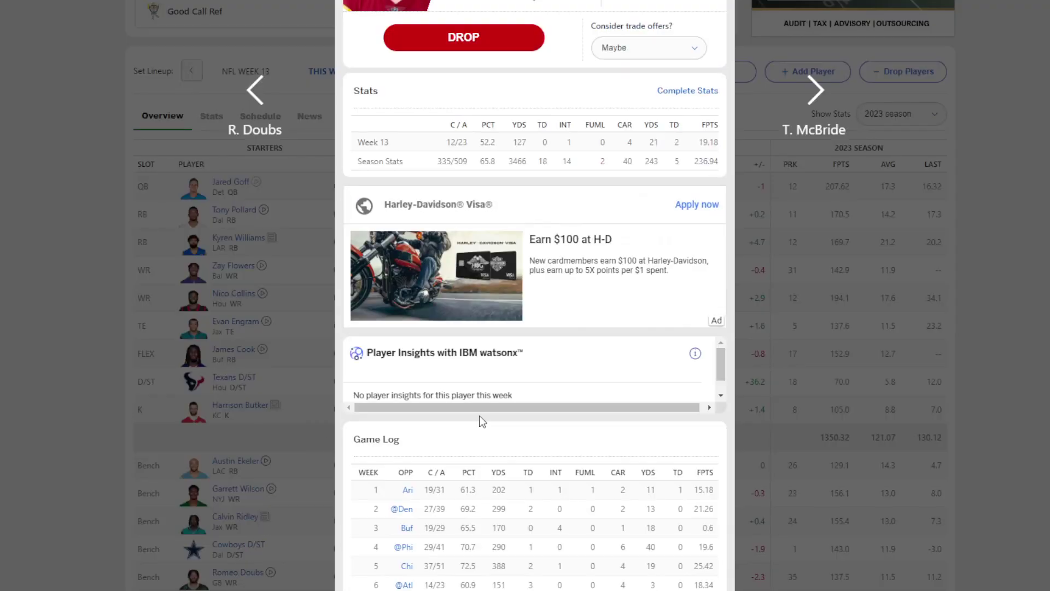
{"action": "scroll", "coordinate": [481, 415], "scroll_direction": "down", "scroll_amount": 4}
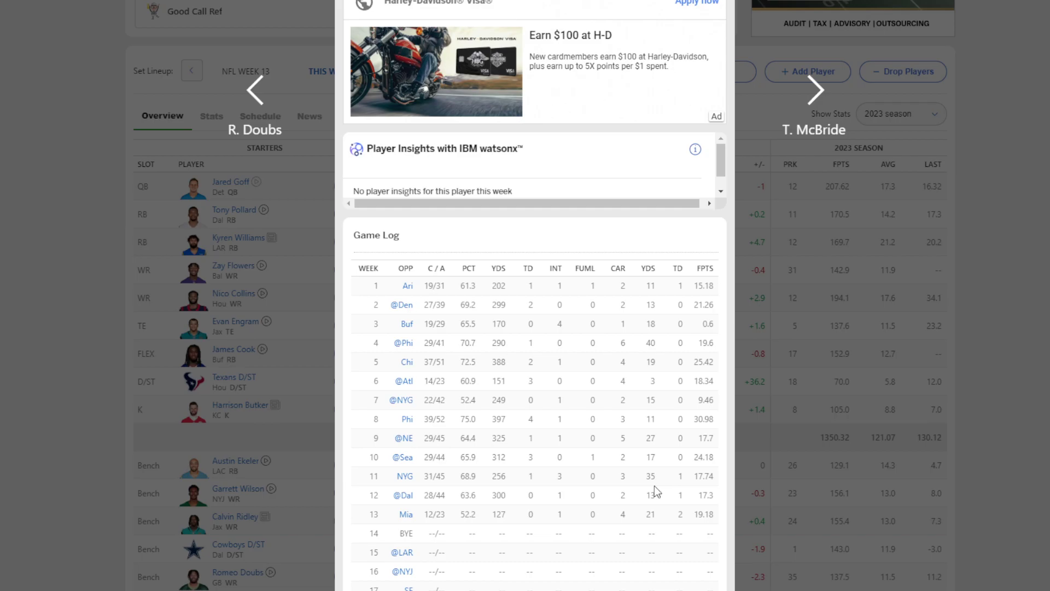
{"action": "left_click", "coordinate": [812, 449]}
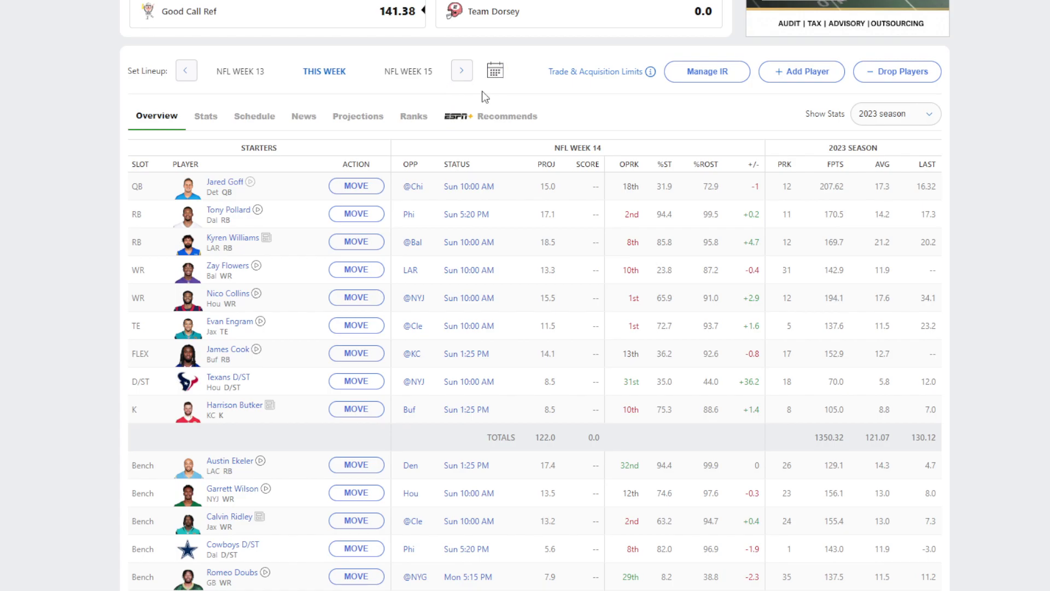
Switch to the You Sure About This? team in the Green Bay league and review its starters and bench.
{"action": "scroll", "coordinate": [481, 91], "scroll_direction": "up", "scroll_amount": 3}
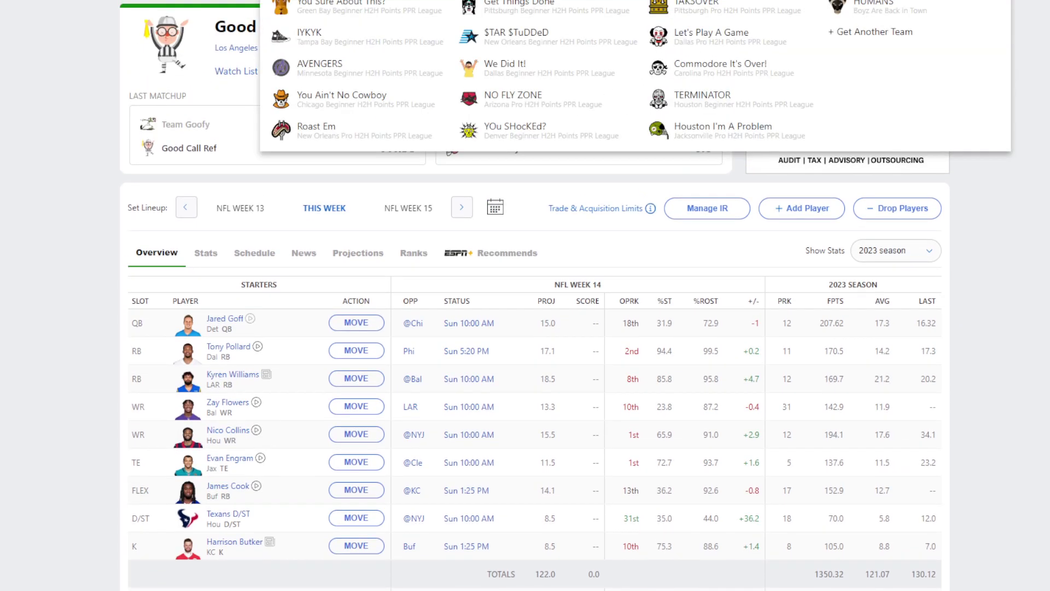
{"action": "mouse_move", "coordinate": [492, 6]}
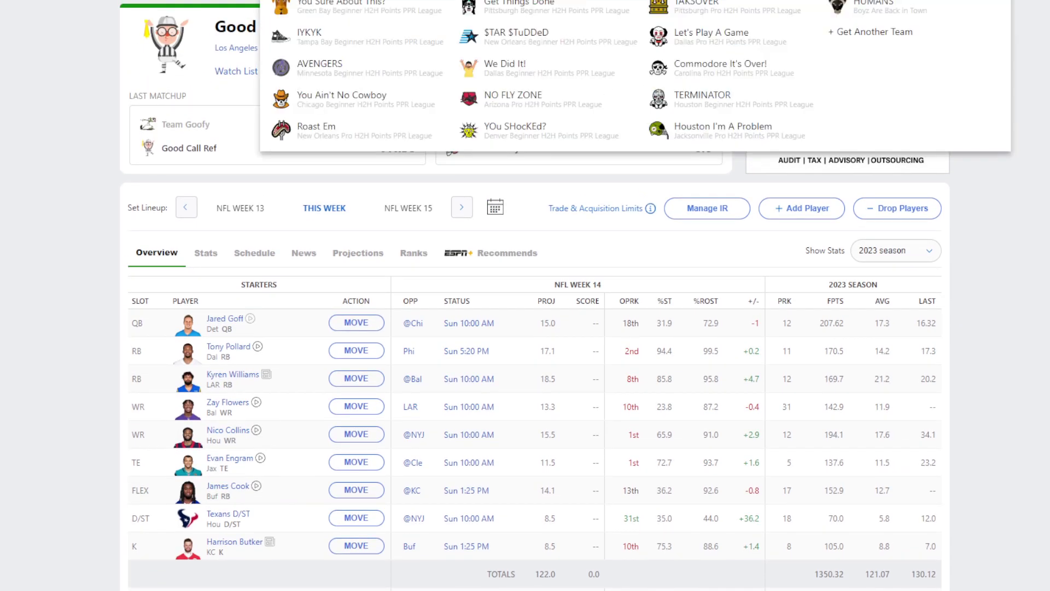
{"action": "left_click", "coordinate": [408, 9]}
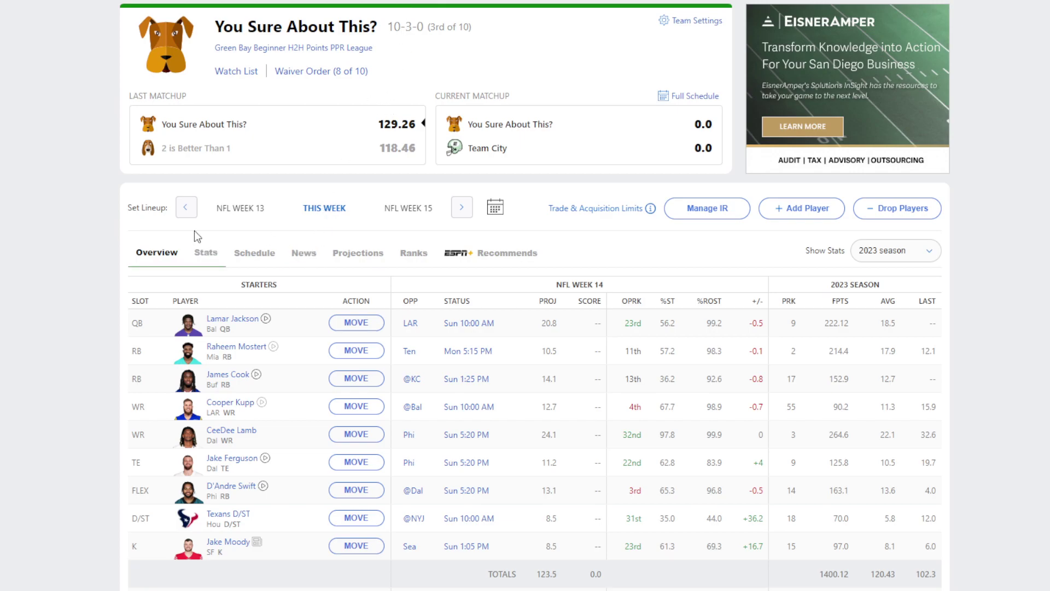
{"action": "scroll", "coordinate": [241, 350], "scroll_direction": "down", "scroll_amount": 5}
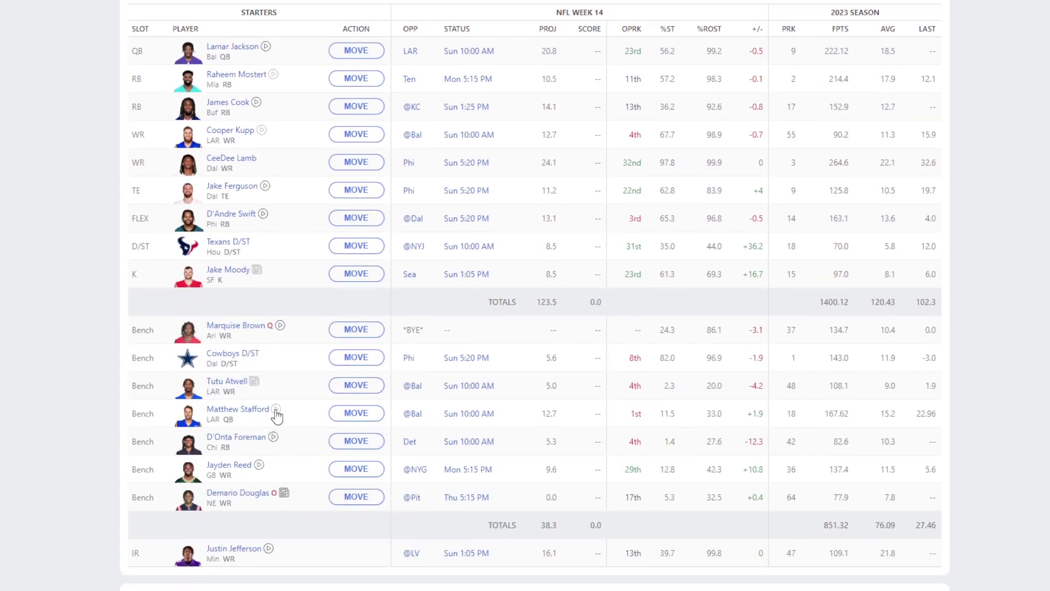
Open bench quarterback Matthew Stafford's player card and check his projection, 2023 trends and game log.
{"action": "left_click", "coordinate": [251, 414]}
{"action": "scroll", "coordinate": [504, 426], "scroll_direction": "down", "scroll_amount": 5}
{"action": "scroll", "coordinate": [668, 189], "scroll_direction": "up", "scroll_amount": 4}
{"action": "scroll", "coordinate": [599, 359], "scroll_direction": "down", "scroll_amount": 13}
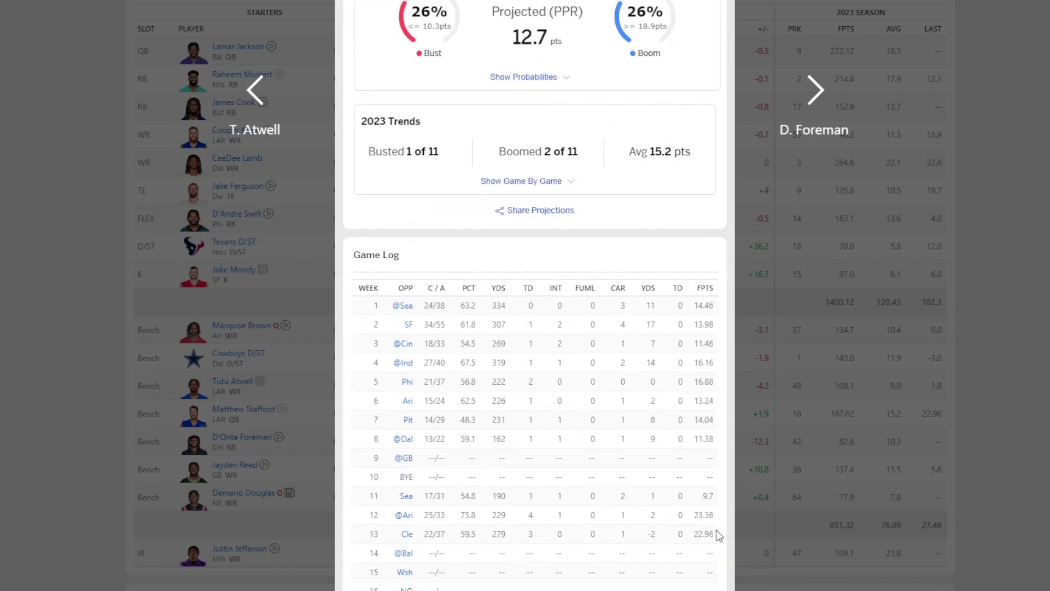
{"action": "left_click", "coordinate": [918, 258]}
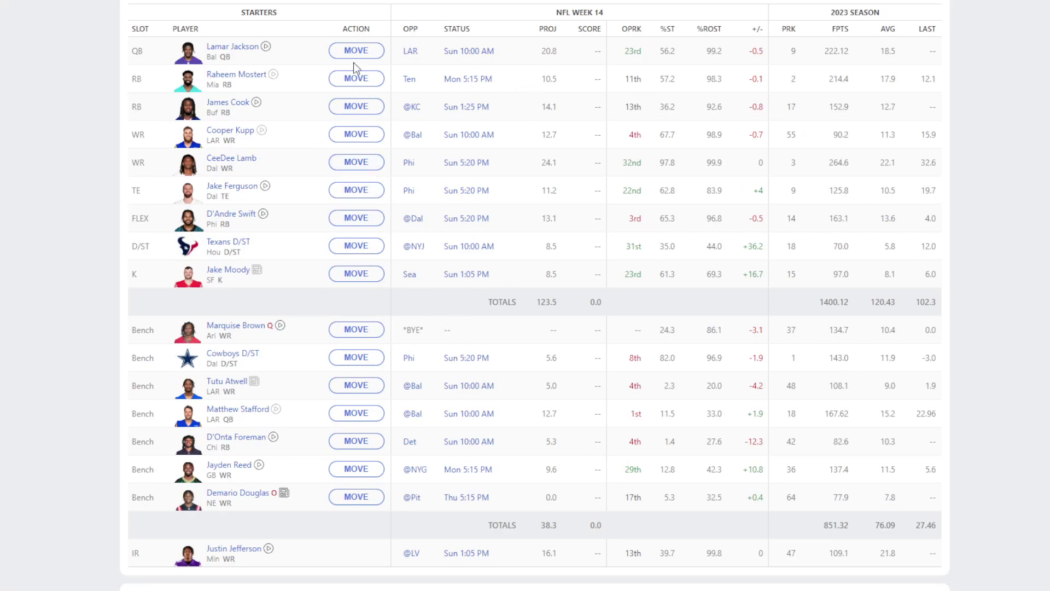
Open starting quarterback Lamar Jackson's player card and check his Week 14 outlook, projections and game log.
{"action": "left_click", "coordinate": [236, 49]}
{"action": "scroll", "coordinate": [547, 410], "scroll_direction": "down", "scroll_amount": 10}
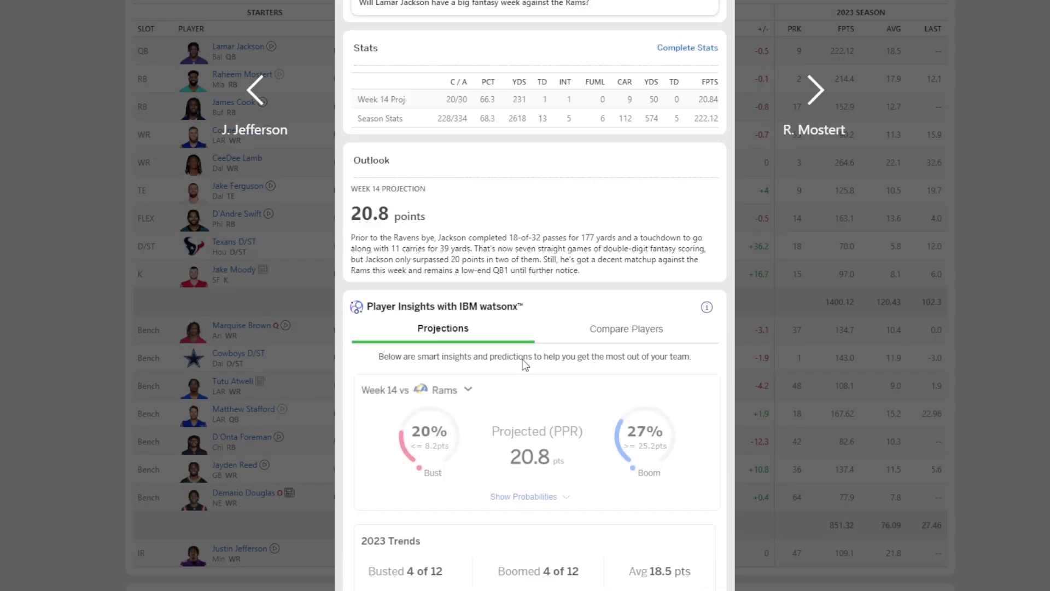
{"action": "scroll", "coordinate": [547, 410], "scroll_direction": "down", "scroll_amount": 5}
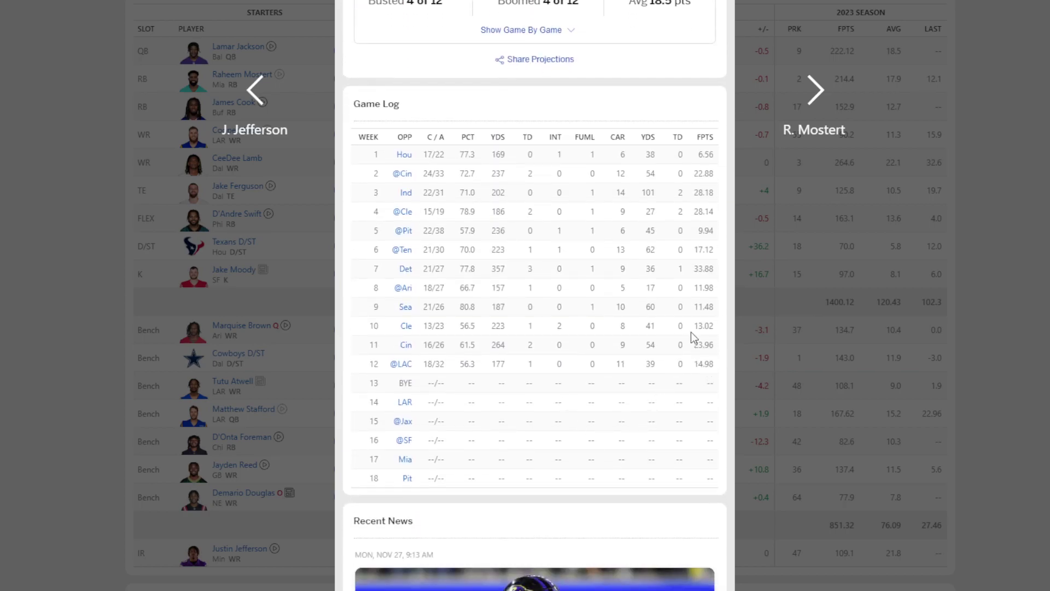
{"action": "left_click", "coordinate": [803, 332]}
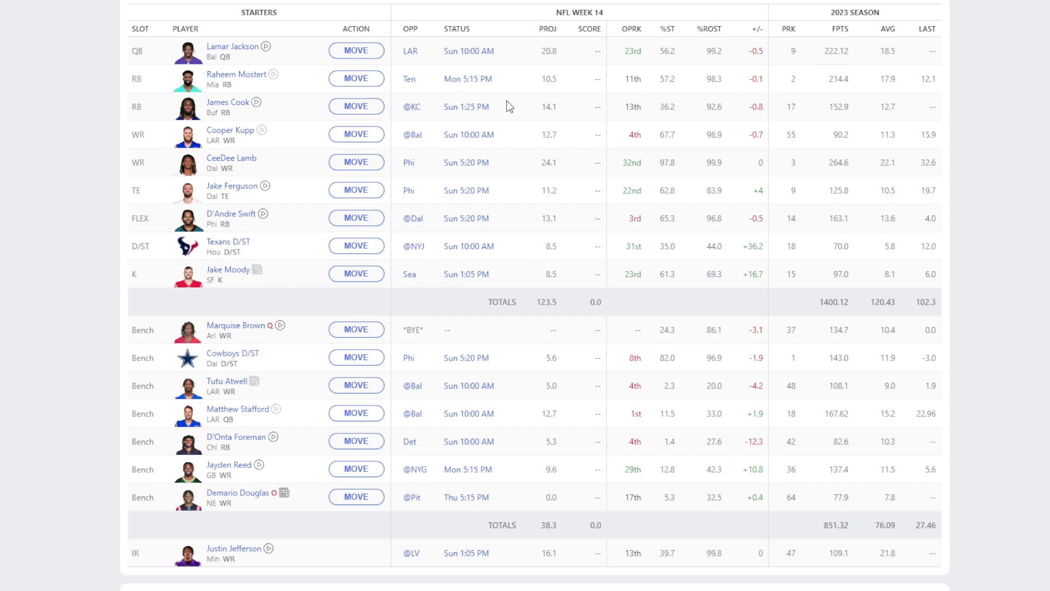
Review the current lineup and read flex running back D'Andre Swift's Week 14 outlook, game log and recent news.
{"action": "scroll", "coordinate": [52, 188], "scroll_direction": "up", "scroll_amount": 4}
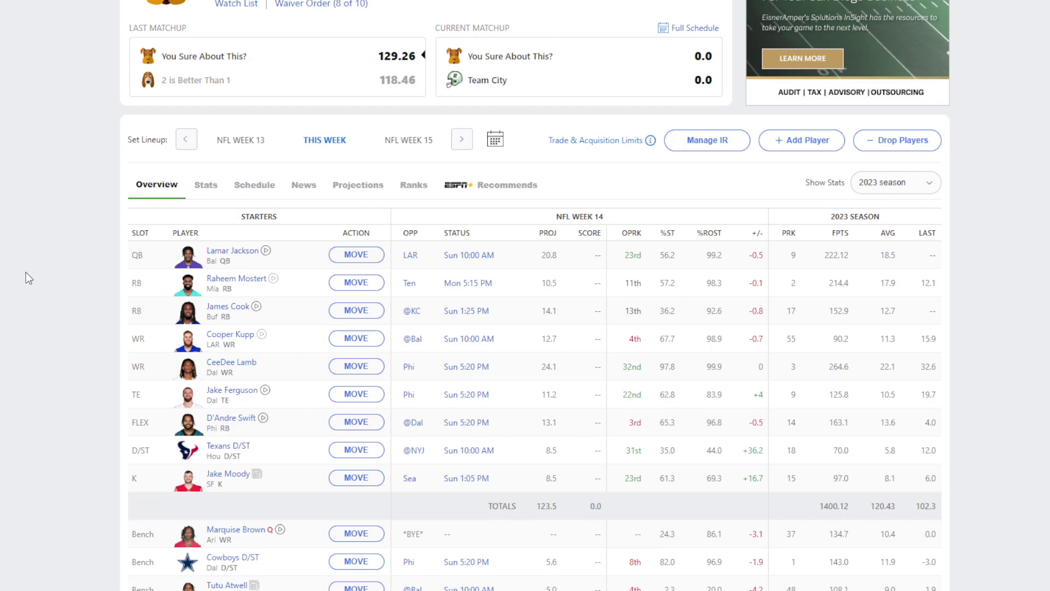
{"action": "scroll", "coordinate": [113, 271], "scroll_direction": "down", "scroll_amount": 3}
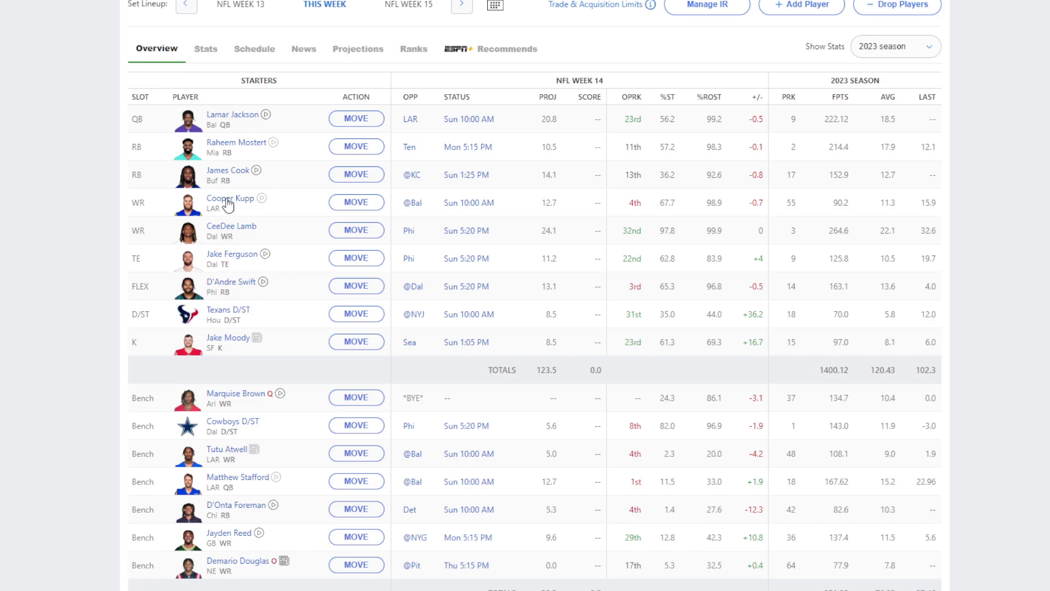
{"action": "left_click", "coordinate": [236, 283]}
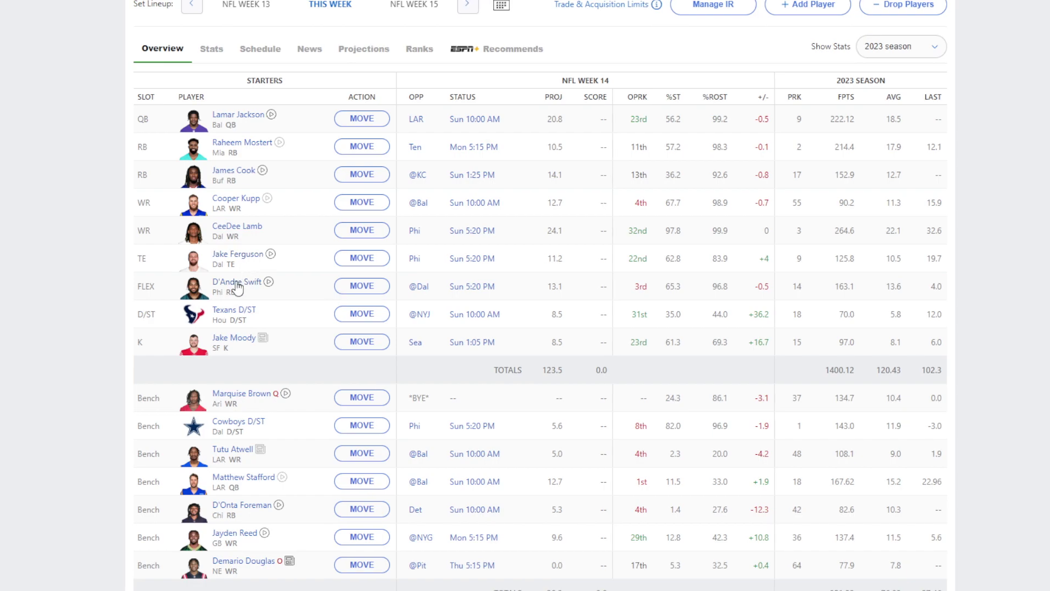
{"action": "scroll", "coordinate": [480, 295], "scroll_direction": "down", "scroll_amount": 12}
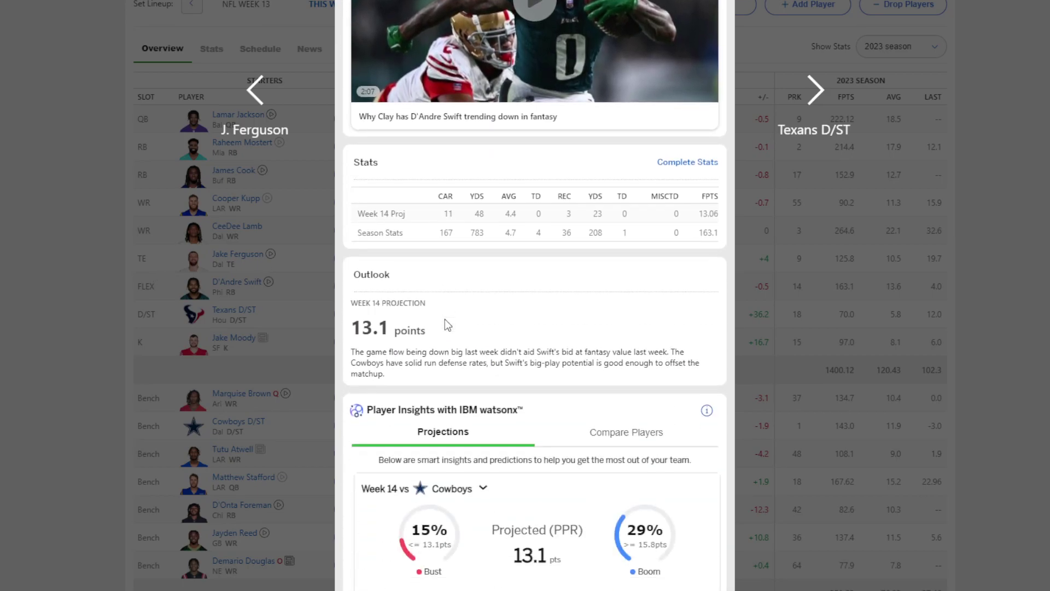
{"action": "scroll", "coordinate": [487, 300], "scroll_direction": "down", "scroll_amount": 10}
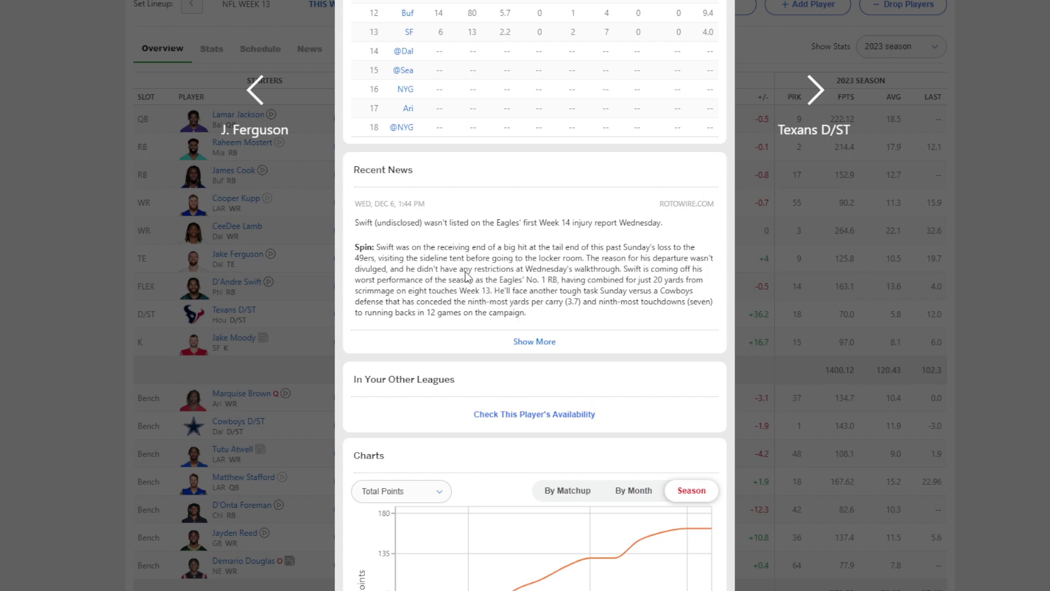
{"action": "scroll", "coordinate": [482, 267], "scroll_direction": "down", "scroll_amount": 5}
{"action": "scroll", "coordinate": [487, 286], "scroll_direction": "up", "scroll_amount": 7}
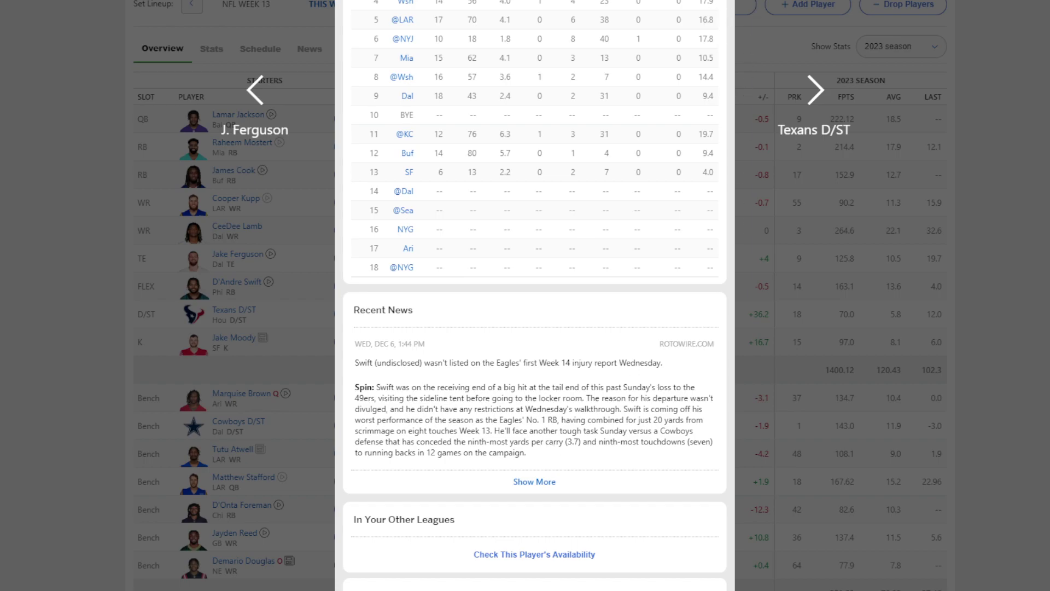
{"action": "key", "text": "Escape"}
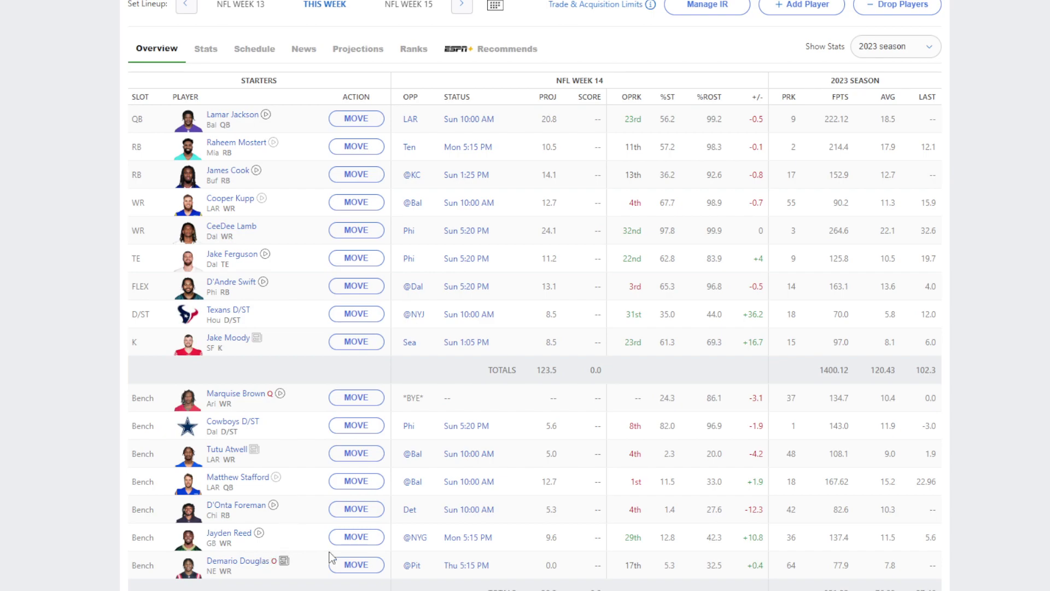
Open bench receiver Jayden Reed's player card and examine his Week 14 outlook, projections, 2023 trends and game log.
{"action": "left_click", "coordinate": [239, 535]}
{"action": "scroll", "coordinate": [461, 484], "scroll_direction": "down", "scroll_amount": 5}
{"action": "scroll", "coordinate": [462, 484], "scroll_direction": "down", "scroll_amount": 10}
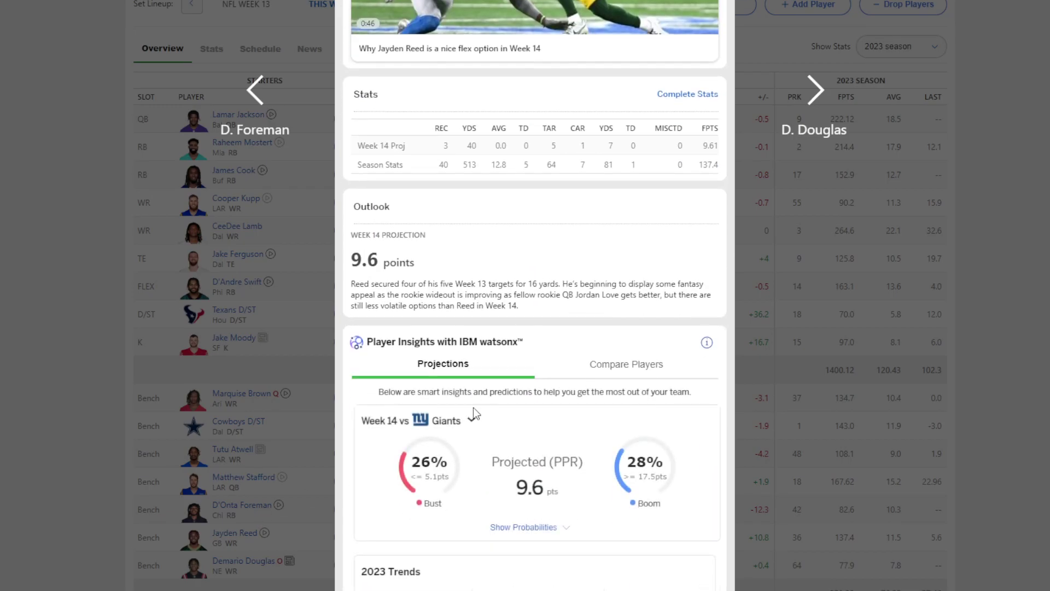
{"action": "scroll", "coordinate": [497, 494], "scroll_direction": "down", "scroll_amount": 1}
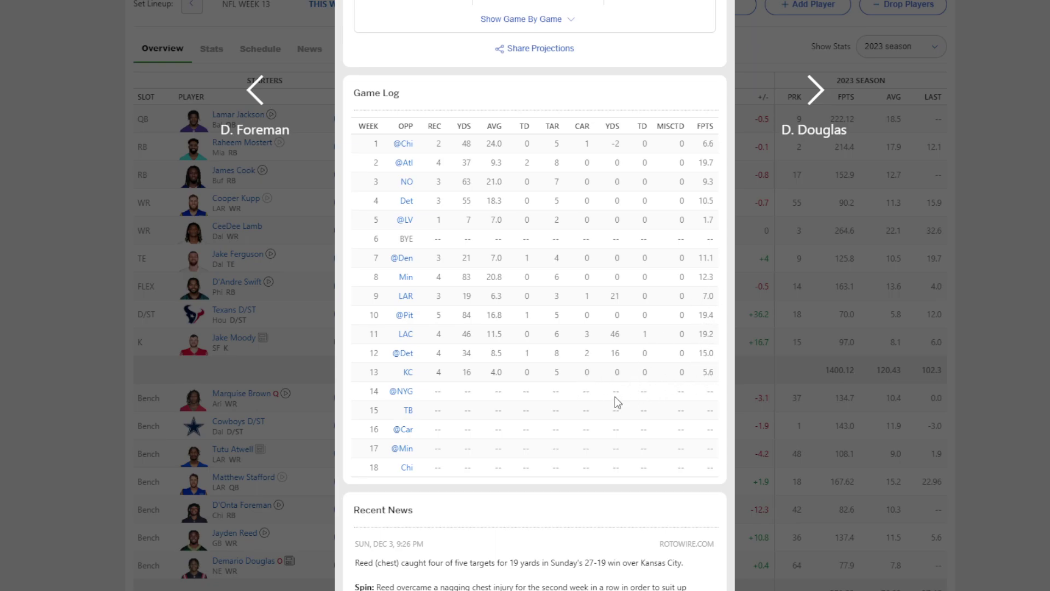
{"action": "scroll", "coordinate": [599, 367], "scroll_direction": "up", "scroll_amount": 12}
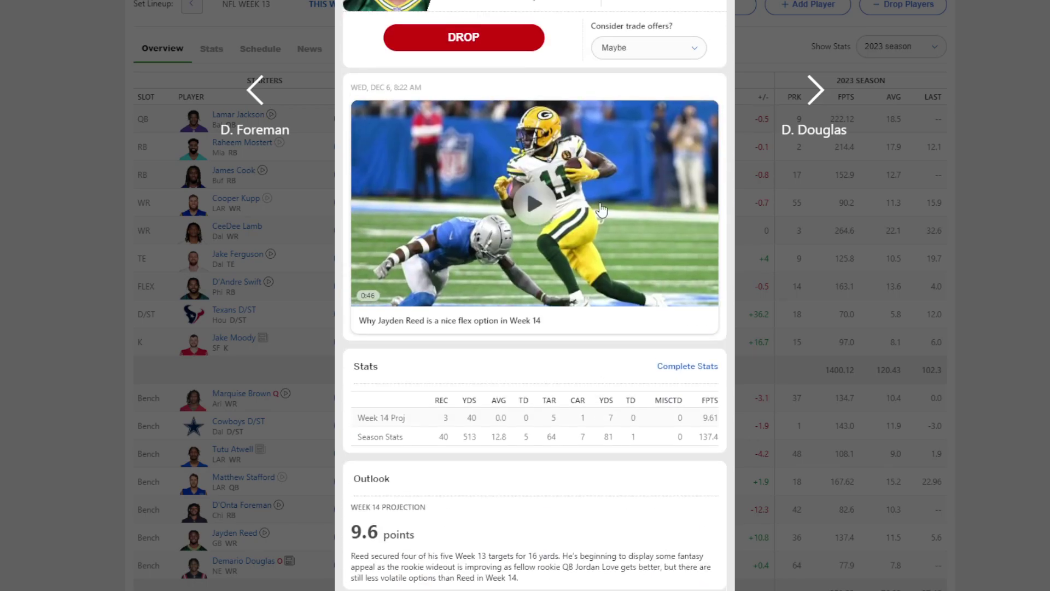
{"action": "scroll", "coordinate": [611, 404], "scroll_direction": "down", "scroll_amount": 5}
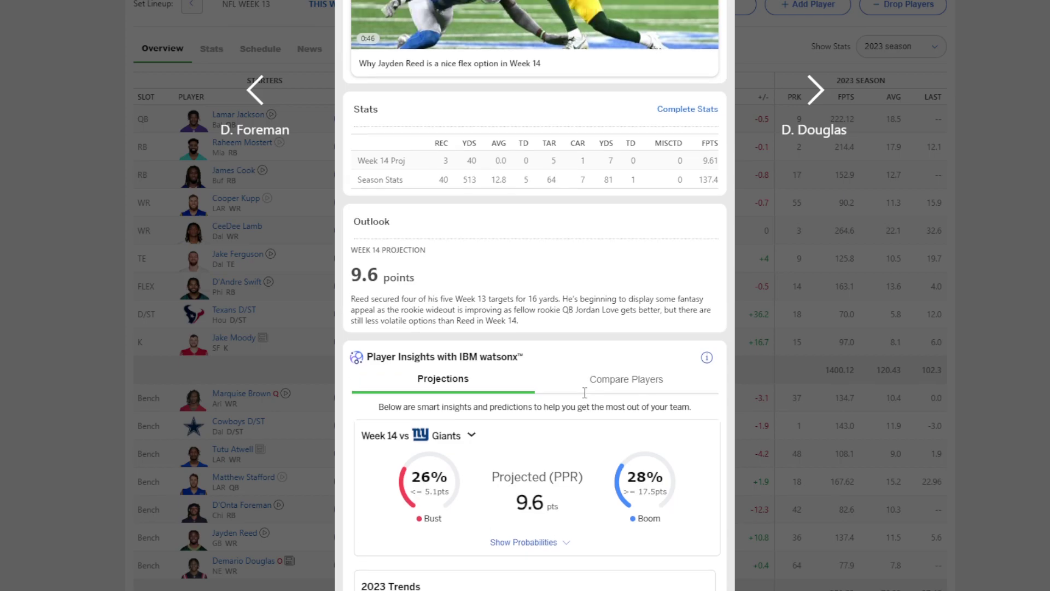
{"action": "scroll", "coordinate": [588, 391], "scroll_direction": "up", "scroll_amount": 5}
{"action": "scroll", "coordinate": [576, 418], "scroll_direction": "down", "scroll_amount": 1}
{"action": "scroll", "coordinate": [578, 436], "scroll_direction": "up", "scroll_amount": 1}
{"action": "scroll", "coordinate": [589, 443], "scroll_direction": "down", "scroll_amount": 16}
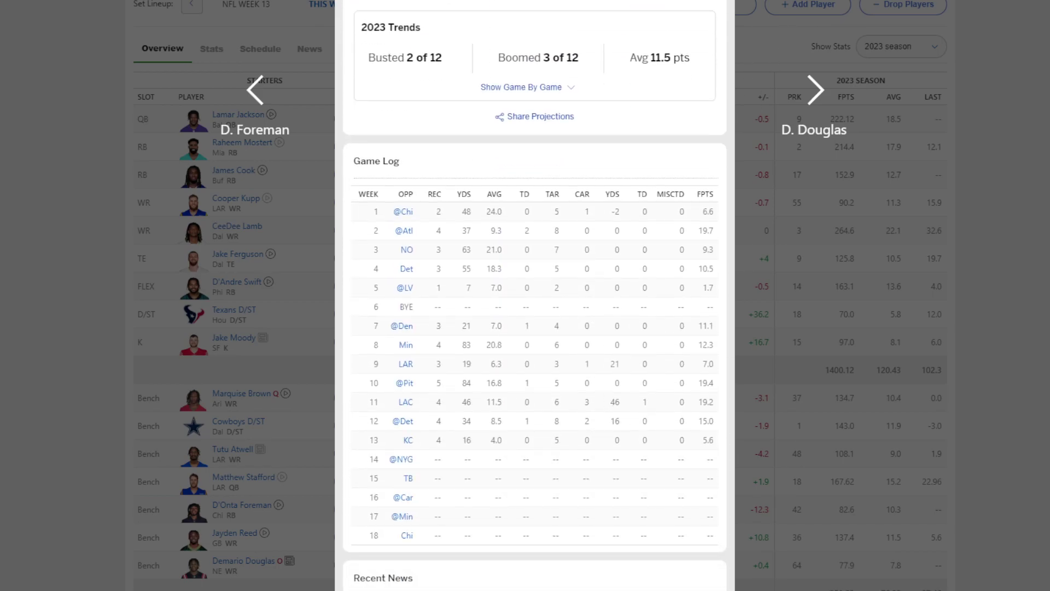
{"action": "key", "text": "Escape"}
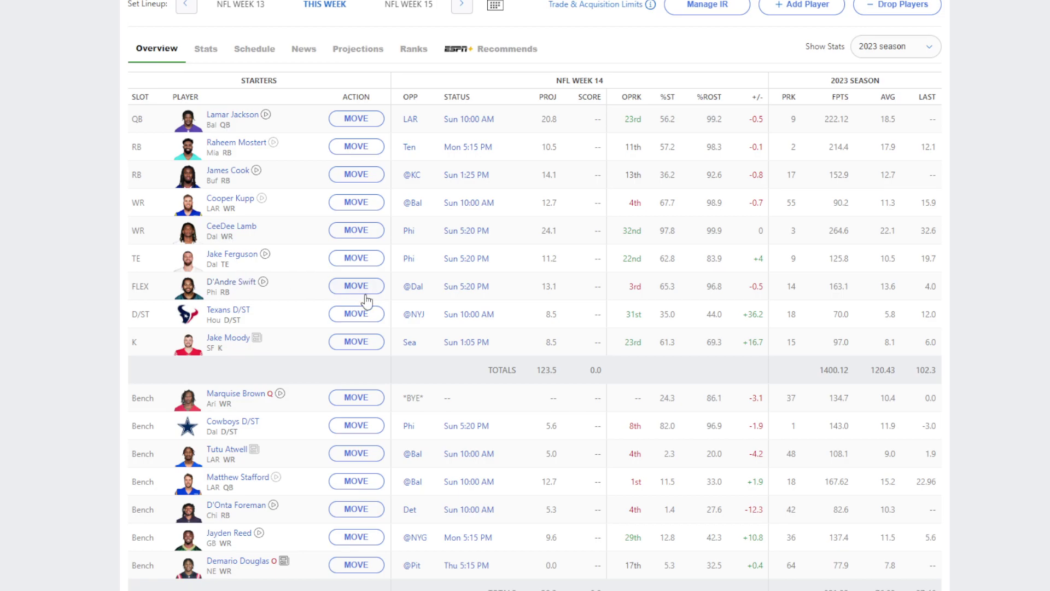
Open the current matchup's box score against Team City and check opposing receiver Puka Nacua's outlook, projections and game log.
{"action": "scroll", "coordinate": [364, 299], "scroll_direction": "up", "scroll_amount": 3}
{"action": "left_click", "coordinate": [606, 149]}
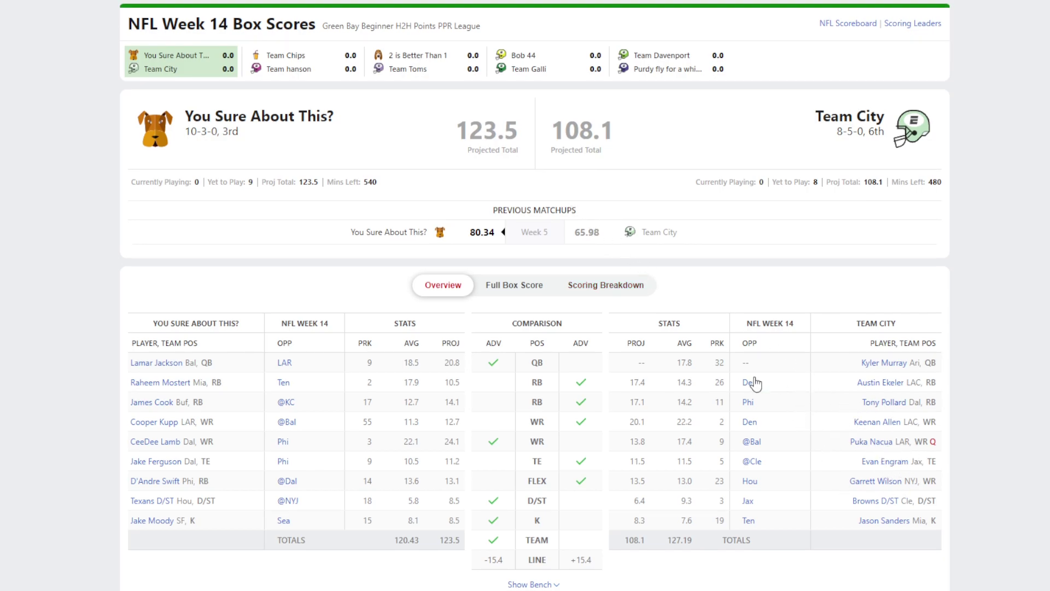
{"action": "left_click", "coordinate": [871, 442]}
{"action": "scroll", "coordinate": [586, 421], "scroll_direction": "down", "scroll_amount": 5}
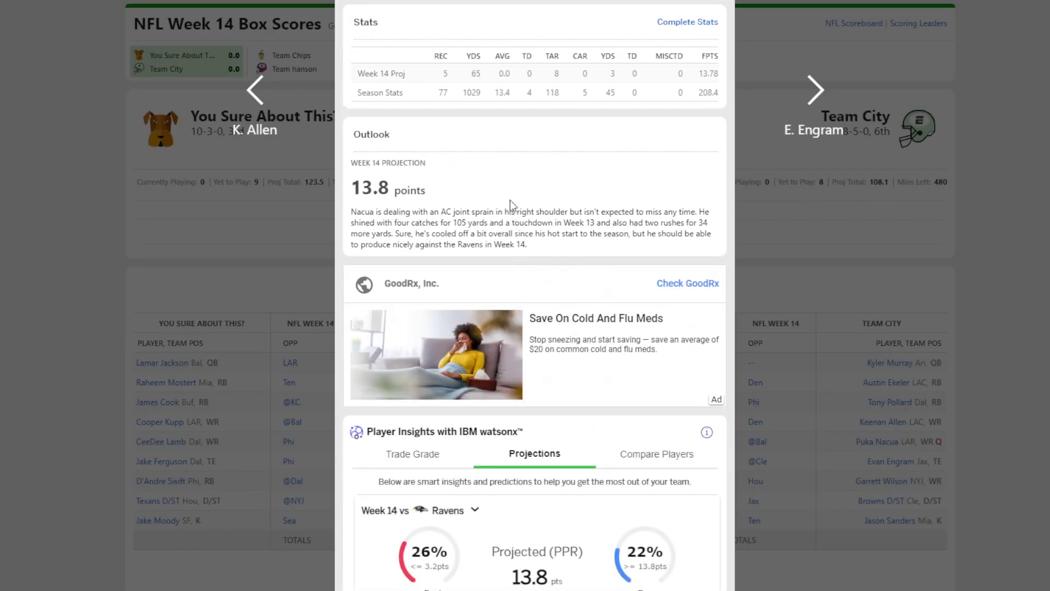
{"action": "scroll", "coordinate": [513, 286], "scroll_direction": "down", "scroll_amount": 5}
{"action": "scroll", "coordinate": [412, 298], "scroll_direction": "up", "scroll_amount": 7}
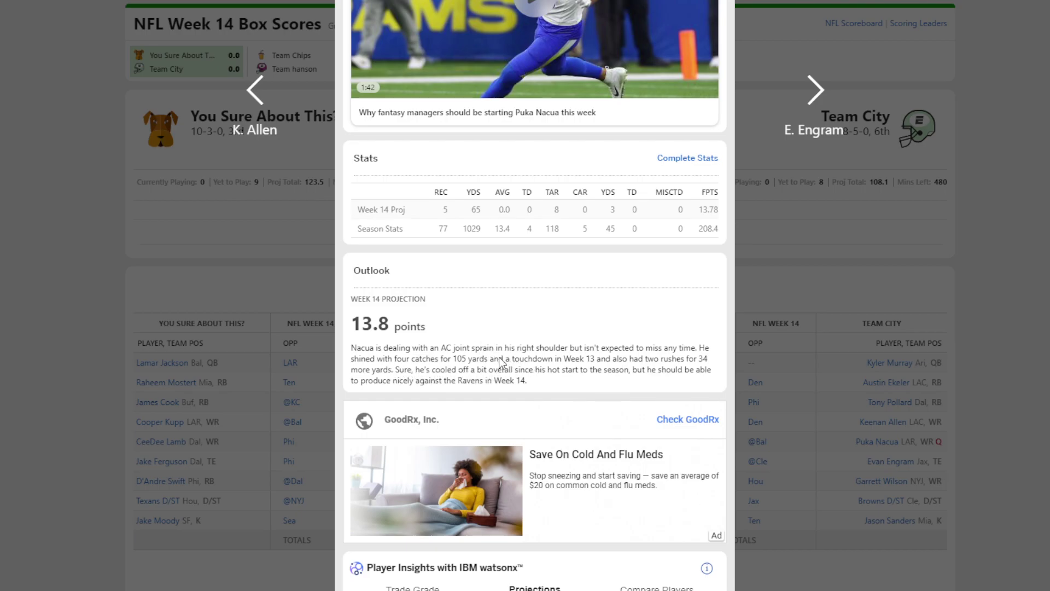
{"action": "scroll", "coordinate": [518, 377], "scroll_direction": "down", "scroll_amount": 3}
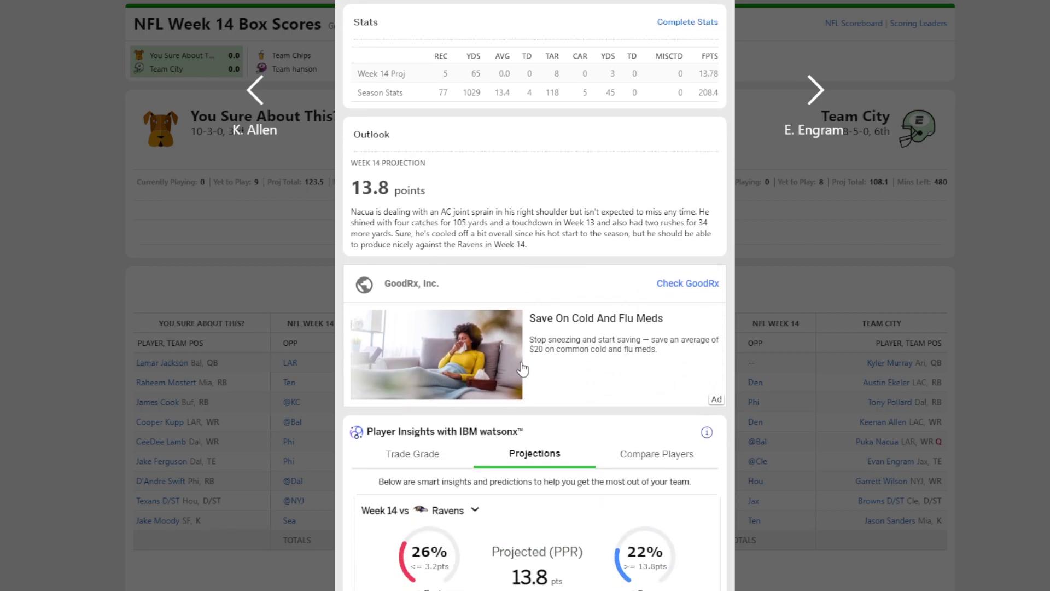
{"action": "scroll", "coordinate": [546, 360], "scroll_direction": "down", "scroll_amount": 8}
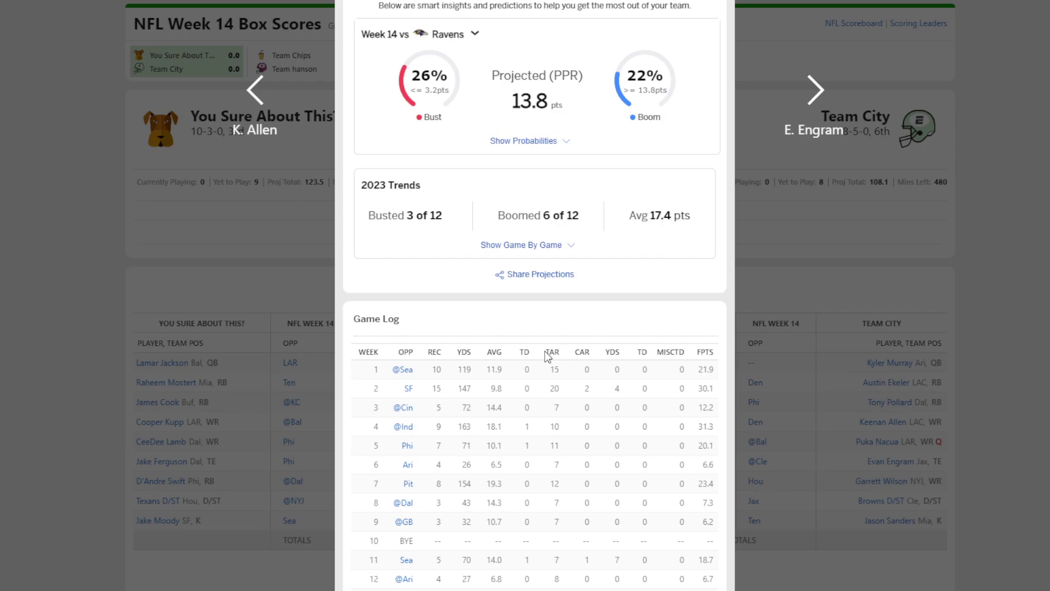
{"action": "scroll", "coordinate": [546, 357], "scroll_direction": "up", "scroll_amount": 10}
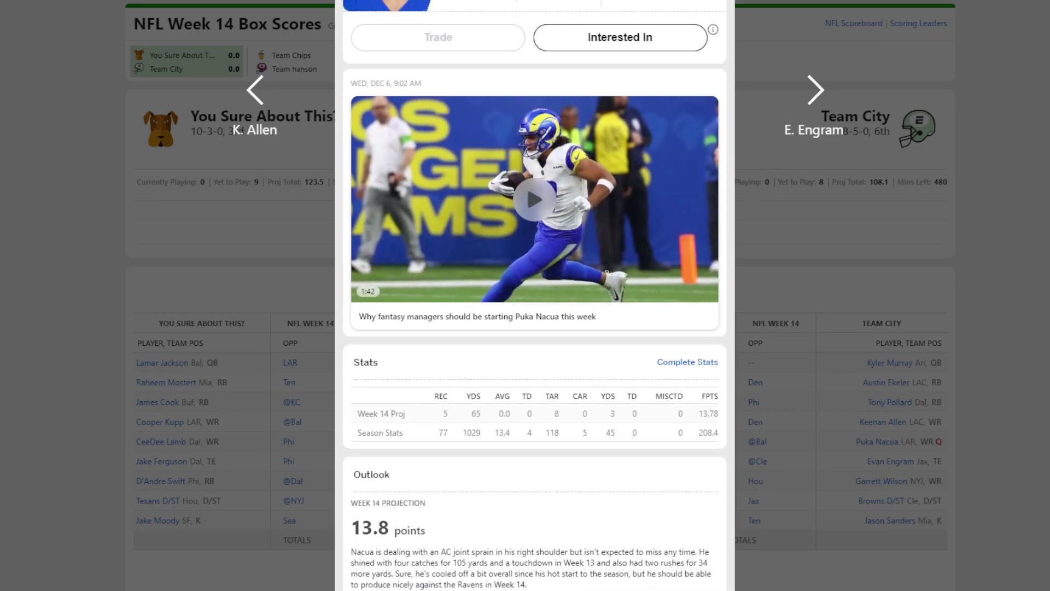
{"action": "key", "text": "Escape"}
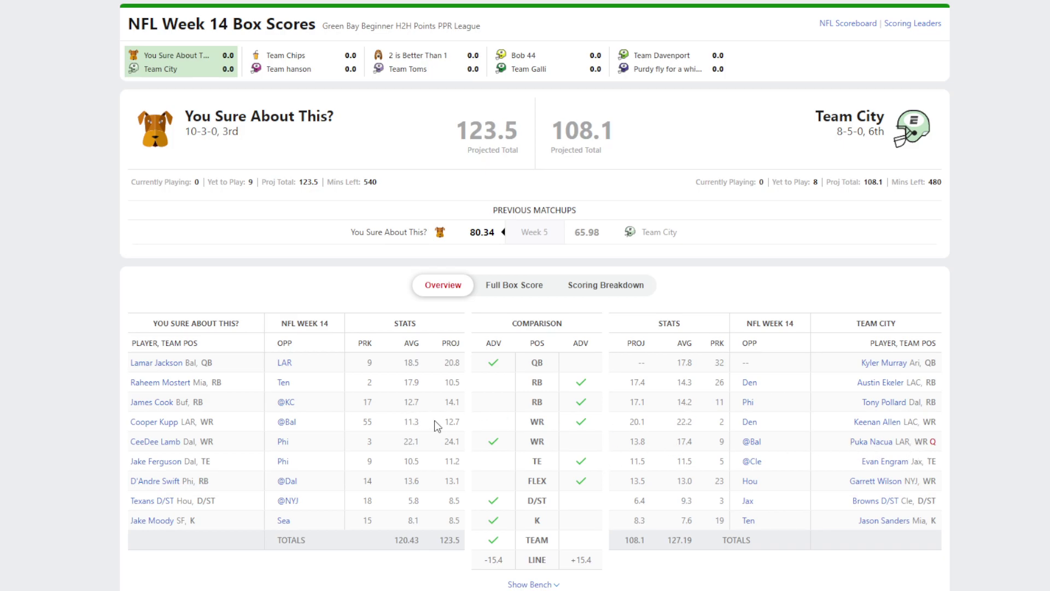
Look over the Week 14 lineup comparison and return to the You Sure About This? roster.
{"action": "scroll", "coordinate": [164, 405], "scroll_direction": "down", "scroll_amount": 4}
{"action": "scroll", "coordinate": [164, 403], "scroll_direction": "up", "scroll_amount": 4}
{"action": "scroll", "coordinate": [535, 296], "scroll_direction": "down", "scroll_amount": 10}
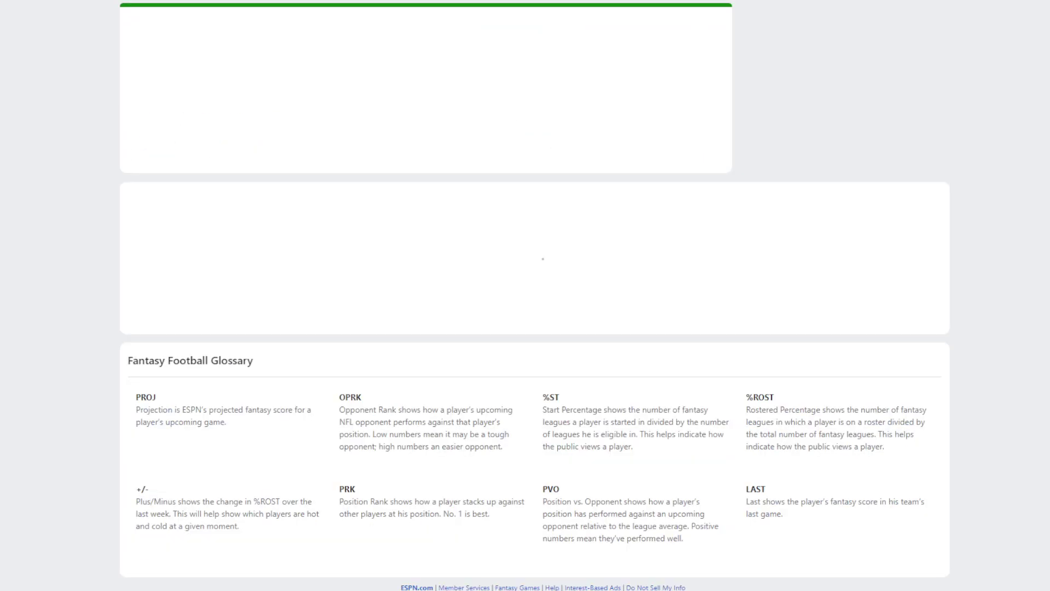
{"action": "scroll", "coordinate": [110, 148], "scroll_direction": "down", "scroll_amount": 5}
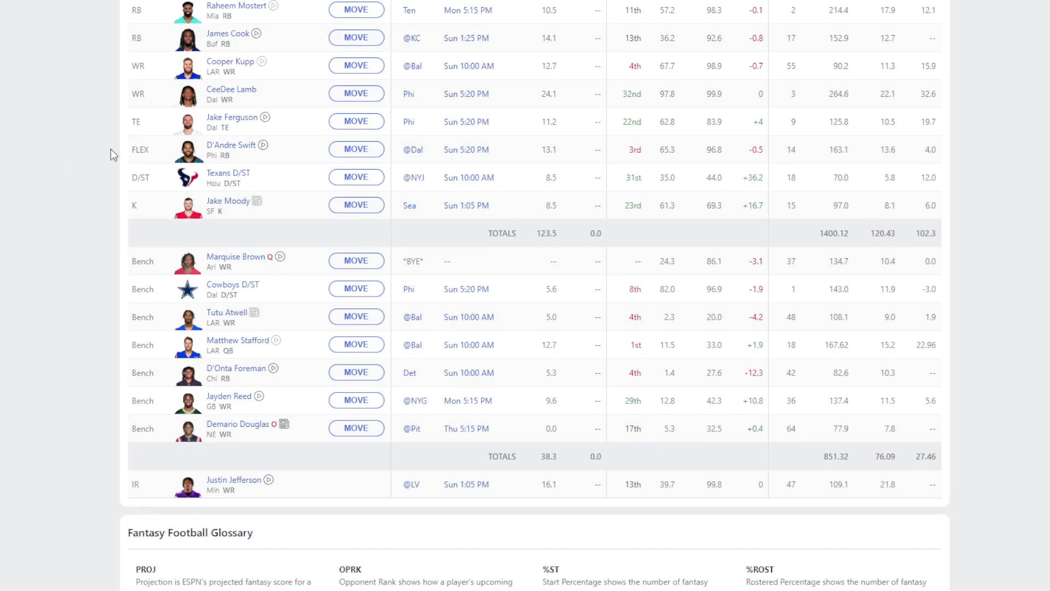
Check D'Andre Swift's projection and game log, and replace him in the FLEX slot with bench receiver Jayden Reed.
{"action": "left_click", "coordinate": [244, 146]}
{"action": "scroll", "coordinate": [530, 267], "scroll_direction": "down", "scroll_amount": 15}
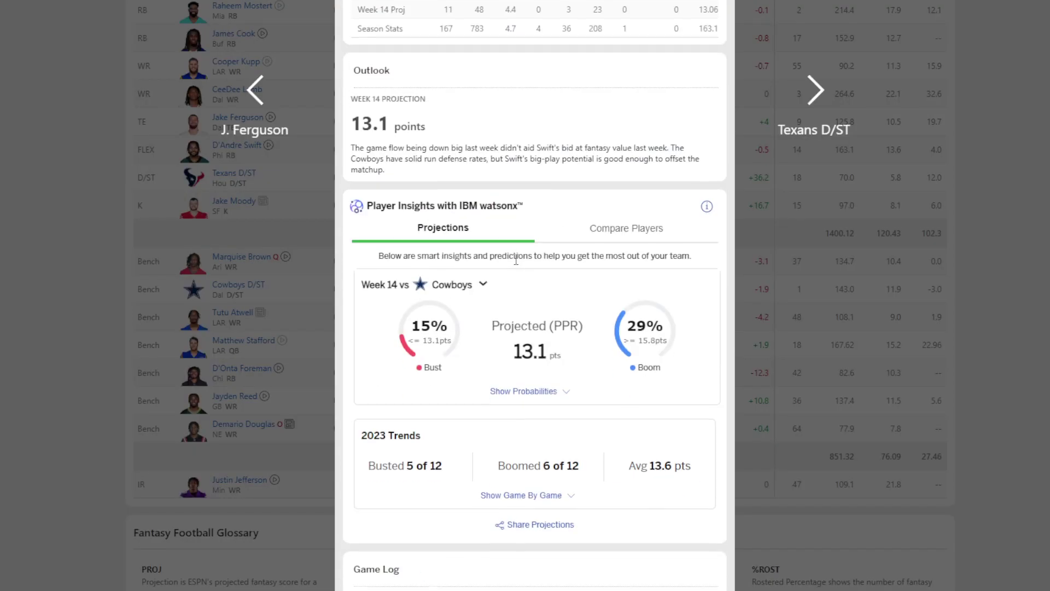
{"action": "scroll", "coordinate": [529, 267], "scroll_direction": "down", "scroll_amount": 1}
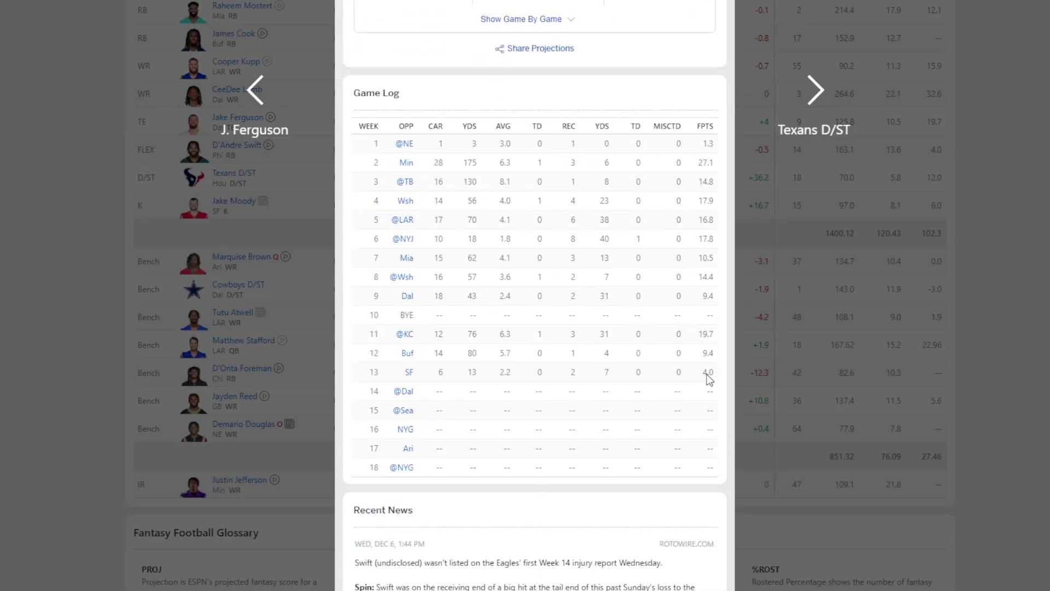
{"action": "left_click", "coordinate": [963, 298]}
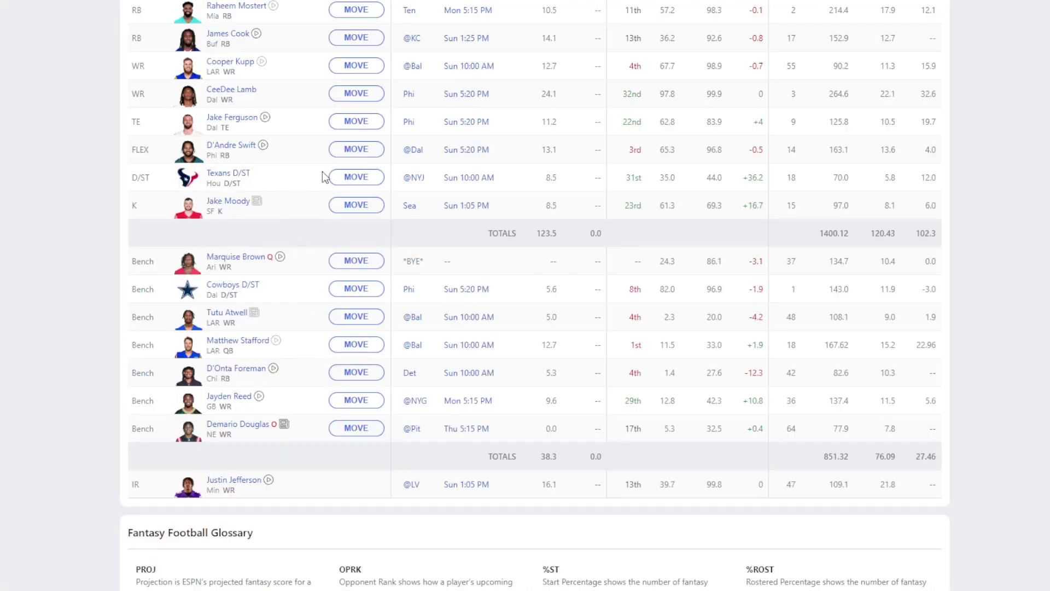
{"action": "left_click", "coordinate": [357, 151]}
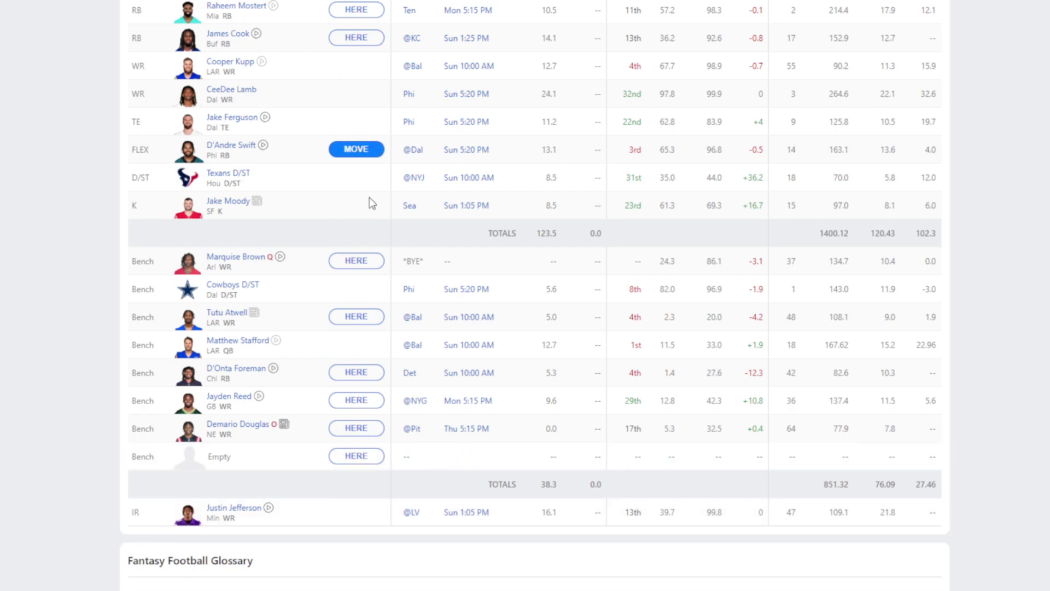
{"action": "left_click", "coordinate": [359, 404]}
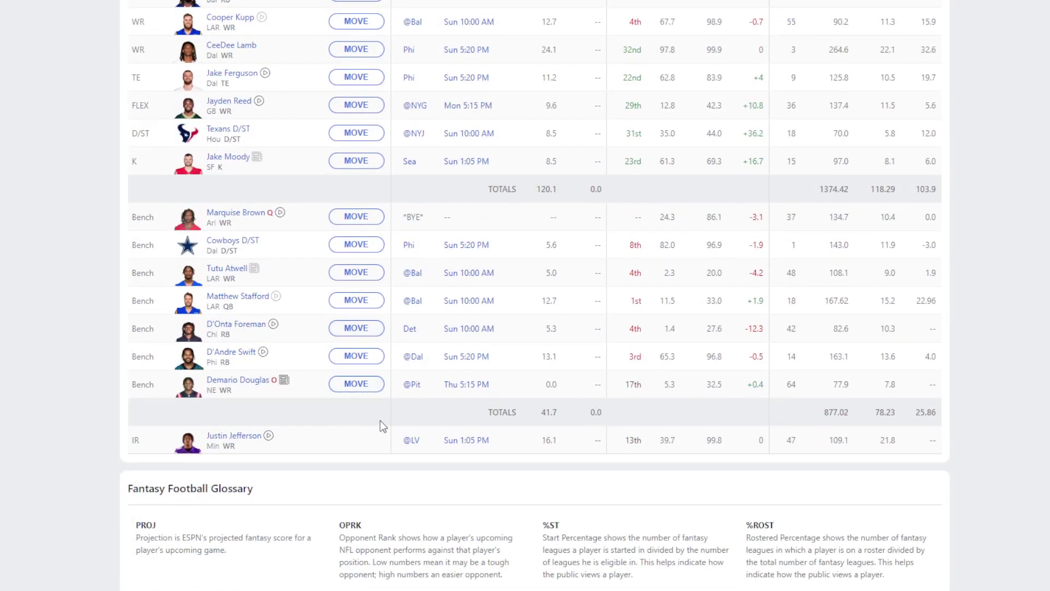
Open injured-reserve receiver Justin Jefferson's player card and check his Week 14 outlook, projections and game log.
{"action": "left_click", "coordinate": [252, 436]}
{"action": "scroll", "coordinate": [463, 369], "scroll_direction": "down", "scroll_amount": 6}
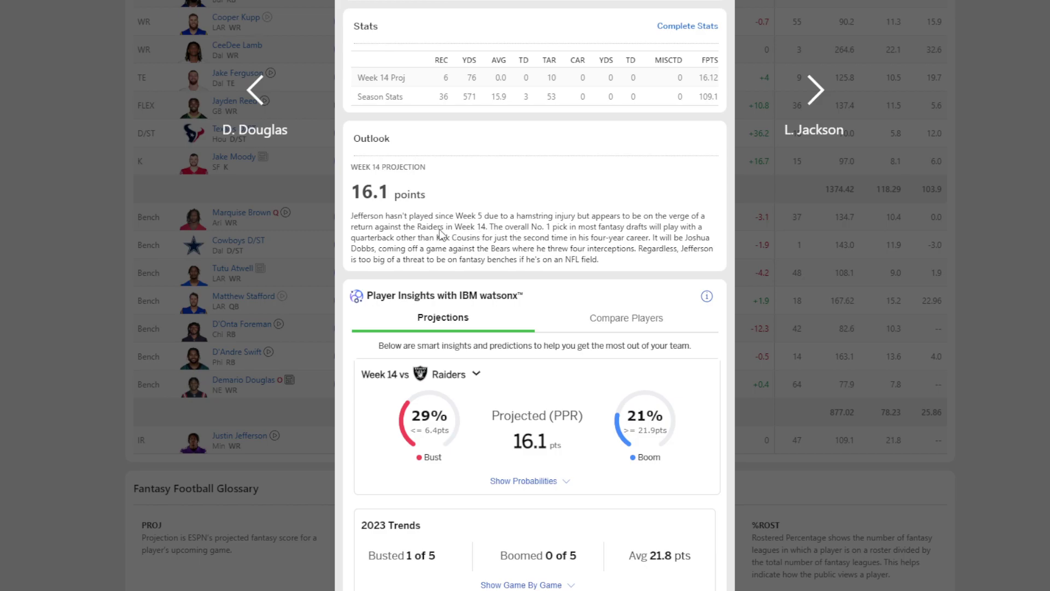
{"action": "scroll", "coordinate": [570, 237], "scroll_direction": "down", "scroll_amount": 12}
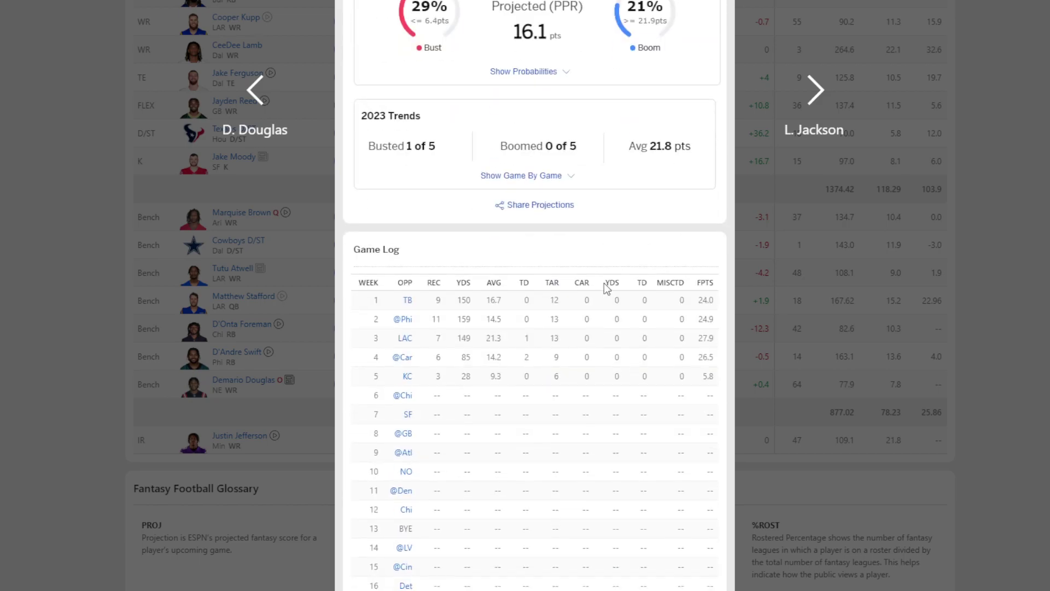
{"action": "scroll", "coordinate": [453, 261], "scroll_direction": "up", "scroll_amount": 4}
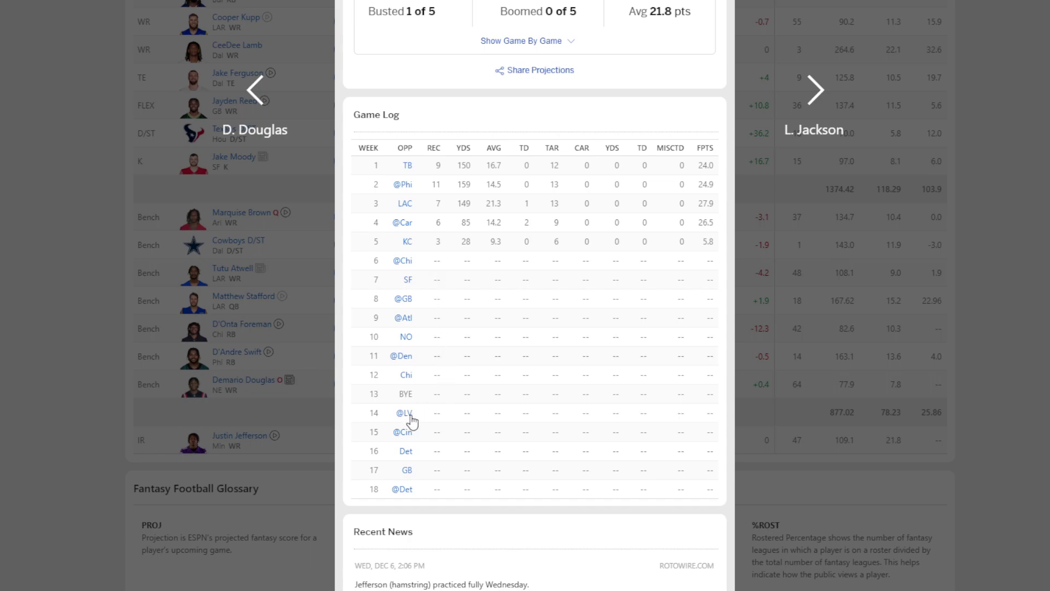
{"action": "scroll", "coordinate": [629, 223], "scroll_direction": "up", "scroll_amount": 10}
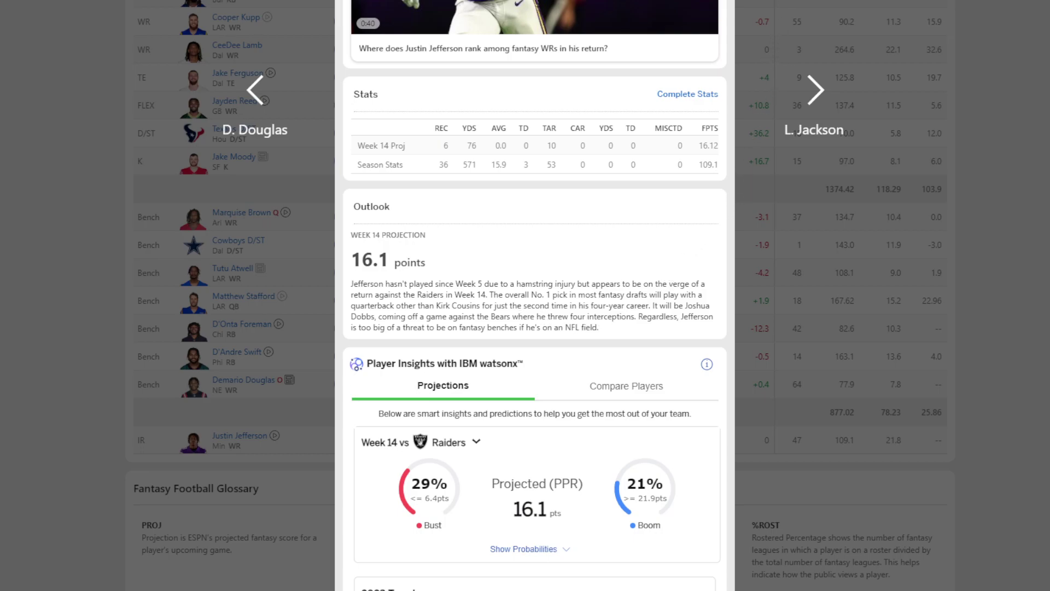
{"action": "key", "text": "Escape"}
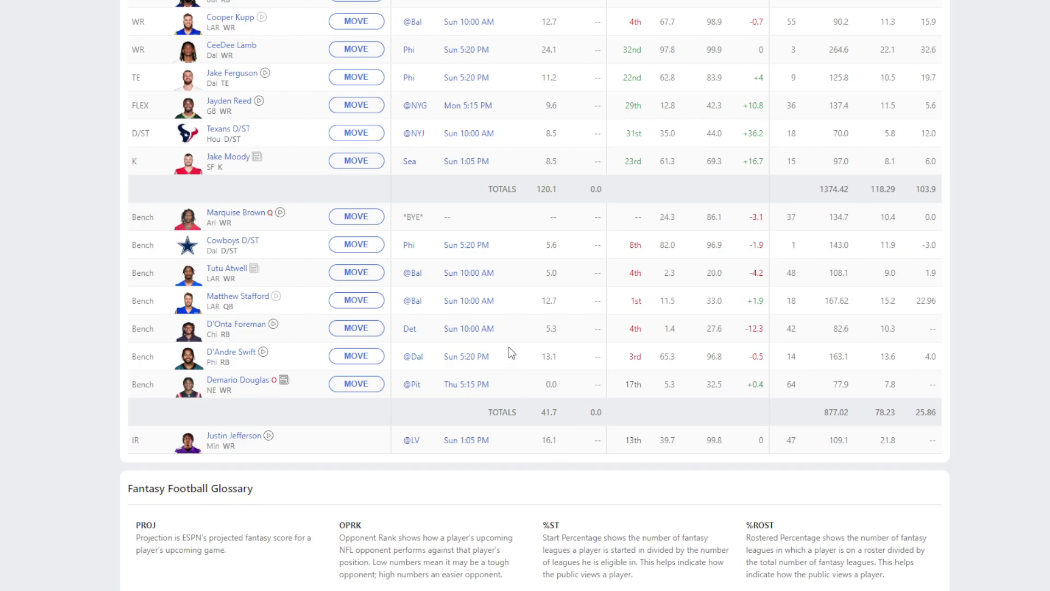
Open the Green Bay league's free agents and filter them to running backs.
{"action": "scroll", "coordinate": [539, 334], "scroll_direction": "up", "scroll_amount": 4}
{"action": "scroll", "coordinate": [542, 318], "scroll_direction": "up", "scroll_amount": 3}
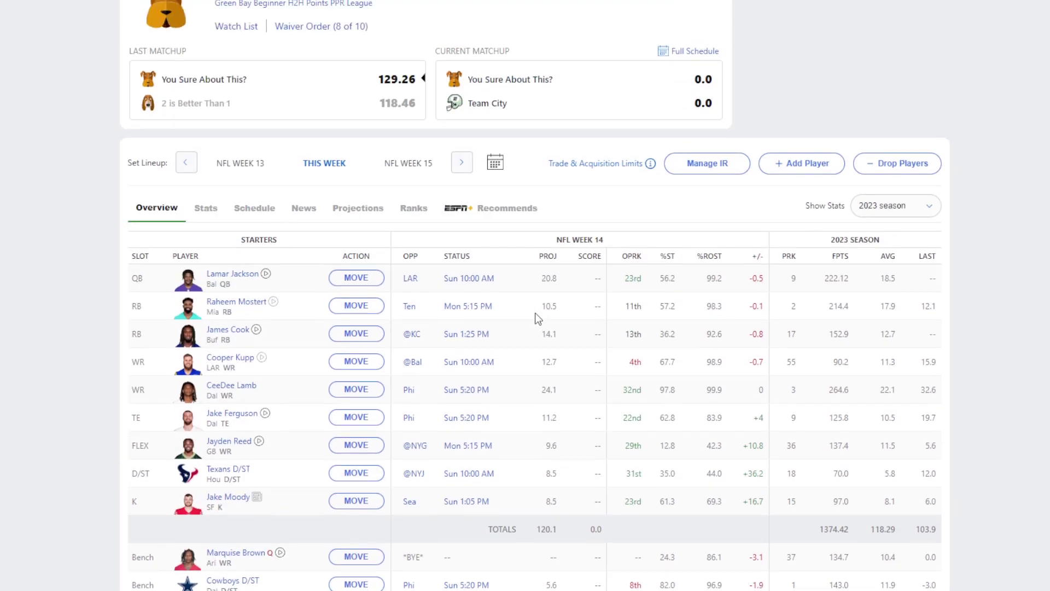
{"action": "left_click", "coordinate": [802, 165]}
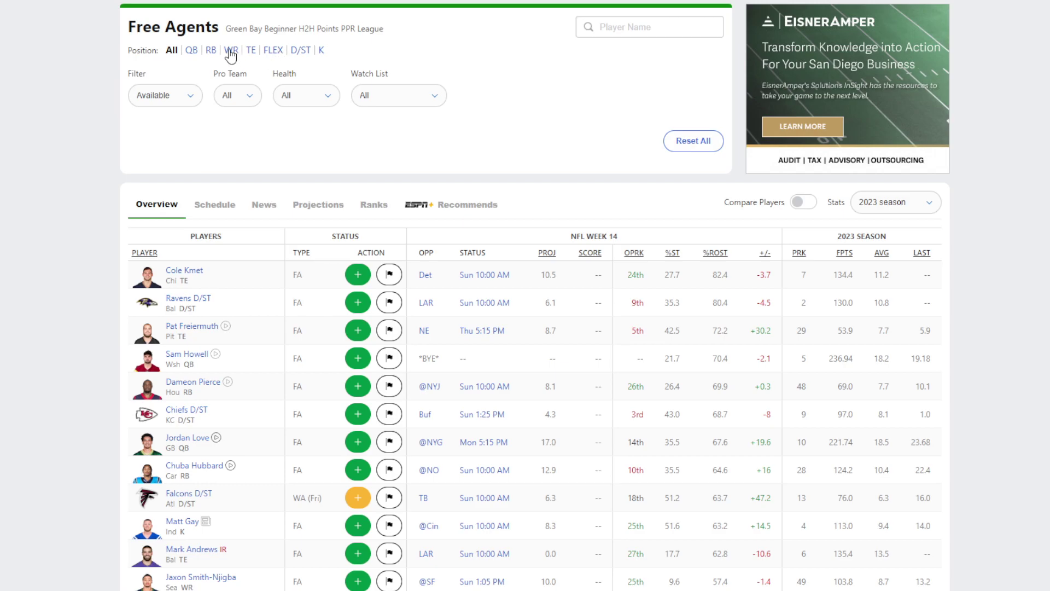
{"action": "left_click", "coordinate": [211, 51]}
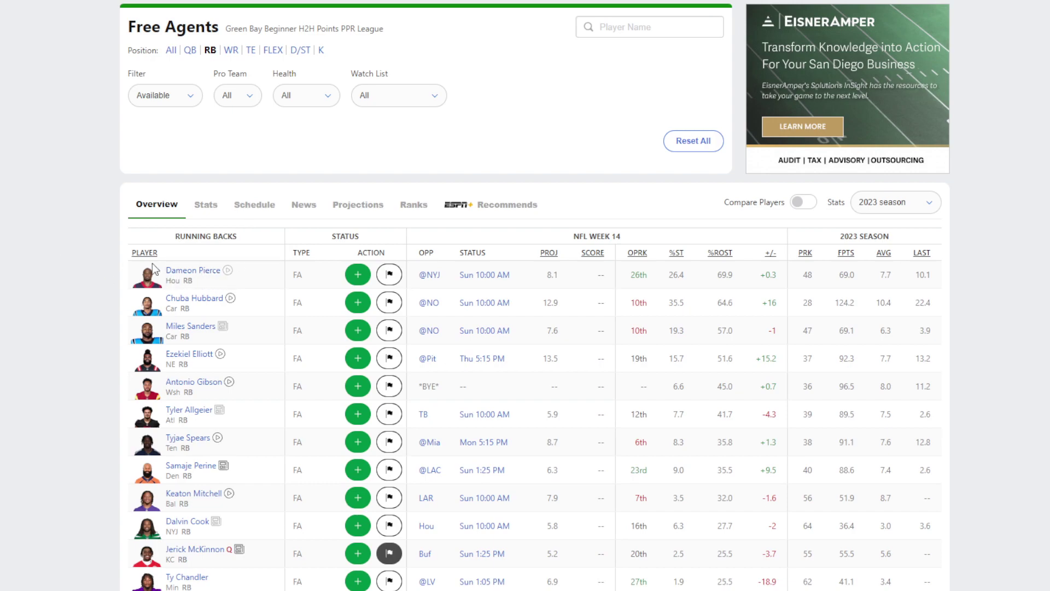
Check free agent running back Dameon Pierce's outlook, 2023 trends and game log.
{"action": "left_click", "coordinate": [180, 270]}
{"action": "scroll", "coordinate": [492, 355], "scroll_direction": "down", "scroll_amount": 4}
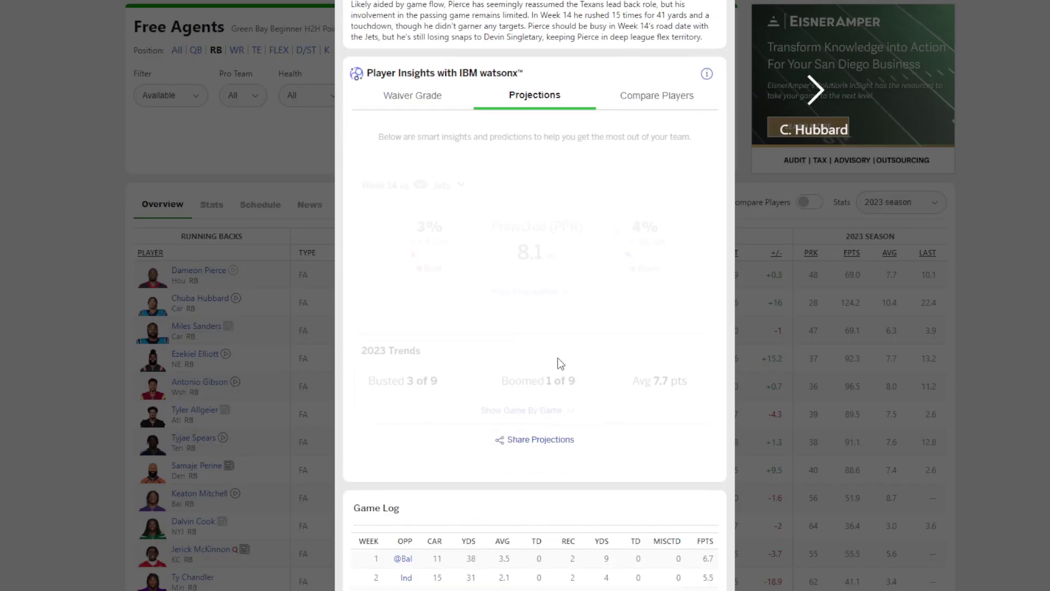
{"action": "scroll", "coordinate": [639, 483], "scroll_direction": "down", "scroll_amount": 4}
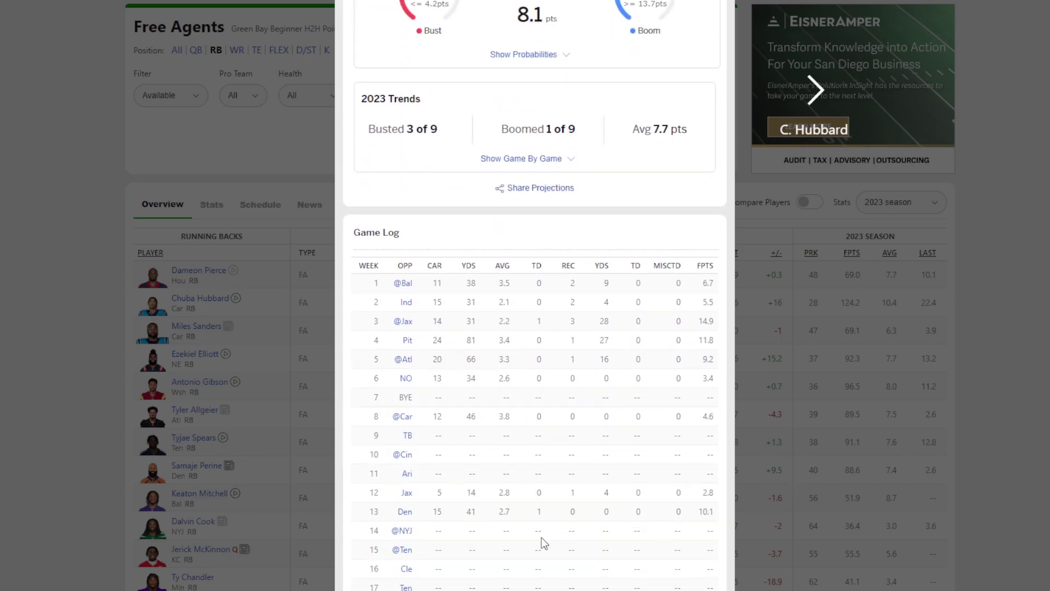
{"action": "left_click", "coordinate": [815, 444]}
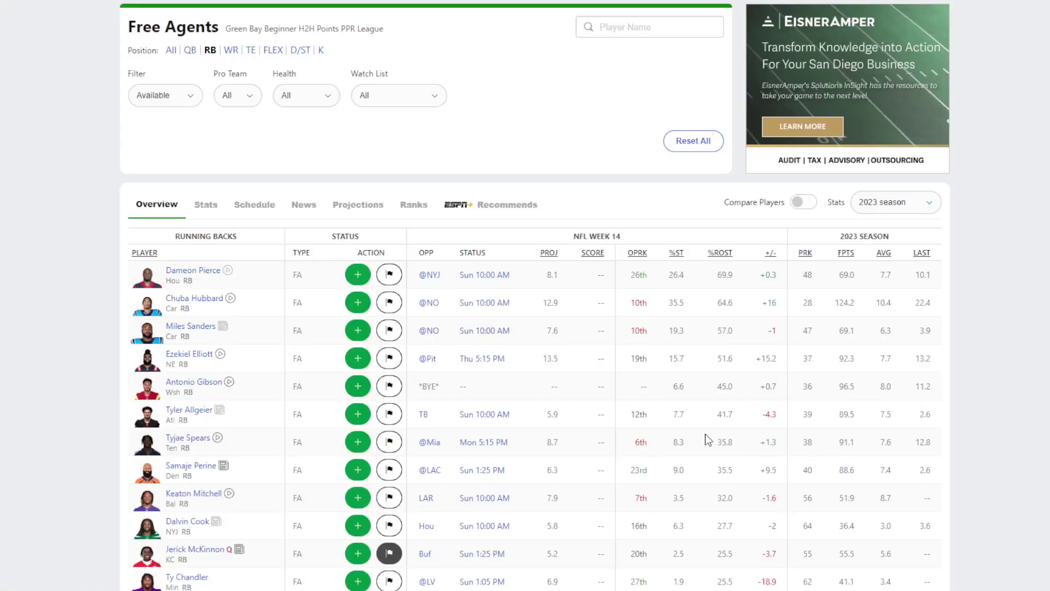
Check free agent running back Chuba Hubbard's Week 14 outlook, bust and boom projections and game log.
{"action": "left_click", "coordinate": [206, 305]}
{"action": "scroll", "coordinate": [550, 490], "scroll_direction": "down", "scroll_amount": 12}
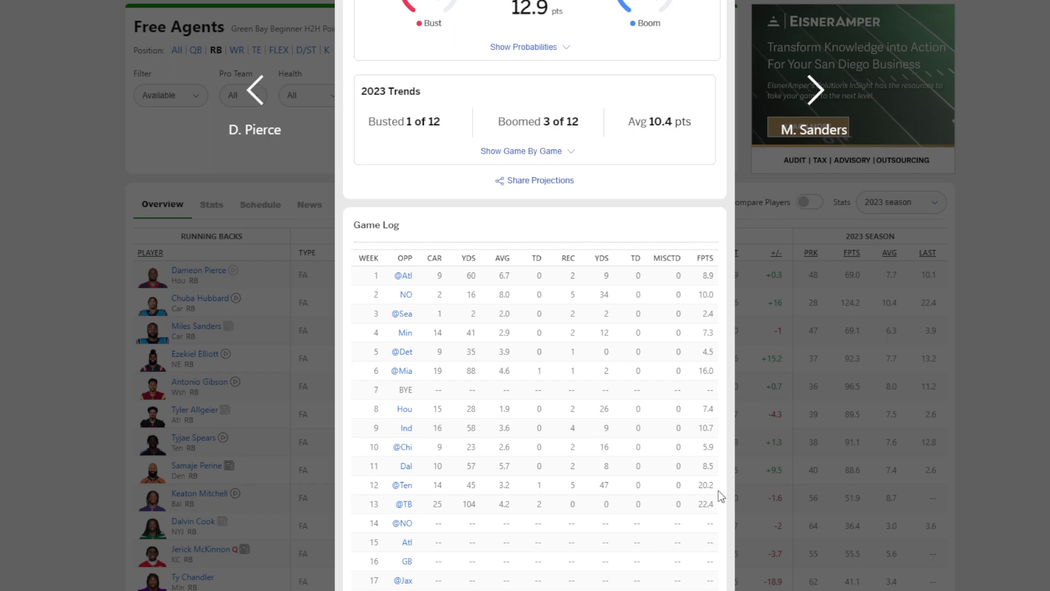
{"action": "scroll", "coordinate": [668, 474], "scroll_direction": "up", "scroll_amount": 10}
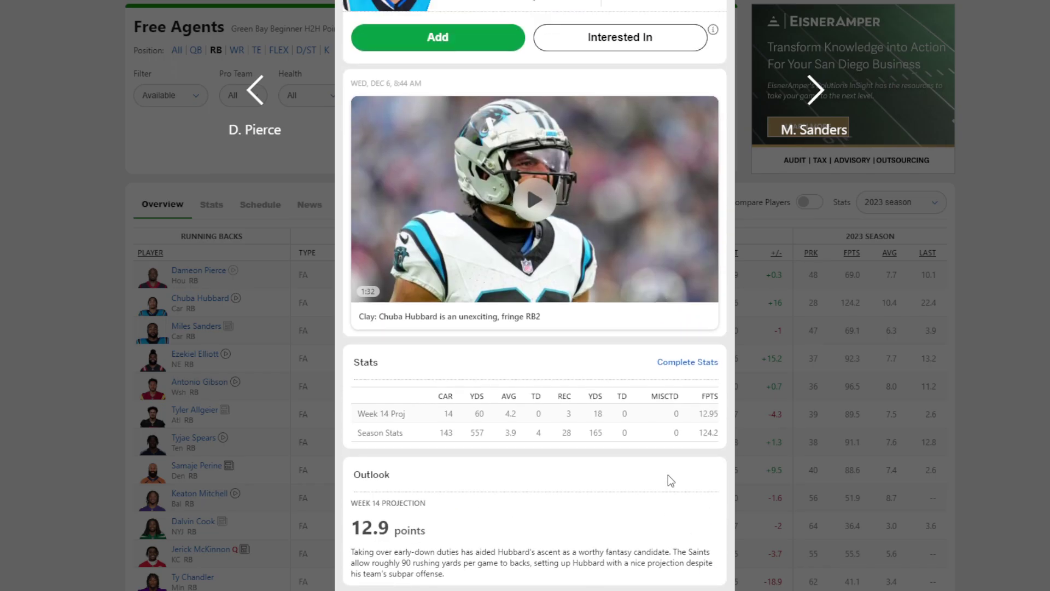
{"action": "scroll", "coordinate": [668, 475], "scroll_direction": "down", "scroll_amount": 10}
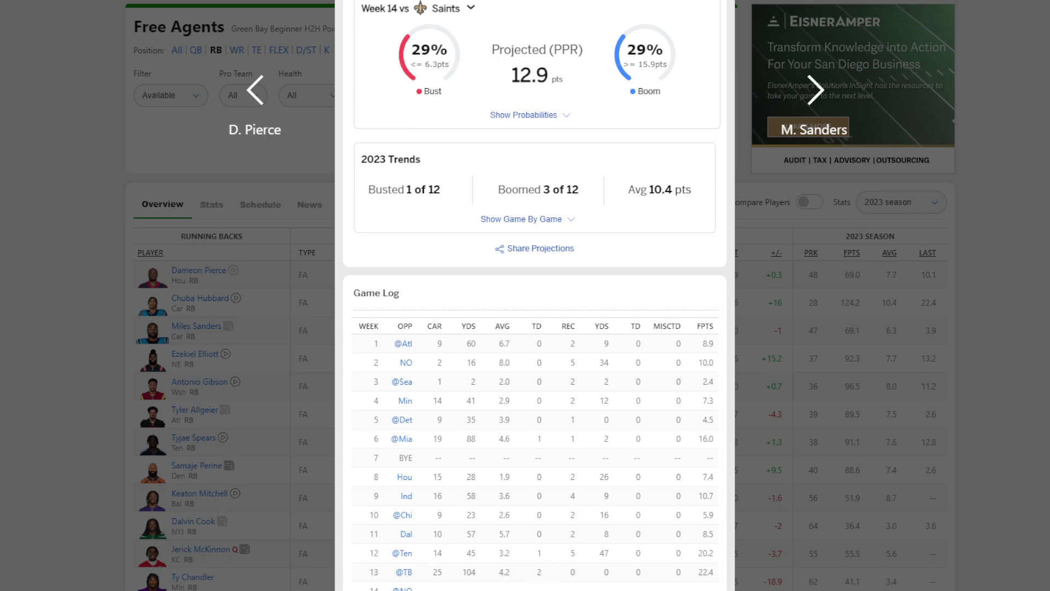
{"action": "left_click", "coordinate": [769, 475]}
Check free agent running back Miles Sanders's Week 14 outlook, bust and boom projections and game log.
{"action": "left_click", "coordinate": [191, 327]}
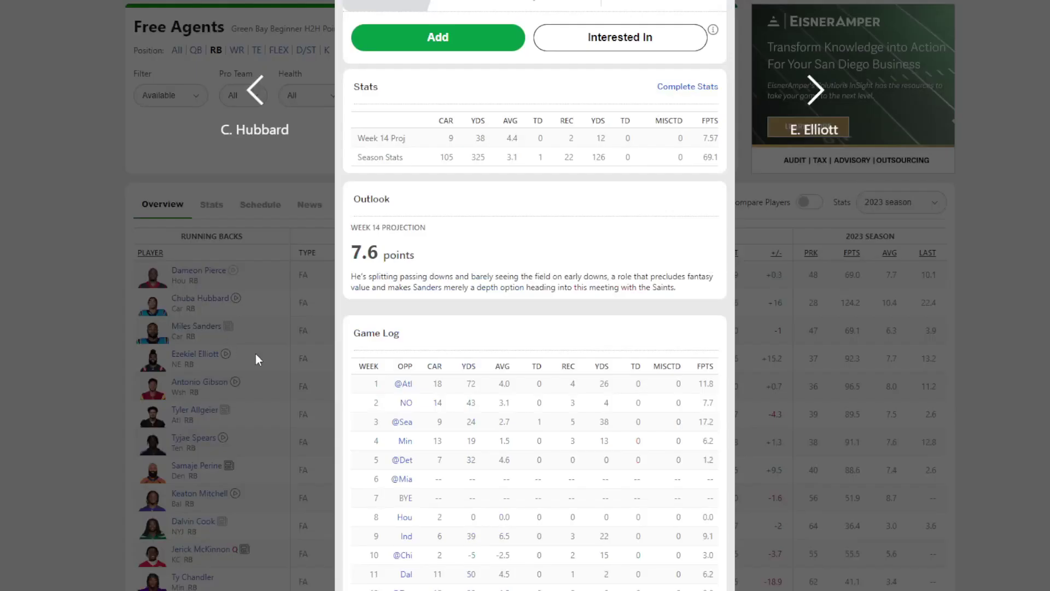
{"action": "scroll", "coordinate": [704, 511], "scroll_direction": "down", "scroll_amount": 3}
{"action": "scroll", "coordinate": [704, 511], "scroll_direction": "down", "scroll_amount": 4}
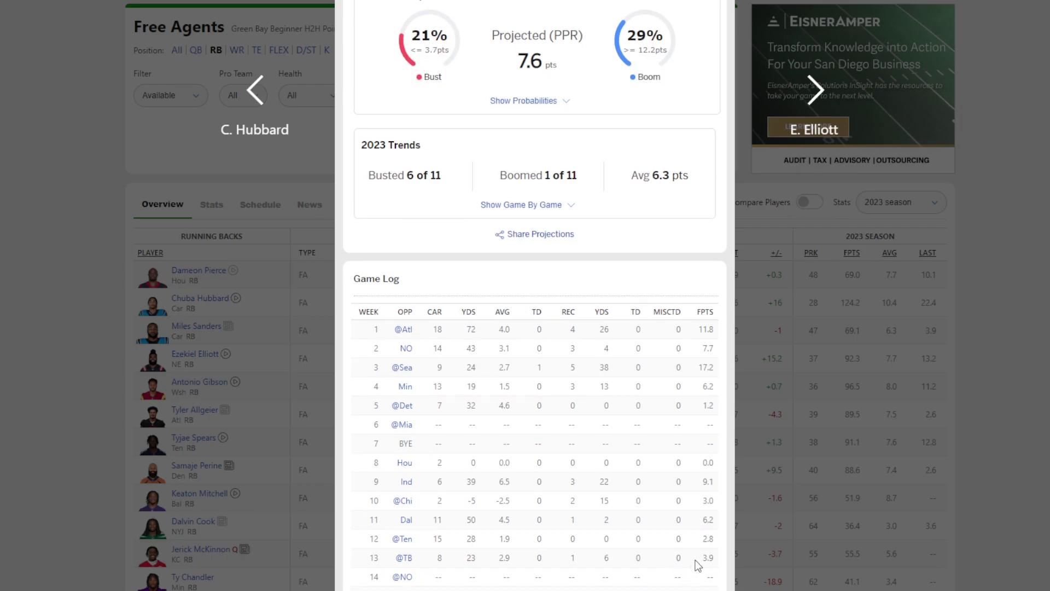
{"action": "left_click", "coordinate": [806, 521]}
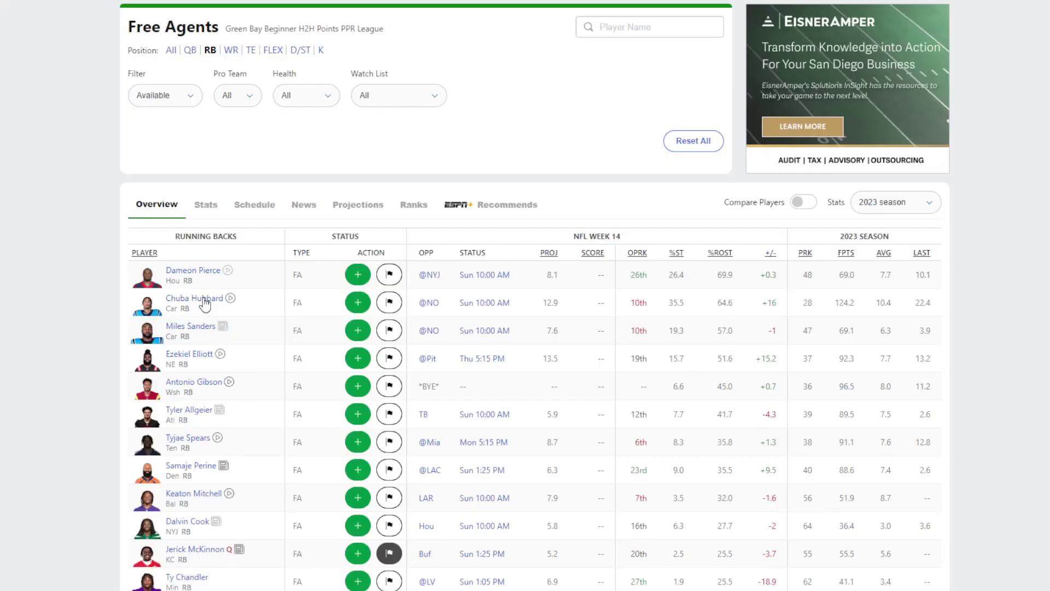
Check free agent running back Ezekiel Elliott's 2023 trends and game log.
{"action": "left_click", "coordinate": [191, 354]}
{"action": "scroll", "coordinate": [408, 483], "scroll_direction": "down", "scroll_amount": 15}
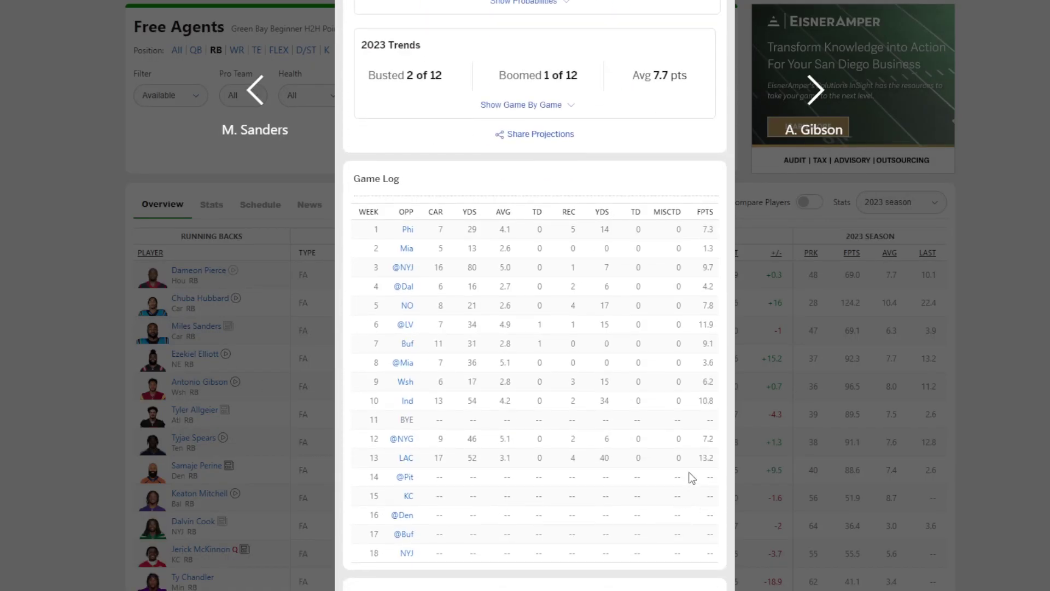
{"action": "left_click", "coordinate": [789, 470]}
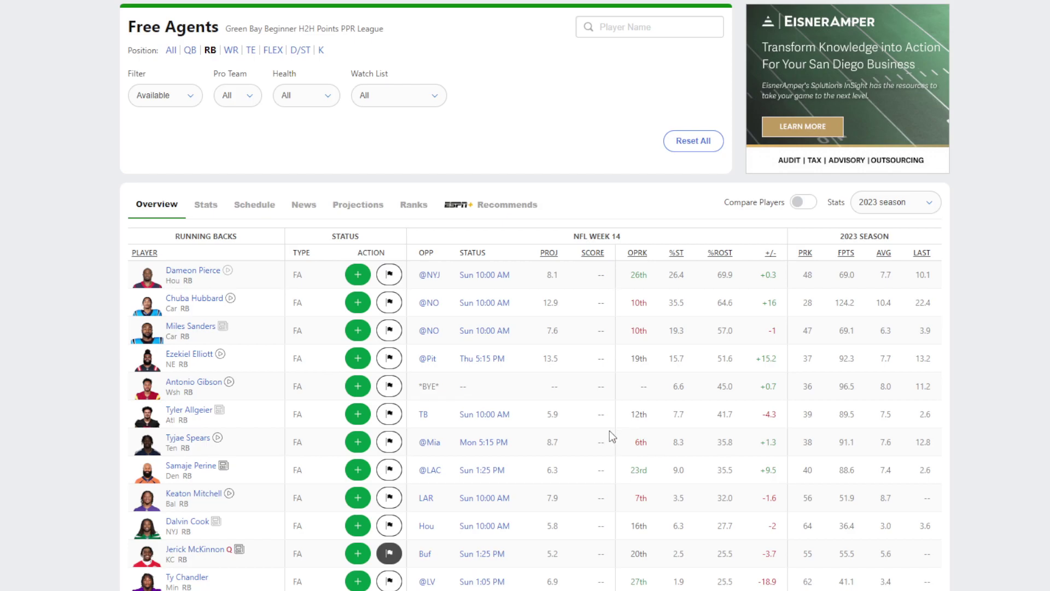
Recheck Chuba Hubbard's Week 14 outlook, 2023 trends and game log, and look through the remaining free agent running backs.
{"action": "left_click", "coordinate": [197, 300]}
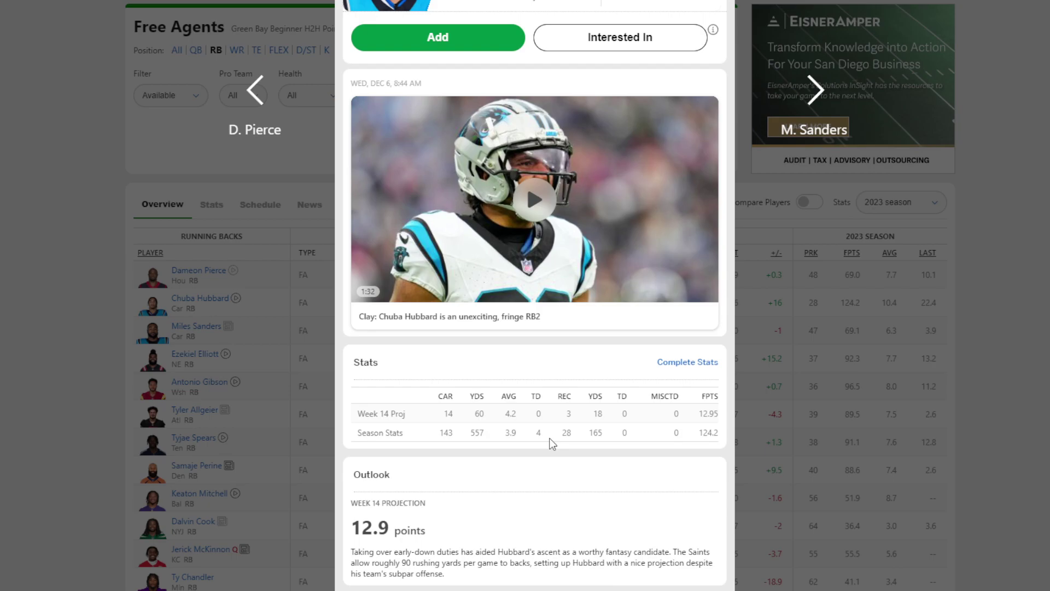
{"action": "scroll", "coordinate": [552, 445], "scroll_direction": "down", "scroll_amount": 12}
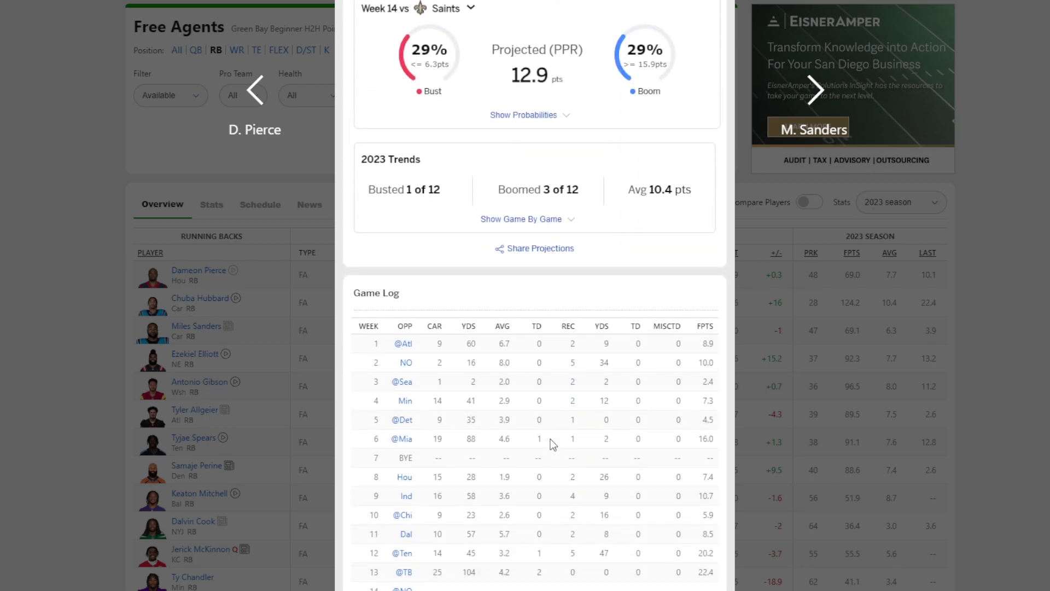
{"action": "scroll", "coordinate": [551, 439], "scroll_direction": "up", "scroll_amount": 5}
{"action": "scroll", "coordinate": [842, 332], "scroll_direction": "down", "scroll_amount": 6}
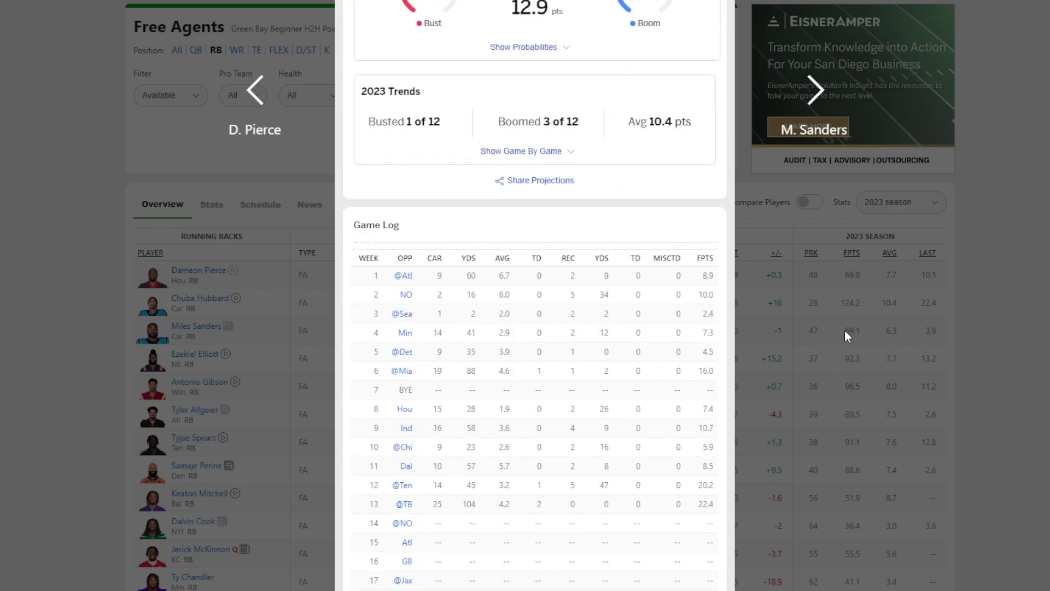
{"action": "left_click", "coordinate": [836, 331]}
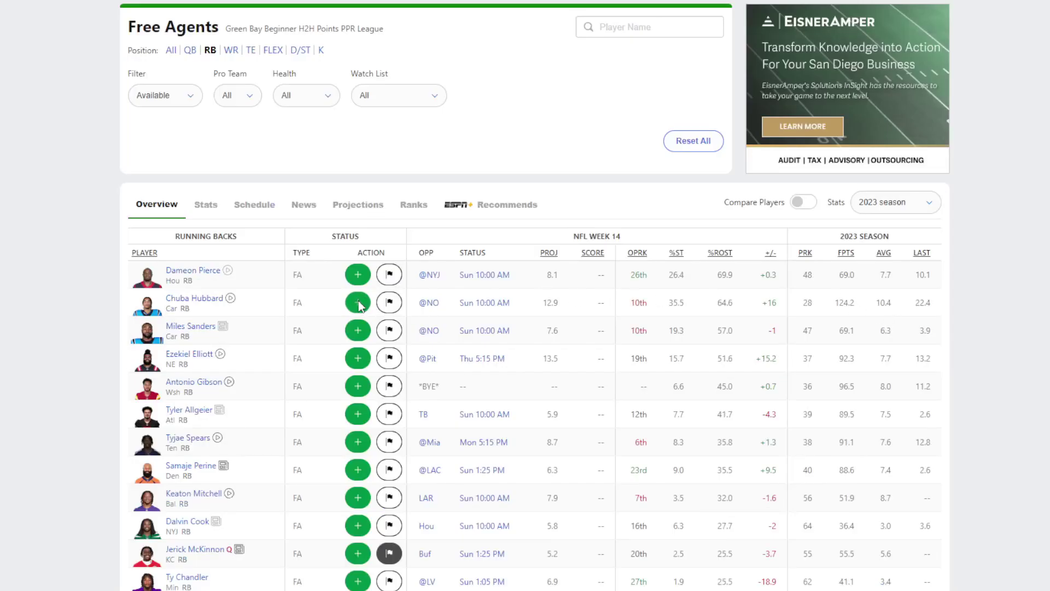
{"action": "scroll", "coordinate": [249, 331], "scroll_direction": "down", "scroll_amount": 6}
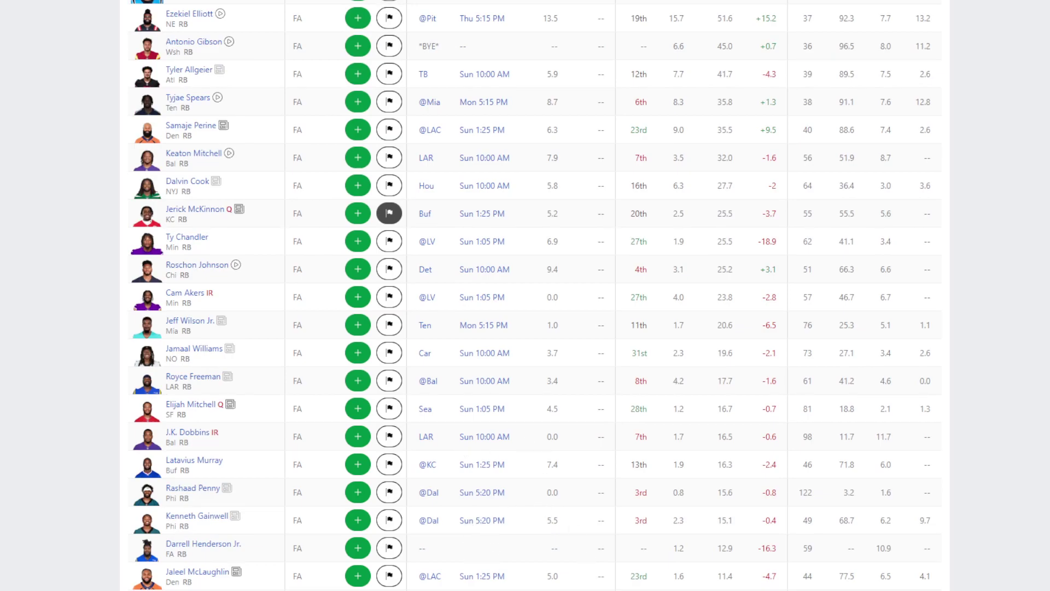
{"action": "scroll", "coordinate": [386, 443], "scroll_direction": "up", "scroll_amount": 6}
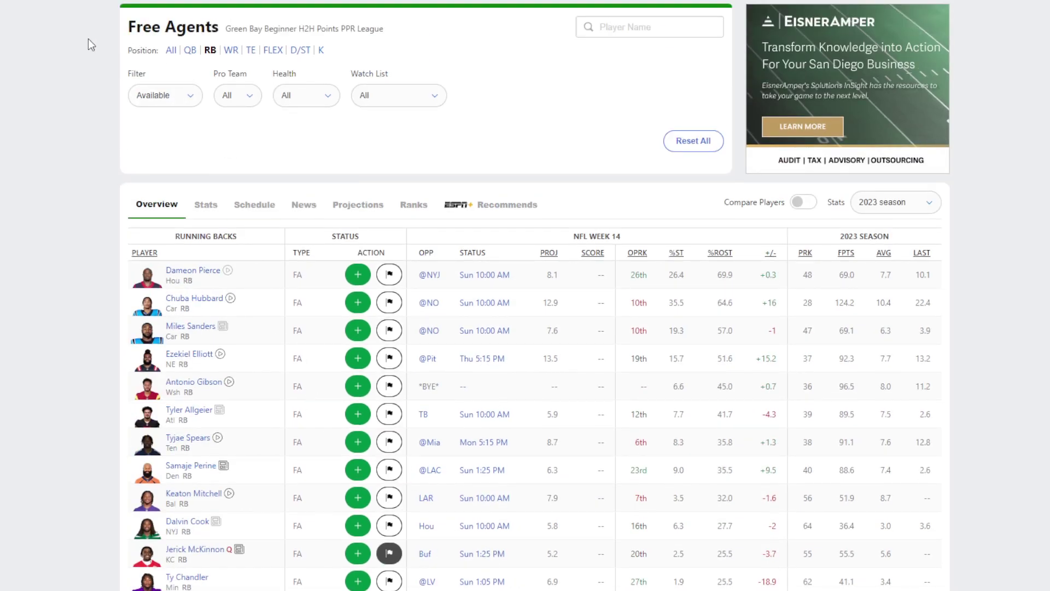
Return to the team roster and review Justin Jefferson's Week 14 outlook and projection again.
{"action": "key", "text": "alt+Left"}
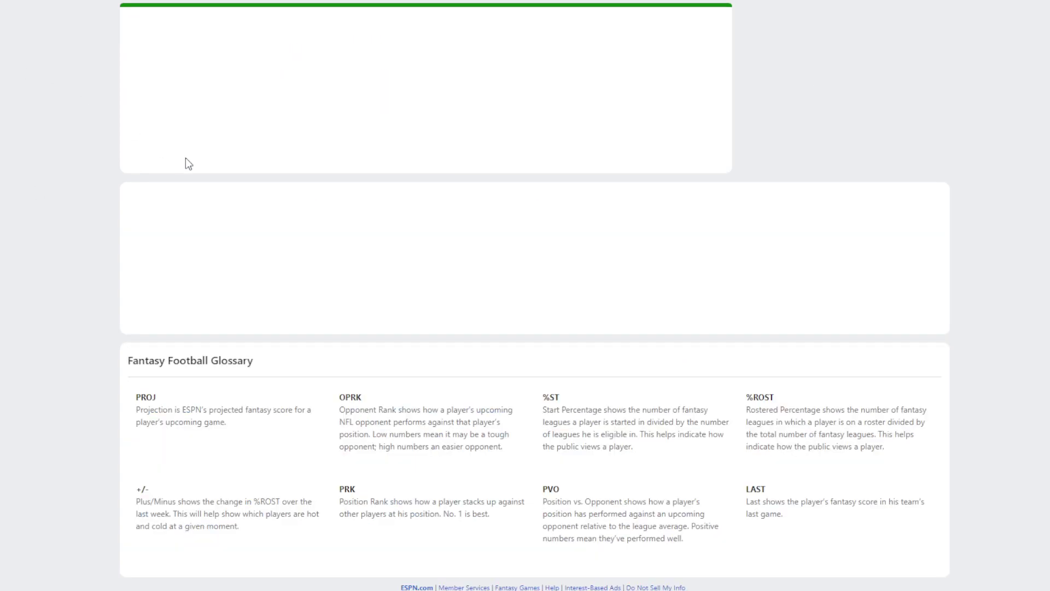
{"action": "scroll", "coordinate": [94, 323], "scroll_direction": "down", "scroll_amount": 5}
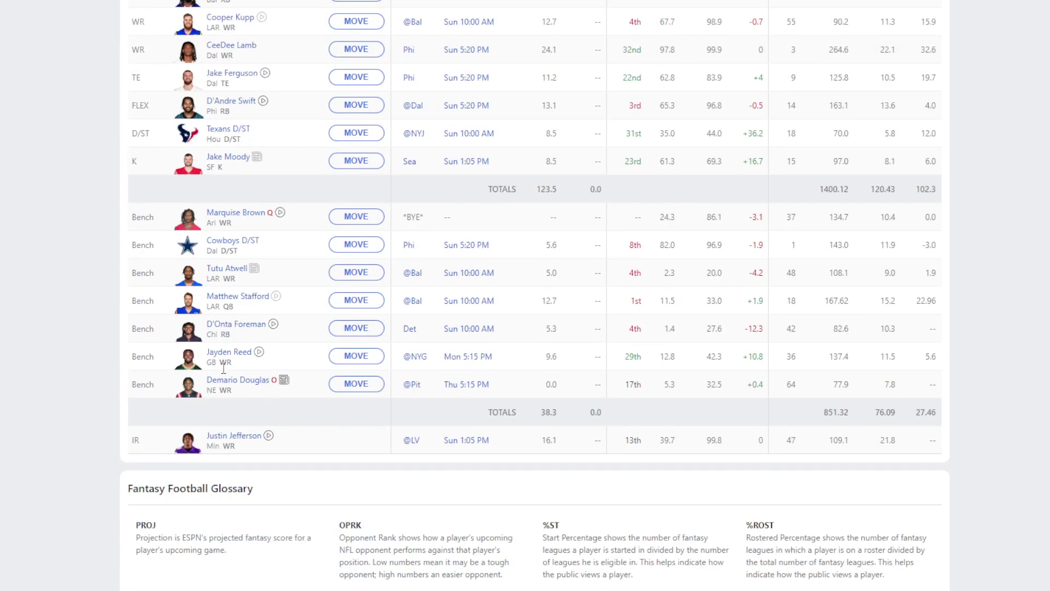
{"action": "left_click", "coordinate": [235, 436]}
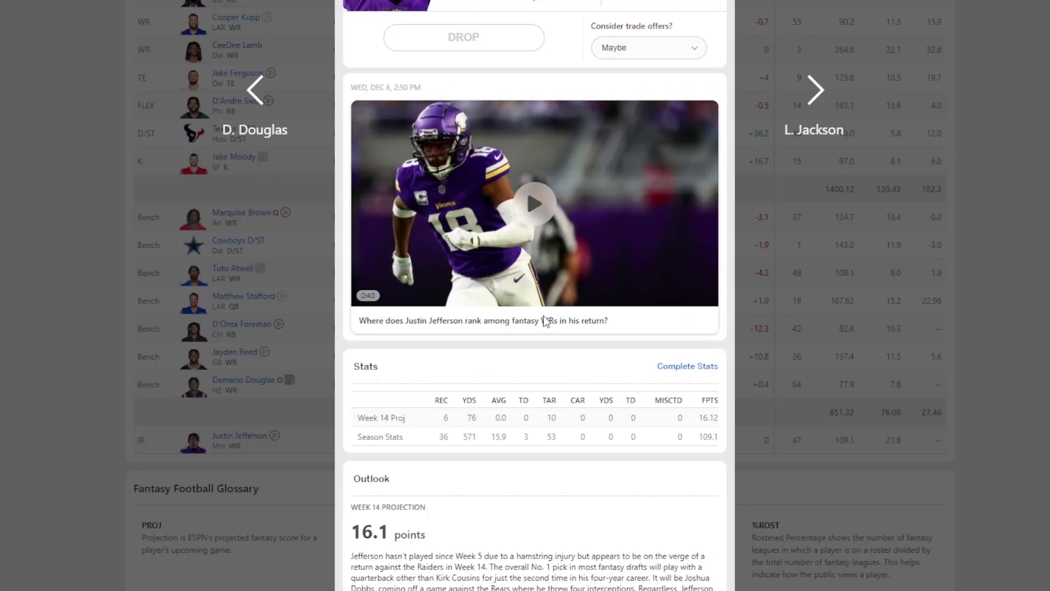
{"action": "scroll", "coordinate": [546, 345], "scroll_direction": "down", "scroll_amount": 5}
{"action": "scroll", "coordinate": [550, 345], "scroll_direction": "up", "scroll_amount": 5}
{"action": "key", "text": "Escape"}
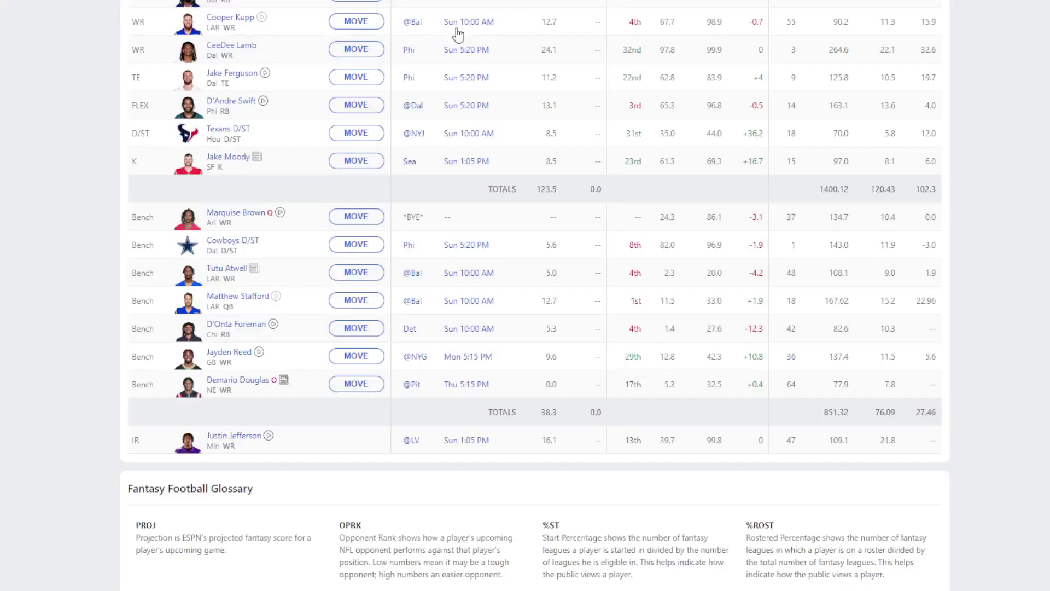
Move Justin Jefferson off injured reserve to the bench and drop receiver Demario Douglas to make room.
{"action": "scroll", "coordinate": [369, 183], "scroll_direction": "up", "scroll_amount": 6}
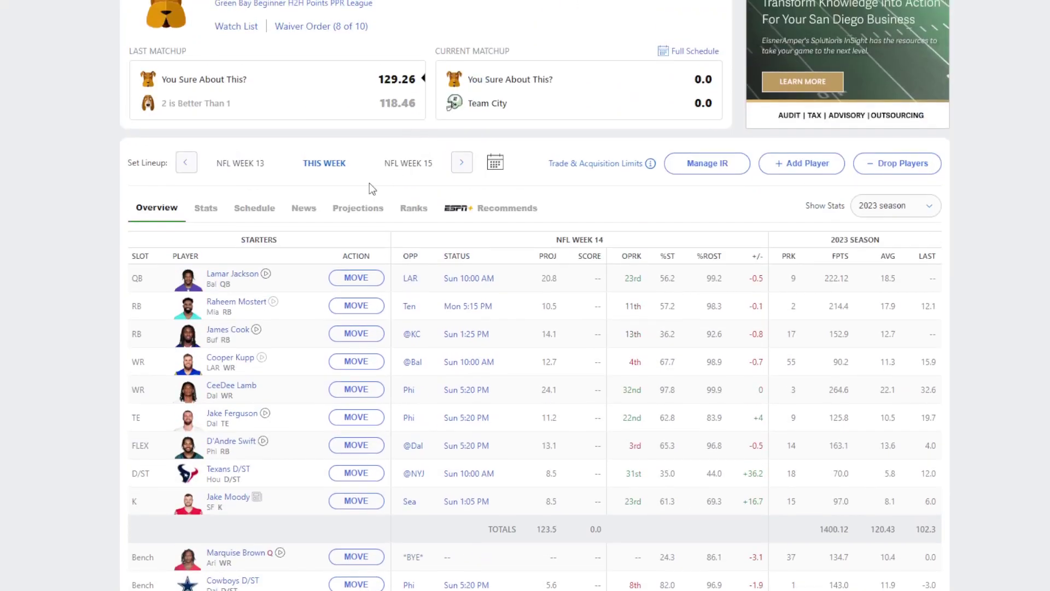
{"action": "left_click", "coordinate": [709, 165]}
{"action": "left_click", "coordinate": [354, 424]}
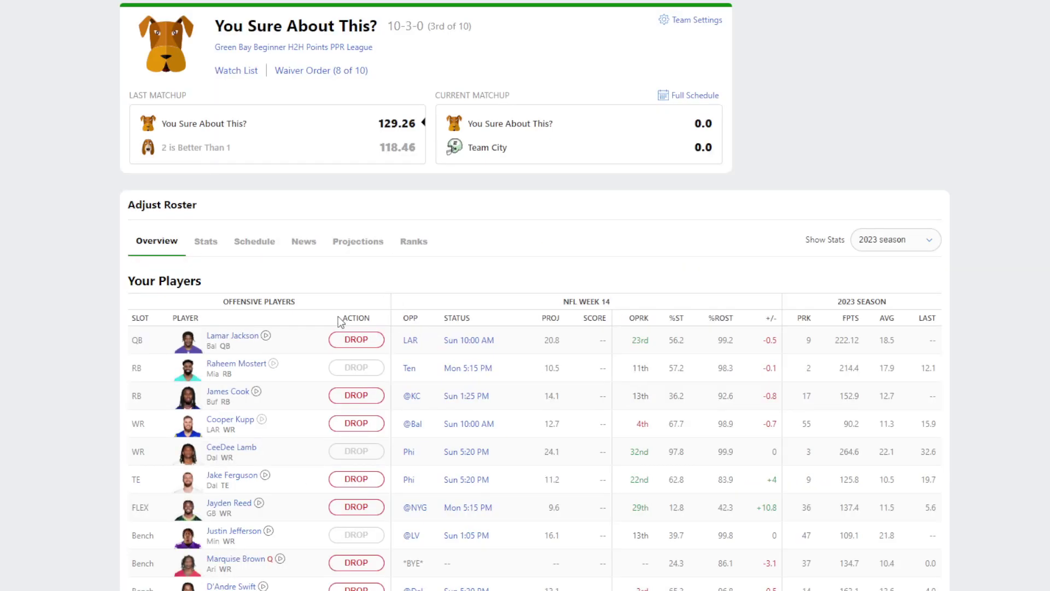
{"action": "scroll", "coordinate": [350, 330], "scroll_direction": "down", "scroll_amount": 15}
{"action": "scroll", "coordinate": [363, 304], "scroll_direction": "up", "scroll_amount": 6}
{"action": "scroll", "coordinate": [365, 337], "scroll_direction": "up", "scroll_amount": 5}
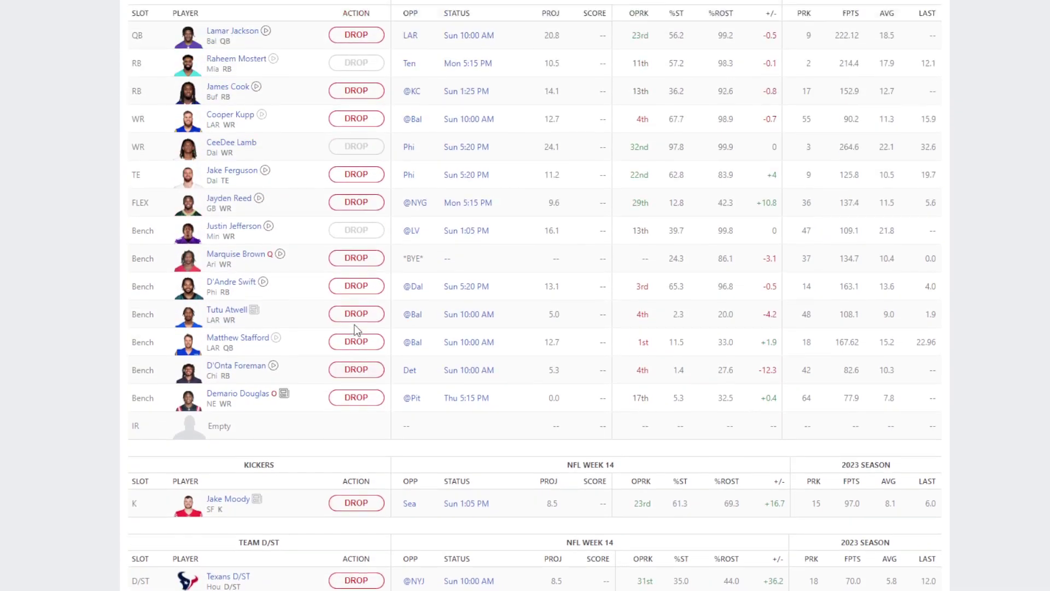
{"action": "left_click", "coordinate": [362, 406]}
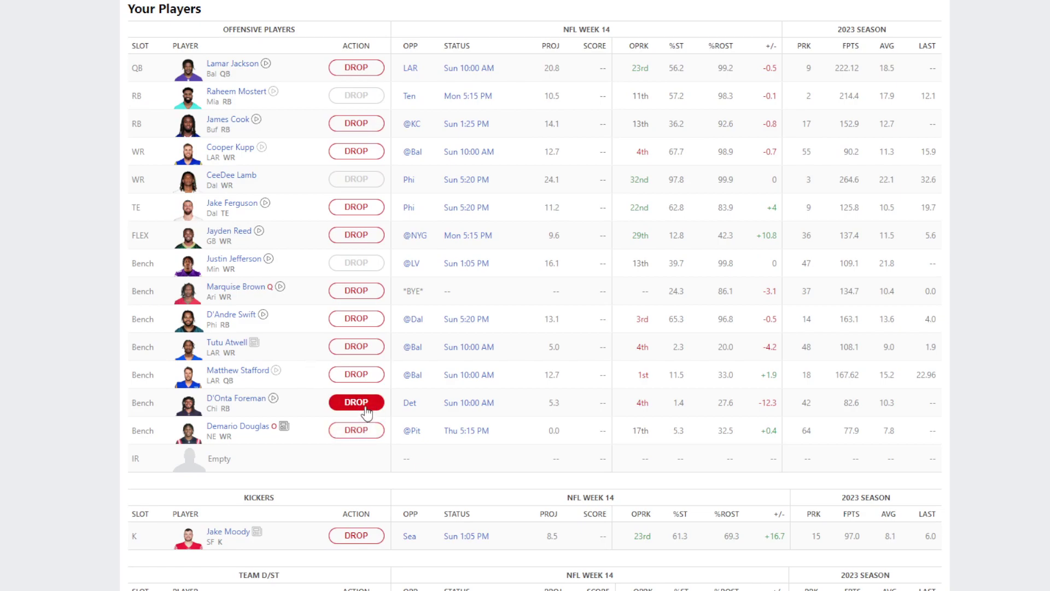
{"action": "left_click", "coordinate": [364, 430]}
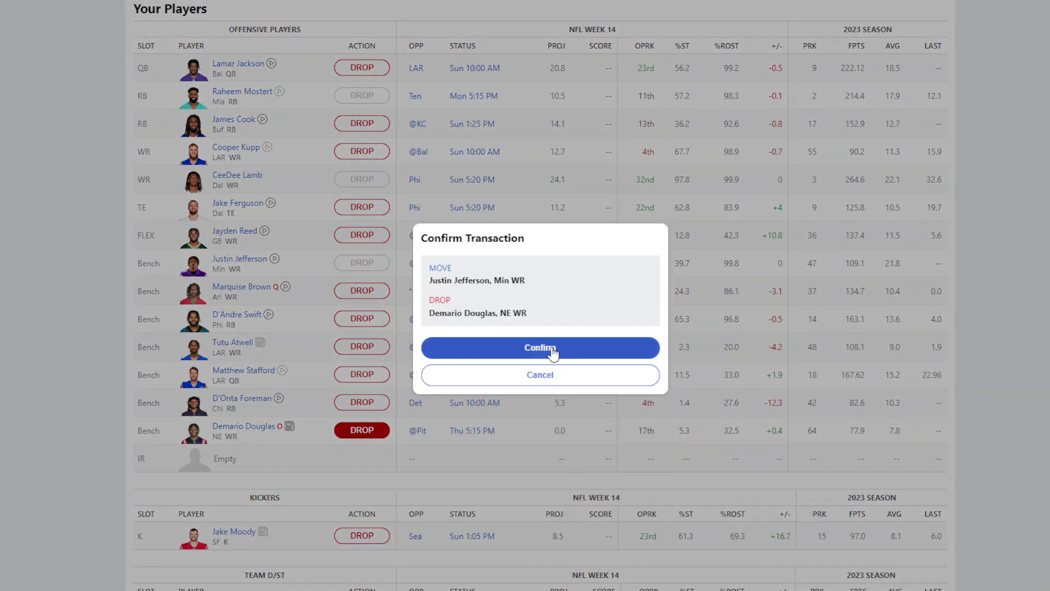
{"action": "left_click", "coordinate": [547, 348]}
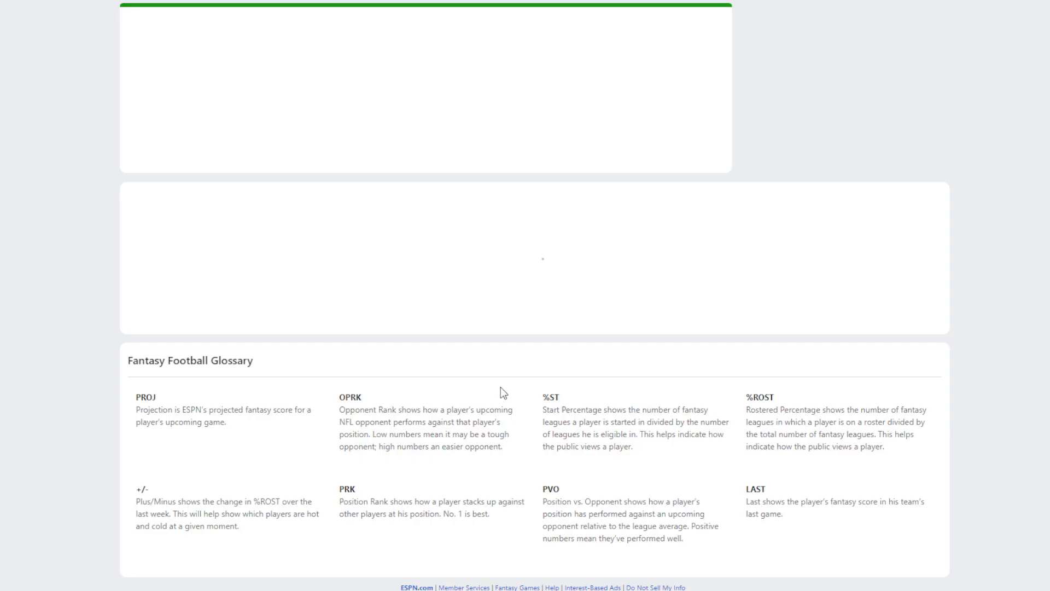
Check bench running back D'Onta Foreman's Week 14 outlook, 2023 trends and game log, and review the roster's starters and bench.
{"action": "scroll", "coordinate": [333, 410], "scroll_direction": "down", "scroll_amount": 3}
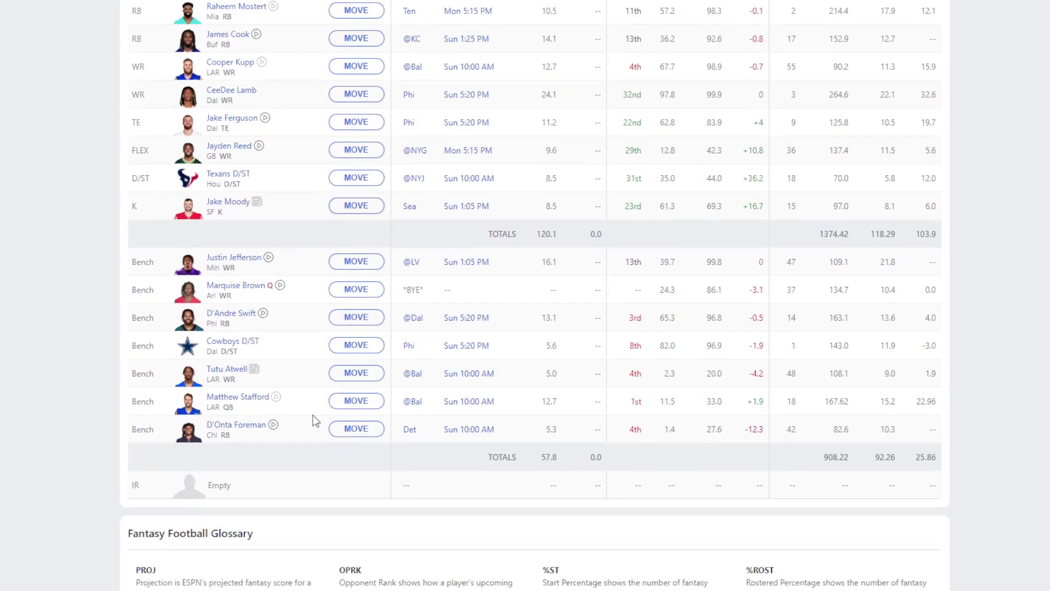
{"action": "left_click", "coordinate": [243, 424]}
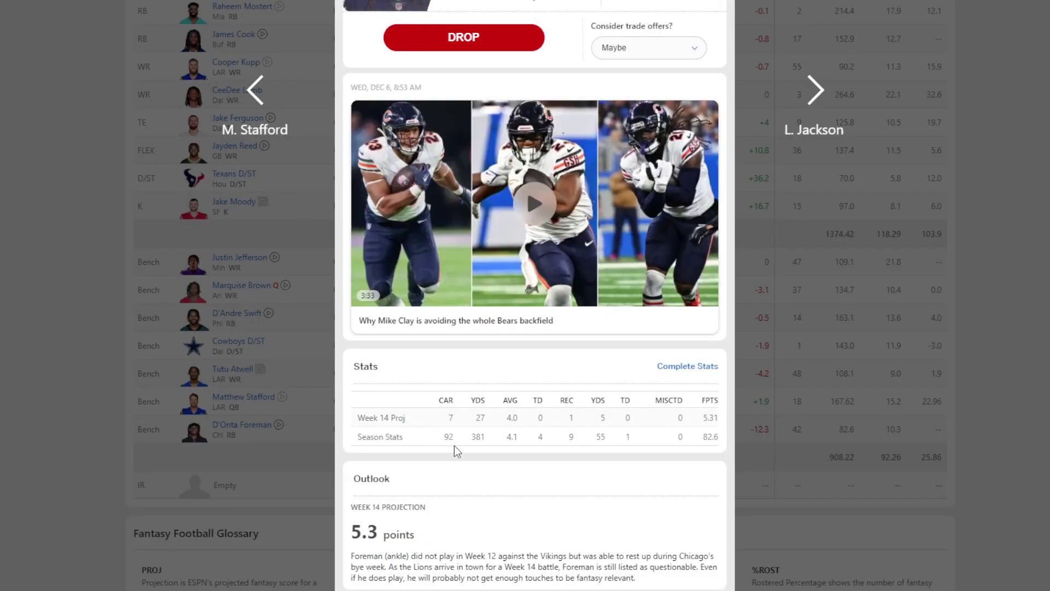
{"action": "scroll", "coordinate": [452, 444], "scroll_direction": "down", "scroll_amount": 15}
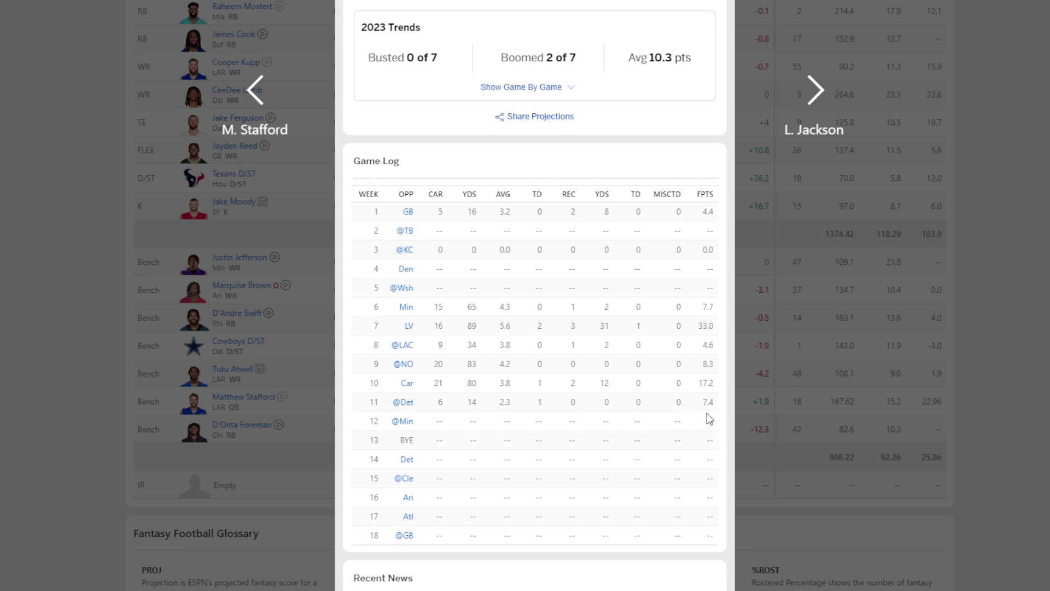
{"action": "left_click", "coordinate": [812, 375]}
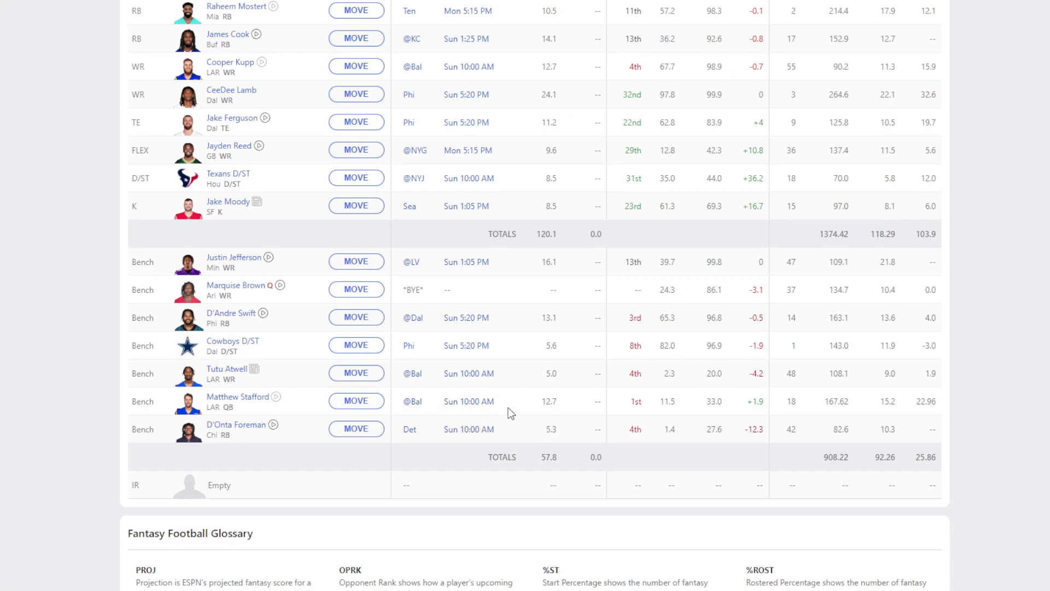
{"action": "scroll", "coordinate": [481, 394], "scroll_direction": "up", "scroll_amount": 4}
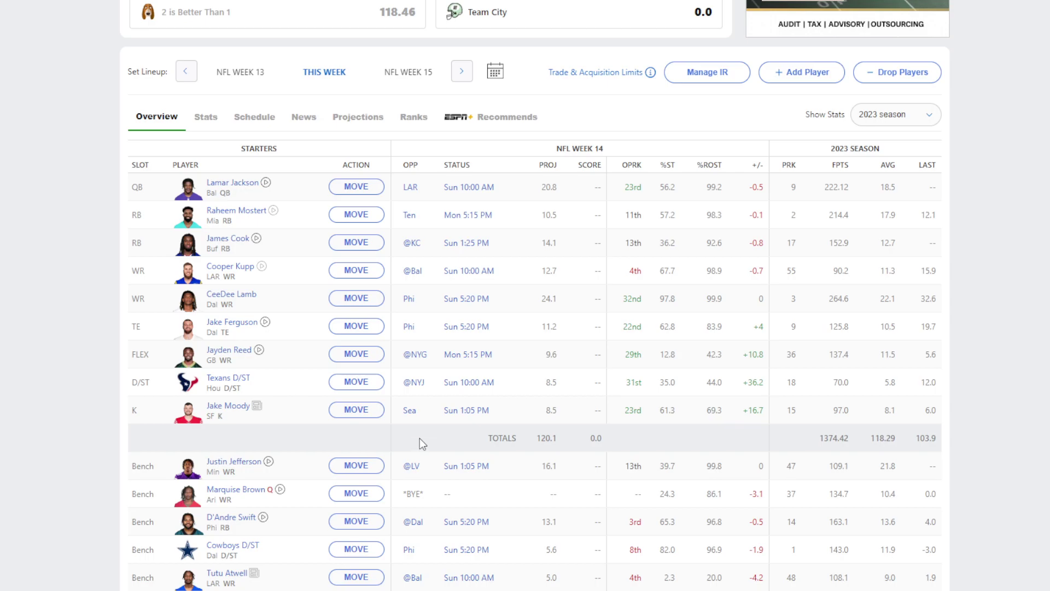
{"action": "scroll", "coordinate": [320, 441], "scroll_direction": "down", "scroll_amount": 3}
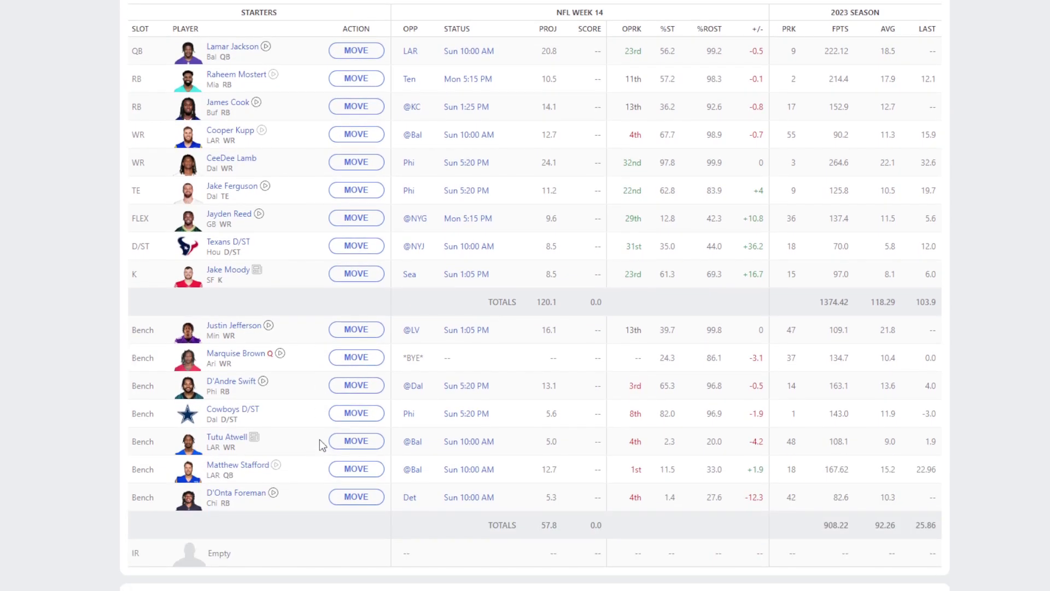
Add free agent running back Chuba Hubbard to the roster and drop D'Onta Foreman.
{"action": "scroll", "coordinate": [329, 427], "scroll_direction": "up", "scroll_amount": 5}
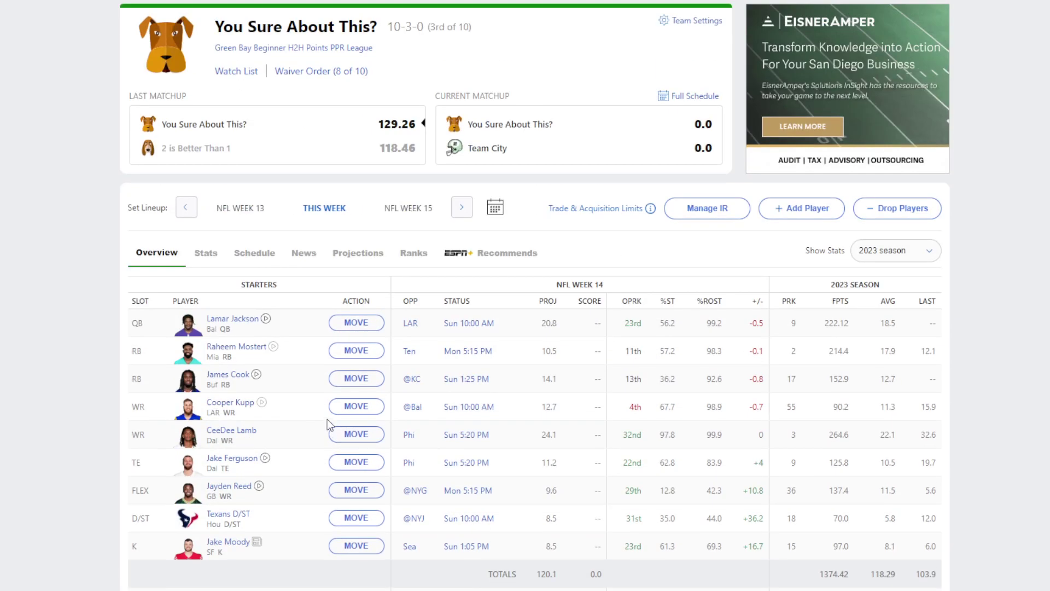
{"action": "left_click", "coordinate": [803, 215]}
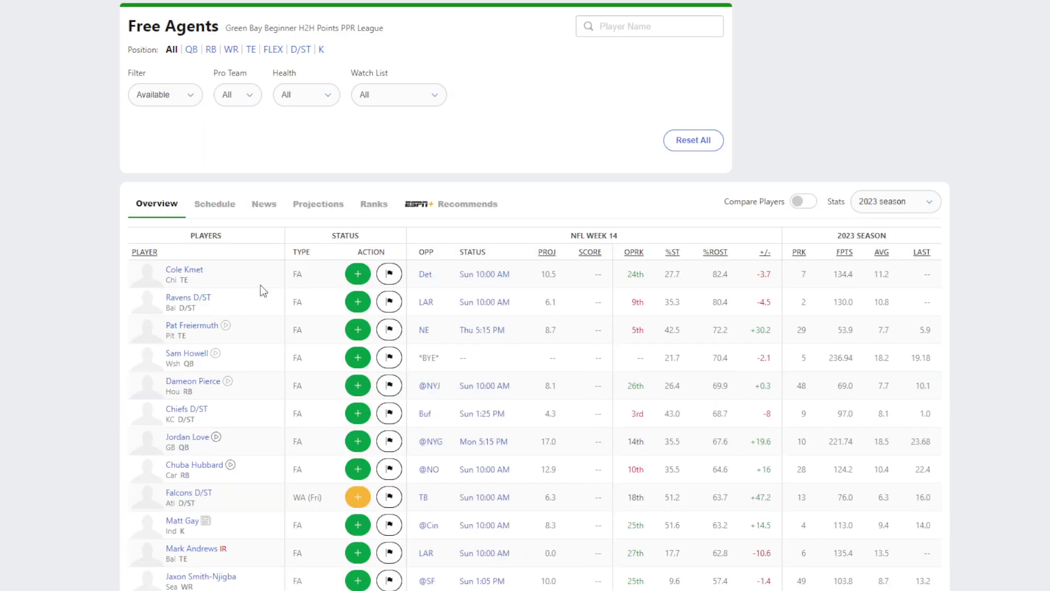
{"action": "left_click", "coordinate": [210, 50]}
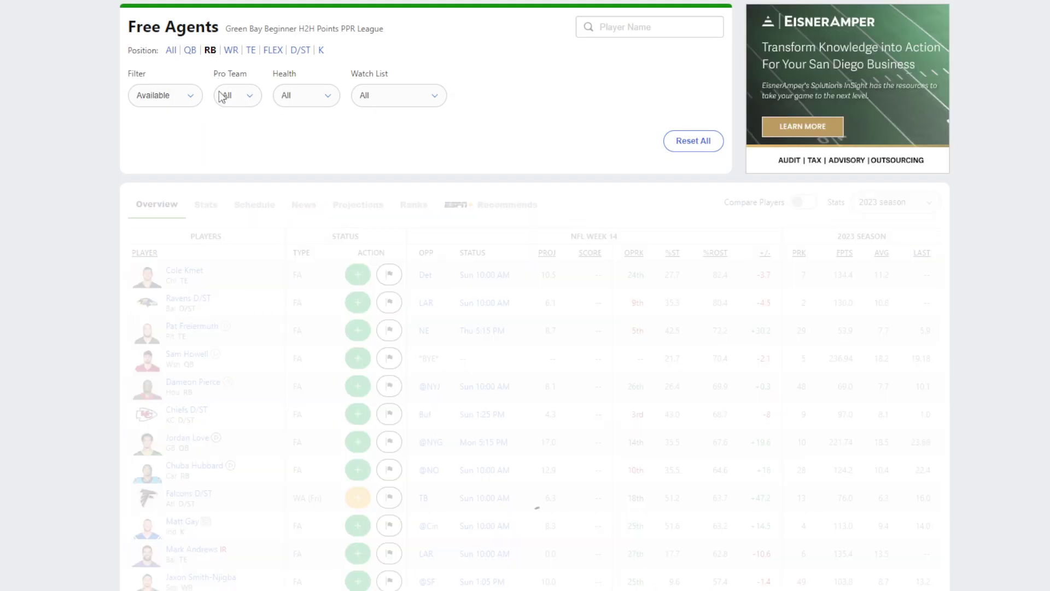
{"action": "left_click", "coordinate": [203, 299]}
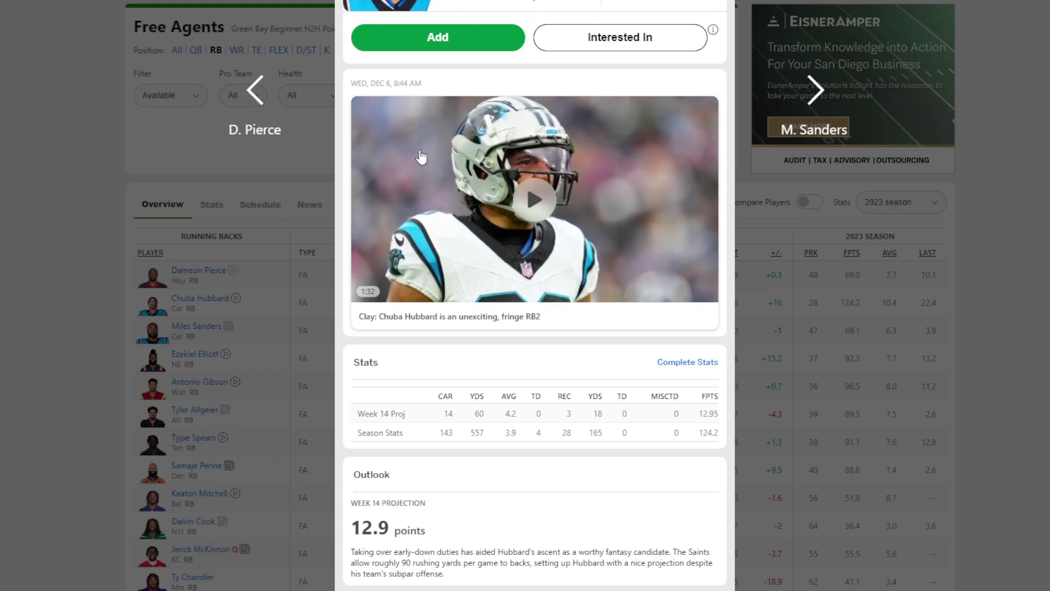
{"action": "left_click", "coordinate": [438, 38]}
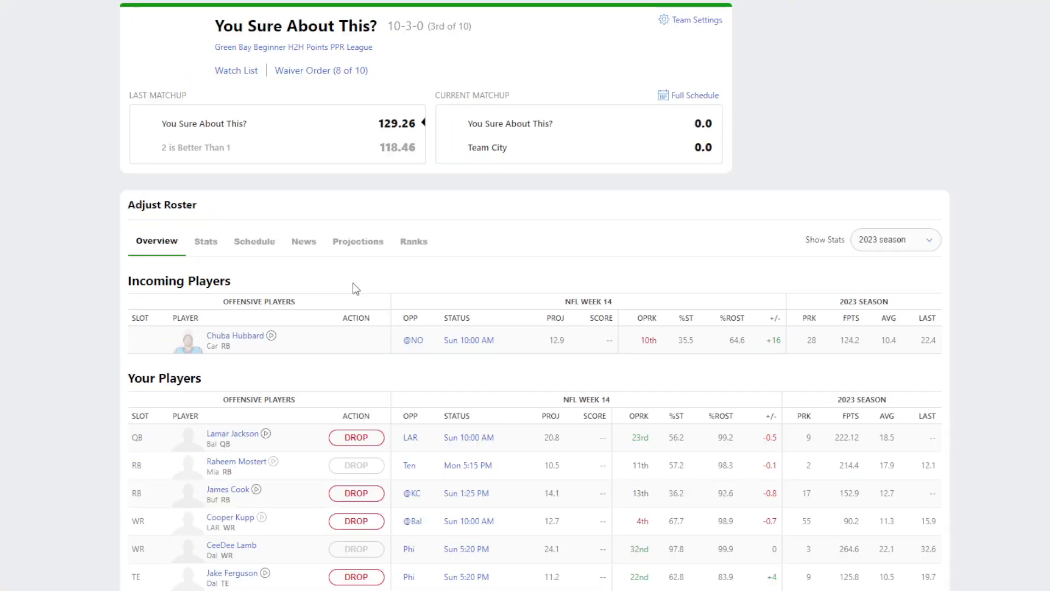
{"action": "scroll", "coordinate": [305, 308], "scroll_direction": "down", "scroll_amount": 10}
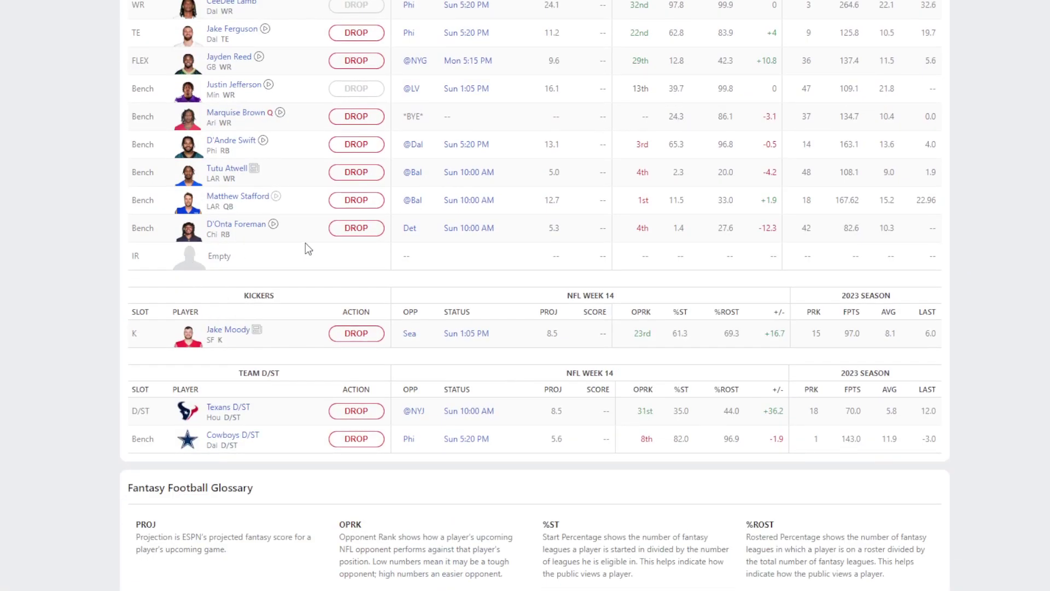
{"action": "left_click", "coordinate": [350, 235]}
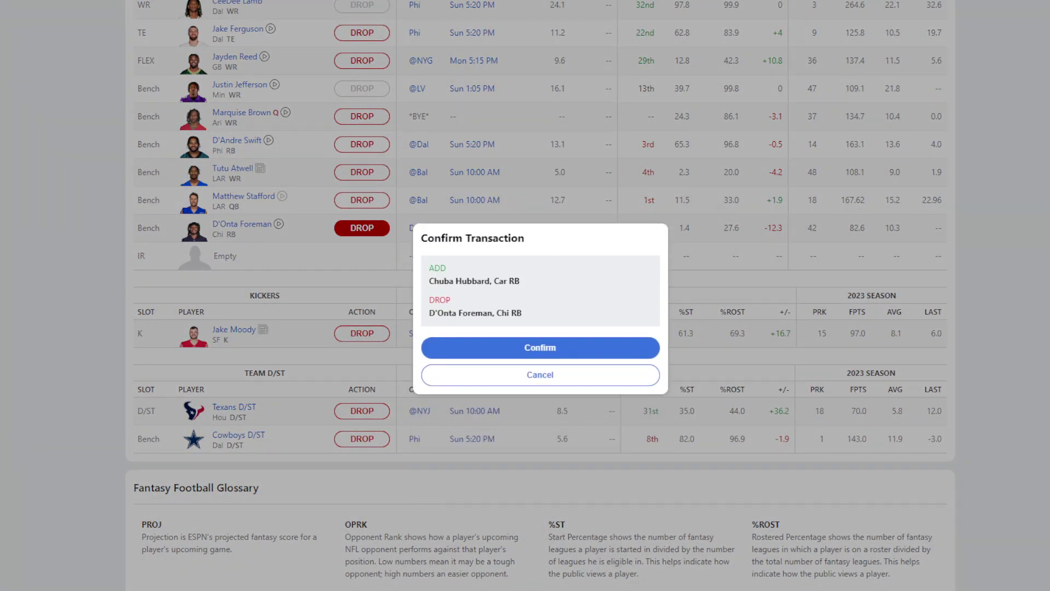
{"action": "left_click", "coordinate": [535, 348]}
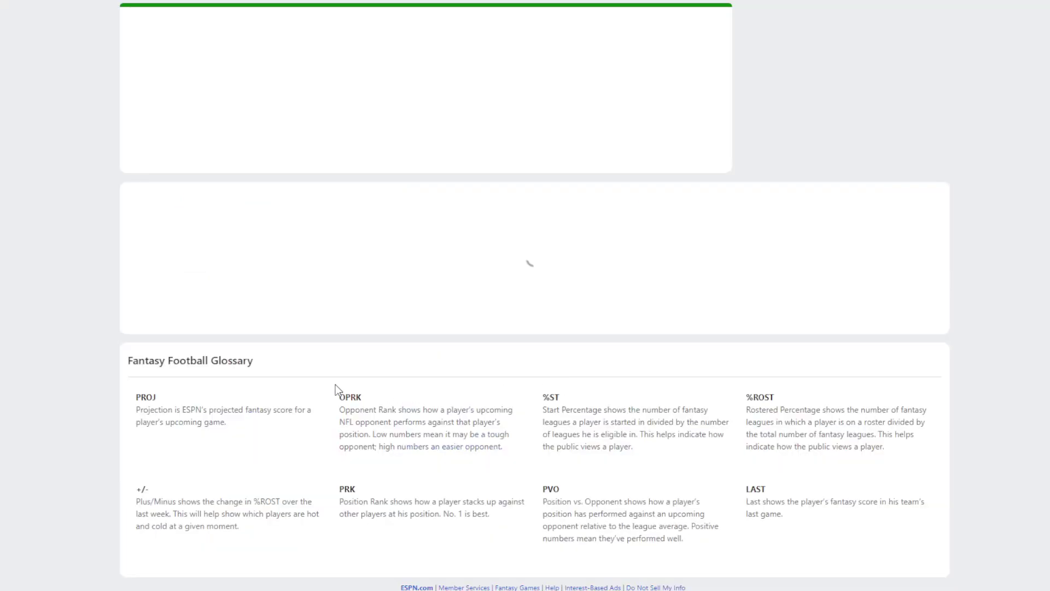
Review bench receiver Justin Jefferson's Week 14 outlook, season stats, game log and recent news.
{"action": "scroll", "coordinate": [309, 460], "scroll_direction": "down", "scroll_amount": 3}
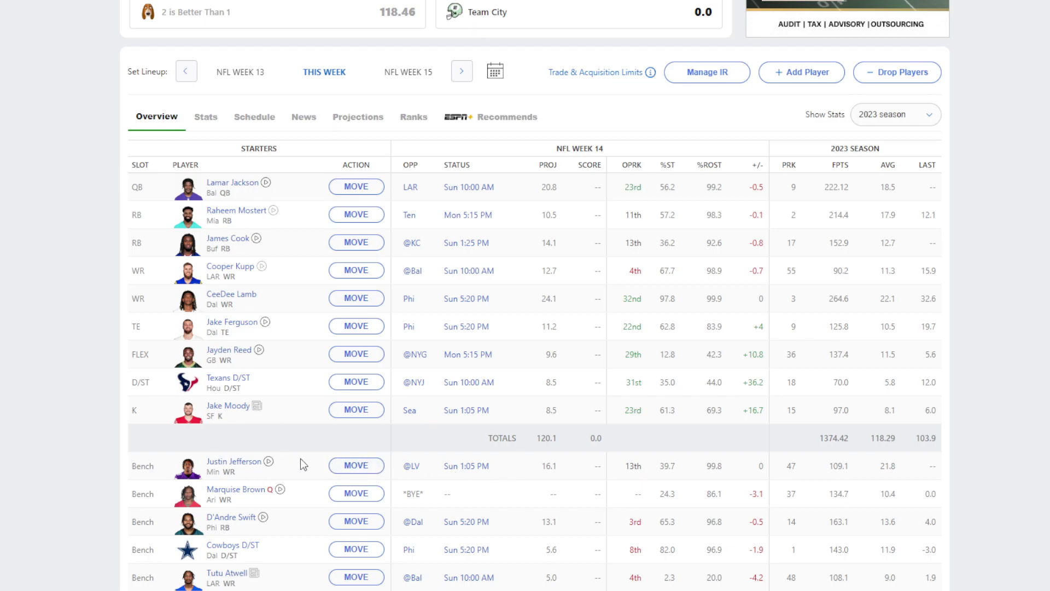
{"action": "left_click", "coordinate": [254, 462]}
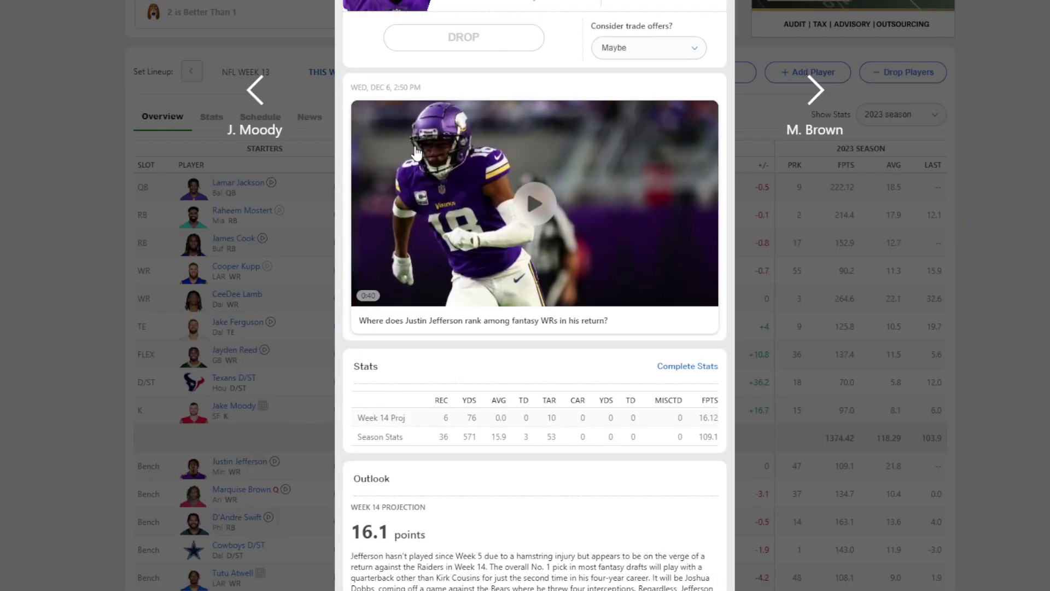
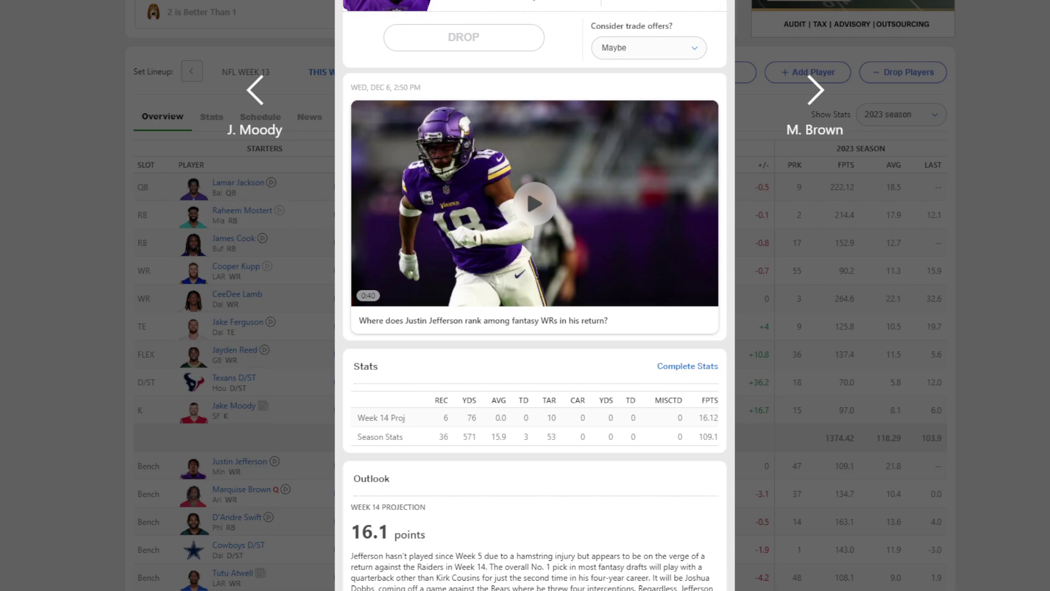
{"action": "key", "text": "Escape"}
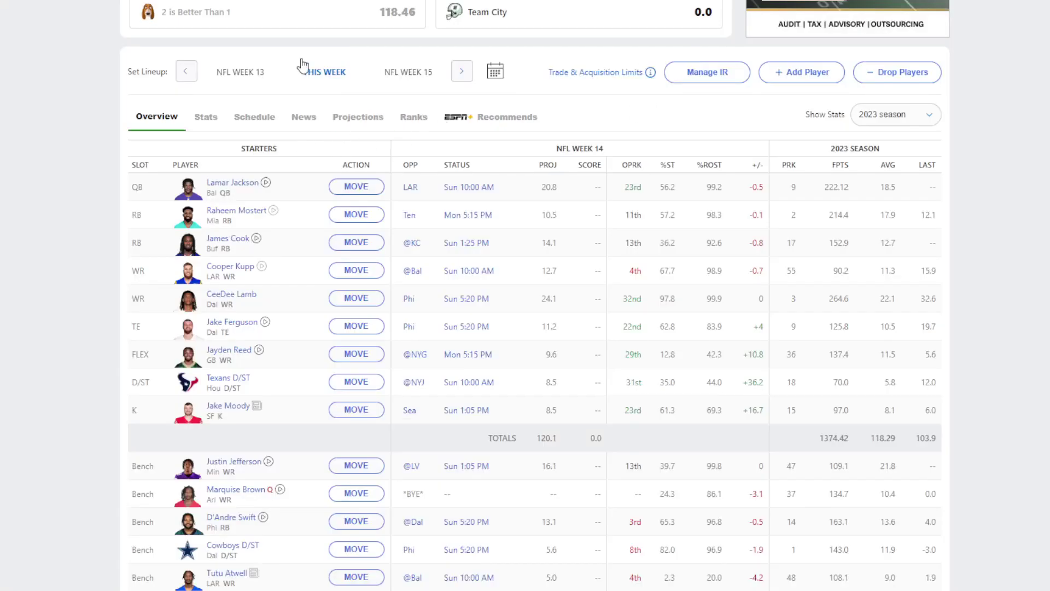
{"action": "scroll", "coordinate": [307, 58], "scroll_direction": "up", "scroll_amount": 3}
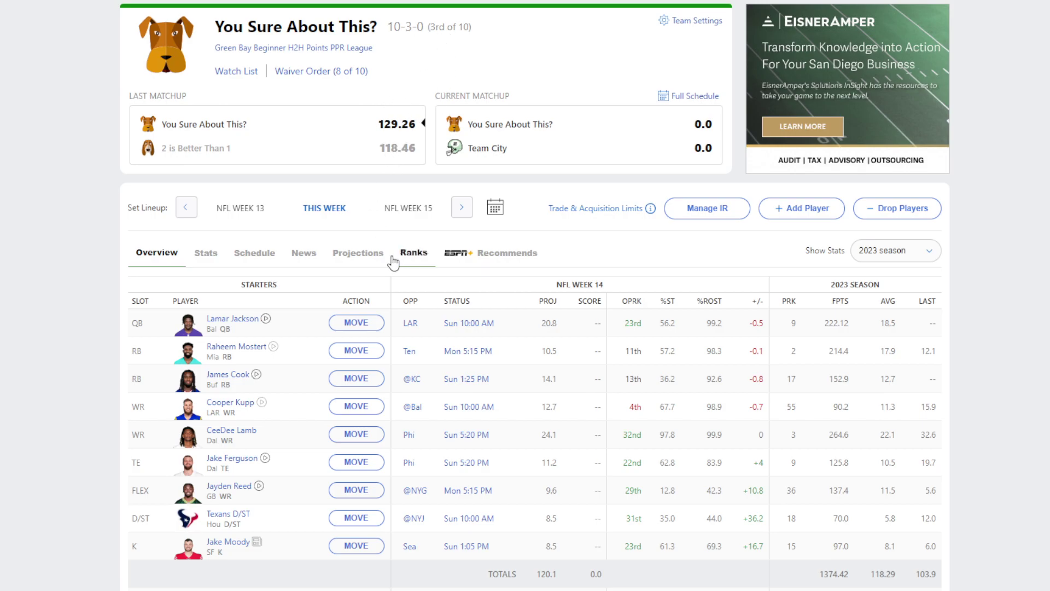
{"action": "scroll", "coordinate": [353, 337], "scroll_direction": "down", "scroll_amount": 3}
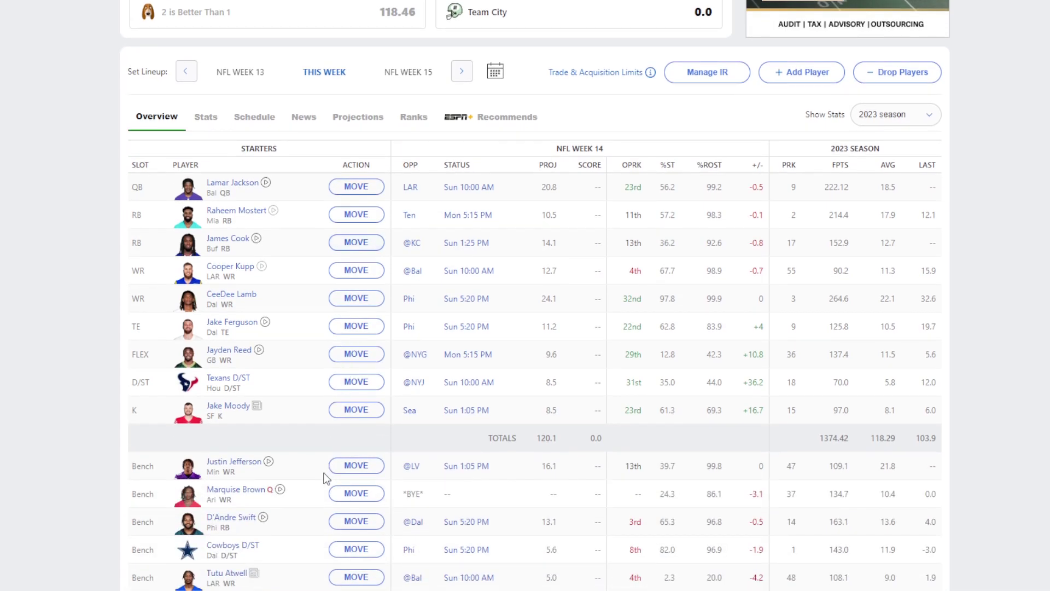
{"action": "left_click", "coordinate": [238, 462]}
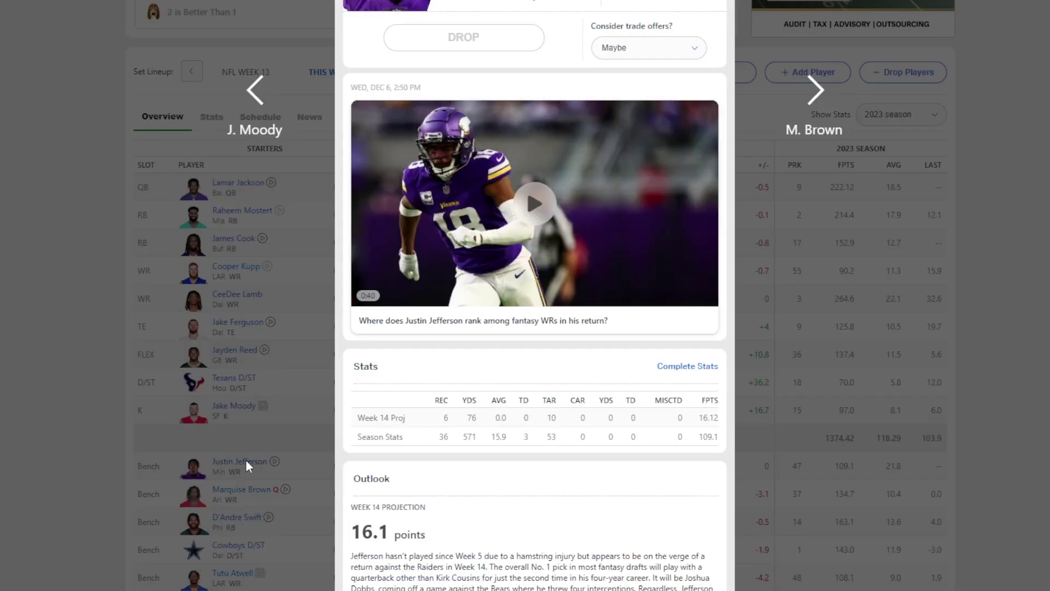
{"action": "scroll", "coordinate": [502, 467], "scroll_direction": "down", "scroll_amount": 8}
{"action": "scroll", "coordinate": [502, 468], "scroll_direction": "down", "scroll_amount": 8}
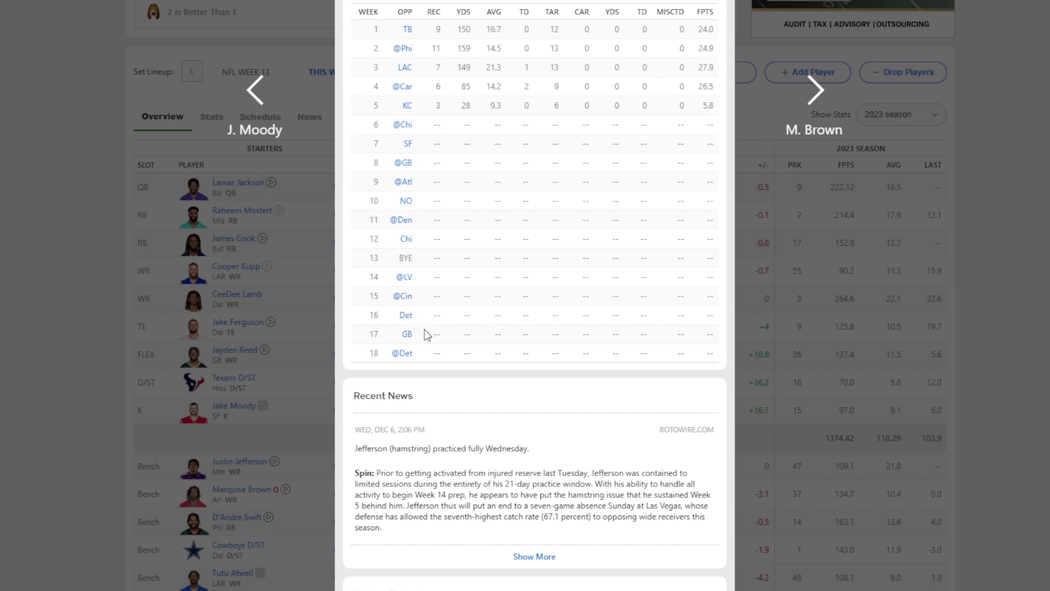
{"action": "left_click", "coordinate": [806, 276]}
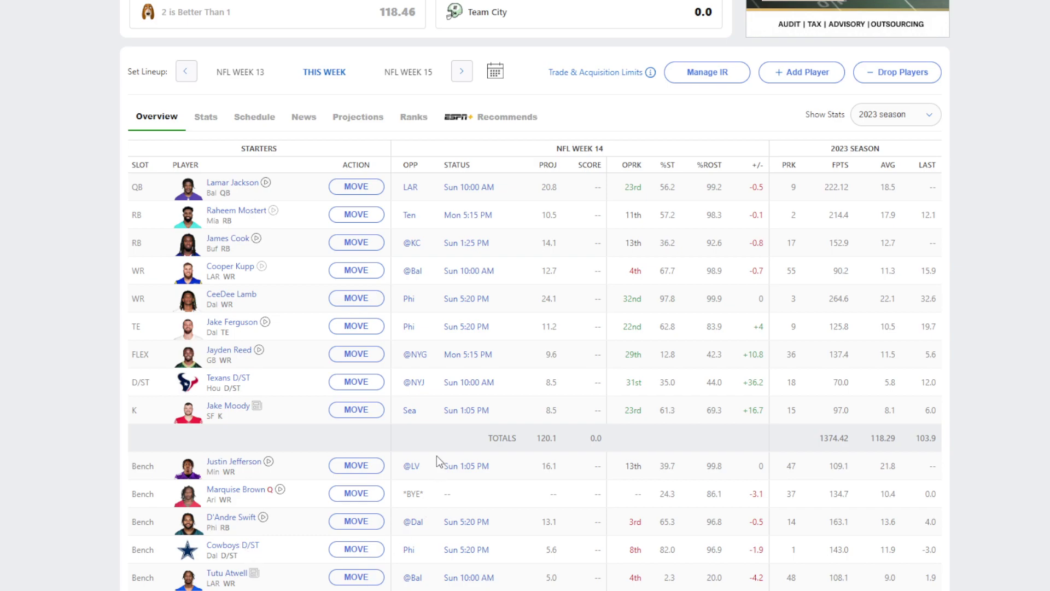
Check FLEX starter Jayden Reed's Week 14 projection, 2023 trends and game log.
{"action": "left_click", "coordinate": [233, 349]}
{"action": "scroll", "coordinate": [491, 441], "scroll_direction": "down", "scroll_amount": 10}
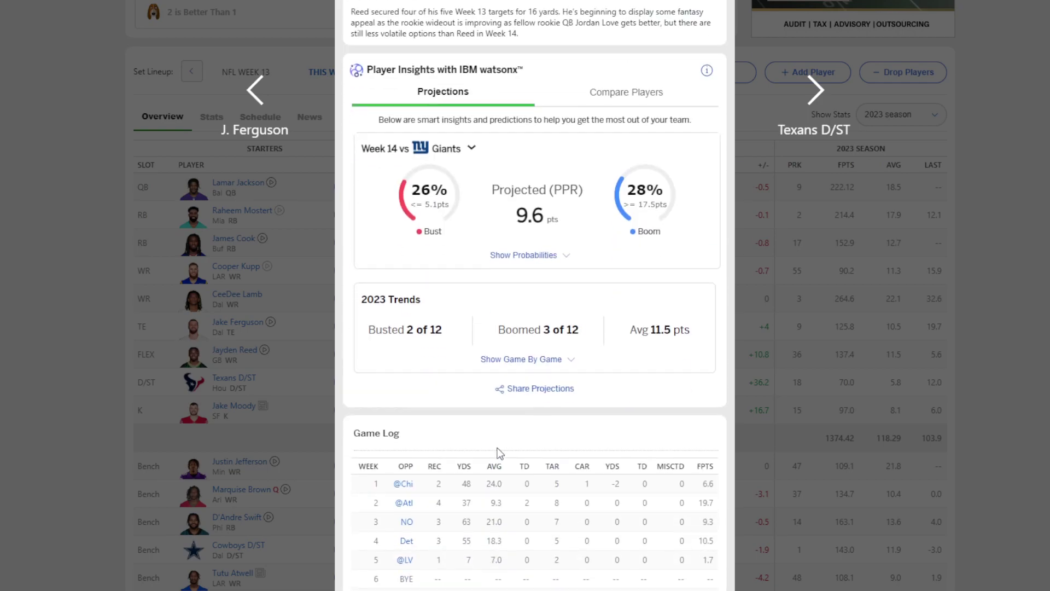
{"action": "left_click", "coordinate": [792, 274]}
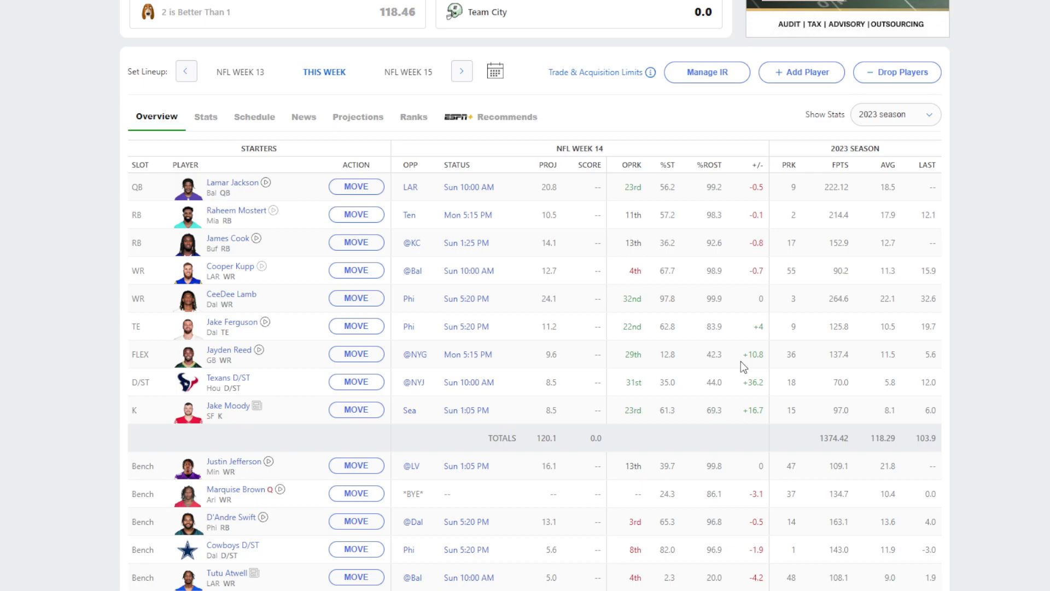
Move Chuba Hubbard from the bench into the FLEX spot in place of Jayden Reed.
{"action": "left_click", "coordinate": [356, 355]}
{"action": "left_click", "coordinate": [357, 522]}
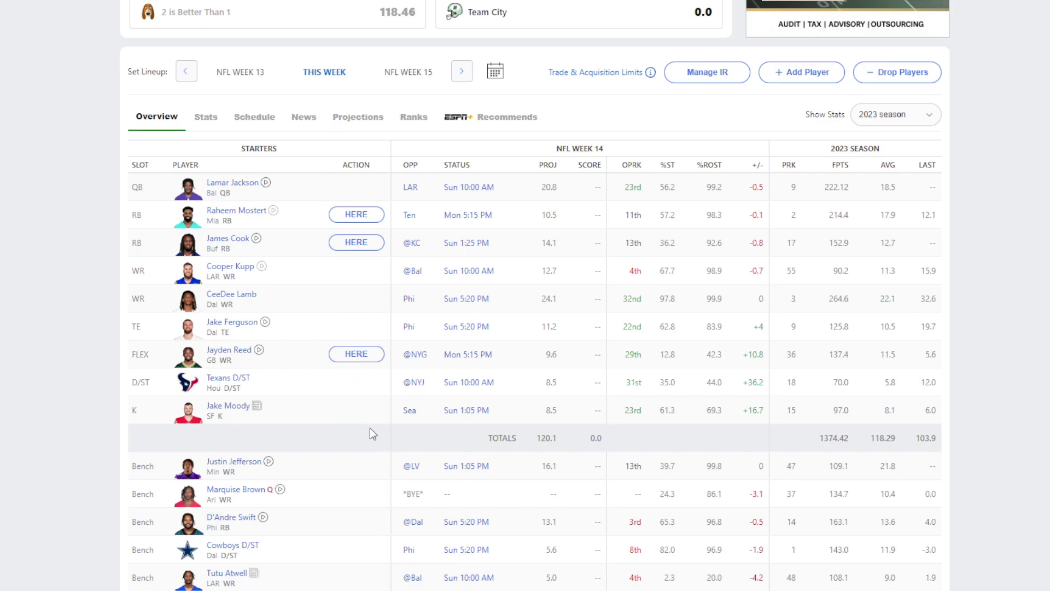
{"action": "left_click", "coordinate": [356, 361]}
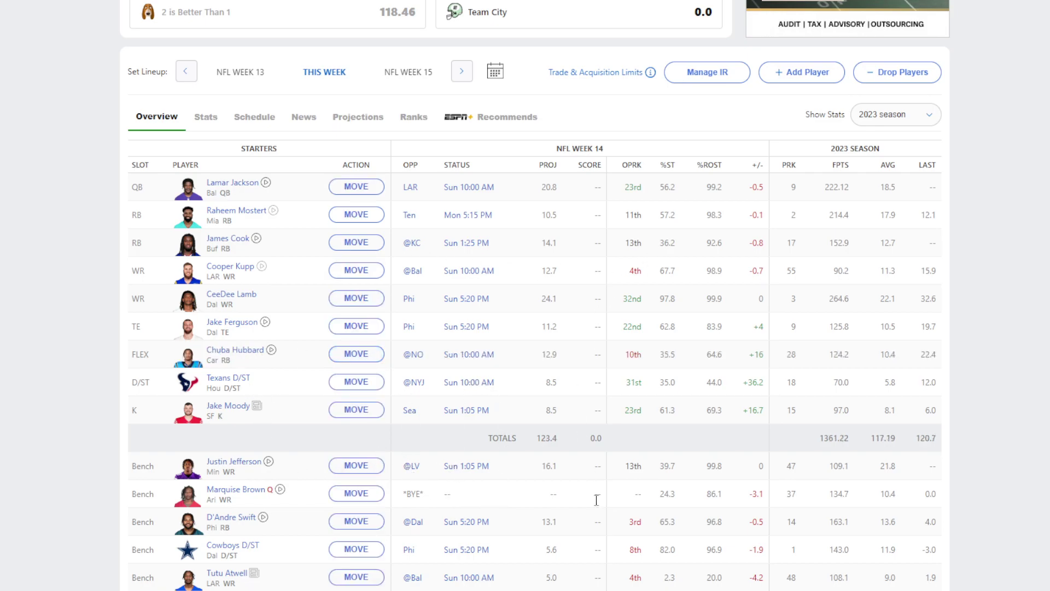
Review the Week 14 starters and bench and compare the projected matchup against Team City.
{"action": "scroll", "coordinate": [631, 576], "scroll_direction": "down", "scroll_amount": 4}
{"action": "scroll", "coordinate": [531, 480], "scroll_direction": "up", "scroll_amount": 5}
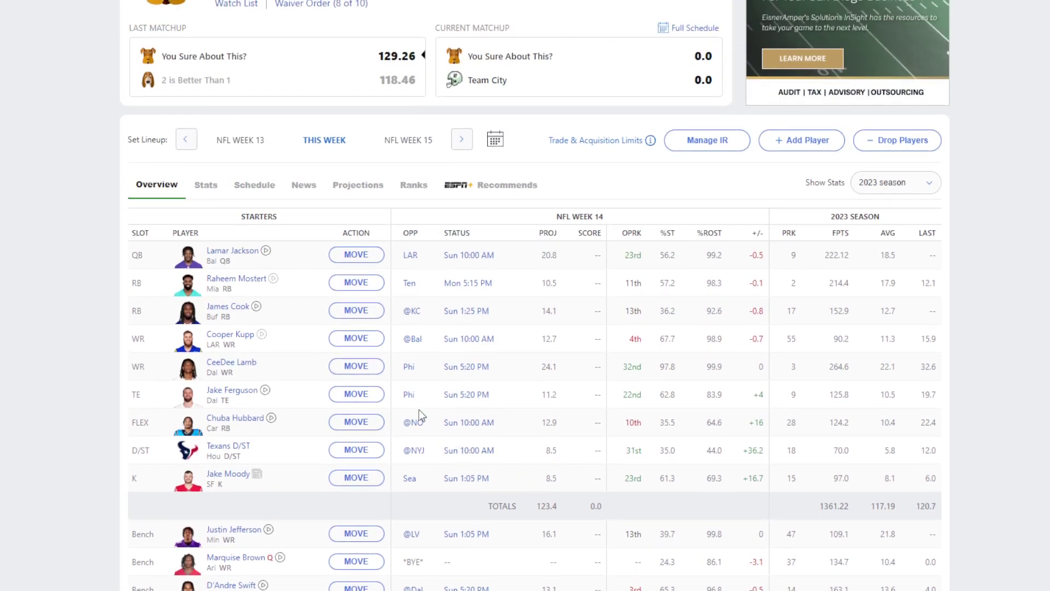
{"action": "scroll", "coordinate": [283, 393], "scroll_direction": "down", "scroll_amount": 3}
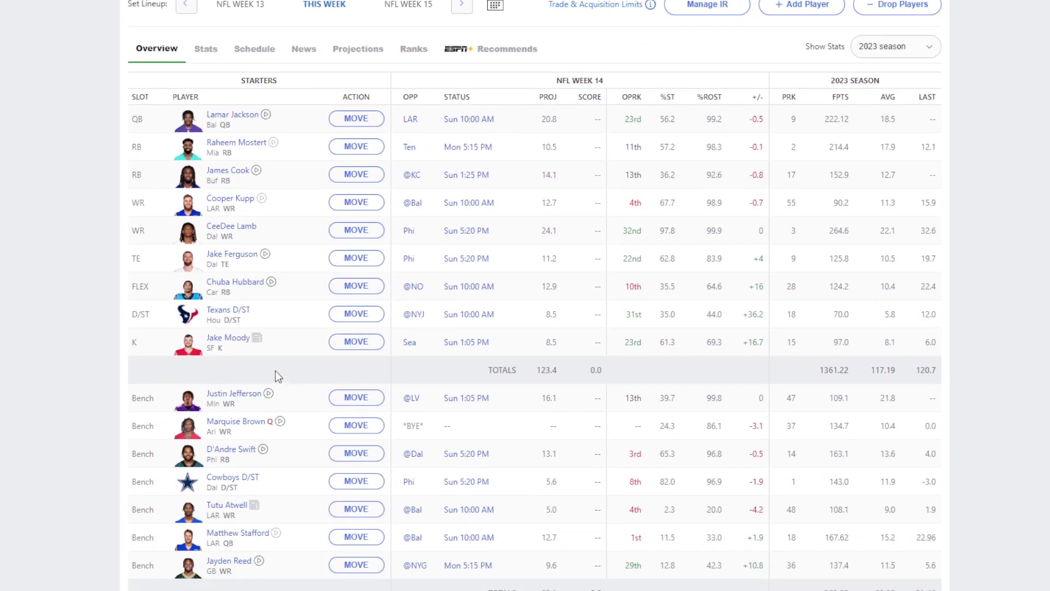
{"action": "scroll", "coordinate": [292, 458], "scroll_direction": "up", "scroll_amount": 4}
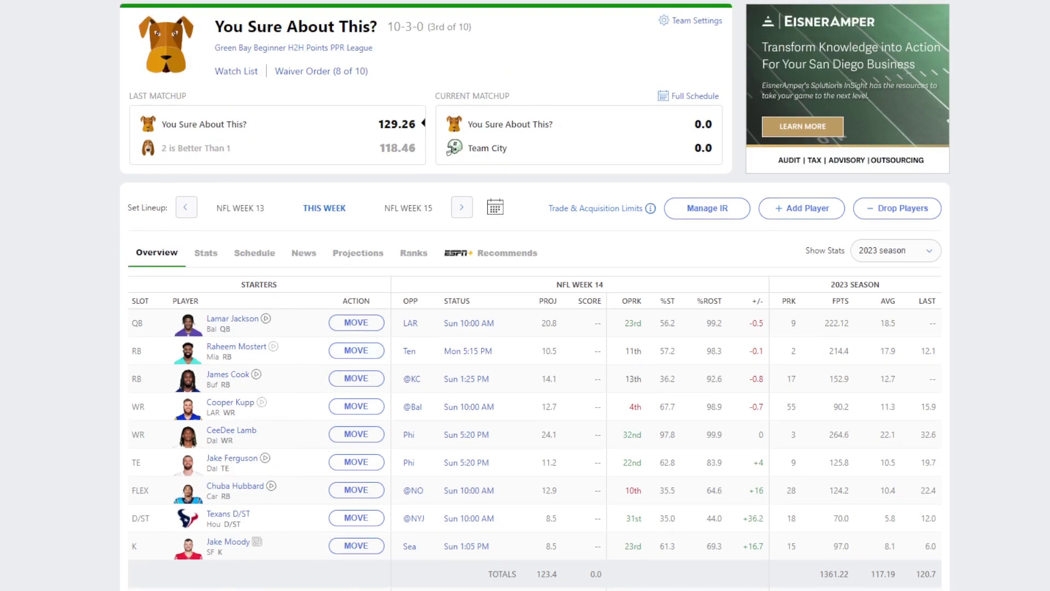
{"action": "left_click", "coordinate": [535, 121]}
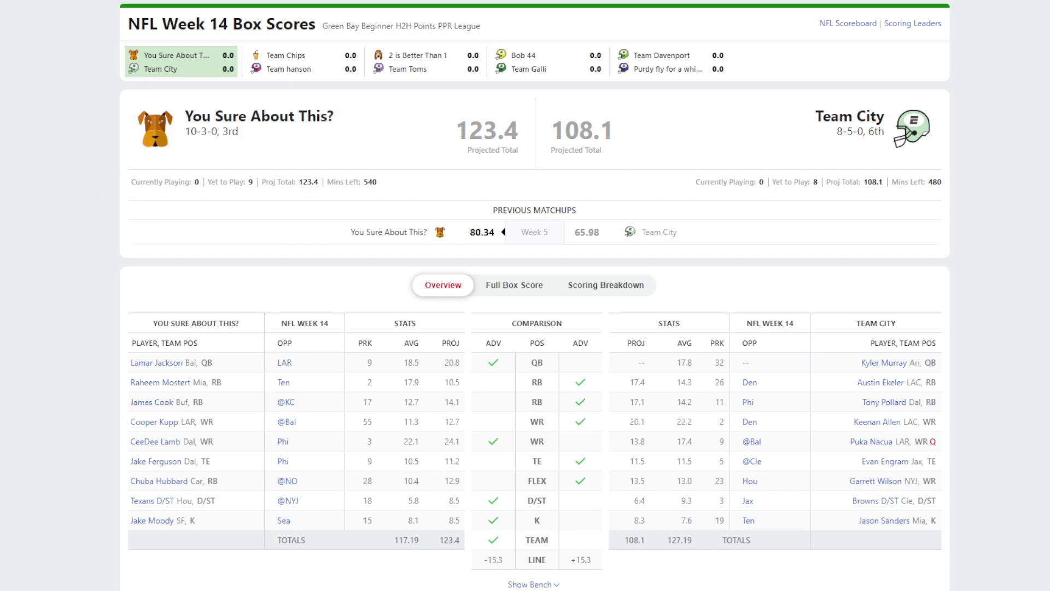
{"action": "key", "text": "alt+Left"}
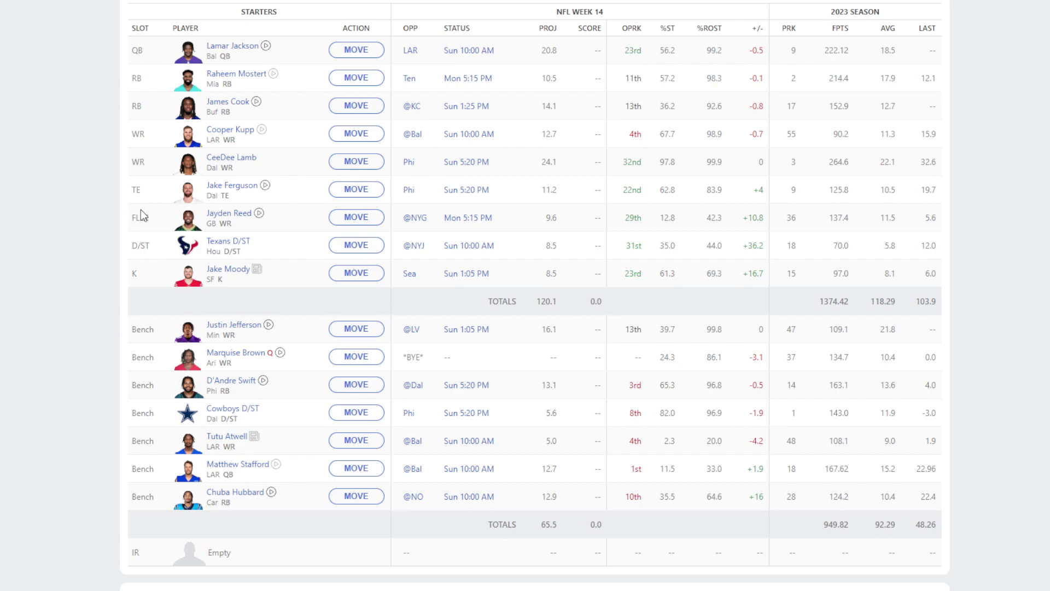
Try to swap Chuba Hubbard into the FLEX spot for Jayden Reed again on the roster page.
{"action": "scroll", "coordinate": [244, 238], "scroll_direction": "up", "scroll_amount": 4}
{"action": "scroll", "coordinate": [14, 212], "scroll_direction": "down", "scroll_amount": 4}
{"action": "left_click", "coordinate": [356, 217]}
{"action": "left_click", "coordinate": [365, 496]}
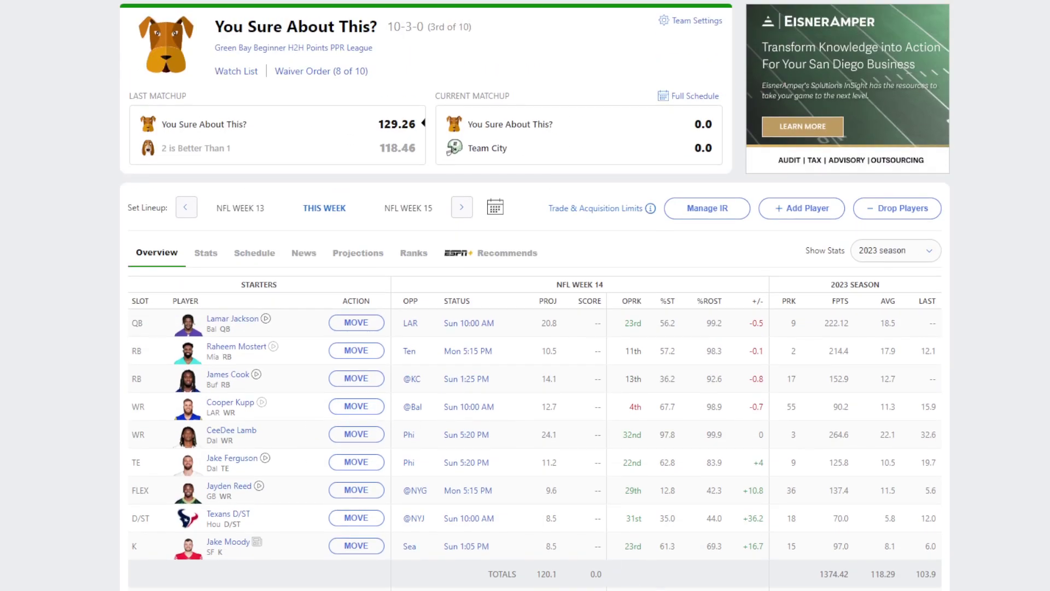
{"action": "scroll", "coordinate": [489, 549], "scroll_direction": "down", "scroll_amount": 3}
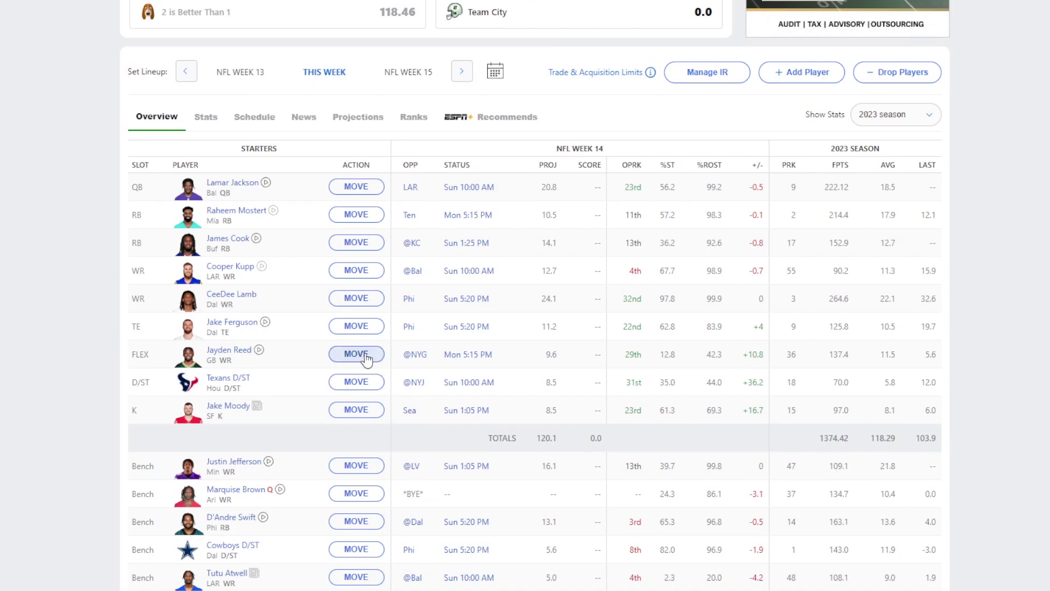
{"action": "scroll", "coordinate": [471, 497], "scroll_direction": "down", "scroll_amount": 4}
{"action": "left_click", "coordinate": [342, 432]}
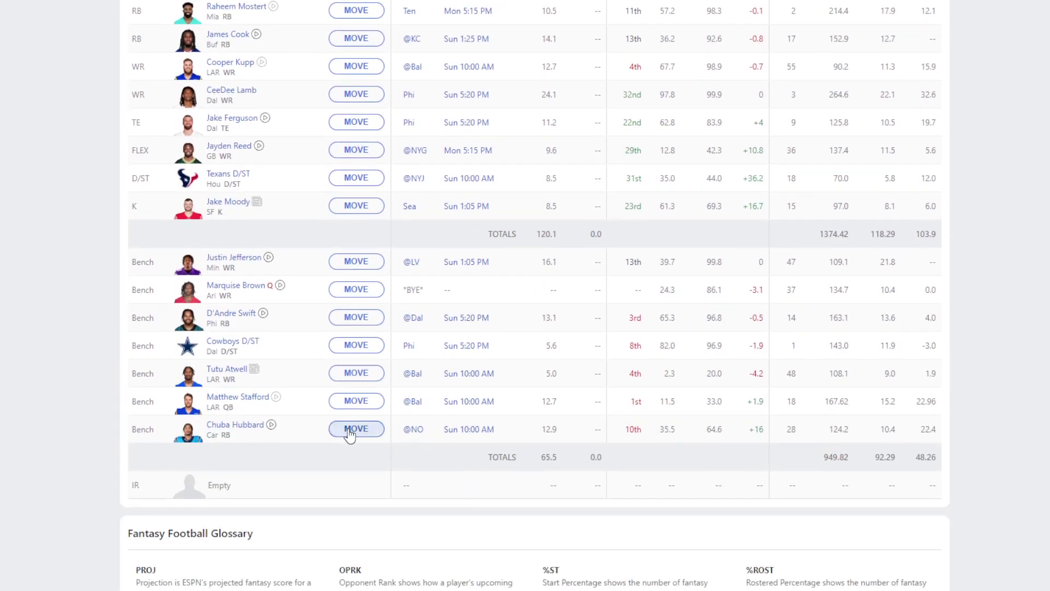
{"action": "left_click", "coordinate": [364, 151]}
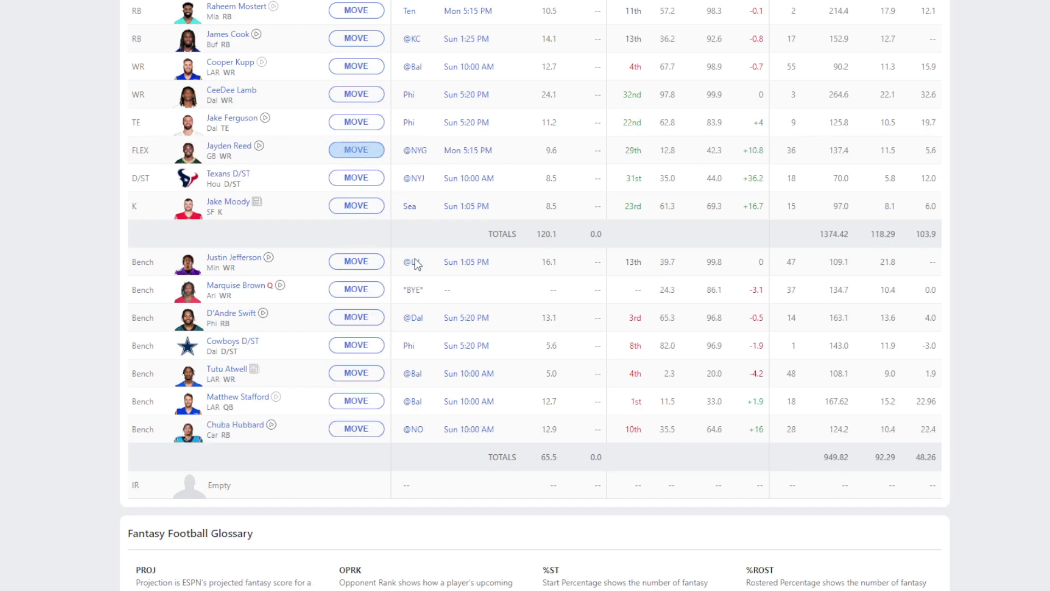
{"action": "scroll", "coordinate": [524, 428], "scroll_direction": "up", "scroll_amount": 5}
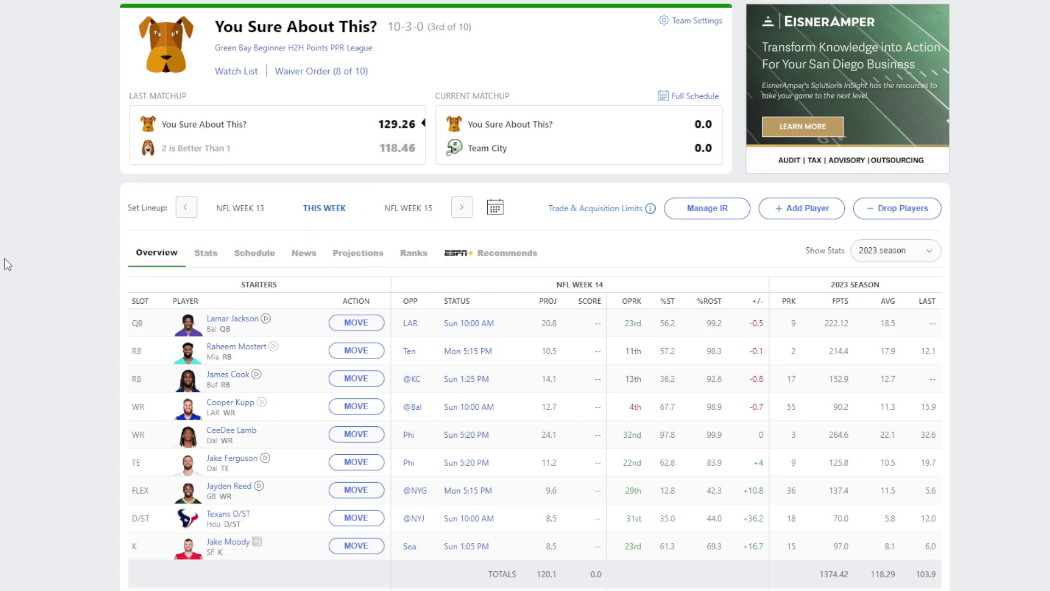
{"action": "scroll", "coordinate": [5, 258], "scroll_direction": "down", "scroll_amount": 4}
{"action": "scroll", "coordinate": [33, 256], "scroll_direction": "up", "scroll_amount": 4}
Reload the roster page and recheck the starters, bench and Week 14 matchup against Team City.
{"action": "key", "text": "F5"}
{"action": "scroll", "coordinate": [91, 135], "scroll_direction": "down", "scroll_amount": 1}
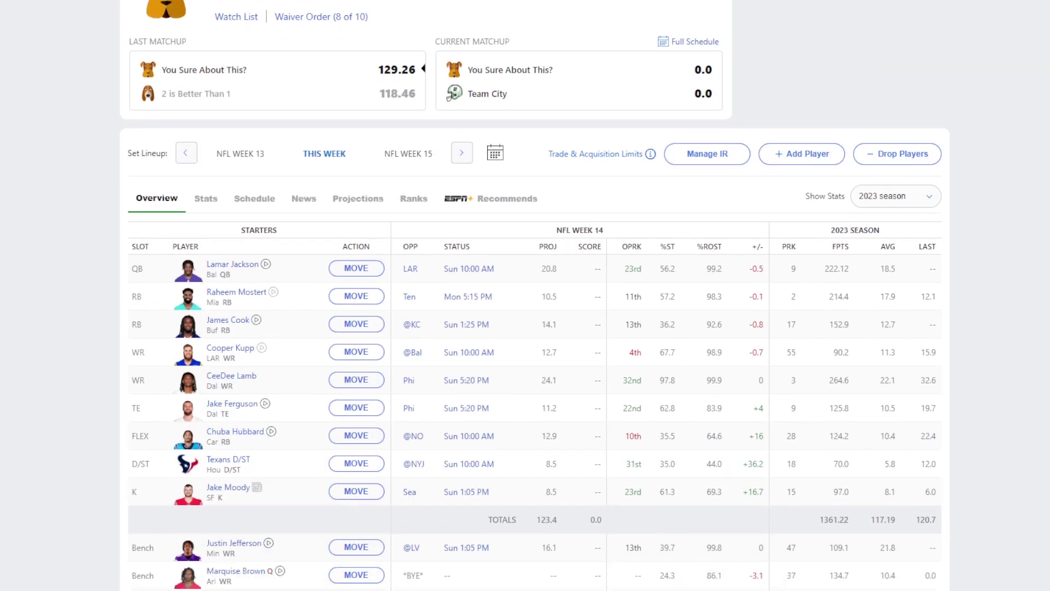
{"action": "scroll", "coordinate": [525, 295], "scroll_direction": "down", "scroll_amount": 5}
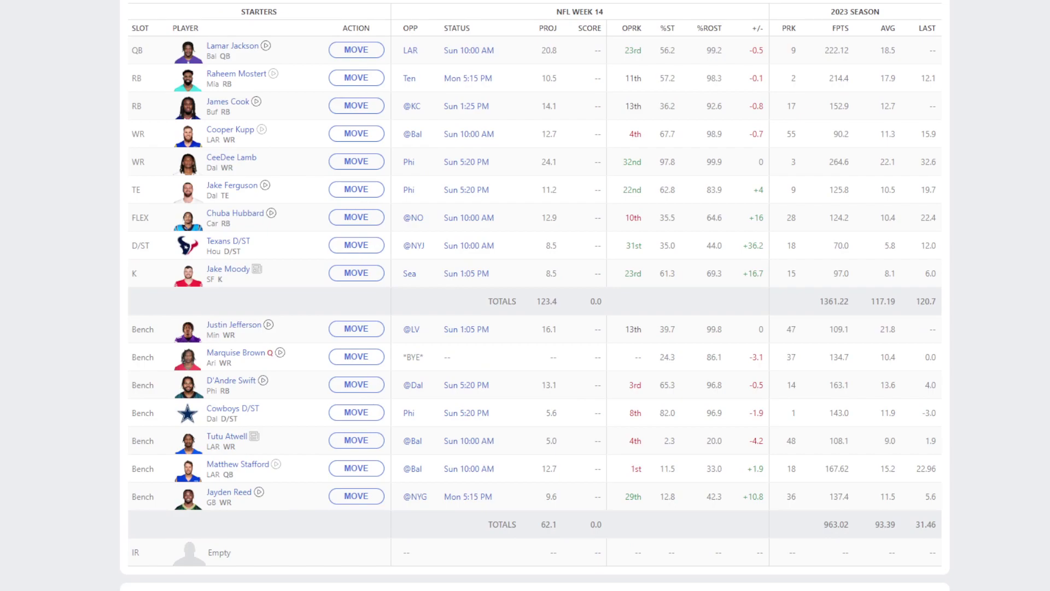
{"action": "scroll", "coordinate": [525, 295], "scroll_direction": "up", "scroll_amount": 5}
{"action": "scroll", "coordinate": [525, 295], "scroll_direction": "down", "scroll_amount": 3}
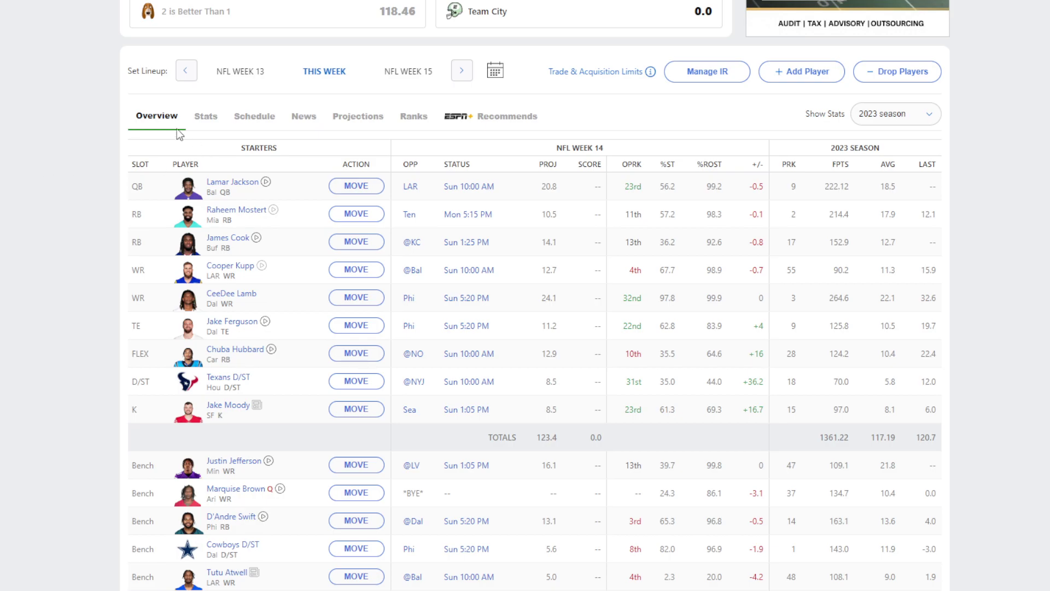
{"action": "scroll", "coordinate": [448, 41], "scroll_direction": "down", "scroll_amount": 10}
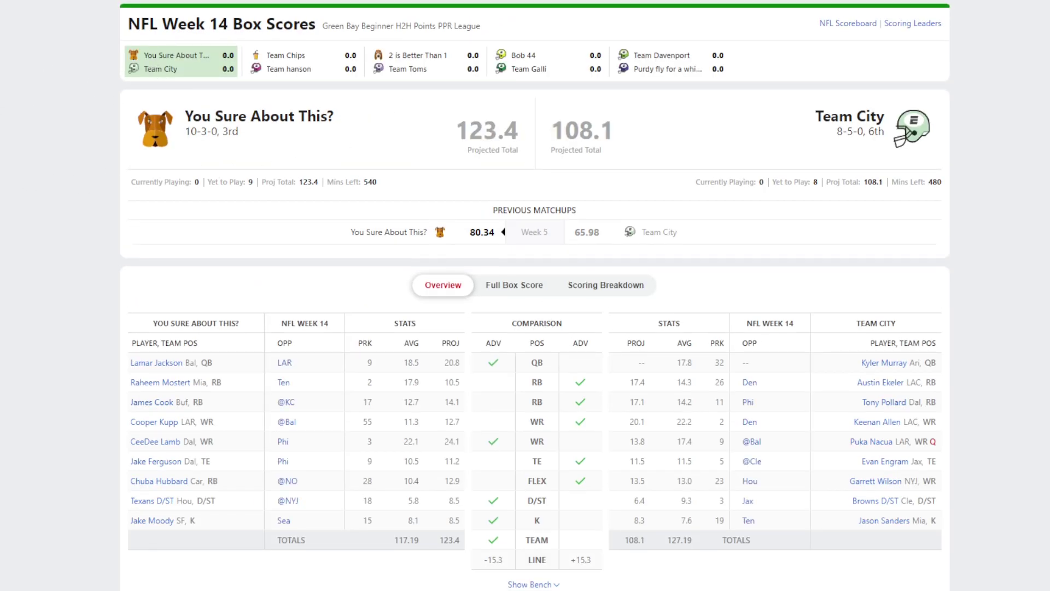
{"action": "scroll", "coordinate": [535, 295], "scroll_direction": "up", "scroll_amount": 10}
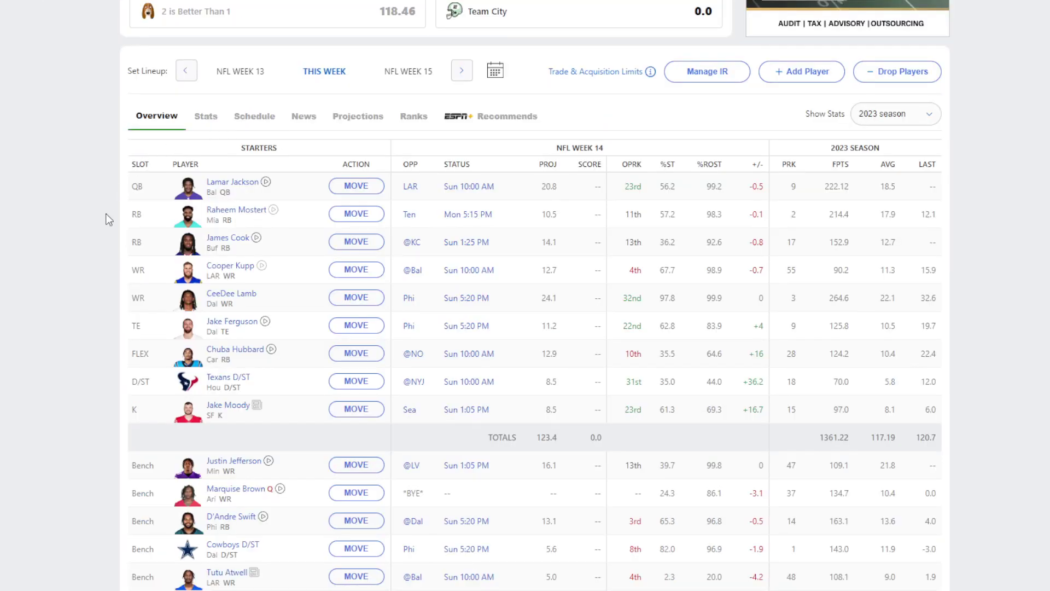
Open the IYKYK team's roster and return to the You Sure About This? team.
{"action": "scroll", "coordinate": [107, 214], "scroll_direction": "up", "scroll_amount": 3}
{"action": "mouse_move", "coordinate": [629, 3]}
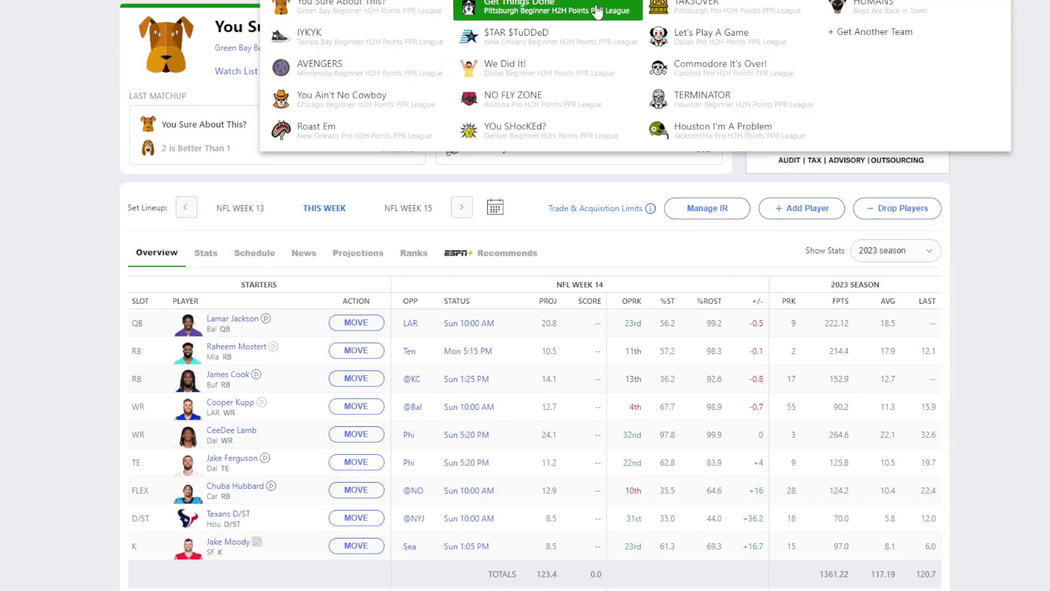
{"action": "left_click", "coordinate": [375, 37]}
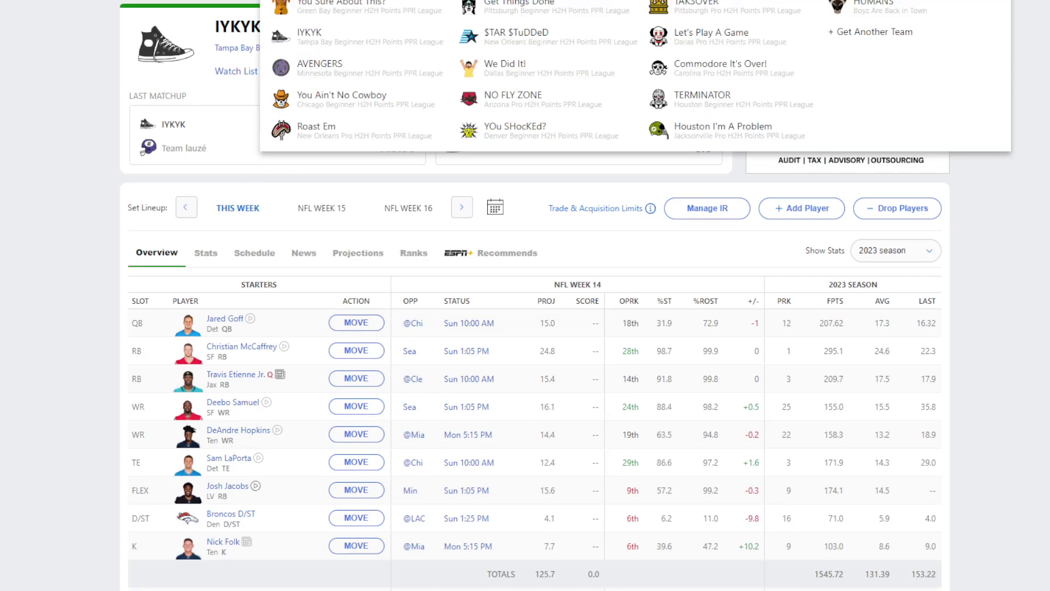
{"action": "mouse_move", "coordinate": [425, 45]}
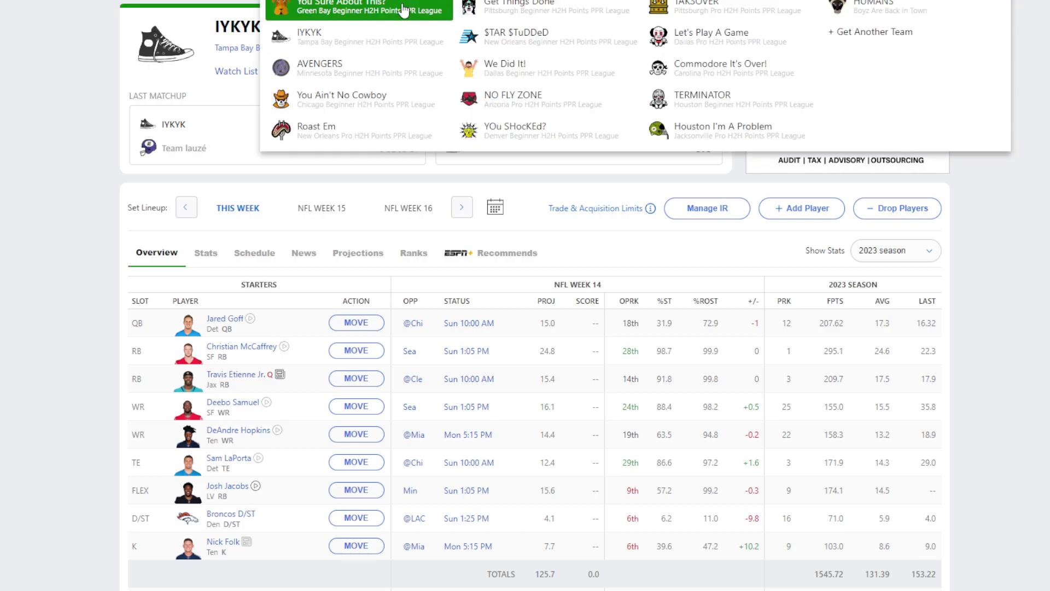
{"action": "left_click", "coordinate": [356, 6]}
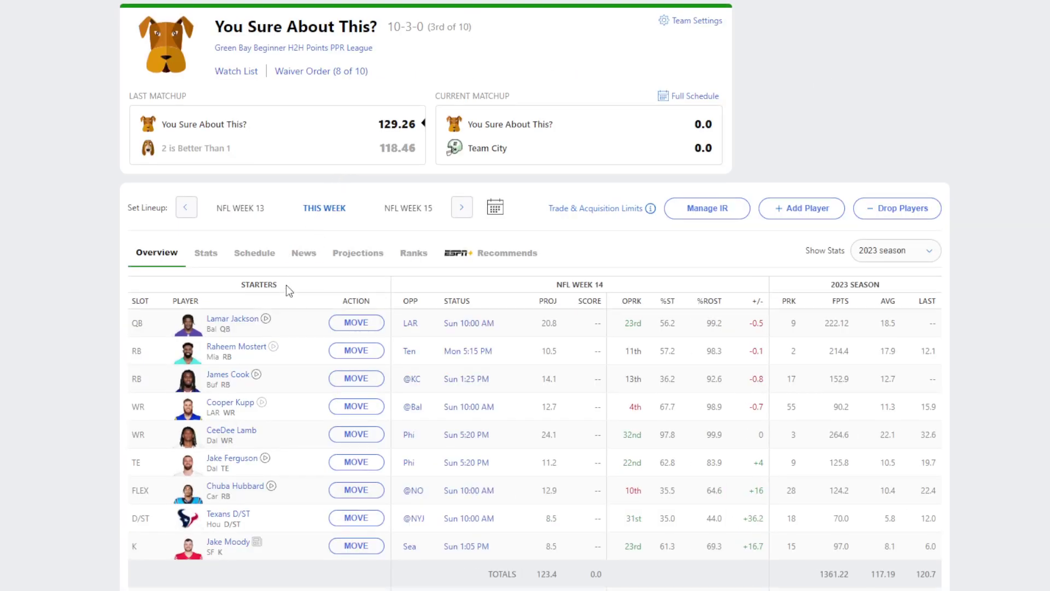
Check starting running back Raheem Mostert's Week 14 projection, 2023 trends and game log.
{"action": "scroll", "coordinate": [275, 337], "scroll_direction": "down", "scroll_amount": 1}
{"action": "scroll", "coordinate": [314, 402], "scroll_direction": "down", "scroll_amount": 2}
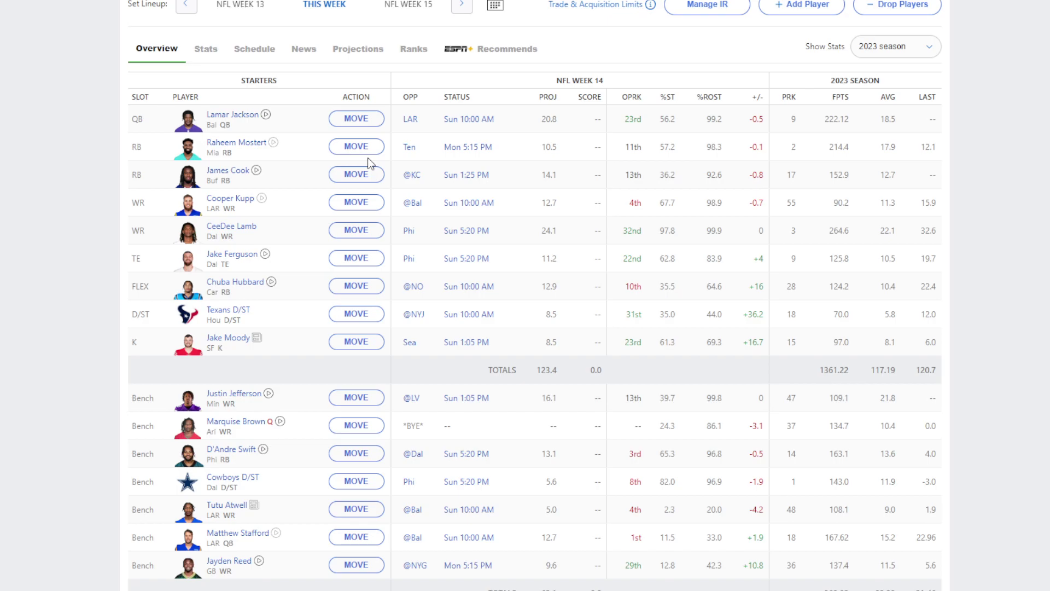
{"action": "left_click", "coordinate": [253, 145]}
{"action": "scroll", "coordinate": [495, 300], "scroll_direction": "down", "scroll_amount": 10}
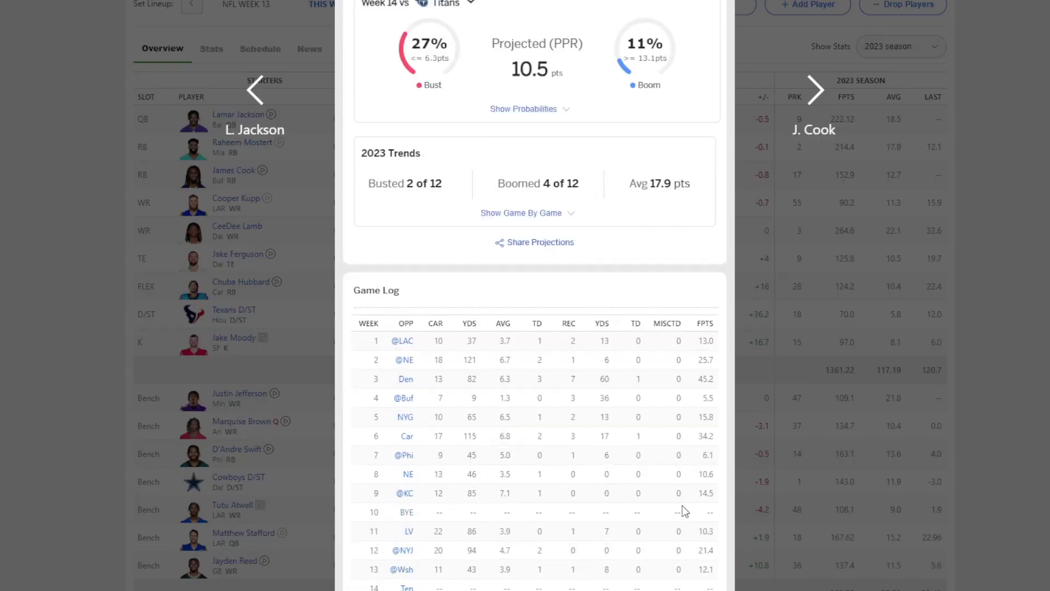
{"action": "left_click", "coordinate": [767, 162]}
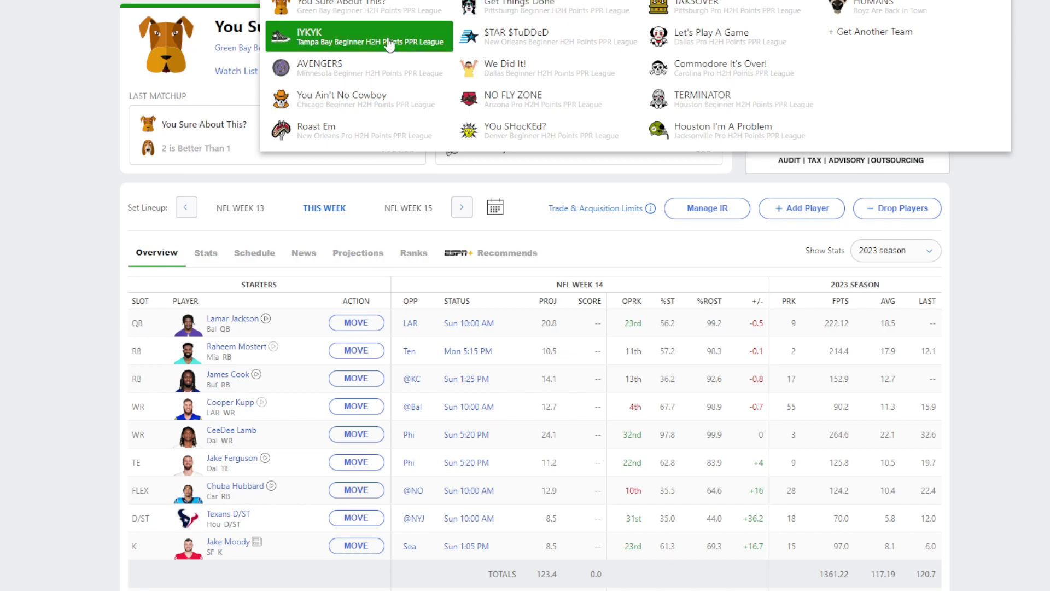
Open the IYKYK team and review its Week 14 starters and bench.
{"action": "left_click", "coordinate": [328, 32]}
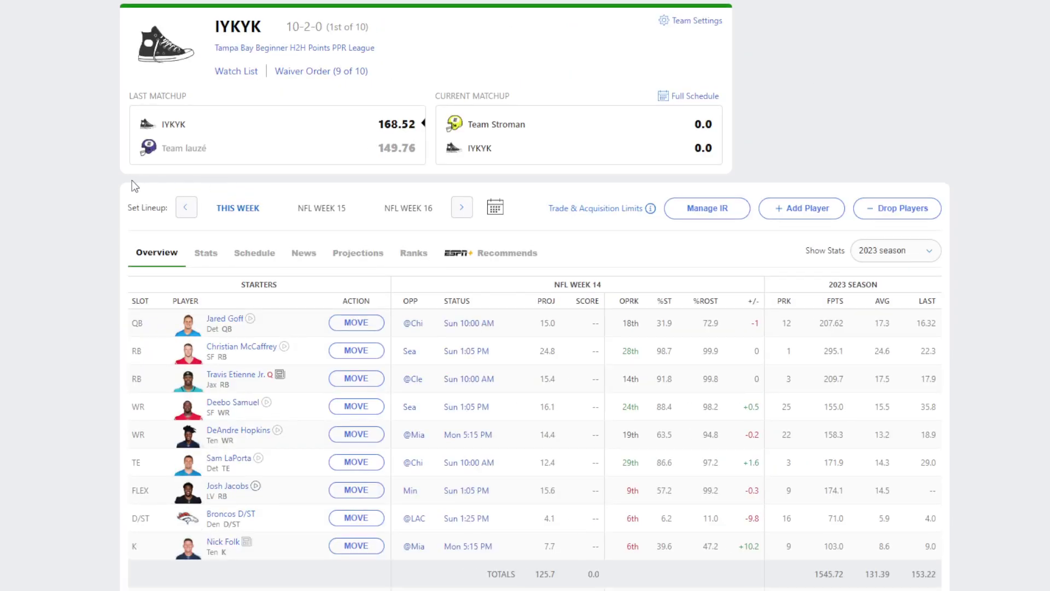
{"action": "scroll", "coordinate": [66, 169], "scroll_direction": "down", "scroll_amount": 4}
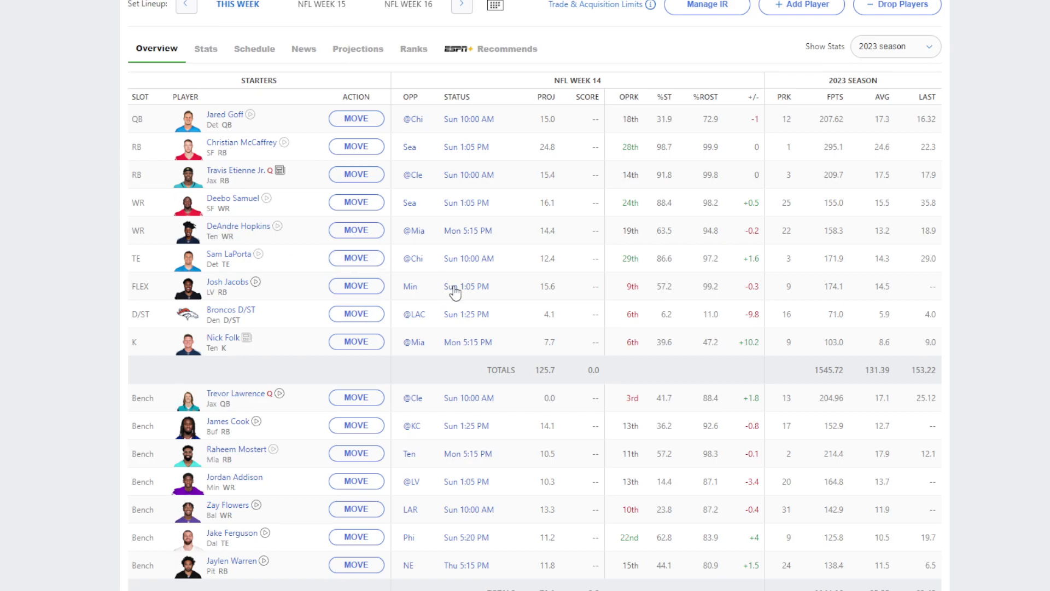
{"action": "scroll", "coordinate": [449, 286], "scroll_direction": "up", "scroll_amount": 4}
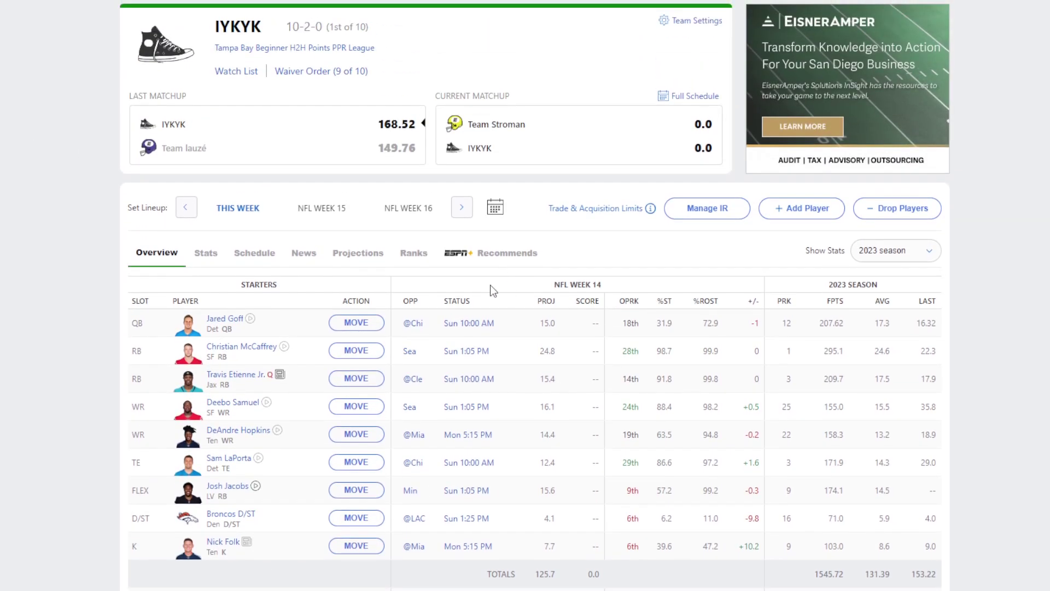
Add the Texans D/ST from the free-agent defenses to the IYKYK team and drop the Broncos D/ST.
{"action": "left_click", "coordinate": [804, 210]}
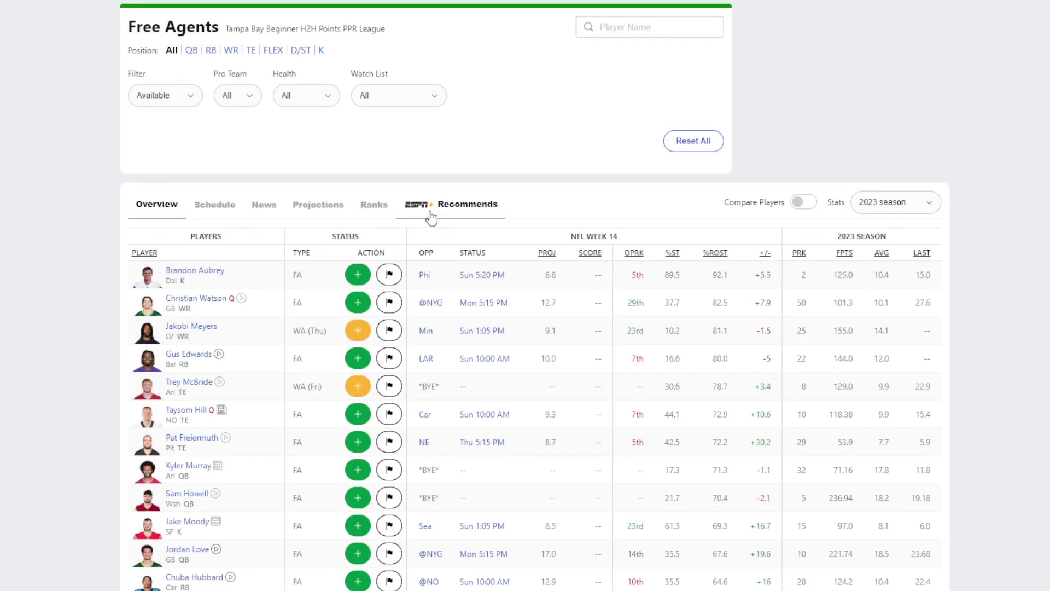
{"action": "left_click", "coordinate": [300, 49]}
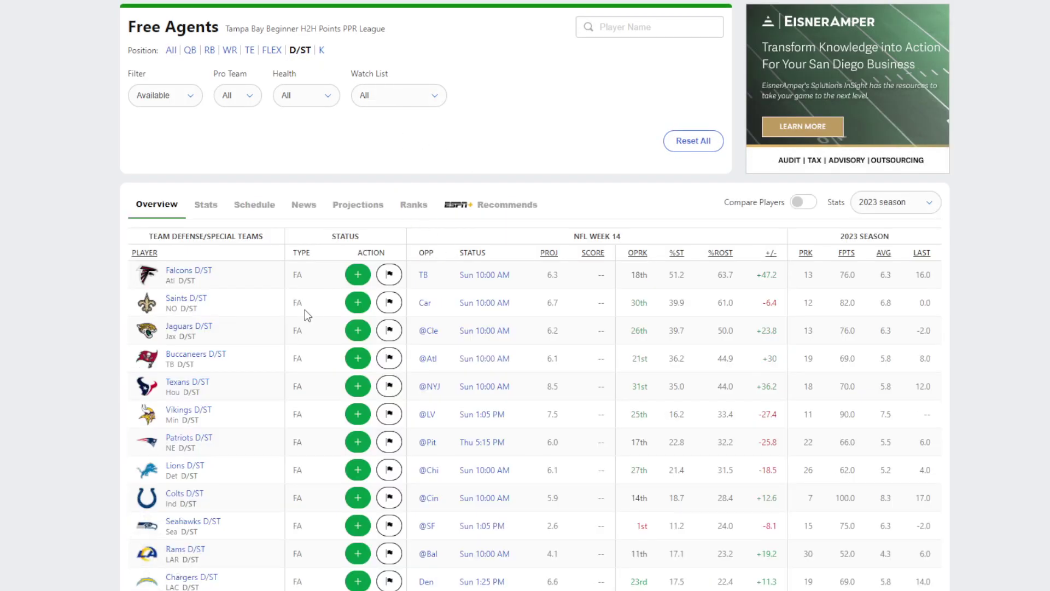
{"action": "left_click", "coordinate": [182, 383]}
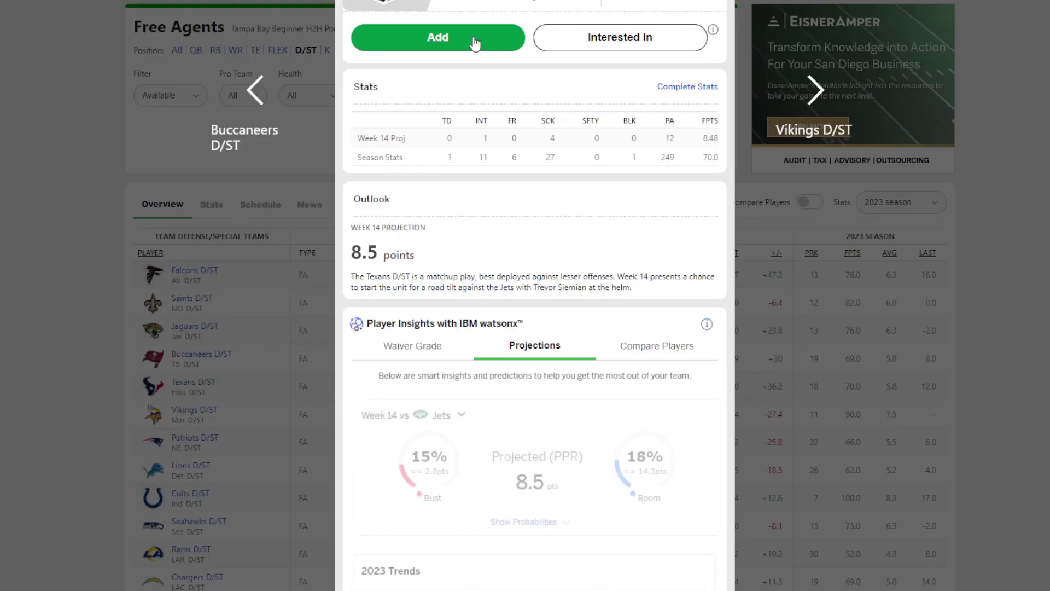
{"action": "left_click", "coordinate": [474, 44]}
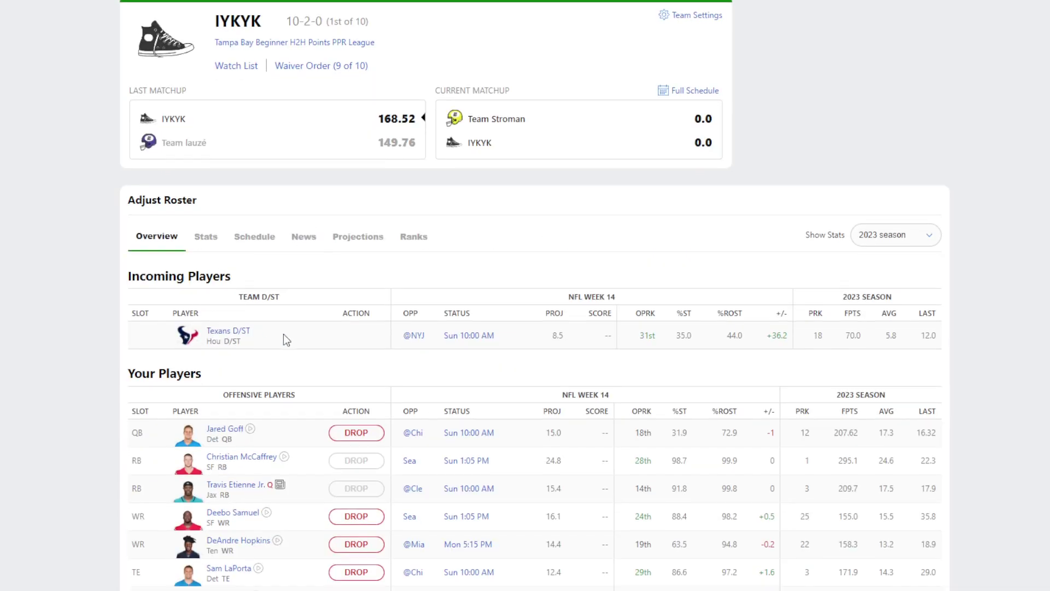
{"action": "scroll", "coordinate": [284, 336], "scroll_direction": "down", "scroll_amount": 9}
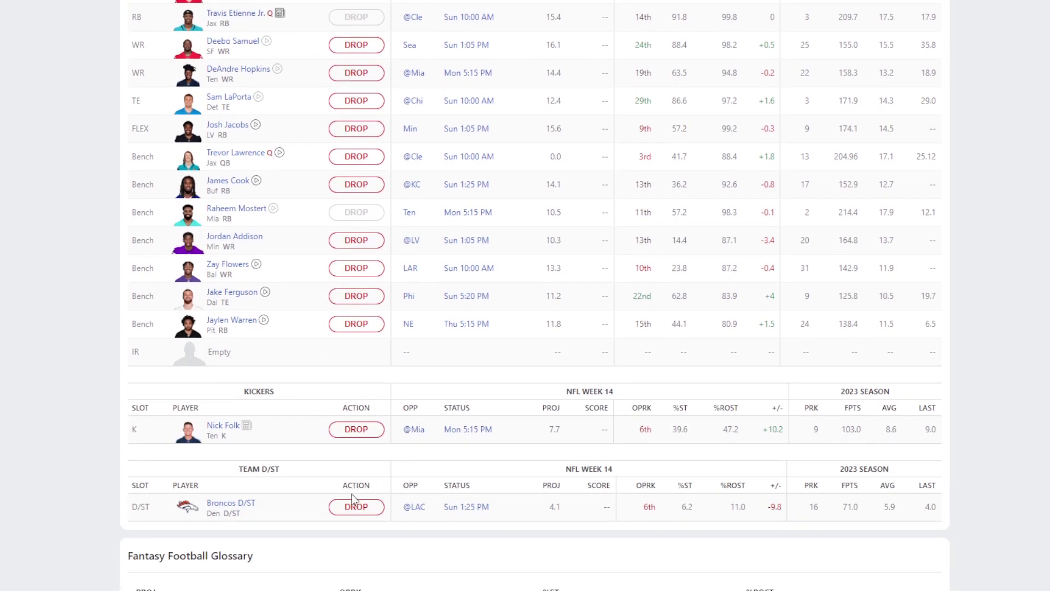
{"action": "left_click", "coordinate": [355, 506]}
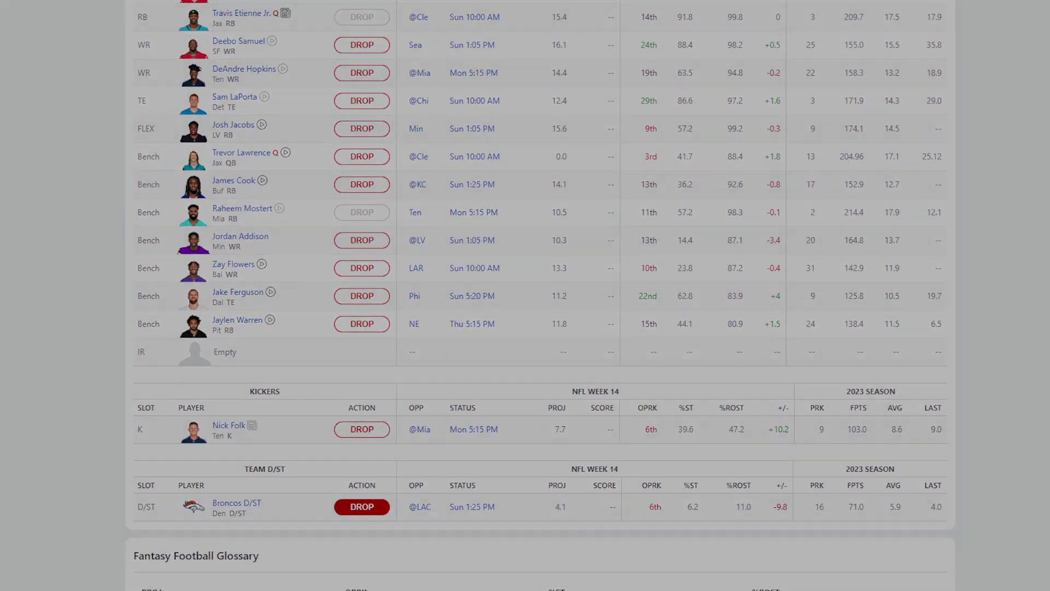
{"action": "left_click", "coordinate": [549, 346]}
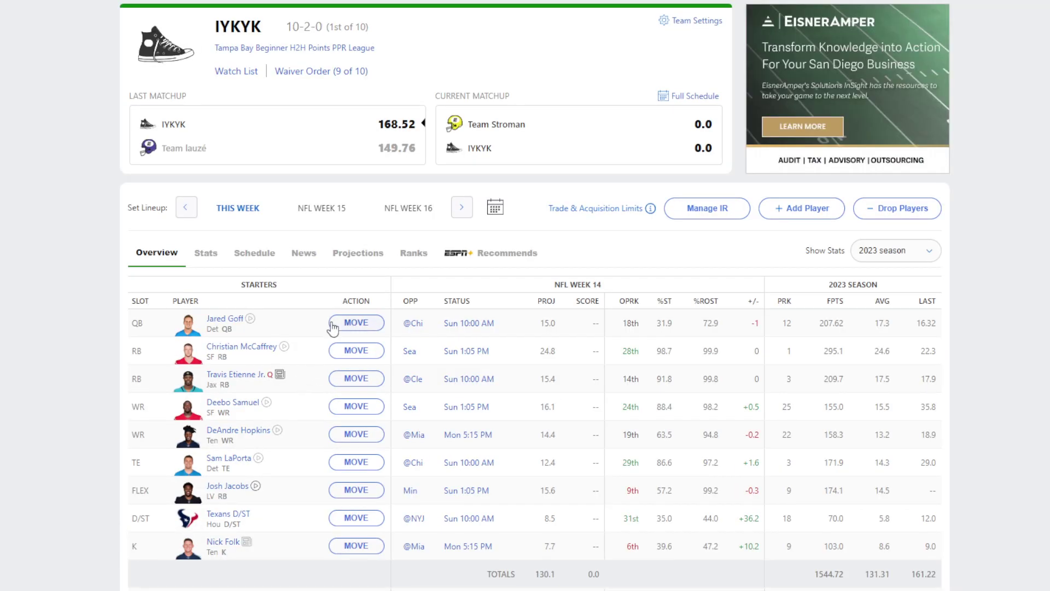
Review the IYKYK starters and bench players with their Week 14 opponents and projections.
{"action": "scroll", "coordinate": [332, 328], "scroll_direction": "down", "scroll_amount": 1}
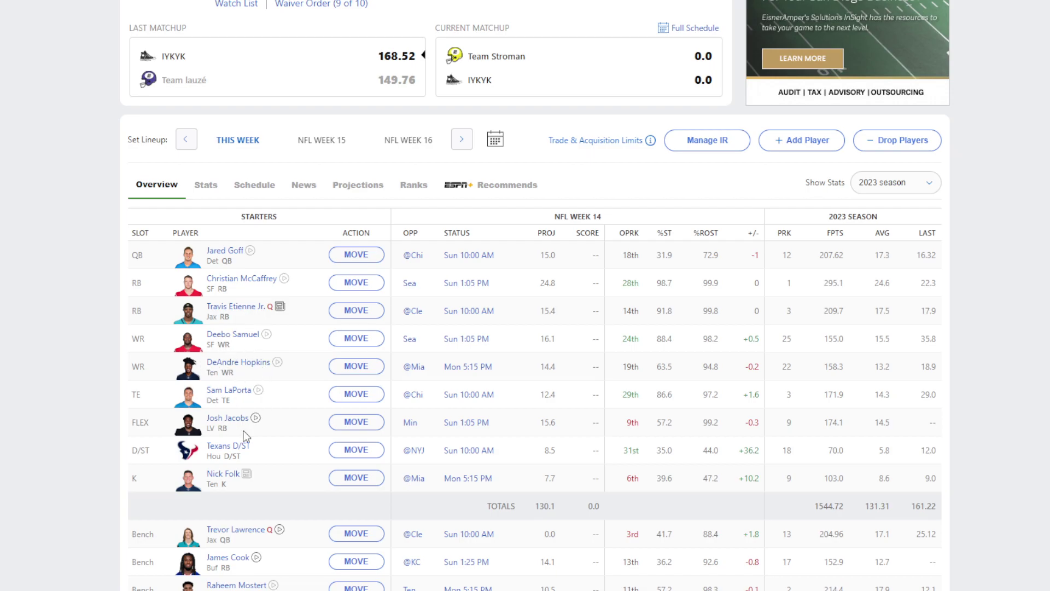
{"action": "scroll", "coordinate": [64, 368], "scroll_direction": "down", "scroll_amount": 3}
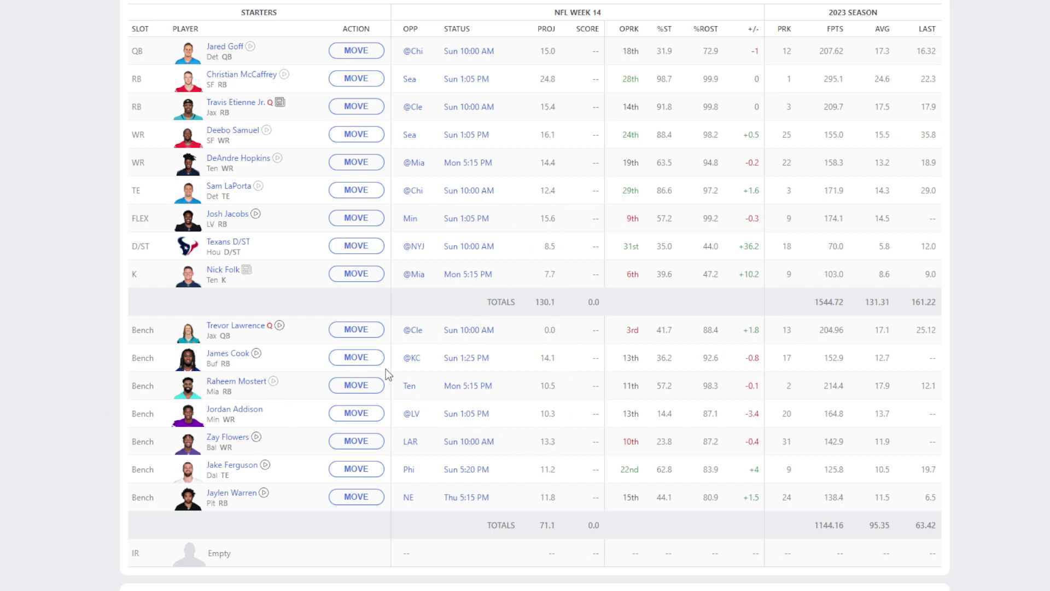
{"action": "scroll", "coordinate": [386, 369], "scroll_direction": "up", "scroll_amount": 3}
{"action": "scroll", "coordinate": [428, 439], "scroll_direction": "up", "scroll_amount": 1}
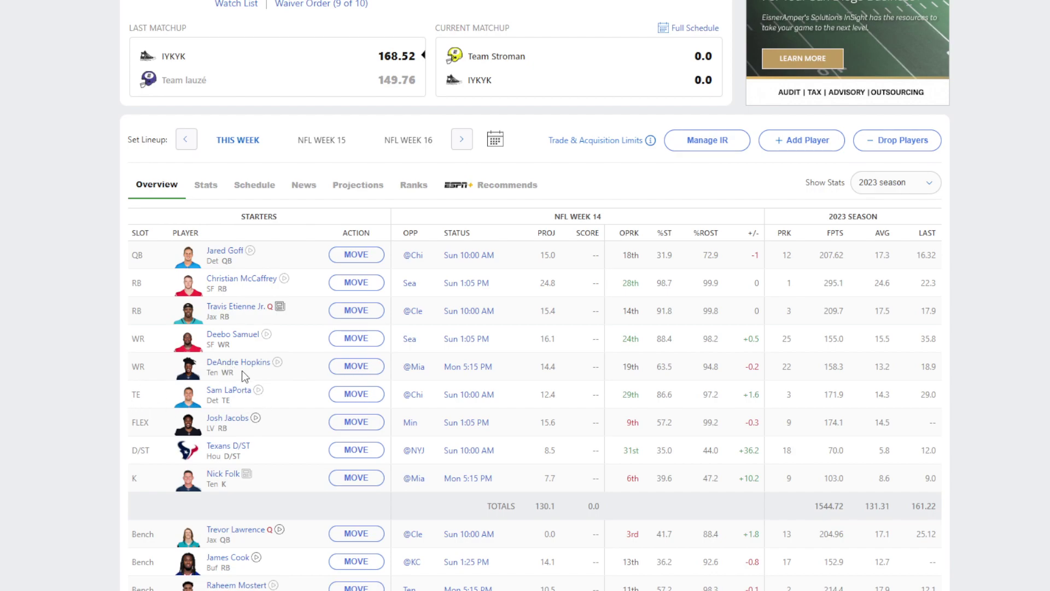
Check DeAndre Hopkins' Week 14 outlook, 2023 trends and game log.
{"action": "left_click", "coordinate": [254, 363]}
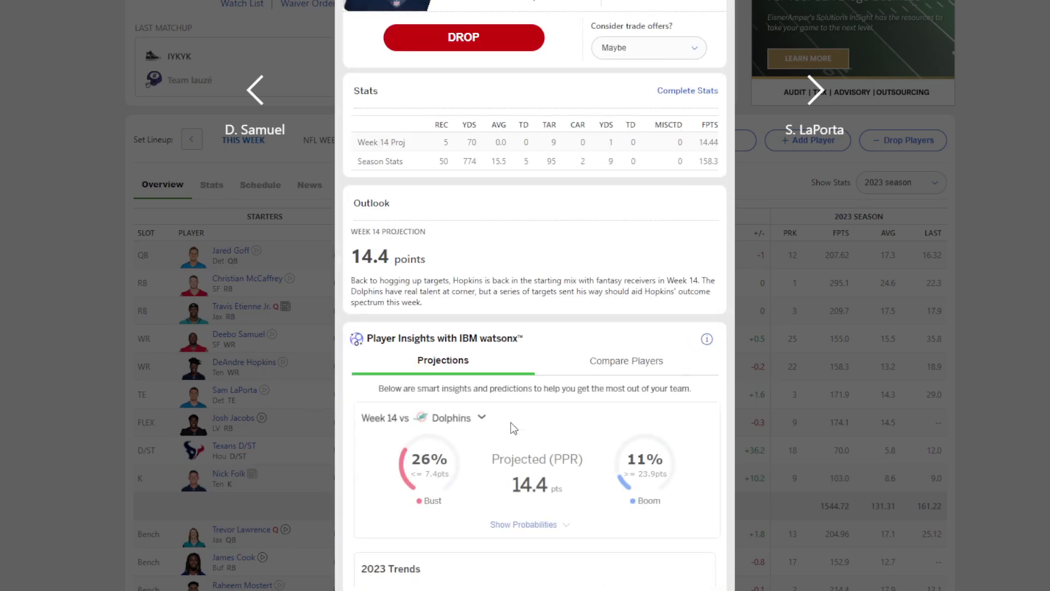
{"action": "scroll", "coordinate": [513, 427], "scroll_direction": "down", "scroll_amount": 7}
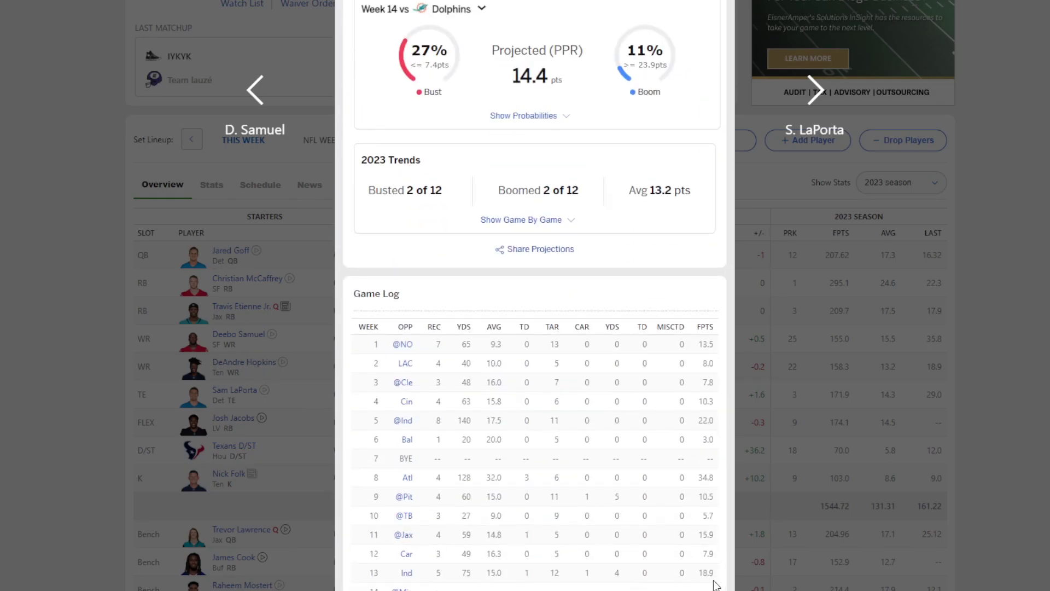
{"action": "left_click", "coordinate": [822, 507]}
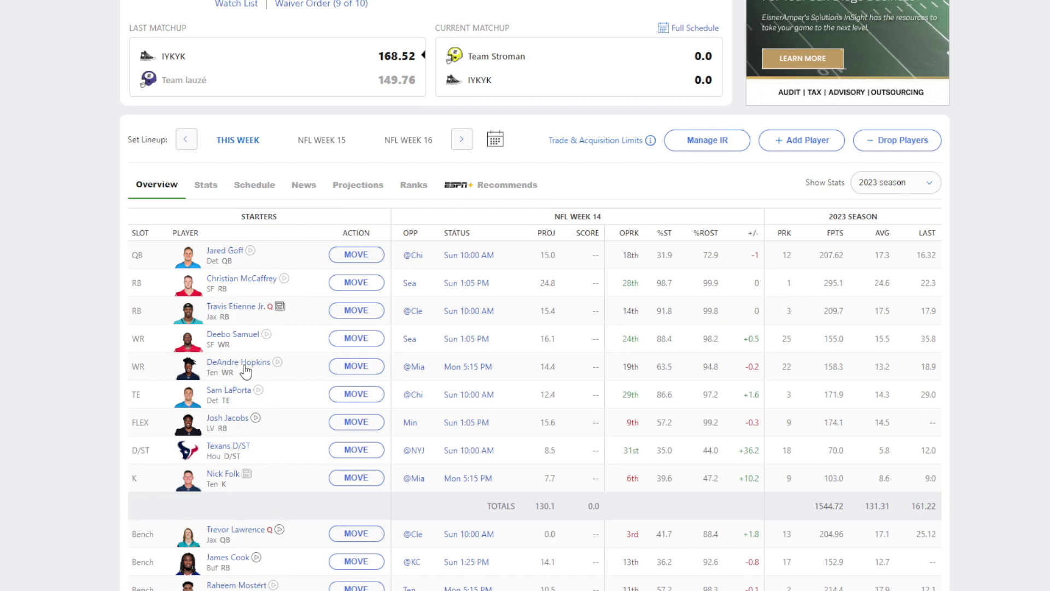
Compare both lineups in IYKYK's Week 14 box score and return to the roster.
{"action": "left_click", "coordinate": [534, 76]}
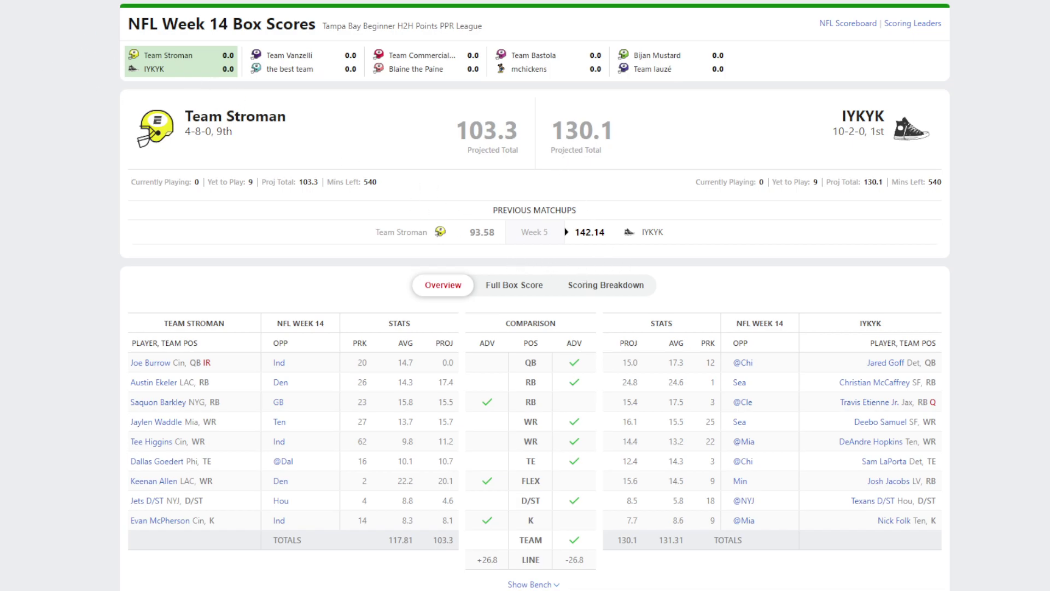
{"action": "key", "text": "alt+Left"}
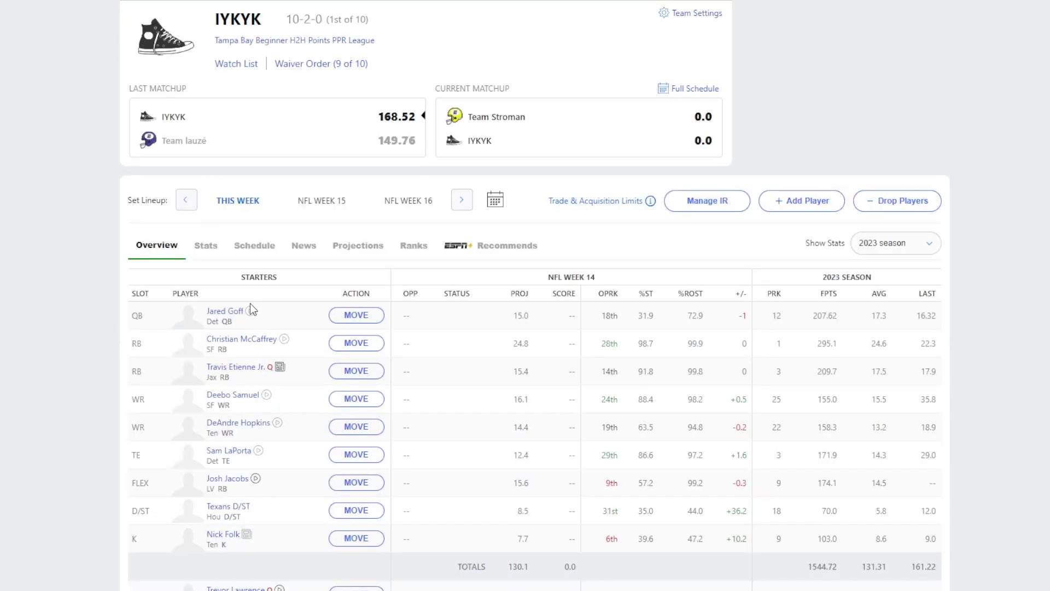
{"action": "scroll", "coordinate": [21, 324], "scroll_direction": "down", "scroll_amount": 2}
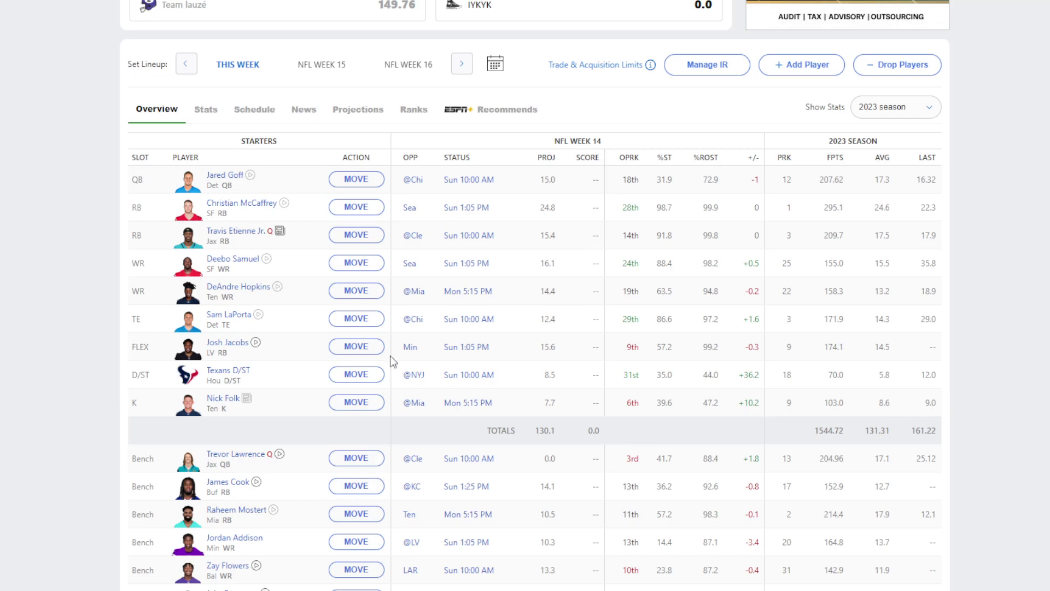
Read Travis Etienne Jr.'s Week 14 outlook, game log and recent injury news.
{"action": "left_click", "coordinate": [239, 232]}
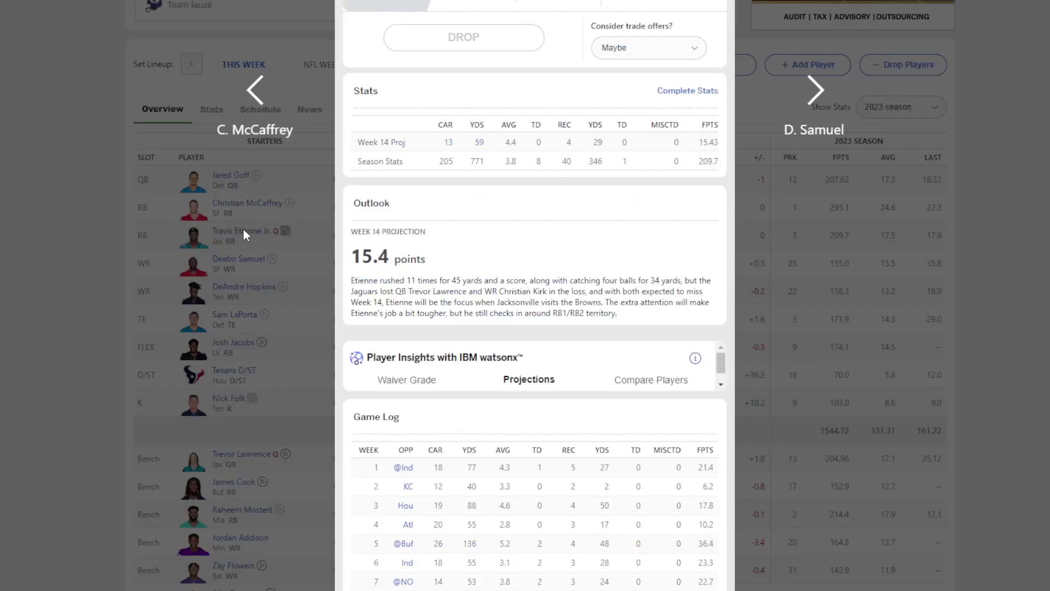
{"action": "scroll", "coordinate": [587, 299], "scroll_direction": "down", "scroll_amount": 15}
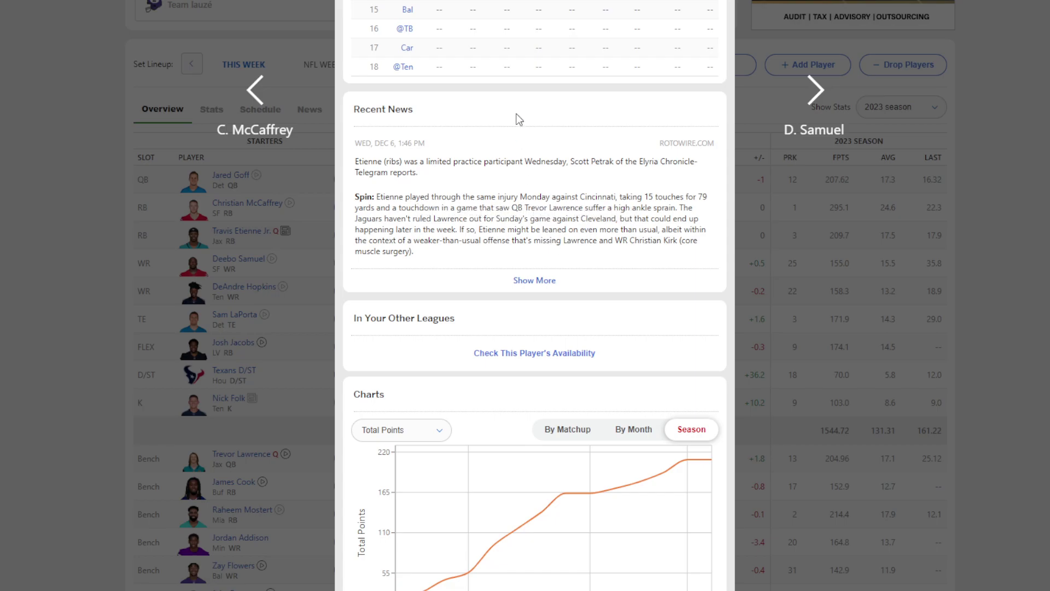
{"action": "scroll", "coordinate": [535, 128], "scroll_direction": "up", "scroll_amount": 3}
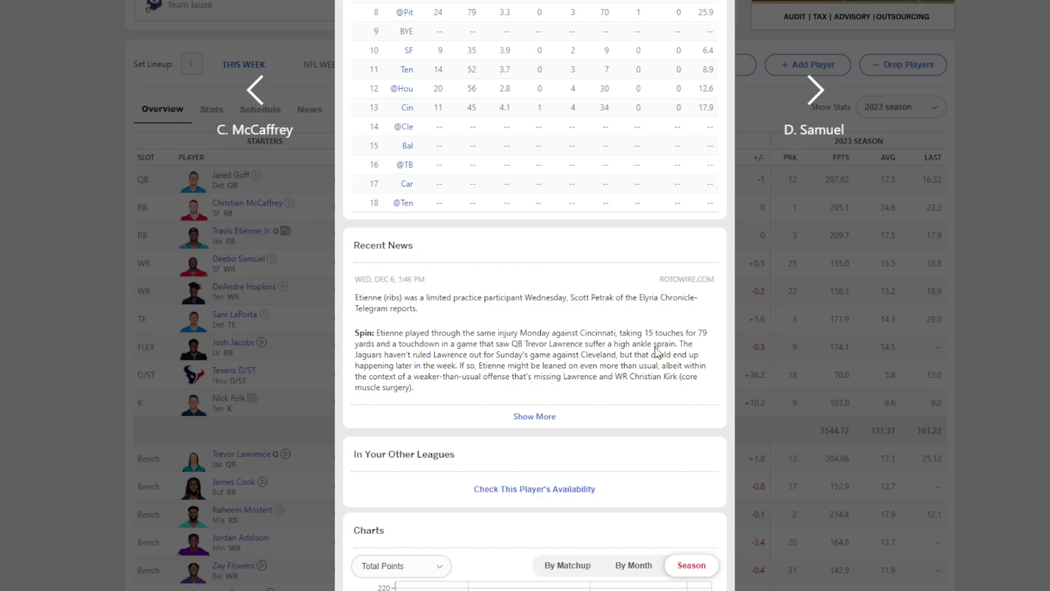
{"action": "key", "text": "Escape"}
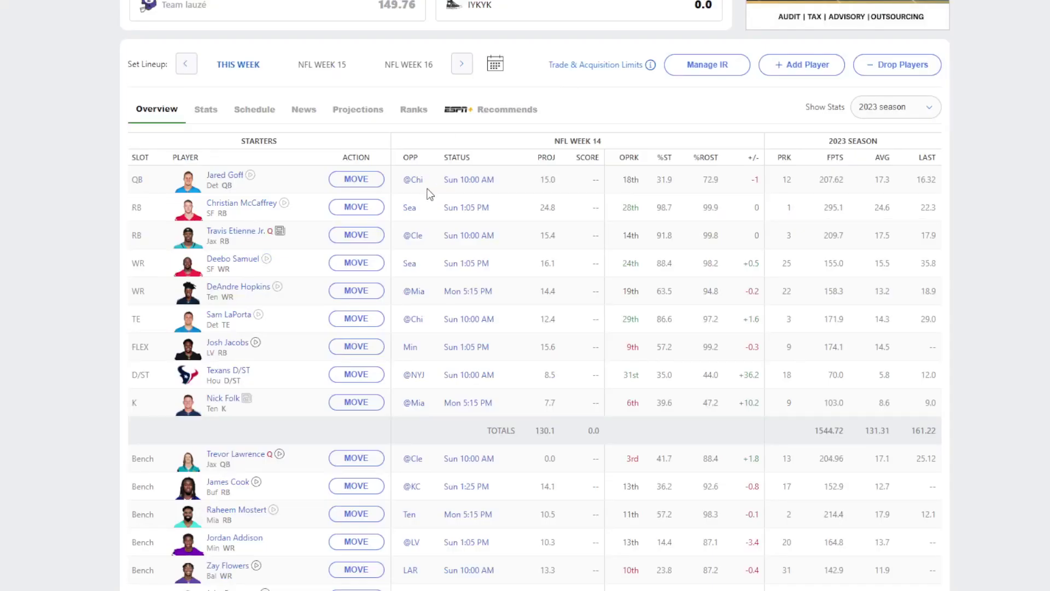
Swap James Cook into the starting RB slot for Travis Etienne Jr. and check the current matchup.
{"action": "left_click", "coordinate": [354, 235]}
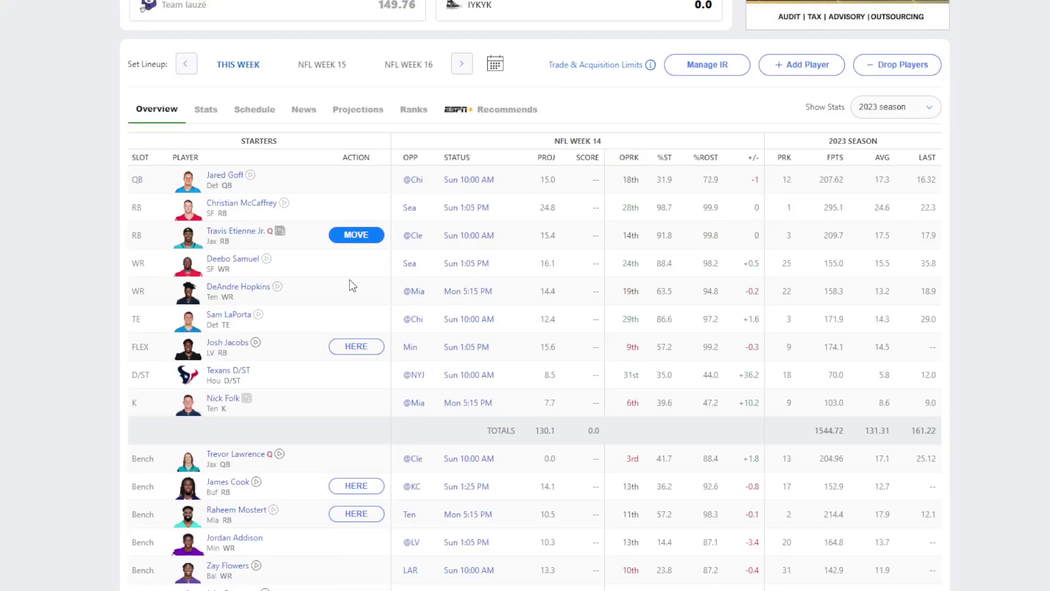
{"action": "left_click", "coordinate": [363, 488]}
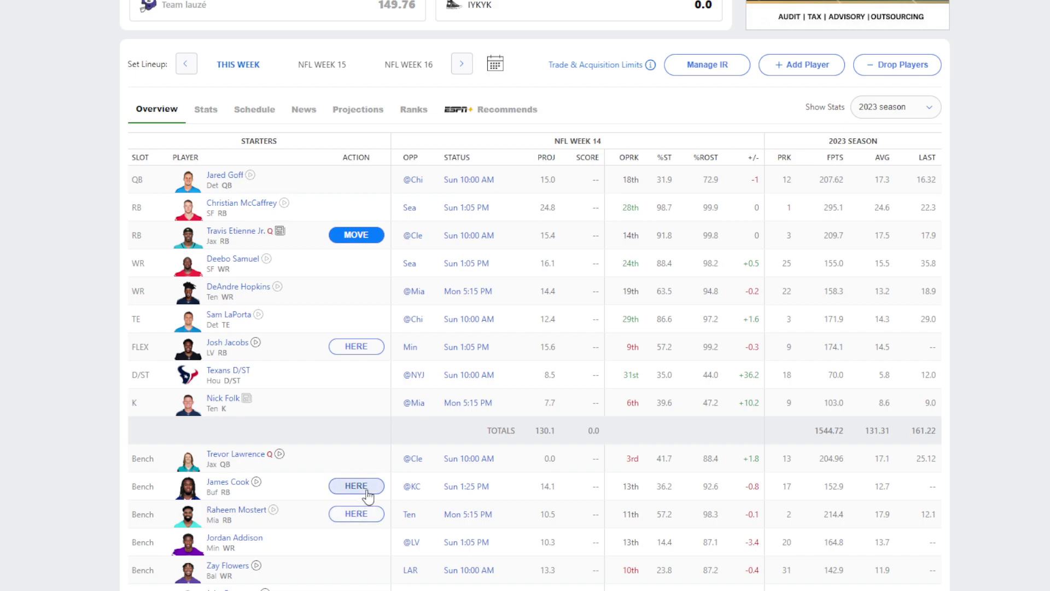
{"action": "scroll", "coordinate": [219, 209], "scroll_direction": "up", "scroll_amount": 3}
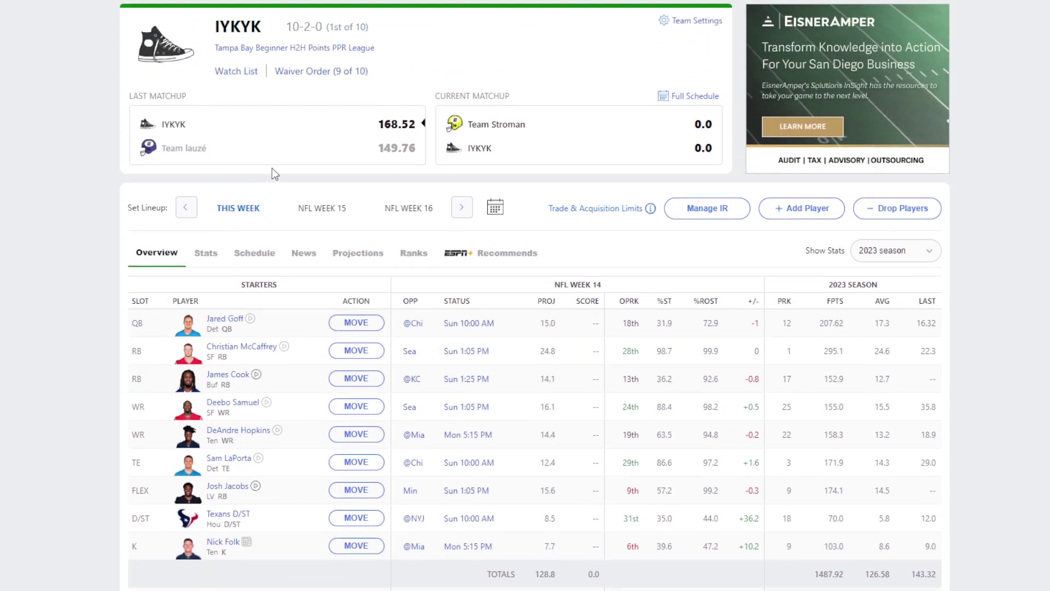
{"action": "left_click", "coordinate": [553, 144]}
{"action": "scroll", "coordinate": [77, 344], "scroll_direction": "down", "scroll_amount": 3}
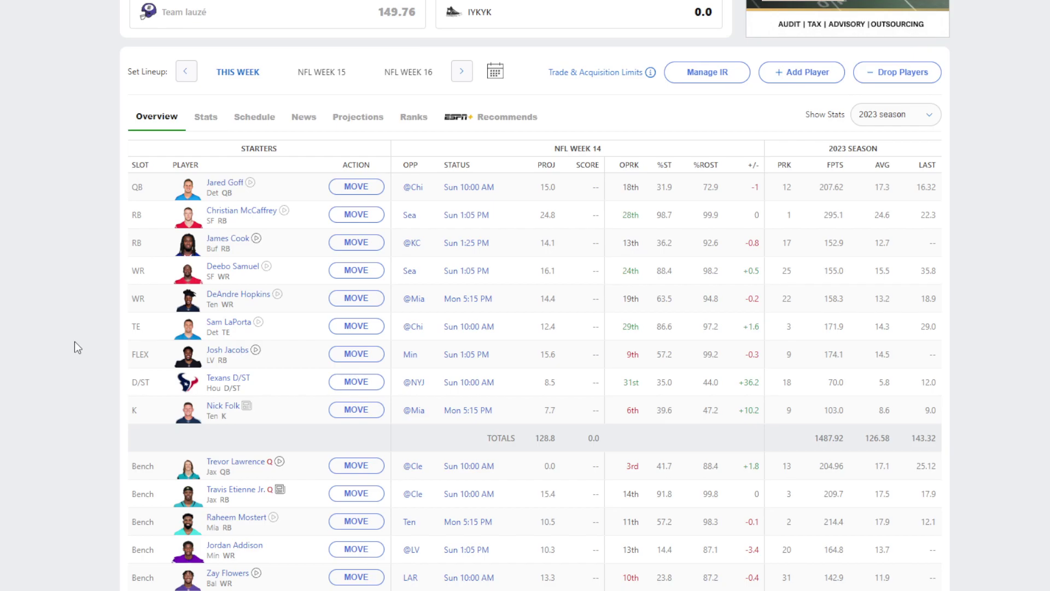
Move Travis Etienne Jr. back into the starting RB slot for James Cook and recheck the matchup and roster.
{"action": "left_click", "coordinate": [363, 246]}
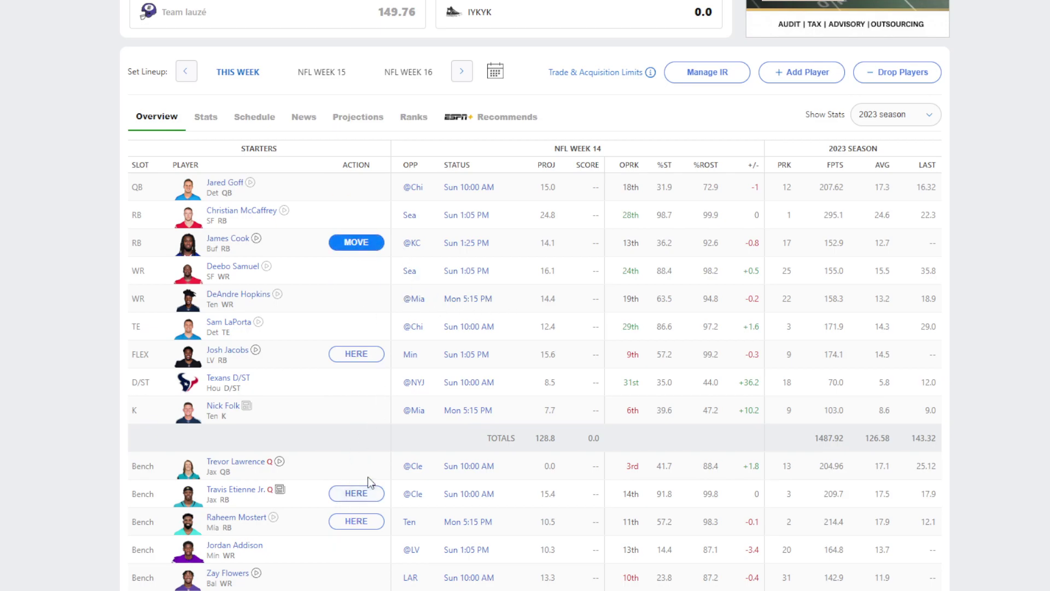
{"action": "left_click", "coordinate": [362, 494]}
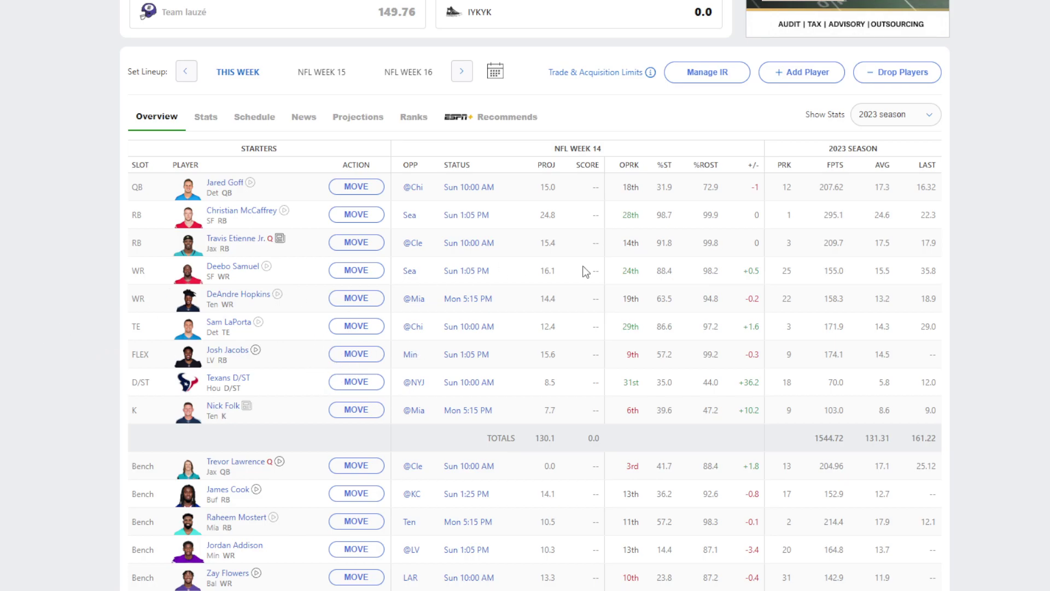
{"action": "left_click", "coordinate": [559, 7]}
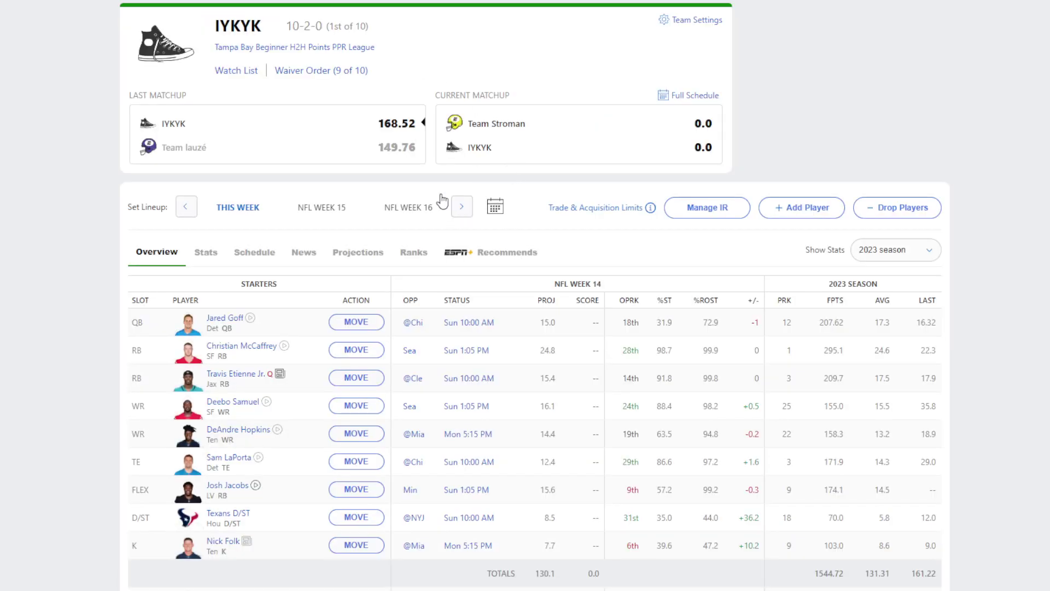
{"action": "scroll", "coordinate": [422, 306], "scroll_direction": "down", "scroll_amount": 5}
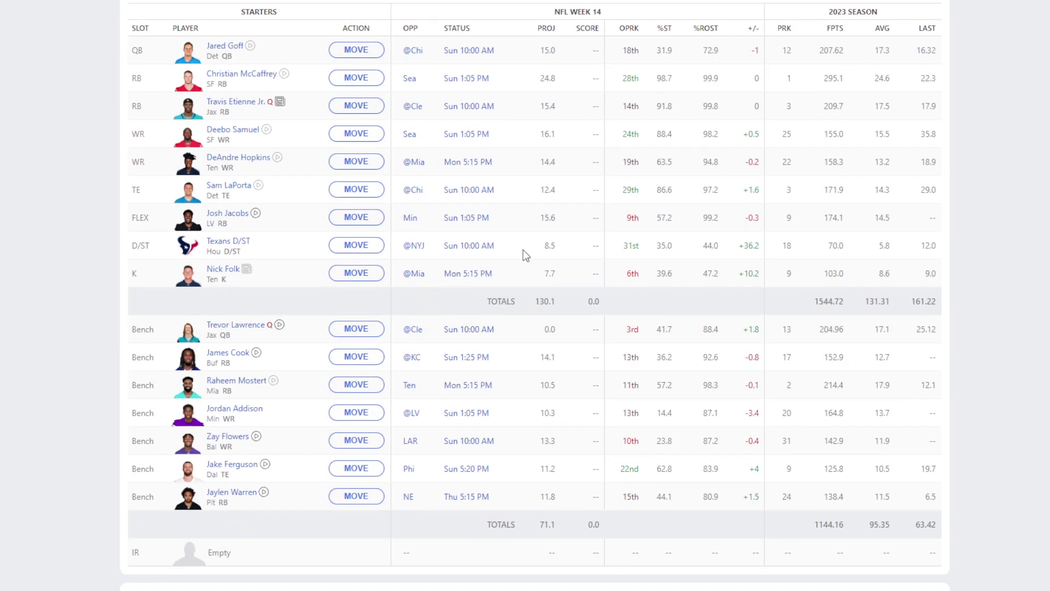
{"action": "scroll", "coordinate": [542, 263], "scroll_direction": "up", "scroll_amount": 5}
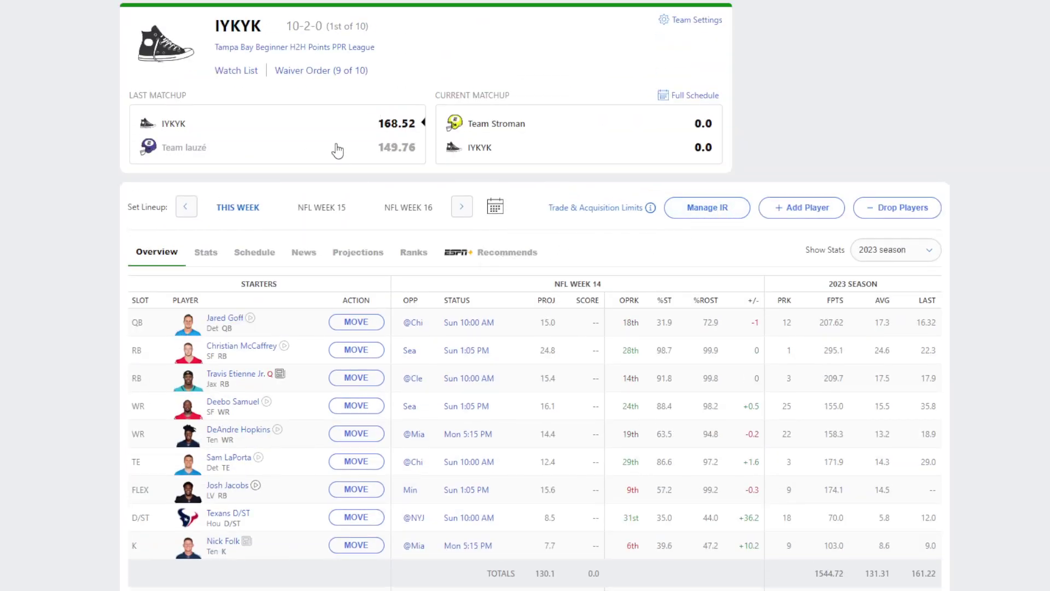
Open the AVENGERS team's roster and view the free agents available in its league.
{"action": "mouse_move", "coordinate": [534, 1]}
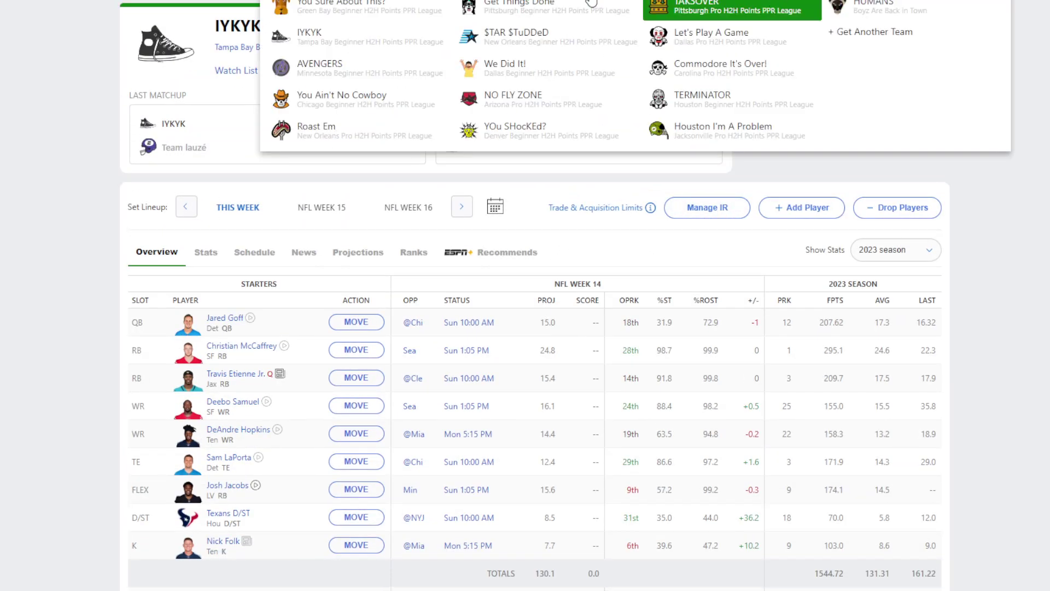
{"action": "left_click", "coordinate": [372, 72]}
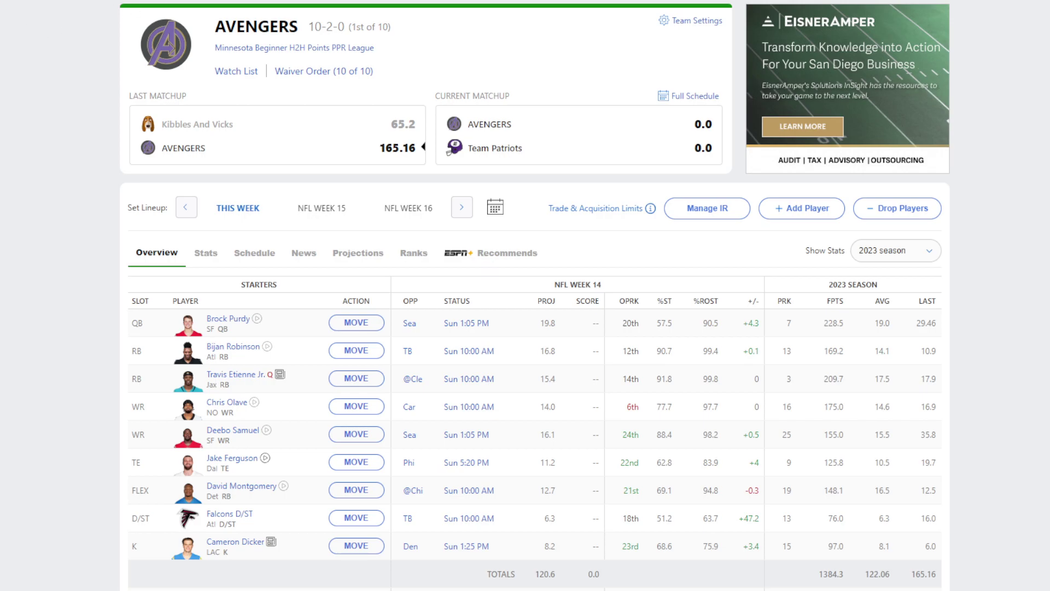
{"action": "left_click", "coordinate": [805, 210]}
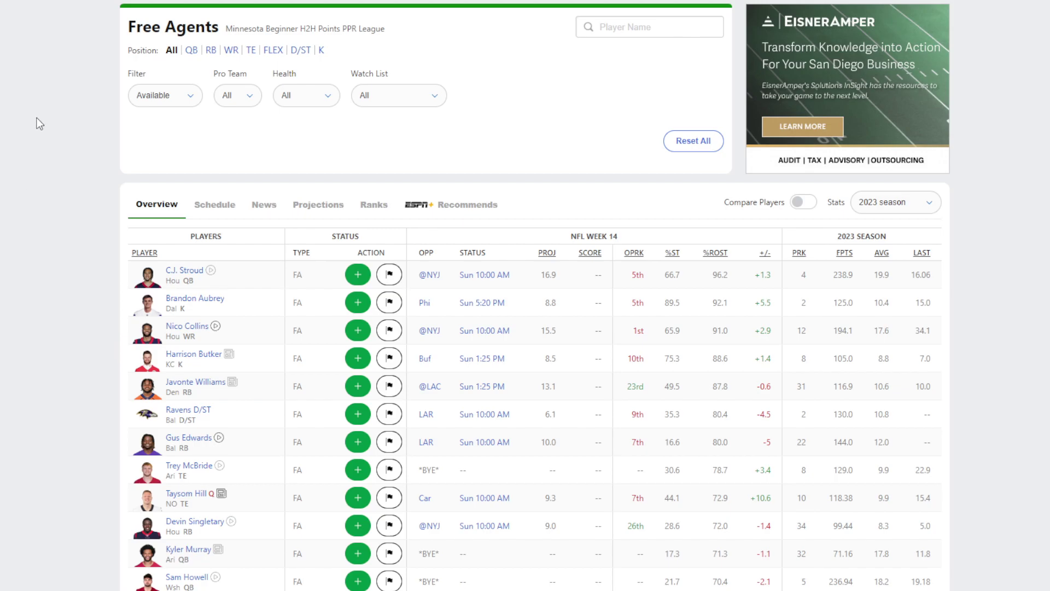
Return to the AVENGERS roster and review its Week 14 starters and bench players.
{"action": "key", "text": "alt+Left"}
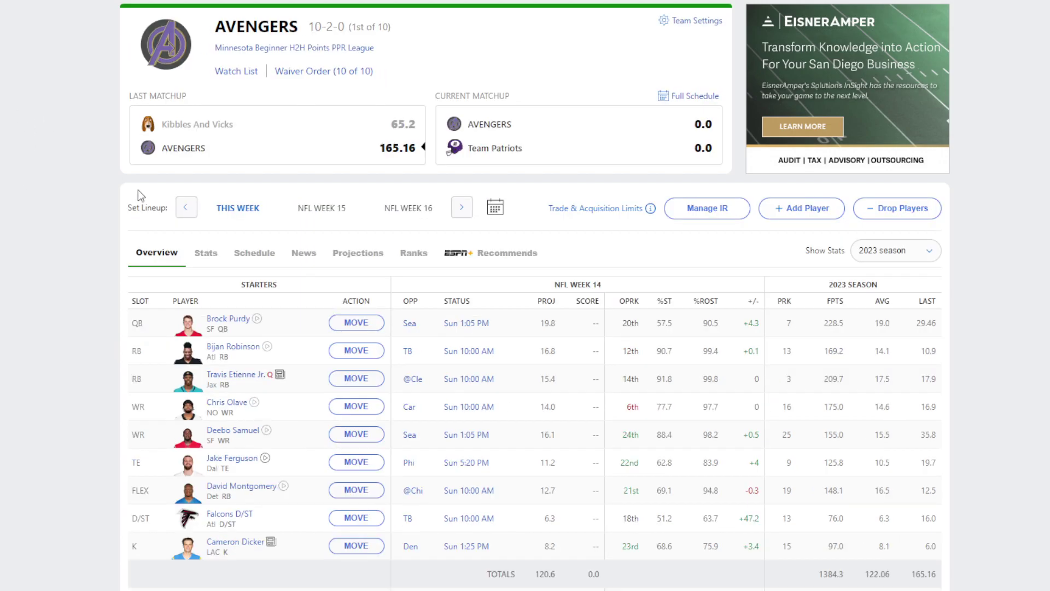
{"action": "scroll", "coordinate": [293, 407], "scroll_direction": "down", "scroll_amount": 4}
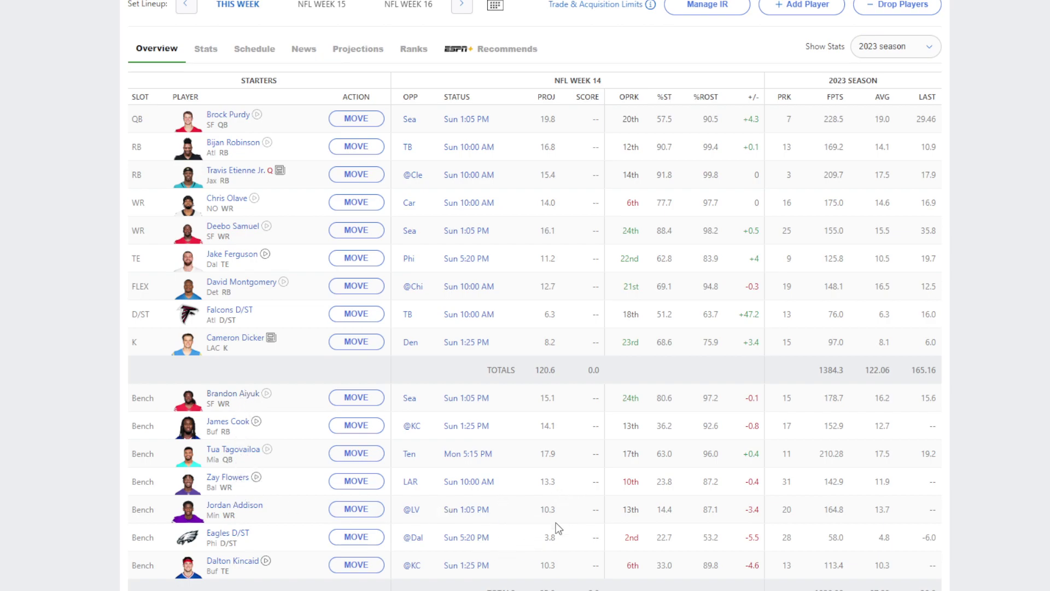
{"action": "scroll", "coordinate": [373, 353], "scroll_direction": "up", "scroll_amount": 4}
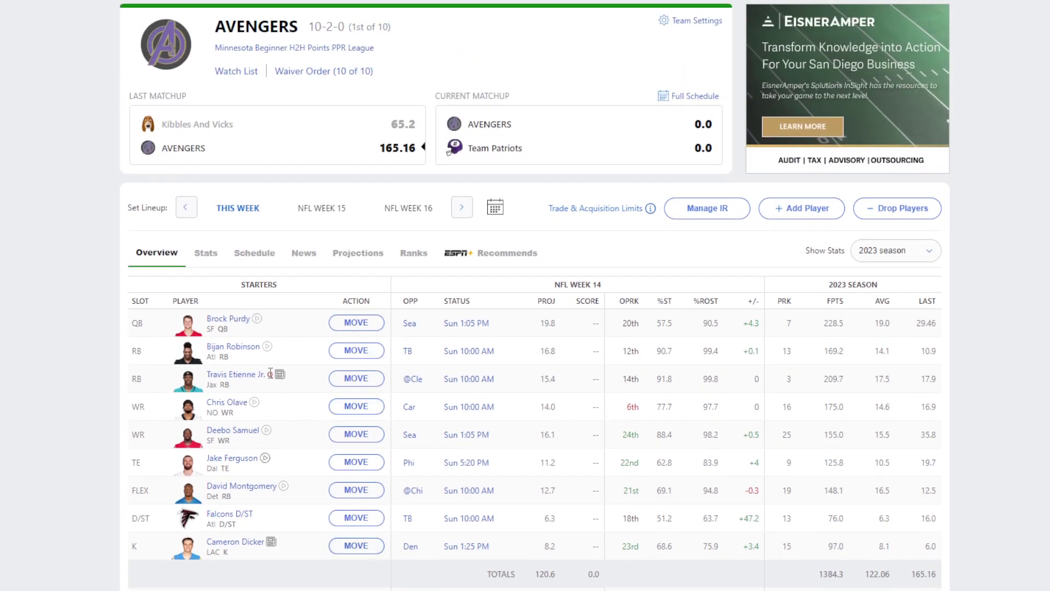
{"action": "scroll", "coordinate": [271, 428], "scroll_direction": "down", "scroll_amount": 1}
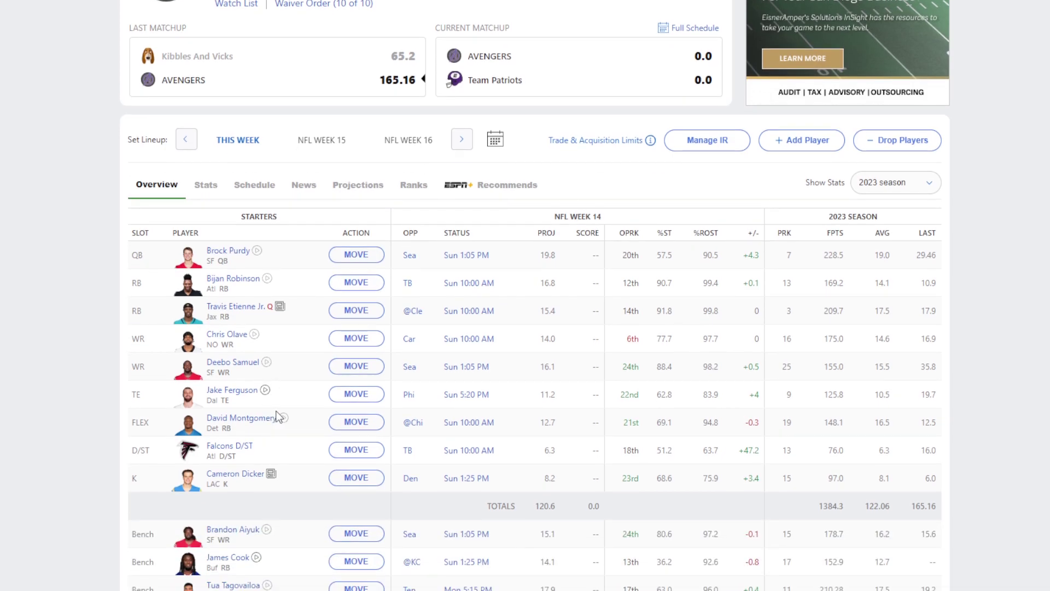
{"action": "scroll", "coordinate": [279, 417], "scroll_direction": "up", "scroll_amount": 1}
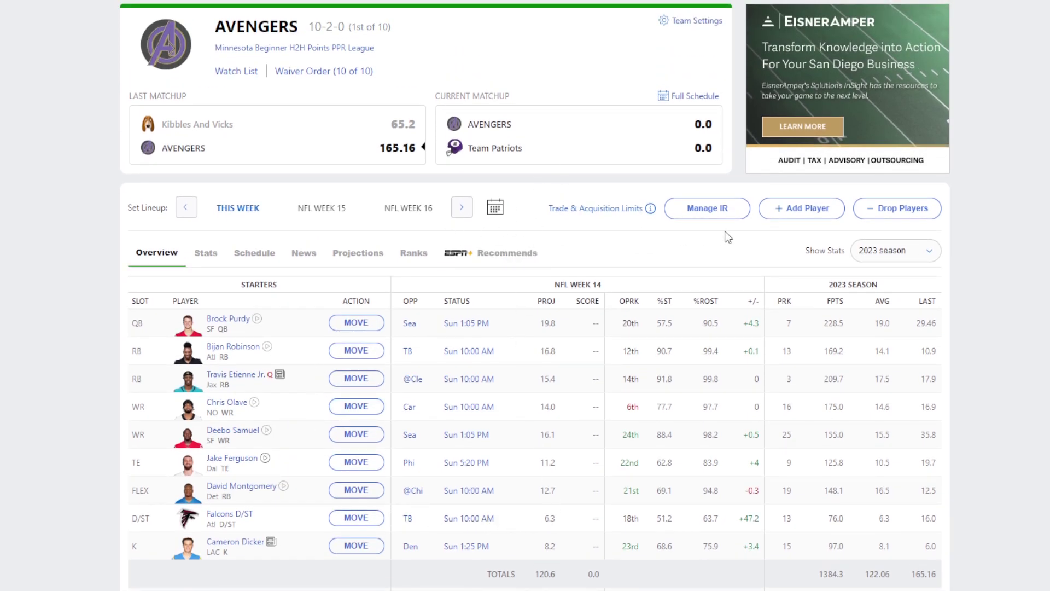
Filter the league's free agents to D/ST and open the Packers D/ST Week 14 outlook.
{"action": "left_click", "coordinate": [803, 212]}
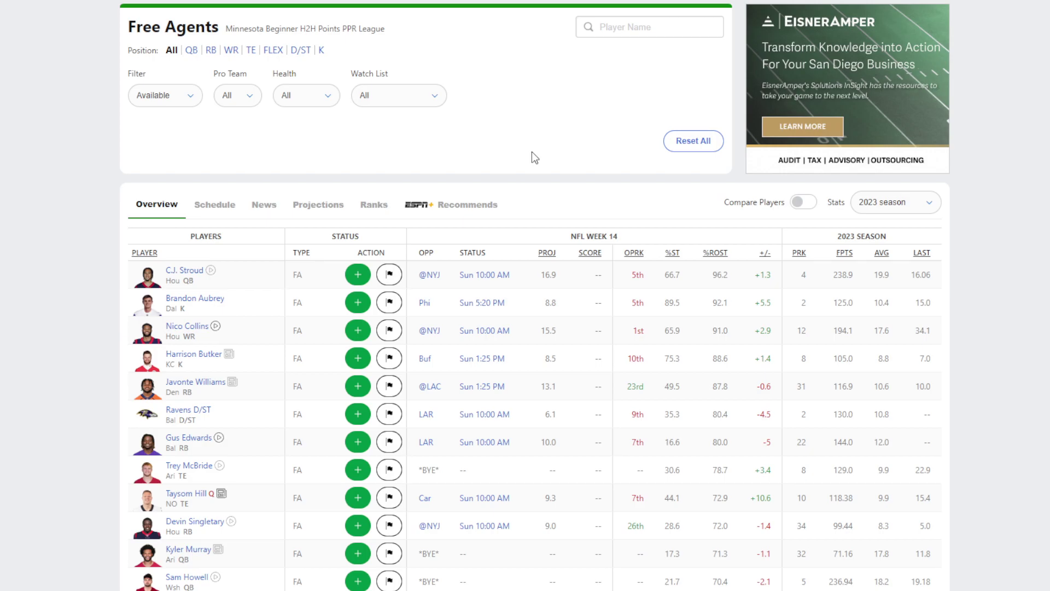
{"action": "left_click", "coordinate": [307, 52]}
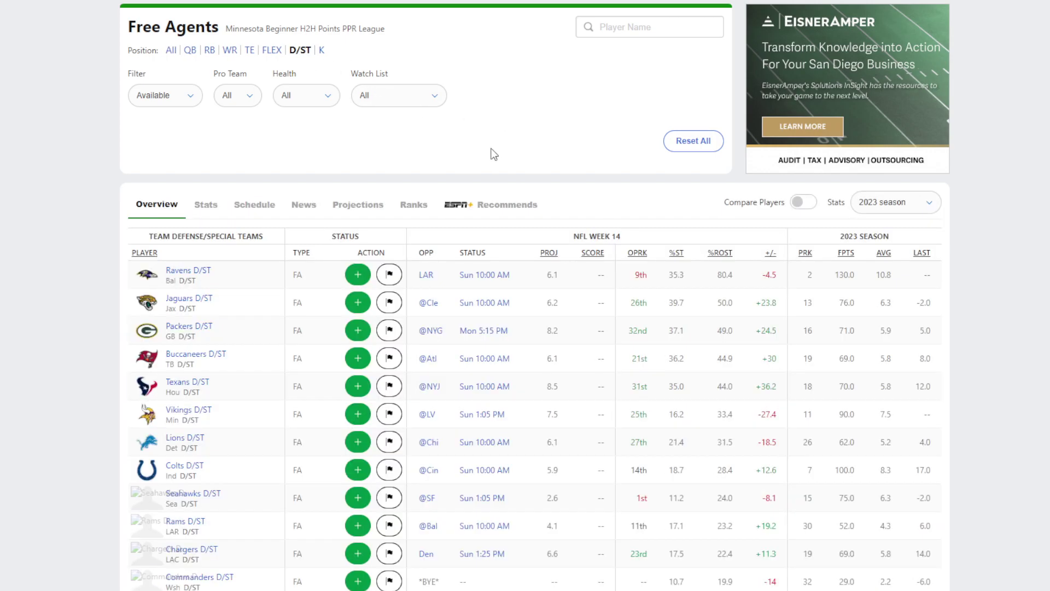
{"action": "left_click", "coordinate": [191, 327]}
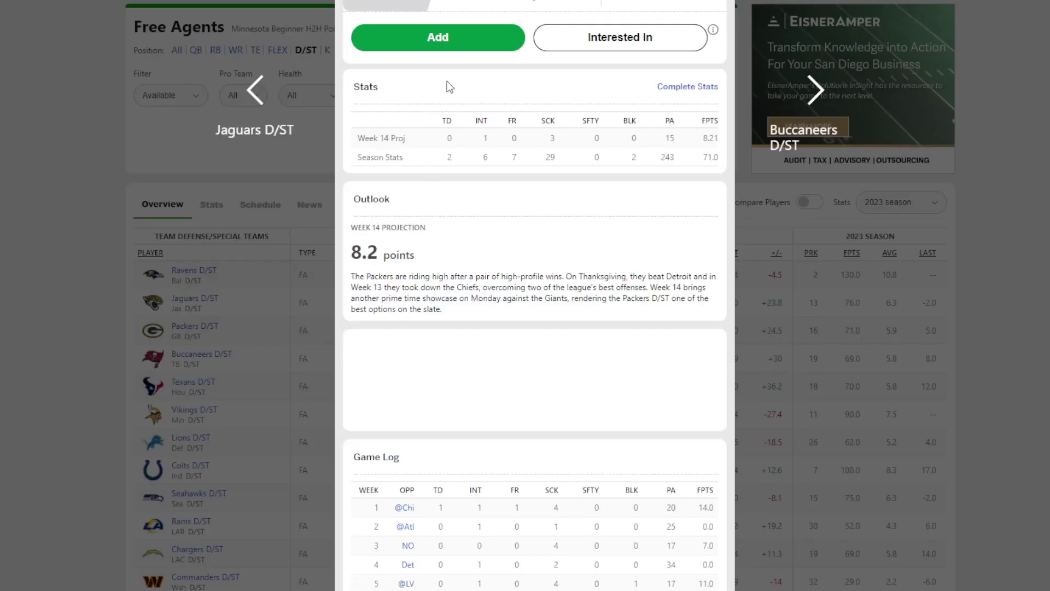
Add Packers D/ST to the AVENGERS, dropping Falcons D/ST, and check the updated roster.
{"action": "key", "text": "Escape"}
{"action": "scroll", "coordinate": [398, 257], "scroll_direction": "down", "scroll_amount": 15}
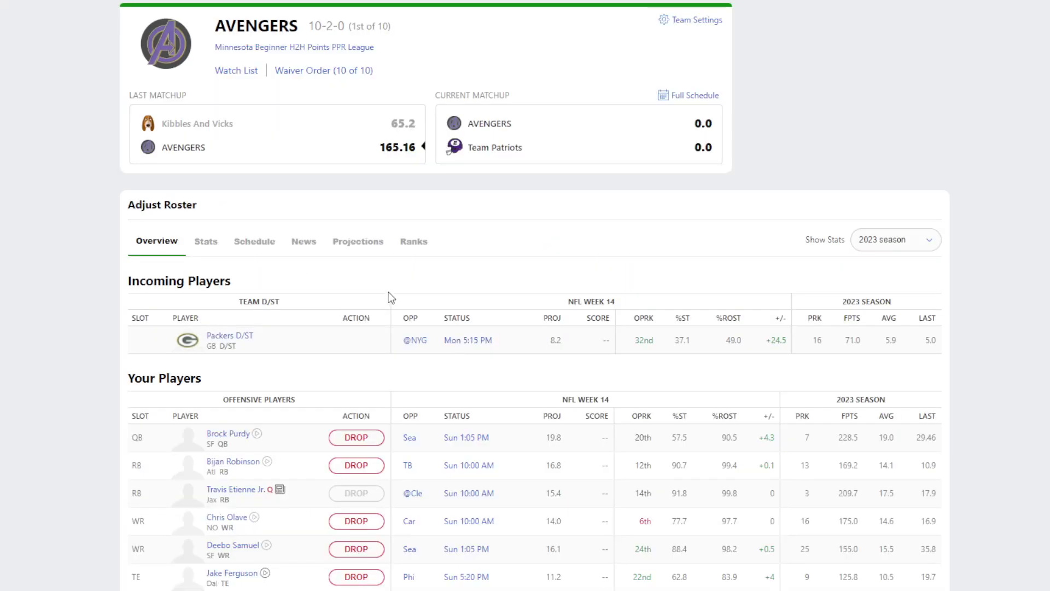
{"action": "scroll", "coordinate": [386, 298], "scroll_direction": "down", "scroll_amount": 9}
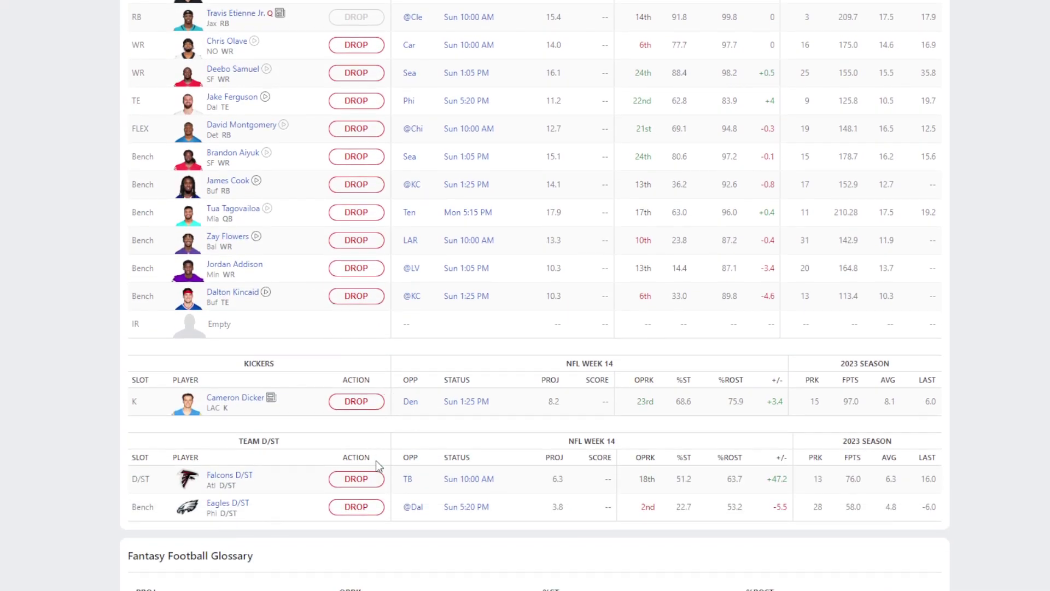
{"action": "left_click", "coordinate": [356, 479]}
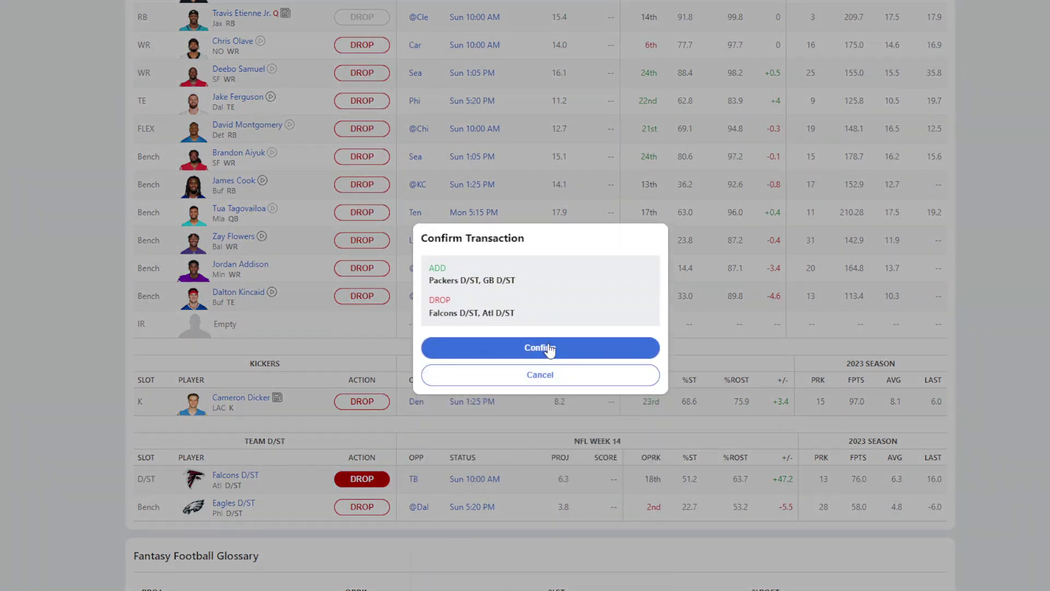
{"action": "left_click", "coordinate": [547, 349]}
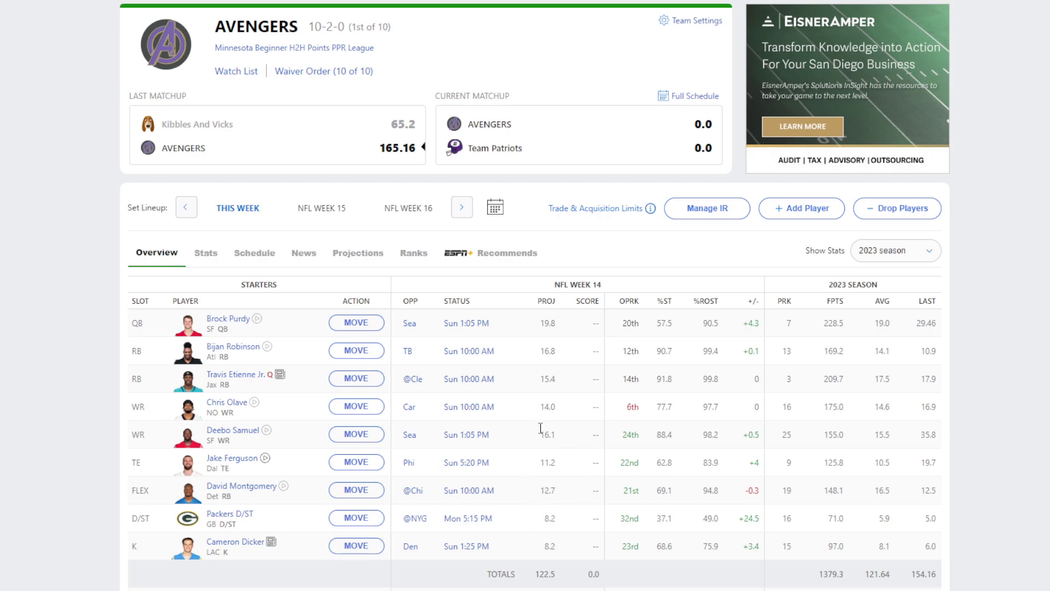
{"action": "scroll", "coordinate": [523, 480], "scroll_direction": "down", "scroll_amount": 5}
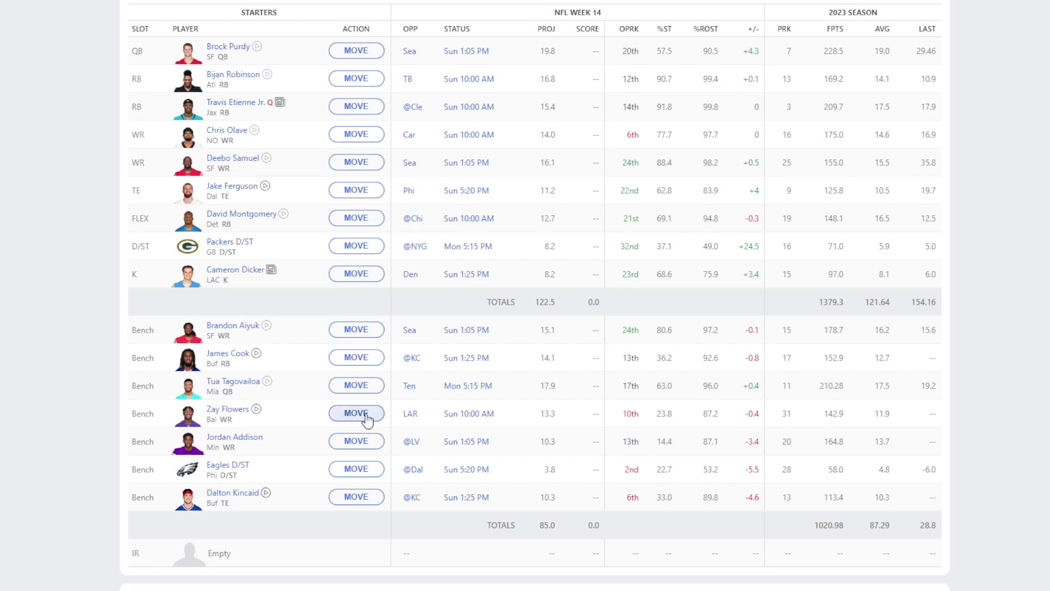
{"action": "scroll", "coordinate": [511, 363], "scroll_direction": "up", "scroll_amount": 5}
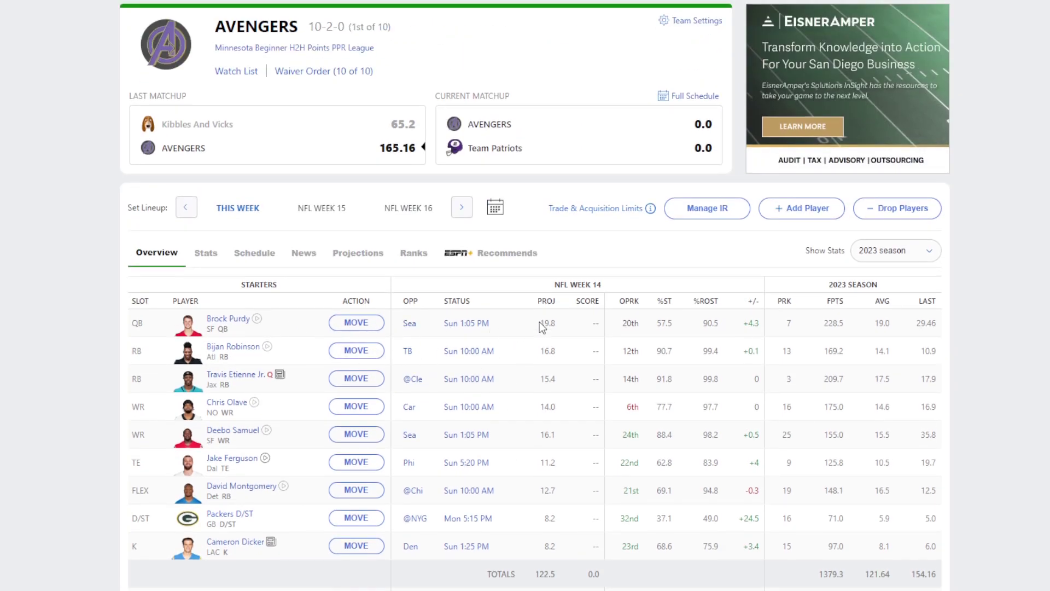
Compare the game logs of David Montgomery and James Cook for the FLEX slot.
{"action": "scroll", "coordinate": [290, 339], "scroll_direction": "down", "scroll_amount": 3}
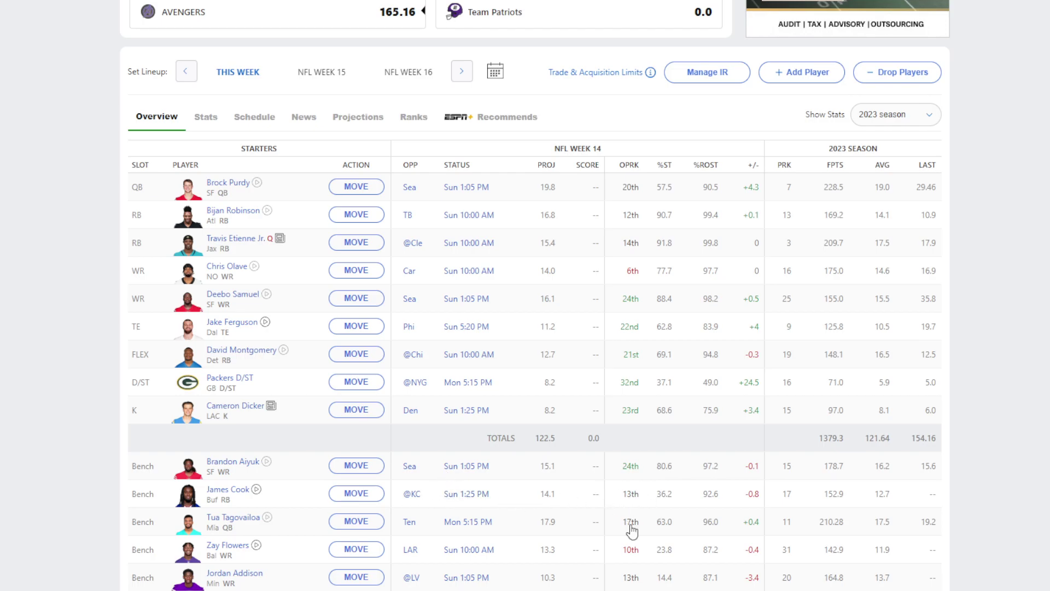
{"action": "left_click", "coordinate": [248, 350]}
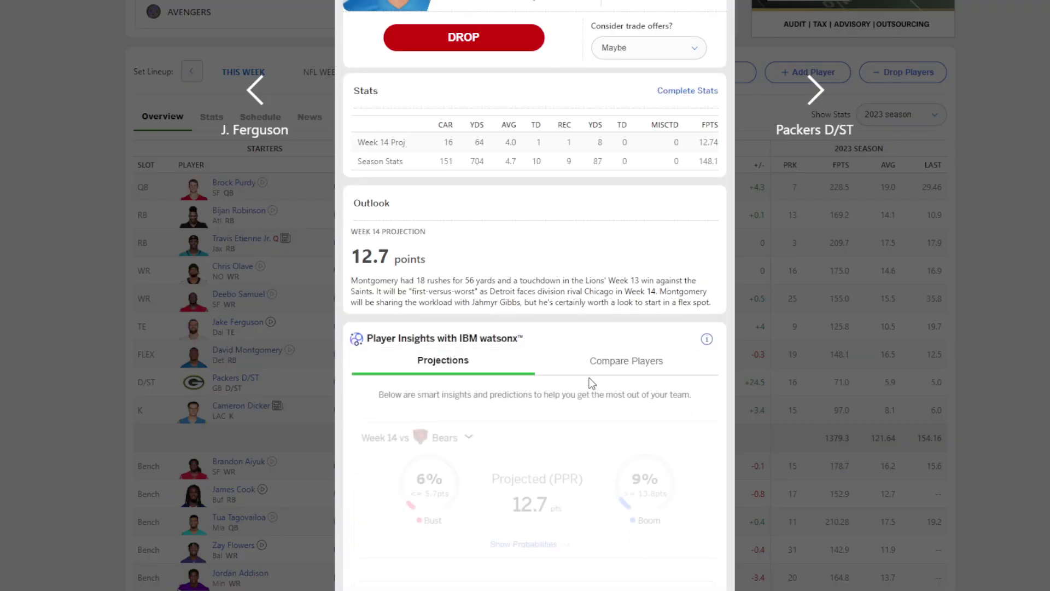
{"action": "scroll", "coordinate": [550, 487], "scroll_direction": "down", "scroll_amount": 10}
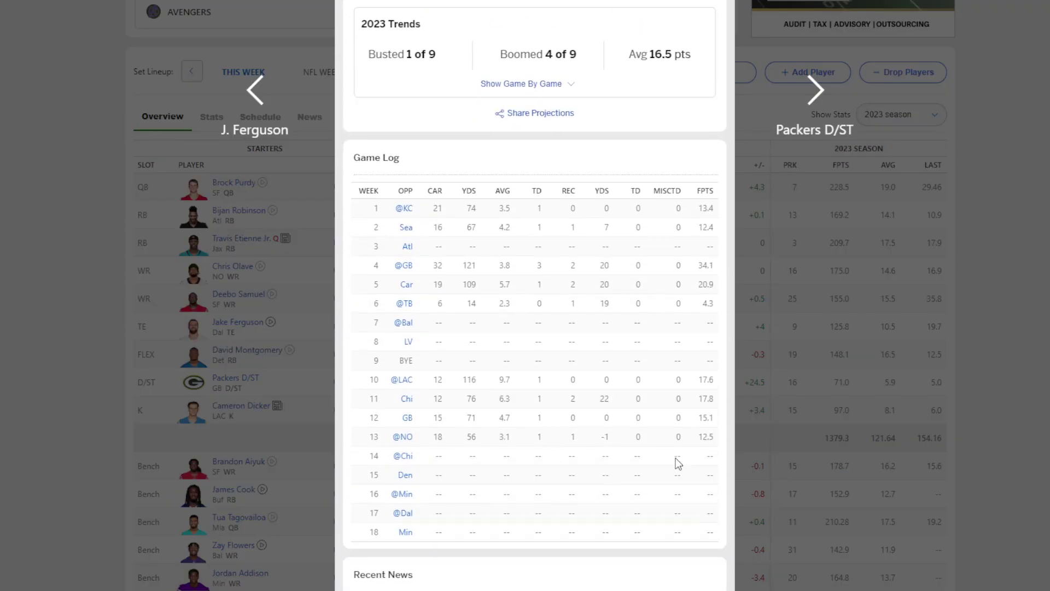
{"action": "left_click", "coordinate": [779, 393]}
{"action": "left_click", "coordinate": [237, 489]}
{"action": "scroll", "coordinate": [557, 487], "scroll_direction": "down", "scroll_amount": 15}
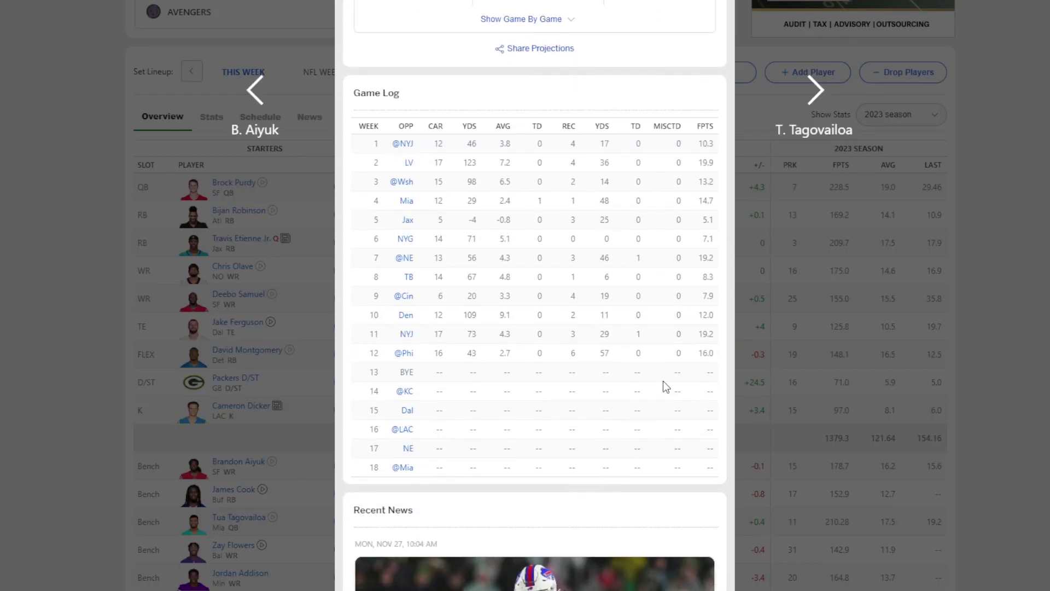
{"action": "left_click", "coordinate": [811, 340]}
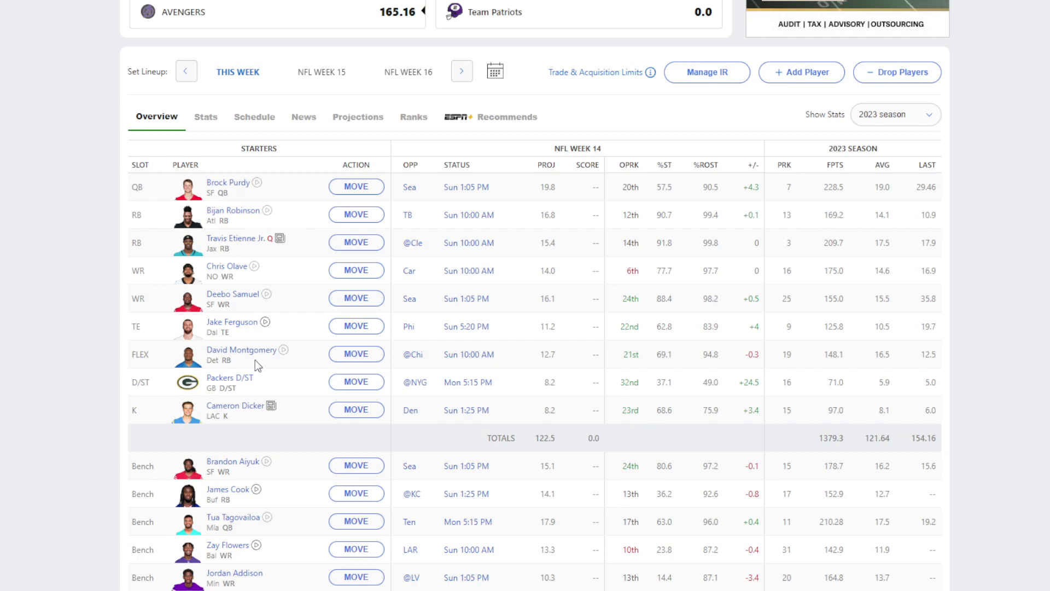
Read Bijan Robinson's Week 14 projection, 2023 trends and game log.
{"action": "left_click", "coordinate": [228, 214]}
{"action": "scroll", "coordinate": [504, 402], "scroll_direction": "down", "scroll_amount": 5}
{"action": "scroll", "coordinate": [517, 405], "scroll_direction": "down", "scroll_amount": 7}
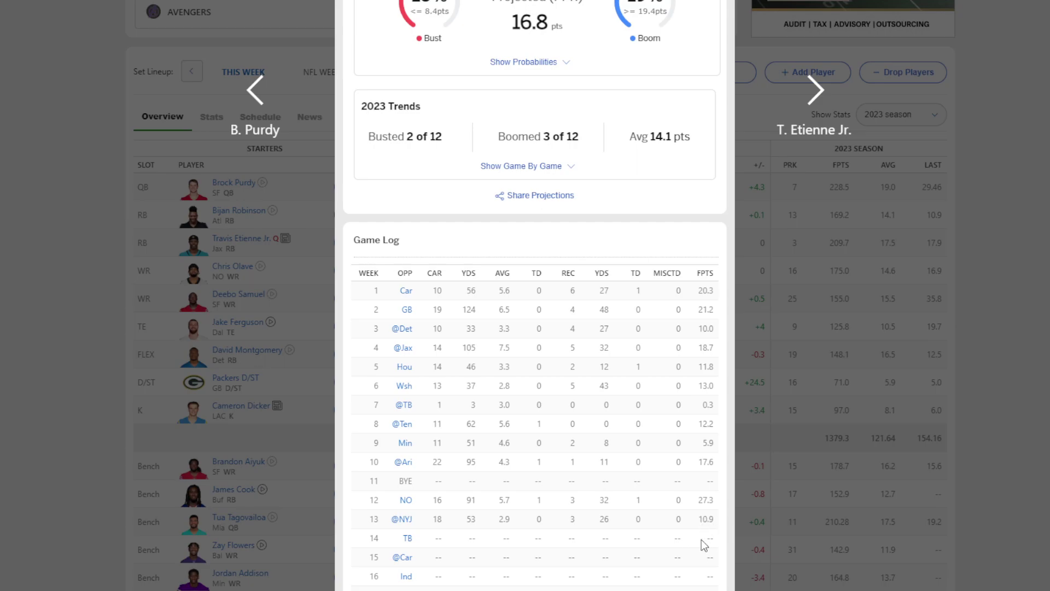
{"action": "left_click", "coordinate": [790, 491]}
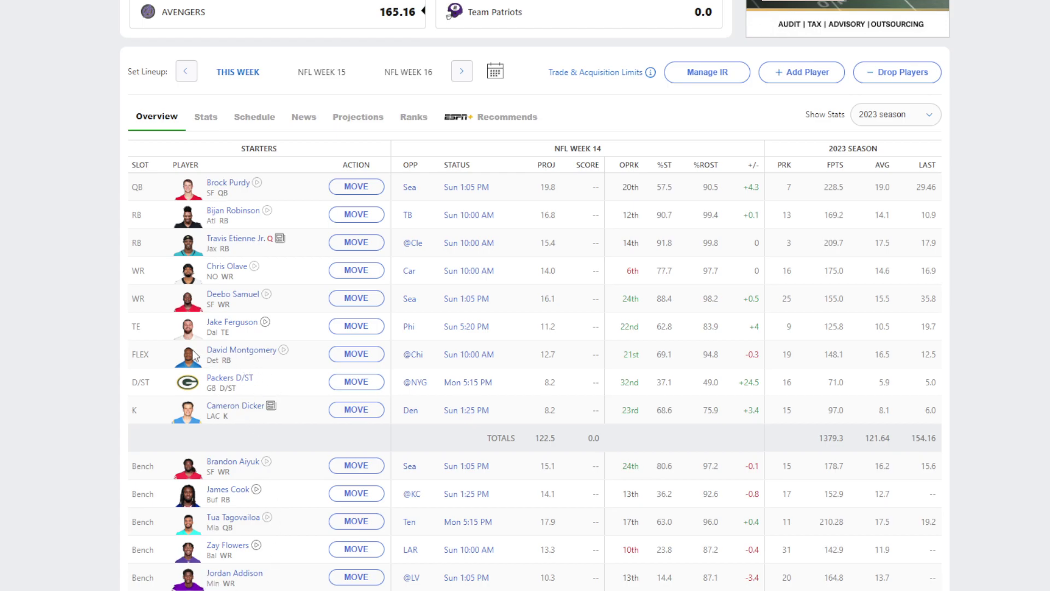
{"action": "scroll", "coordinate": [195, 361], "scroll_direction": "up", "scroll_amount": 3}
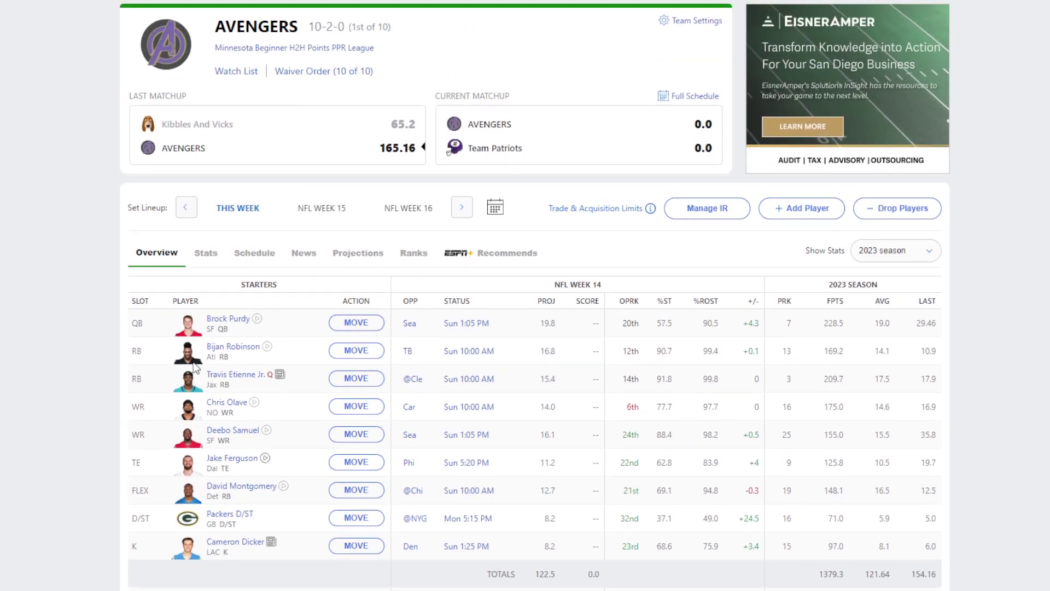
{"action": "scroll", "coordinate": [59, 422], "scroll_direction": "down", "scroll_amount": 3}
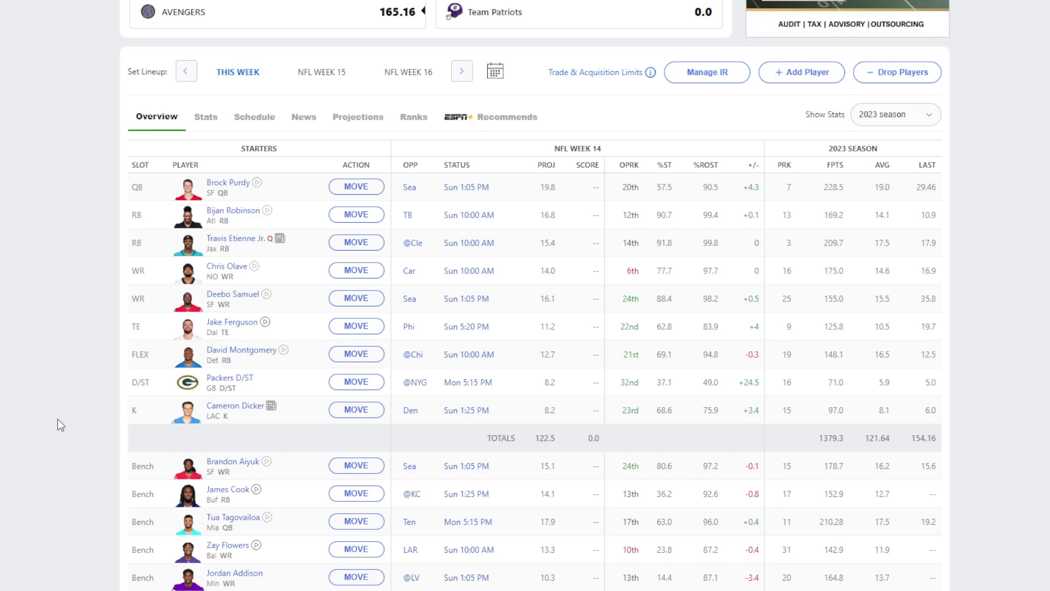
{"action": "scroll", "coordinate": [61, 384], "scroll_direction": "up", "scroll_amount": 3}
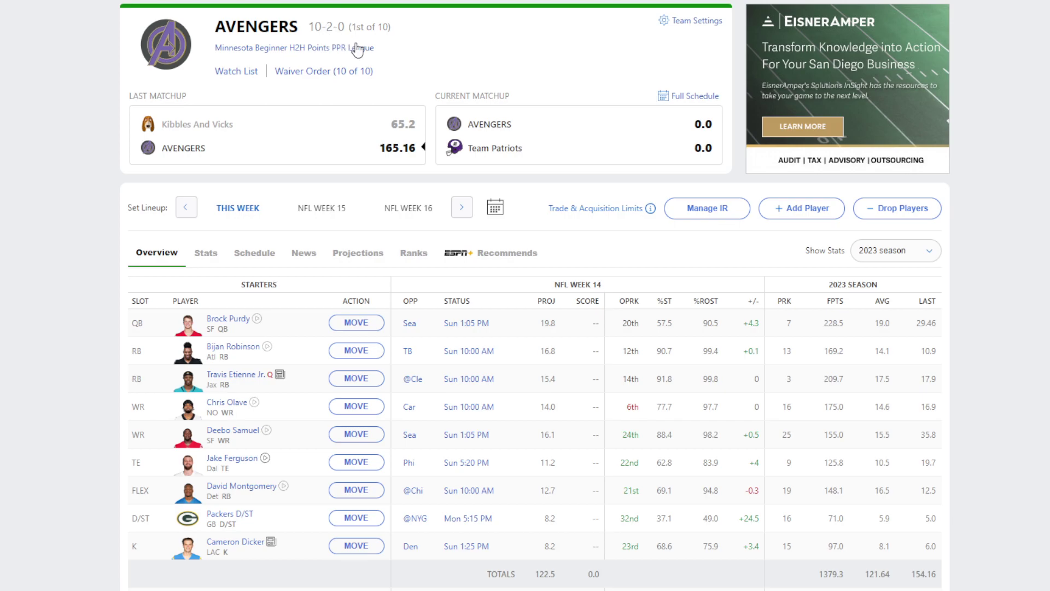
{"action": "scroll", "coordinate": [143, 238], "scroll_direction": "down", "scroll_amount": 4}
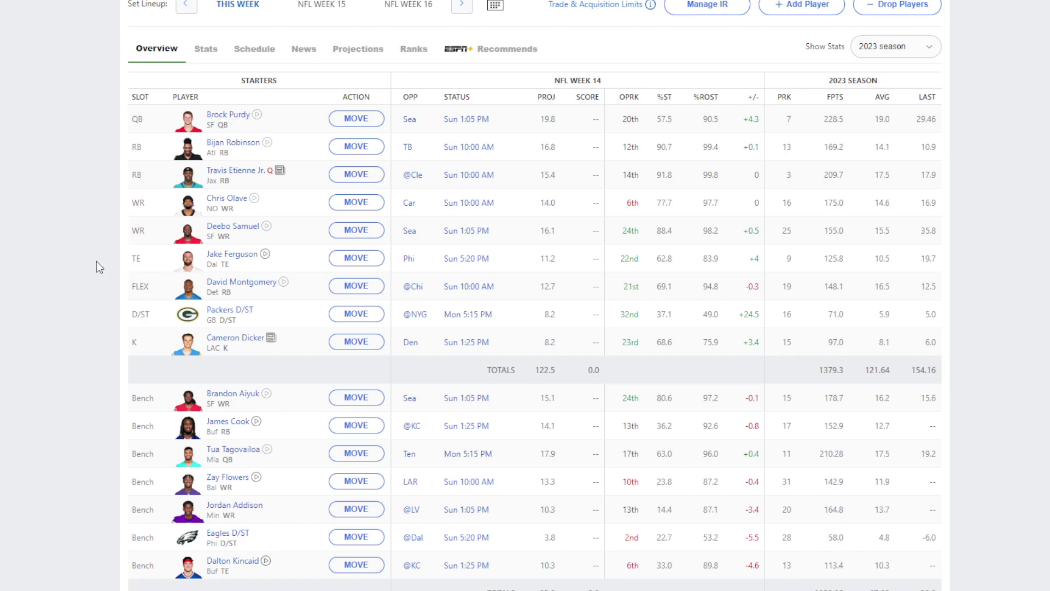
{"action": "scroll", "coordinate": [24, 232], "scroll_direction": "up", "scroll_amount": 4}
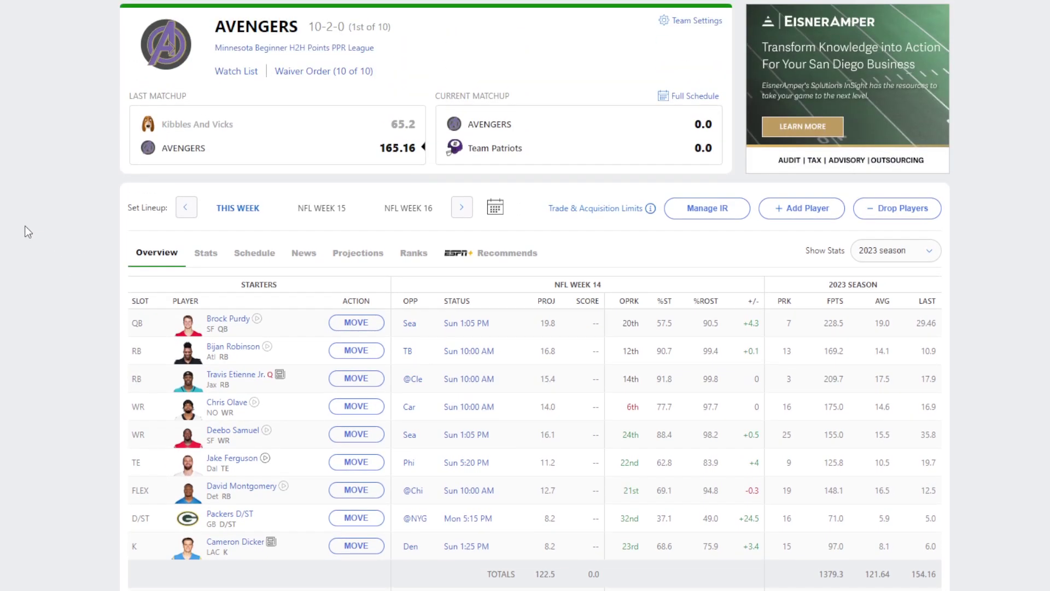
Open the AVENGERS' current matchup against Team Patriots and read Jaylen Warren's trends and game log.
{"action": "left_click", "coordinate": [545, 137]}
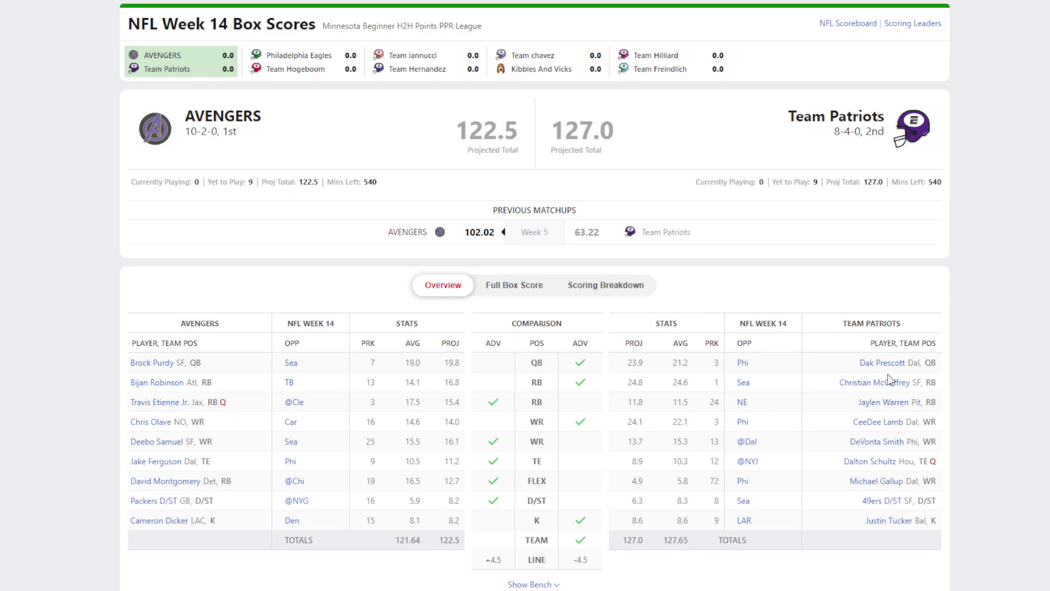
{"action": "left_click", "coordinate": [892, 403]}
{"action": "scroll", "coordinate": [711, 392], "scroll_direction": "down", "scroll_amount": 15}
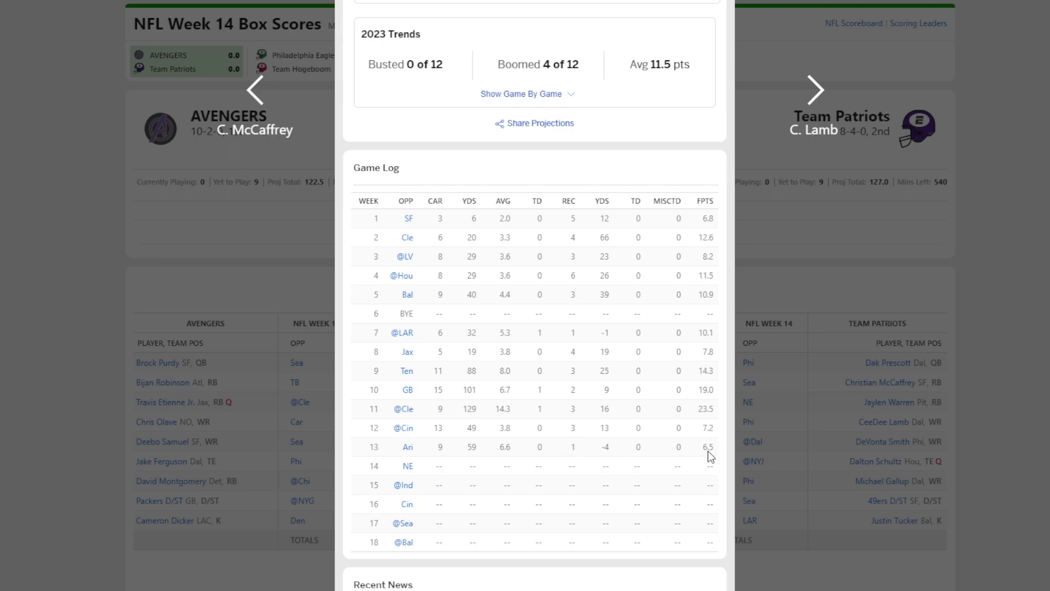
{"action": "left_click", "coordinate": [990, 425]}
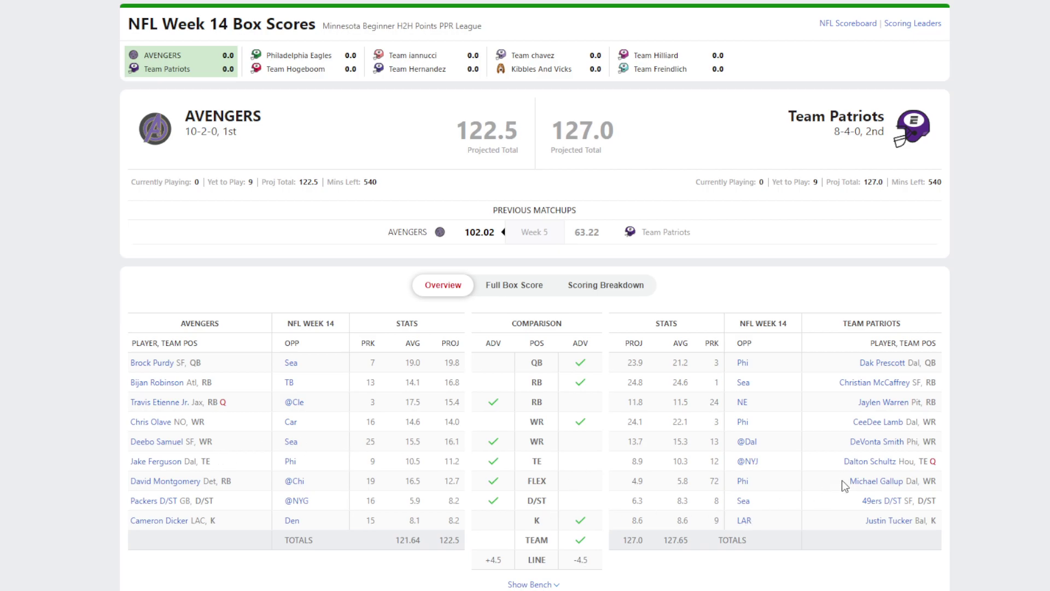
Read Dalton Schultz's Week 14 outlook, player insights and game log from the Team Patriots lineup.
{"action": "left_click", "coordinate": [870, 463]}
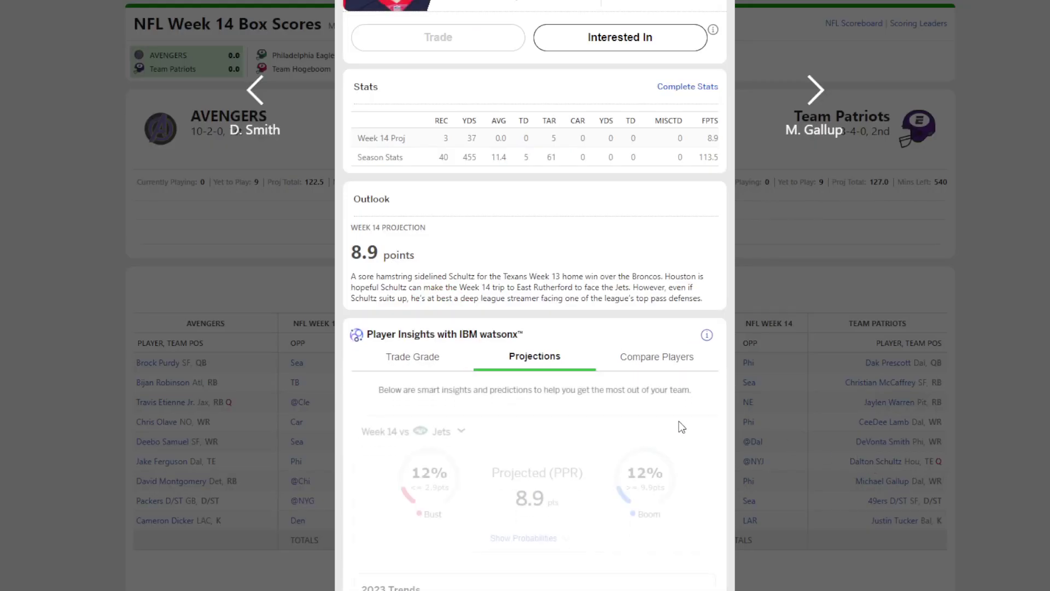
{"action": "scroll", "coordinate": [618, 393], "scroll_direction": "down", "scroll_amount": 3}
{"action": "scroll", "coordinate": [609, 392], "scroll_direction": "down", "scroll_amount": 4}
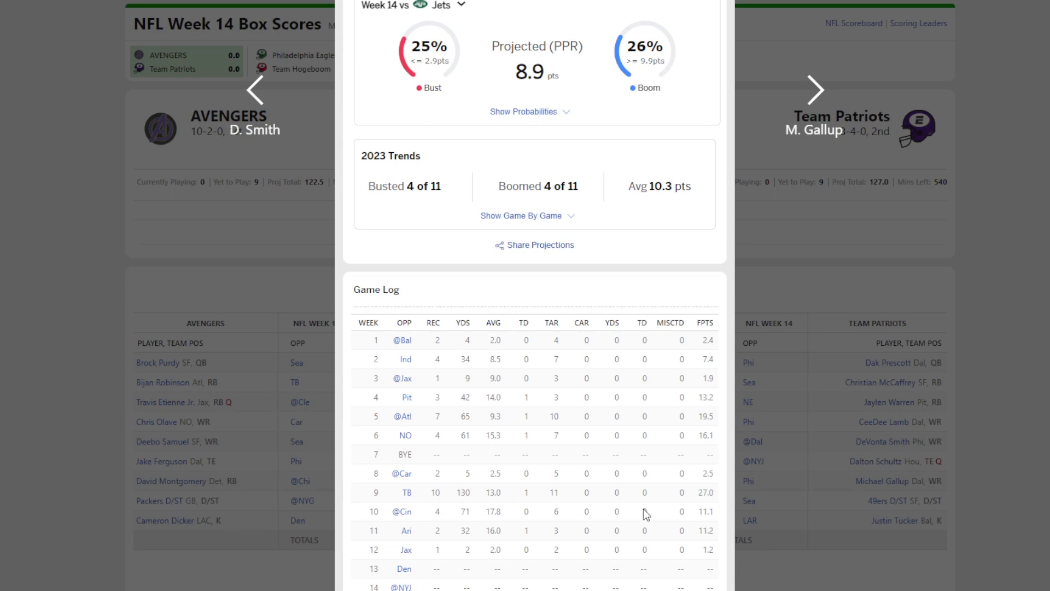
{"action": "scroll", "coordinate": [644, 508], "scroll_direction": "up", "scroll_amount": 7}
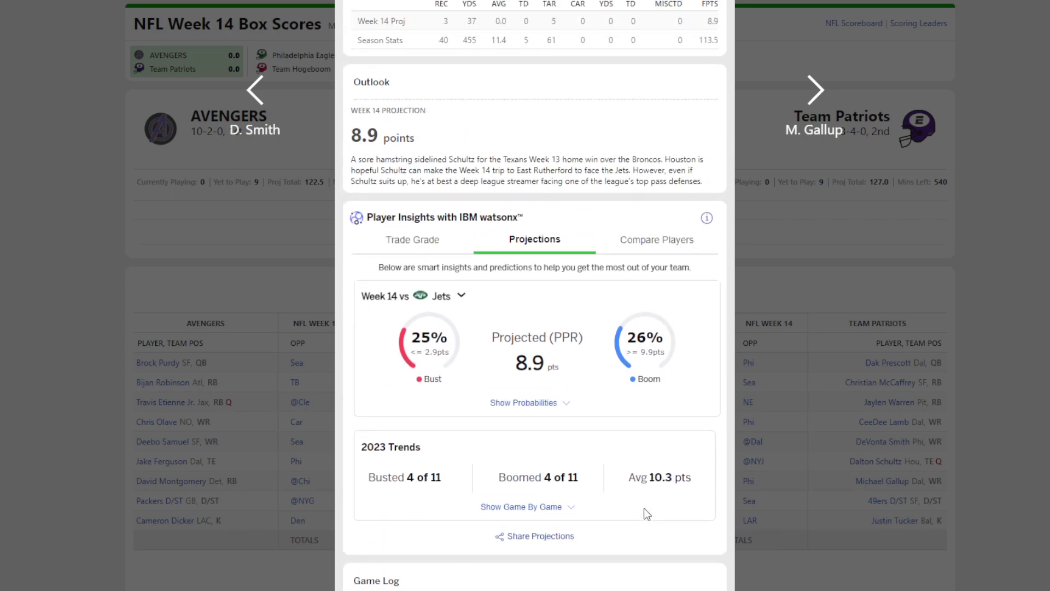
{"action": "scroll", "coordinate": [644, 510], "scroll_direction": "down", "scroll_amount": 6}
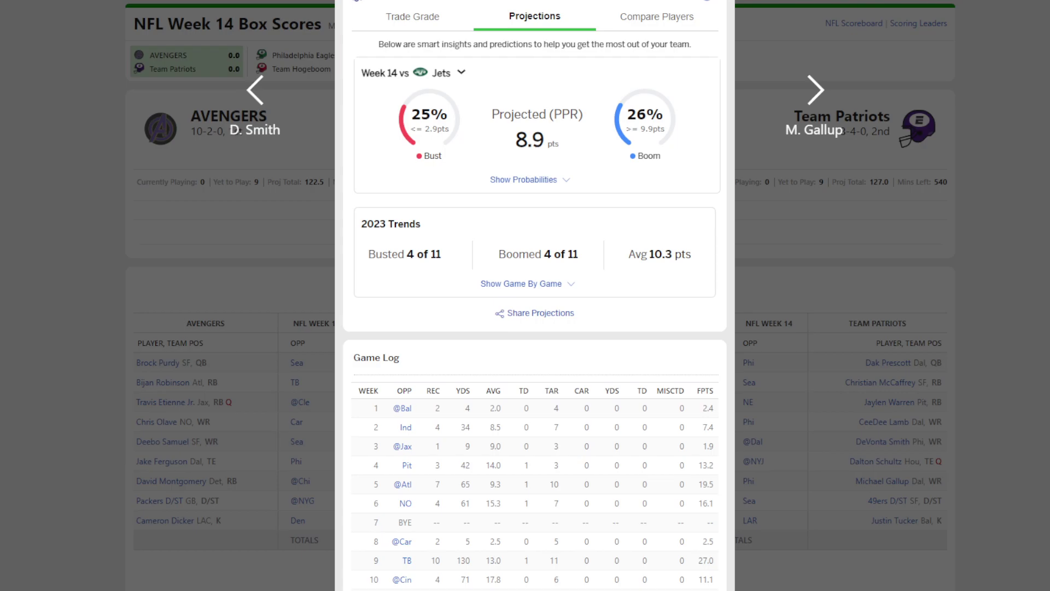
{"action": "key", "text": "Escape"}
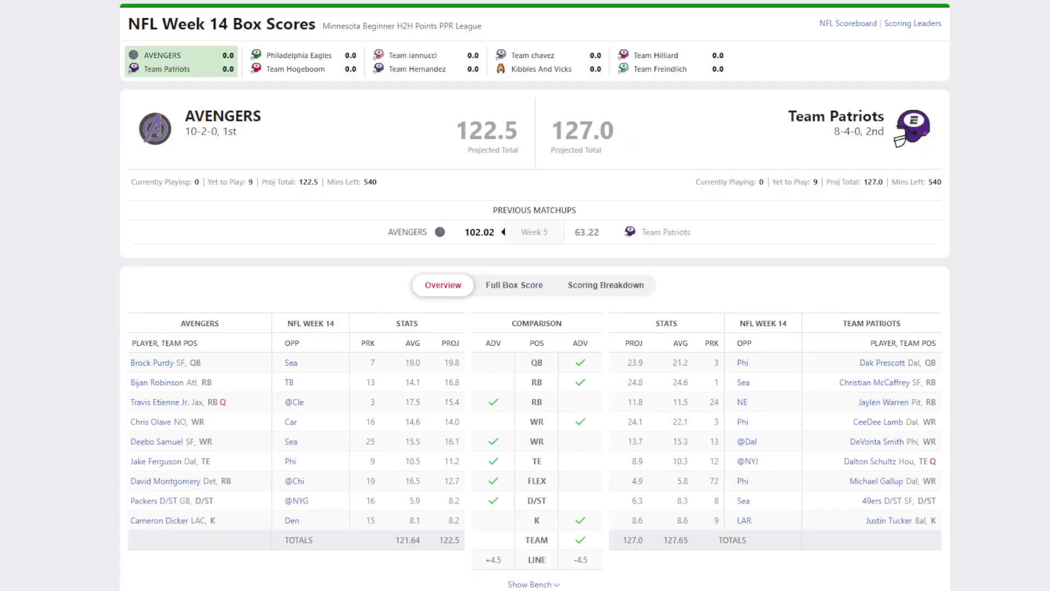
{"action": "left_click", "coordinate": [881, 460]}
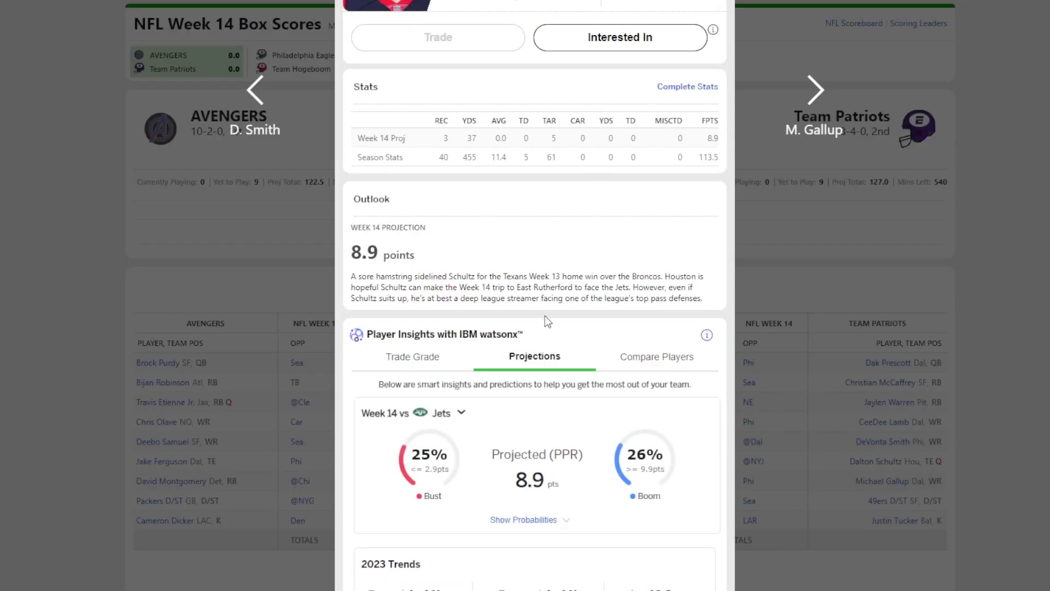
Finish reading Dalton Schultz's Week 14 outlook and check Michael Gallup's 2023 trends and game log.
{"action": "scroll", "coordinate": [474, 238], "scroll_direction": "down", "scroll_amount": 2}
{"action": "scroll", "coordinate": [464, 168], "scroll_direction": "up", "scroll_amount": 1}
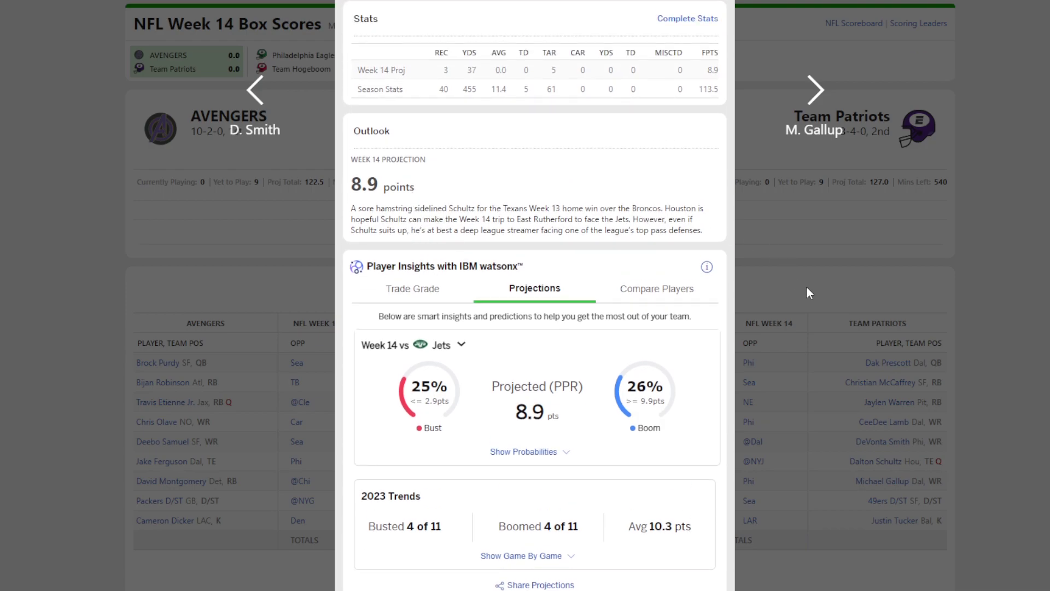
{"action": "left_click", "coordinate": [848, 325]}
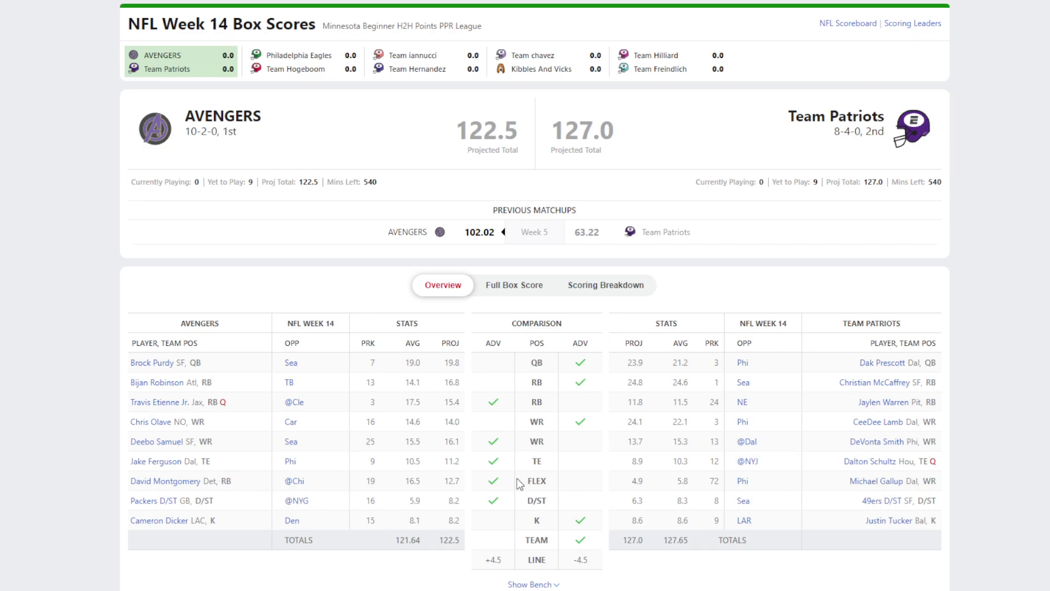
{"action": "left_click", "coordinate": [857, 482]}
{"action": "scroll", "coordinate": [635, 389], "scroll_direction": "down", "scroll_amount": 6}
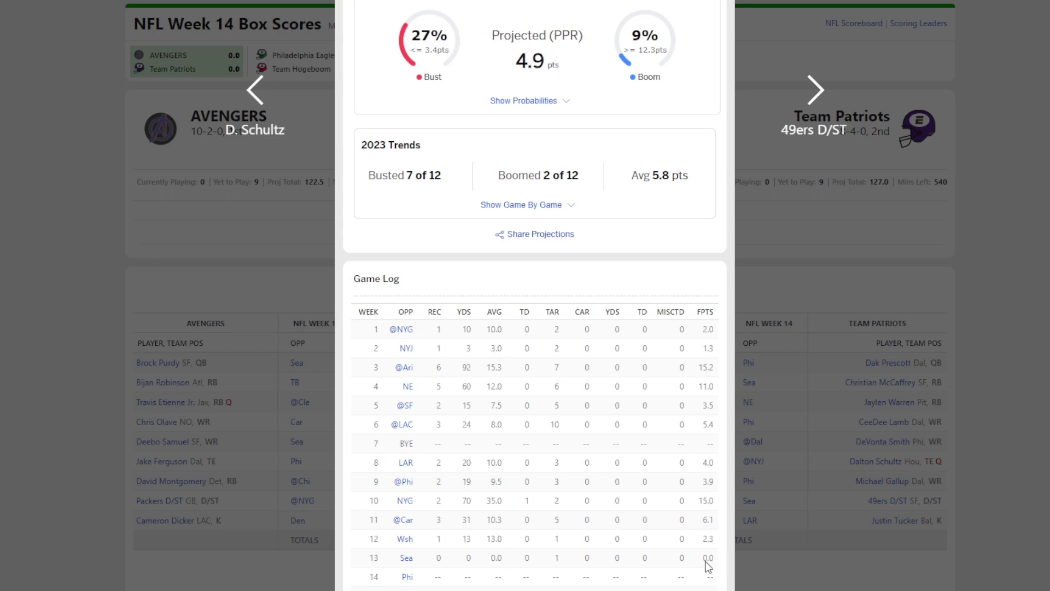
{"action": "left_click", "coordinate": [991, 464]}
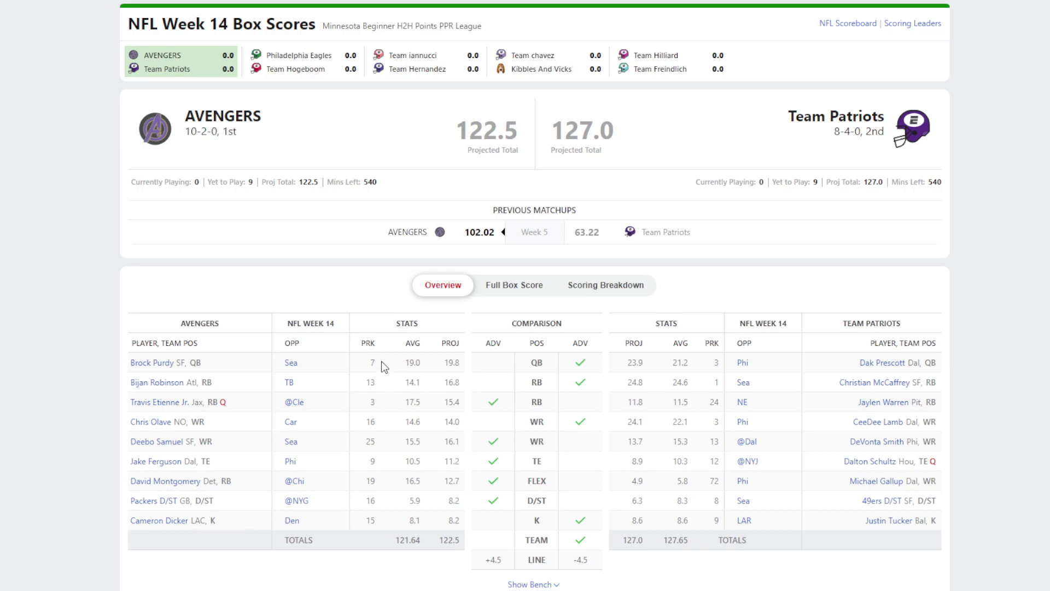
Compare the AVENGERS and Team Patriots Week 14 lineups position by position and return to the AVENGERS roster.
{"action": "scroll", "coordinate": [383, 362], "scroll_direction": "down", "scroll_amount": 3}
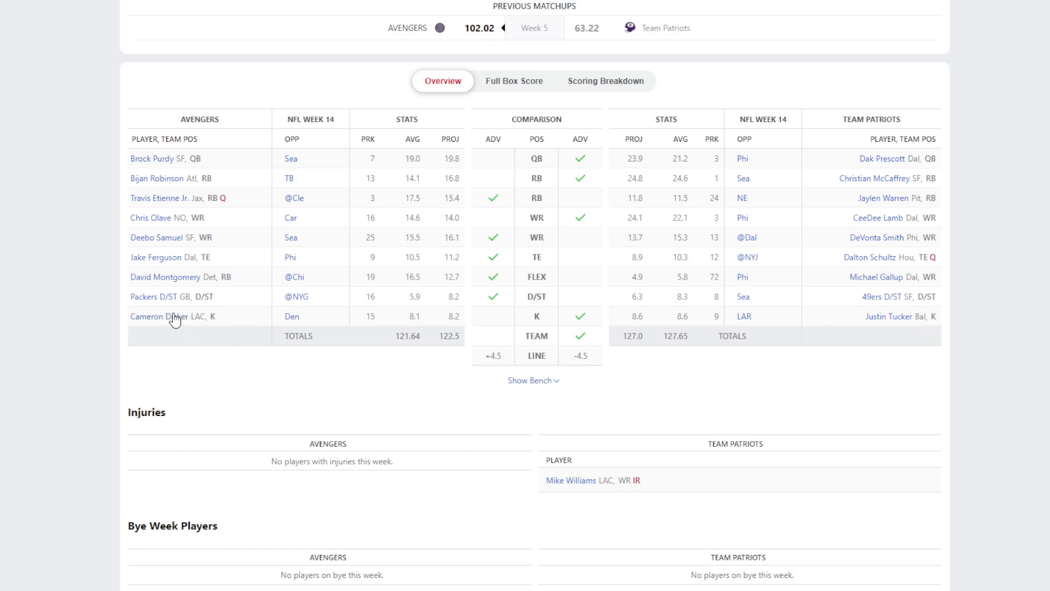
{"action": "scroll", "coordinate": [257, 244], "scroll_direction": "up", "scroll_amount": 3}
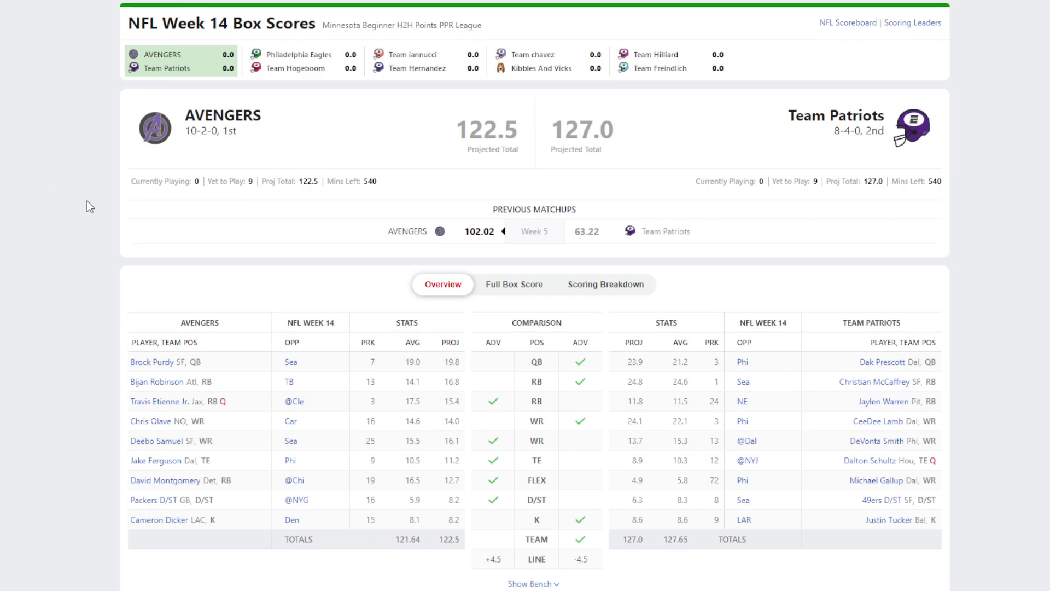
{"action": "scroll", "coordinate": [86, 204], "scroll_direction": "down", "scroll_amount": 4}
{"action": "scroll", "coordinate": [110, 191], "scroll_direction": "up", "scroll_amount": 4}
{"action": "key", "text": "alt+Left"}
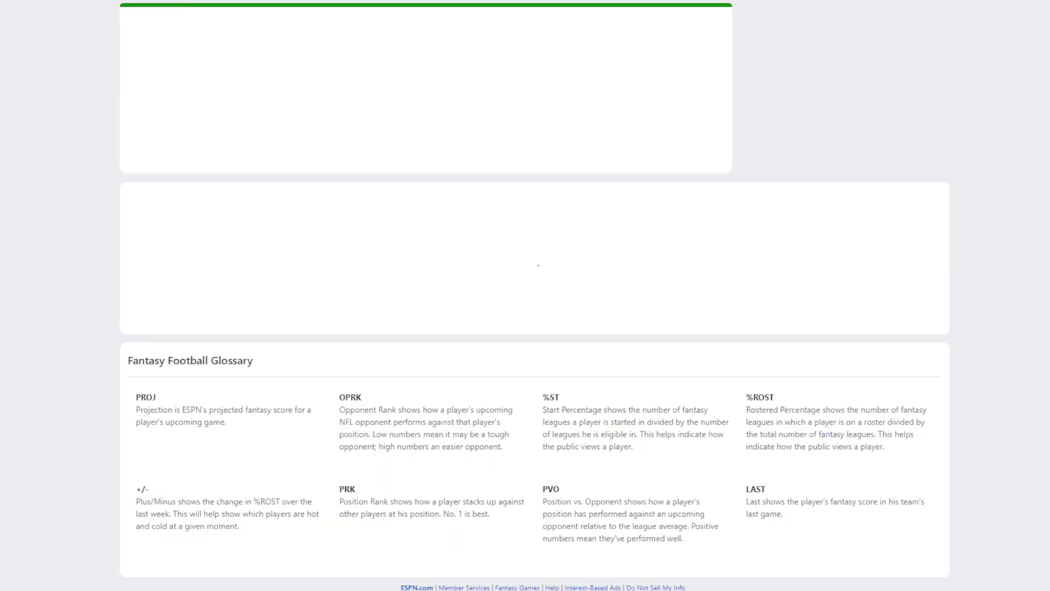
Read kicker Cameron Dicker's Week 14 projection, 2023 trends and game log from the AVENGERS roster.
{"action": "scroll", "coordinate": [28, 49], "scroll_direction": "down", "scroll_amount": 5}
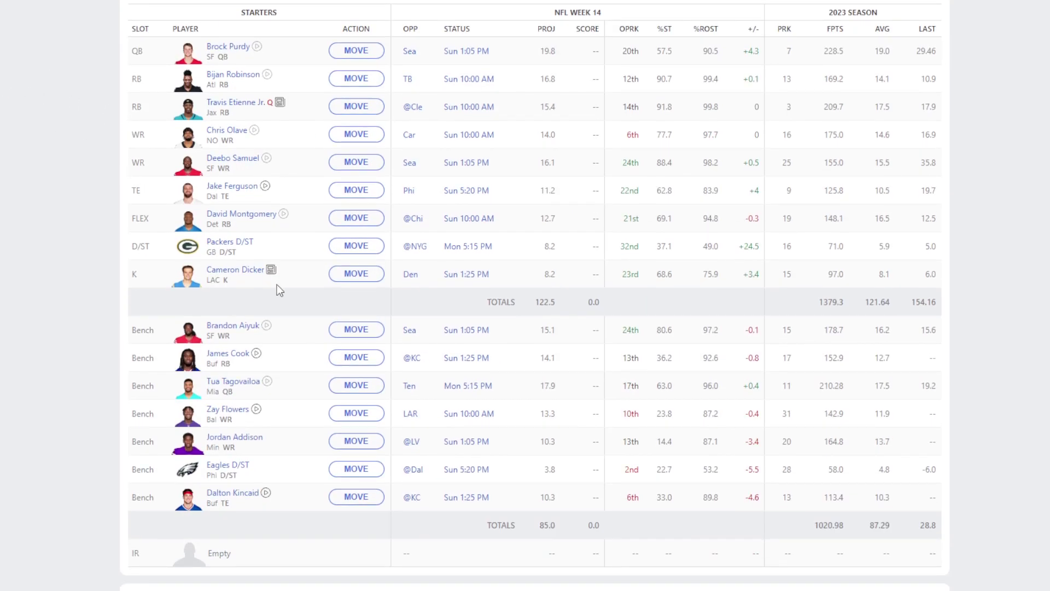
{"action": "left_click", "coordinate": [251, 272]}
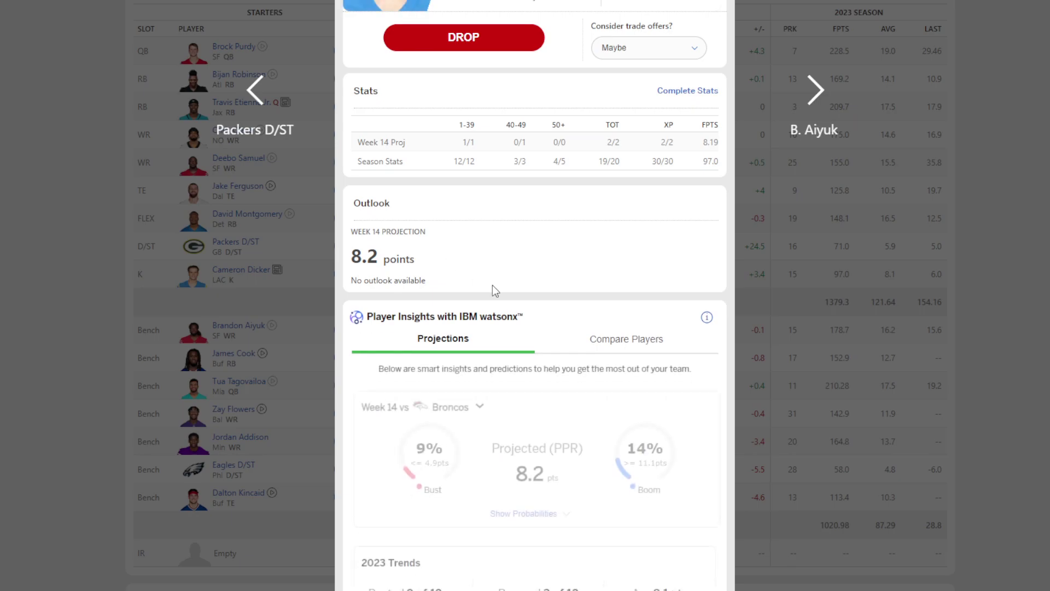
{"action": "scroll", "coordinate": [492, 284], "scroll_direction": "down", "scroll_amount": 5}
{"action": "scroll", "coordinate": [492, 287], "scroll_direction": "down", "scroll_amount": 3}
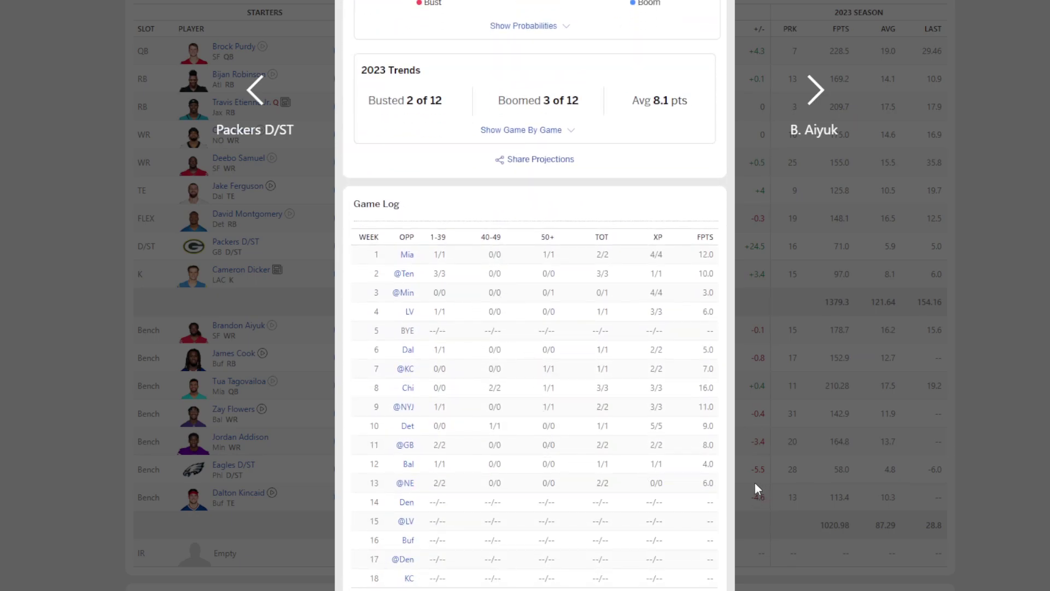
{"action": "left_click", "coordinate": [1026, 434]}
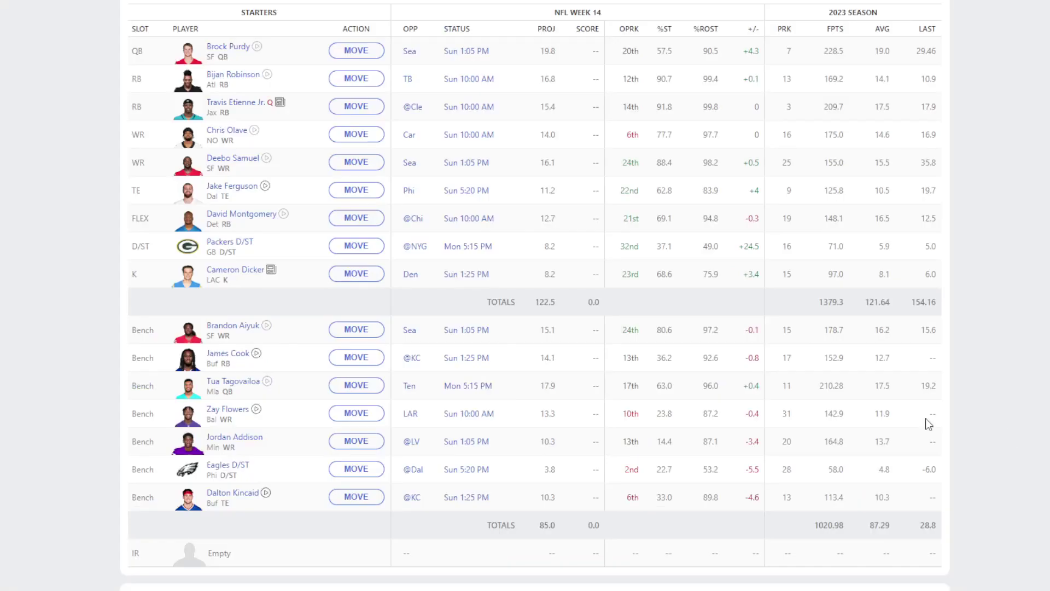
List the available free-agent kickers and read Brandon Aubrey's Week 14 projection, 2023 trends and game log.
{"action": "scroll", "coordinate": [748, 401], "scroll_direction": "up", "scroll_amount": 5}
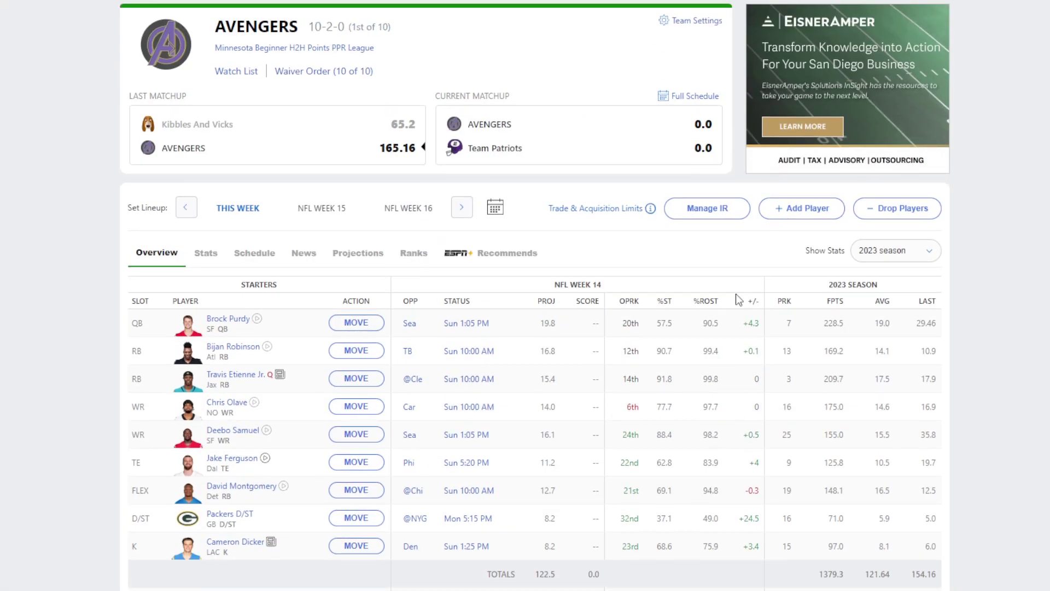
{"action": "left_click", "coordinate": [797, 208]}
{"action": "left_click", "coordinate": [809, 208]}
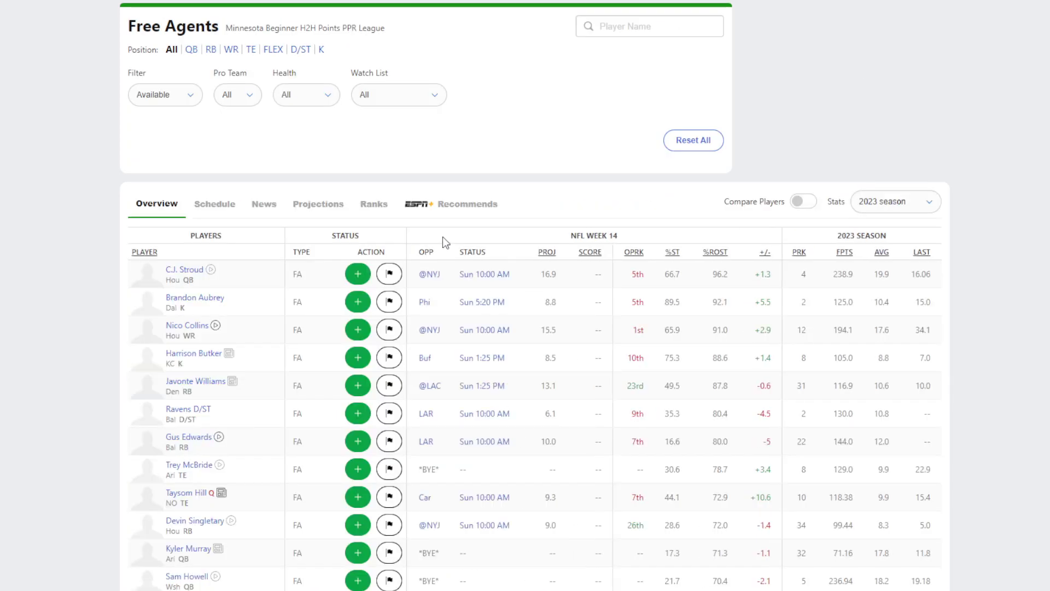
{"action": "left_click", "coordinate": [321, 50]}
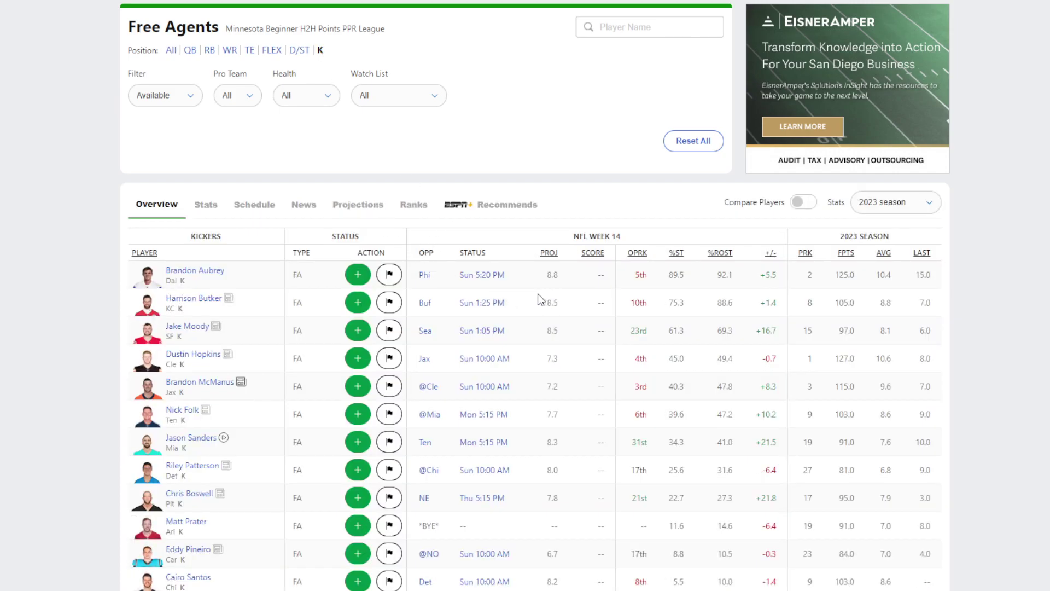
{"action": "left_click", "coordinate": [213, 273]}
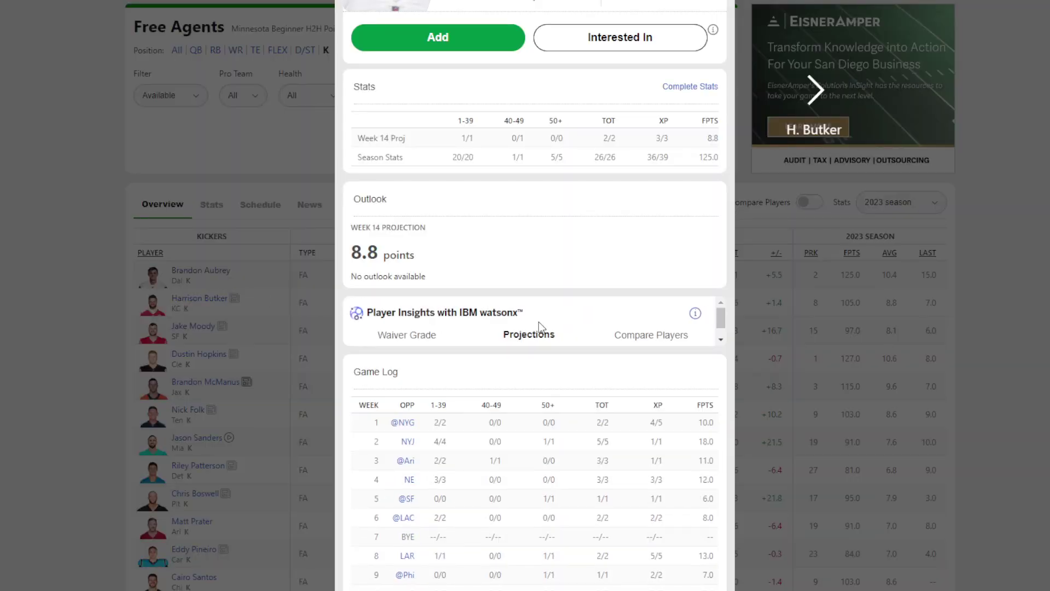
{"action": "scroll", "coordinate": [547, 340], "scroll_direction": "down", "scroll_amount": 4}
{"action": "scroll", "coordinate": [561, 359], "scroll_direction": "down", "scroll_amount": 7}
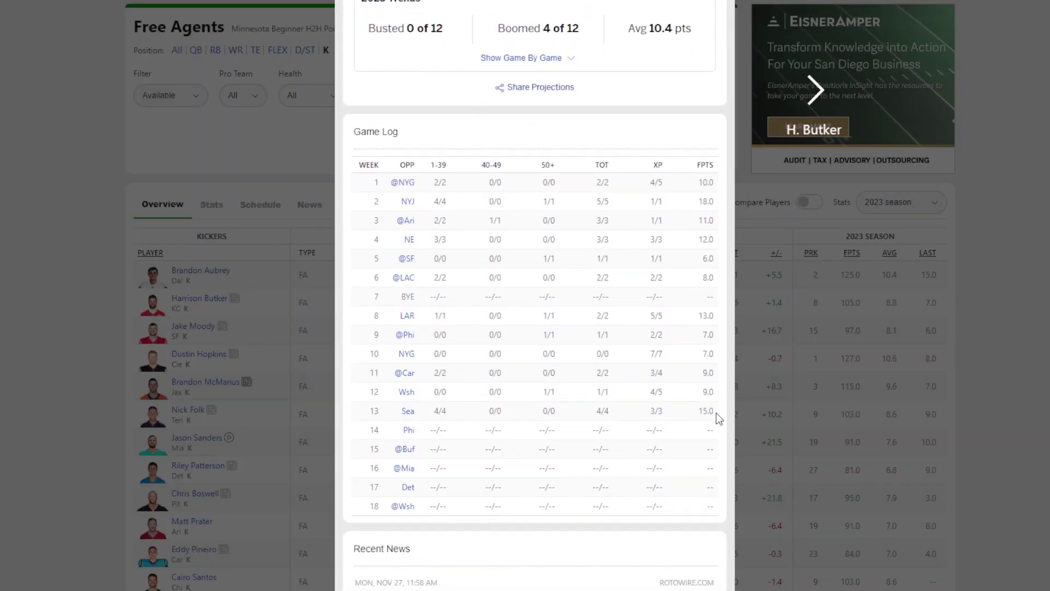
{"action": "left_click", "coordinate": [798, 406]}
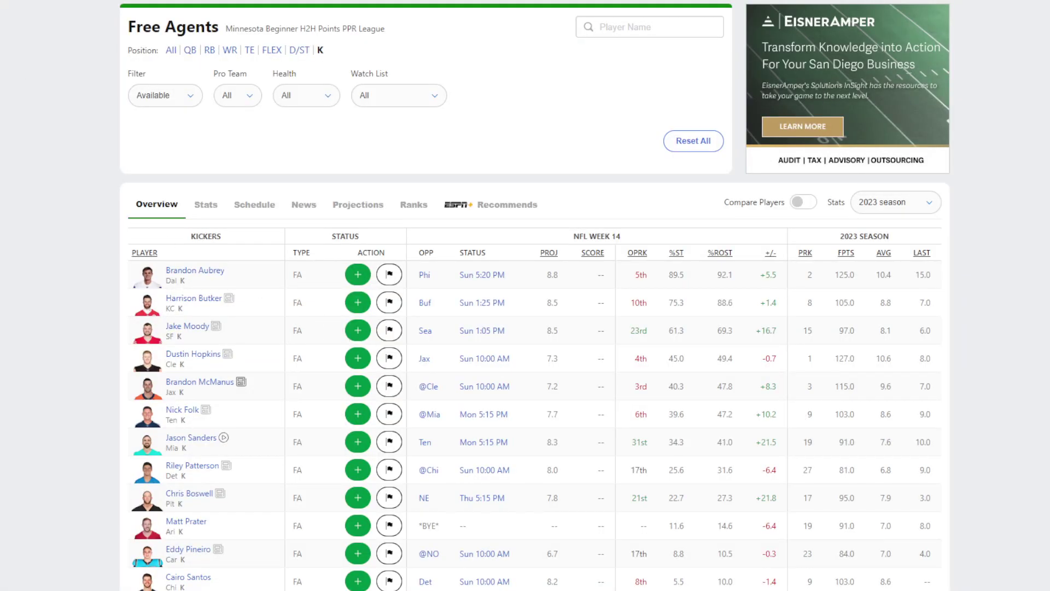
Choose free-agent kicker Brandon Aubrey as the player to add to the AVENGERS roster.
{"action": "key", "text": "alt+Left"}
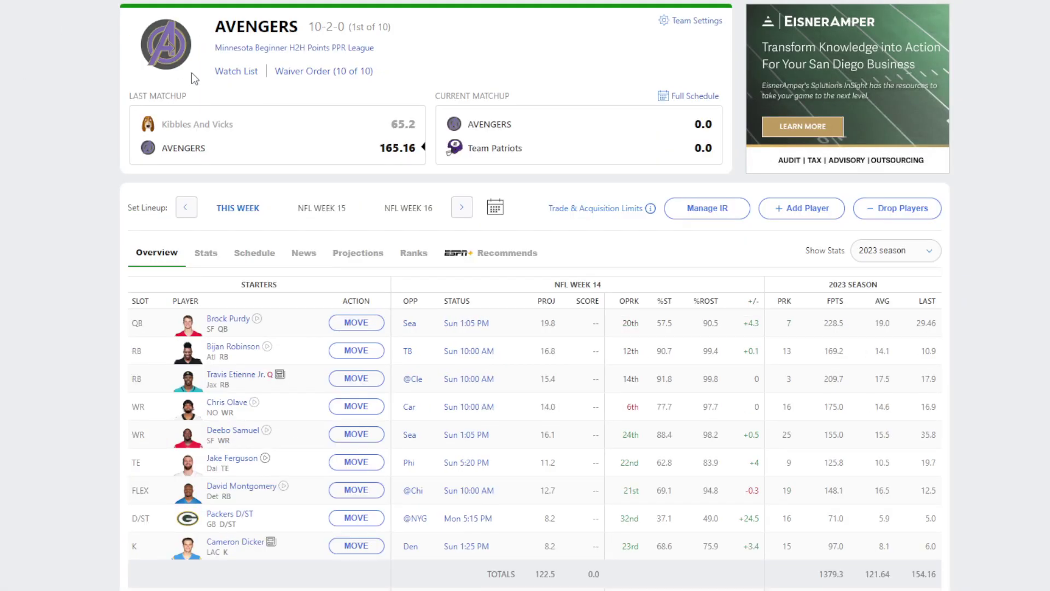
{"action": "left_click", "coordinate": [805, 211]}
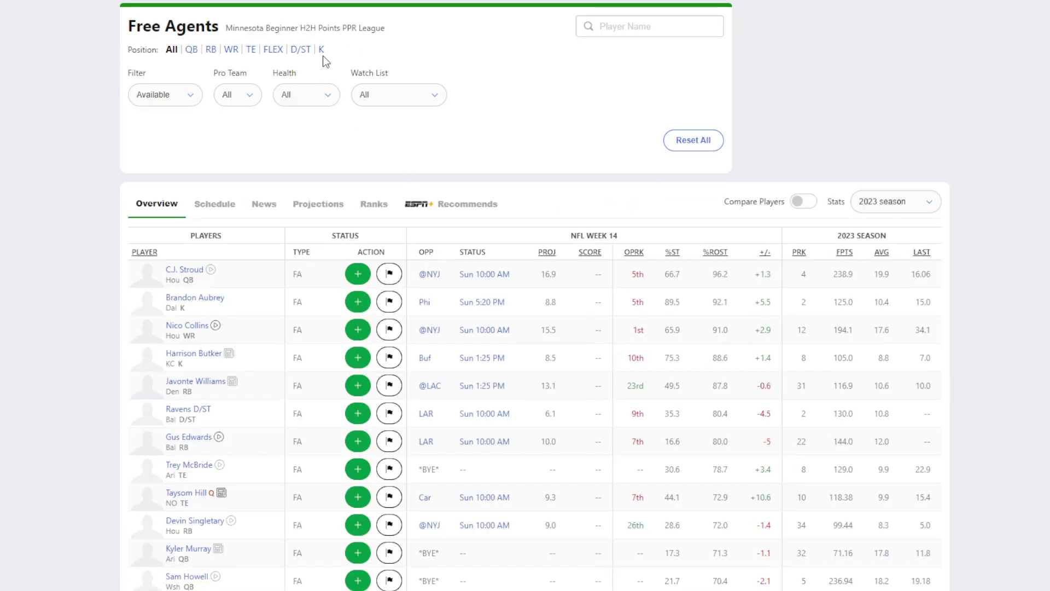
{"action": "left_click", "coordinate": [199, 273]}
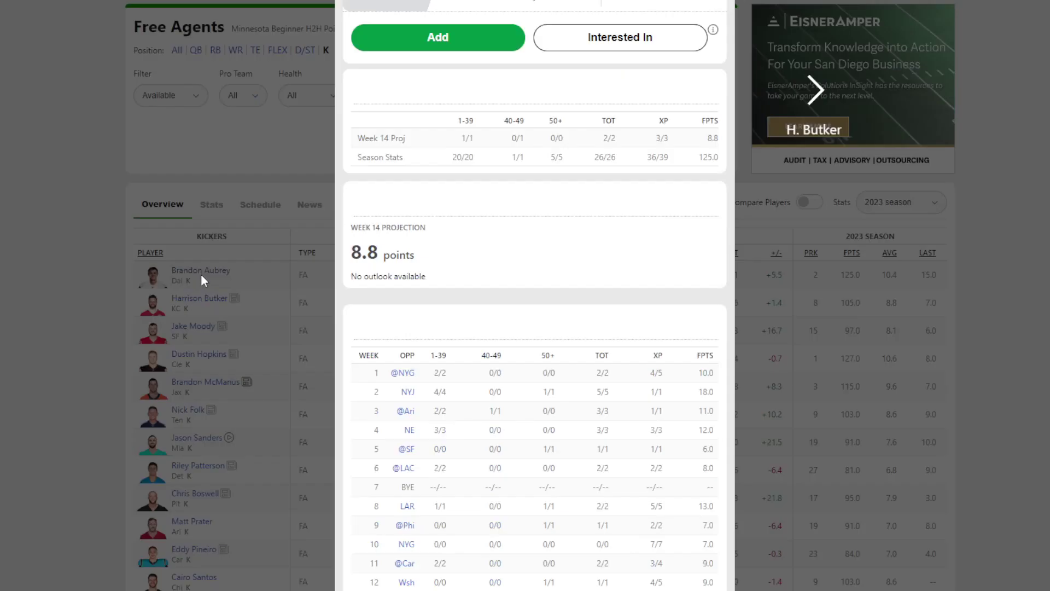
{"action": "left_click", "coordinate": [443, 39]}
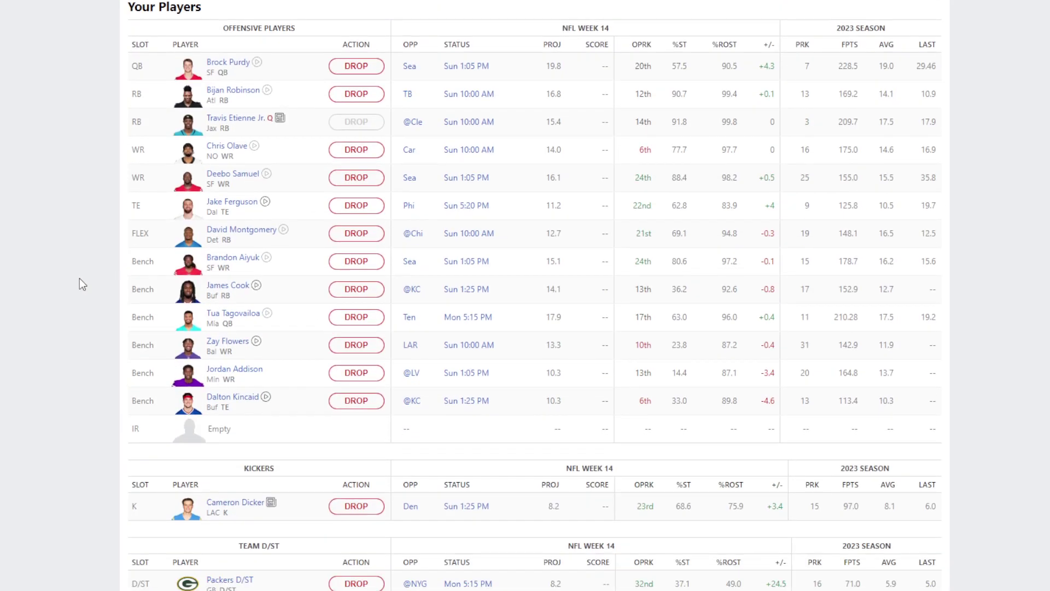
Check Cameron Dicker's game log and drop him to complete the Brandon Aubrey pickup.
{"action": "scroll", "coordinate": [219, 261], "scroll_direction": "down", "scroll_amount": 3}
{"action": "scroll", "coordinate": [249, 339], "scroll_direction": "up", "scroll_amount": 2}
{"action": "scroll", "coordinate": [251, 347], "scroll_direction": "down", "scroll_amount": 4}
{"action": "scroll", "coordinate": [231, 340], "scroll_direction": "up", "scroll_amount": 1}
{"action": "left_click", "coordinate": [233, 330]}
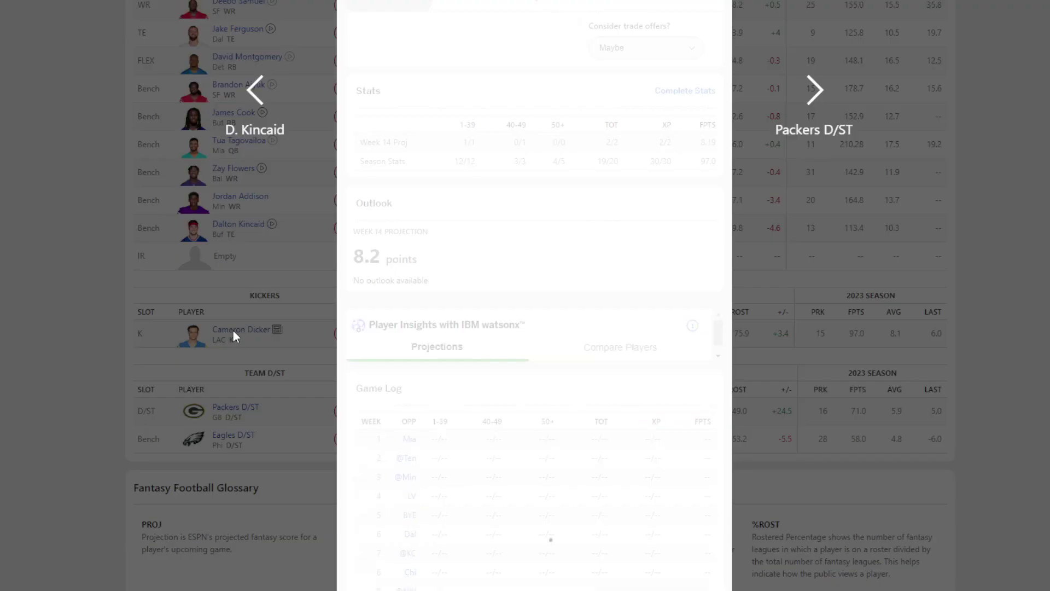
{"action": "scroll", "coordinate": [540, 350], "scroll_direction": "down", "scroll_amount": 10}
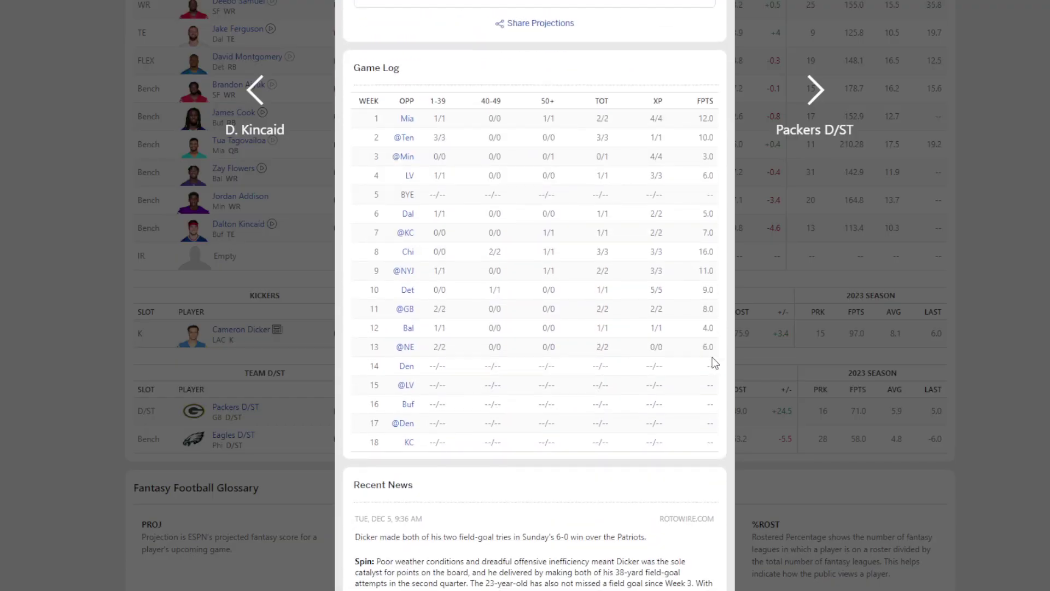
{"action": "left_click", "coordinate": [789, 343]}
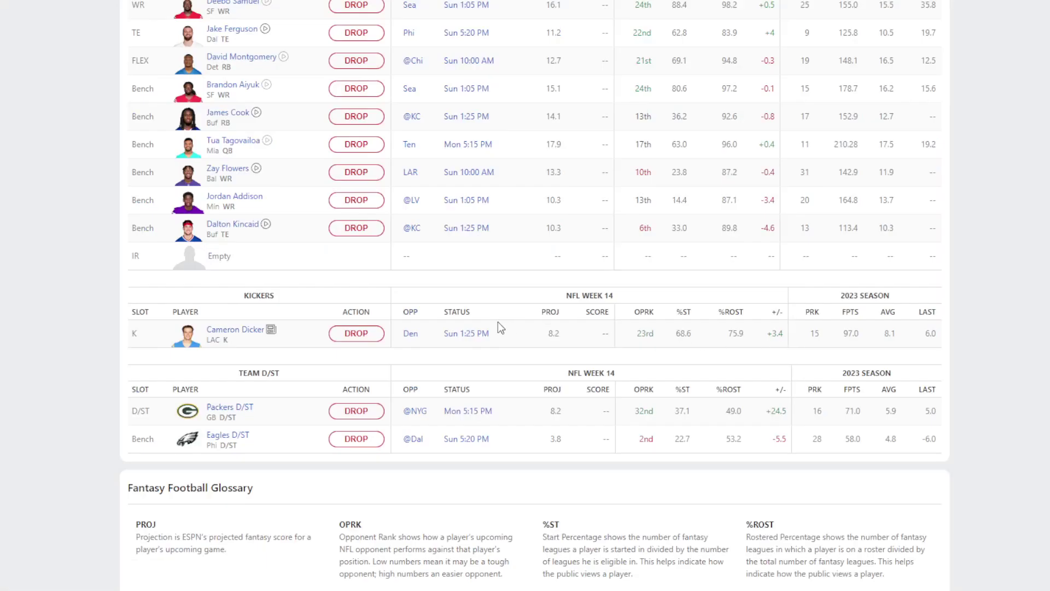
{"action": "left_click", "coordinate": [356, 333]}
{"action": "left_click", "coordinate": [533, 348]}
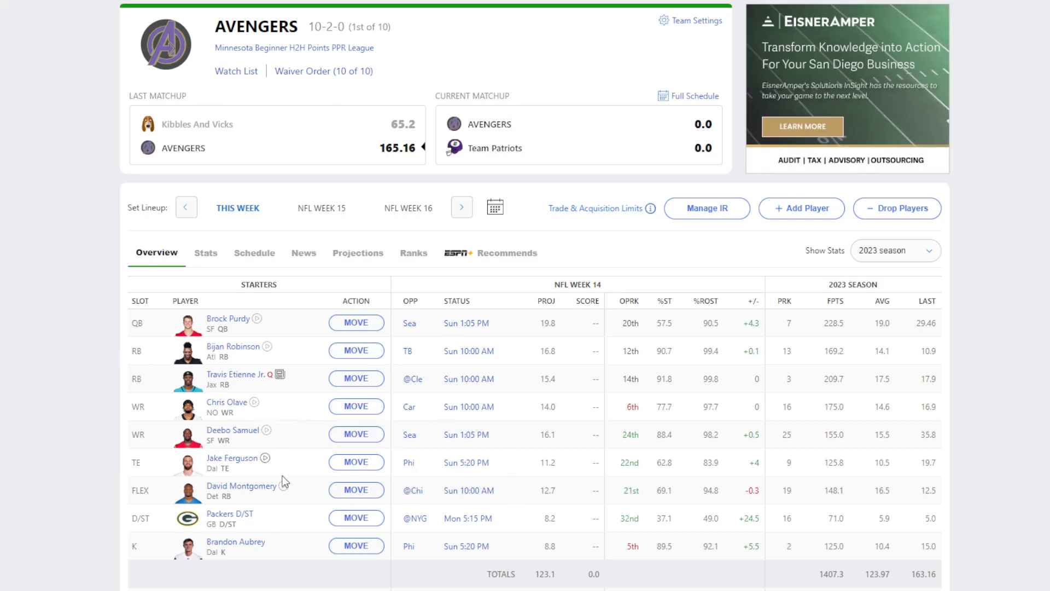
Open the AVENGERS' current matchup and read opposing kicker Justin Tucker's 2023 trends and game log.
{"action": "left_click", "coordinate": [584, 145]}
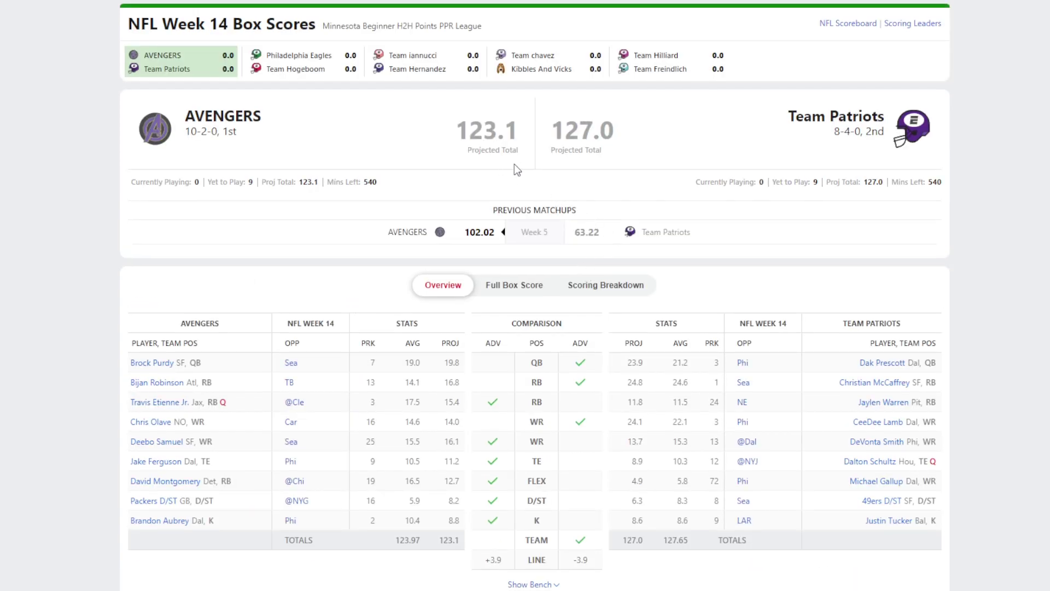
{"action": "scroll", "coordinate": [622, 361], "scroll_direction": "down", "scroll_amount": 3}
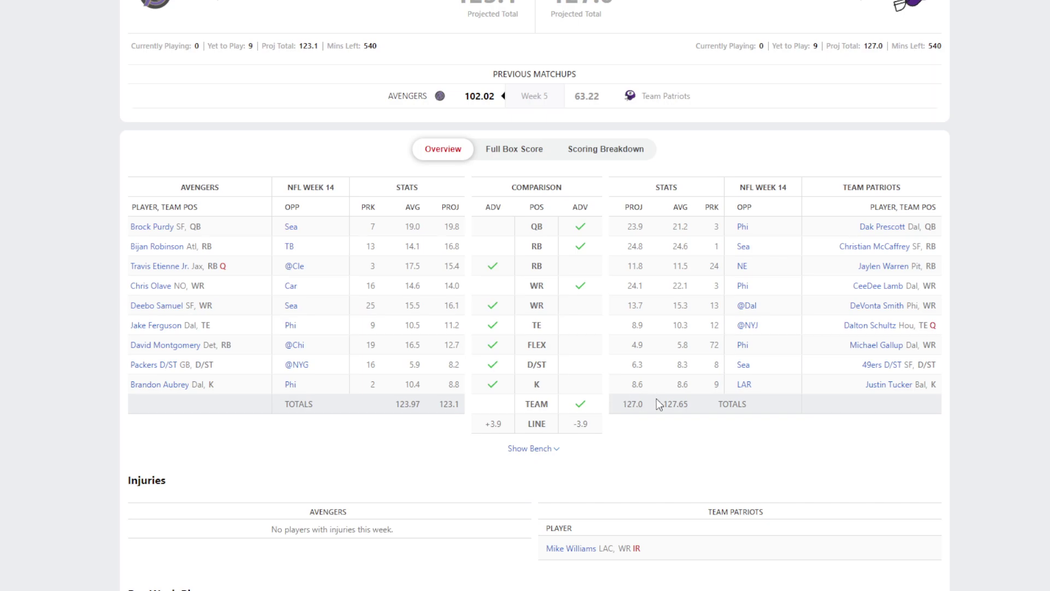
{"action": "left_click", "coordinate": [902, 385]}
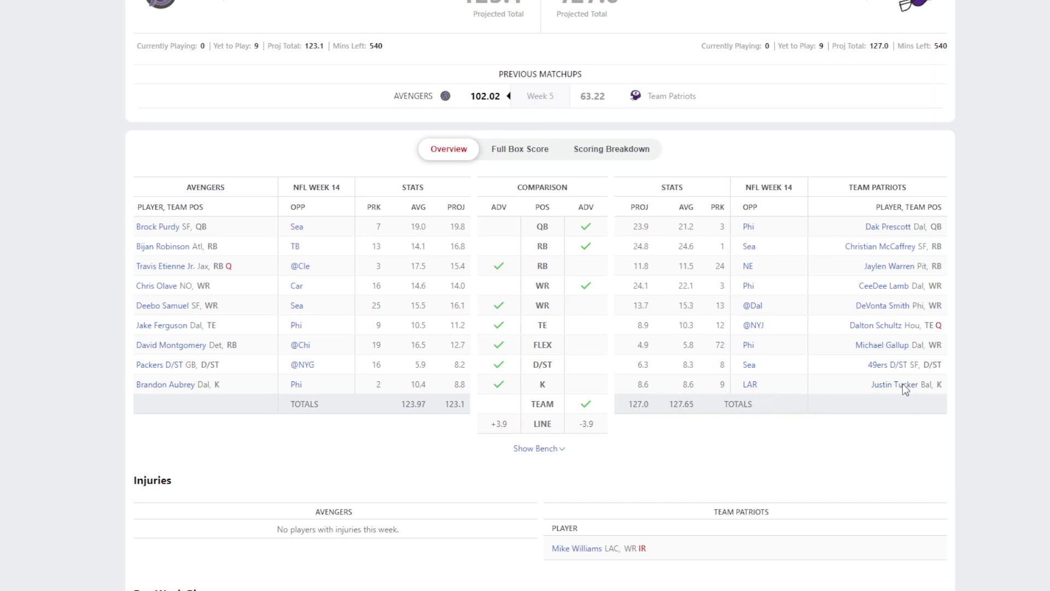
{"action": "scroll", "coordinate": [694, 399], "scroll_direction": "down", "scroll_amount": 5}
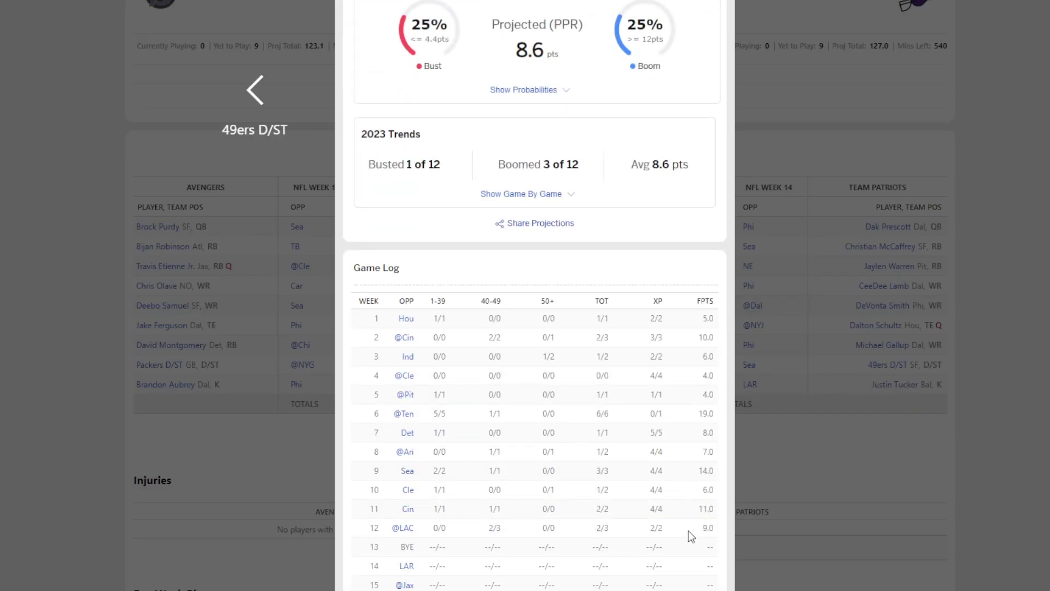
{"action": "left_click", "coordinate": [887, 457]}
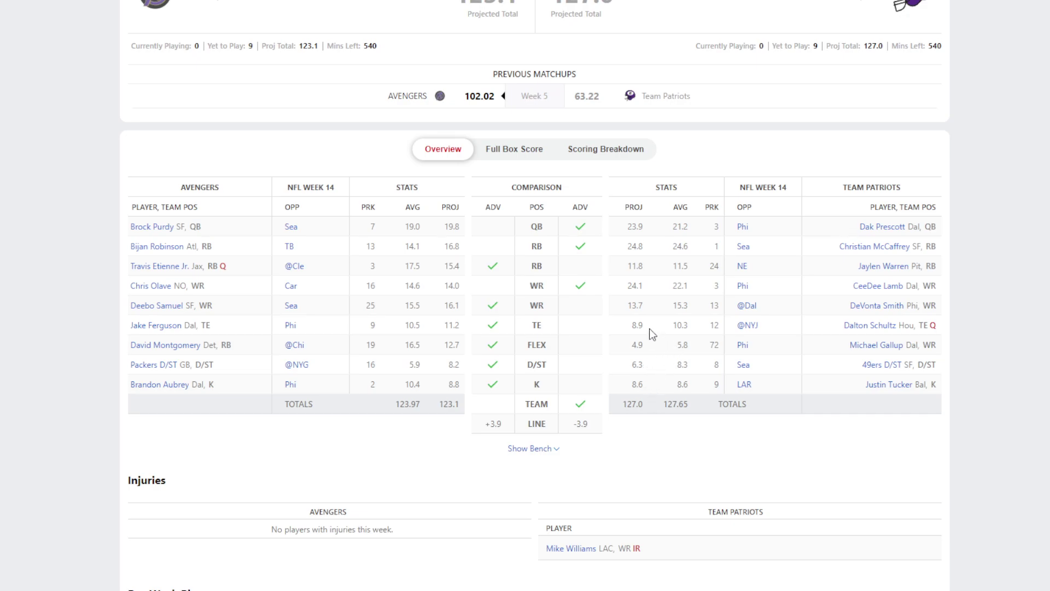
Switch to the You Ain't No Cowboy team and review its Week 14 starters and bench.
{"action": "scroll", "coordinate": [657, 340], "scroll_direction": "up", "scroll_amount": 3}
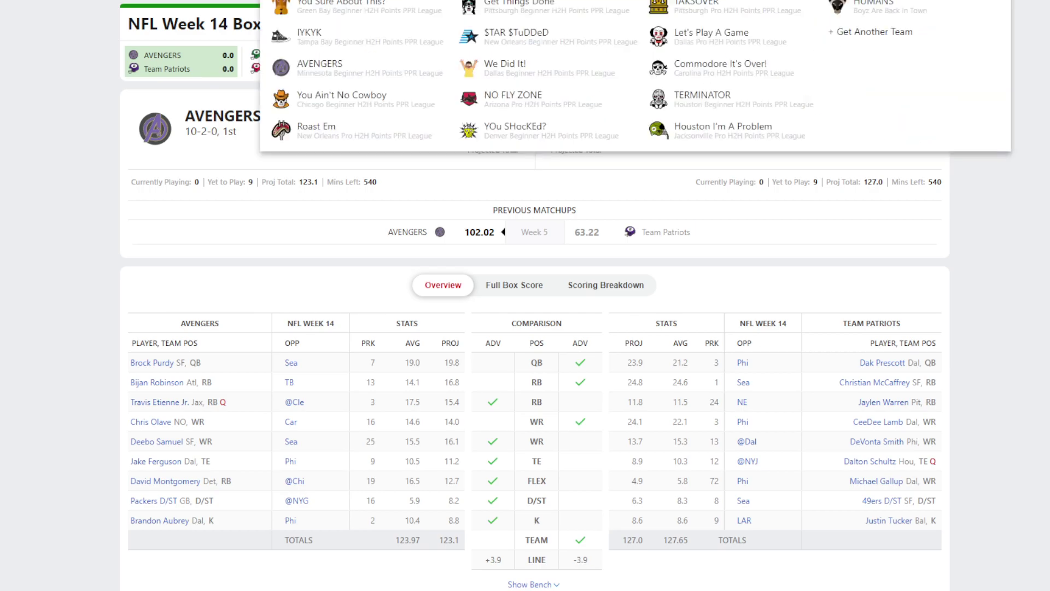
{"action": "mouse_move", "coordinate": [506, 2]}
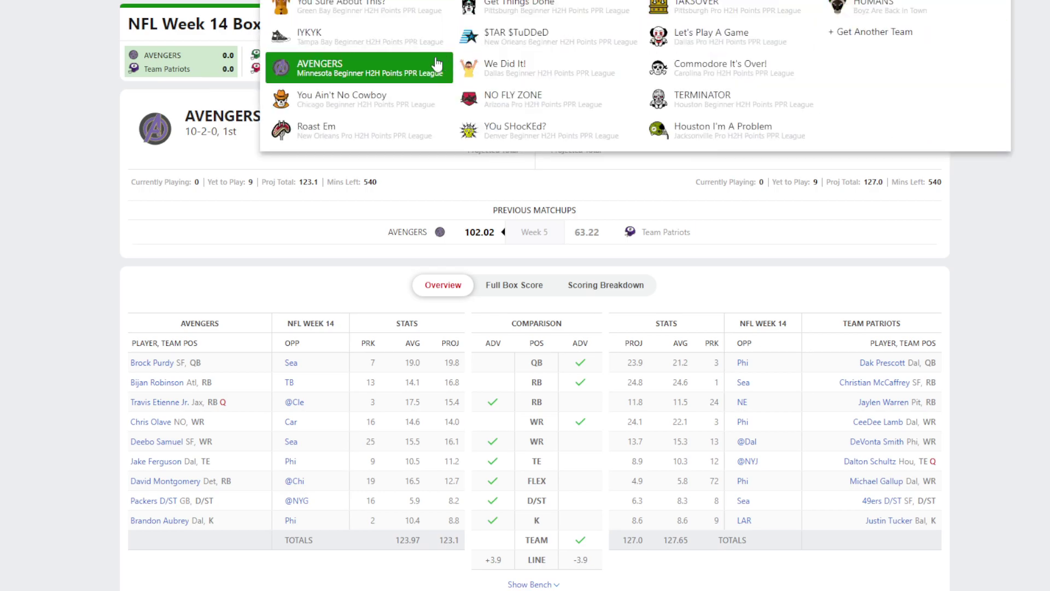
{"action": "left_click", "coordinate": [369, 97]}
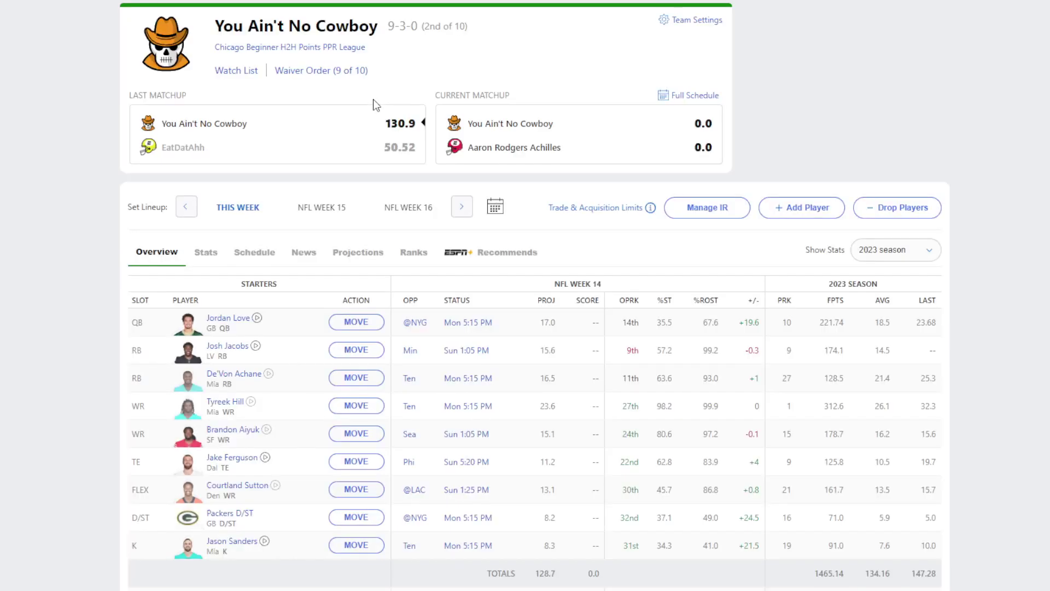
{"action": "scroll", "coordinate": [326, 177], "scroll_direction": "down", "scroll_amount": 4}
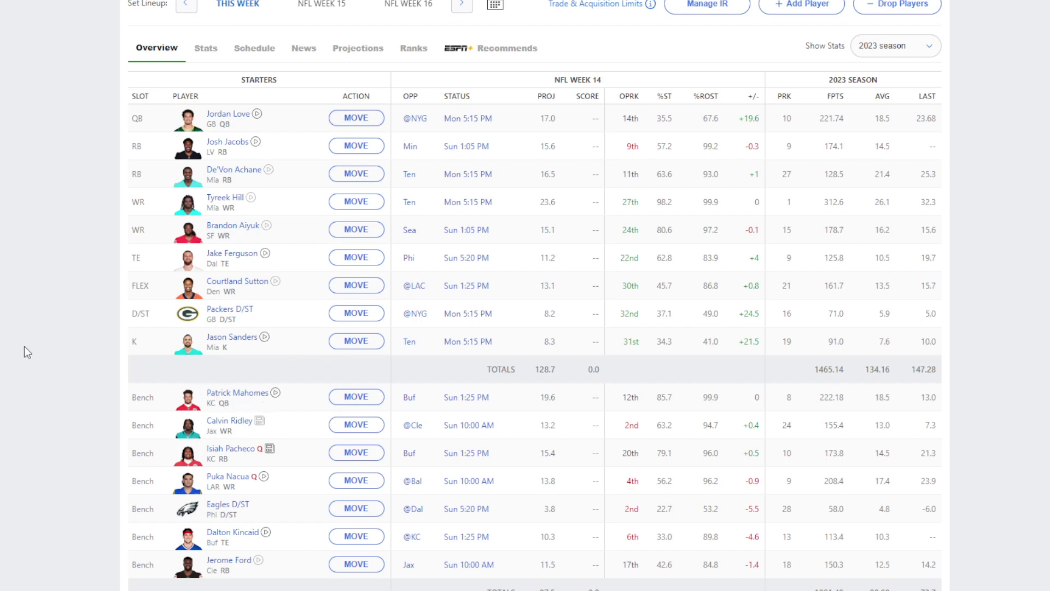
{"action": "scroll", "coordinate": [25, 346], "scroll_direction": "up", "scroll_amount": 4}
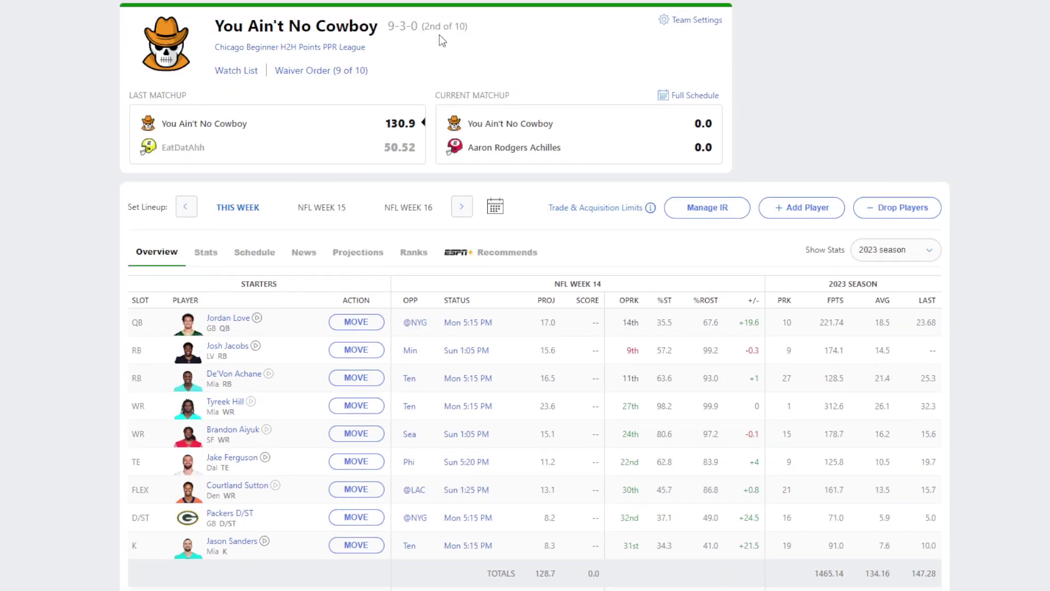
Read starting quarterback Jordan Love's 2023 trends and game log on the You Ain't No Cowboy roster.
{"action": "scroll", "coordinate": [80, 270], "scroll_direction": "down", "scroll_amount": 3}
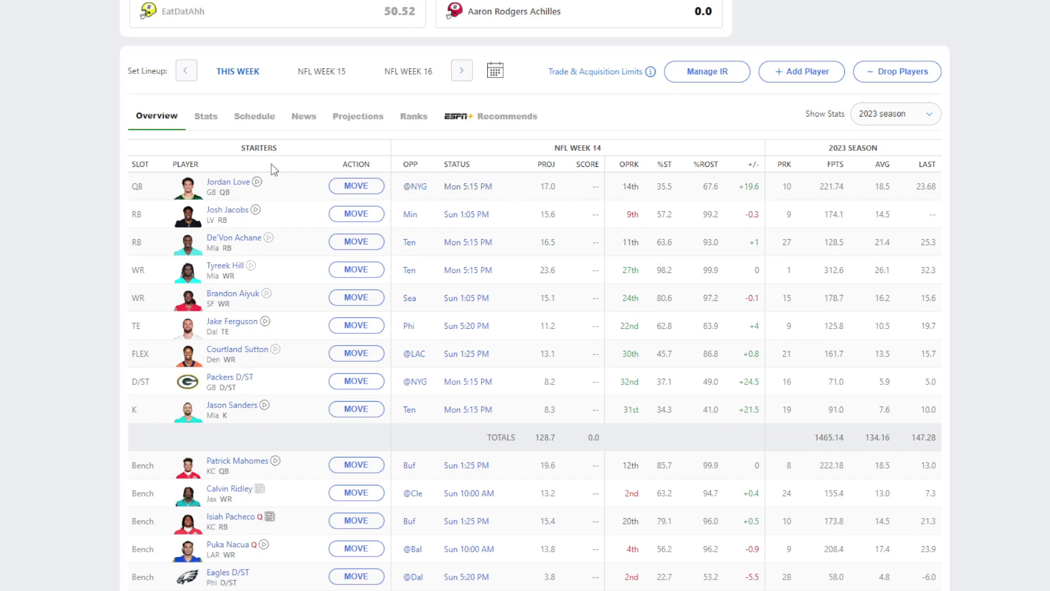
{"action": "left_click", "coordinate": [218, 130]}
{"action": "left_click", "coordinate": [228, 183]}
{"action": "scroll", "coordinate": [481, 346], "scroll_direction": "down", "scroll_amount": 15}
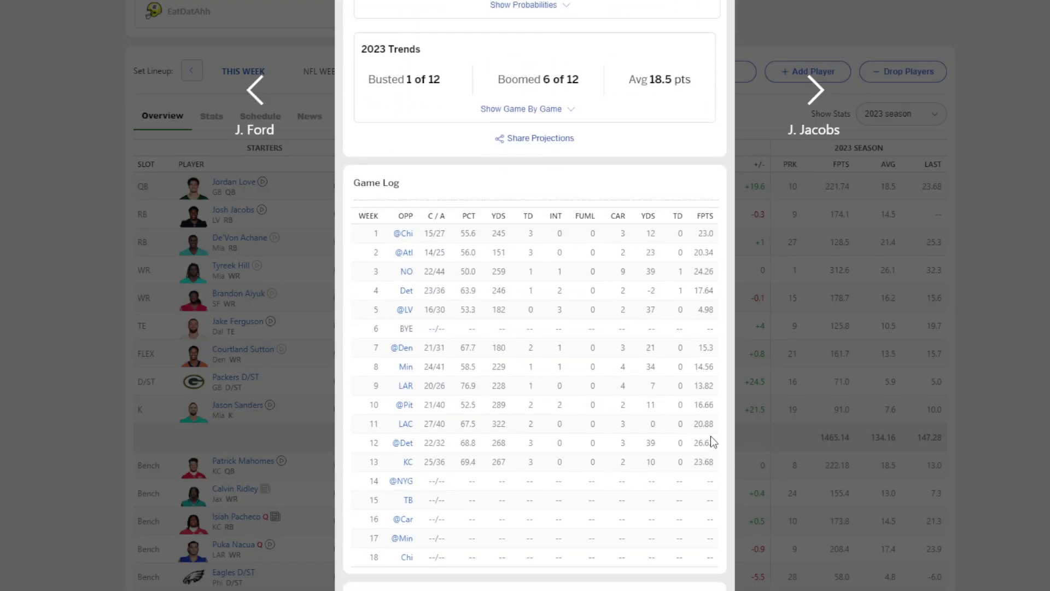
{"action": "left_click", "coordinate": [782, 408]}
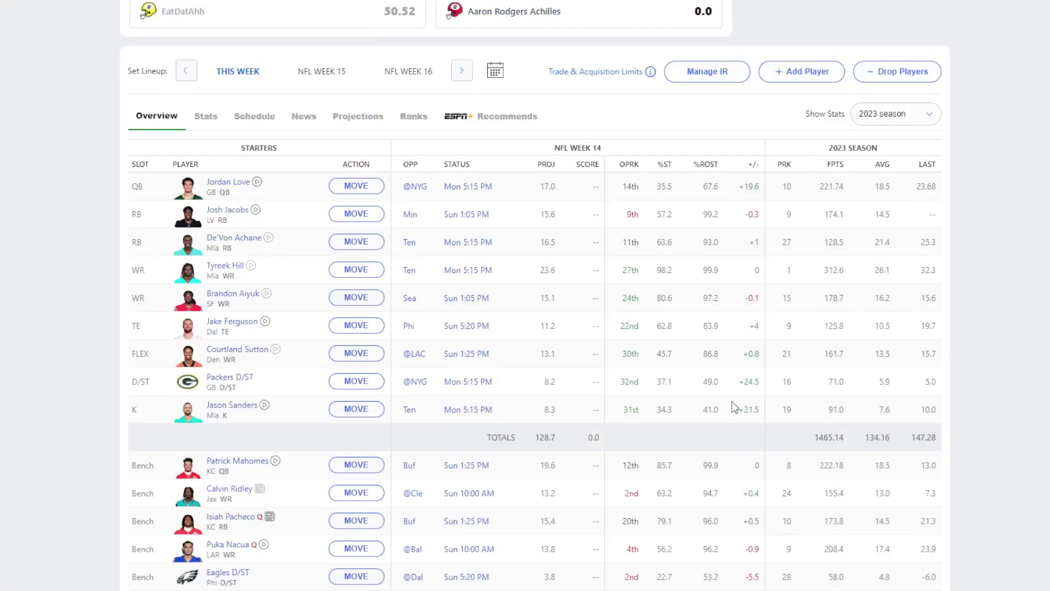
Read bench quarterback Patrick Mahomes' 2023 trends and game log for comparison with the starter.
{"action": "left_click", "coordinate": [244, 466]}
{"action": "scroll", "coordinate": [514, 445], "scroll_direction": "down", "scroll_amount": 12}
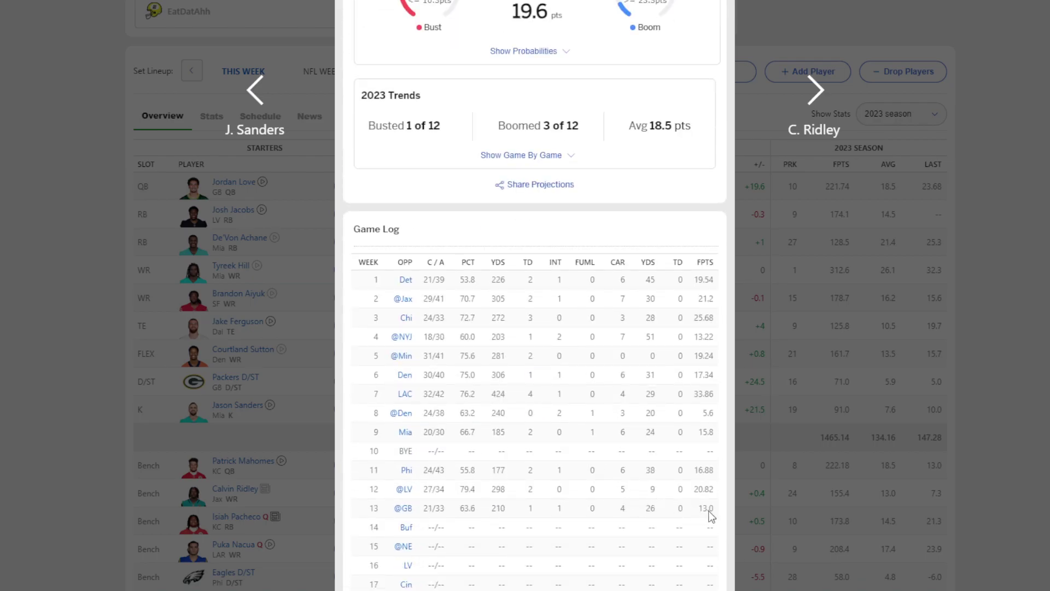
{"action": "left_click", "coordinate": [745, 418]}
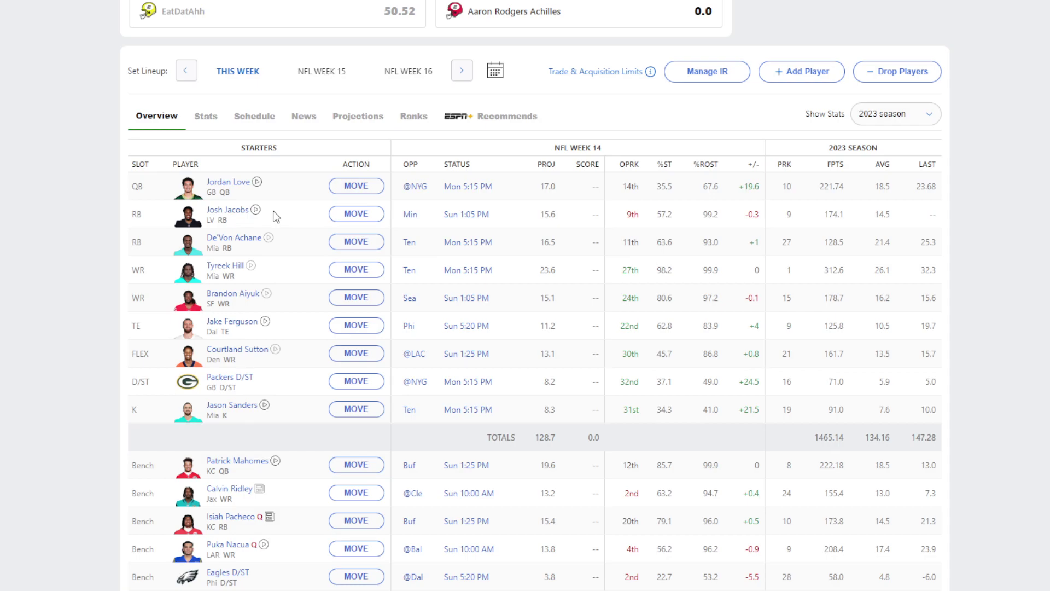
Check the full standings of the Chicago Beginner H2H Points PPR League and return to the team page.
{"action": "scroll", "coordinate": [327, 174], "scroll_direction": "up", "scroll_amount": 3}
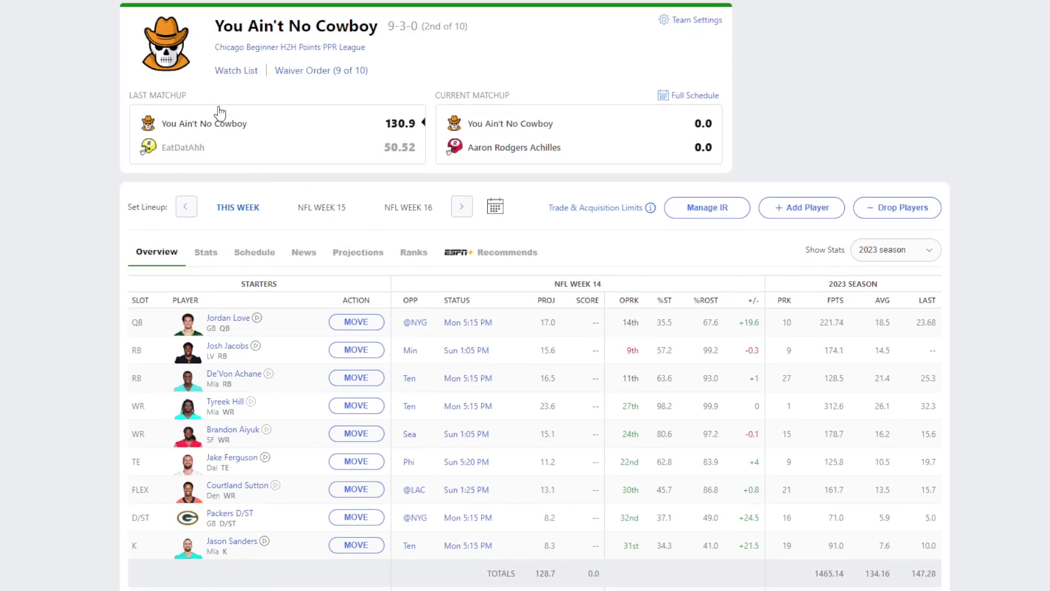
{"action": "left_click", "coordinate": [290, 48]}
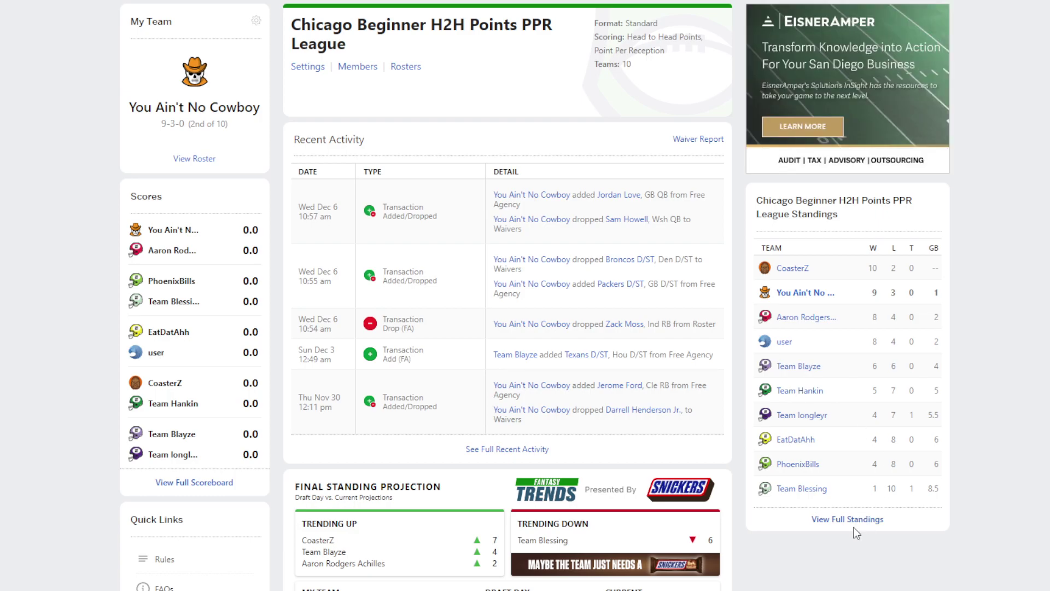
{"action": "left_click", "coordinate": [855, 523]}
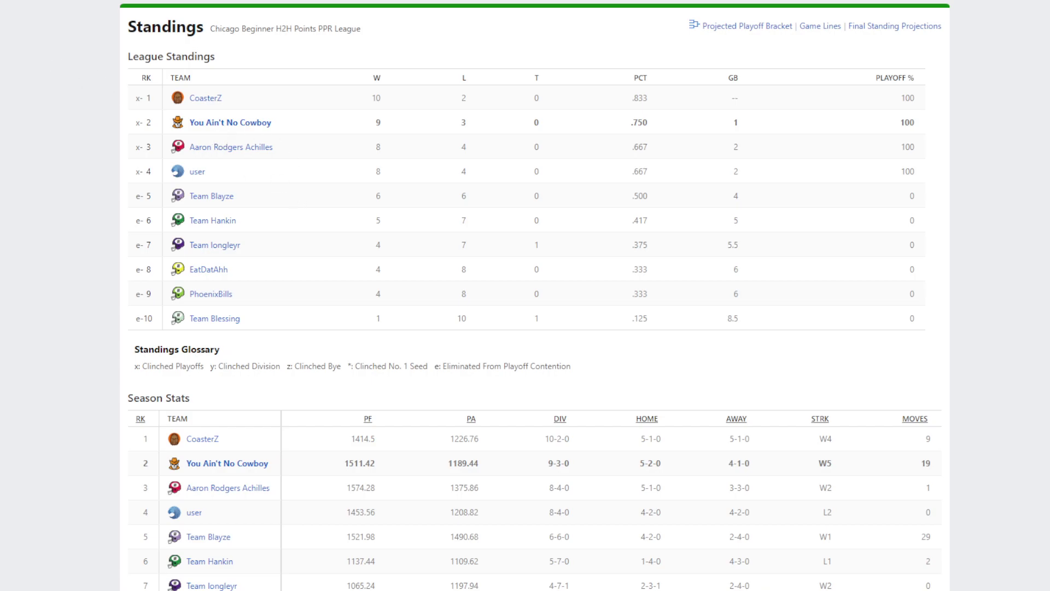
{"action": "key", "text": "alt+Left"}
{"action": "key", "text": "alt+Left"}
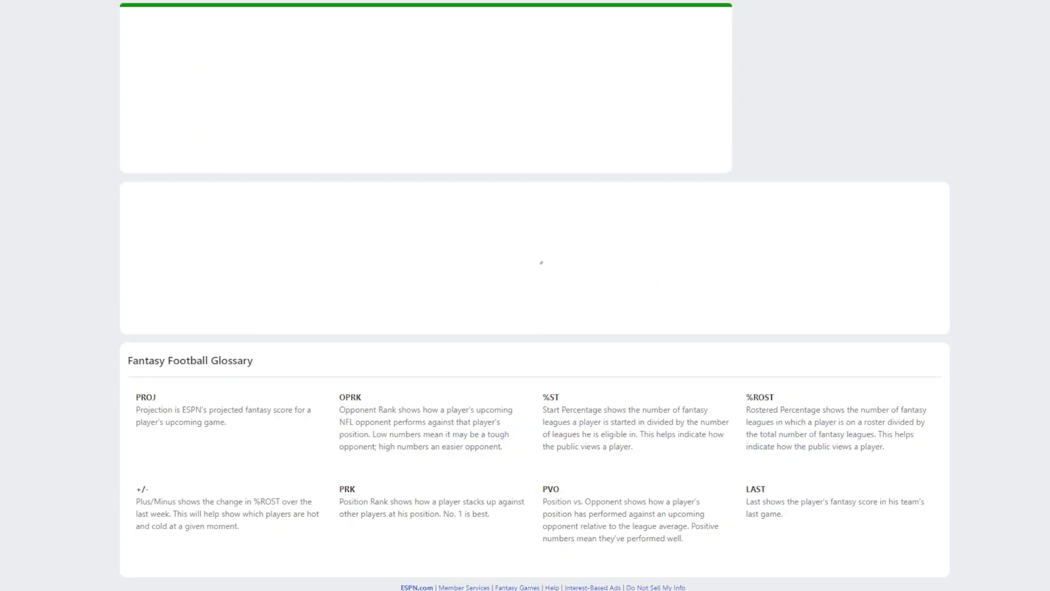
Open De'Von Achane's player card from the starters, examine his 2023 game log and close the card.
{"action": "scroll", "coordinate": [535, 328], "scroll_direction": "down", "scroll_amount": 3}
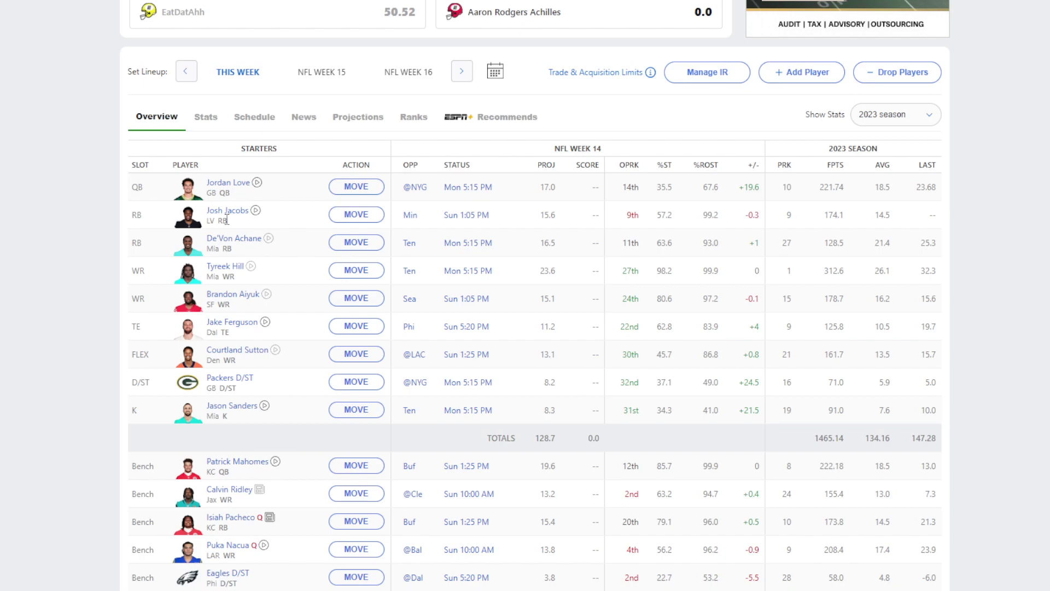
{"action": "left_click", "coordinate": [253, 238]}
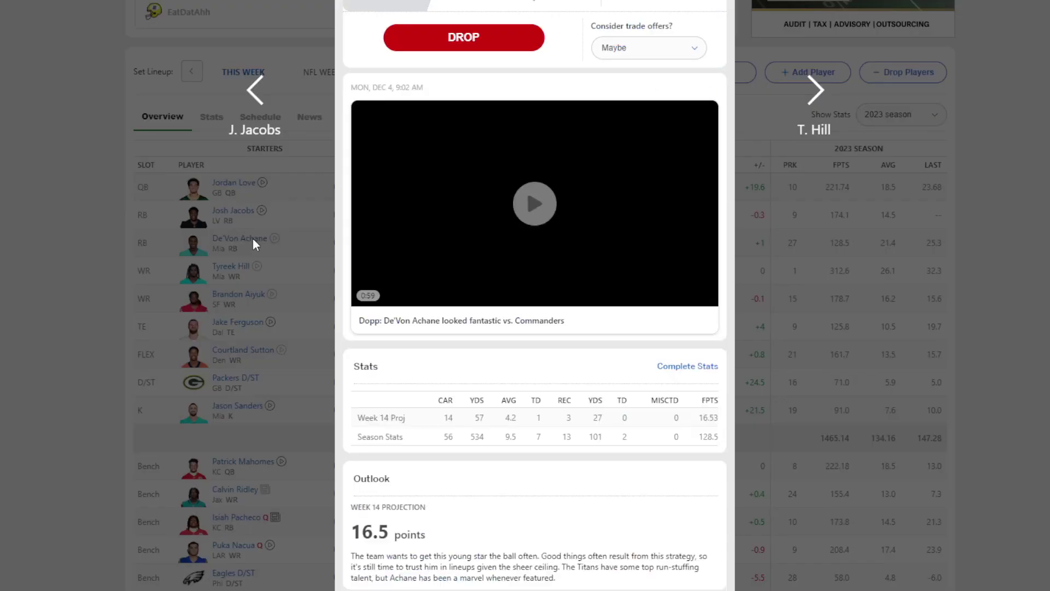
{"action": "scroll", "coordinate": [589, 410], "scroll_direction": "down", "scroll_amount": 7}
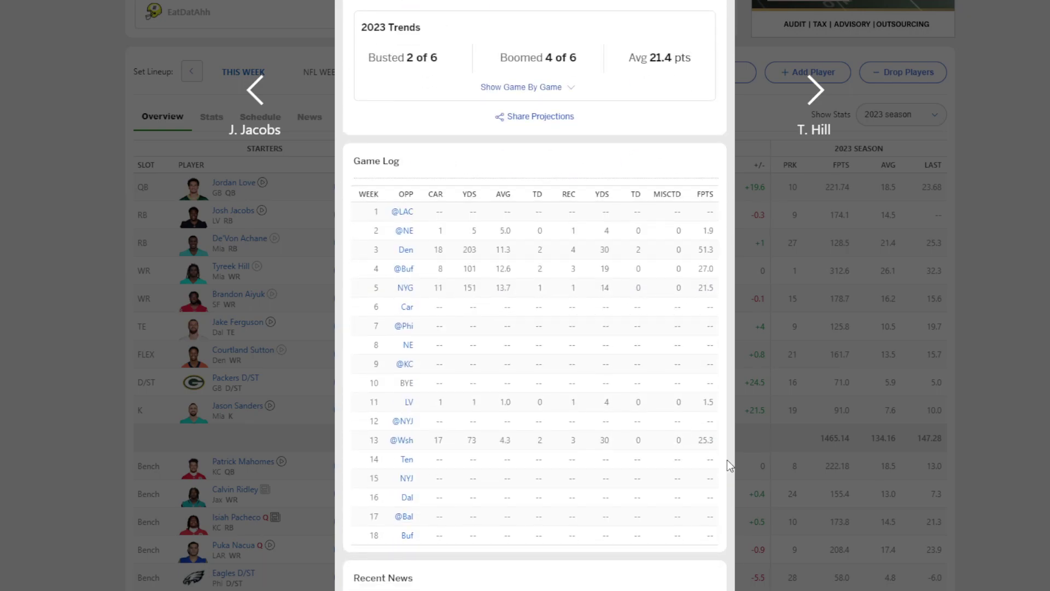
{"action": "left_click", "coordinate": [903, 355]}
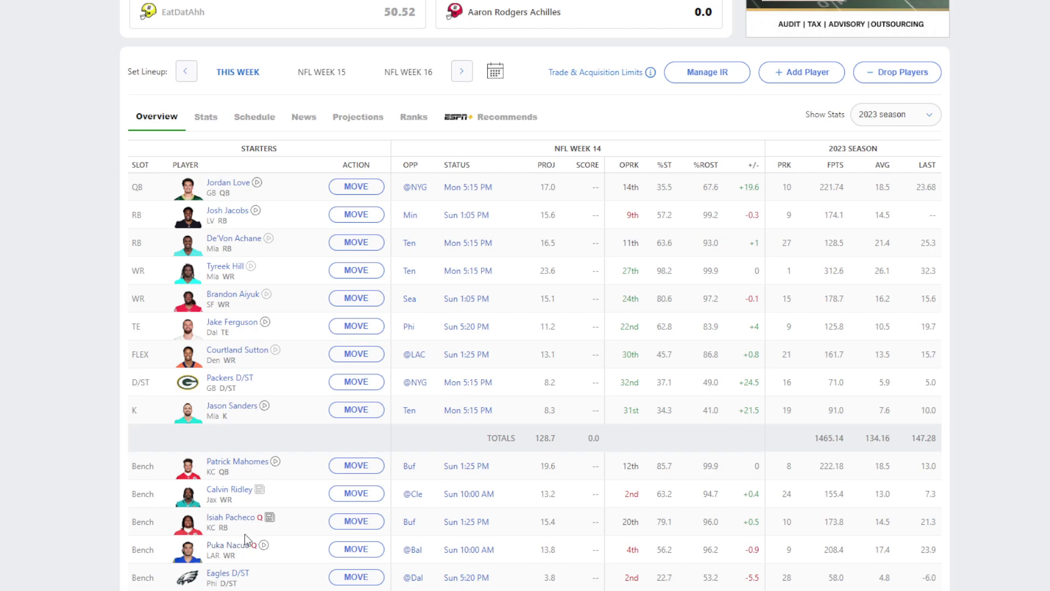
Check Courtland Sutton's Week 14 outlook, boom and bust projections and game log, and close his player card.
{"action": "left_click", "coordinate": [253, 351]}
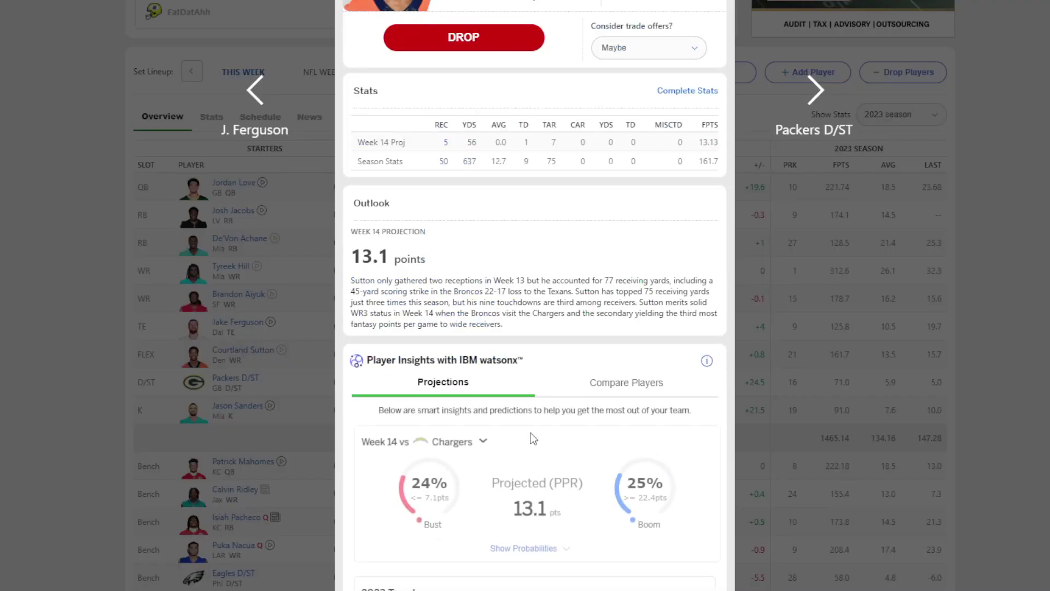
{"action": "scroll", "coordinate": [530, 434], "scroll_direction": "down", "scroll_amount": 4}
{"action": "scroll", "coordinate": [550, 485], "scroll_direction": "down", "scroll_amount": 1}
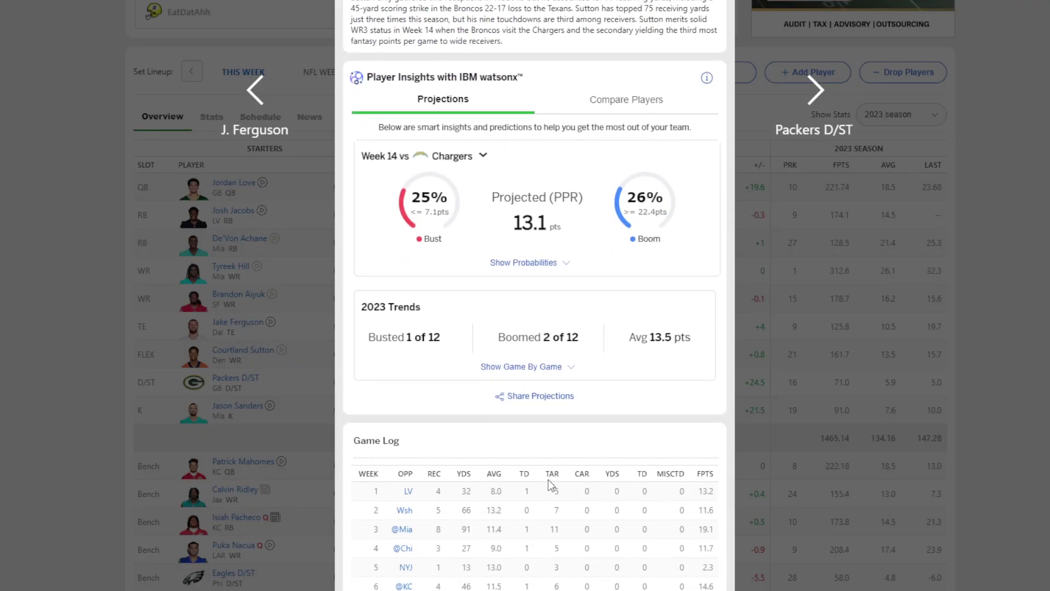
{"action": "scroll", "coordinate": [549, 478], "scroll_direction": "down", "scroll_amount": 2}
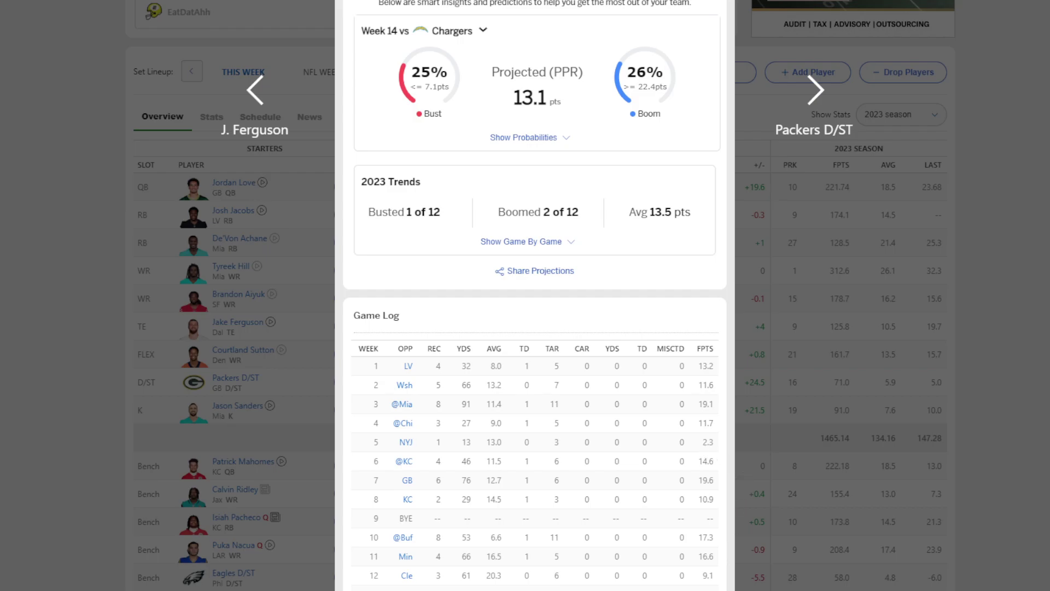
{"action": "left_click", "coordinate": [809, 454]}
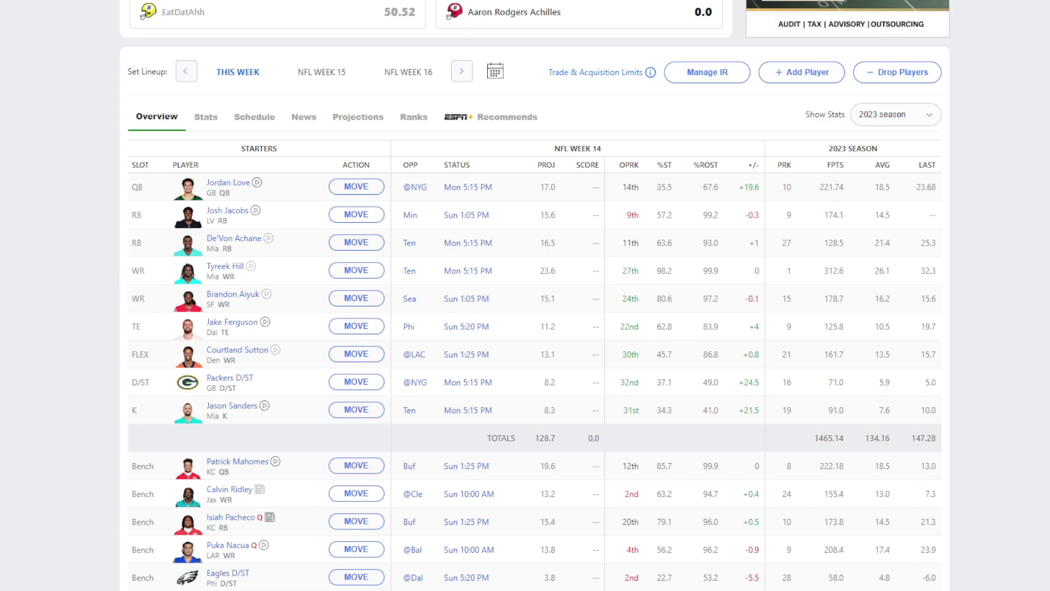
Look at the Chicago league's recent activity and standings, and return to the You Ain't No Cowboy roster.
{"action": "scroll", "coordinate": [541, 175], "scroll_direction": "up", "scroll_amount": 3}
{"action": "scroll", "coordinate": [551, 150], "scroll_direction": "down", "scroll_amount": 20}
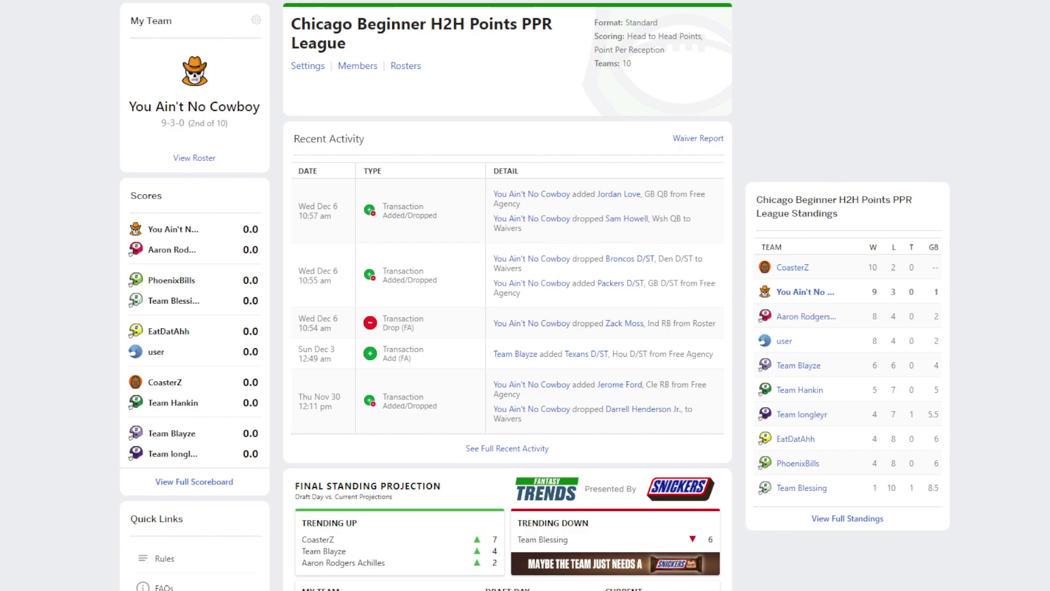
{"action": "key", "text": "alt+Left"}
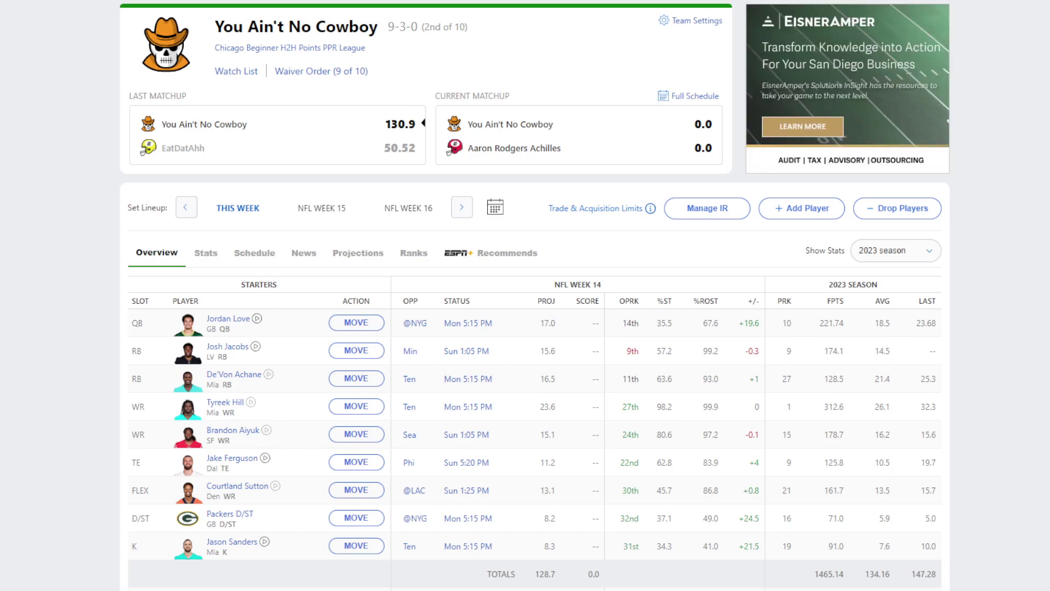
{"action": "scroll", "coordinate": [535, 296], "scroll_direction": "down", "scroll_amount": 3}
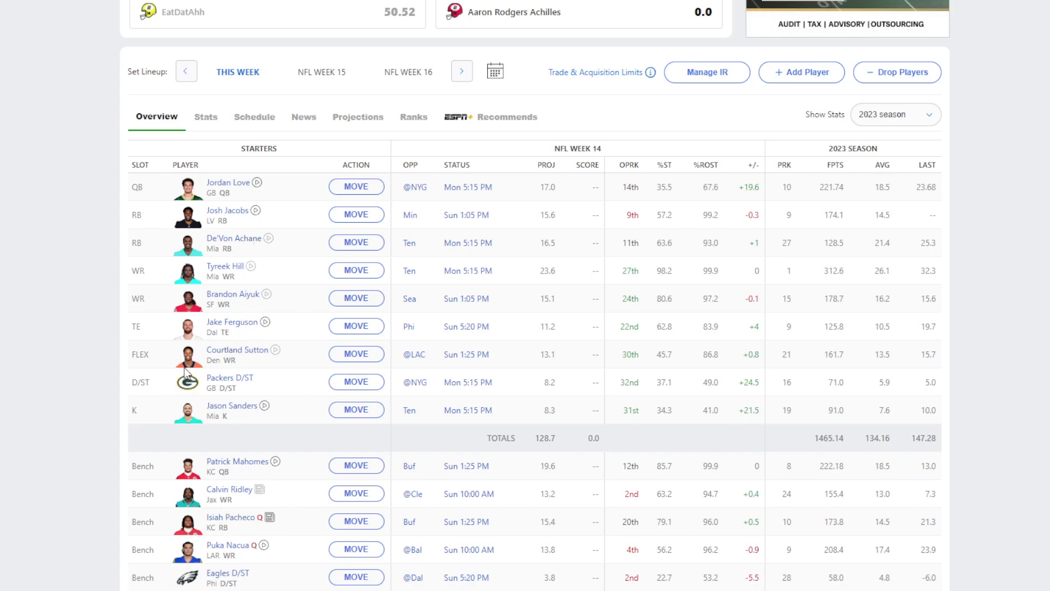
{"action": "scroll", "coordinate": [20, 353], "scroll_direction": "up", "scroll_amount": 3}
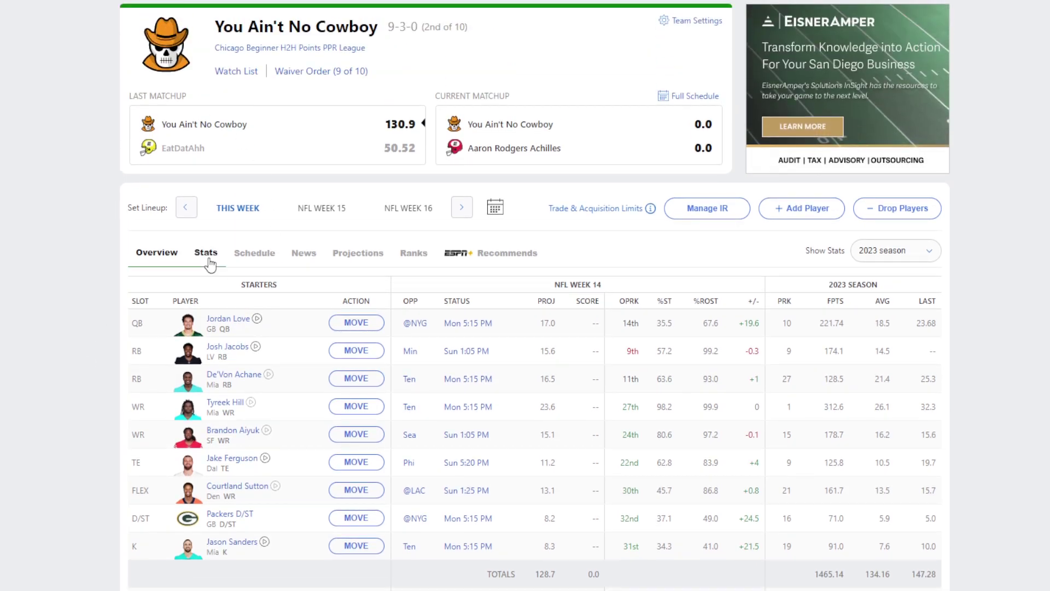
Switch to the Roast Em team and look over its Week 14 starters and bench players.
{"action": "mouse_move", "coordinate": [635, 0]}
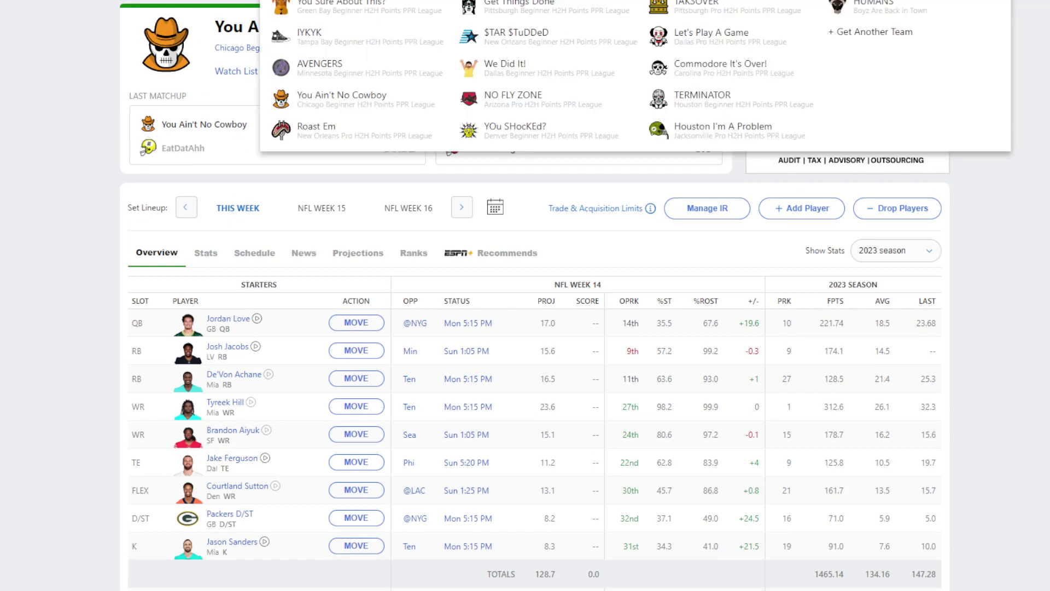
{"action": "left_click", "coordinate": [335, 134]}
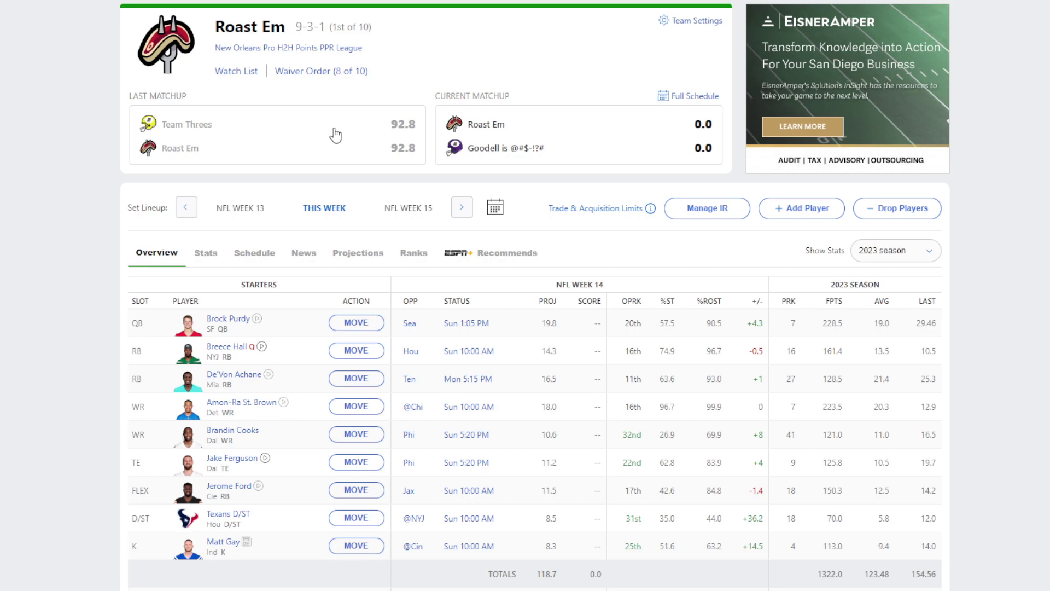
{"action": "scroll", "coordinate": [266, 186], "scroll_direction": "down", "scroll_amount": 4}
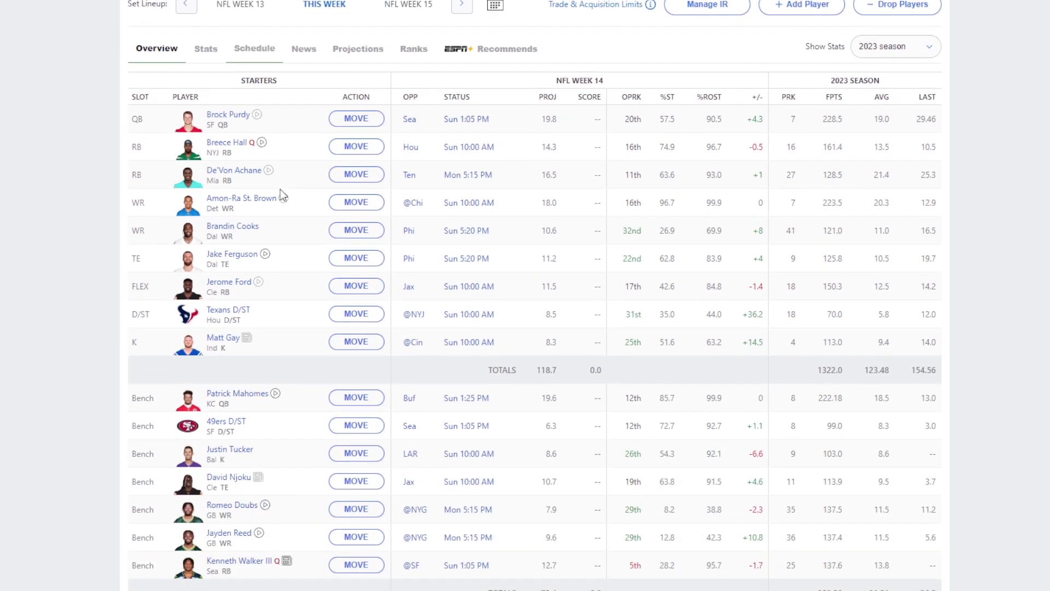
{"action": "scroll", "coordinate": [280, 267], "scroll_direction": "up", "scroll_amount": 3}
{"action": "scroll", "coordinate": [279, 270], "scroll_direction": "up", "scroll_amount": 1}
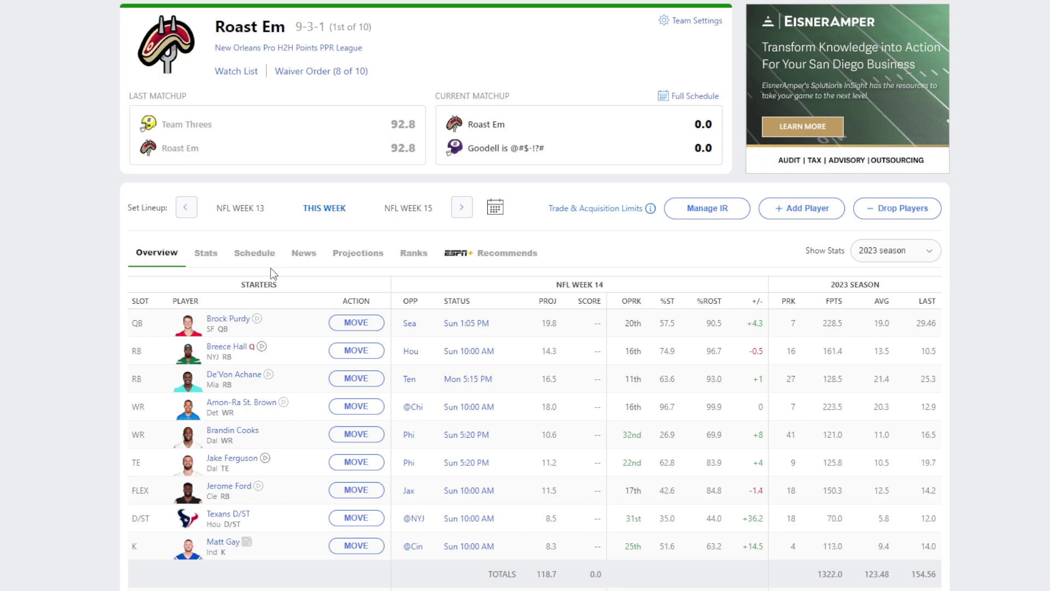
{"action": "scroll", "coordinate": [274, 273], "scroll_direction": "down", "scroll_amount": 4}
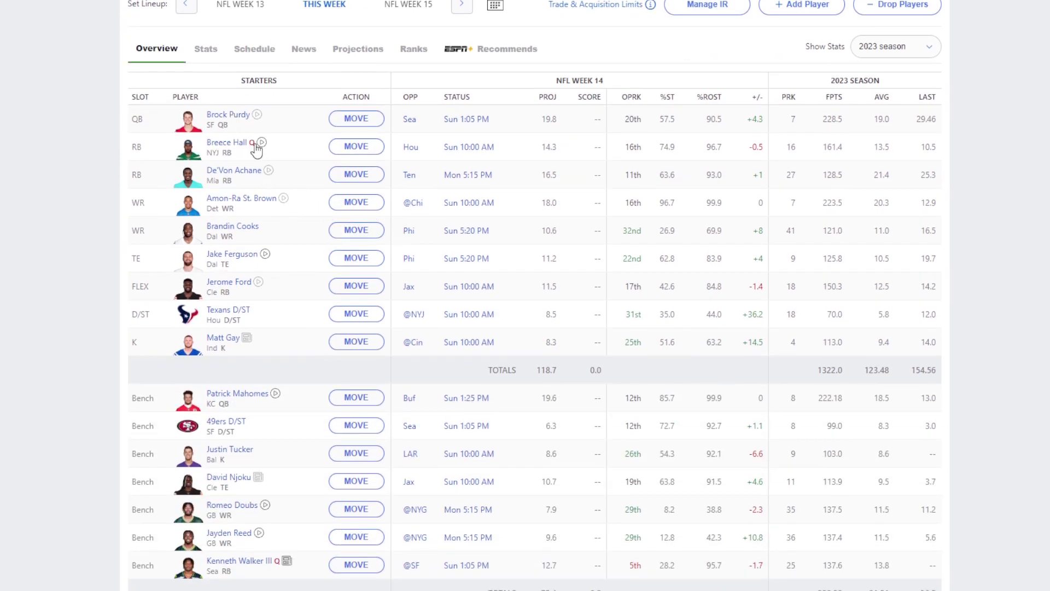
Open Breece Hall's player card, examine his 2023 trends and game log, and close the card.
{"action": "left_click", "coordinate": [235, 146]}
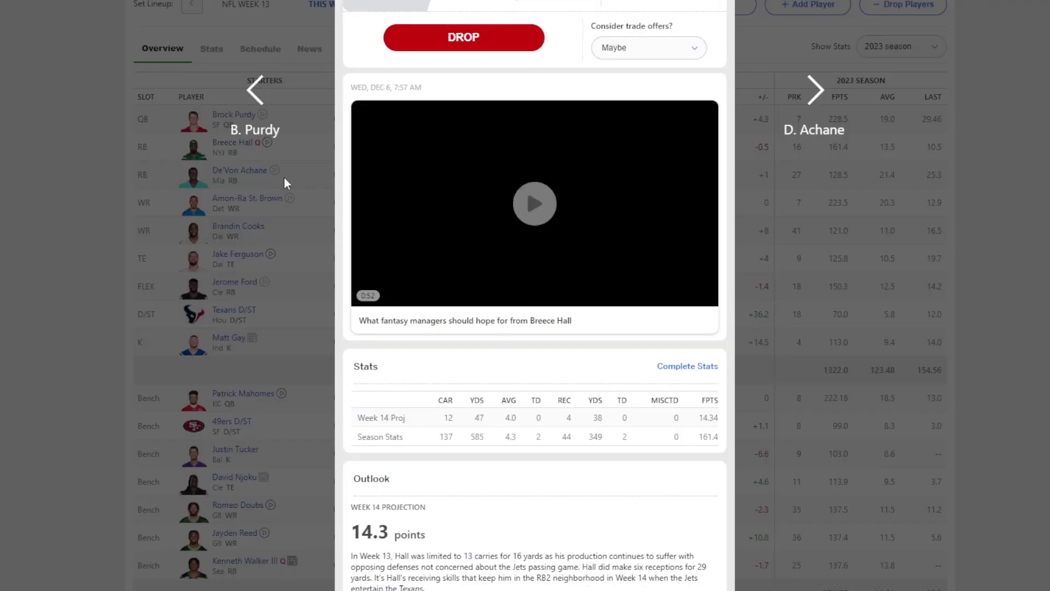
{"action": "scroll", "coordinate": [484, 307], "scroll_direction": "down", "scroll_amount": 6}
{"action": "scroll", "coordinate": [513, 317], "scroll_direction": "down", "scroll_amount": 9}
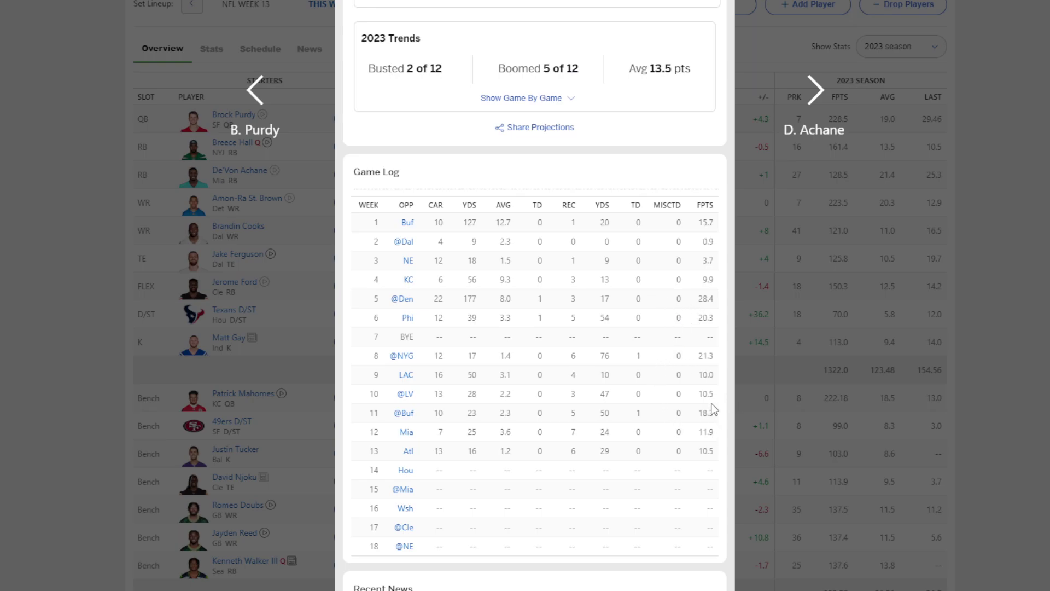
{"action": "left_click", "coordinate": [795, 351]}
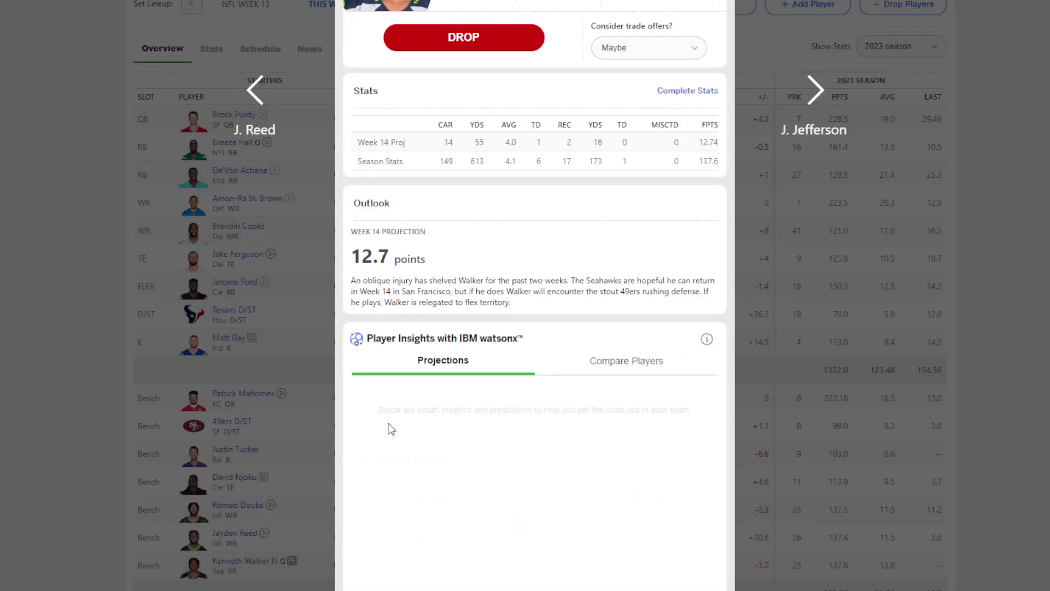
Examine Kenneth Walker III's season stats, Week 14 outlook and projections, and close his player card.
{"action": "scroll", "coordinate": [475, 431], "scroll_direction": "down", "scroll_amount": 10}
{"action": "scroll", "coordinate": [475, 432], "scroll_direction": "up", "scroll_amount": 10}
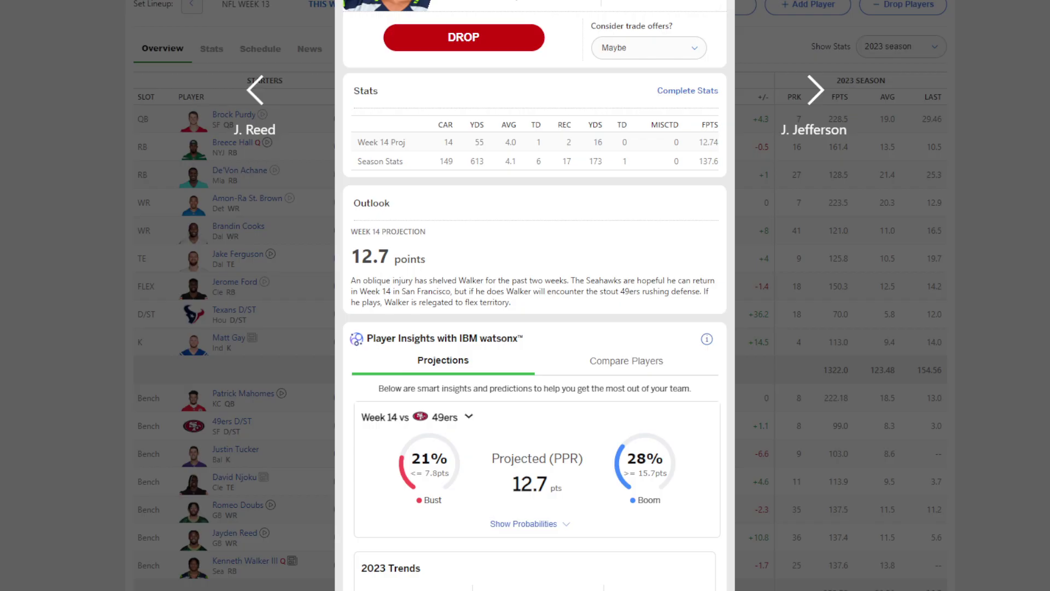
{"action": "left_click", "coordinate": [755, 35]}
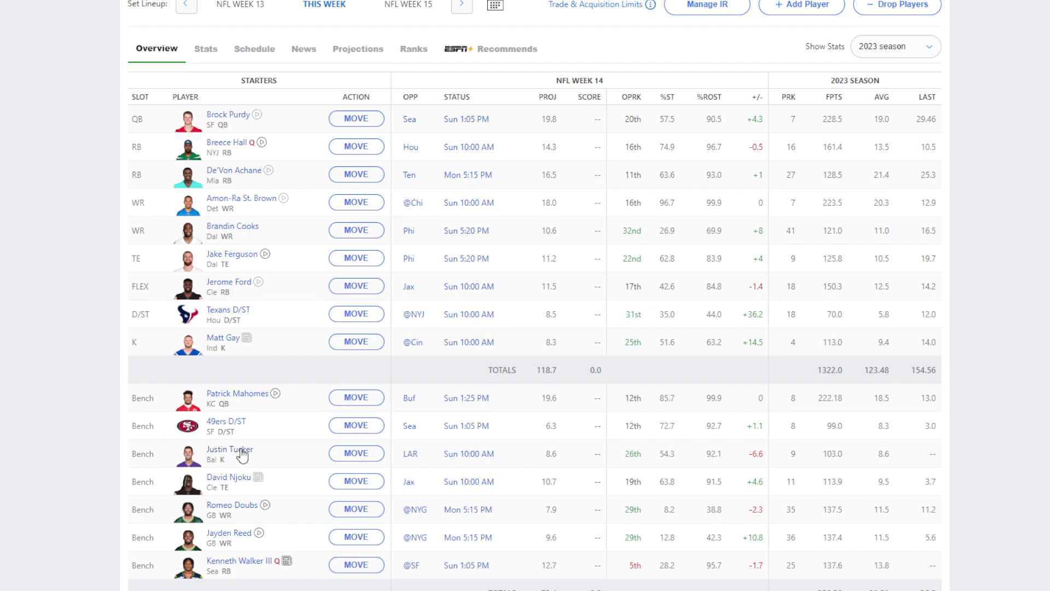
Open kicker Matt Gay's player card, examine his projections and weekly game log, and close the card.
{"action": "left_click", "coordinate": [224, 338]}
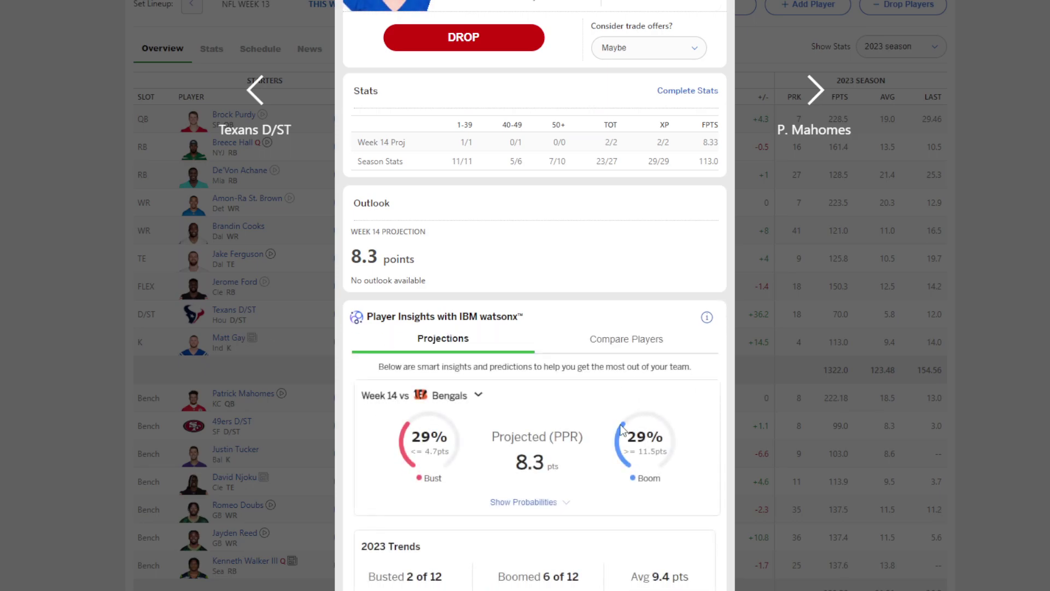
{"action": "scroll", "coordinate": [621, 459], "scroll_direction": "down", "scroll_amount": 8}
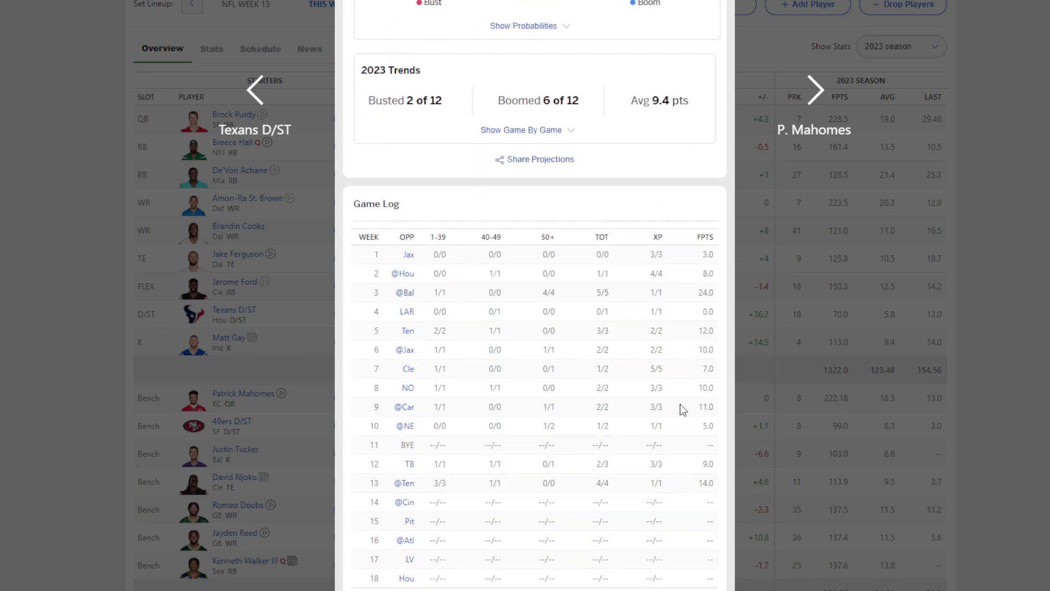
{"action": "left_click", "coordinate": [814, 332]}
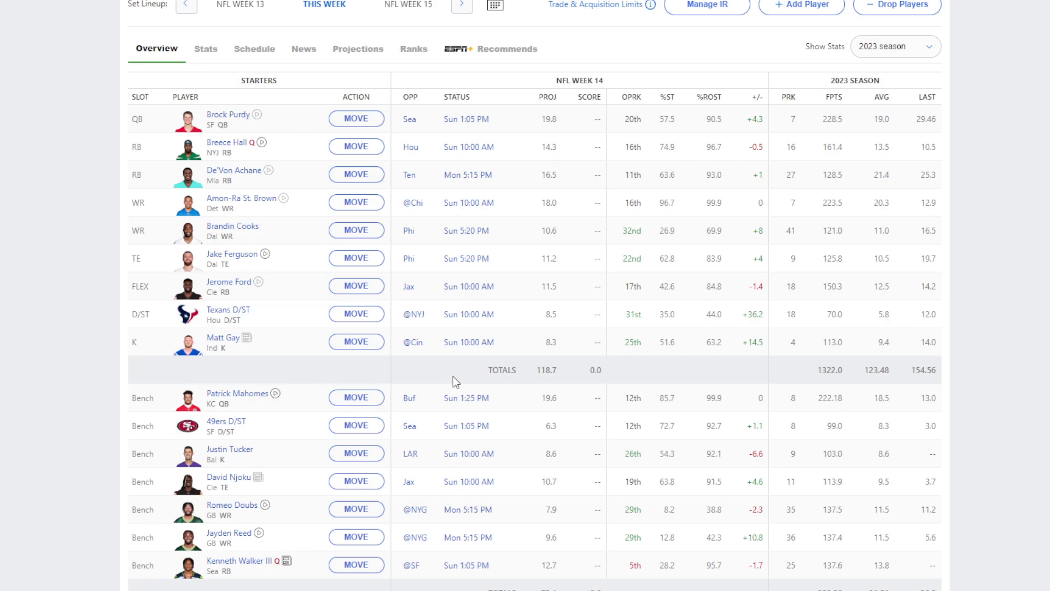
{"action": "scroll", "coordinate": [442, 330], "scroll_direction": "up", "scroll_amount": 3}
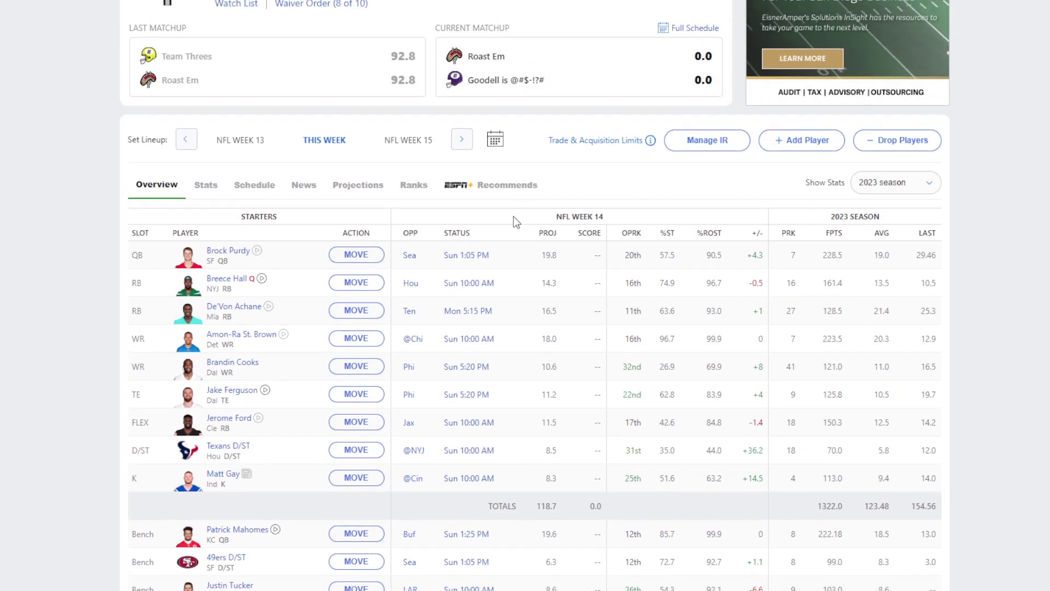
{"action": "left_click", "coordinate": [581, 77]}
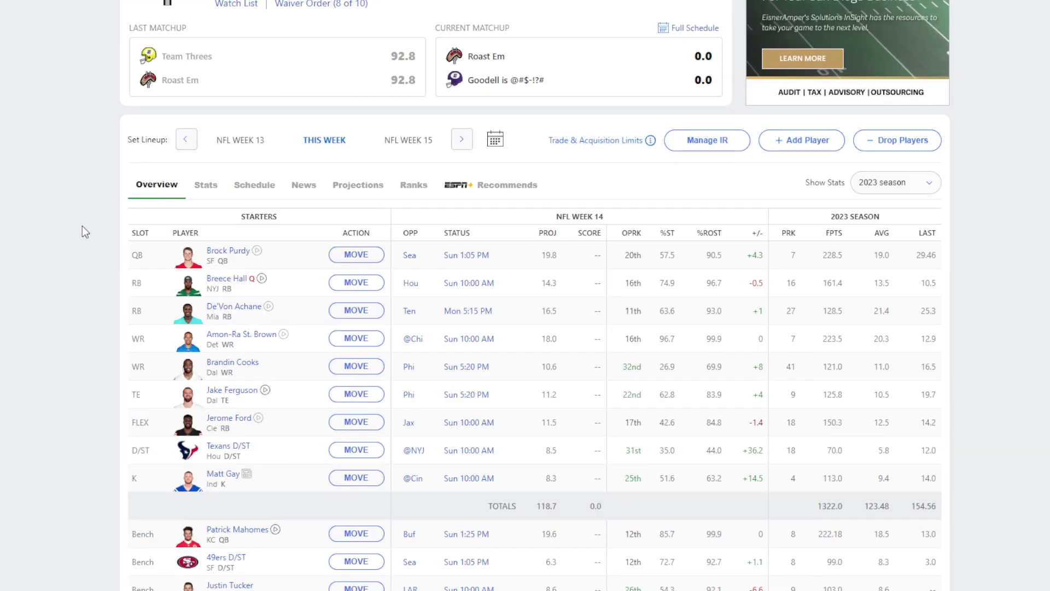
{"action": "scroll", "coordinate": [55, 232], "scroll_direction": "down", "scroll_amount": 5}
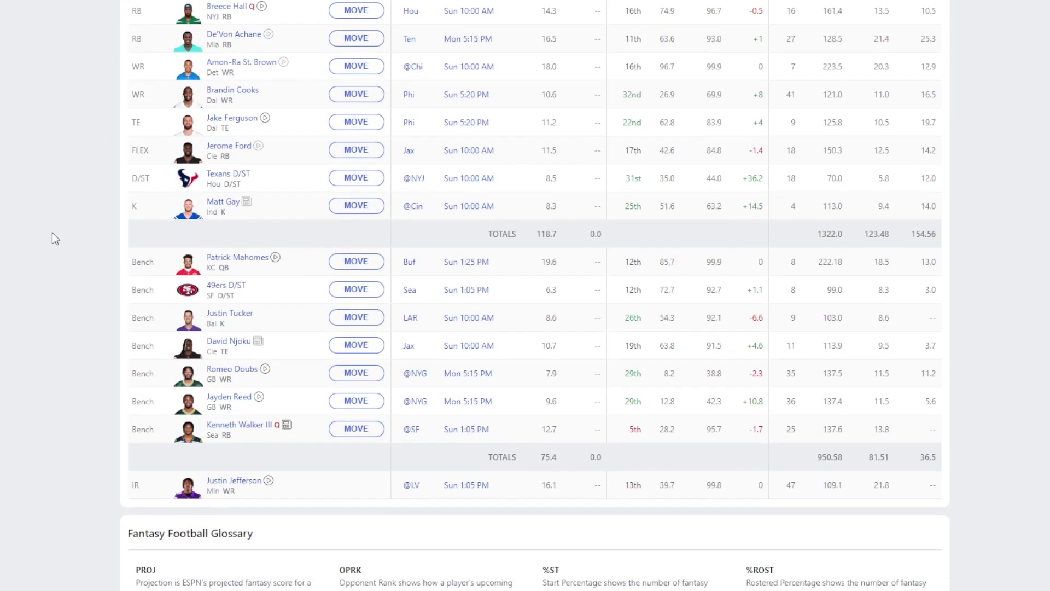
{"action": "scroll", "coordinate": [52, 234], "scroll_direction": "up", "scroll_amount": 4}
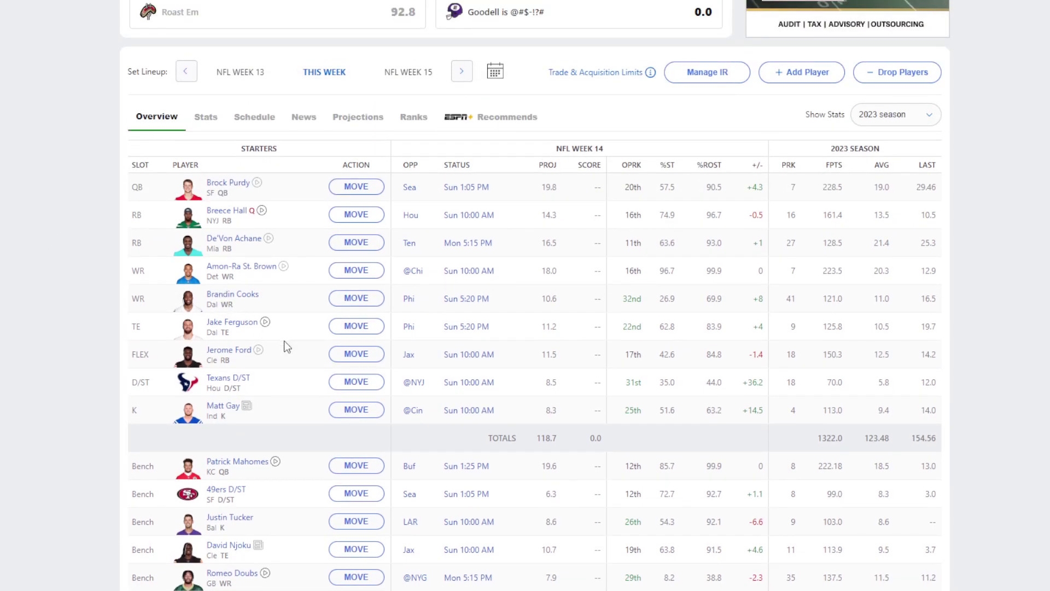
Open Jerome Ford's player card, examine his 2023 trends and game log, and close the card.
{"action": "left_click", "coordinate": [230, 351]}
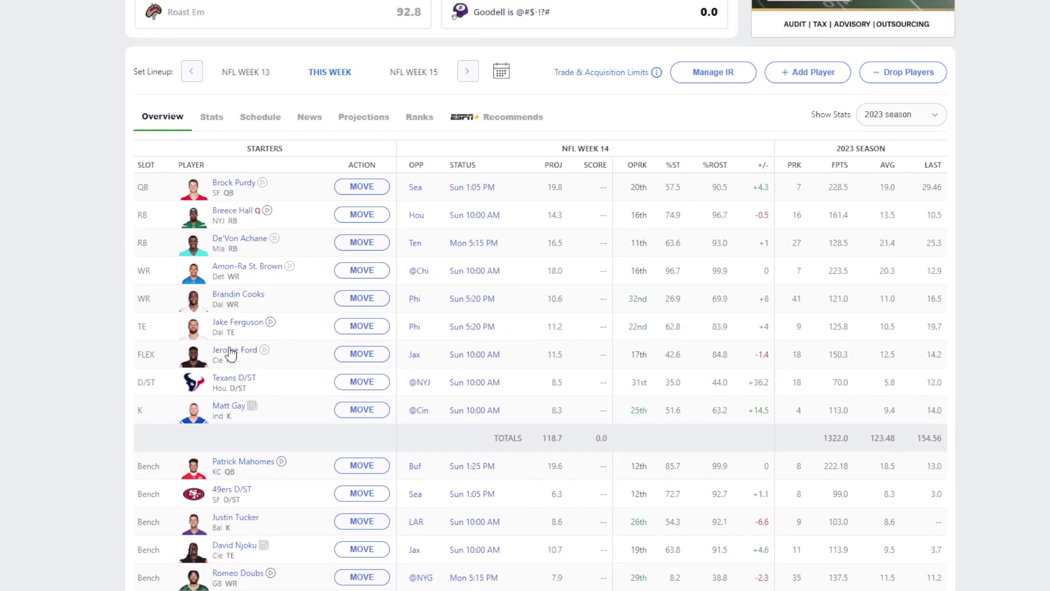
{"action": "scroll", "coordinate": [418, 354], "scroll_direction": "down", "scroll_amount": 5}
{"action": "scroll", "coordinate": [418, 355], "scroll_direction": "down", "scroll_amount": 7}
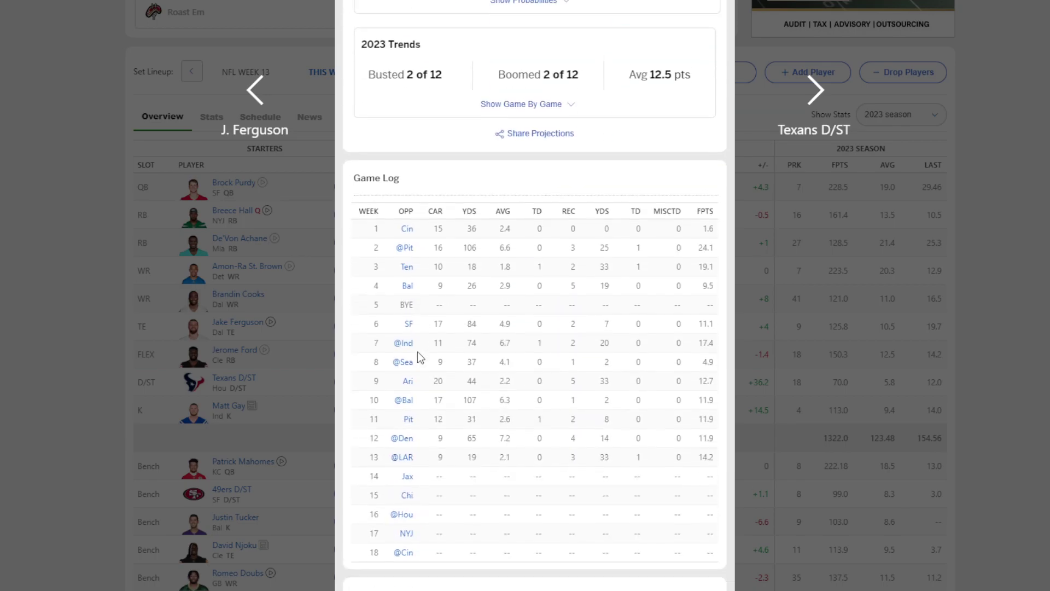
{"action": "left_click", "coordinate": [790, 414]}
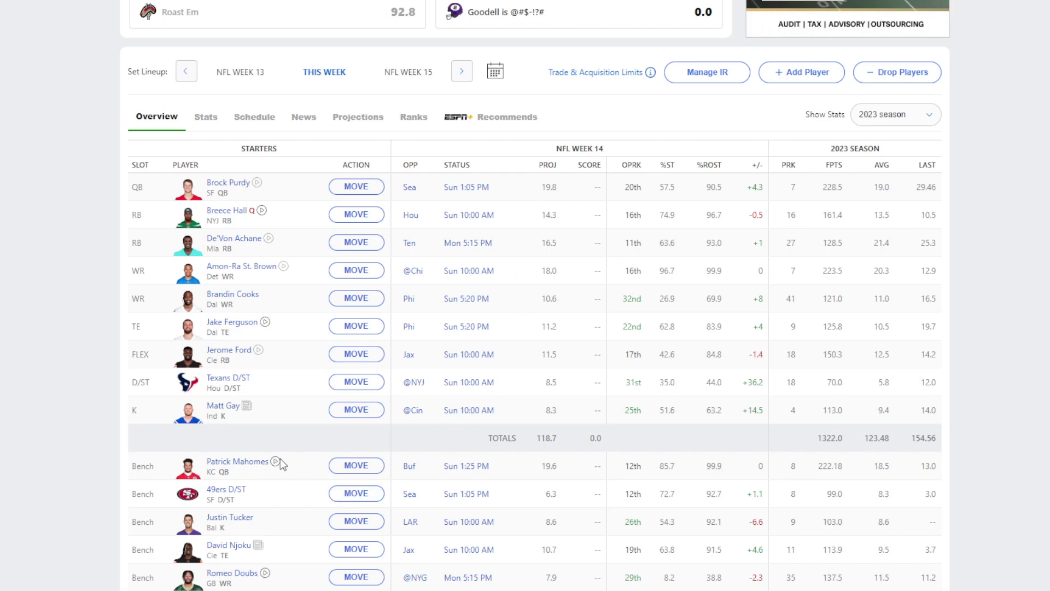
Open Brandin Cooks's player card and examine his 2023 trends and weekly game log.
{"action": "scroll", "coordinate": [32, 398], "scroll_direction": "down", "scroll_amount": 2}
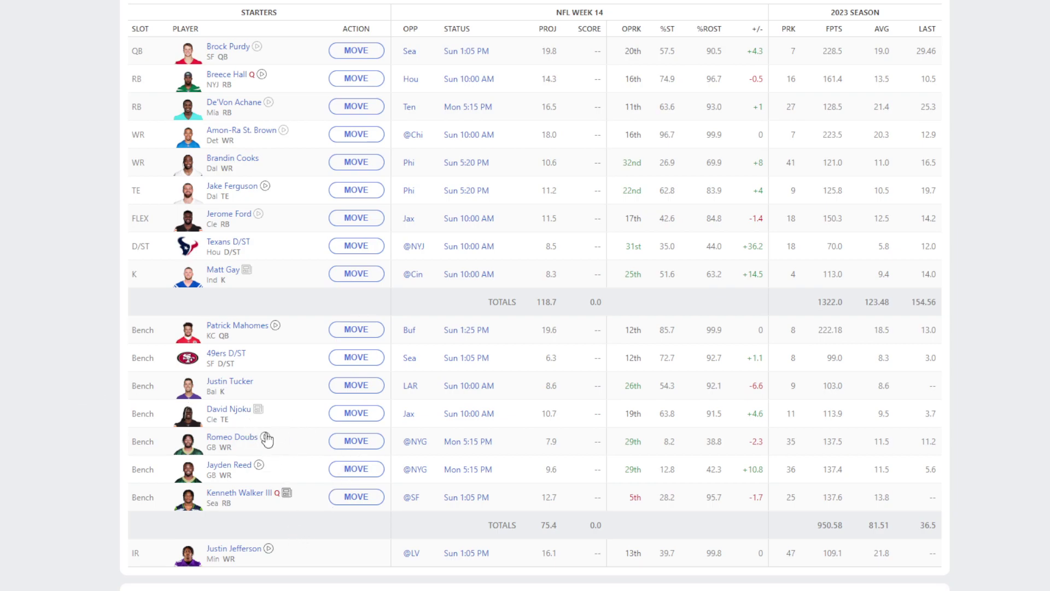
{"action": "left_click", "coordinate": [248, 160]}
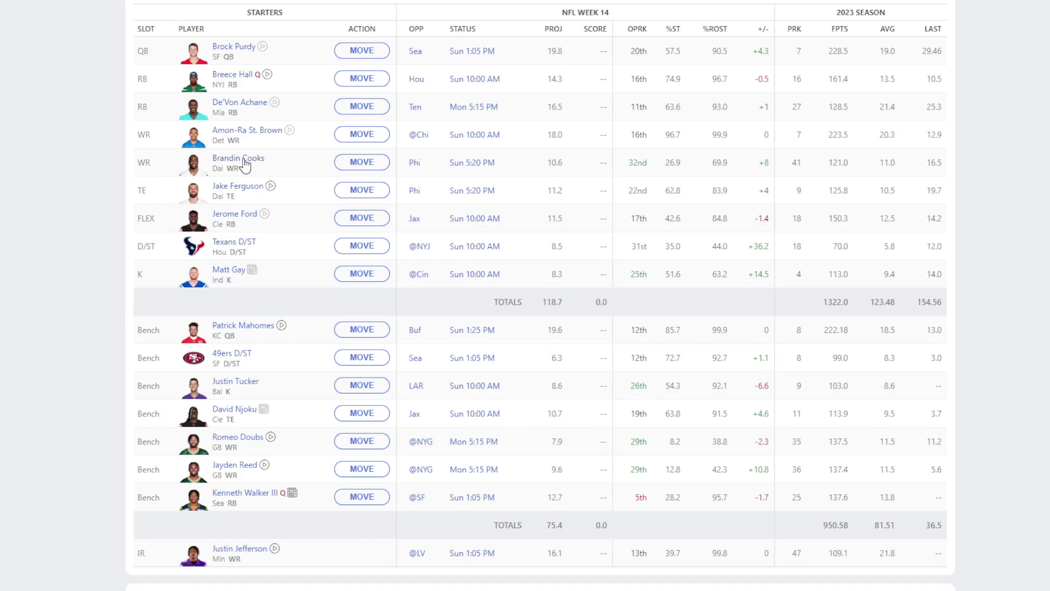
{"action": "scroll", "coordinate": [481, 273], "scroll_direction": "down", "scroll_amount": 10}
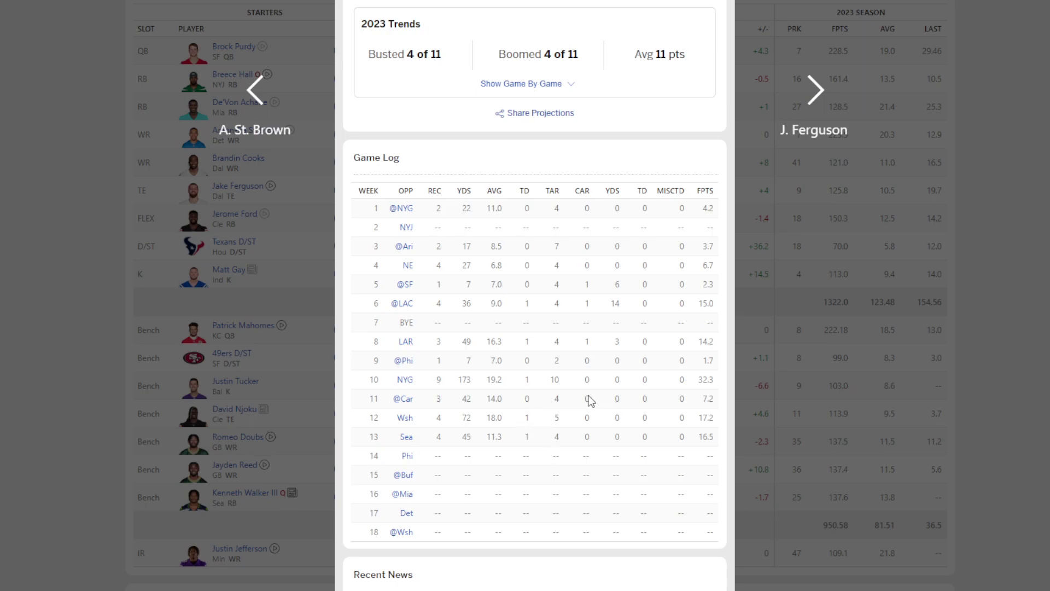
Compare Brandin Cooks's Week 14 projection with his weekly game log and close his player card.
{"action": "scroll", "coordinate": [549, 377], "scroll_direction": "up", "scroll_amount": 3}
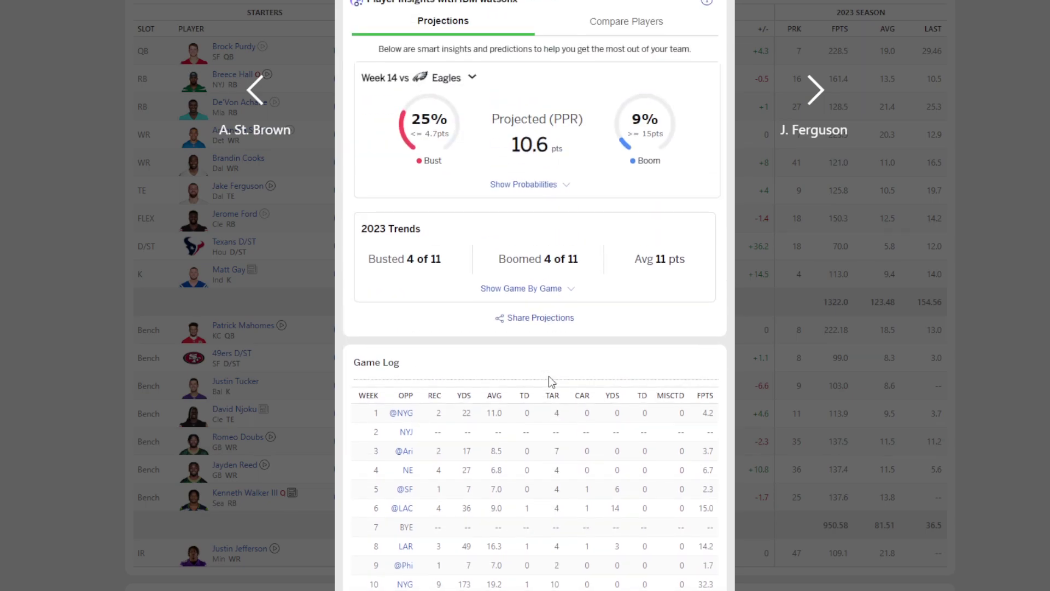
{"action": "scroll", "coordinate": [549, 376], "scroll_direction": "down", "scroll_amount": 1}
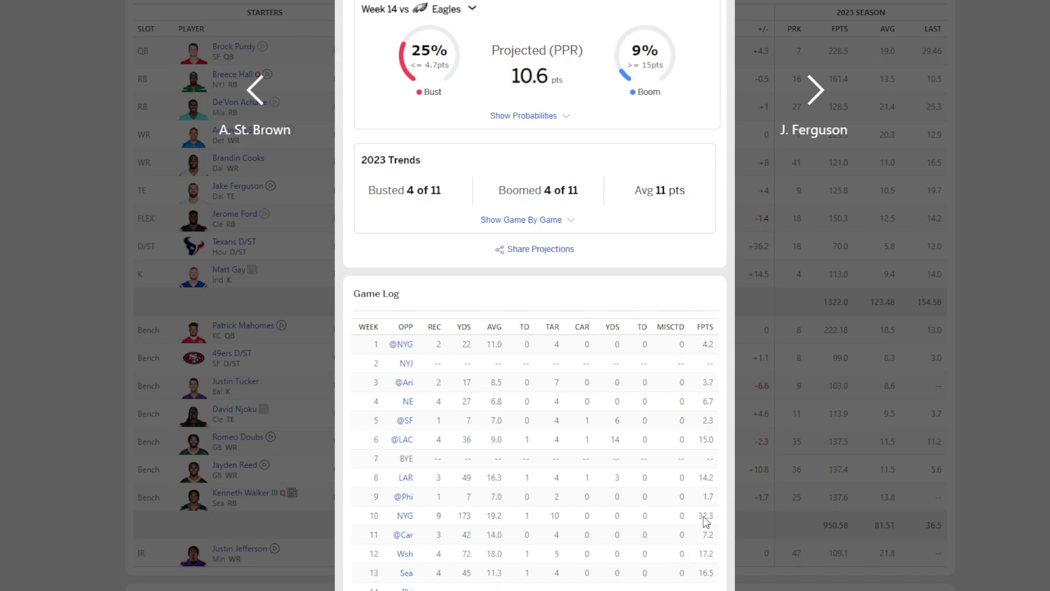
{"action": "left_click", "coordinate": [794, 443]}
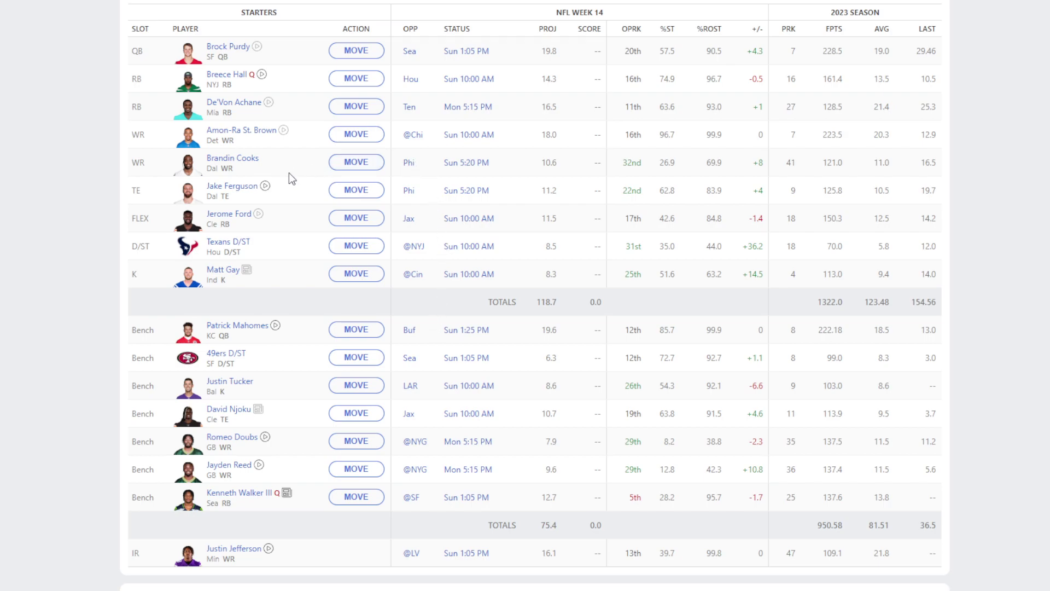
Reopen Brandin Cooks's player card, check his weekly fantasy points in the game log, and close the card.
{"action": "left_click", "coordinate": [232, 159]}
{"action": "scroll", "coordinate": [560, 398], "scroll_direction": "down", "scroll_amount": 5}
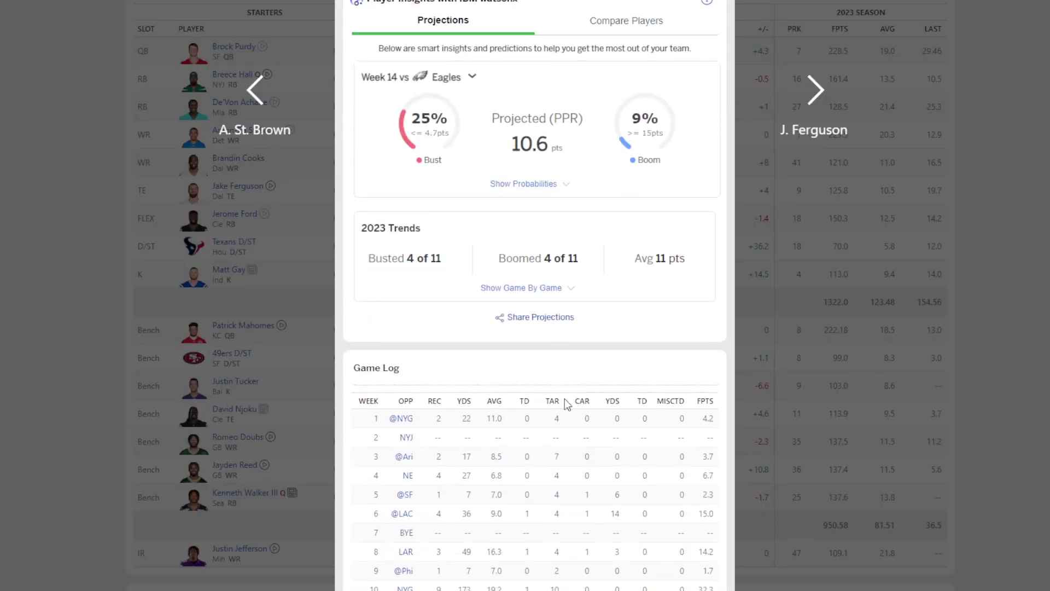
{"action": "scroll", "coordinate": [559, 399], "scroll_direction": "down", "scroll_amount": 5}
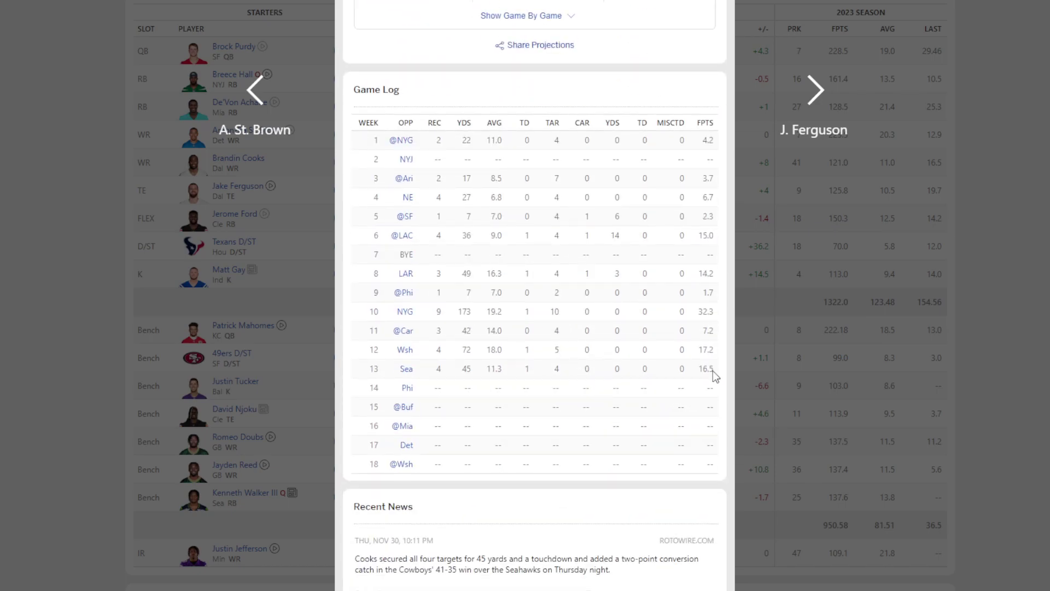
{"action": "left_click", "coordinate": [808, 375]}
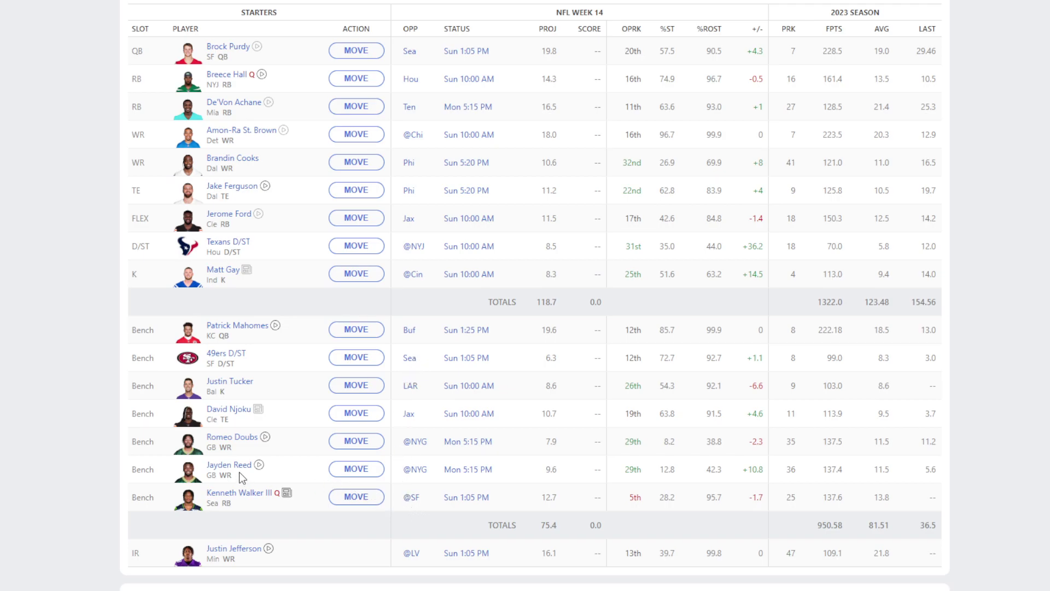
Look over the Roast Em roster, read the Week 14 outlook on Brandin Cooks's player card, and close the card.
{"action": "scroll", "coordinate": [242, 474], "scroll_direction": "up", "scroll_amount": 5}
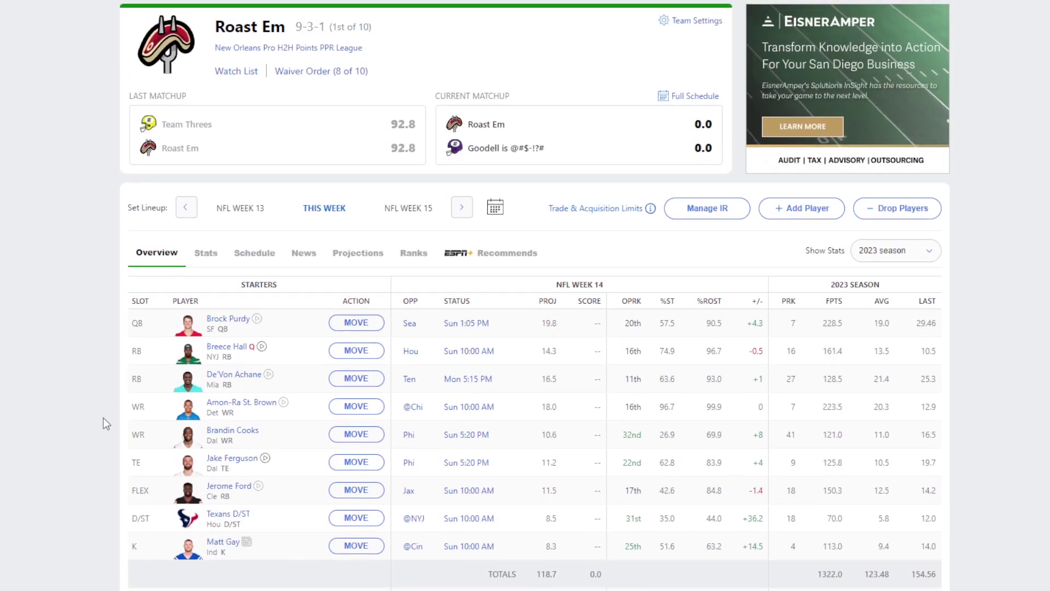
{"action": "scroll", "coordinate": [107, 411], "scroll_direction": "down", "scroll_amount": 5}
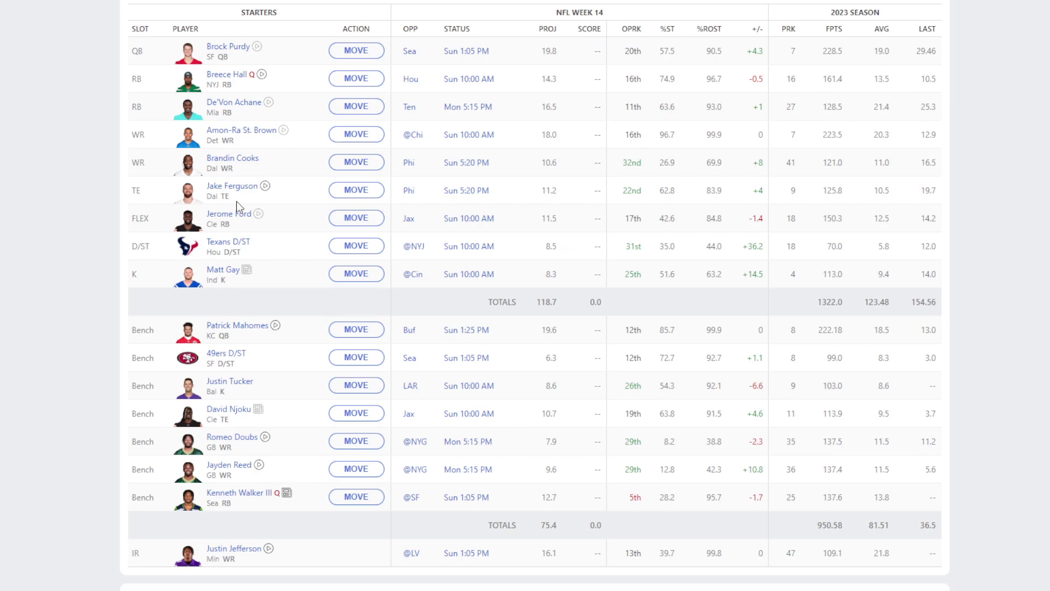
{"action": "left_click", "coordinate": [235, 159]}
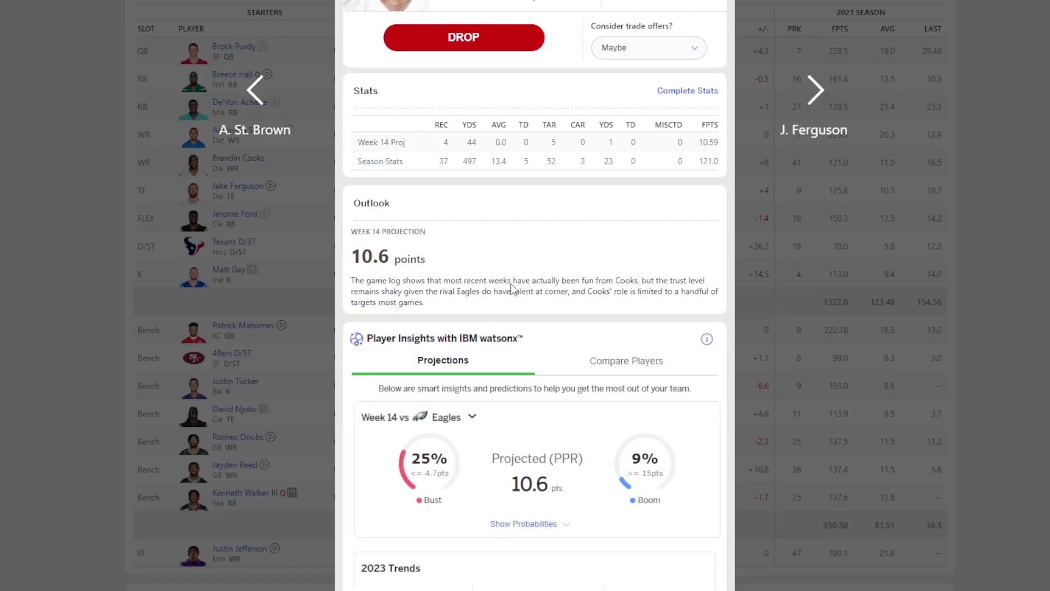
{"action": "left_click", "coordinate": [755, 282]}
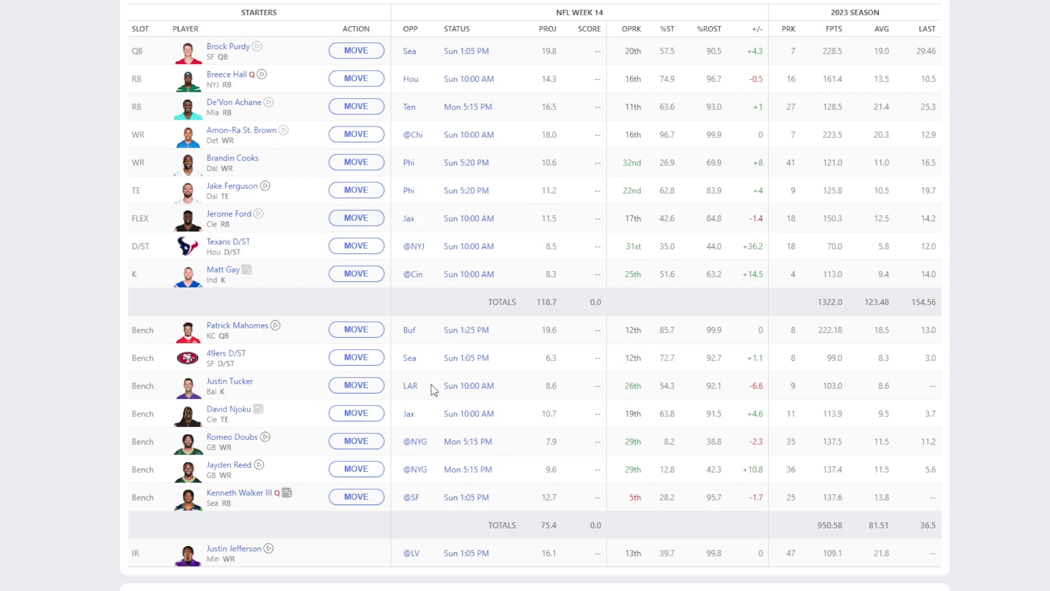
Open bench receiver Jayden Reed's player card, examine his stats and Week 14 outlook, and close the card.
{"action": "left_click", "coordinate": [243, 466]}
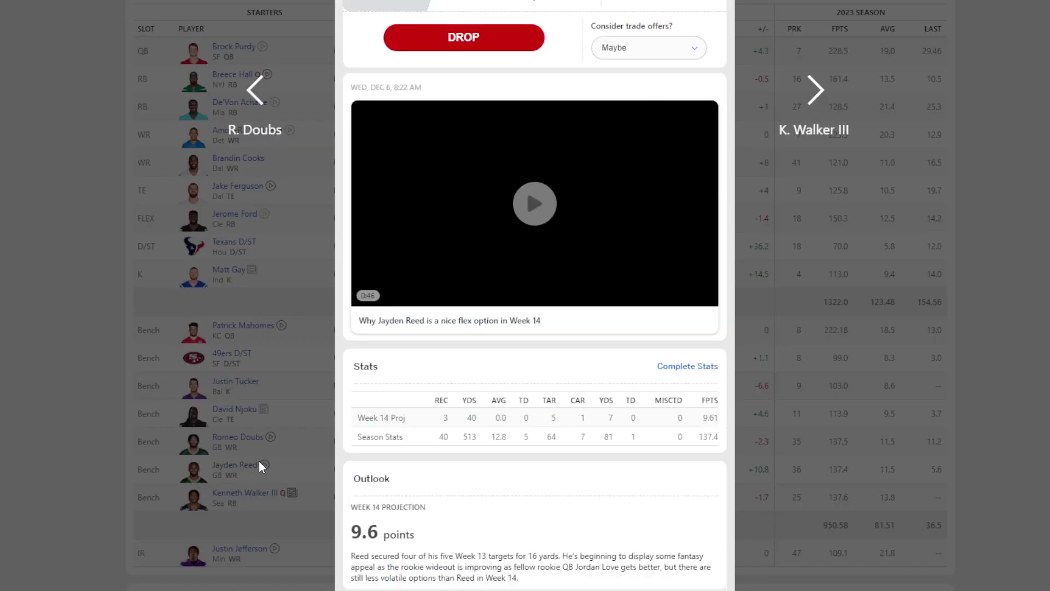
{"action": "scroll", "coordinate": [512, 380], "scroll_direction": "down", "scroll_amount": 3}
{"action": "scroll", "coordinate": [512, 379], "scroll_direction": "up", "scroll_amount": 3}
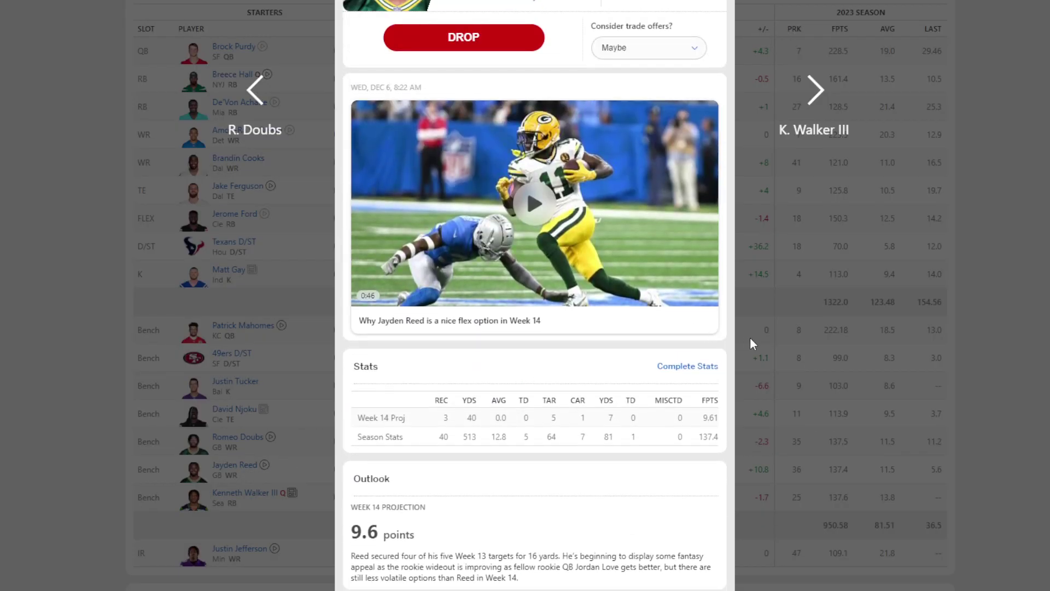
{"action": "left_click", "coordinate": [746, 338]}
View the full standings of the New Orleans Pro H2H Points PPR League and return to the Roast Em team page.
{"action": "scroll", "coordinate": [282, 106], "scroll_direction": "up", "scroll_amount": 5}
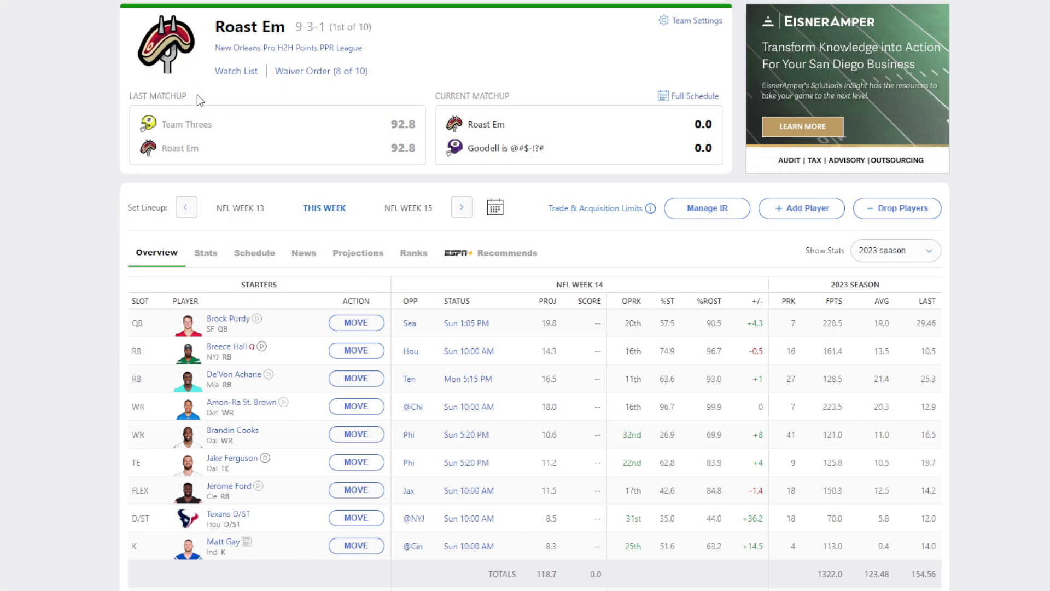
{"action": "left_click", "coordinate": [118, 2]}
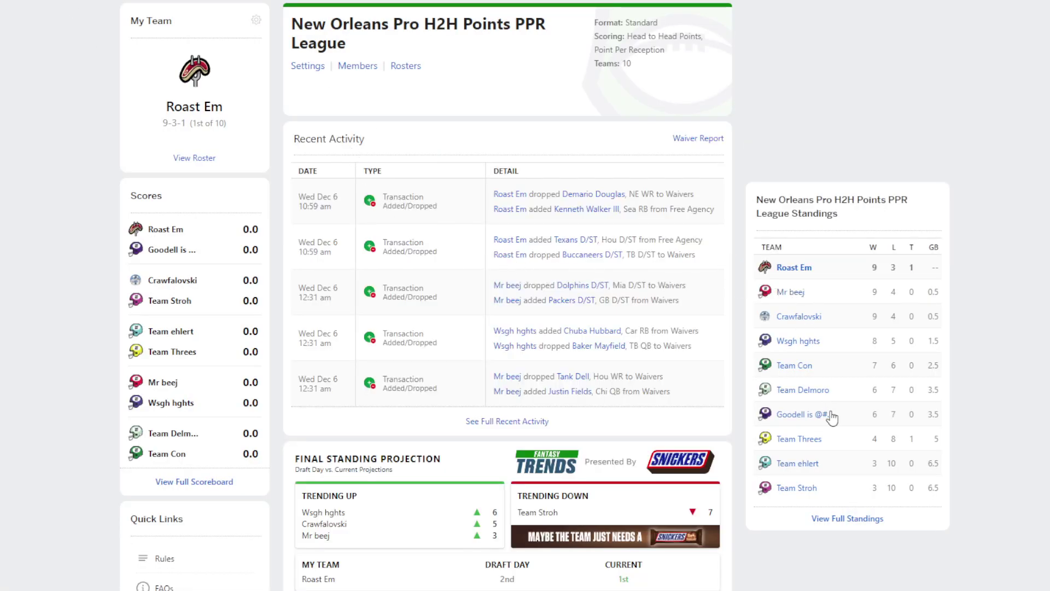
{"action": "left_click", "coordinate": [853, 517]}
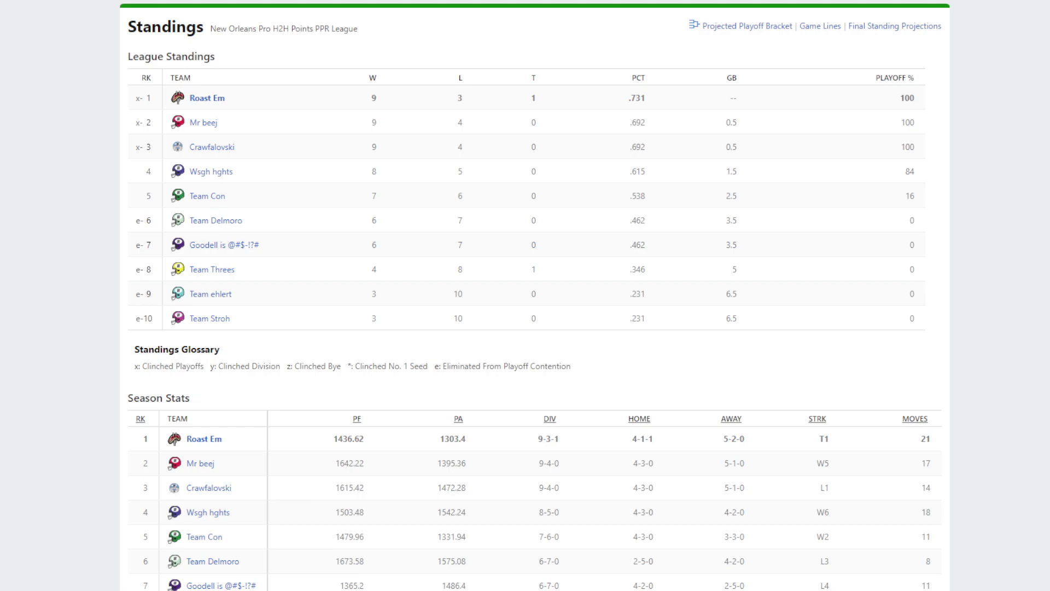
{"action": "key", "text": "alt+Left"}
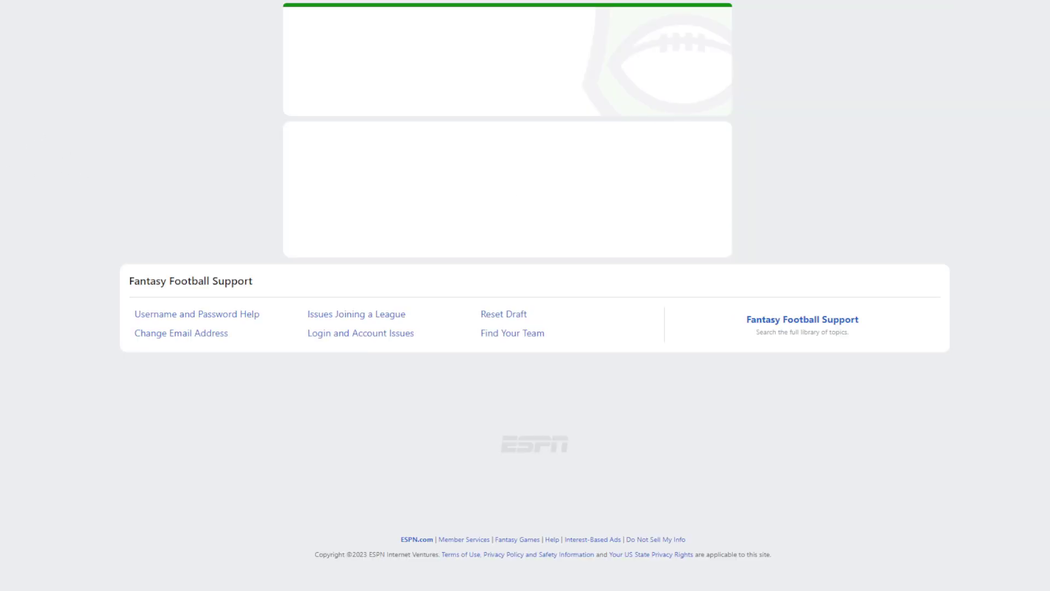
{"action": "key", "text": "alt+Left"}
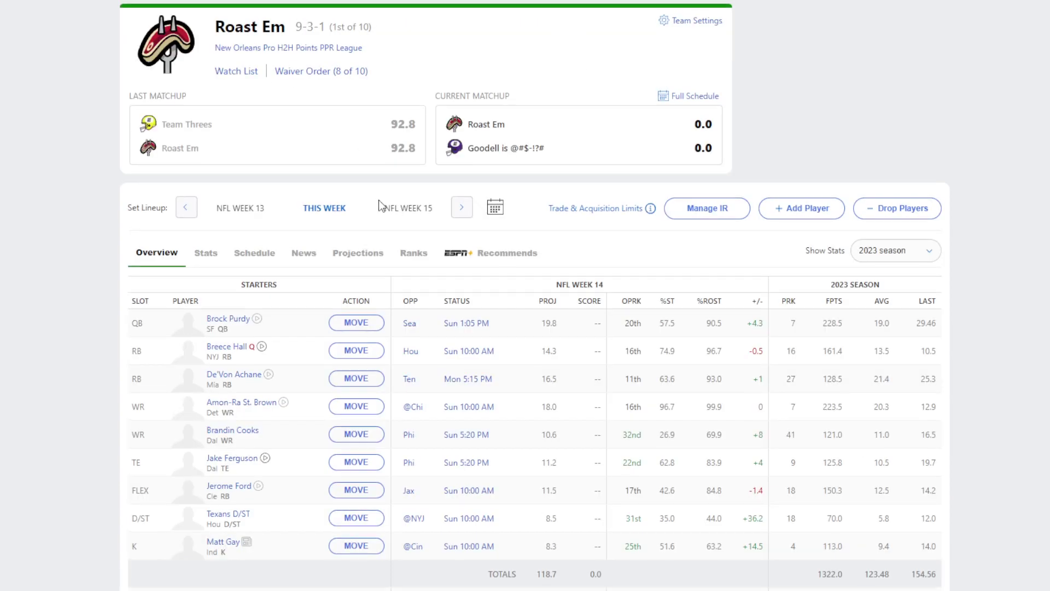
Open the league's list of available free agents and filter it to wide receivers.
{"action": "scroll", "coordinate": [501, 257], "scroll_direction": "down", "scroll_amount": 4}
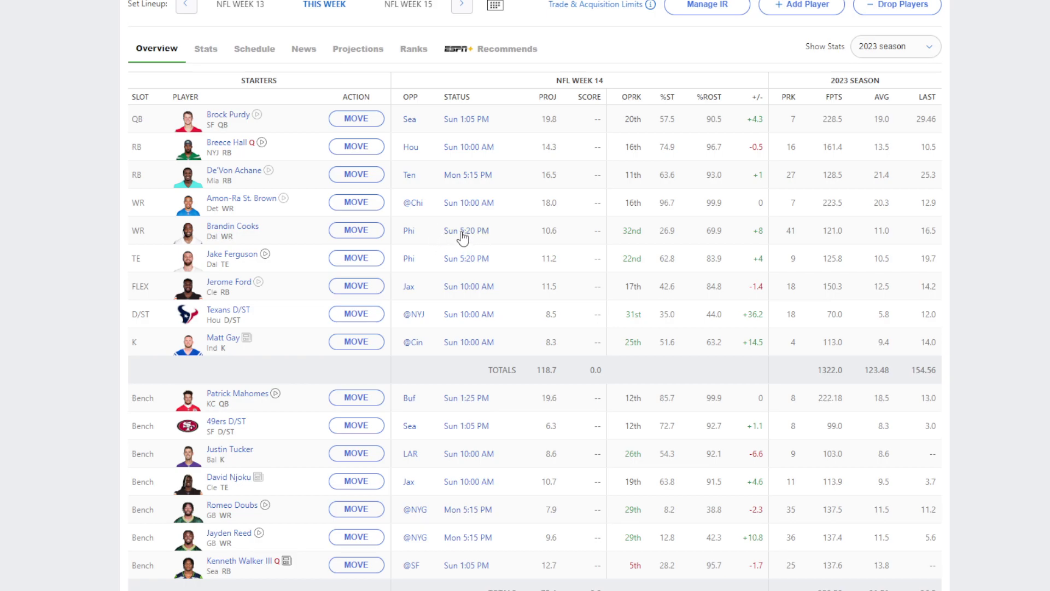
{"action": "left_click", "coordinate": [782, 7]}
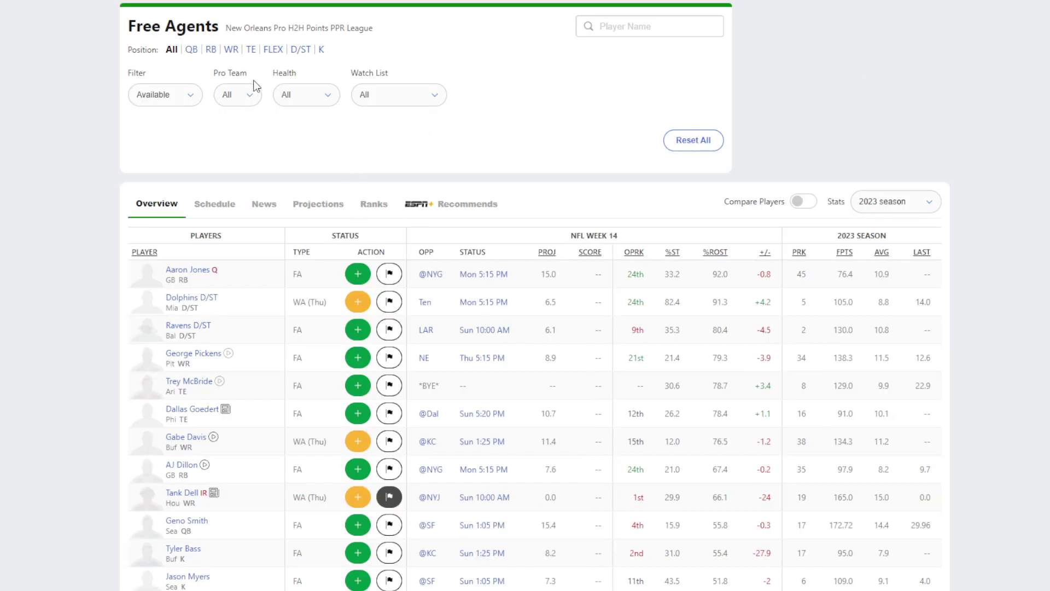
{"action": "left_click", "coordinate": [230, 51]}
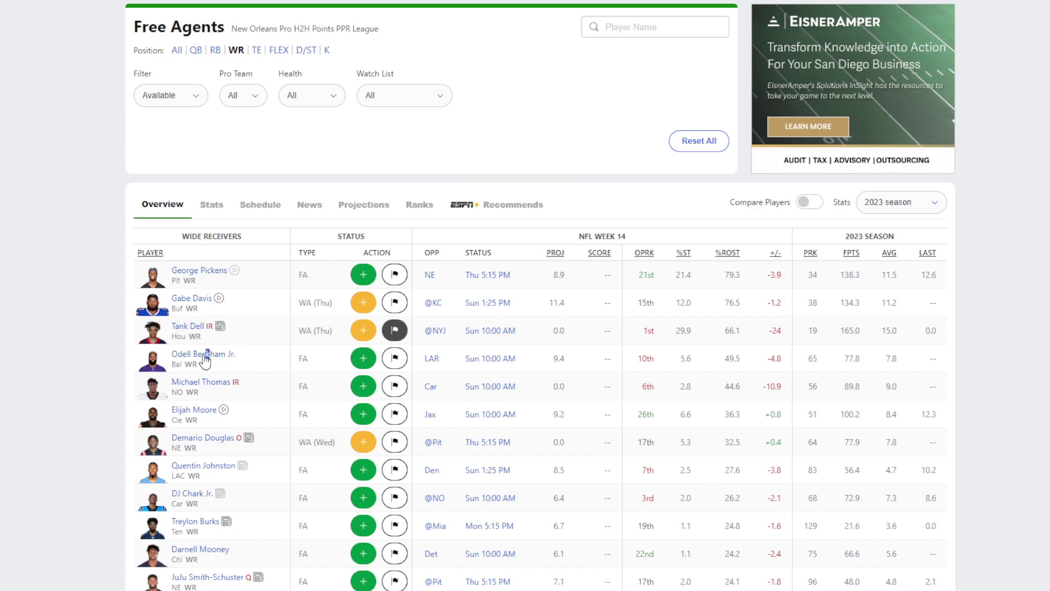
Open Odell Beckham Jr.'s player card, examine his 2023 trends and game log, and close the card.
{"action": "left_click", "coordinate": [206, 354]}
{"action": "scroll", "coordinate": [467, 394], "scroll_direction": "down", "scroll_amount": 10}
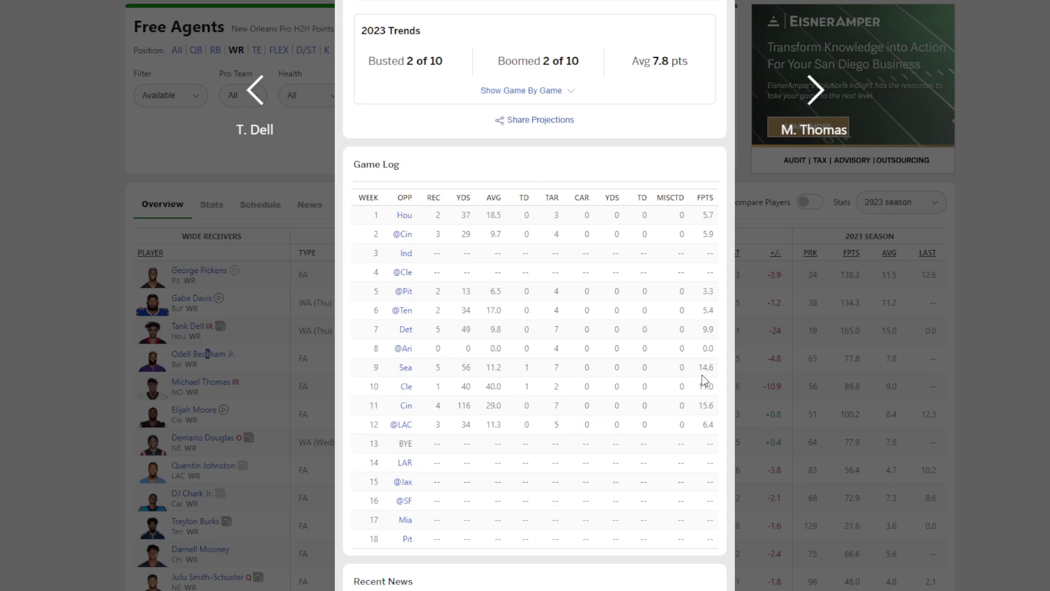
{"action": "left_click", "coordinate": [770, 402]}
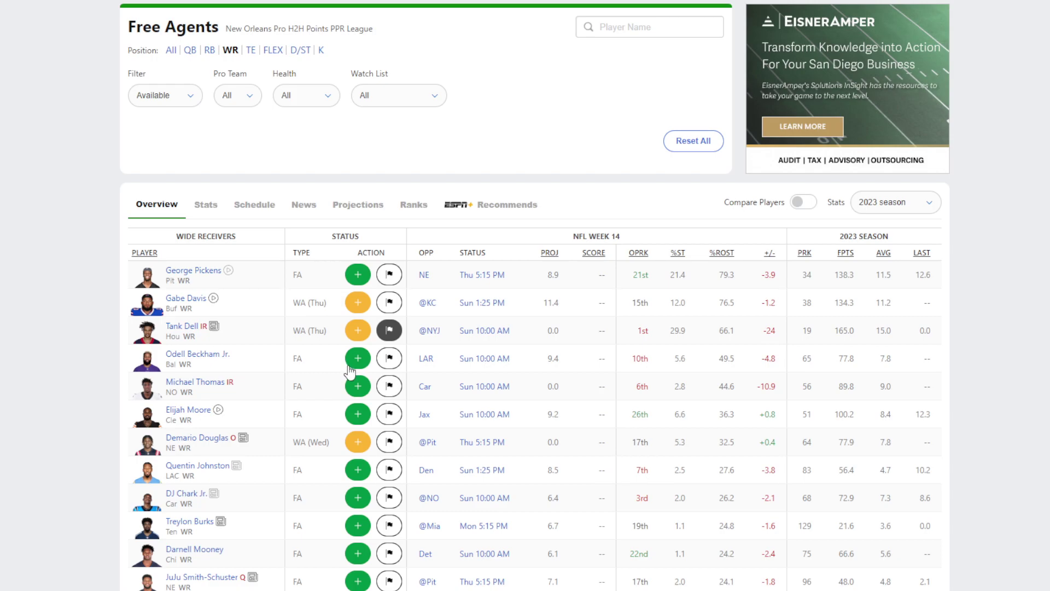
Browse the available wide receivers, examine Tank Dell's stats, outlook and game log on his player card, and close it.
{"action": "scroll", "coordinate": [350, 372], "scroll_direction": "down", "scroll_amount": 3}
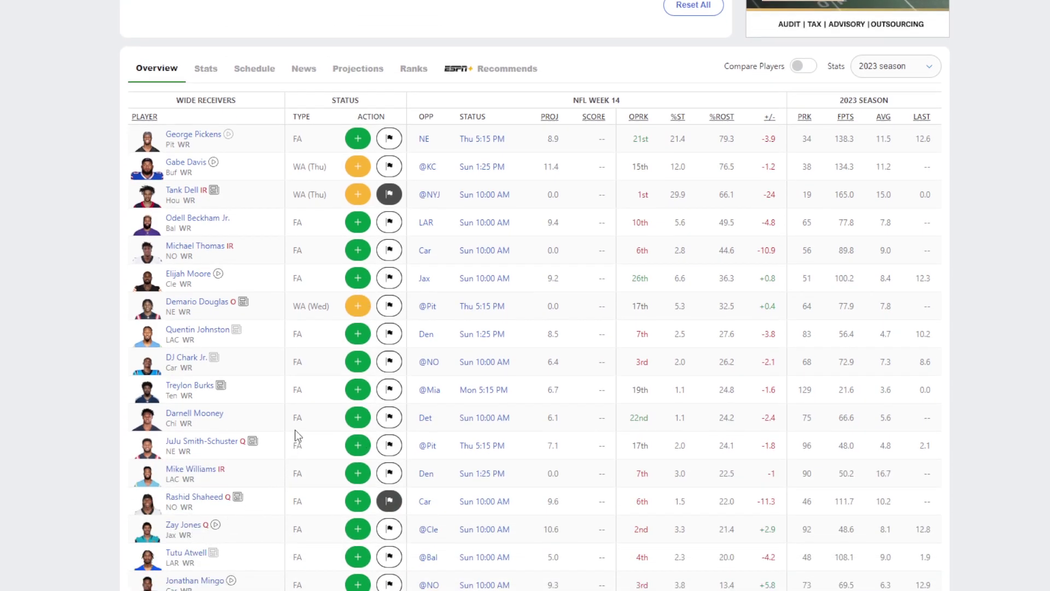
{"action": "scroll", "coordinate": [296, 436], "scroll_direction": "up", "scroll_amount": 3}
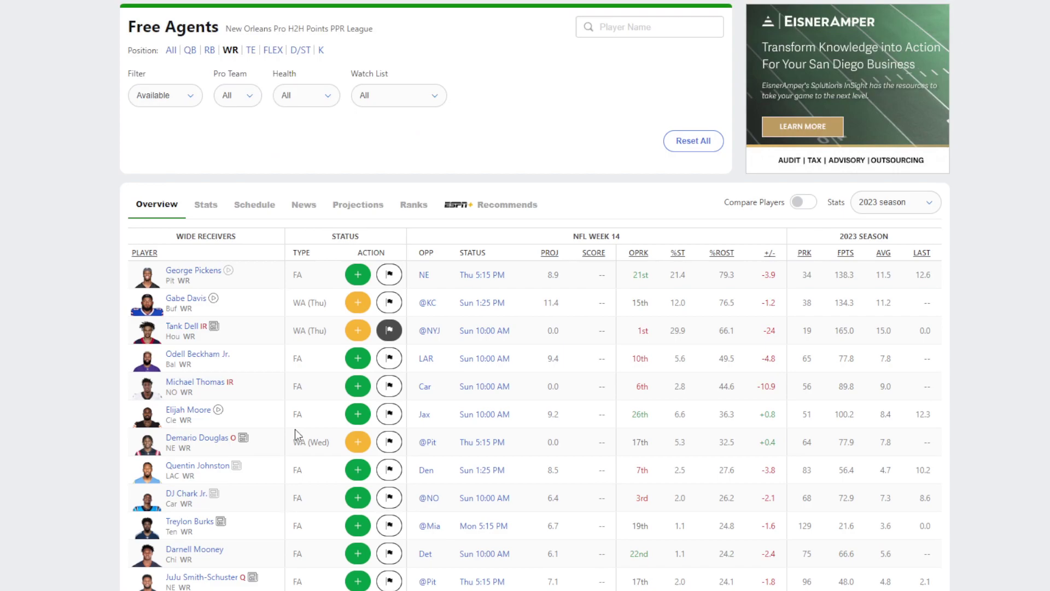
{"action": "left_click", "coordinate": [182, 327]}
{"action": "scroll", "coordinate": [385, 357], "scroll_direction": "down", "scroll_amount": 5}
{"action": "scroll", "coordinate": [418, 368], "scroll_direction": "up", "scroll_amount": 4}
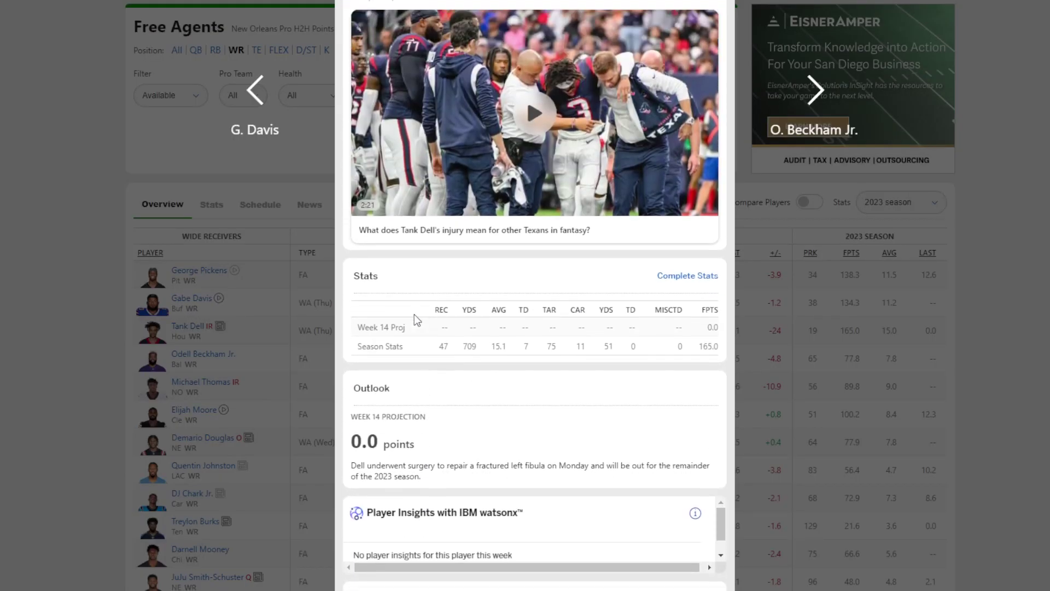
{"action": "scroll", "coordinate": [516, 357], "scroll_direction": "up", "scroll_amount": 2}
{"action": "scroll", "coordinate": [520, 375], "scroll_direction": "down", "scroll_amount": 5}
{"action": "scroll", "coordinate": [530, 328], "scroll_direction": "down", "scroll_amount": 3}
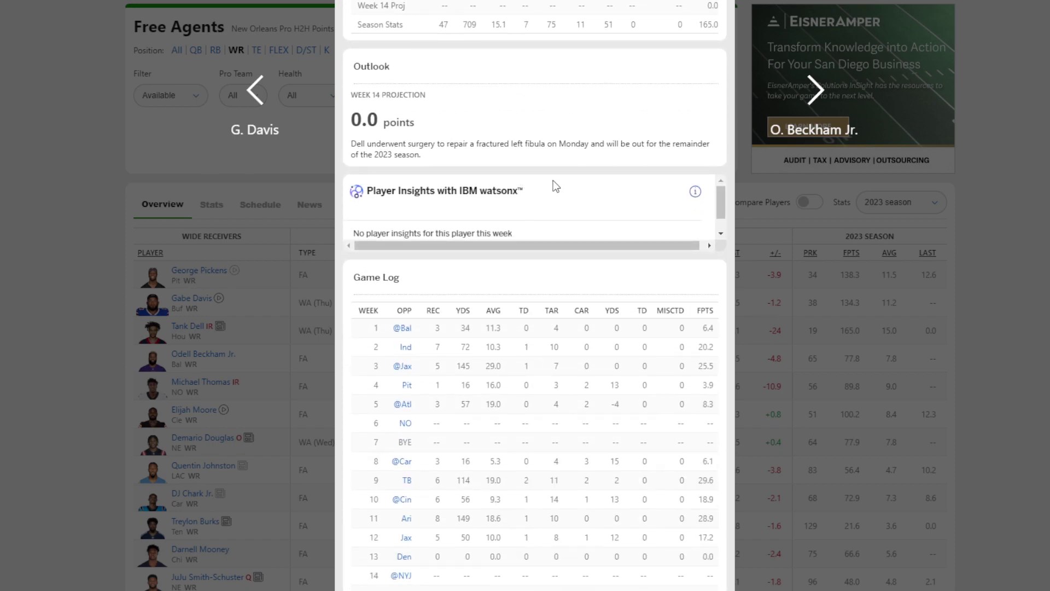
{"action": "left_click", "coordinate": [763, 215]}
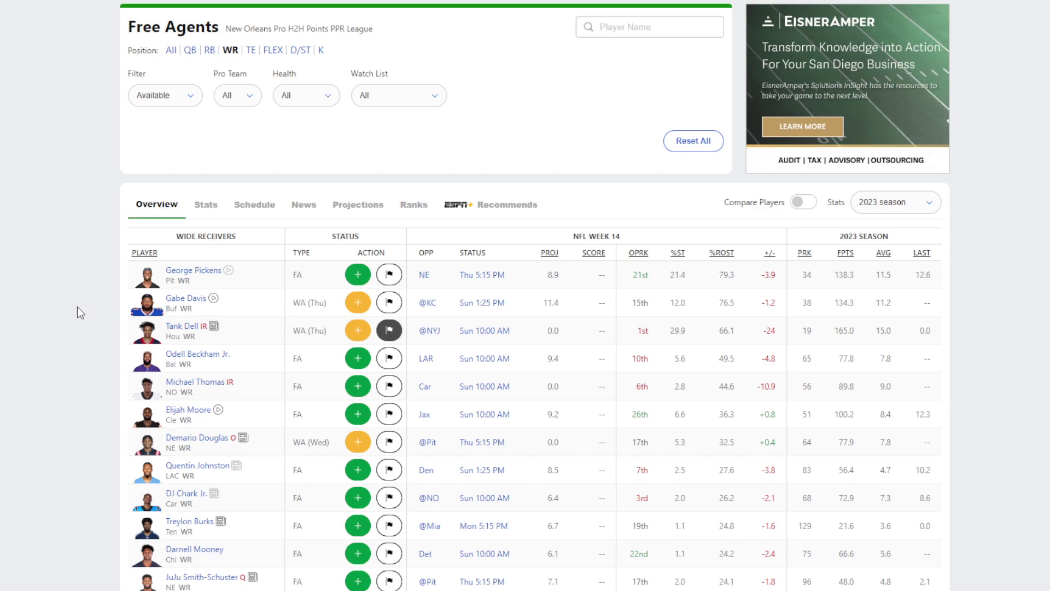
Open Gabe Davis's player card, examine his 2023 trends and weekly game log, and close the card.
{"action": "left_click", "coordinate": [191, 298]}
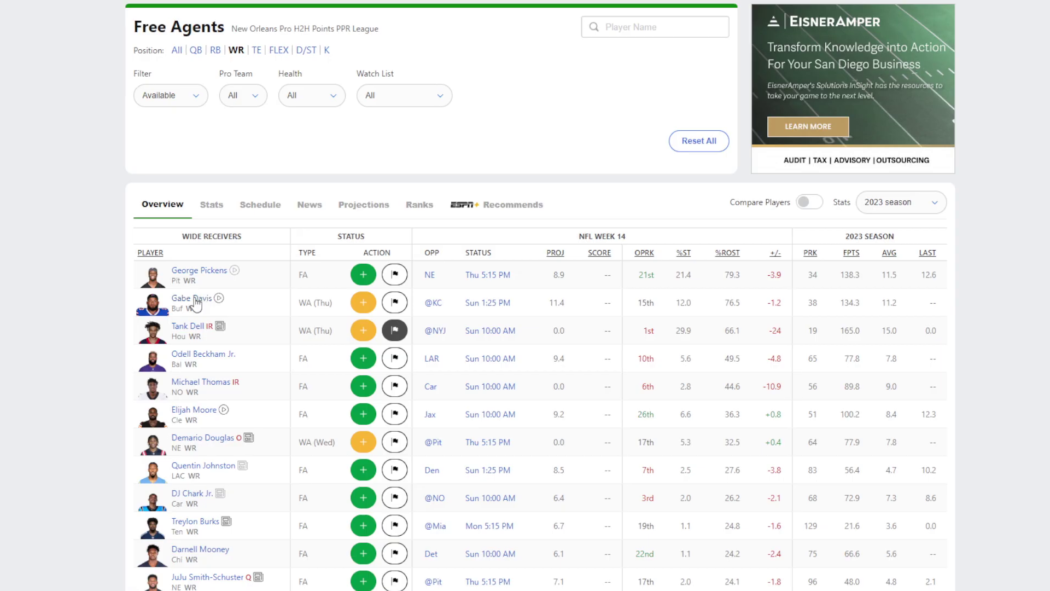
{"action": "scroll", "coordinate": [398, 417], "scroll_direction": "down", "scroll_amount": 12}
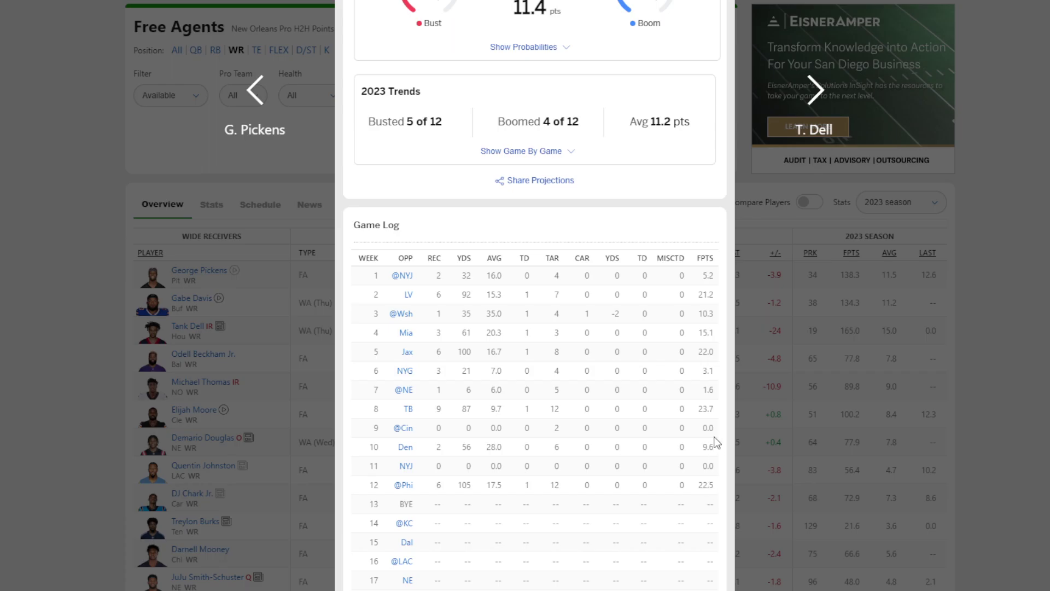
{"action": "left_click", "coordinate": [810, 424]}
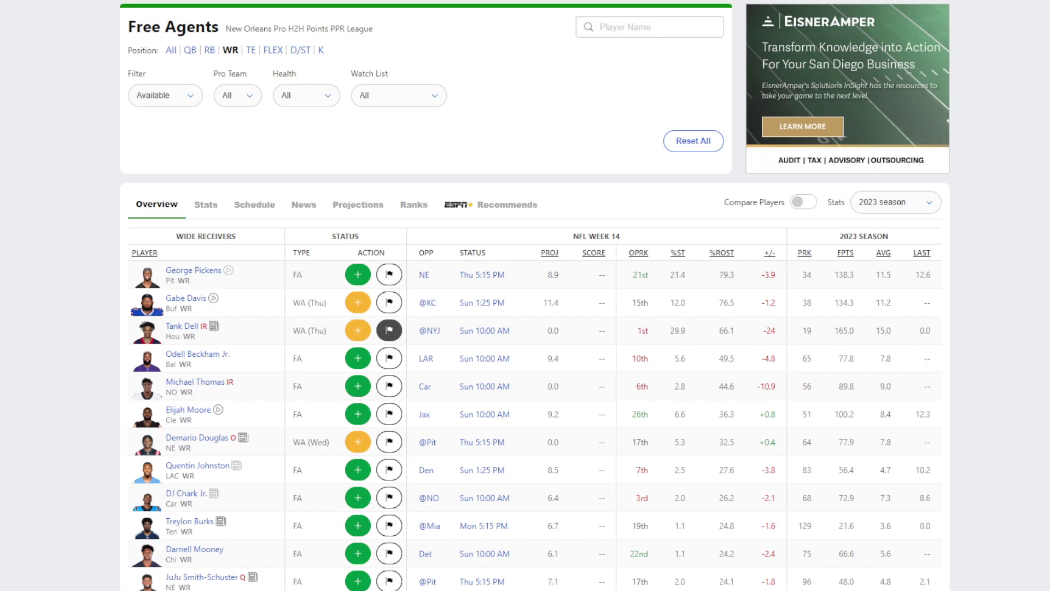
Return to the Roast Em roster, examine Romeo Doubs's Week 14 outlook and game log, and close his player card.
{"action": "key", "text": "alt+Left"}
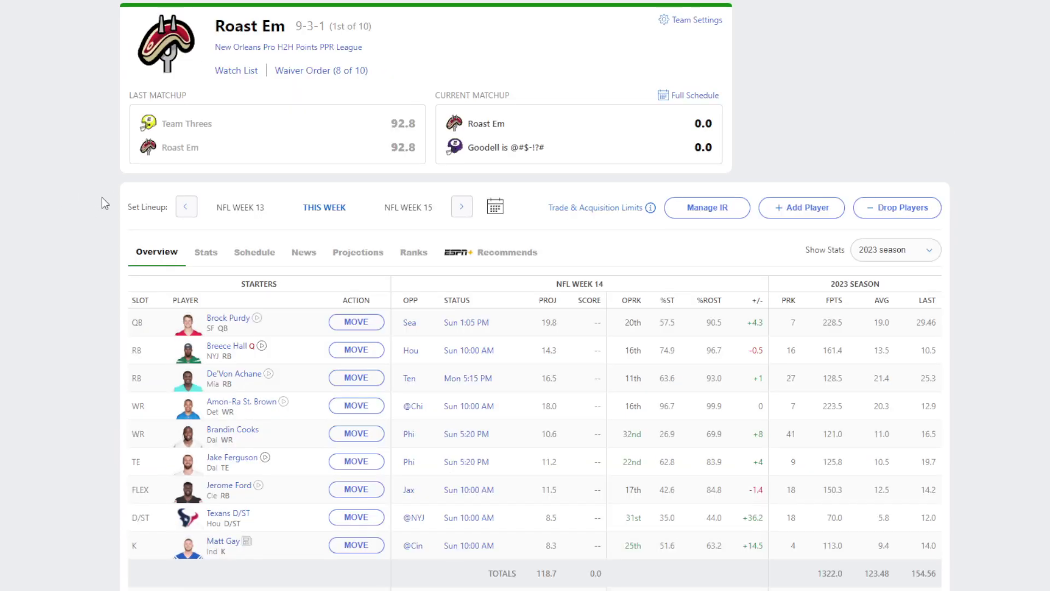
{"action": "scroll", "coordinate": [90, 248], "scroll_direction": "down", "scroll_amount": 3}
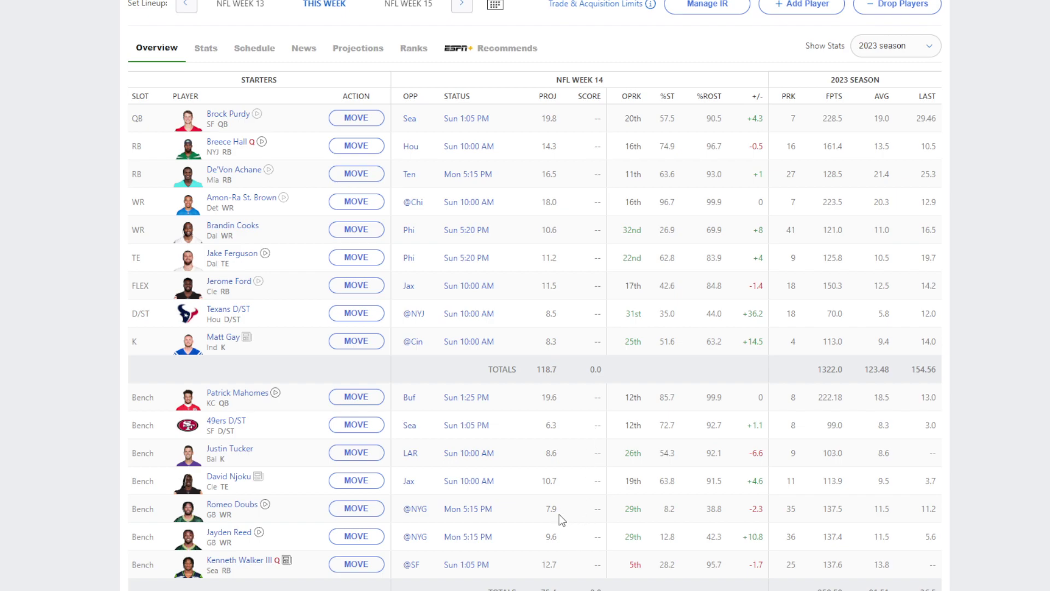
{"action": "left_click", "coordinate": [233, 504]}
{"action": "scroll", "coordinate": [468, 447], "scroll_direction": "down", "scroll_amount": 10}
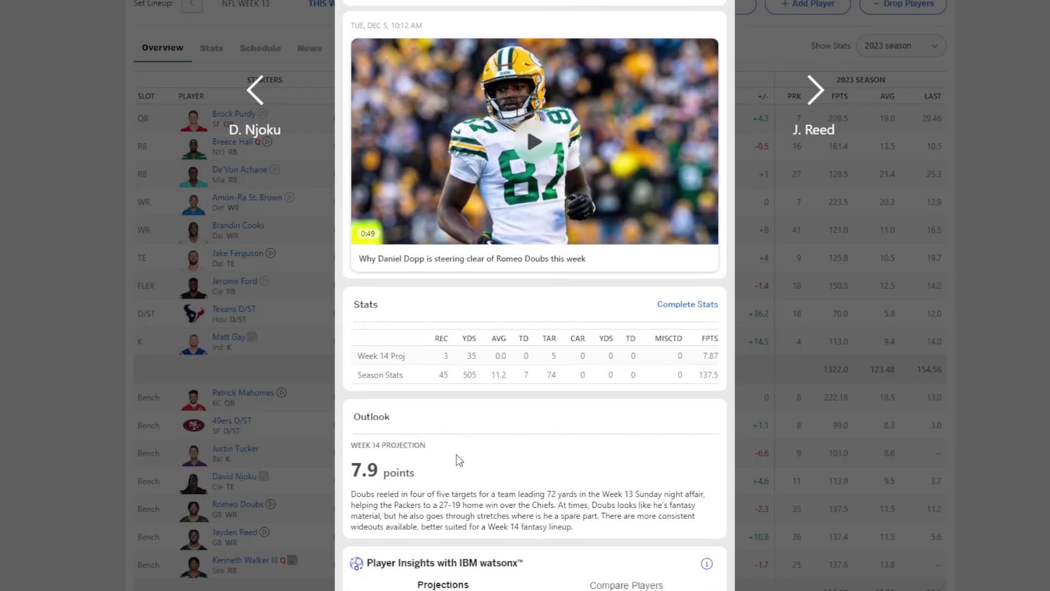
{"action": "scroll", "coordinate": [469, 447], "scroll_direction": "down", "scroll_amount": 5}
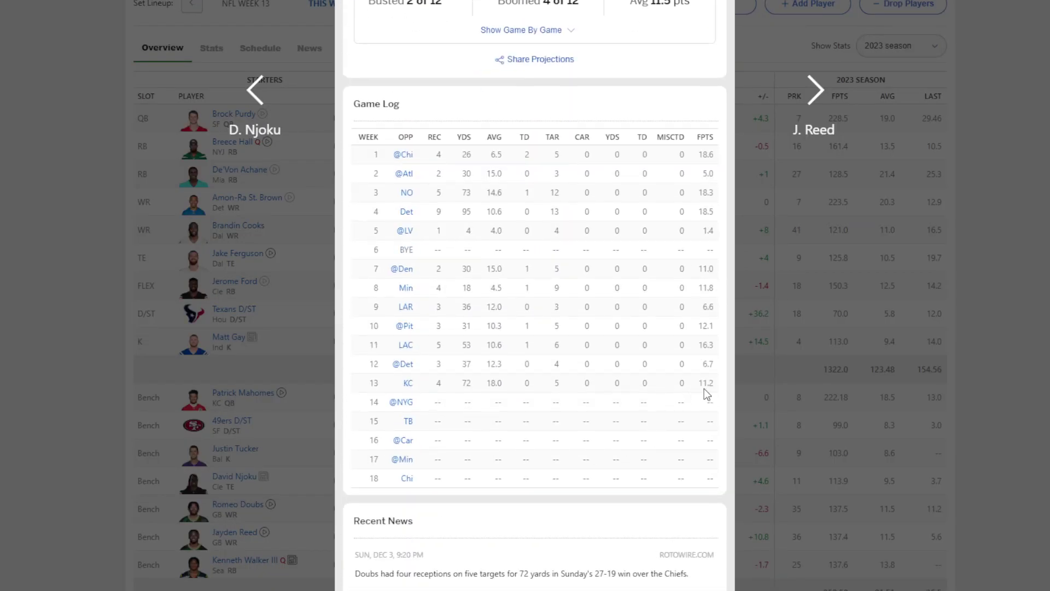
{"action": "left_click", "coordinate": [777, 362]}
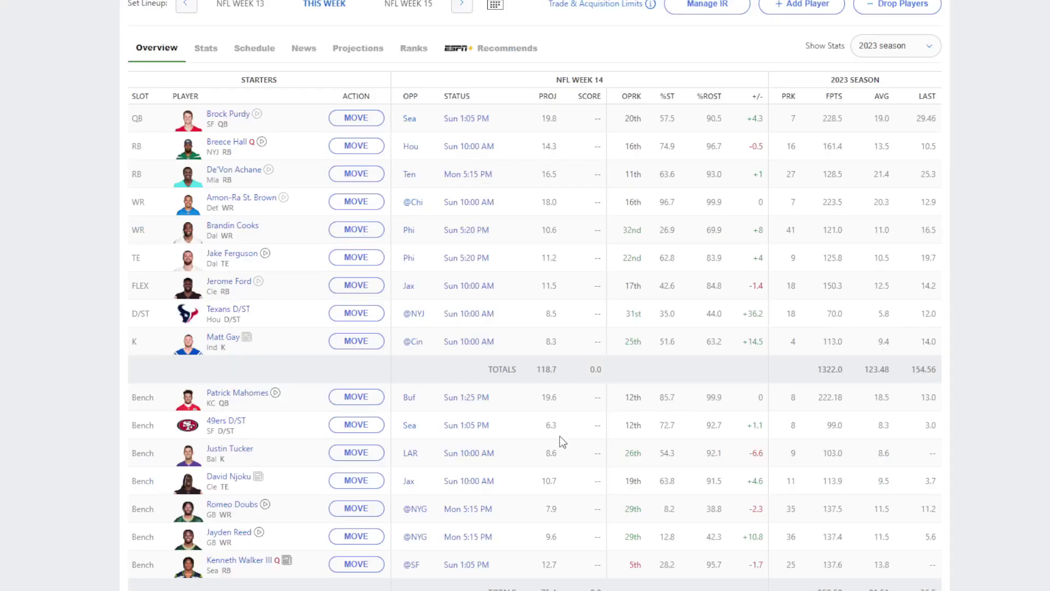
Open Romeo Doubs's player card, examine his stats, Week 14 outlook, 2023 trends and game log, and close the card.
{"action": "left_click", "coordinate": [239, 507]}
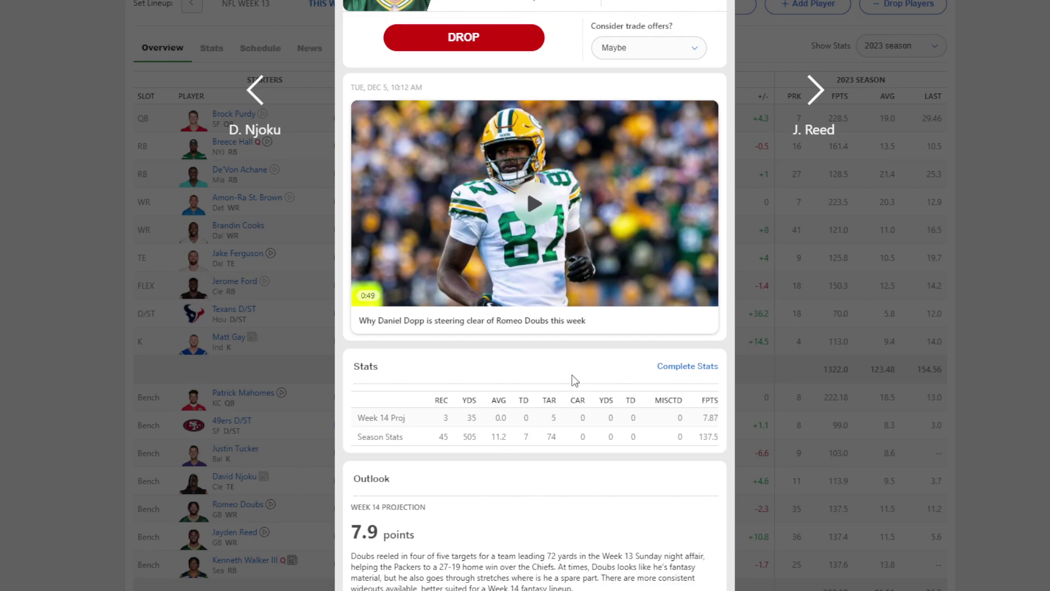
{"action": "scroll", "coordinate": [564, 416], "scroll_direction": "down", "scroll_amount": 1}
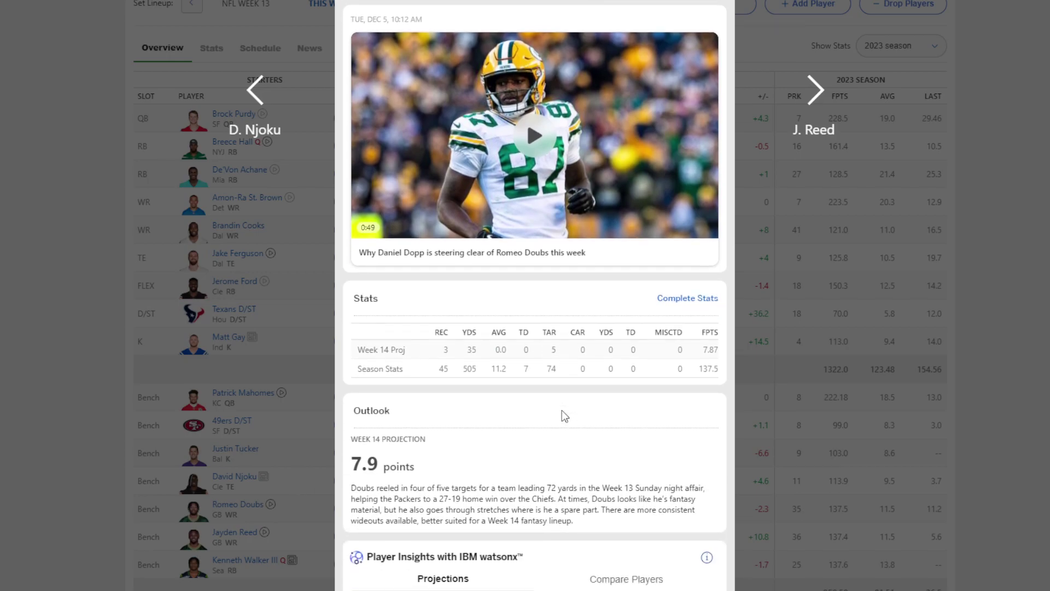
{"action": "scroll", "coordinate": [563, 415], "scroll_direction": "down", "scroll_amount": 1}
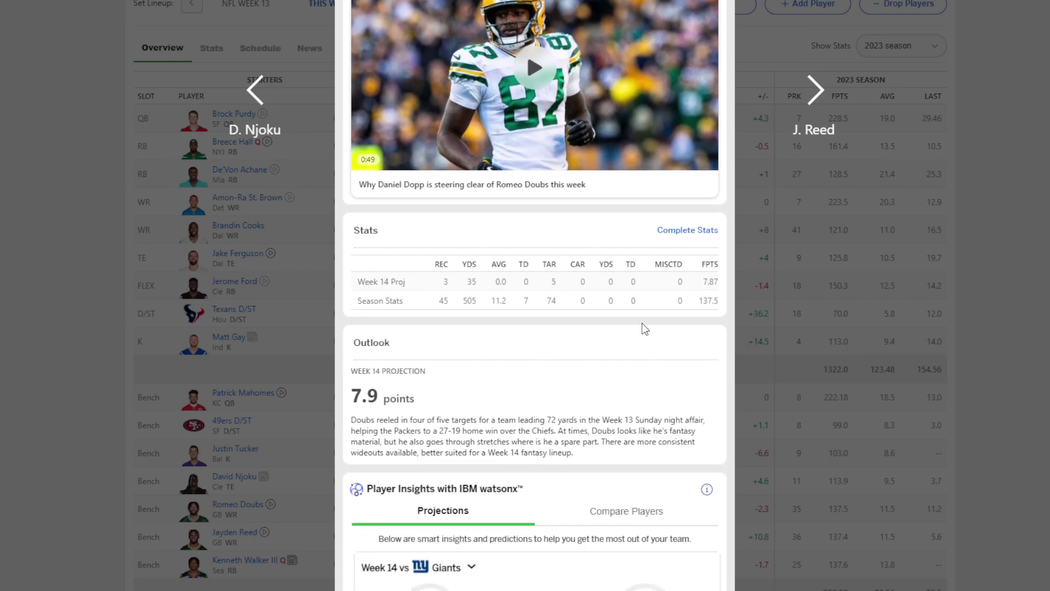
{"action": "scroll", "coordinate": [654, 435], "scroll_direction": "down", "scroll_amount": 8}
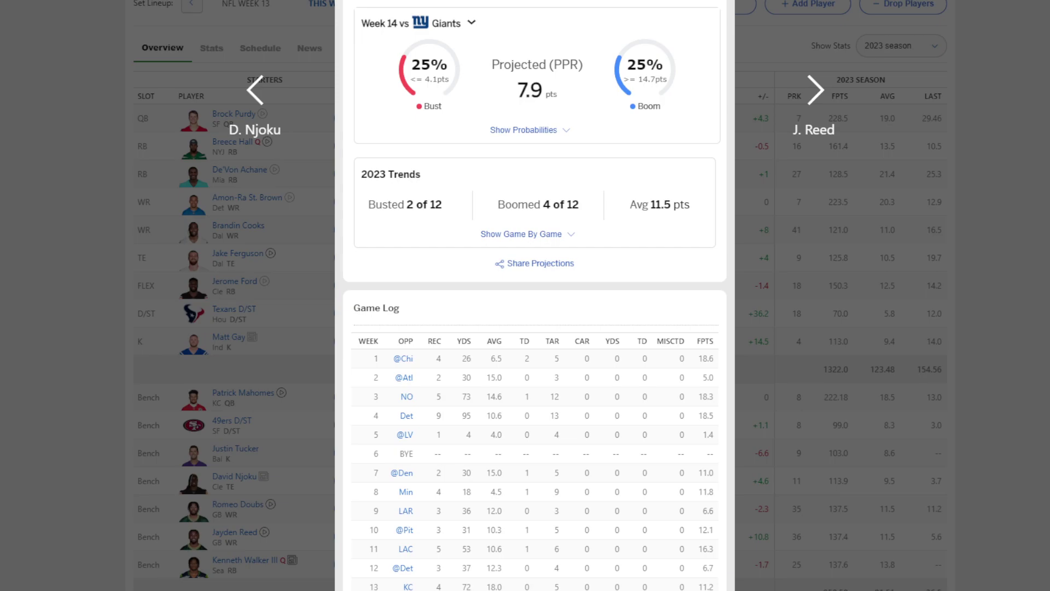
{"action": "left_click", "coordinate": [795, 547]}
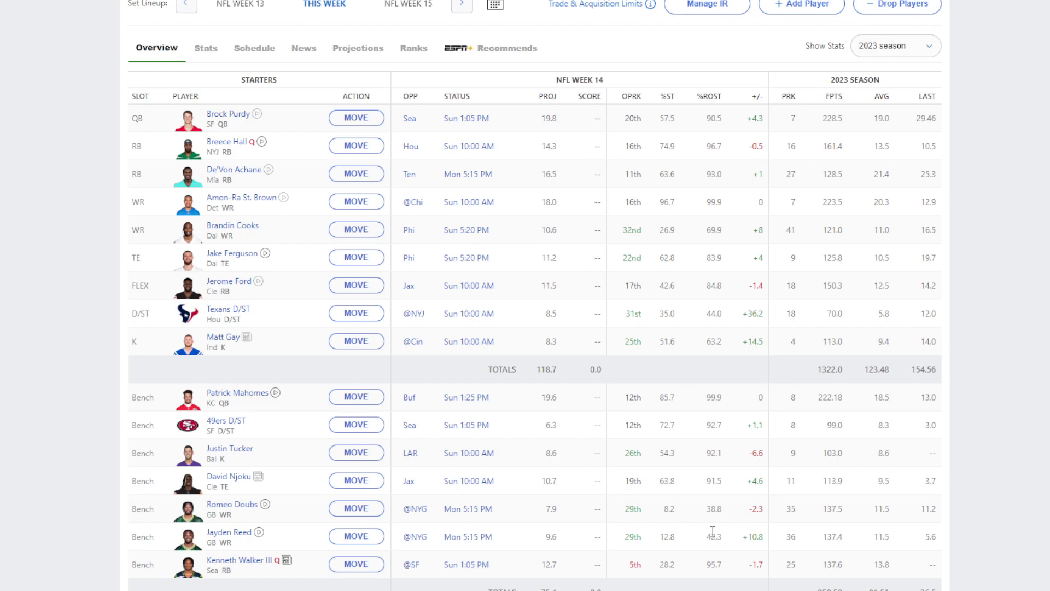
Reopen Romeo Doubs's player card, review his weekly game log once more, and close it.
{"action": "left_click", "coordinate": [234, 503]}
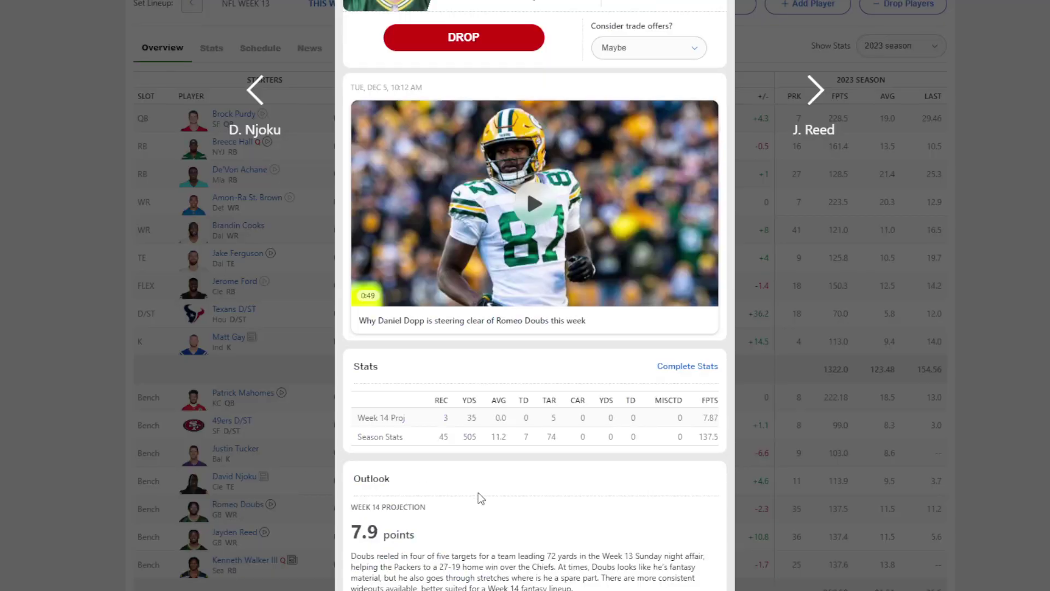
{"action": "scroll", "coordinate": [479, 497], "scroll_direction": "down", "scroll_amount": 15}
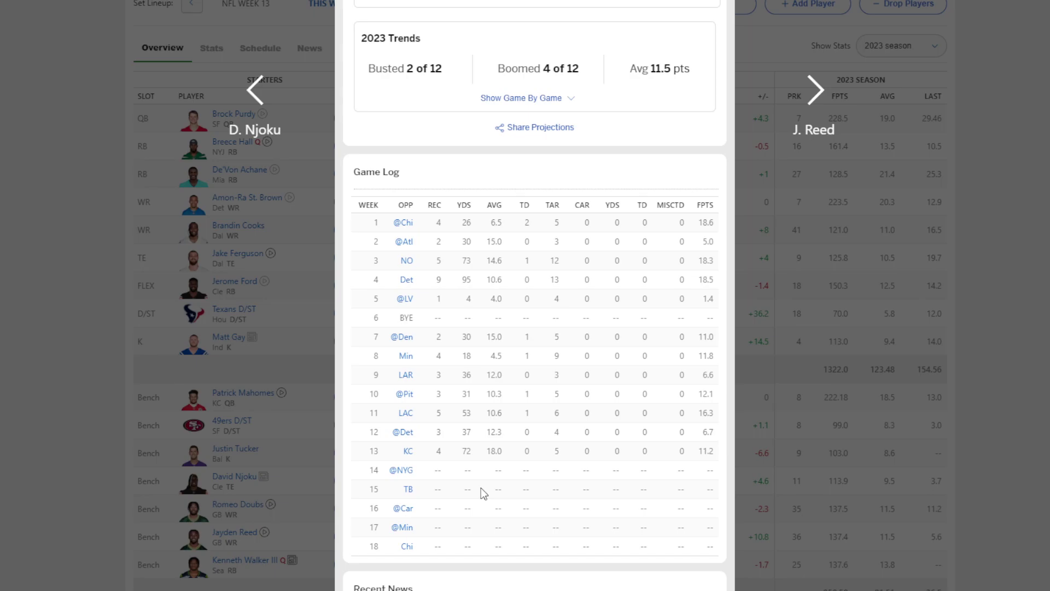
{"action": "left_click", "coordinate": [47, 238]}
Open Brandin Cooks's player card, examine his stats, Week 14 outlook and game log, and close the card.
{"action": "left_click", "coordinate": [249, 226]}
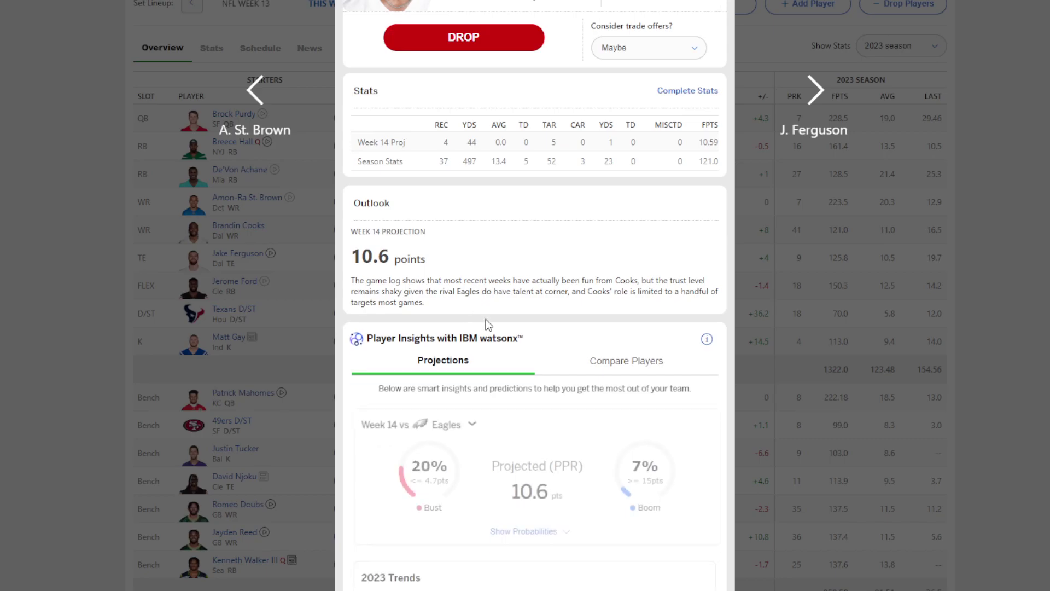
{"action": "scroll", "coordinate": [510, 365], "scroll_direction": "down", "scroll_amount": 8}
{"action": "scroll", "coordinate": [508, 369], "scroll_direction": "down", "scroll_amount": 3}
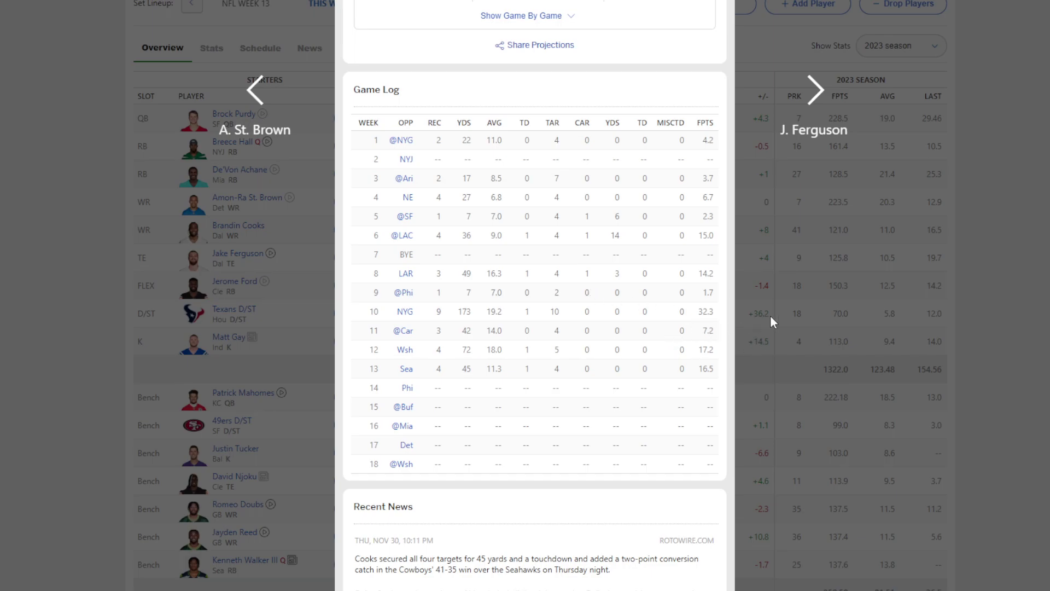
{"action": "left_click", "coordinate": [792, 314]}
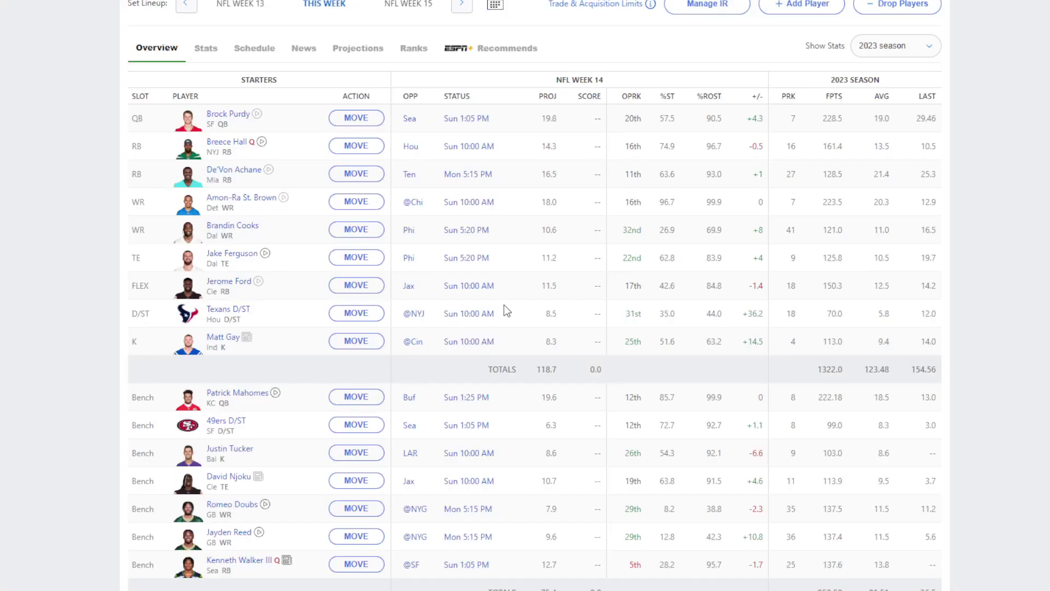
Check Romeo Doubs's 2023 trends and weekly game log on his player card for comparison with Brandin Cooks, and close it.
{"action": "left_click", "coordinate": [241, 505]}
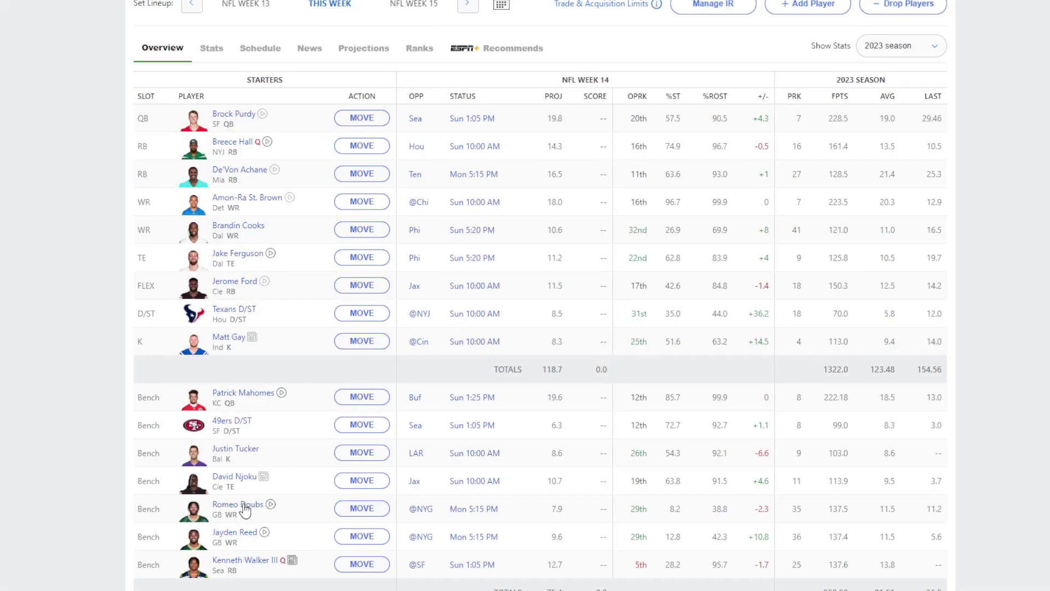
{"action": "scroll", "coordinate": [573, 392], "scroll_direction": "down", "scroll_amount": 15}
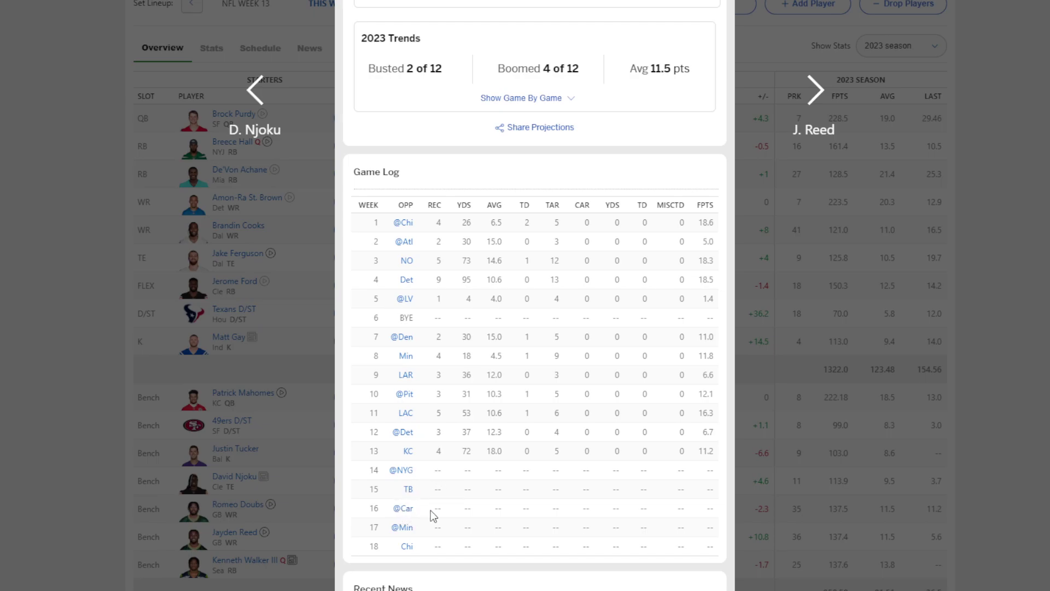
{"action": "left_click", "coordinate": [89, 442]}
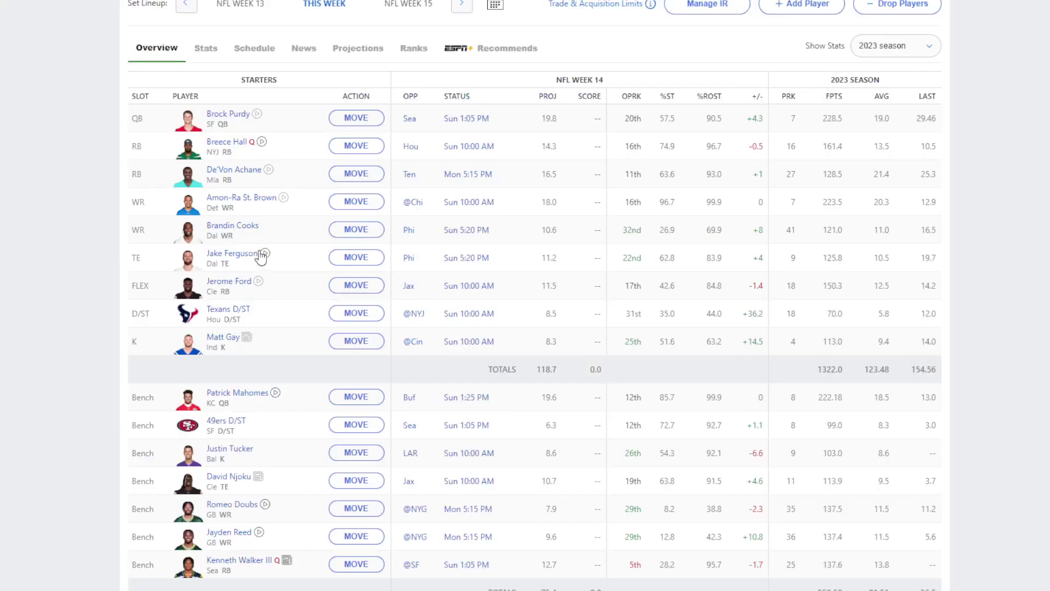
Check Brandin Cooks's 2023 trends and weekly game log on his player card again, and close it.
{"action": "left_click", "coordinate": [233, 226]}
{"action": "scroll", "coordinate": [502, 411], "scroll_direction": "down", "scroll_amount": 10}
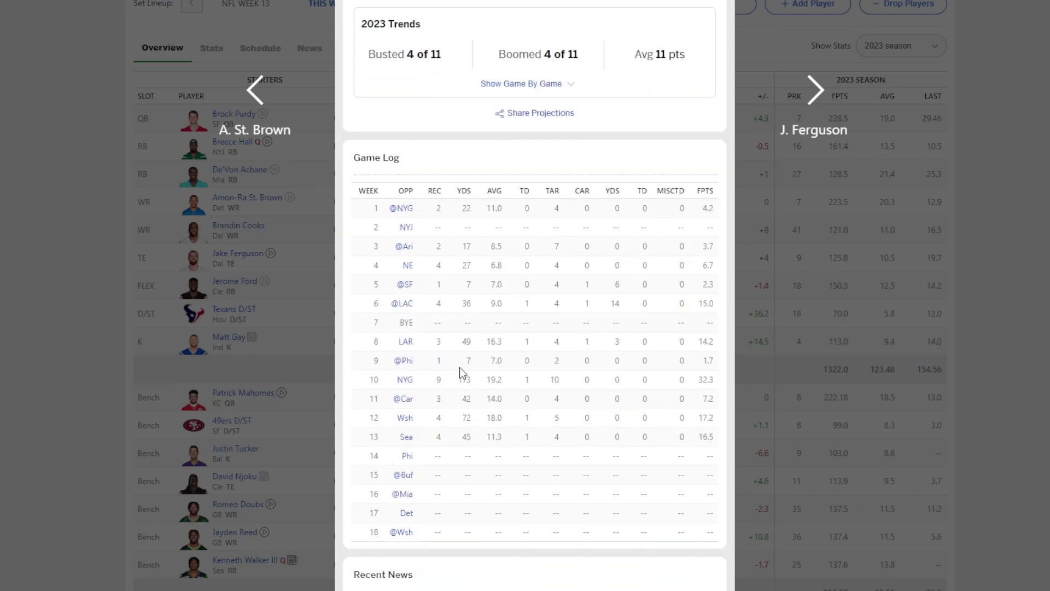
{"action": "left_click", "coordinate": [21, 392]}
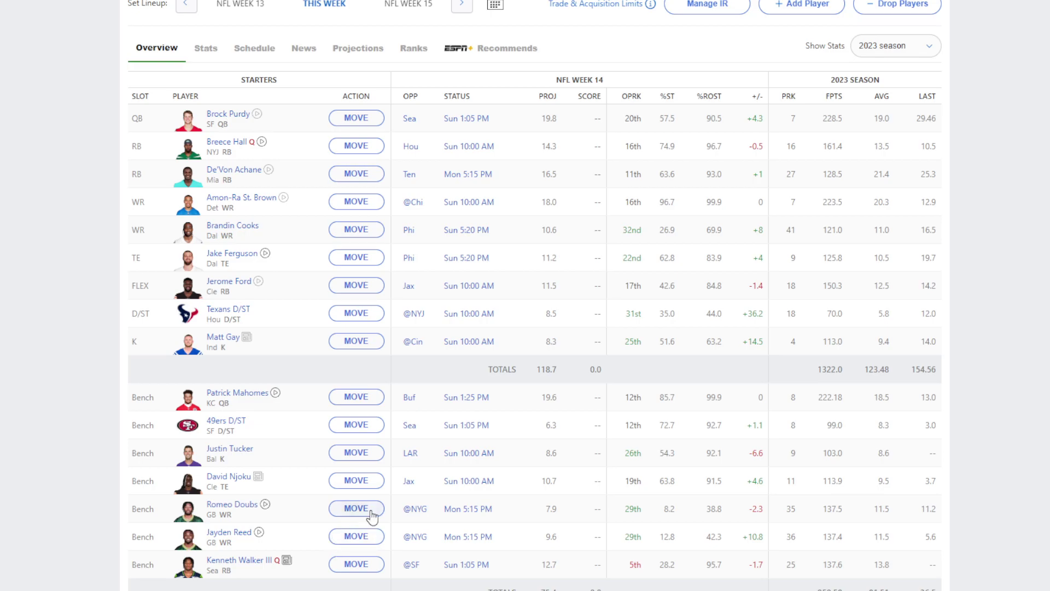
Check Romeo Doubs's card briefly, examine Jayden Reed's 2023 trends and game log on his player card, and close it.
{"action": "left_click", "coordinate": [230, 505]}
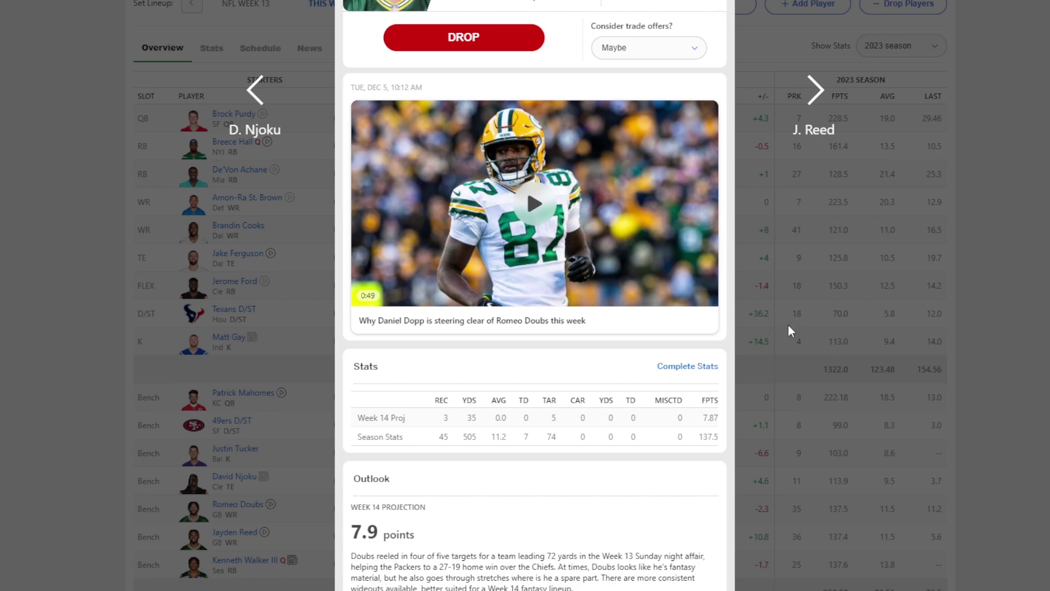
{"action": "left_click", "coordinate": [809, 394]}
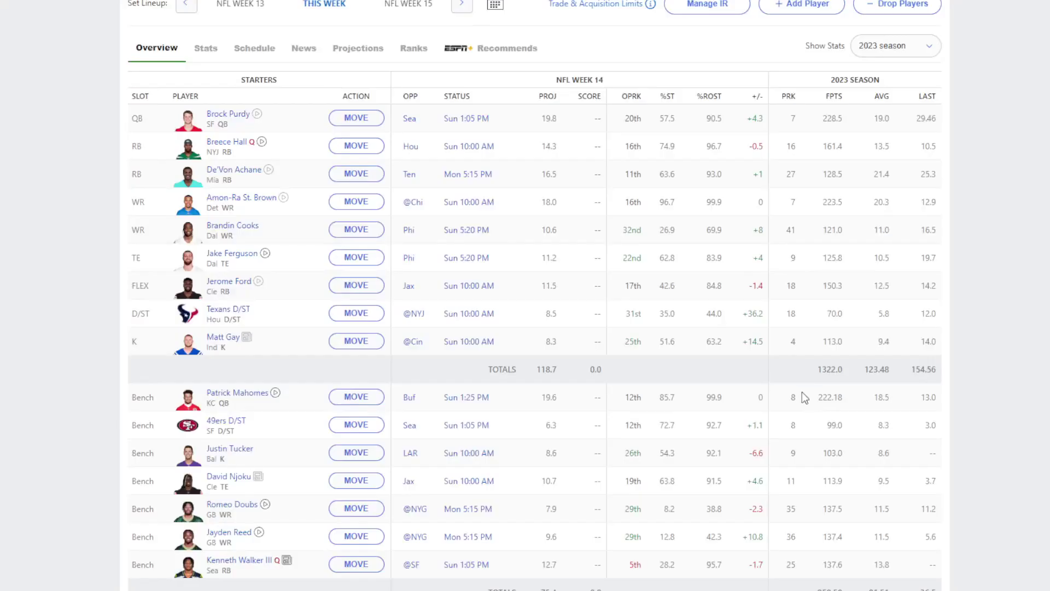
{"action": "left_click", "coordinate": [230, 534]}
{"action": "scroll", "coordinate": [574, 471], "scroll_direction": "down", "scroll_amount": 10}
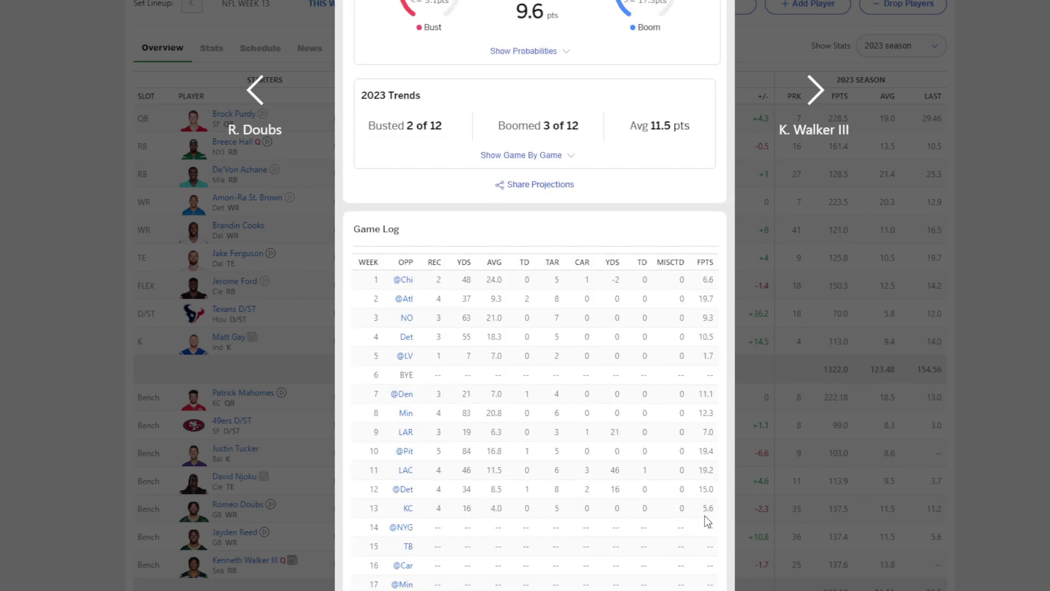
{"action": "left_click", "coordinate": [783, 500]}
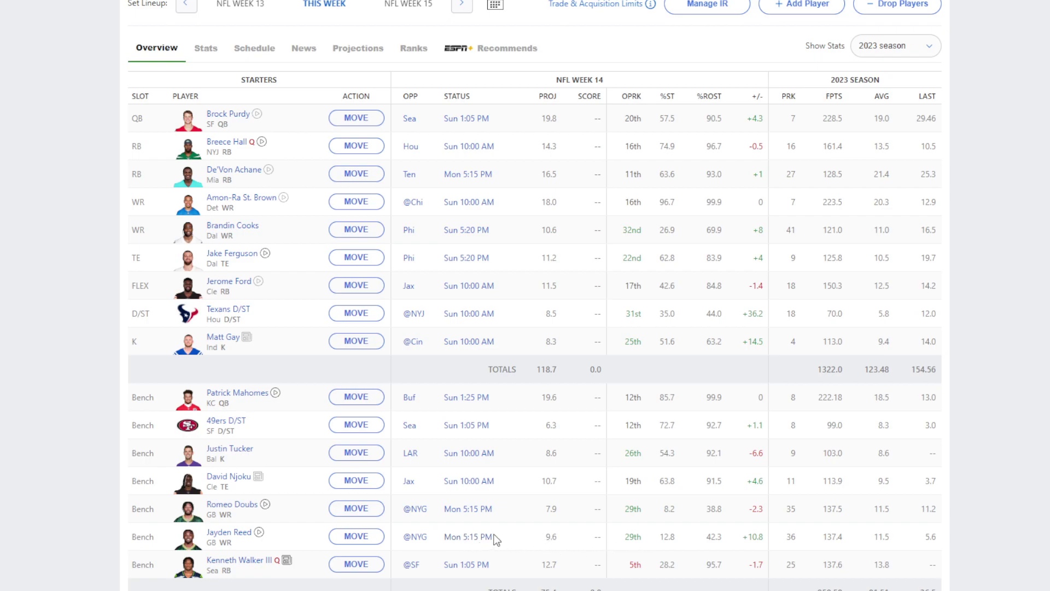
Start Jayden Reed at WR in place of Brandin Cooks, check the Week 14 matchup projections, and return to the roster.
{"action": "left_click", "coordinate": [353, 231]}
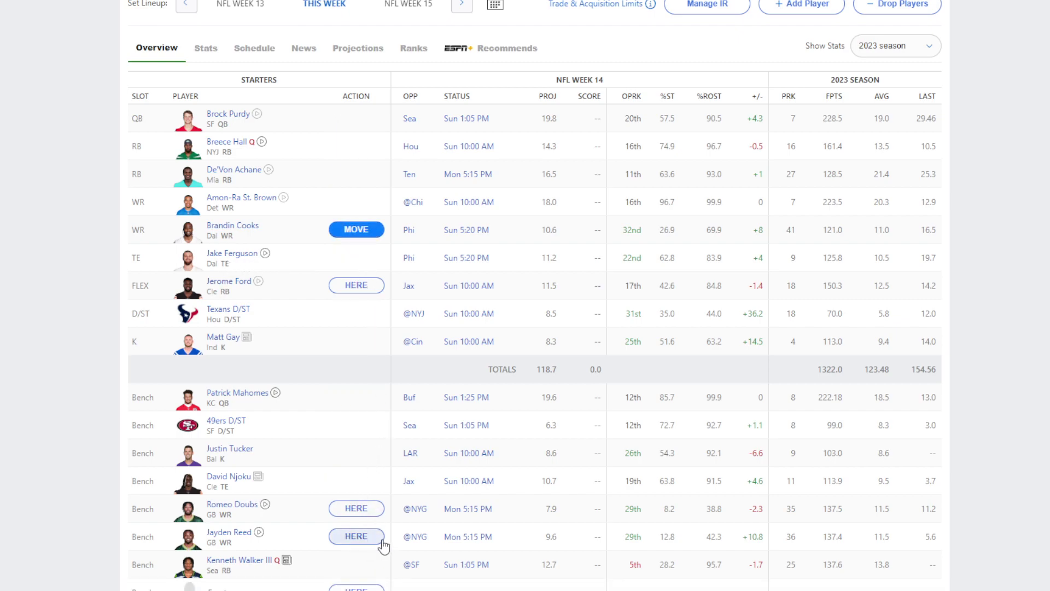
{"action": "left_click", "coordinate": [381, 540]}
{"action": "scroll", "coordinate": [328, 443], "scroll_direction": "up", "scroll_amount": 4}
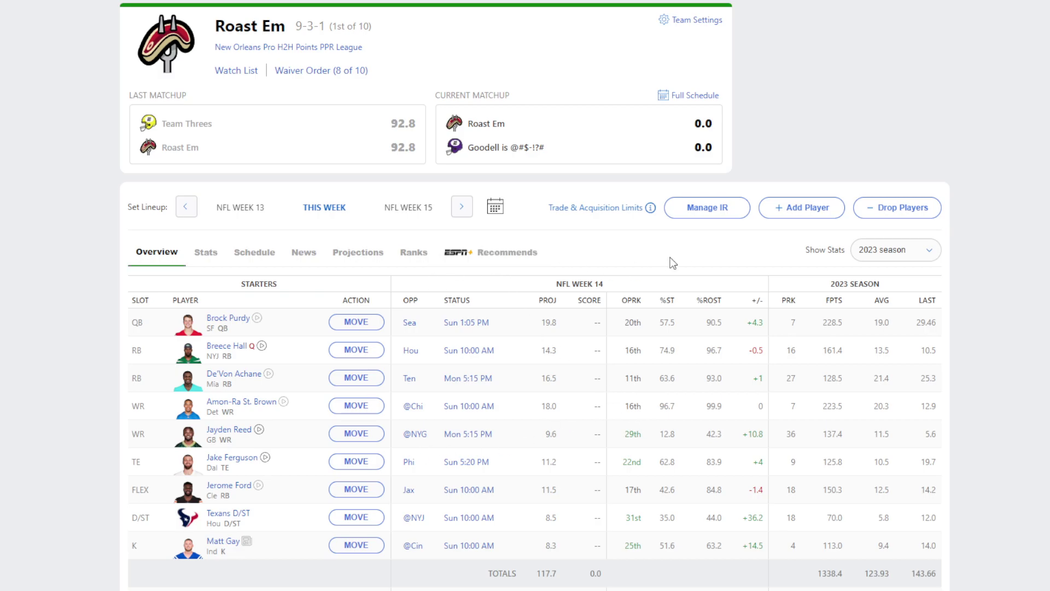
{"action": "left_click", "coordinate": [623, 145]}
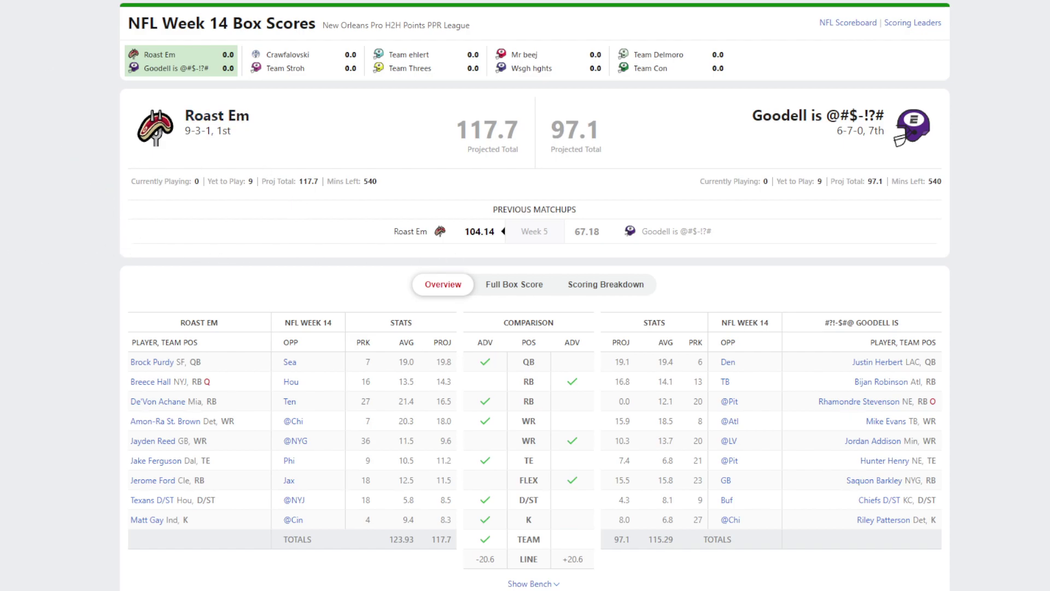
{"action": "key", "text": "alt+Left"}
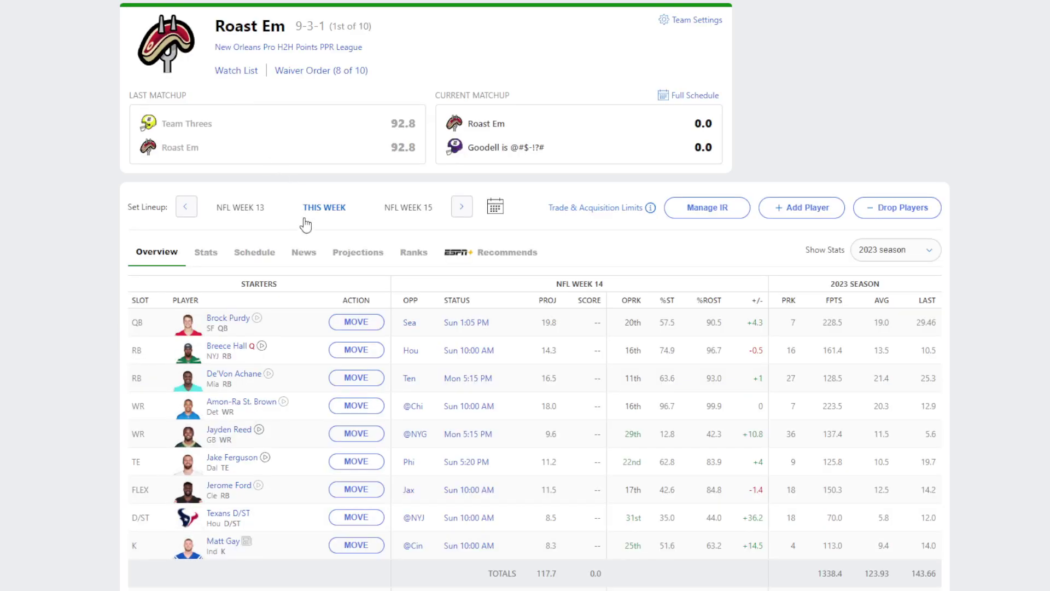
Swap Brandin Cooks back into the starting WR slot in place of Jayden Reed.
{"action": "left_click", "coordinate": [370, 438]}
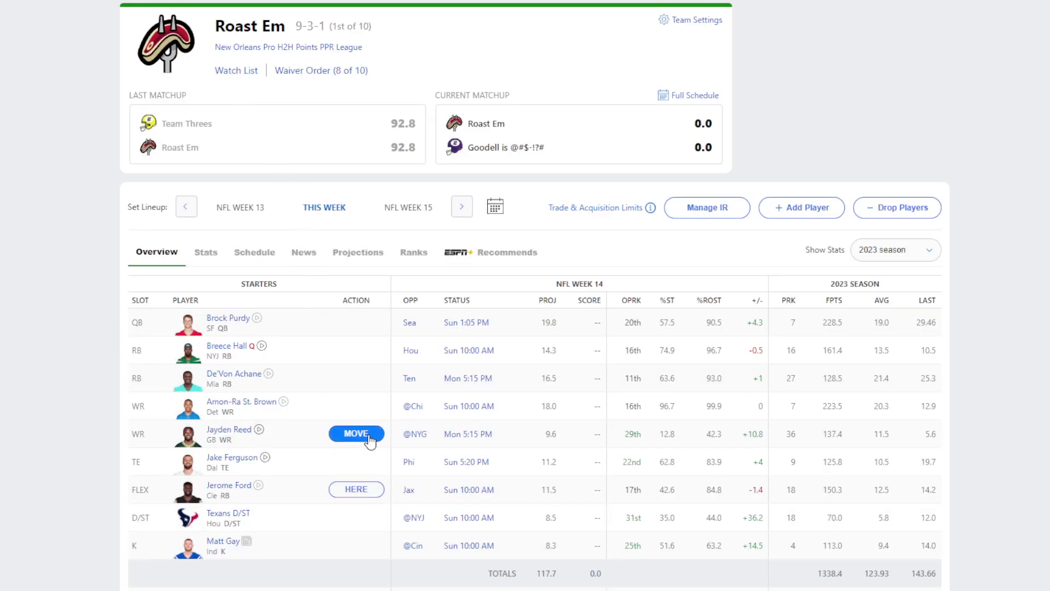
{"action": "scroll", "coordinate": [372, 471], "scroll_direction": "down", "scroll_amount": 5}
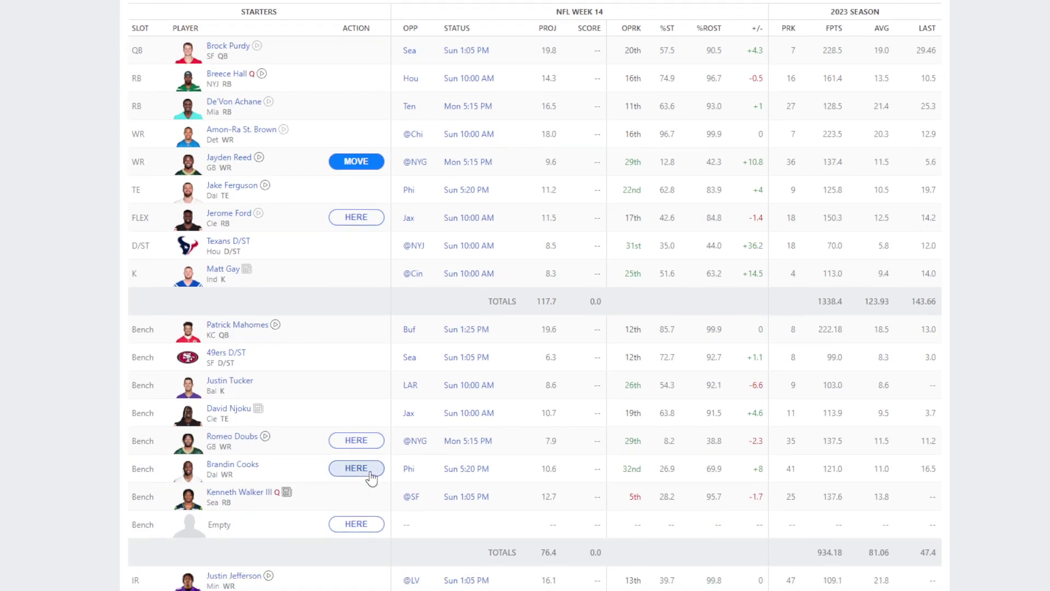
{"action": "left_click", "coordinate": [365, 469]}
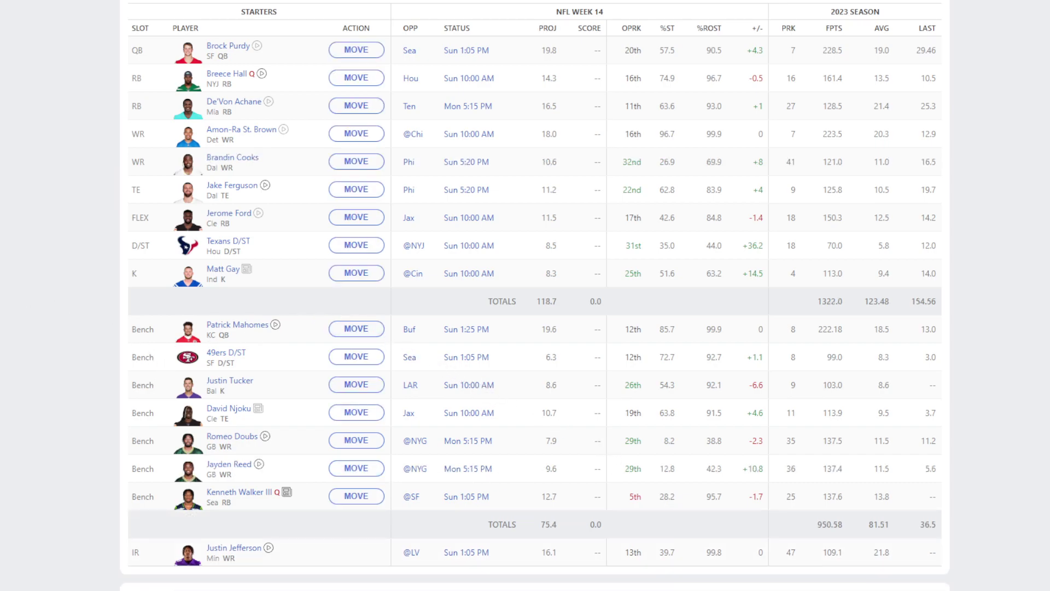
Open the card of the restored starter Brandin Cooks, review his recent game log, and close it.
{"action": "scroll", "coordinate": [133, 437], "scroll_direction": "up", "scroll_amount": 1}
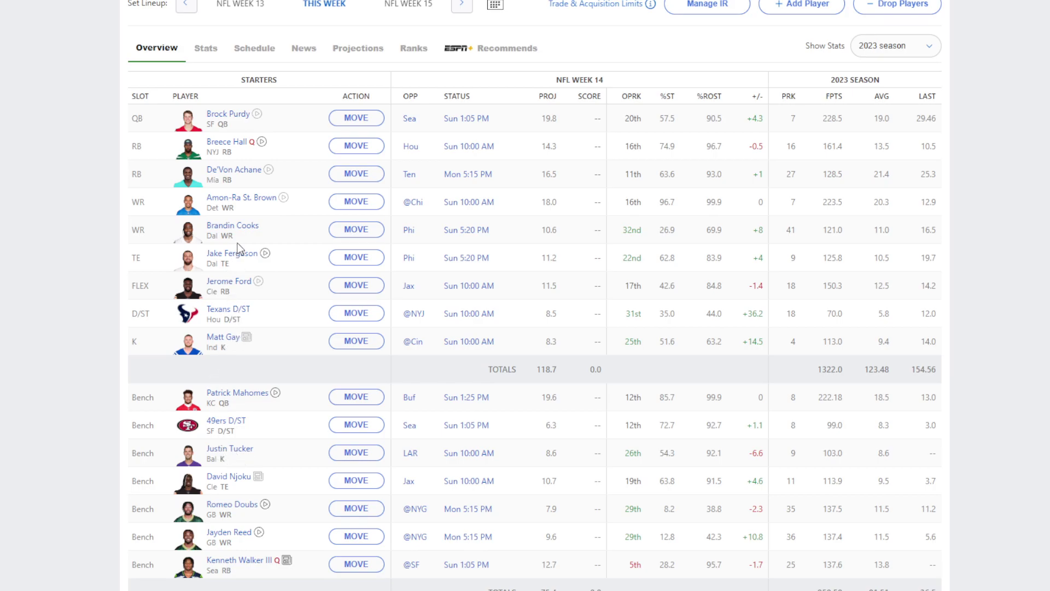
{"action": "left_click", "coordinate": [234, 229]}
{"action": "scroll", "coordinate": [542, 406], "scroll_direction": "down", "scroll_amount": 5}
{"action": "scroll", "coordinate": [537, 406], "scroll_direction": "down", "scroll_amount": 3}
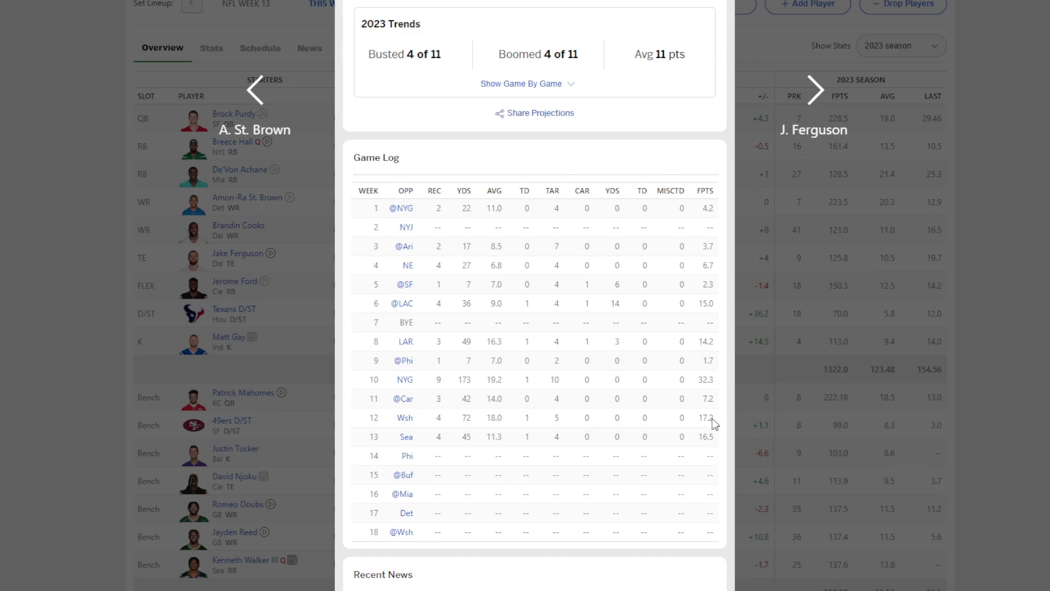
{"action": "left_click", "coordinate": [835, 379]}
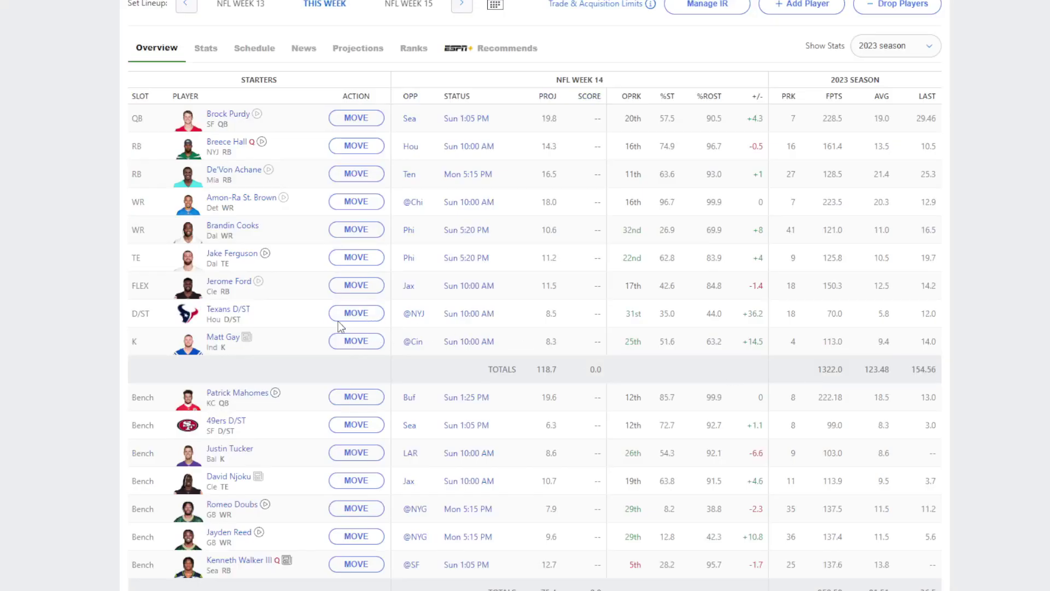
Review the Roast Em starting lineup, check the current matchup against Goodell is @#$-!?#, and return to the roster.
{"action": "scroll", "coordinate": [320, 301], "scroll_direction": "up", "scroll_amount": 4}
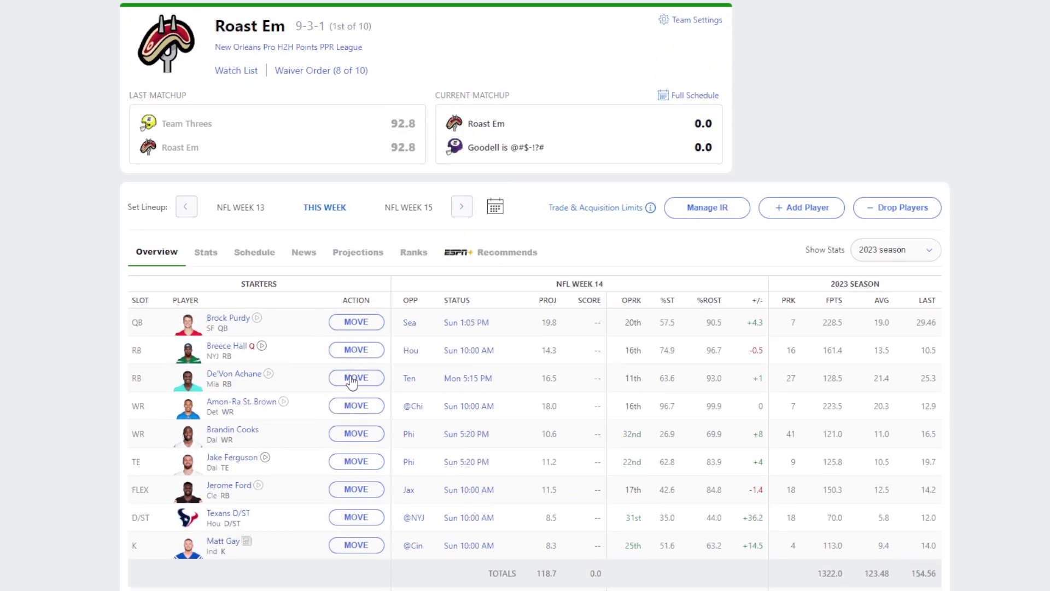
{"action": "scroll", "coordinate": [60, 327], "scroll_direction": "down", "scroll_amount": 1}
{"action": "scroll", "coordinate": [60, 327], "scroll_direction": "up", "scroll_amount": 1}
{"action": "left_click", "coordinate": [524, 151]}
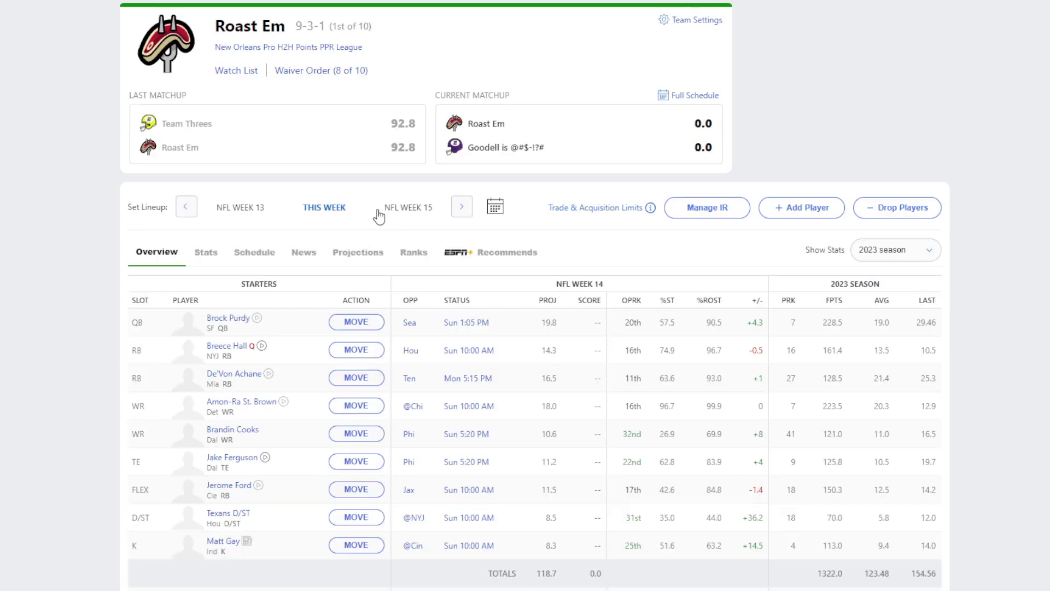
Start kicker Justin Tucker in place of Matt Gay and open the Week 14 box score of the current matchup.
{"action": "scroll", "coordinate": [308, 319], "scroll_direction": "down", "scroll_amount": 3}
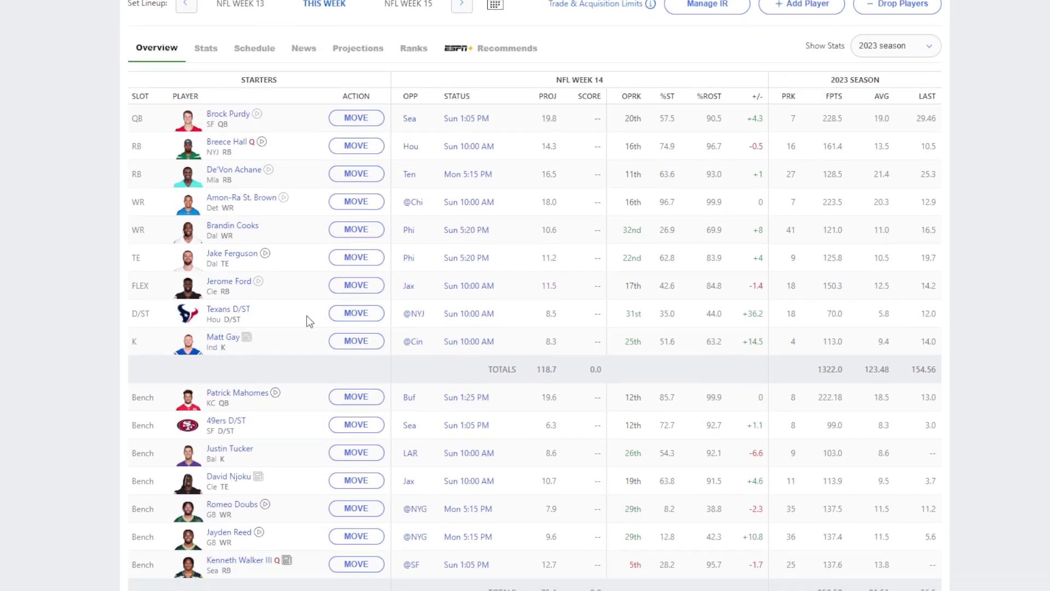
{"action": "left_click", "coordinate": [365, 345]}
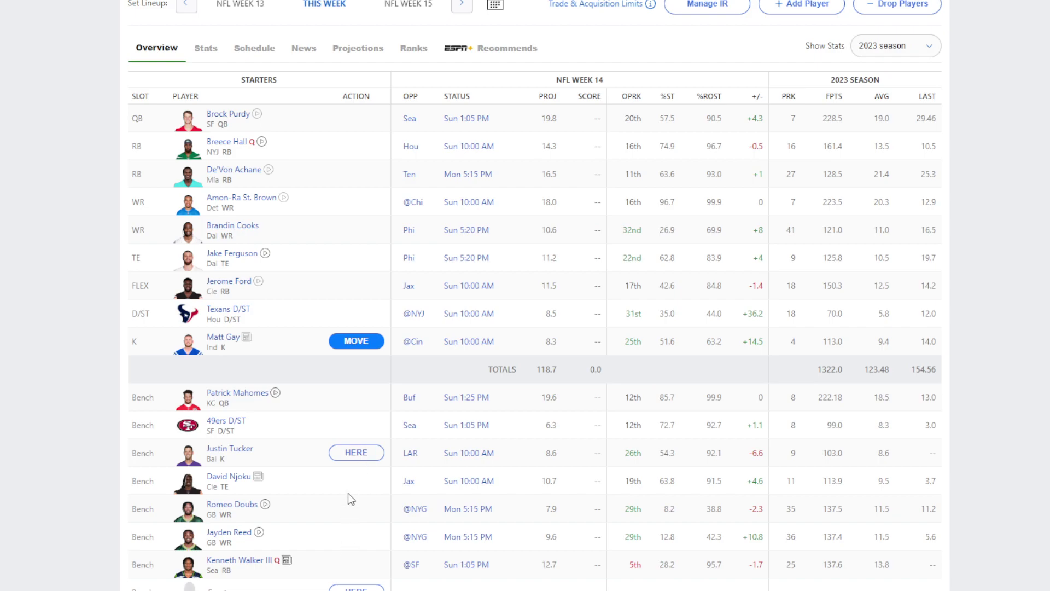
{"action": "left_click", "coordinate": [375, 462]}
{"action": "scroll", "coordinate": [422, 363], "scroll_direction": "up", "scroll_amount": 3}
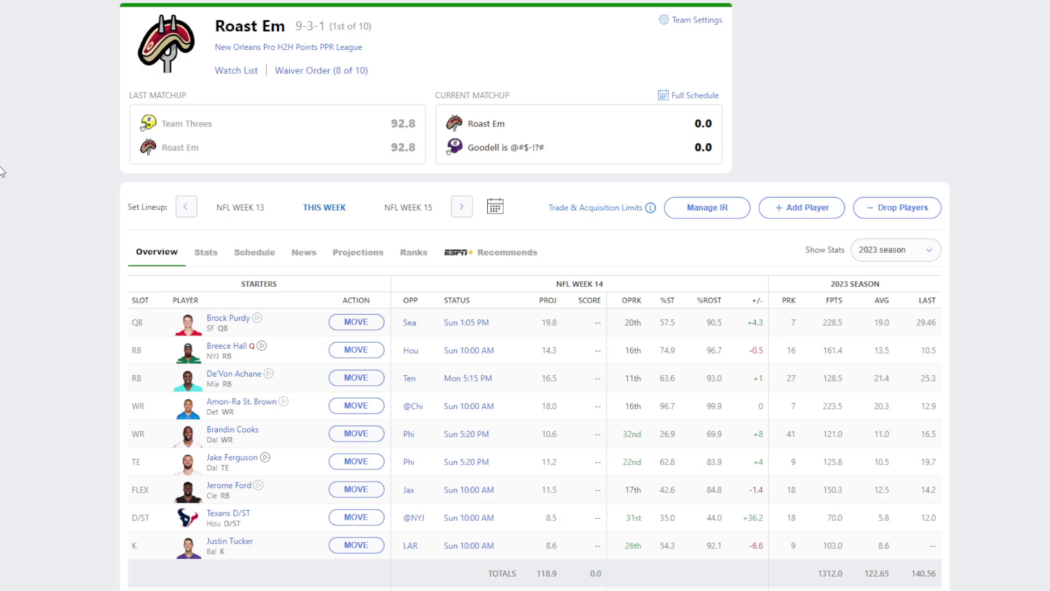
{"action": "left_click", "coordinate": [499, 125]}
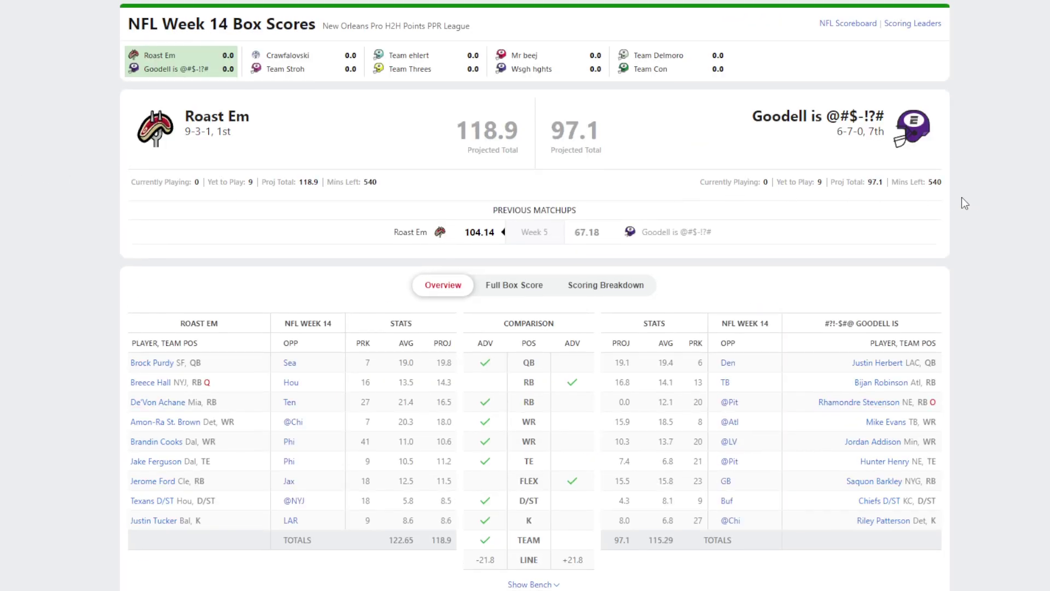
Return from the box score to the Roast Em roster and review its Week 14 starters and bench.
{"action": "key", "text": "alt+Left"}
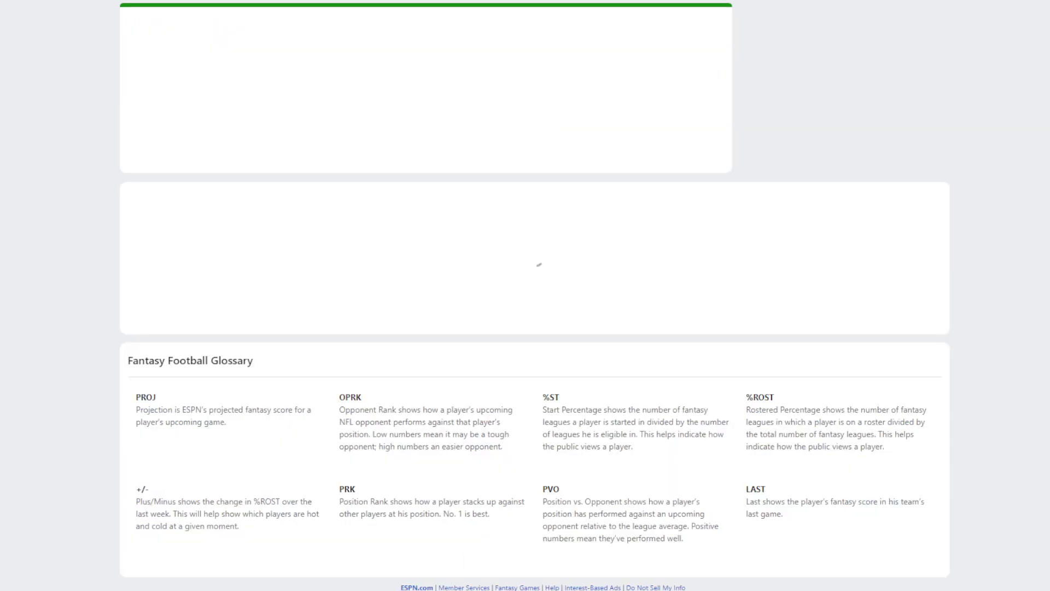
{"action": "scroll", "coordinate": [487, 207], "scroll_direction": "down", "scroll_amount": 4}
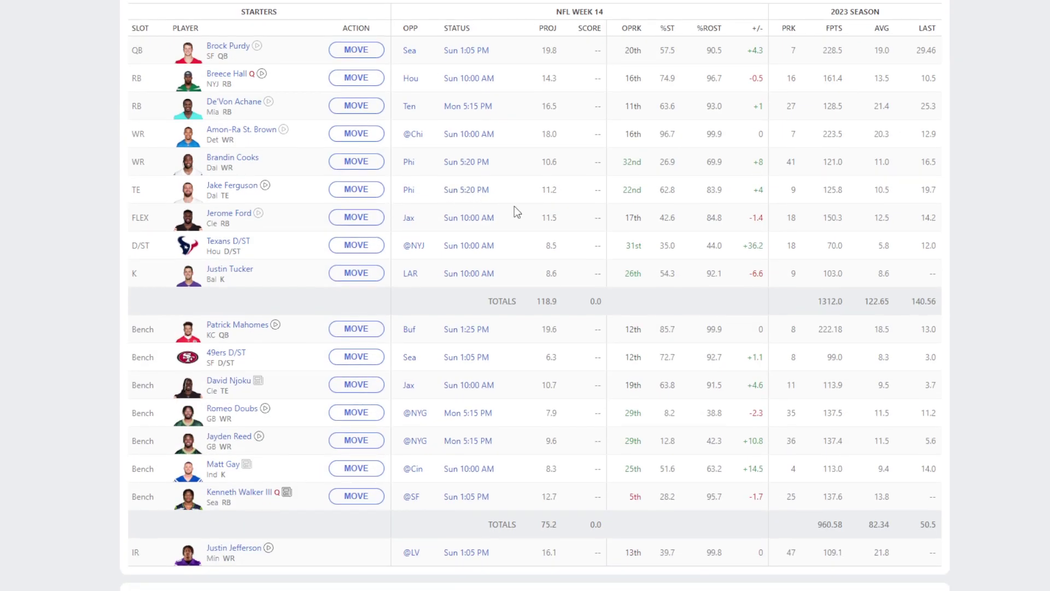
{"action": "scroll", "coordinate": [543, 207], "scroll_direction": "up", "scroll_amount": 4}
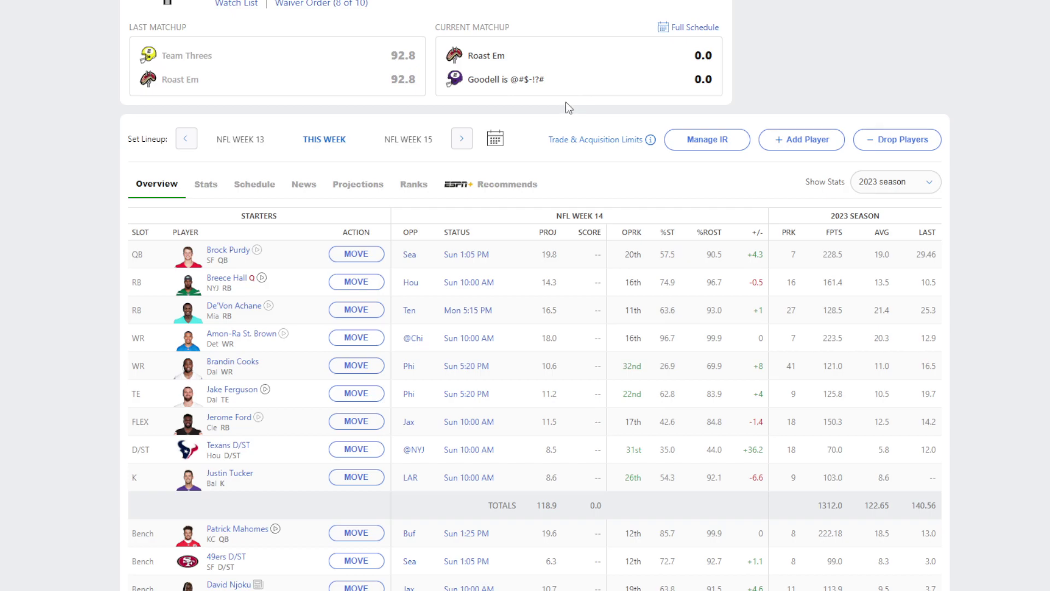
Switch to the MARVELOUS team in the Arizona Pro H2H Points PPR League and review its Week 14 roster.
{"action": "mouse_move", "coordinate": [886, 2]}
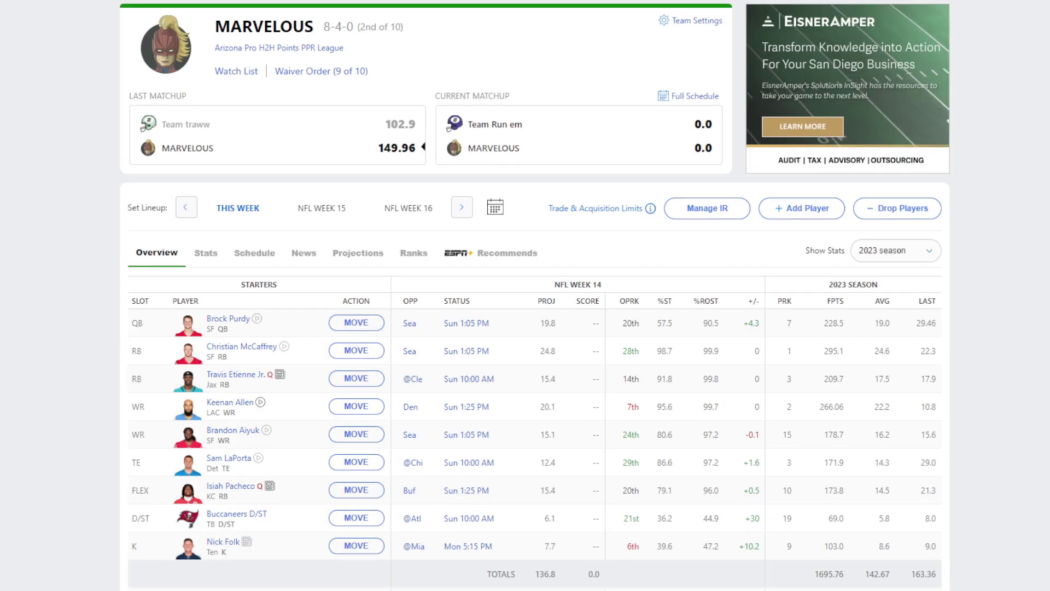
{"action": "scroll", "coordinate": [179, 207], "scroll_direction": "down", "scroll_amount": 4}
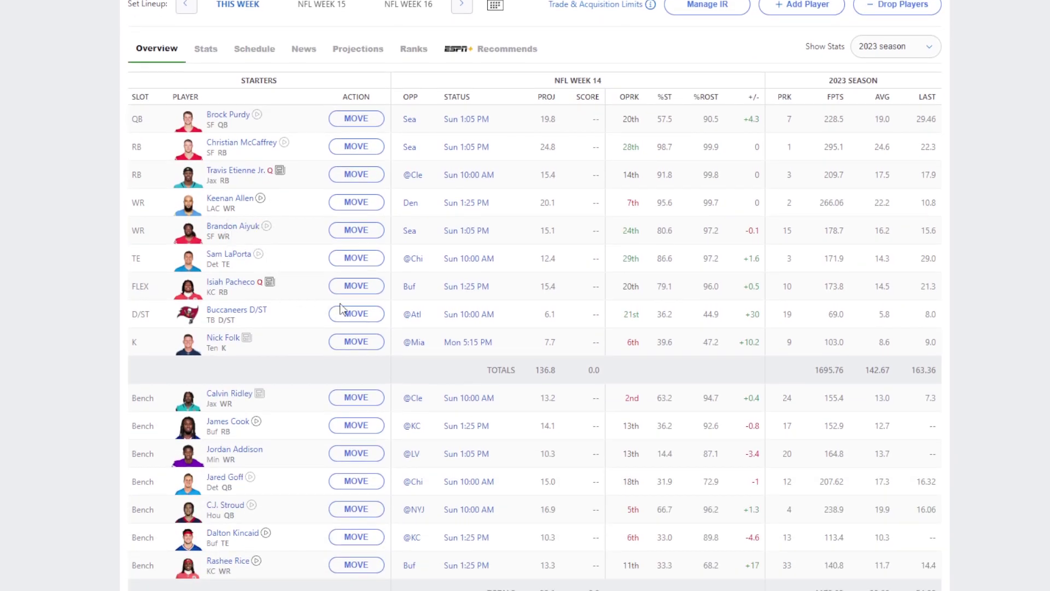
{"action": "scroll", "coordinate": [567, 236], "scroll_direction": "up", "scroll_amount": 4}
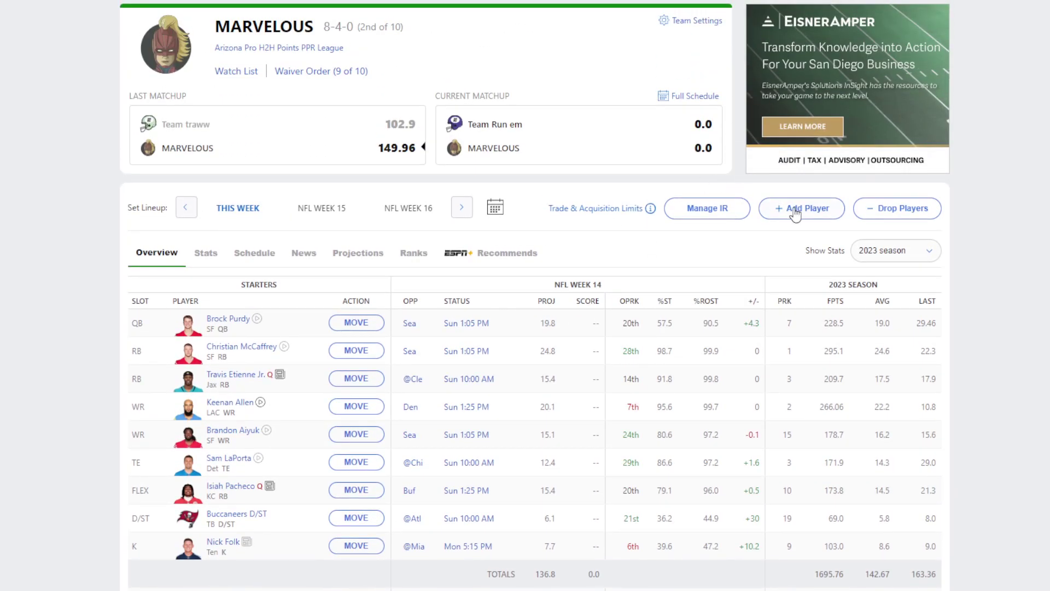
Add the Texans D/ST from the available D/ST free agents, dropping the Buccaneers D/ST, and confirm the transaction.
{"action": "left_click", "coordinate": [810, 214]}
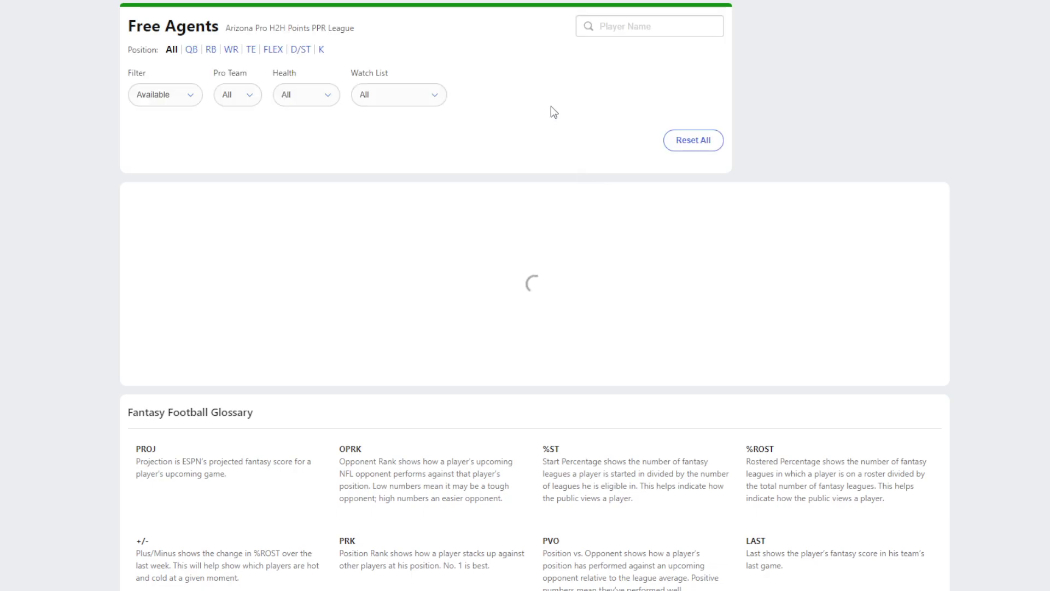
{"action": "left_click", "coordinate": [301, 51]}
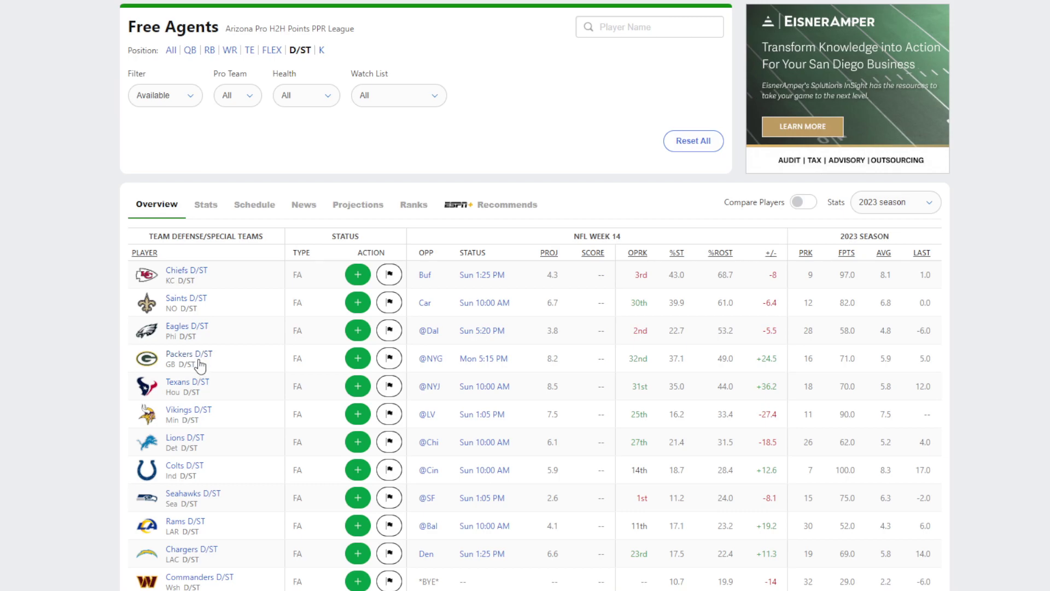
{"action": "left_click", "coordinate": [186, 383]}
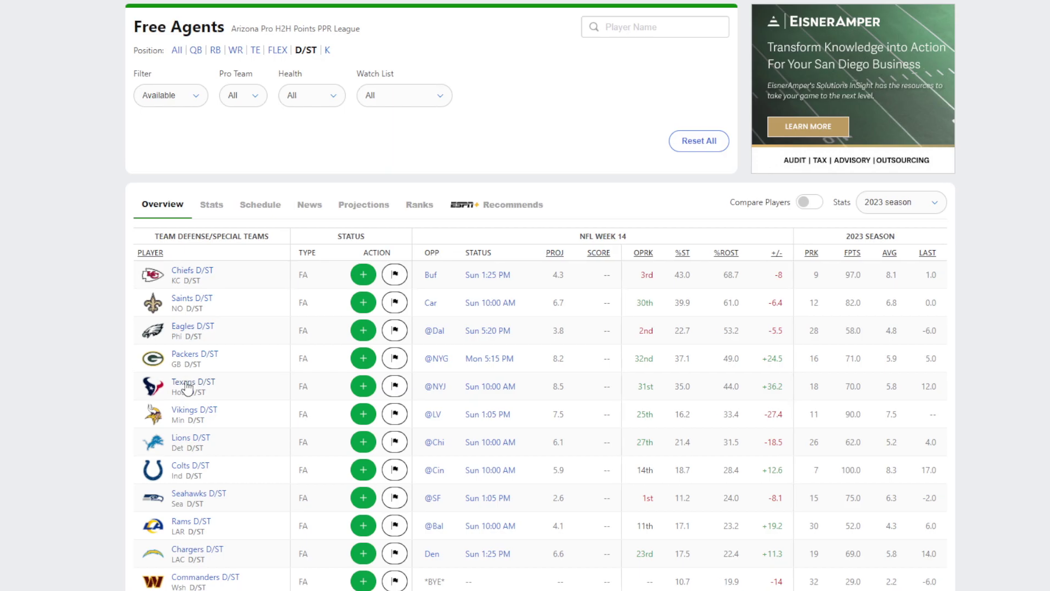
{"action": "left_click", "coordinate": [419, 43]}
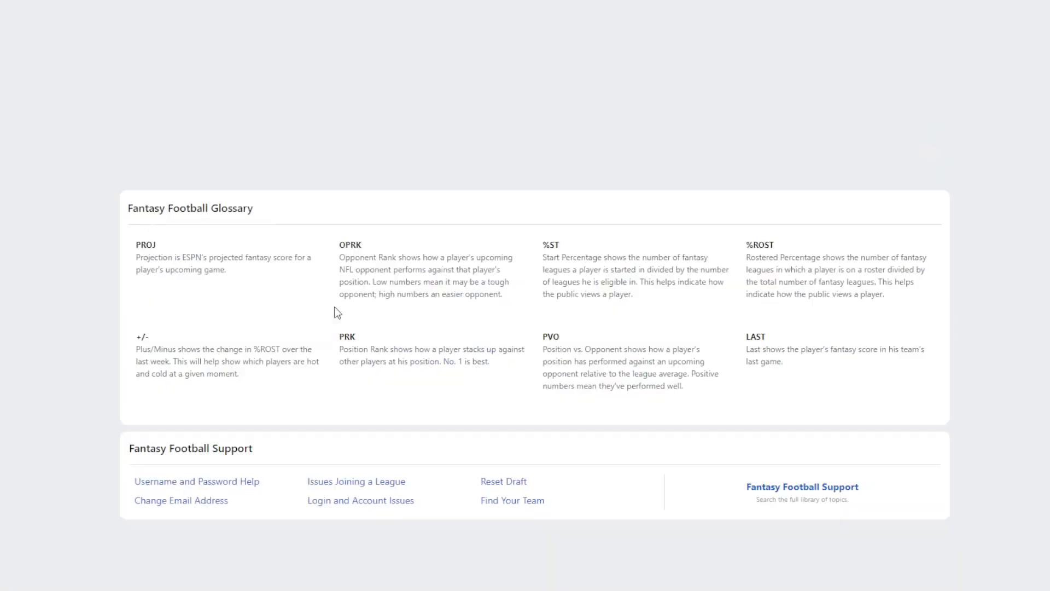
{"action": "scroll", "coordinate": [183, 366], "scroll_direction": "down", "scroll_amount": 10}
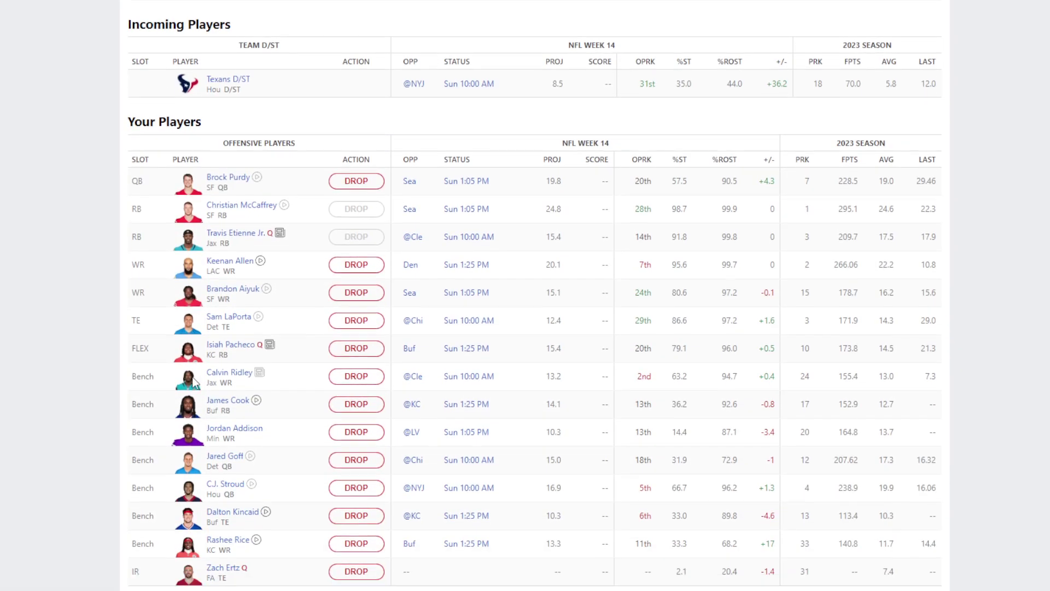
{"action": "scroll", "coordinate": [314, 201], "scroll_direction": "up", "scroll_amount": 2}
{"action": "left_click", "coordinate": [353, 436]}
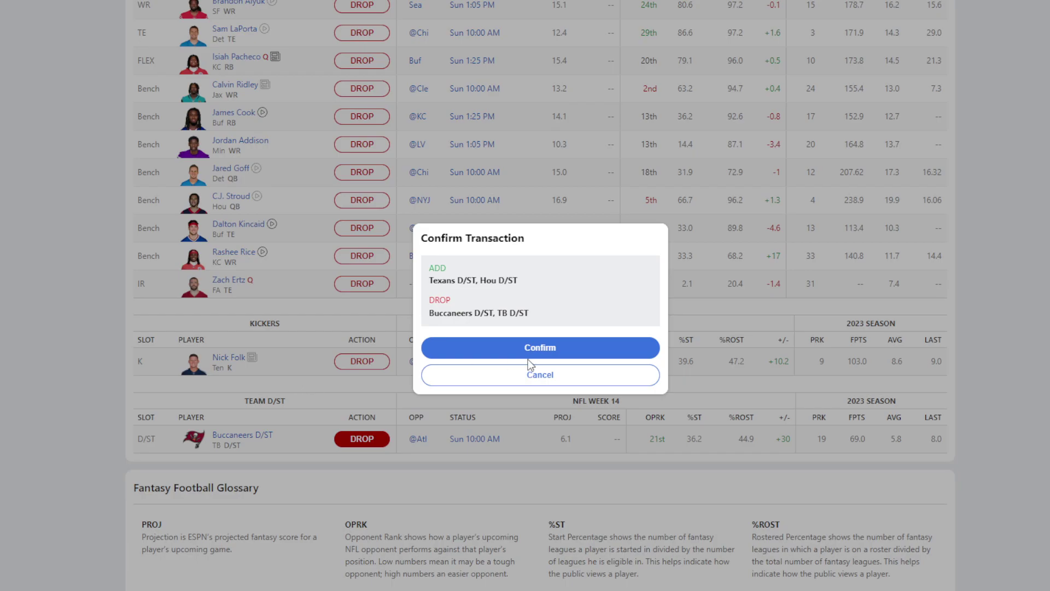
{"action": "left_click", "coordinate": [541, 347]}
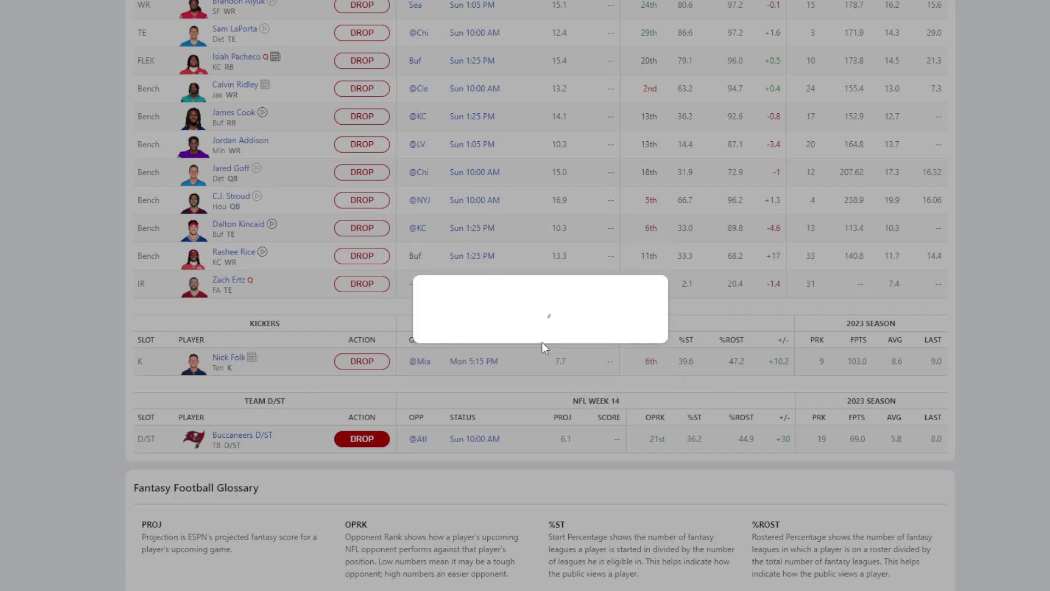
Review the updated MARVELOUS lineup, check Keenan Allen's Week 14 outlook, projection and game log, and close his card.
{"action": "scroll", "coordinate": [17, 311], "scroll_direction": "down", "scroll_amount": 4}
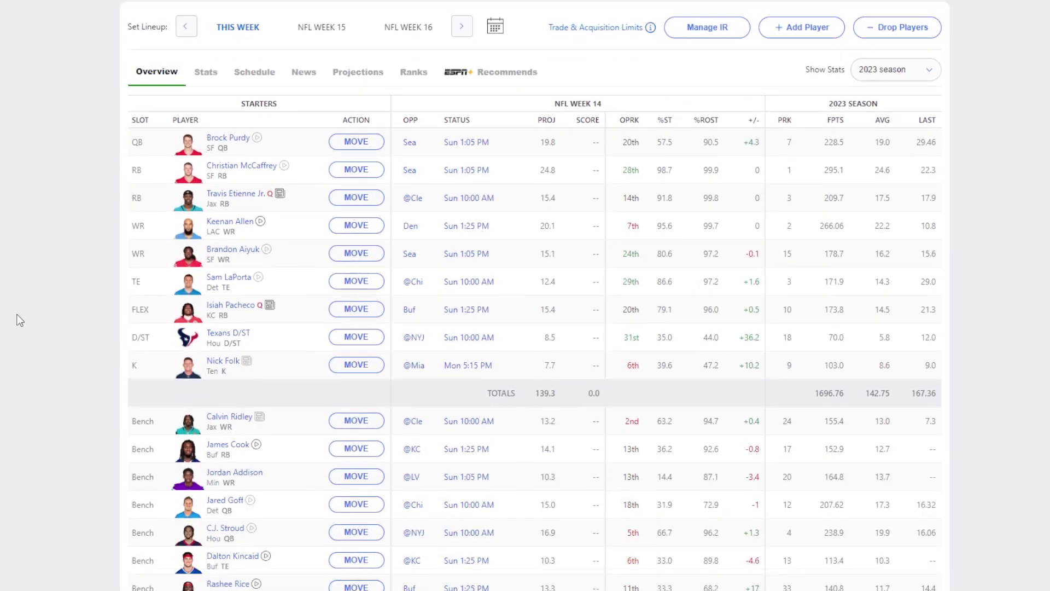
{"action": "scroll", "coordinate": [17, 312], "scroll_direction": "down", "scroll_amount": 1}
{"action": "scroll", "coordinate": [18, 302], "scroll_direction": "up", "scroll_amount": 1}
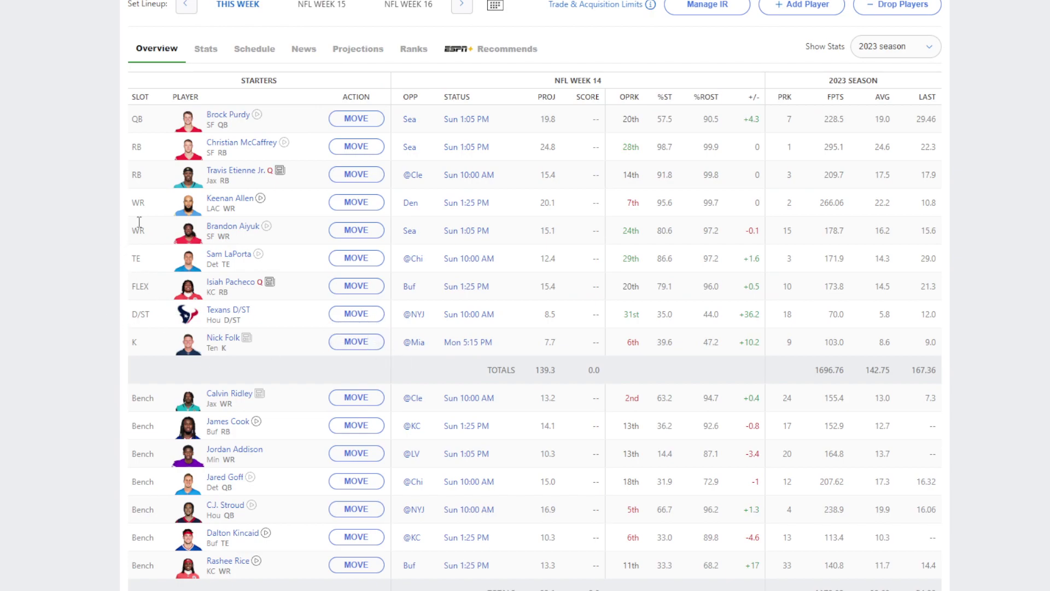
{"action": "left_click", "coordinate": [242, 199]}
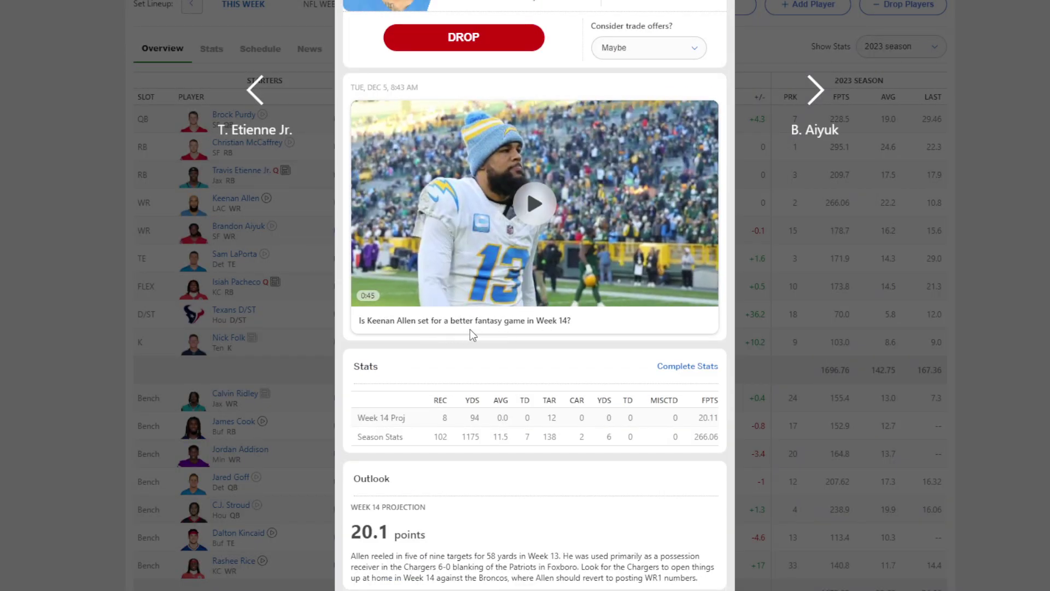
{"action": "scroll", "coordinate": [530, 337], "scroll_direction": "down", "scroll_amount": 13}
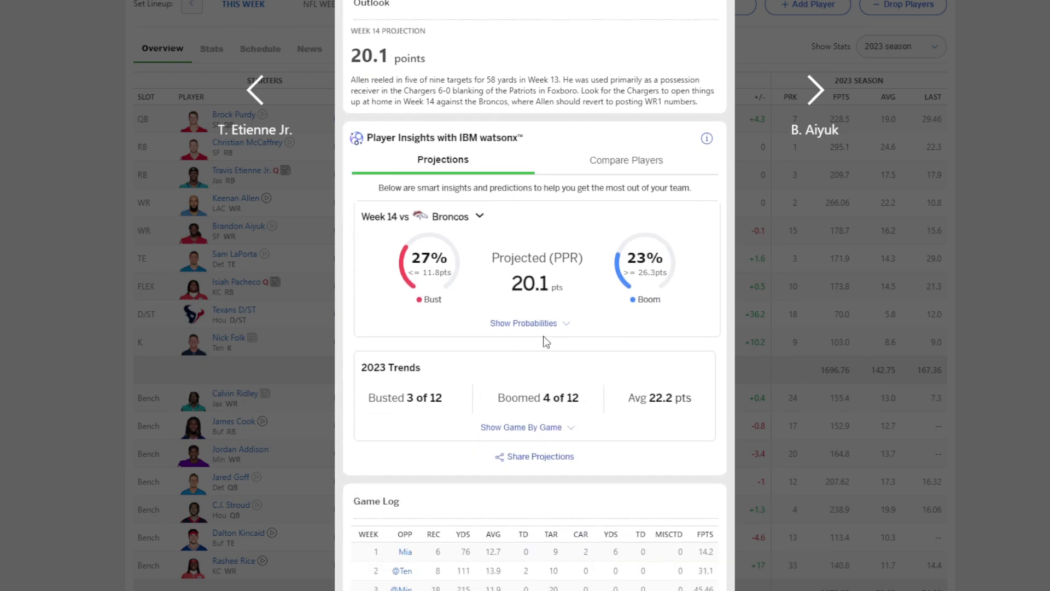
{"action": "scroll", "coordinate": [543, 343], "scroll_direction": "down", "scroll_amount": 4}
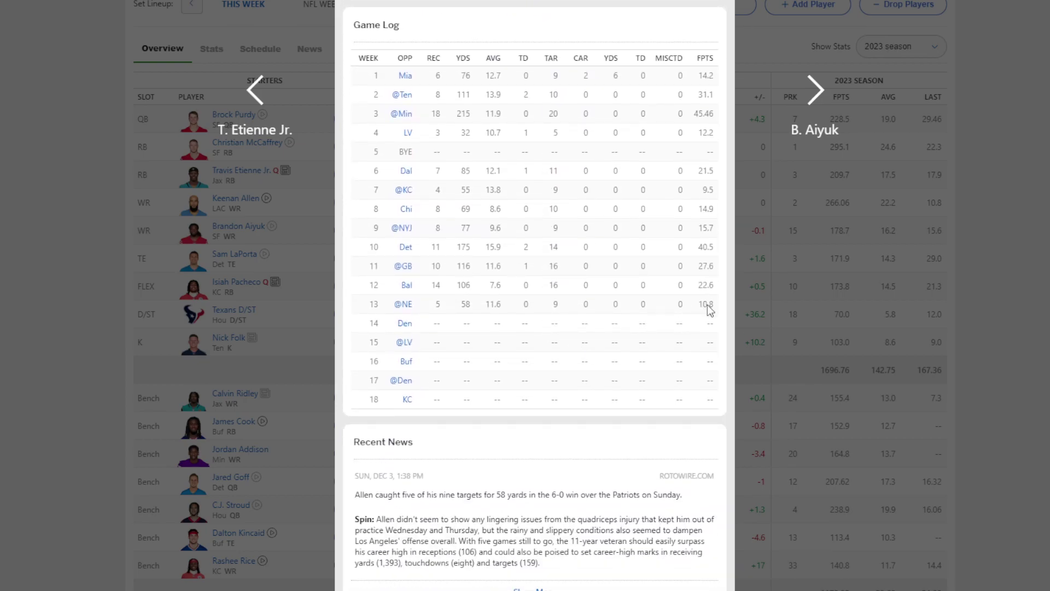
{"action": "left_click", "coordinate": [762, 288]}
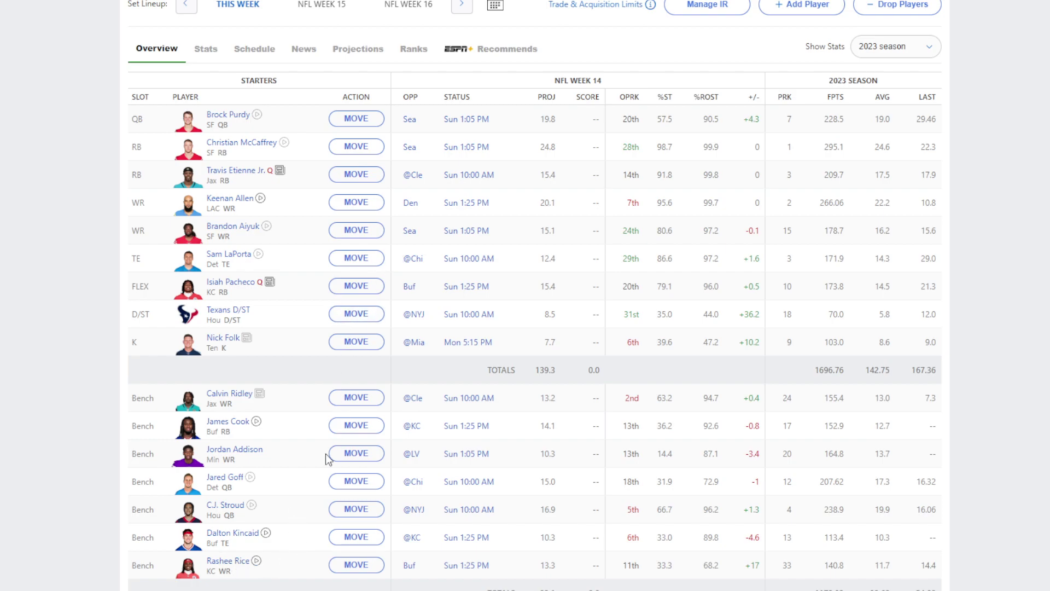
Open bench receiver Rashee Rice's card, review his Week 14 outlook and game log, and close it.
{"action": "left_click", "coordinate": [230, 562]}
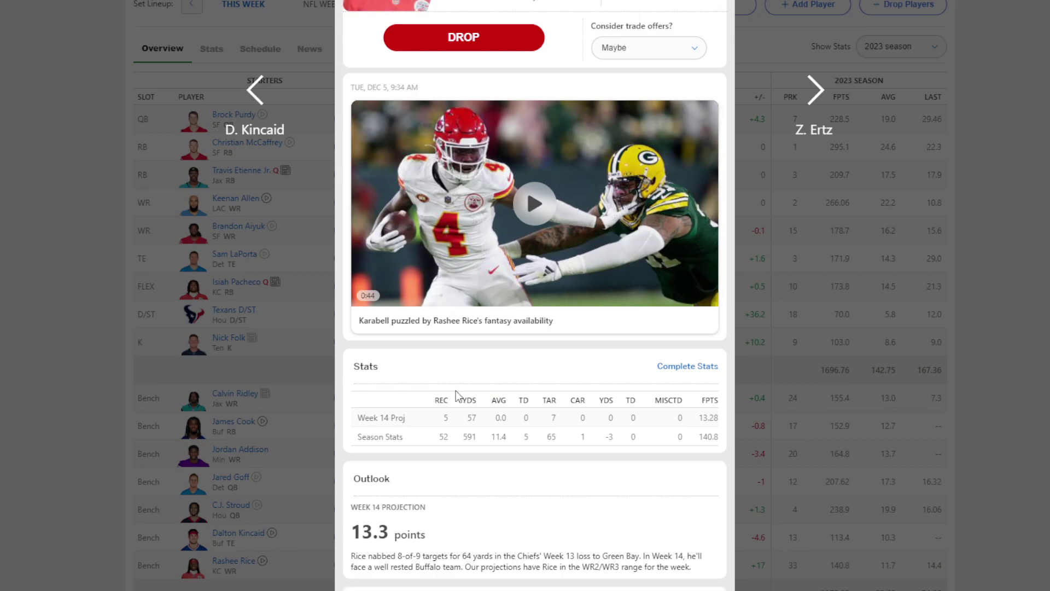
{"action": "scroll", "coordinate": [543, 376], "scroll_direction": "down", "scroll_amount": 12}
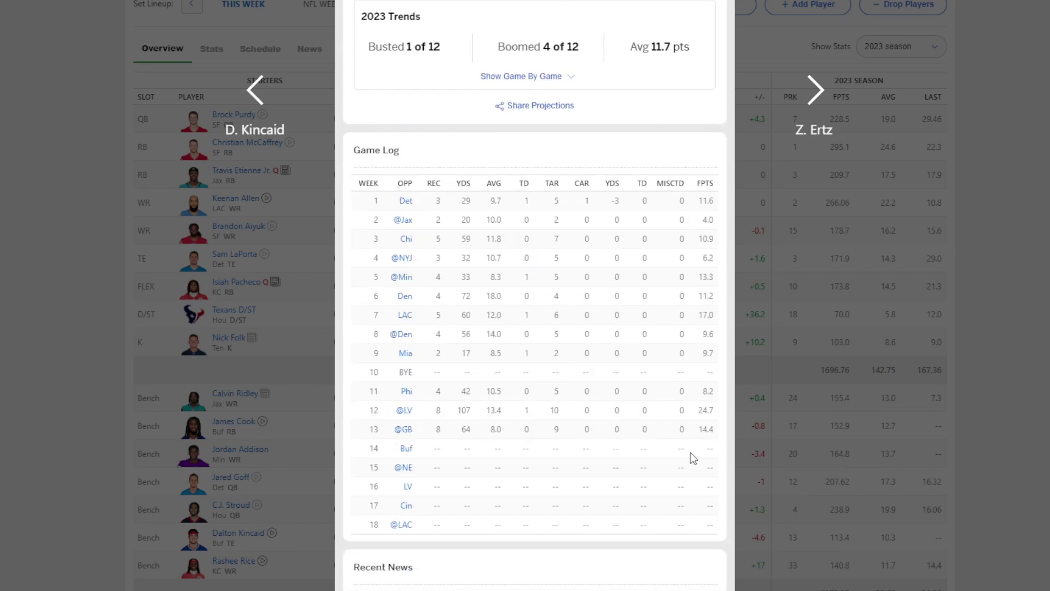
{"action": "left_click", "coordinate": [774, 414]}
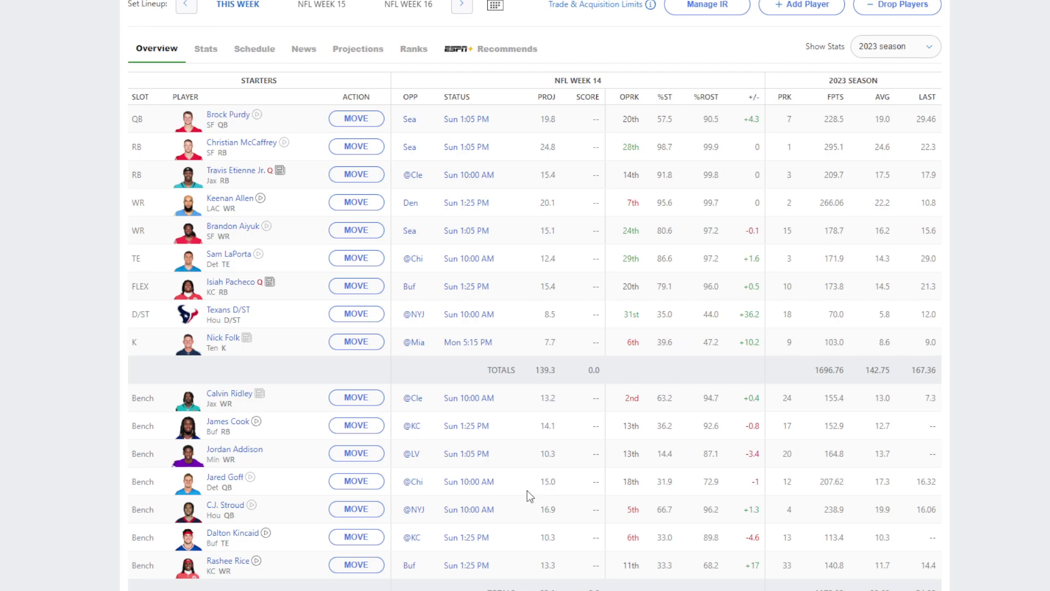
Open the league home page, view the full Arizona Pro league standings, and return to the MARVELOUS team.
{"action": "scroll", "coordinate": [520, 490], "scroll_direction": "up", "scroll_amount": 4}
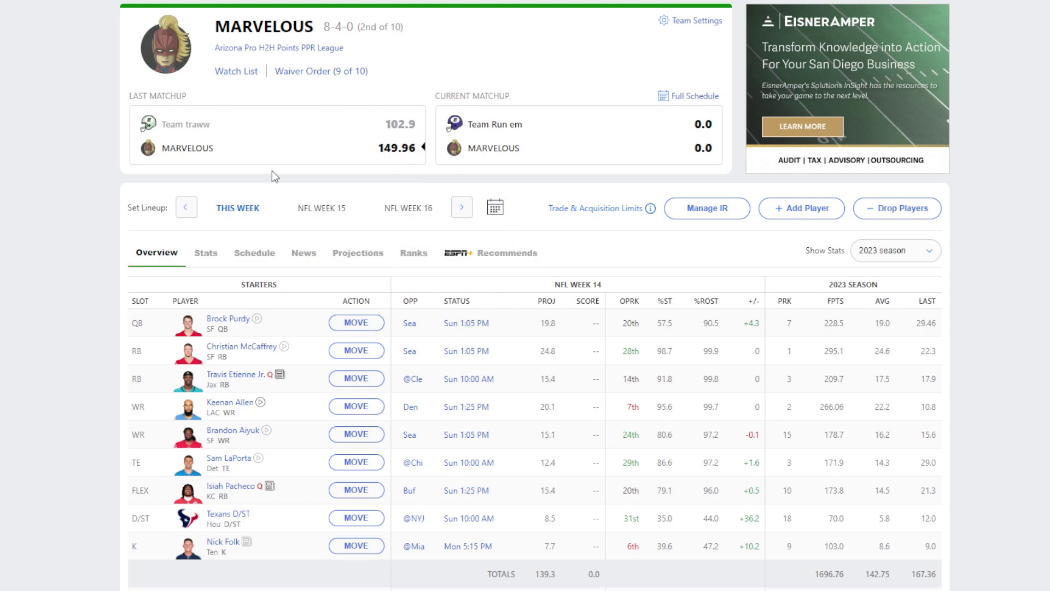
{"action": "left_click", "coordinate": [208, 3]}
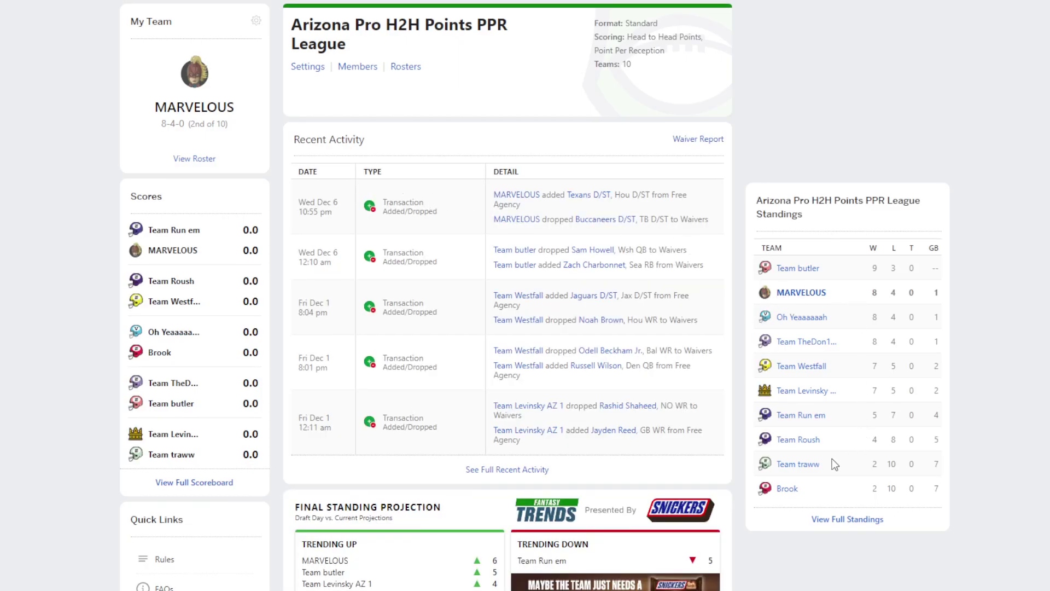
{"action": "left_click", "coordinate": [847, 518]}
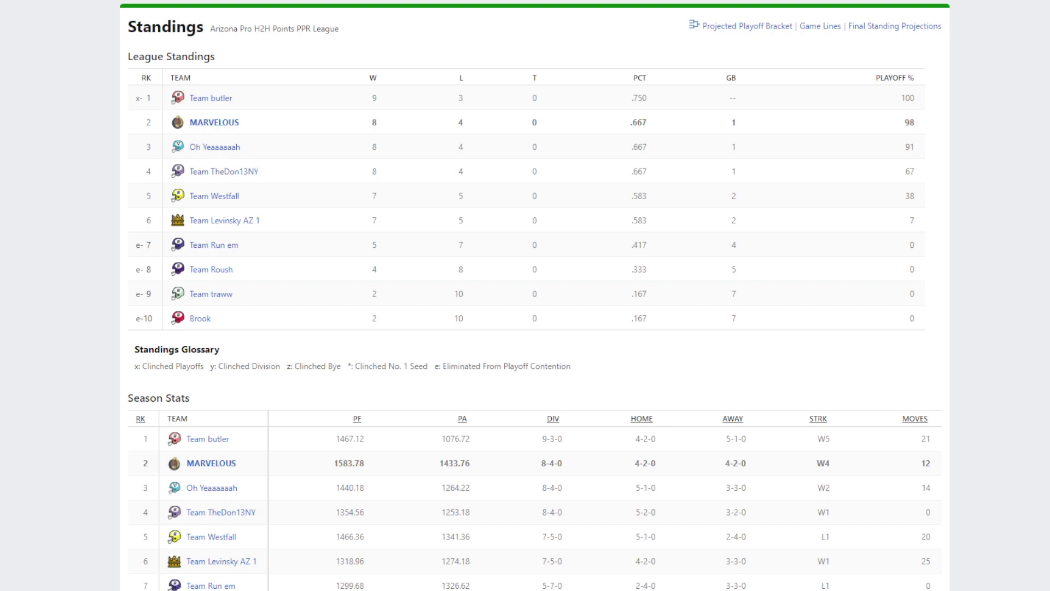
{"action": "left_click", "coordinate": [214, 122]}
Start James Cook in the FLEX slot in place of Isiah Pacheco.
{"action": "scroll", "coordinate": [21, 257], "scroll_direction": "down", "scroll_amount": 3}
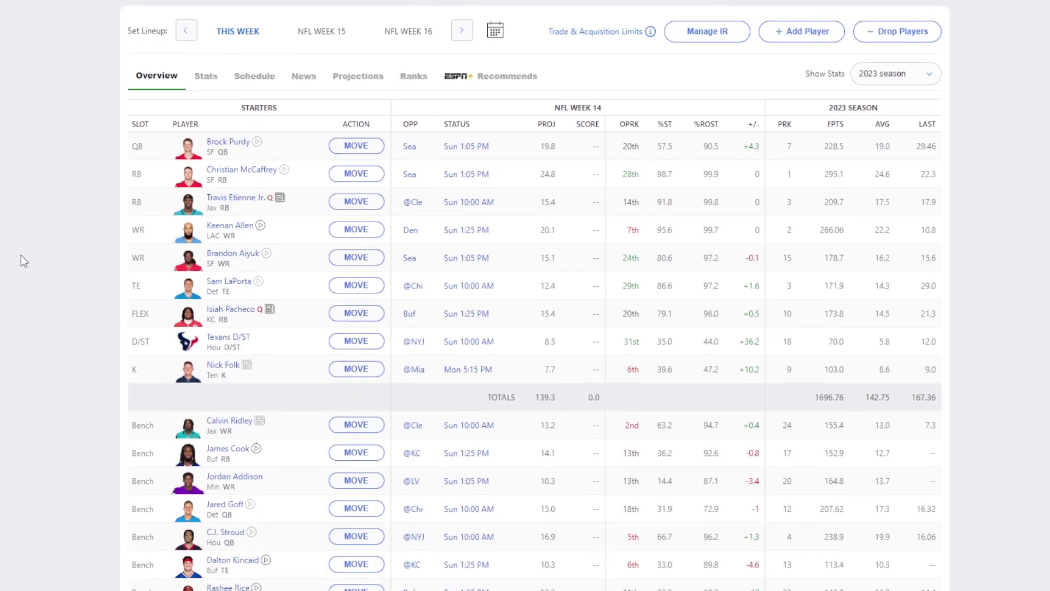
{"action": "scroll", "coordinate": [22, 251], "scroll_direction": "down", "scroll_amount": 3}
{"action": "scroll", "coordinate": [57, 283], "scroll_direction": "up", "scroll_amount": 2}
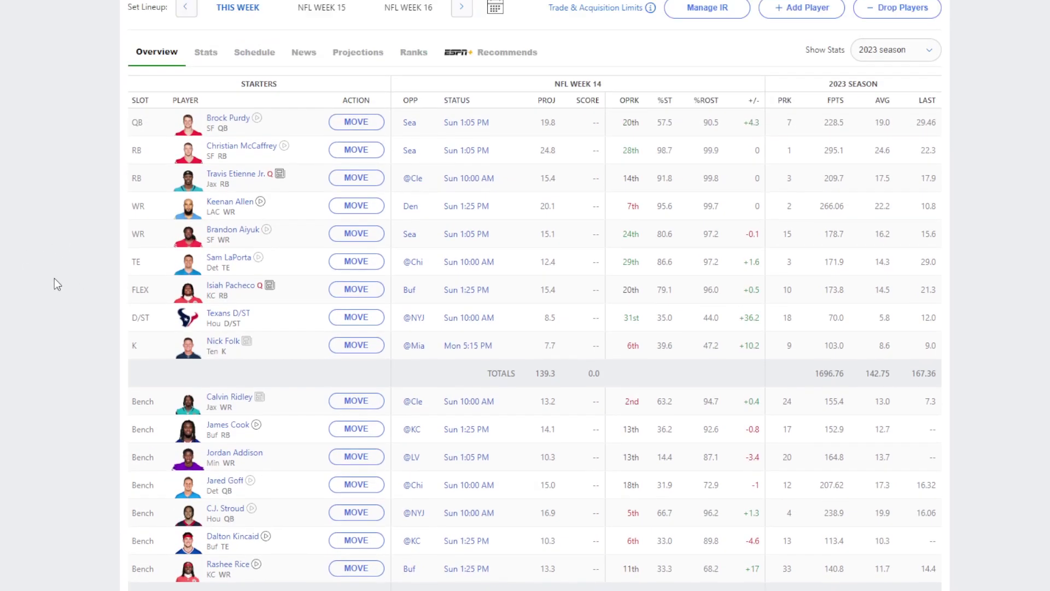
{"action": "scroll", "coordinate": [54, 278], "scroll_direction": "up", "scroll_amount": 1}
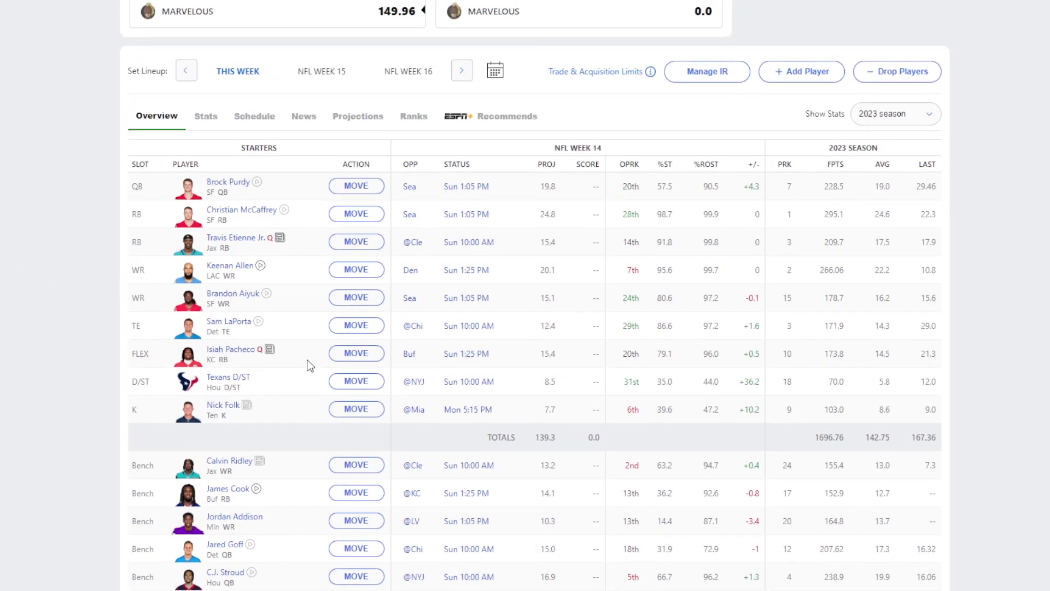
{"action": "left_click", "coordinate": [344, 356]}
{"action": "left_click", "coordinate": [356, 493]}
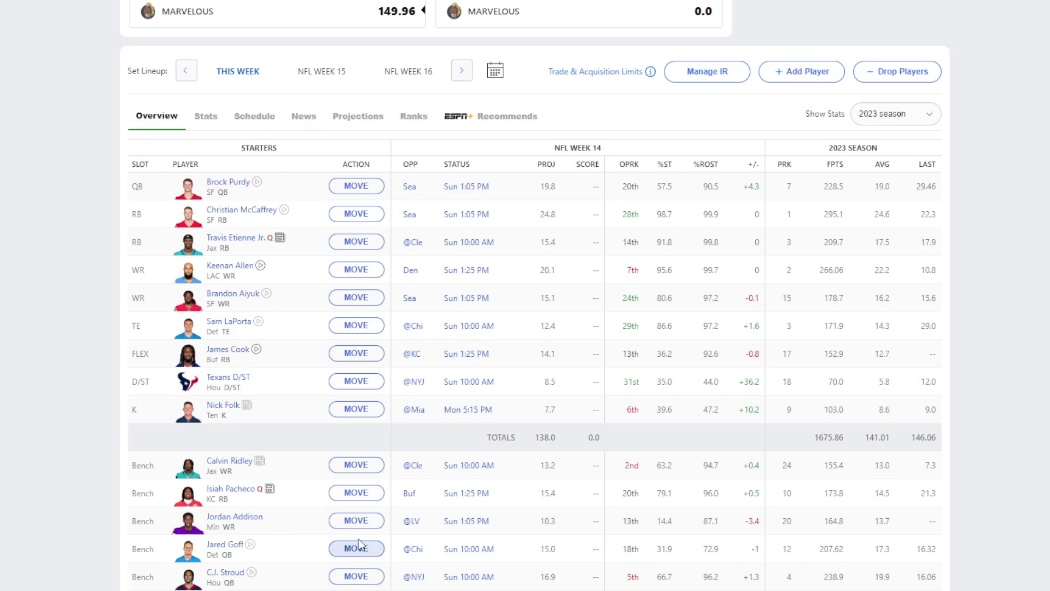
Review the changed lineup and bench, and list the league's available running back free agents.
{"action": "scroll", "coordinate": [364, 489], "scroll_direction": "up", "scroll_amount": 2}
{"action": "scroll", "coordinate": [368, 488], "scroll_direction": "down", "scroll_amount": 4}
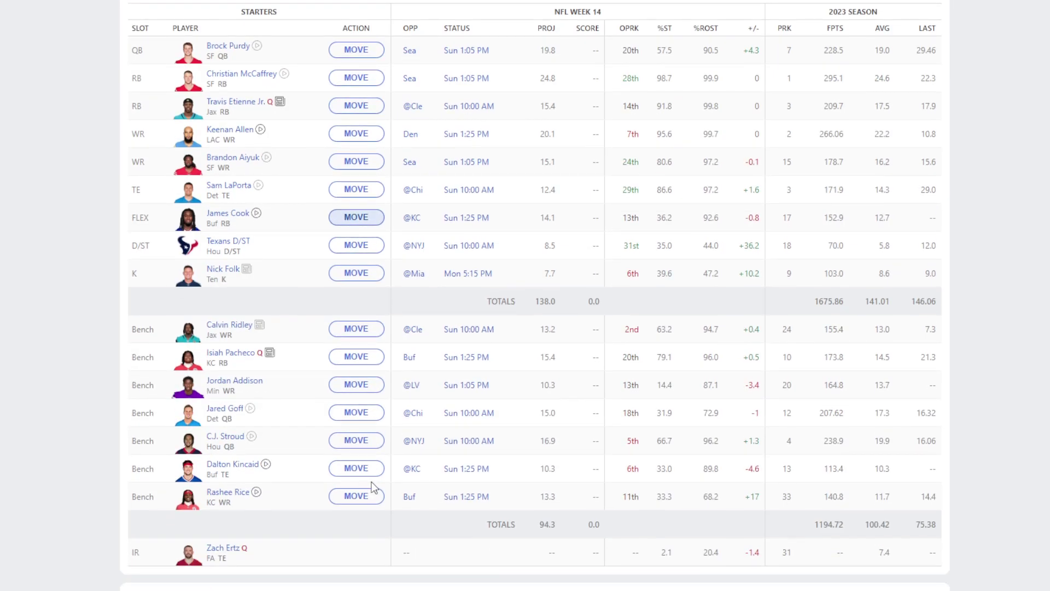
{"action": "scroll", "coordinate": [371, 485], "scroll_direction": "up", "scroll_amount": 5}
{"action": "left_click", "coordinate": [792, 214]}
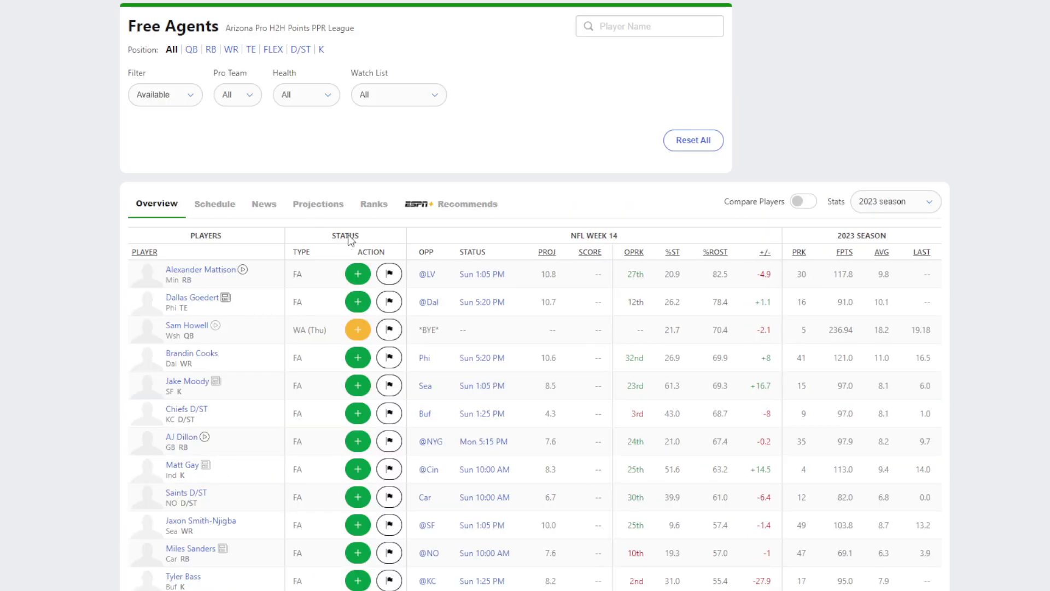
{"action": "left_click", "coordinate": [210, 49]}
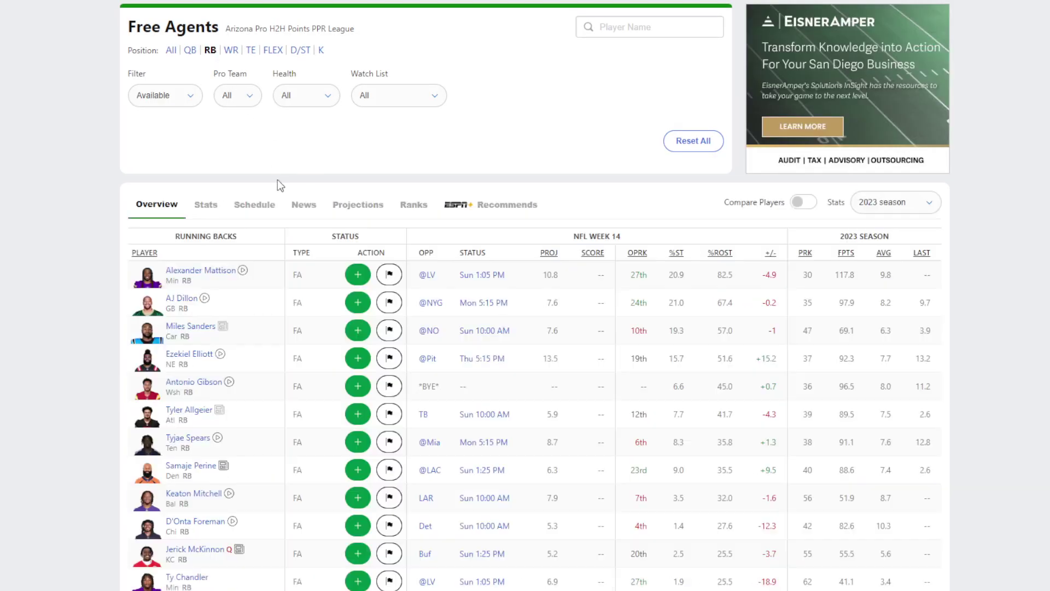
Open free agent Alexander Mattison's card, review his Week 14 outlook and game log, and close it.
{"action": "left_click", "coordinate": [222, 271]}
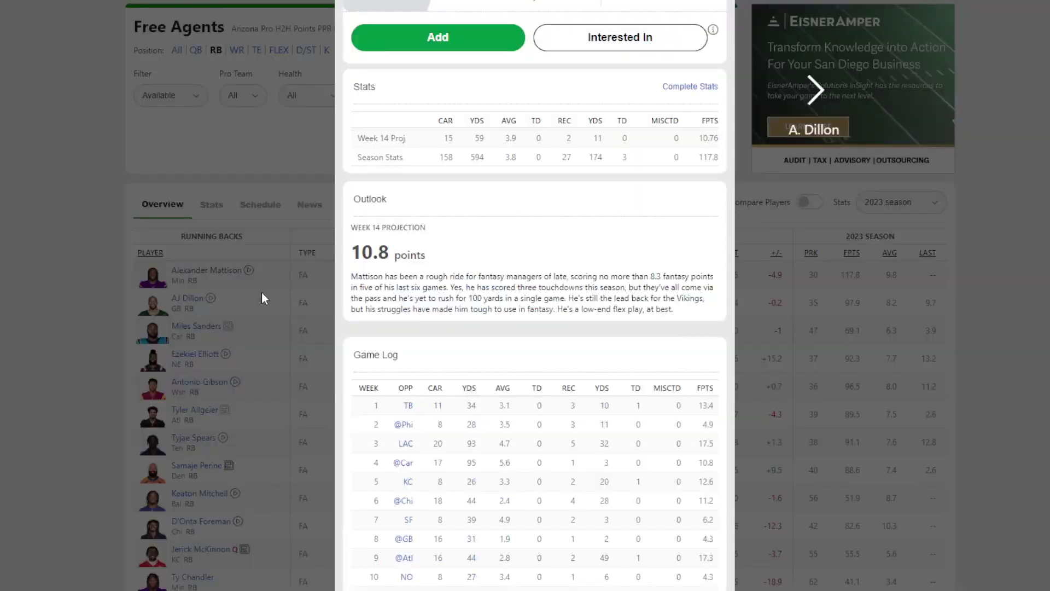
{"action": "scroll", "coordinate": [504, 436], "scroll_direction": "down", "scroll_amount": 15}
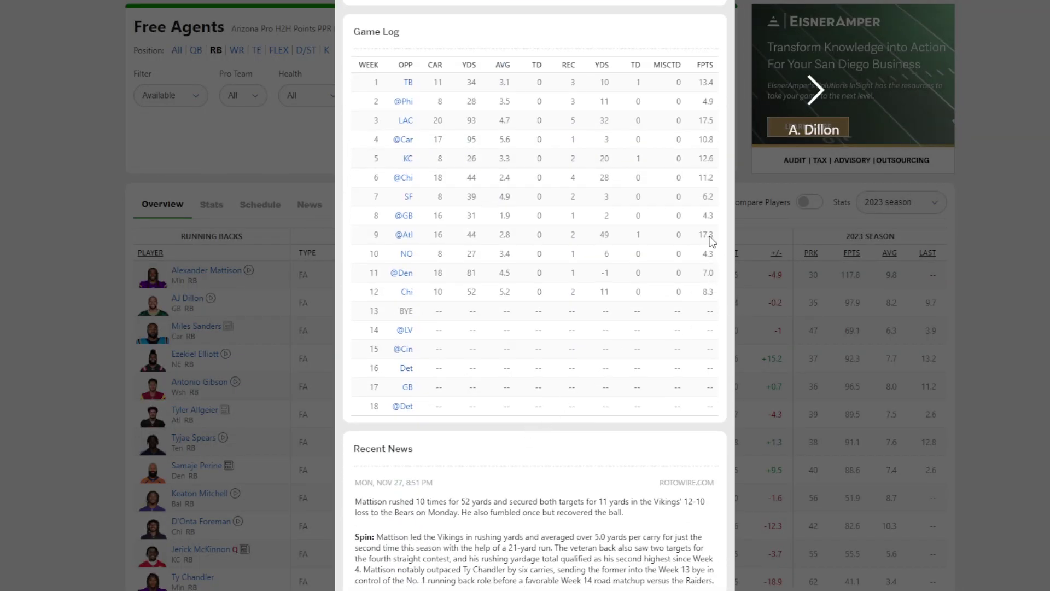
{"action": "left_click", "coordinate": [830, 249]}
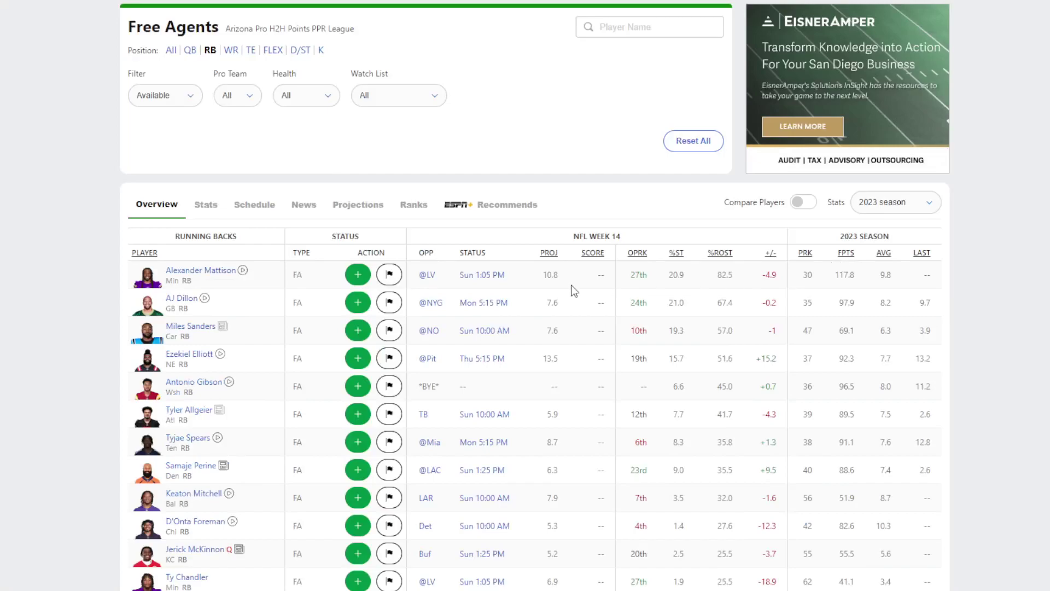
Open free agent Ezekiel Elliott's card, review his game log, and close it.
{"action": "left_click", "coordinate": [202, 356]}
{"action": "scroll", "coordinate": [445, 372], "scroll_direction": "down", "scroll_amount": 15}
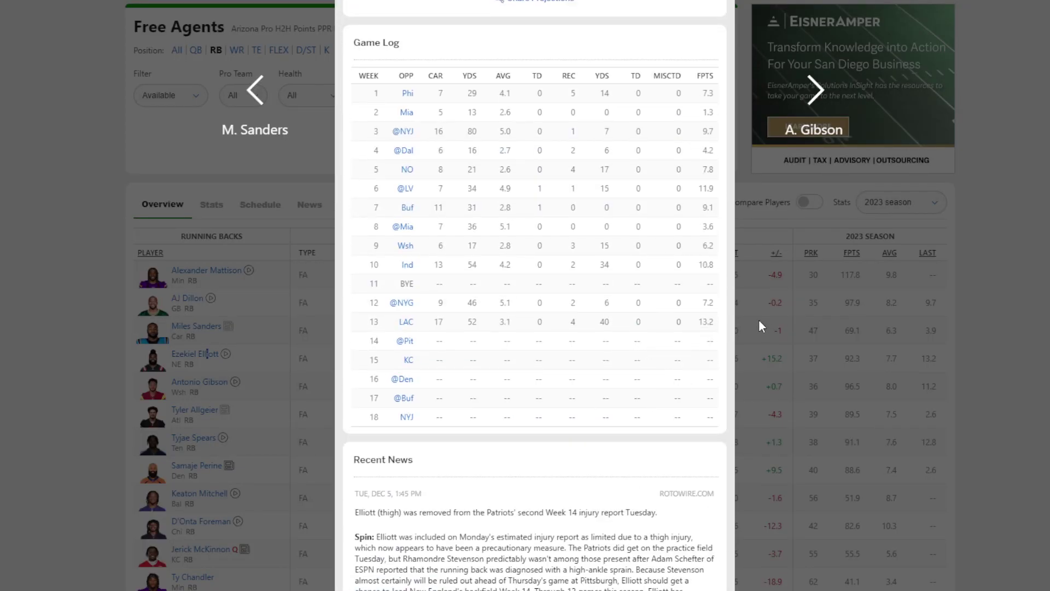
{"action": "left_click", "coordinate": [813, 328]}
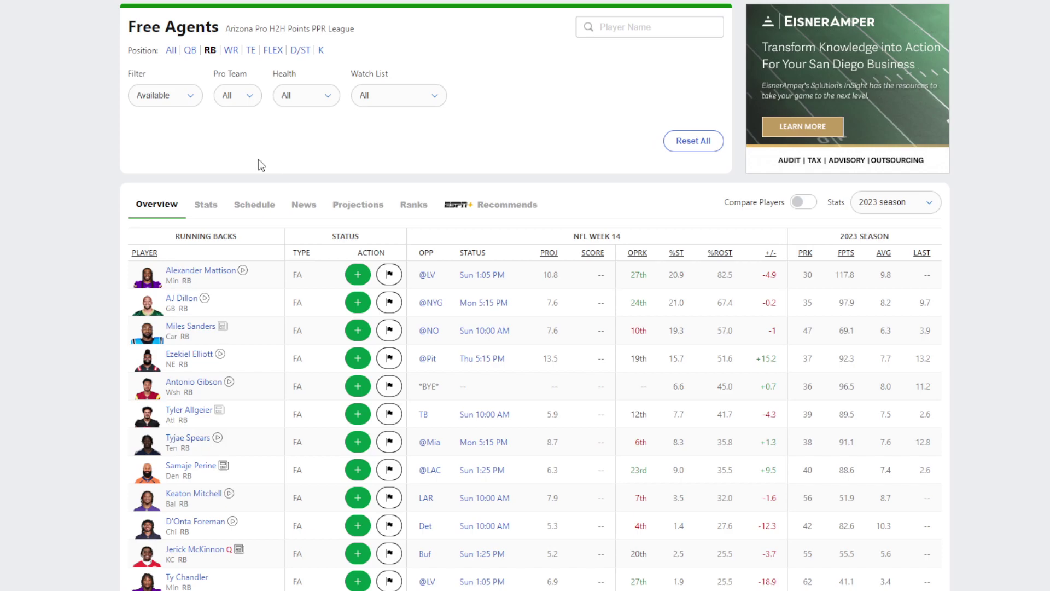
List the league's free agents at all positions, return to the MARVELOUS team, and check its current matchup against Team Run em.
{"action": "left_click", "coordinate": [175, 52]}
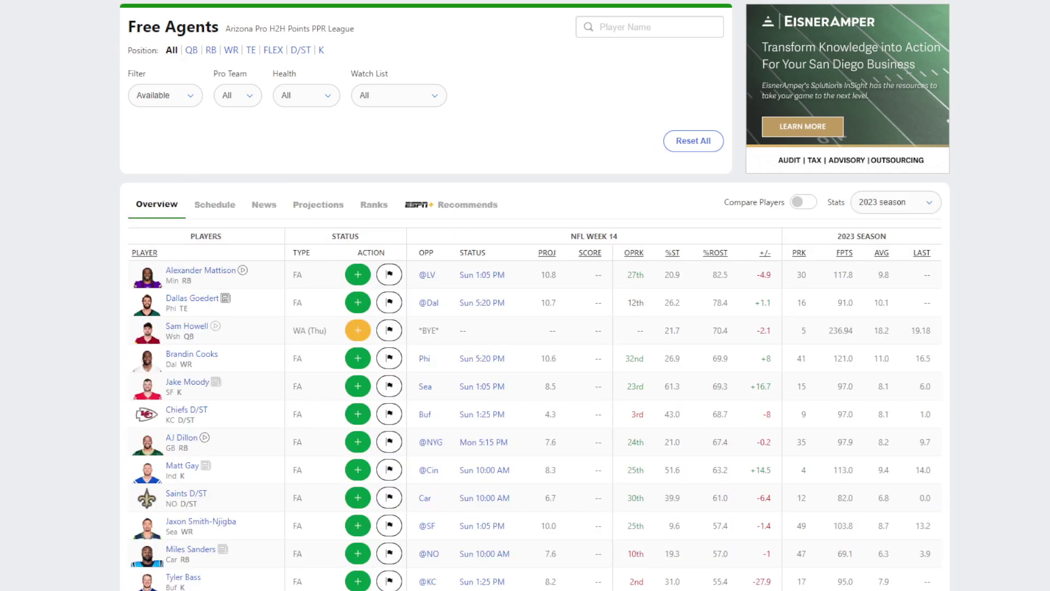
{"action": "key", "text": "alt+Left"}
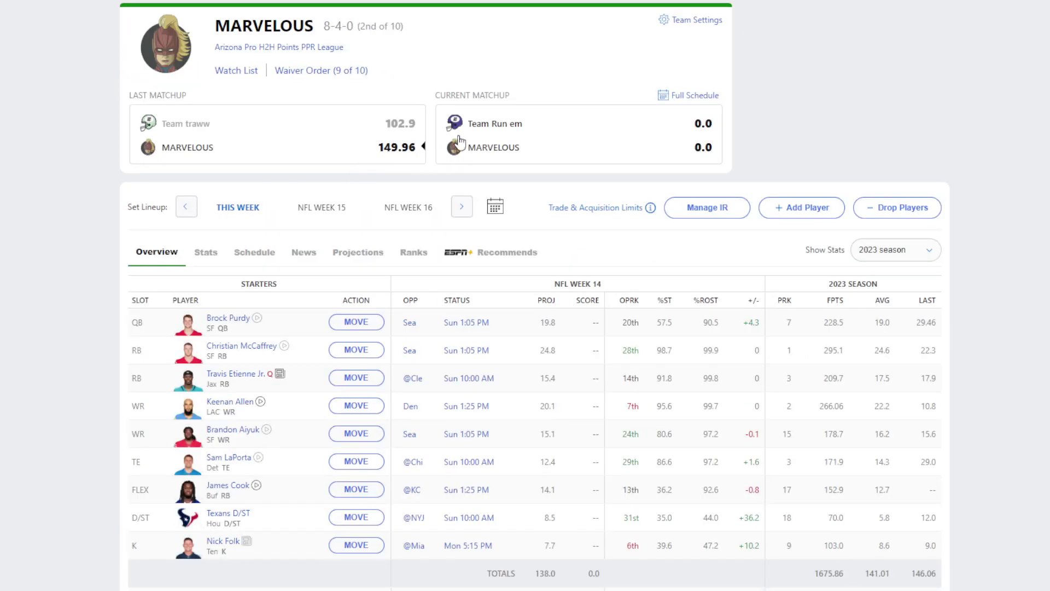
{"action": "left_click", "coordinate": [454, 143]}
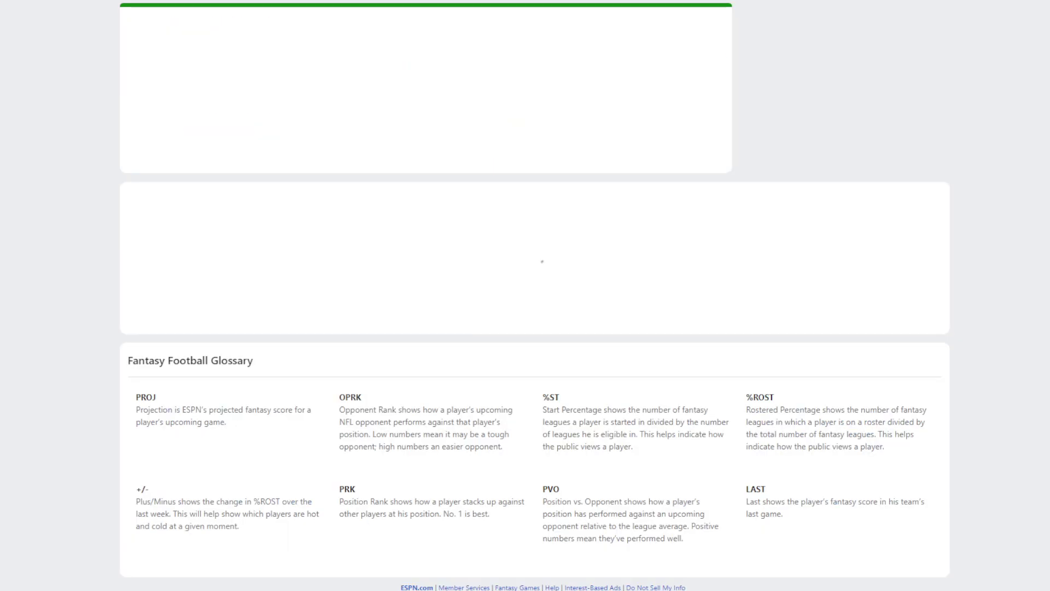
Open bench receiver Rashee Rice's card, review his Week 14 outlook, projections and game log, and close it.
{"action": "scroll", "coordinate": [149, 374], "scroll_direction": "down", "scroll_amount": 4}
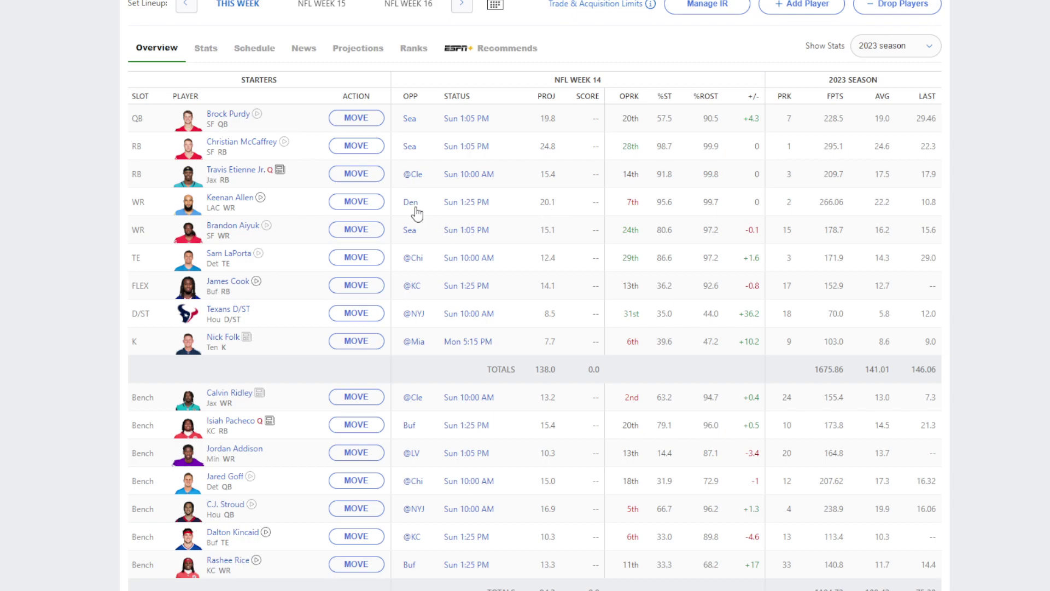
{"action": "left_click", "coordinate": [227, 561]}
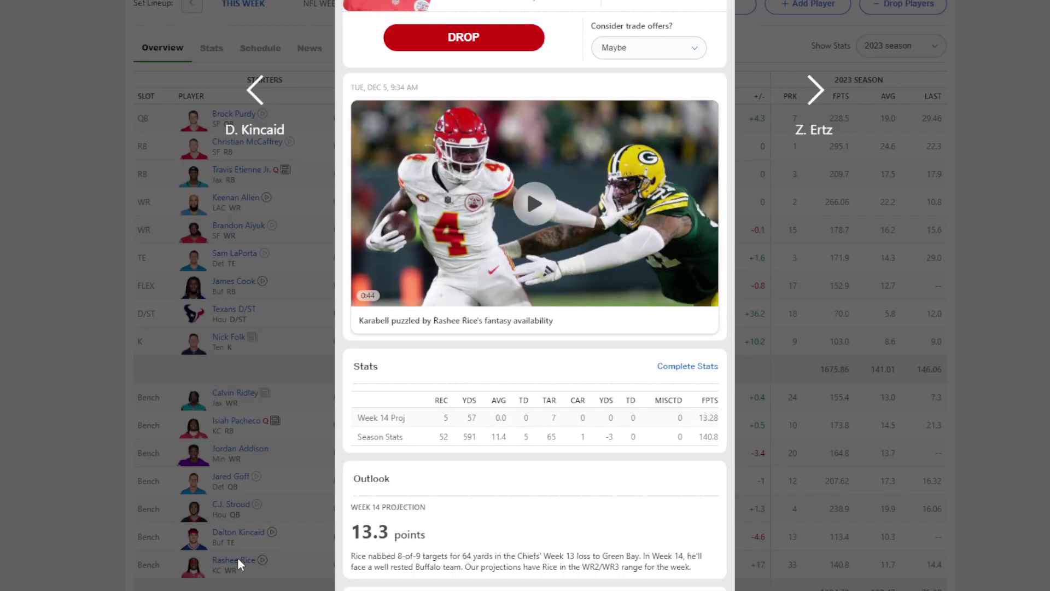
{"action": "scroll", "coordinate": [489, 409], "scroll_direction": "down", "scroll_amount": 20}
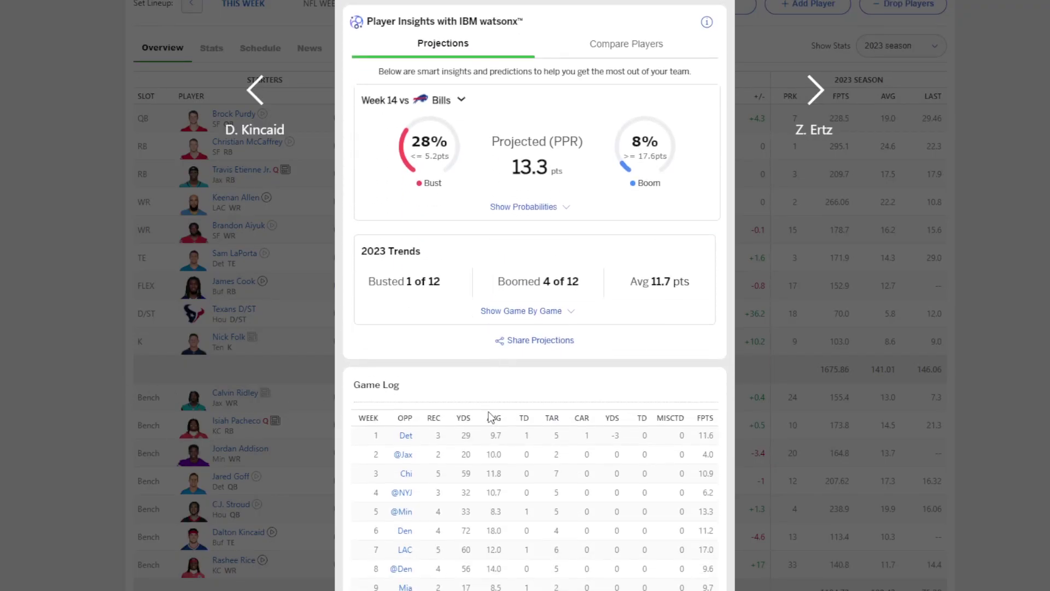
{"action": "left_click", "coordinate": [755, 318]}
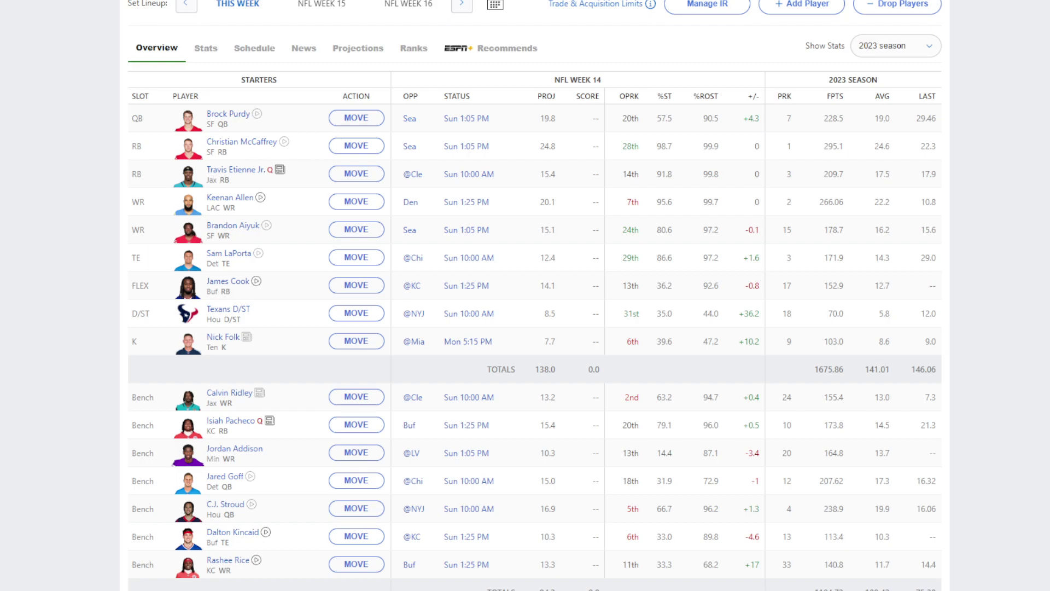
Open starting receiver Keenan Allen's card, review his 2023 trends and game log, and close it.
{"action": "left_click", "coordinate": [227, 197]}
{"action": "scroll", "coordinate": [559, 417], "scroll_direction": "down", "scroll_amount": 5}
{"action": "scroll", "coordinate": [557, 417], "scroll_direction": "down", "scroll_amount": 8}
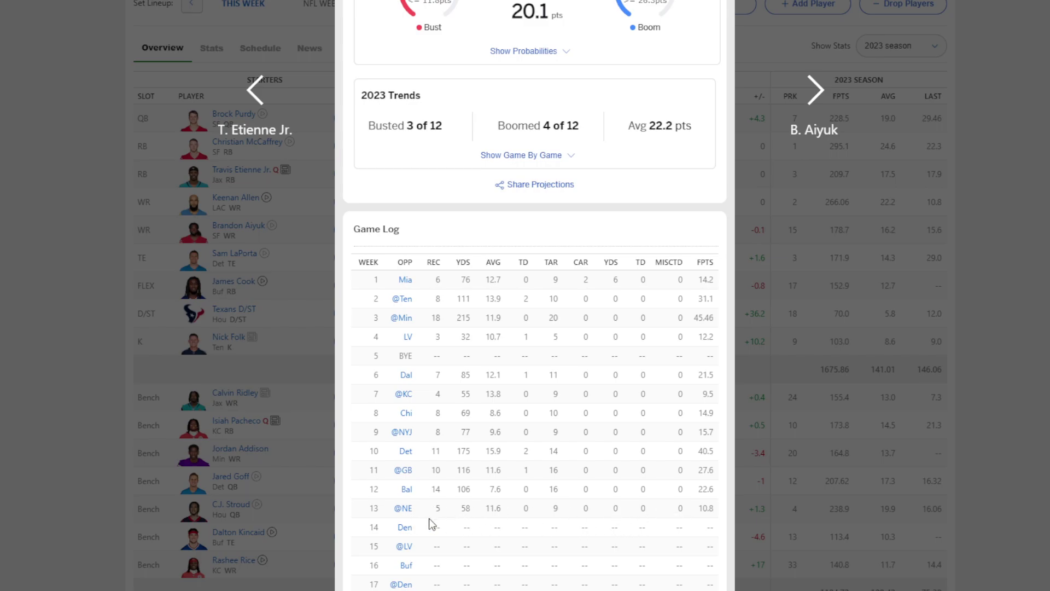
{"action": "left_click", "coordinate": [757, 524]}
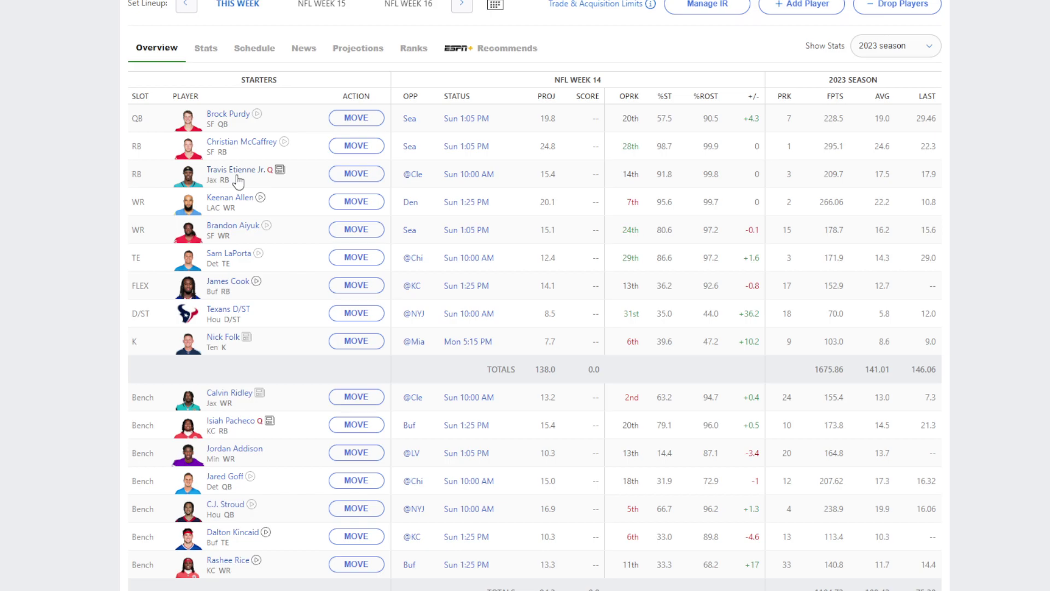
Compare the game logs on the cards of running backs Isiah Pacheco and Travis Etienne Jr.
{"action": "left_click", "coordinate": [245, 424]}
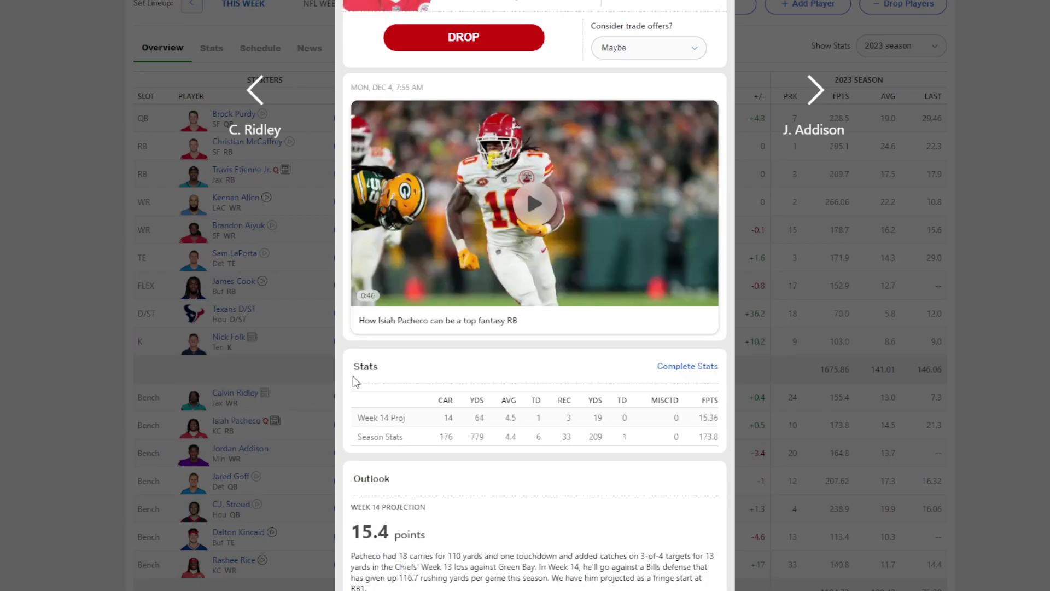
{"action": "scroll", "coordinate": [428, 364], "scroll_direction": "down", "scroll_amount": 14}
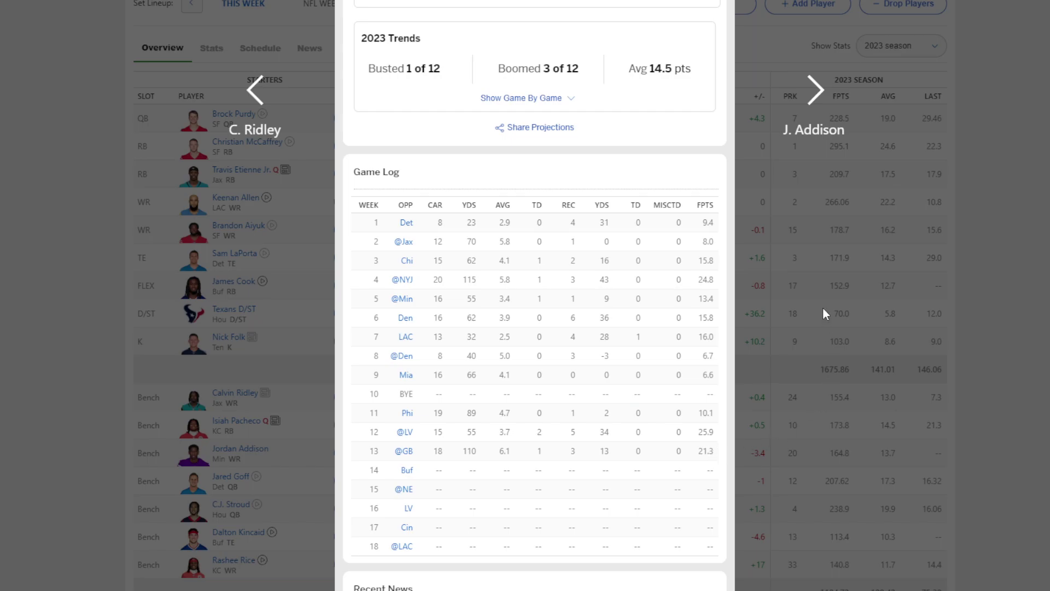
{"action": "left_click", "coordinate": [826, 264]}
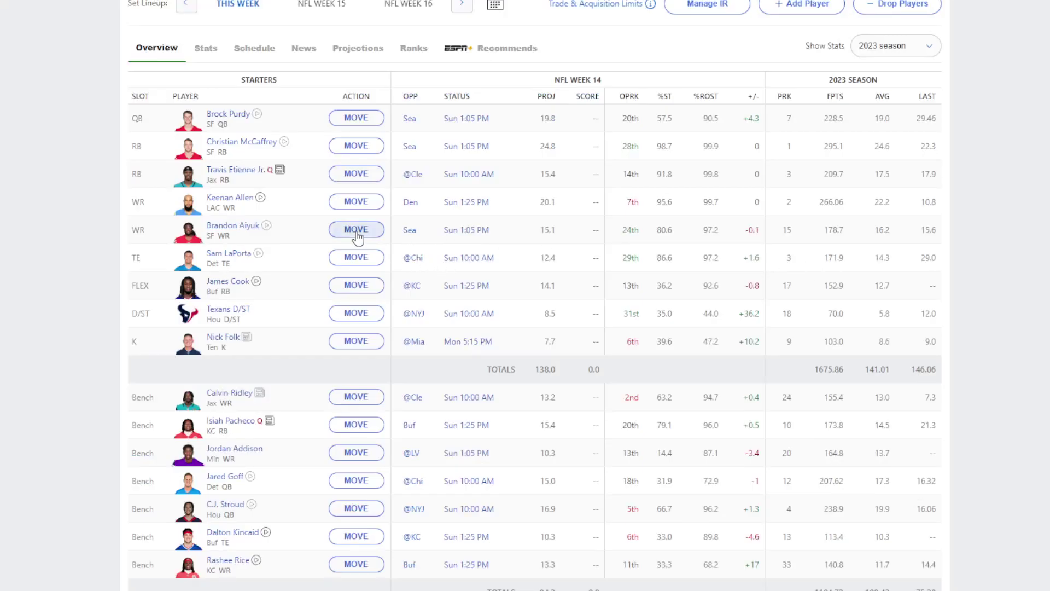
{"action": "left_click", "coordinate": [276, 176]}
{"action": "scroll", "coordinate": [546, 378], "scroll_direction": "down", "scroll_amount": 10}
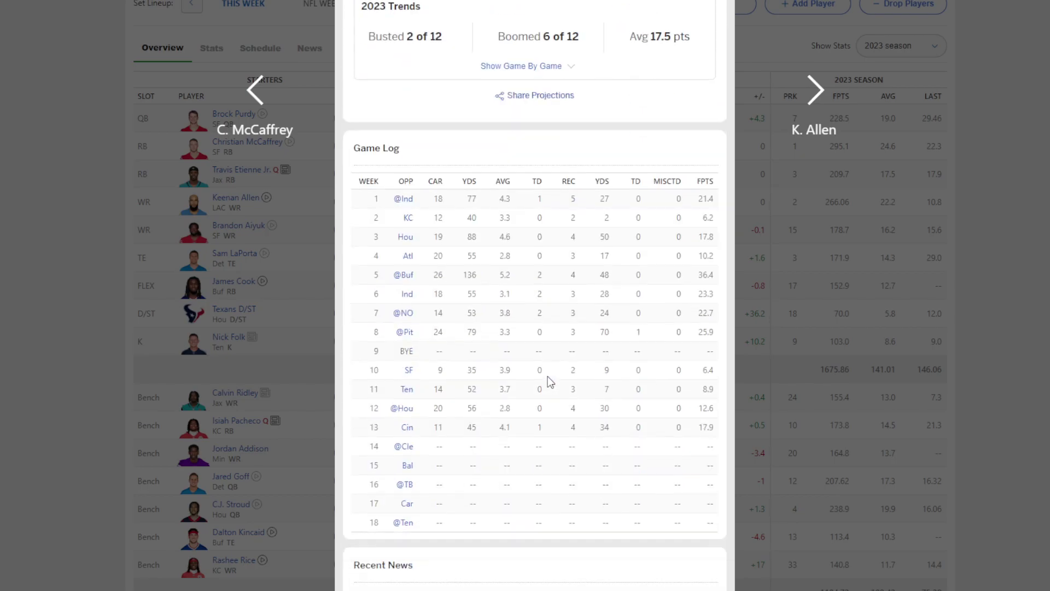
{"action": "left_click", "coordinate": [850, 313]}
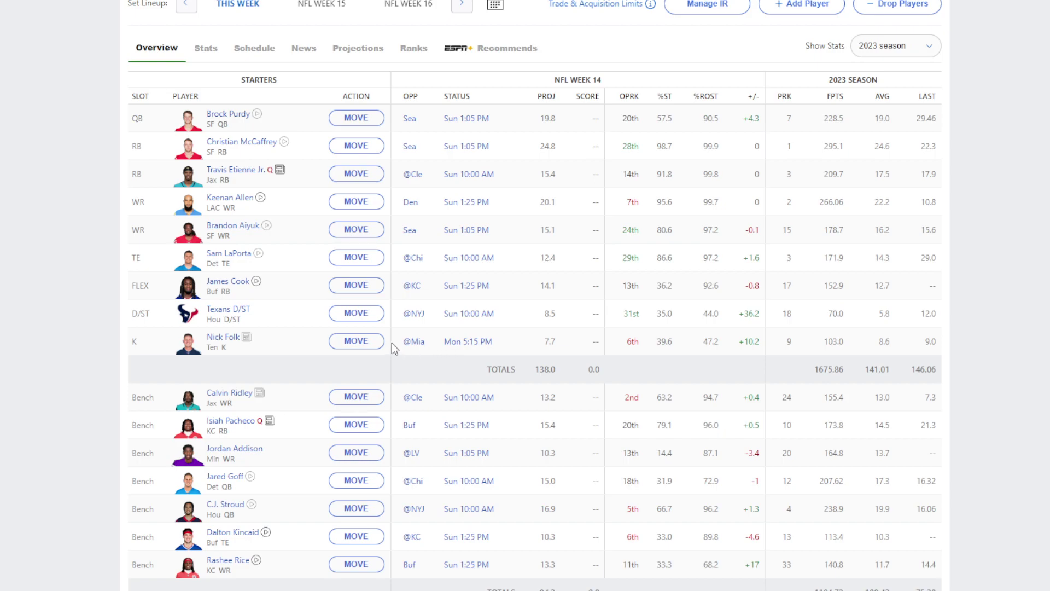
Move James Cook to the RB slot and start Rashee Rice at FLEX, benching Travis Etienne Jr.
{"action": "left_click", "coordinate": [364, 175]}
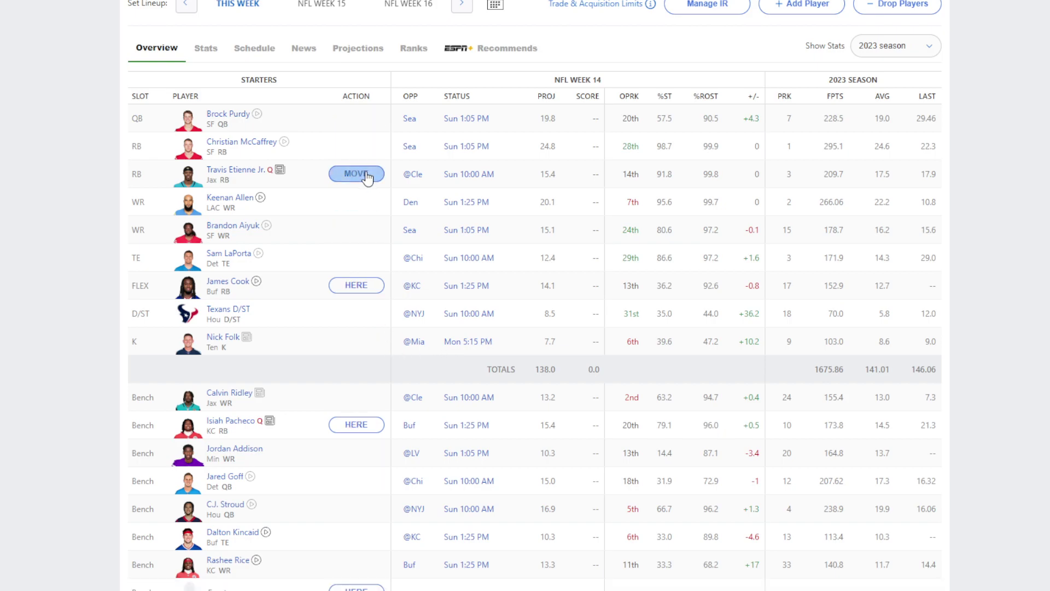
{"action": "left_click", "coordinate": [365, 288]}
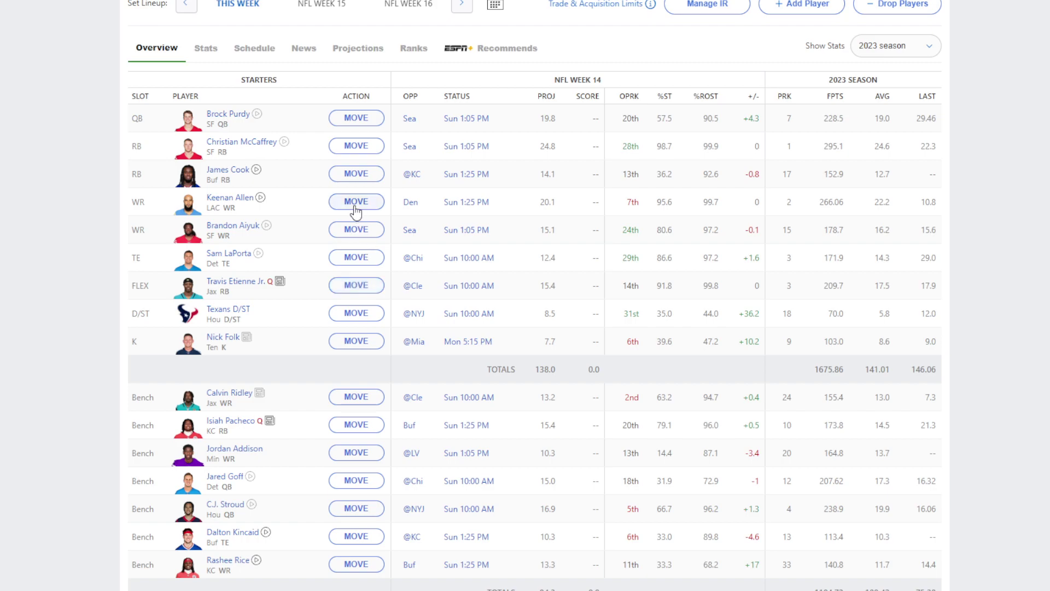
{"action": "left_click", "coordinate": [363, 286]}
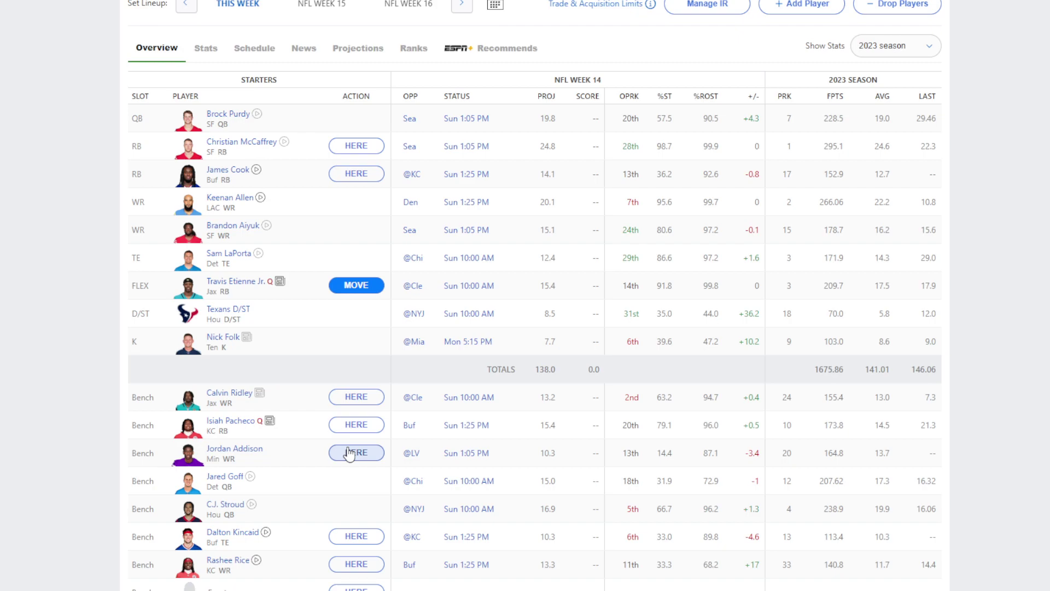
{"action": "left_click", "coordinate": [356, 564]}
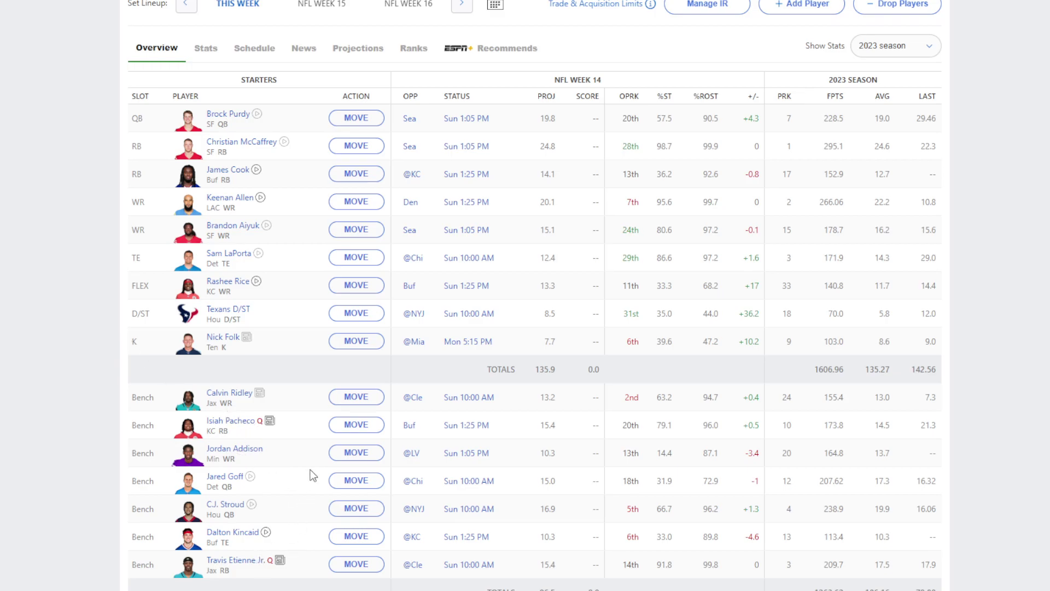
Check the current matchup against Team Run em and return to the MARVELOUS lineup.
{"action": "scroll", "coordinate": [293, 288], "scroll_direction": "up", "scroll_amount": 4}
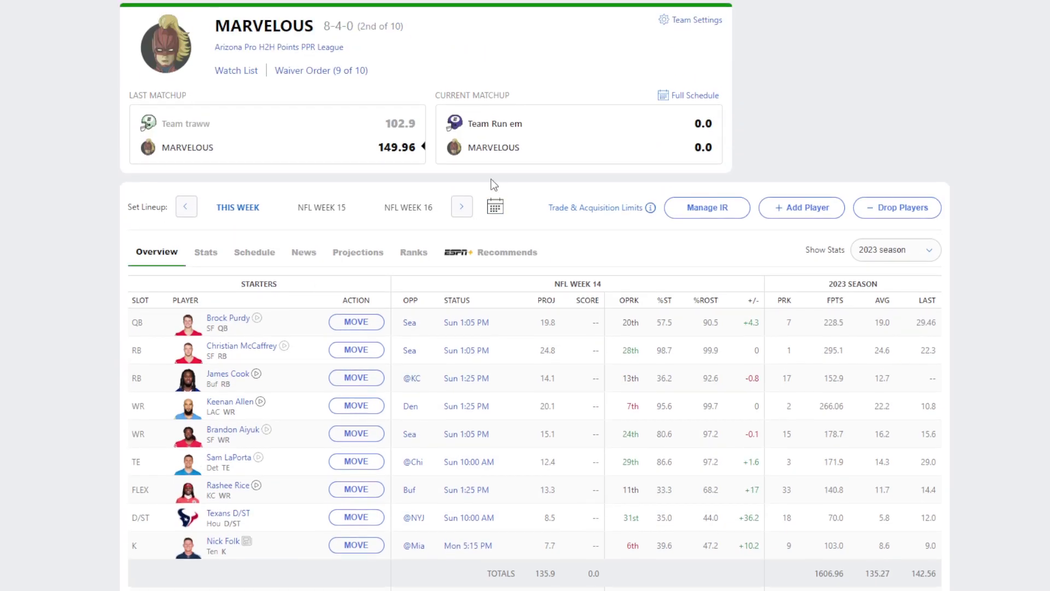
{"action": "left_click", "coordinate": [530, 145]}
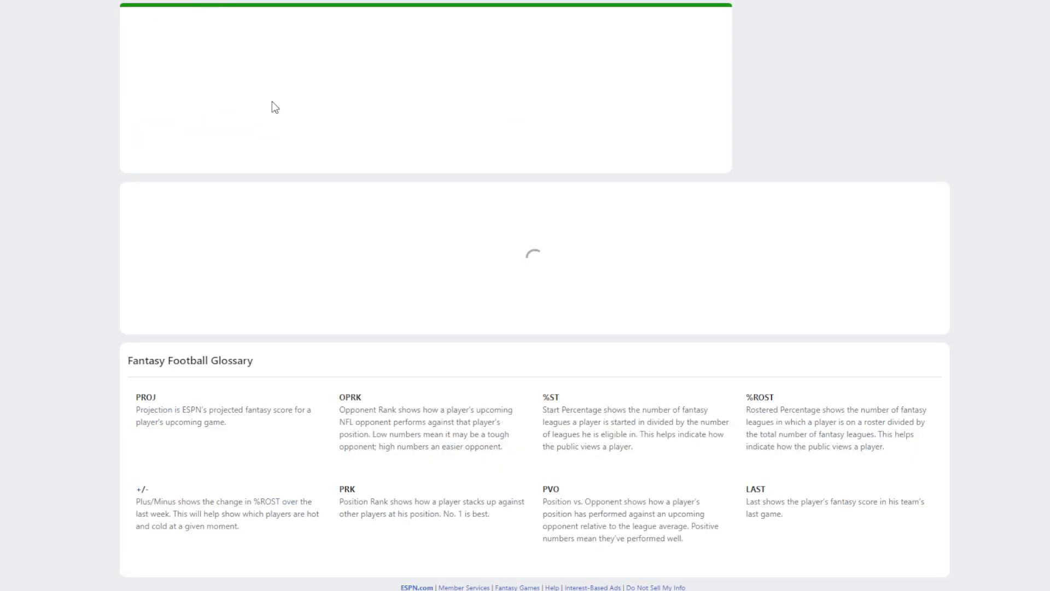
{"action": "scroll", "coordinate": [41, 266], "scroll_direction": "down", "scroll_amount": 3}
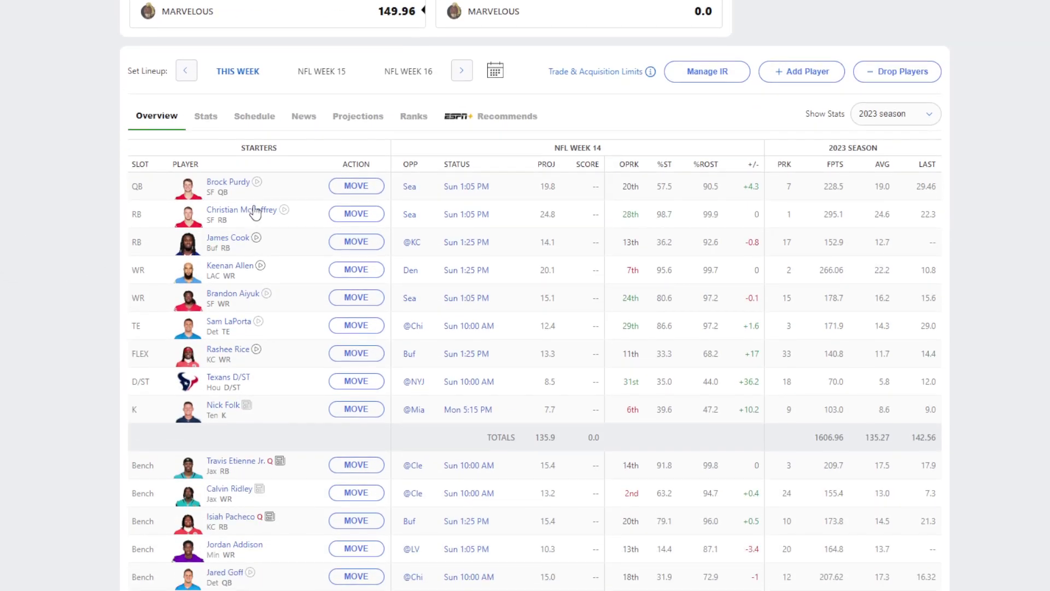
Reopen FLEX starter Rashee Rice's card, review his Week 14 outlook and game log, and close it.
{"action": "left_click", "coordinate": [244, 350]}
{"action": "scroll", "coordinate": [454, 334], "scroll_direction": "down", "scroll_amount": 8}
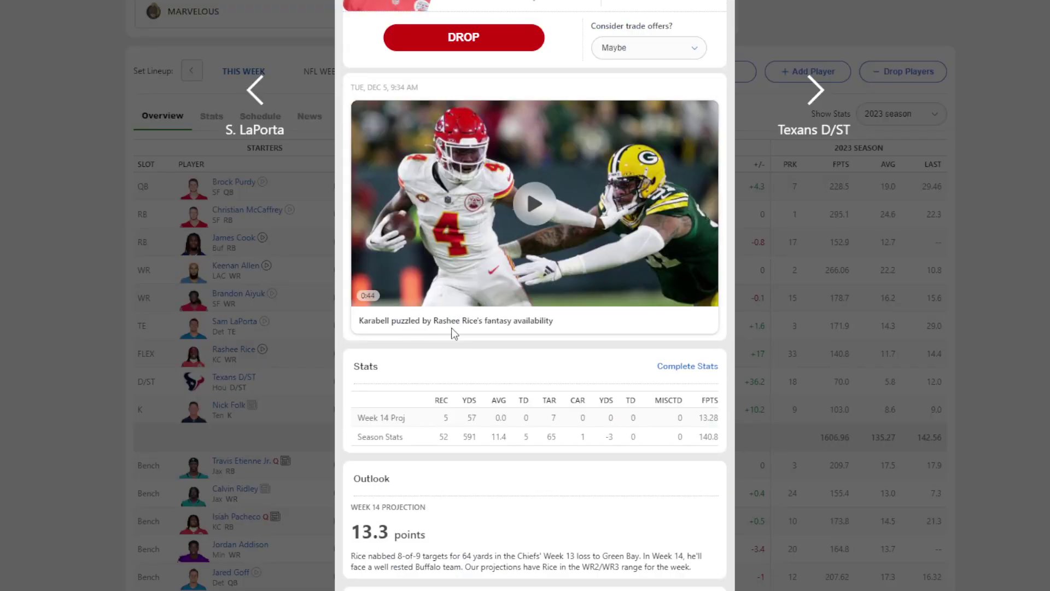
{"action": "scroll", "coordinate": [465, 339], "scroll_direction": "down", "scroll_amount": 8}
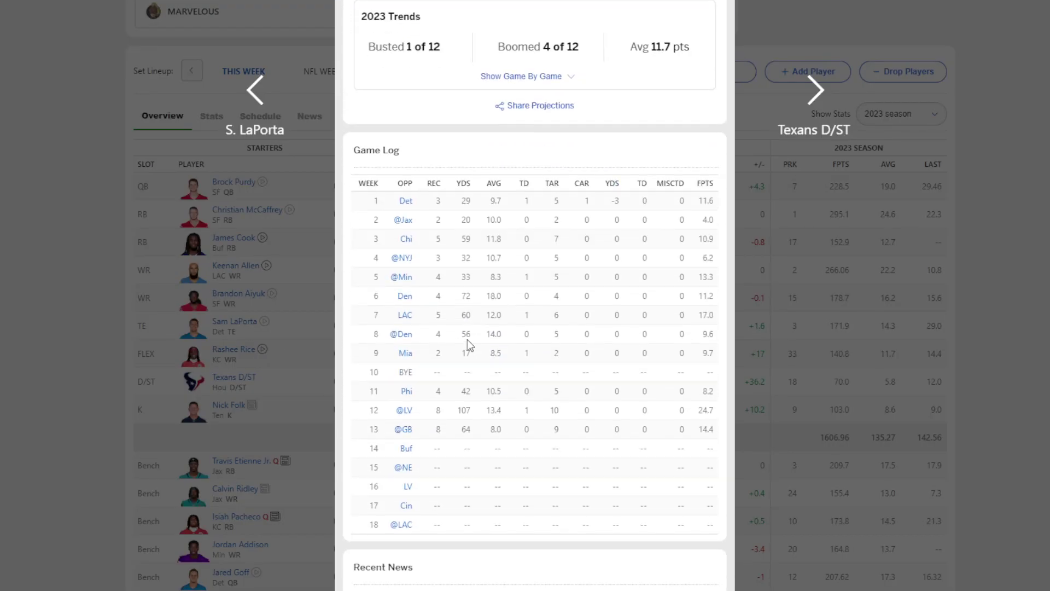
{"action": "left_click", "coordinate": [806, 294]}
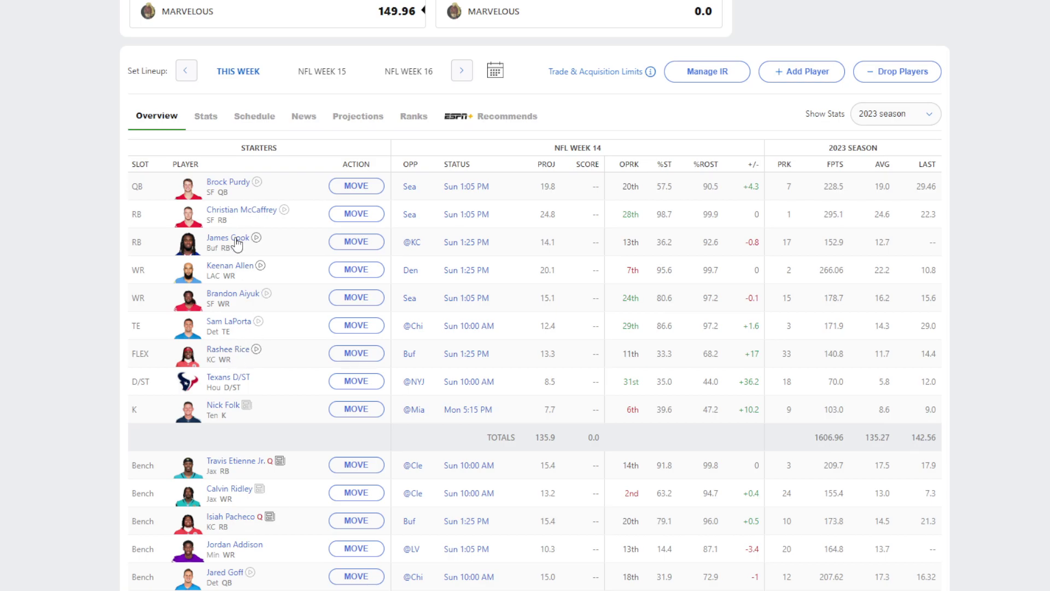
Review the full lineup and bench, and check kicker Nick Folk's game log and recent news on his card.
{"action": "scroll", "coordinate": [74, 370], "scroll_direction": "down", "scroll_amount": 2}
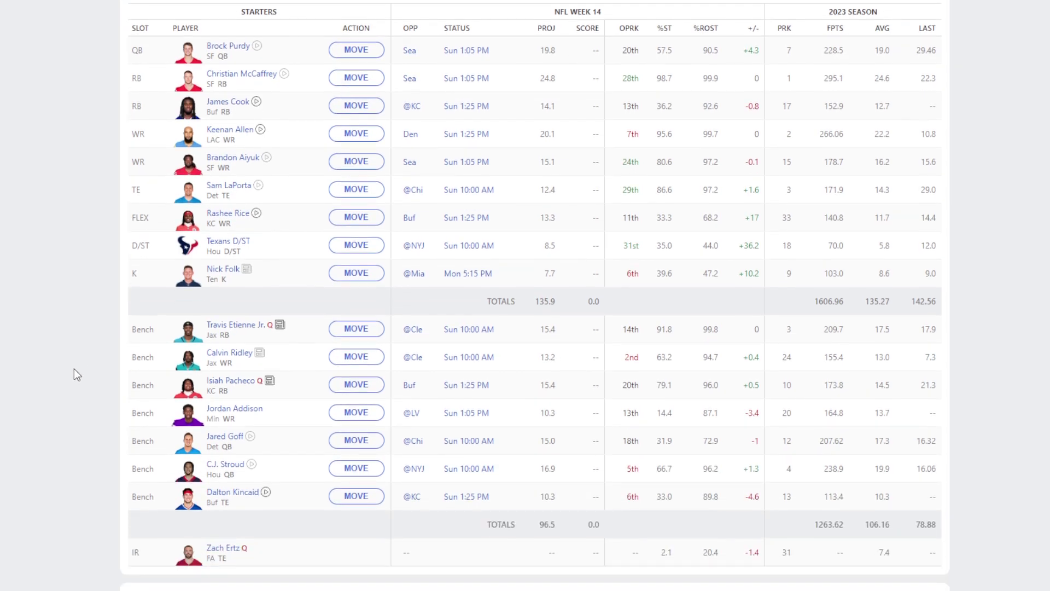
{"action": "scroll", "coordinate": [380, 219], "scroll_direction": "up", "scroll_amount": 4}
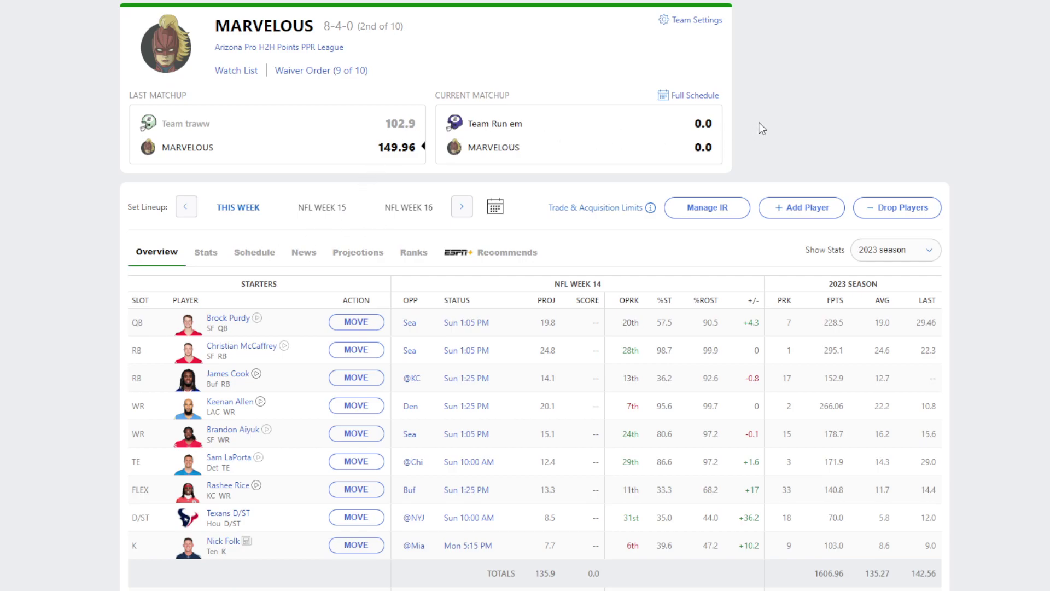
{"action": "scroll", "coordinate": [755, 221], "scroll_direction": "down", "scroll_amount": 3}
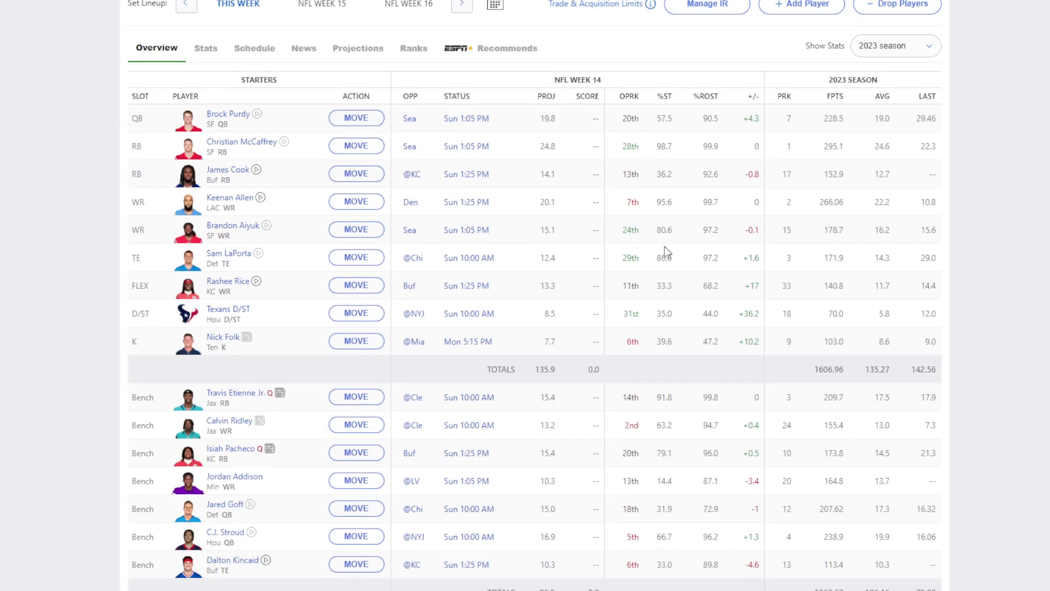
{"action": "left_click", "coordinate": [233, 338]}
{"action": "scroll", "coordinate": [481, 355], "scroll_direction": "down", "scroll_amount": 5}
{"action": "scroll", "coordinate": [481, 354], "scroll_direction": "down", "scroll_amount": 8}
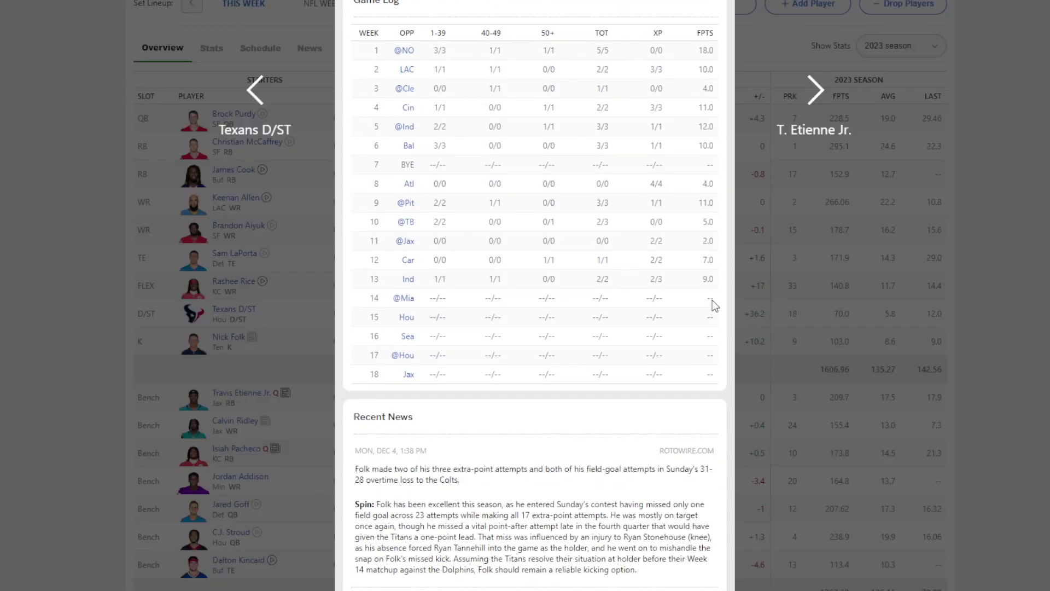
{"action": "left_click", "coordinate": [732, 260]}
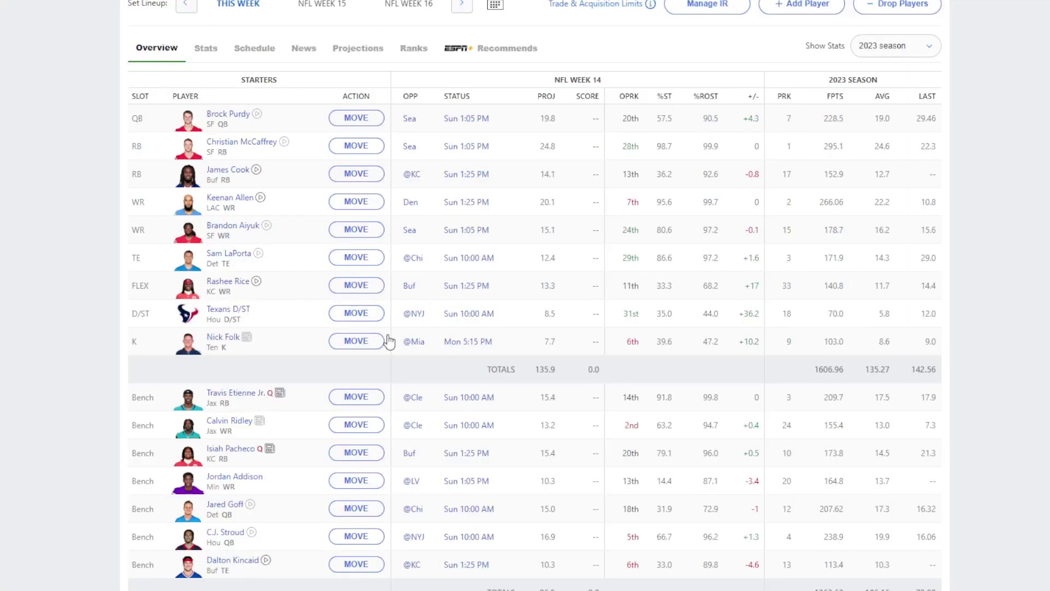
List the league's available free agent kickers and return to the MARVELOUS team.
{"action": "scroll", "coordinate": [627, 300], "scroll_direction": "up", "scroll_amount": 3}
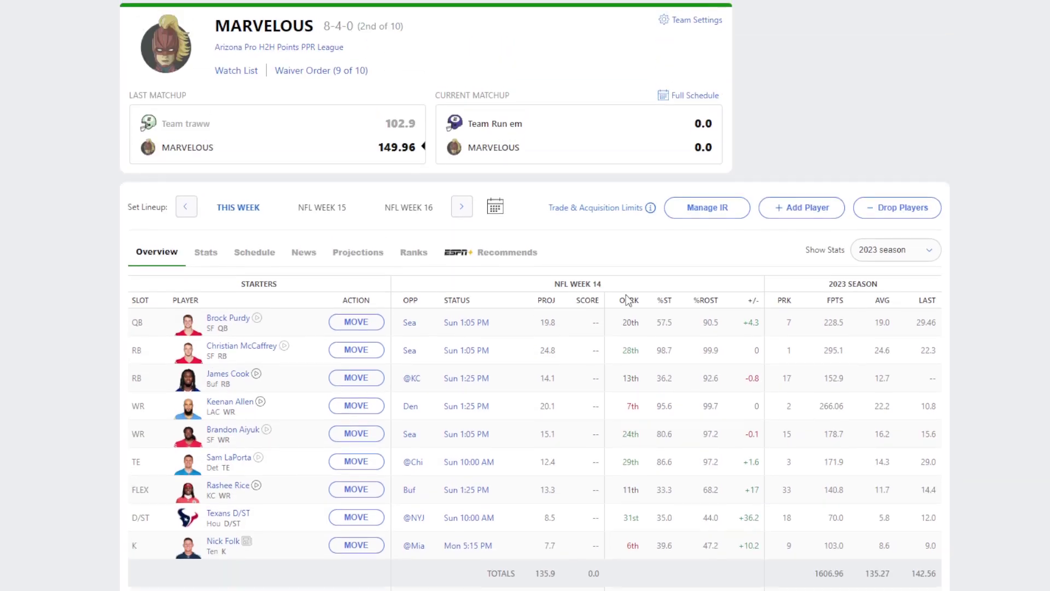
{"action": "left_click", "coordinate": [804, 208]}
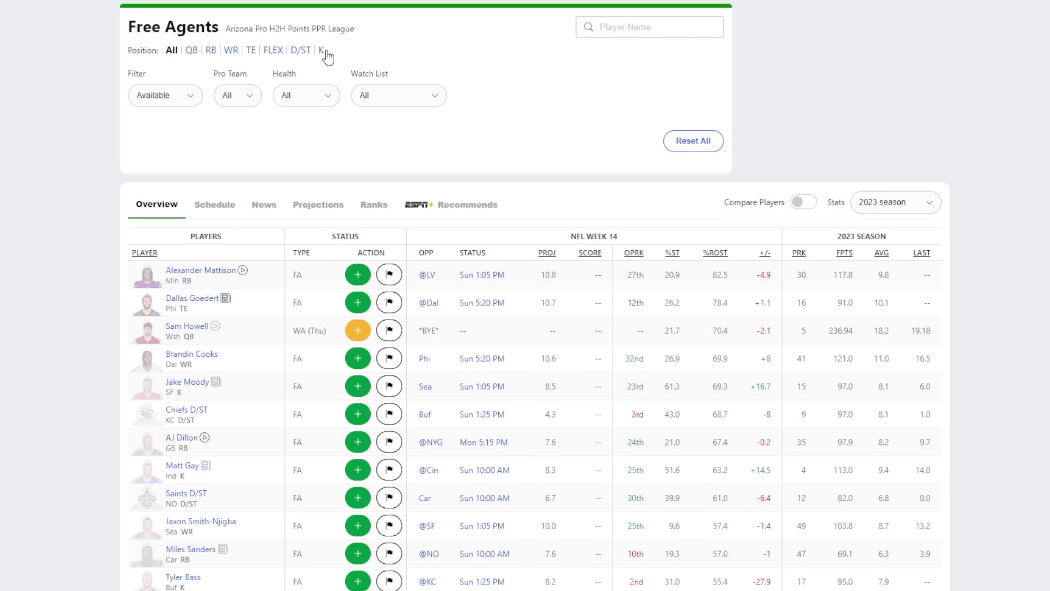
{"action": "left_click", "coordinate": [323, 50]}
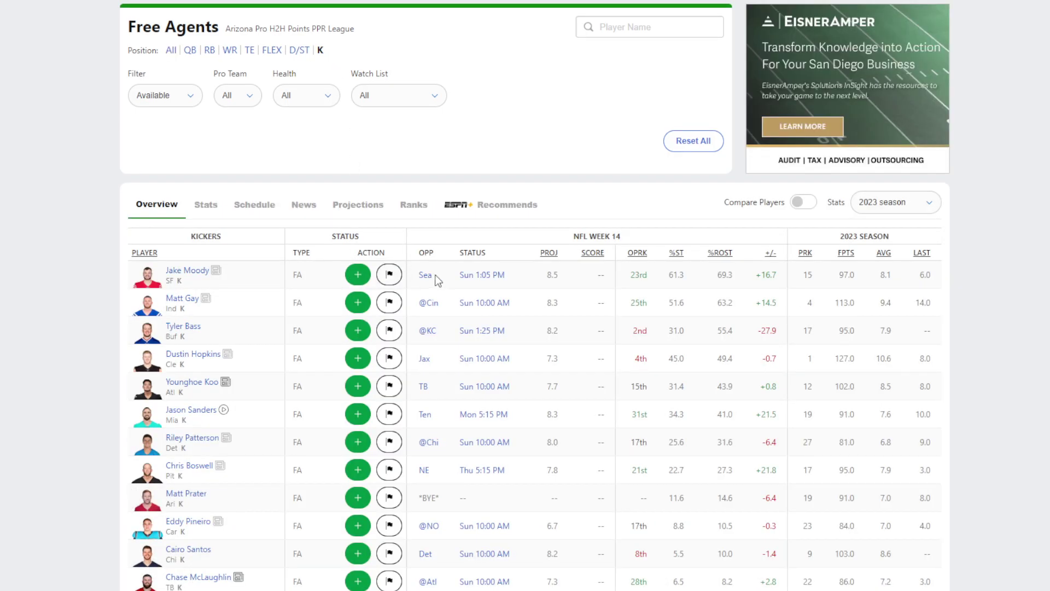
{"action": "key", "text": "alt+Left"}
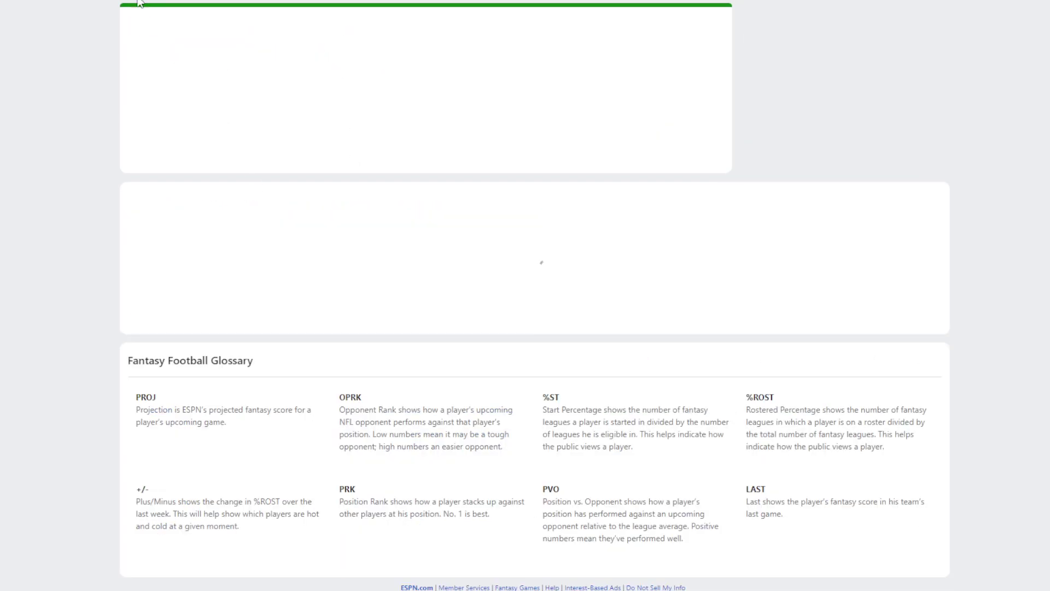
Add free agent kicker Matt Gay to the MARVELOUS roster and drop kicker Nick Folk in the same transaction.
{"action": "left_click", "coordinate": [244, 258]}
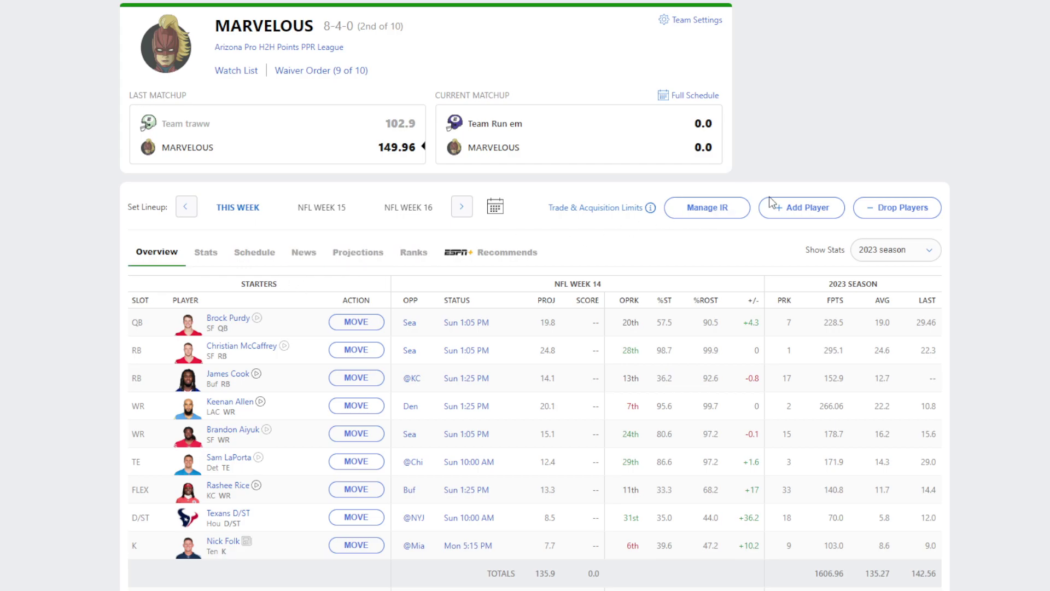
{"action": "left_click", "coordinate": [788, 209]}
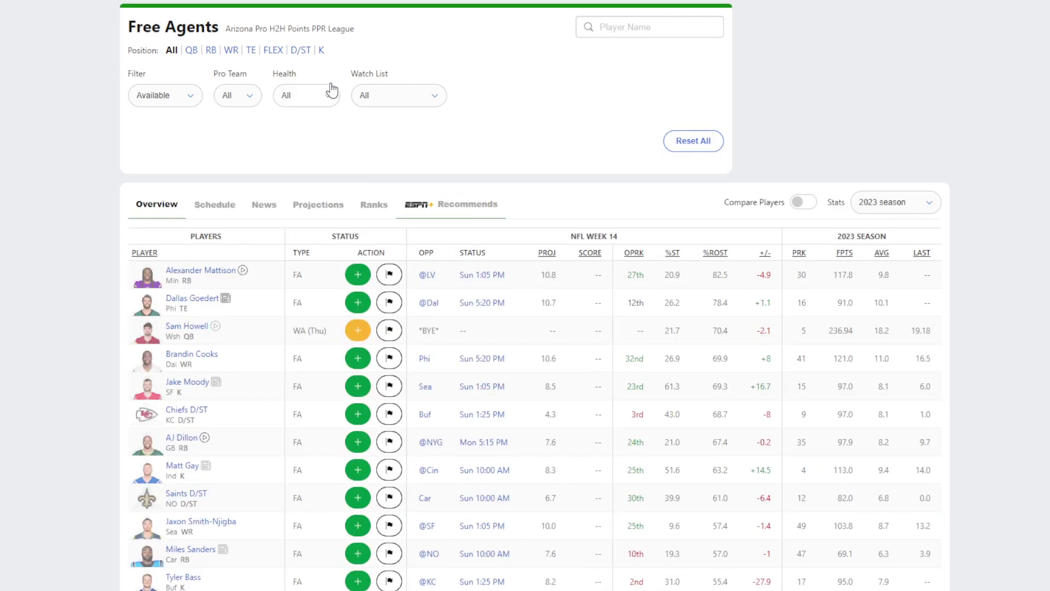
{"action": "left_click", "coordinate": [322, 51]}
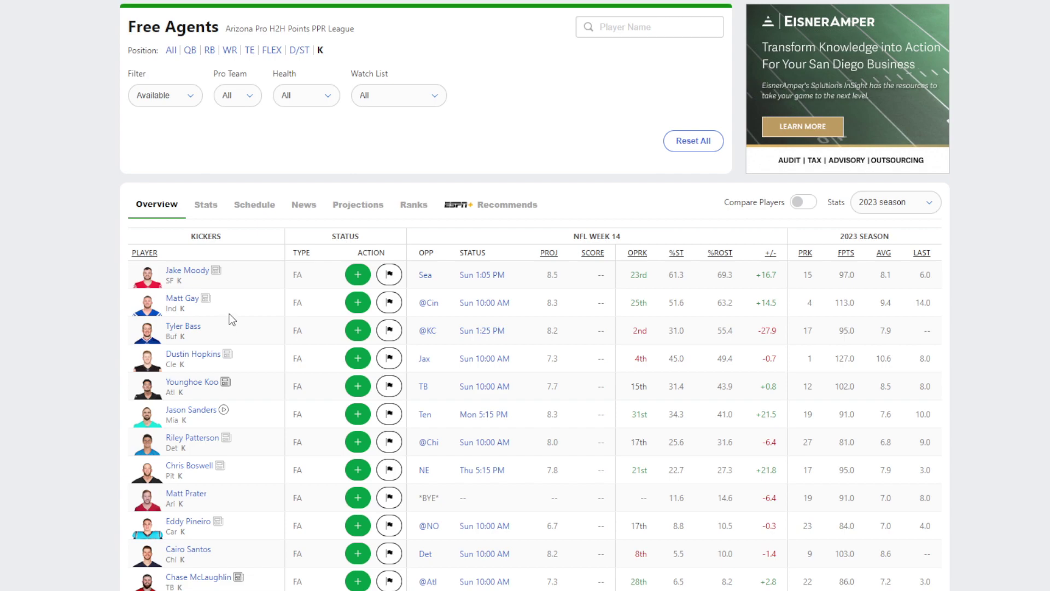
{"action": "left_click", "coordinate": [184, 299]}
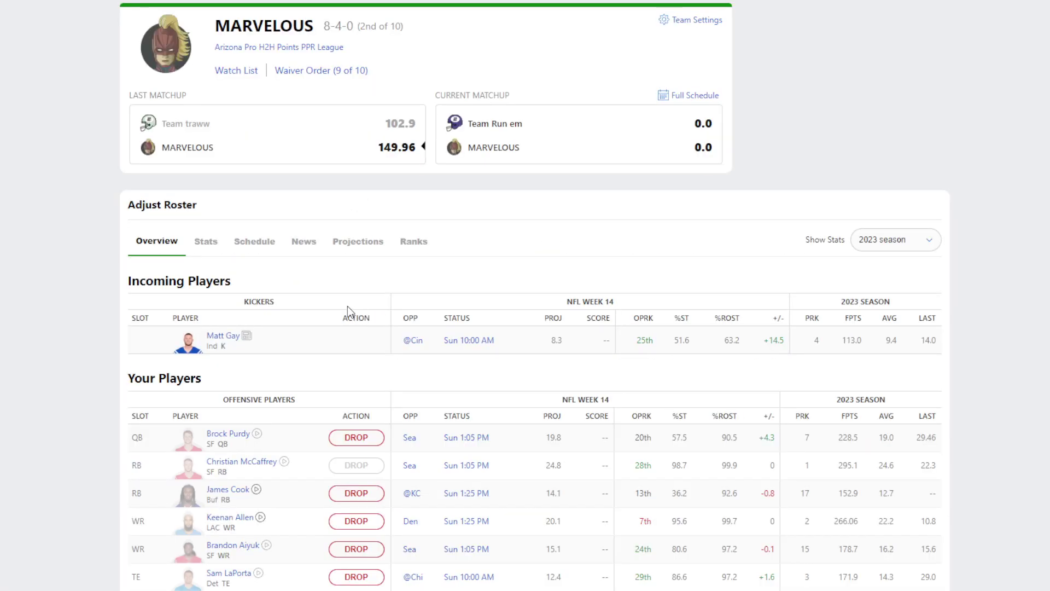
{"action": "scroll", "coordinate": [345, 328], "scroll_direction": "down", "scroll_amount": 10}
{"action": "scroll", "coordinate": [343, 377], "scroll_direction": "down", "scroll_amount": 1}
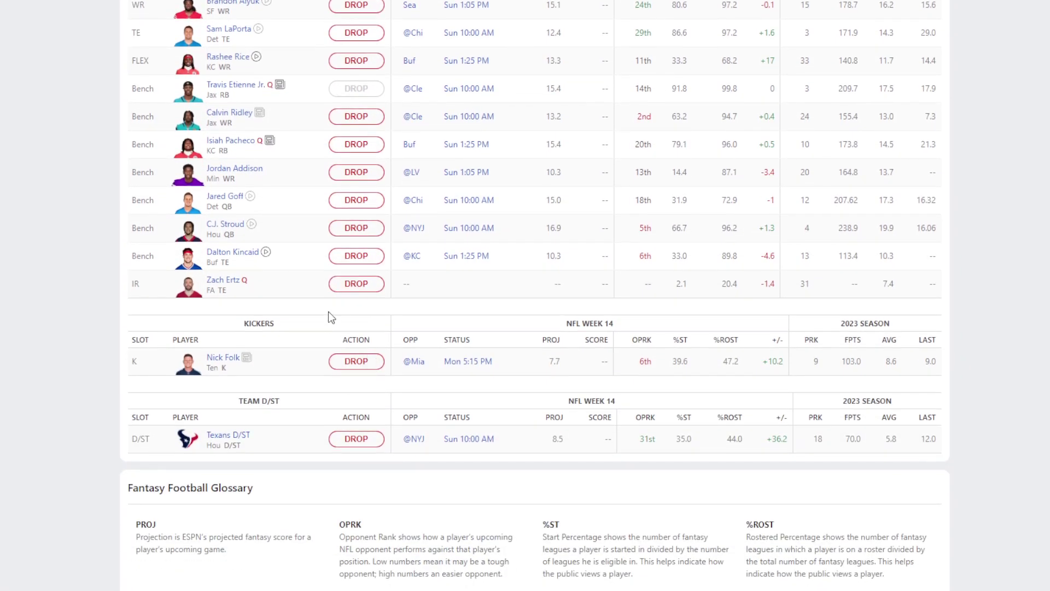
{"action": "left_click", "coordinate": [365, 368]}
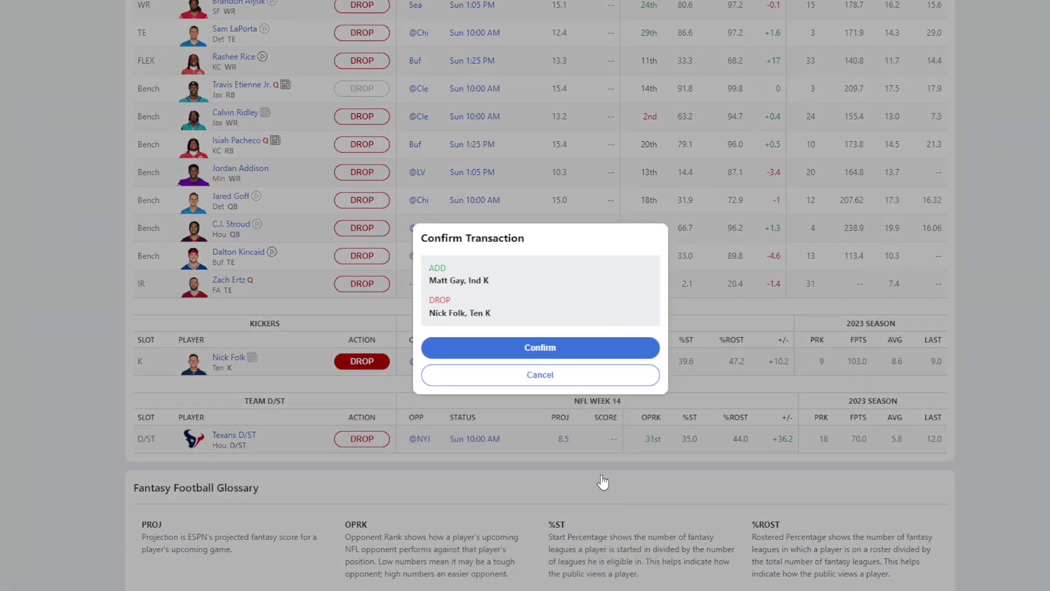
{"action": "left_click", "coordinate": [554, 349]}
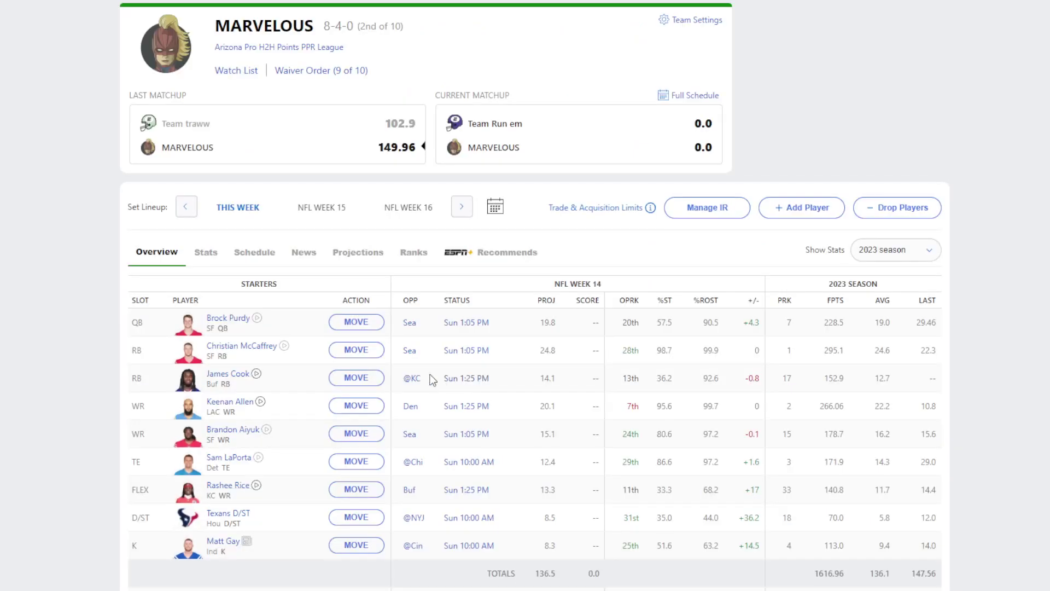
Check the MARVELOUS Week 14 box score against Team Run em, and open the King of the Jungle team's lineup.
{"action": "left_click", "coordinate": [545, 145]}
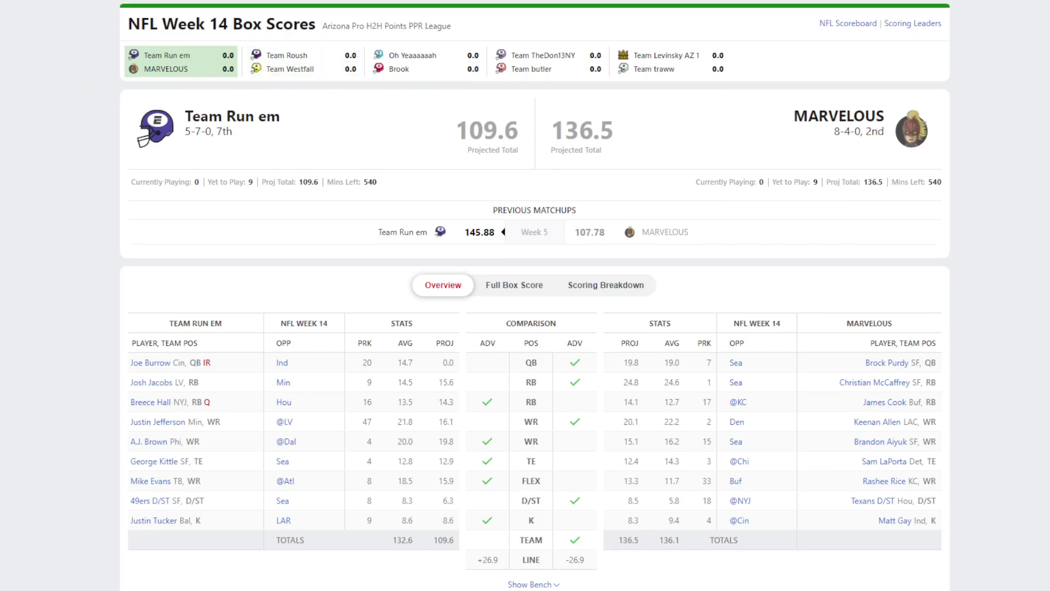
{"action": "left_click", "coordinate": [557, 8]}
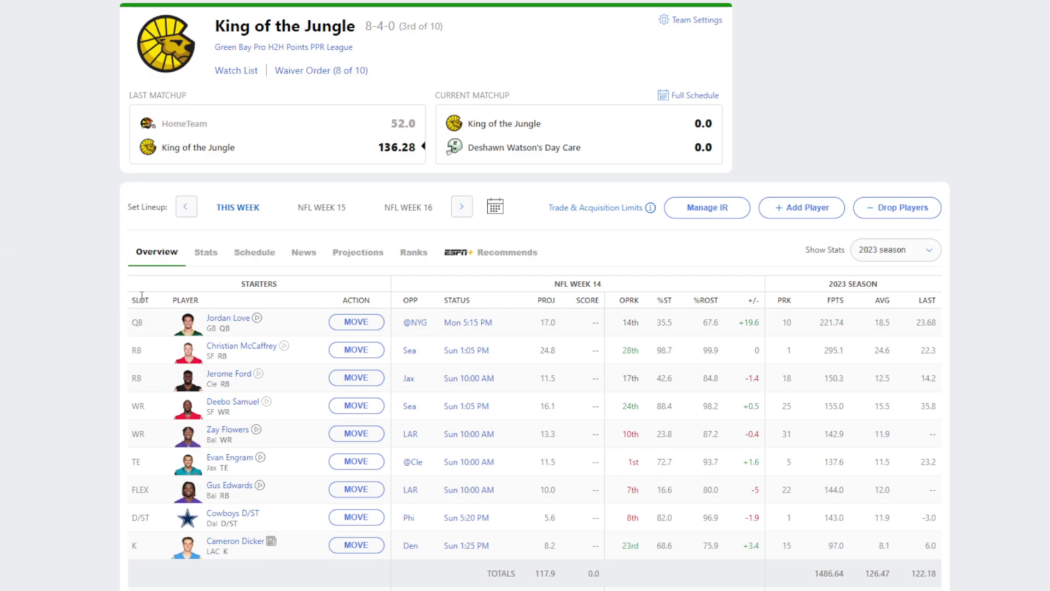
{"action": "scroll", "coordinate": [241, 328], "scroll_direction": "down", "scroll_amount": 3}
{"action": "scroll", "coordinate": [237, 287], "scroll_direction": "up", "scroll_amount": 2}
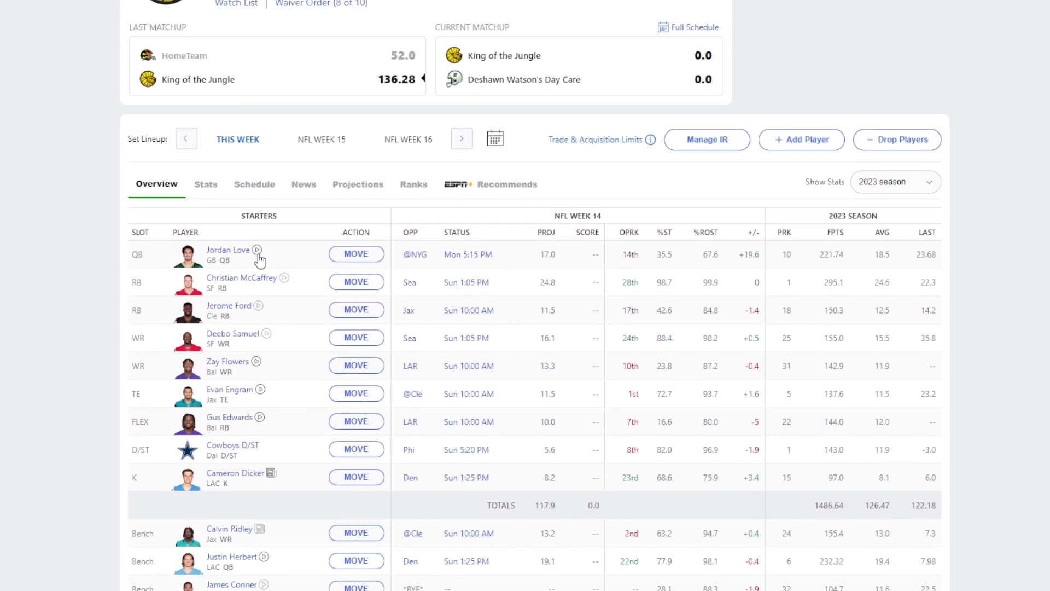
Review bench quarterback Justin Herbert's Week 14 projection and game log on his player card, and close it.
{"action": "left_click", "coordinate": [241, 558]}
{"action": "scroll", "coordinate": [547, 454], "scroll_direction": "down", "scroll_amount": 5}
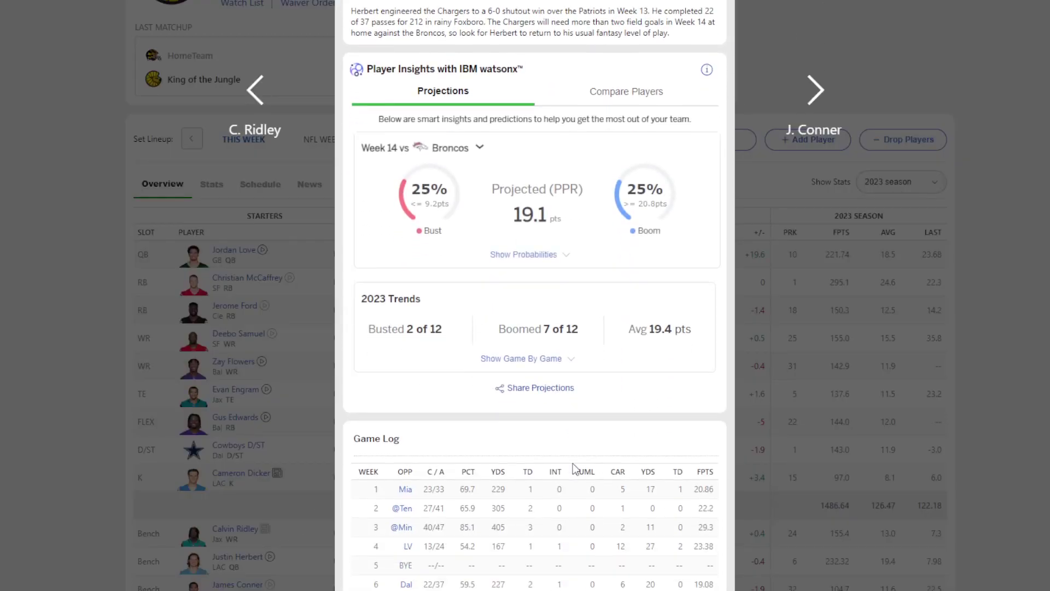
{"action": "scroll", "coordinate": [706, 514], "scroll_direction": "down", "scroll_amount": 4}
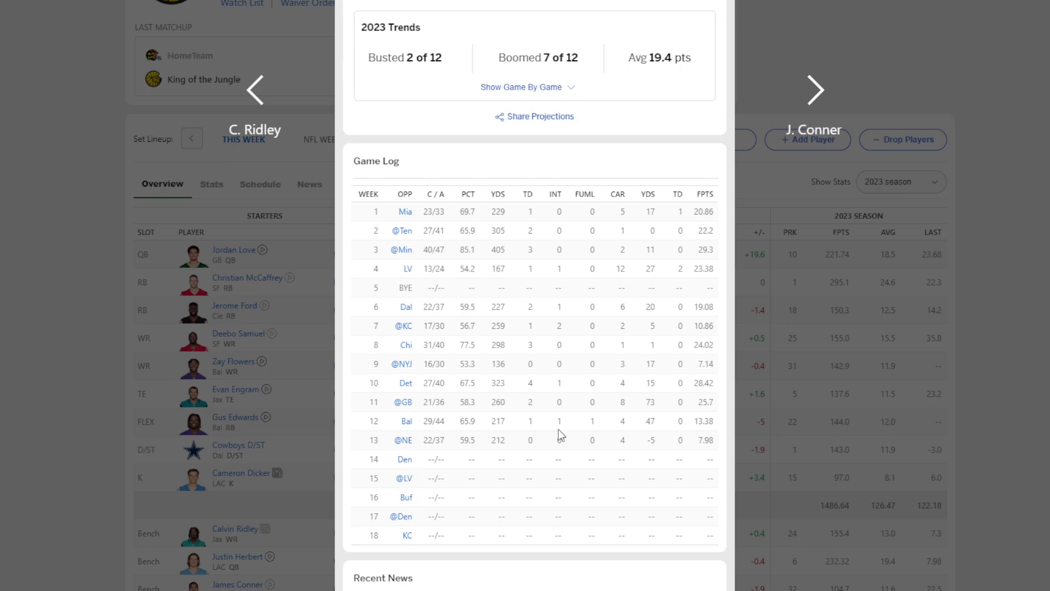
{"action": "left_click", "coordinate": [990, 316]}
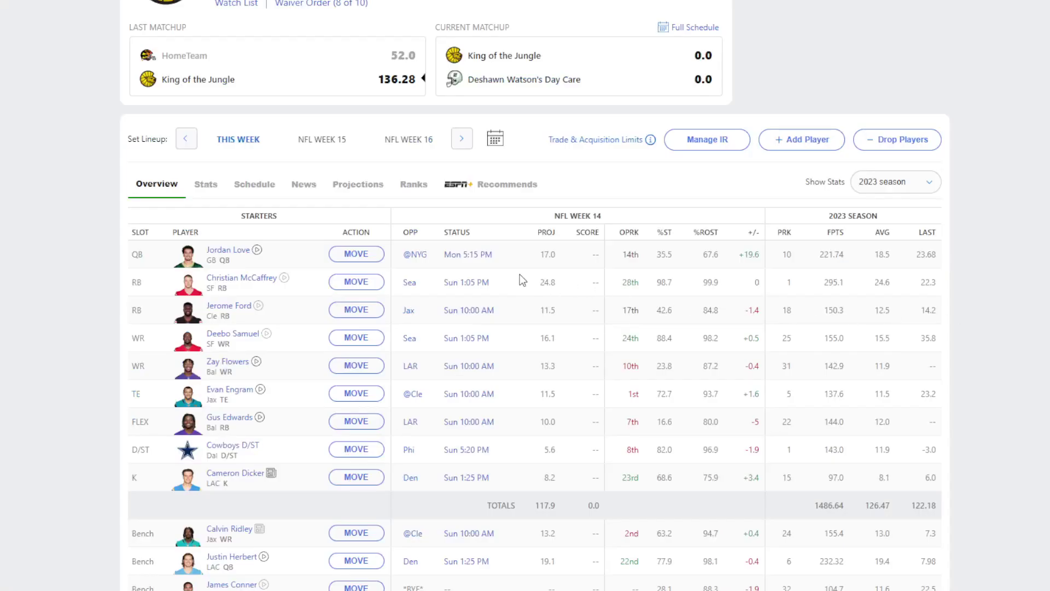
Look over the King of the Jungle starters and bench, and open the current matchup against Deshawn Watson's Day Care.
{"action": "scroll", "coordinate": [521, 515], "scroll_direction": "down", "scroll_amount": 2}
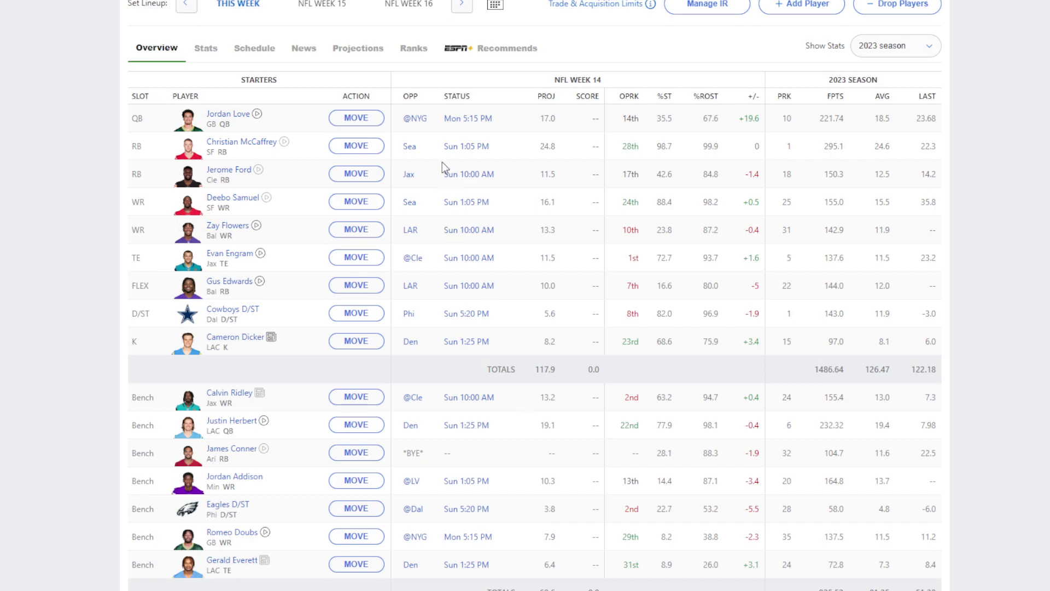
{"action": "scroll", "coordinate": [564, 159], "scroll_direction": "up", "scroll_amount": 4}
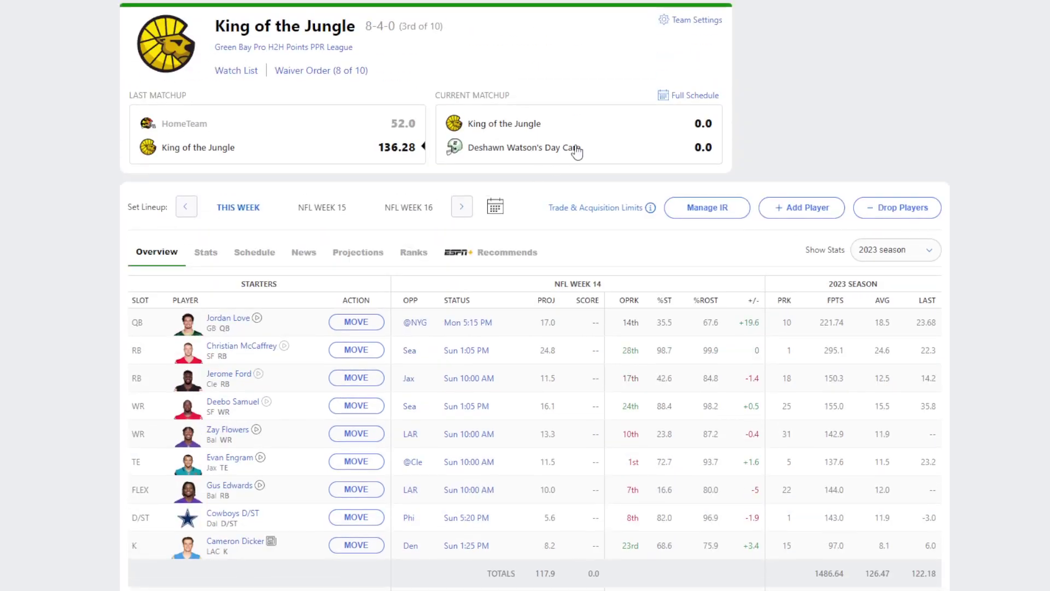
{"action": "left_click", "coordinate": [593, 135]}
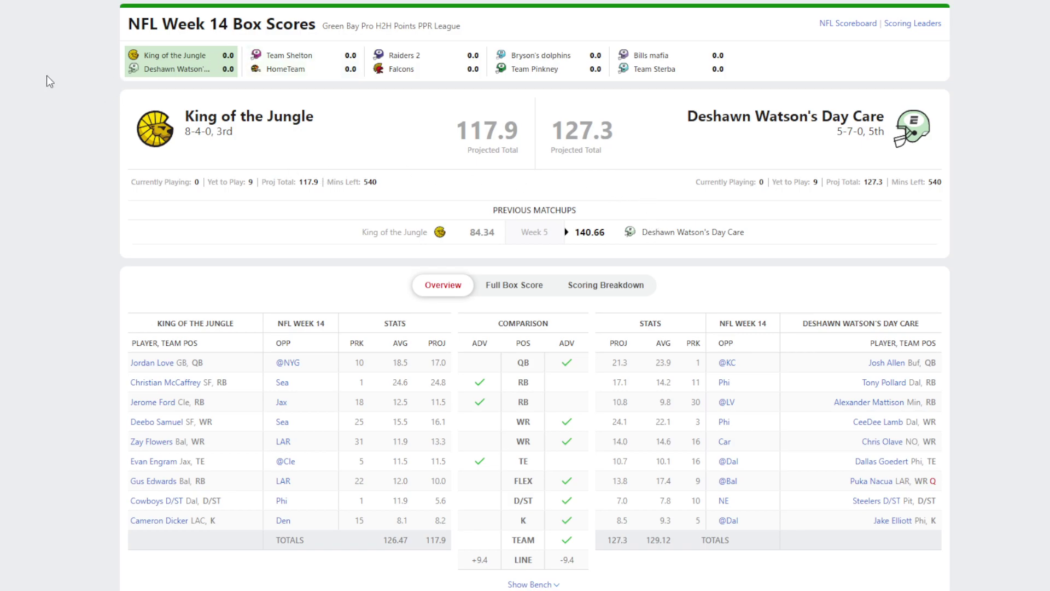
View the full standings of the Green Bay Pro H2H Points PPR League and return to the King of the Jungle team.
{"action": "left_click", "coordinate": [254, 1]}
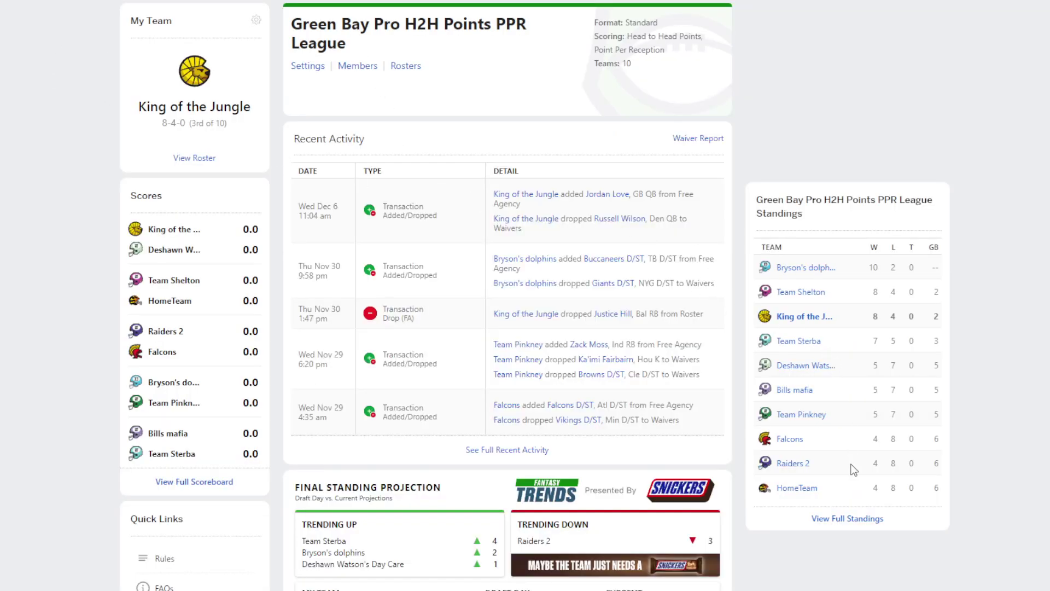
{"action": "left_click", "coordinate": [851, 518]}
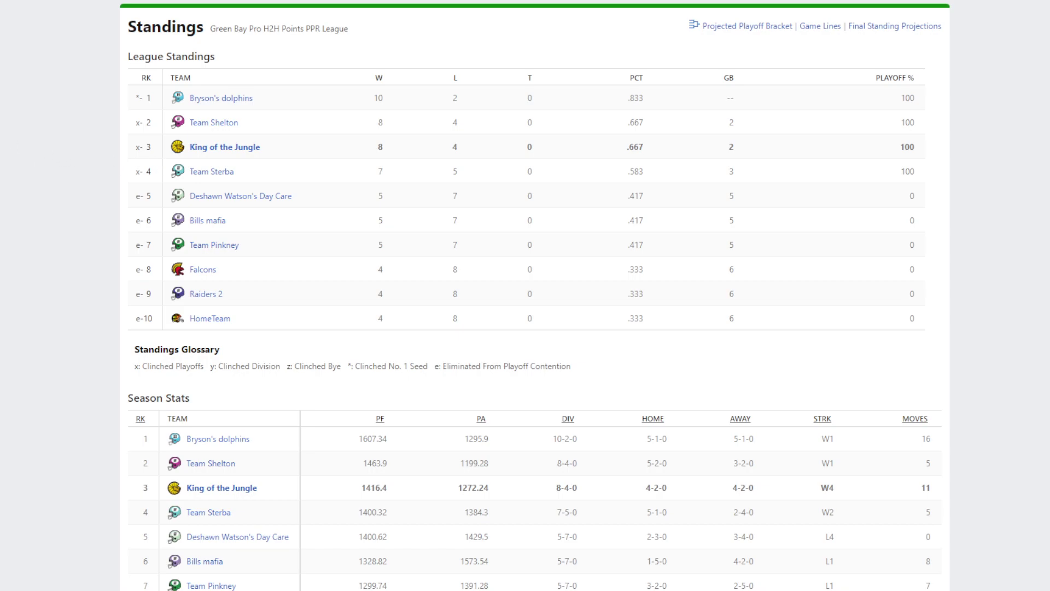
{"action": "key", "text": "alt+Left"}
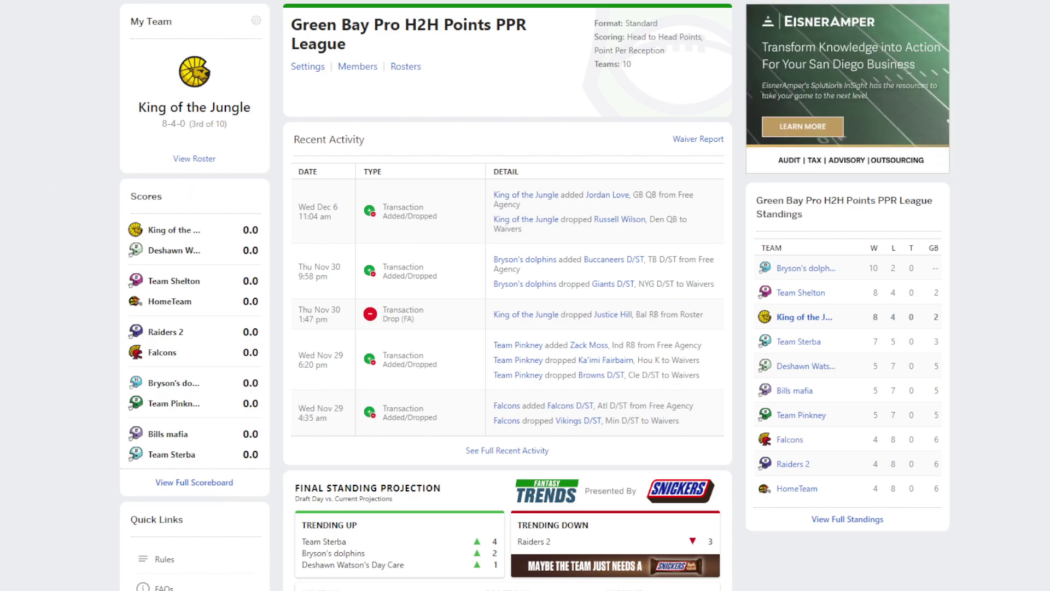
{"action": "left_click", "coordinate": [194, 71]}
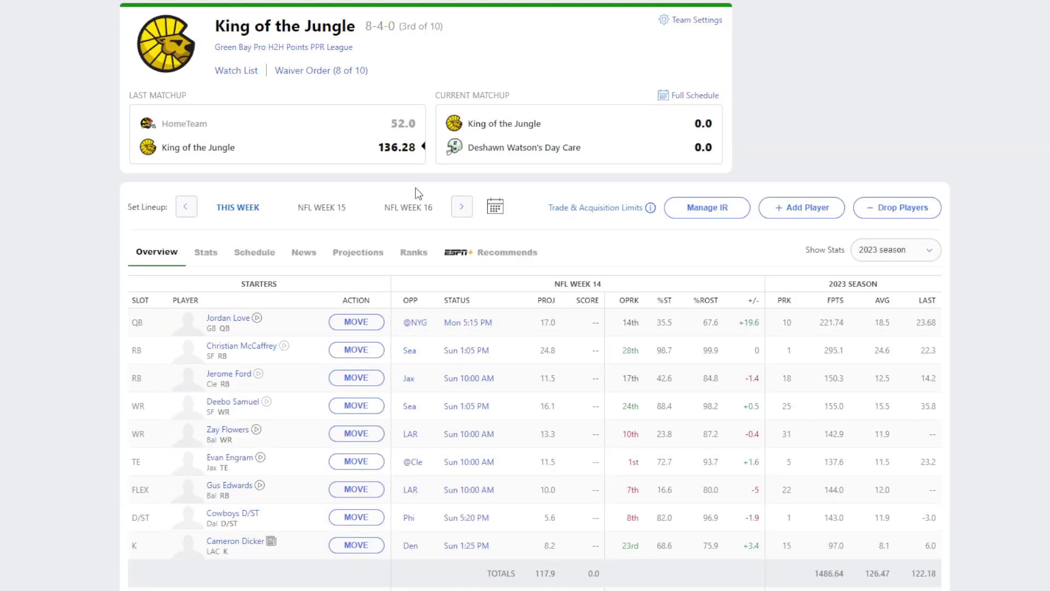
Reopen Justin Herbert's player card, review his 2023 trends and weekly fantasy points, and close it.
{"action": "scroll", "coordinate": [142, 294], "scroll_direction": "down", "scroll_amount": 2}
{"action": "scroll", "coordinate": [143, 294], "scroll_direction": "down", "scroll_amount": 2}
{"action": "left_click", "coordinate": [241, 423]}
{"action": "scroll", "coordinate": [518, 353], "scroll_direction": "down", "scroll_amount": 5}
{"action": "scroll", "coordinate": [517, 353], "scroll_direction": "down", "scroll_amount": 7}
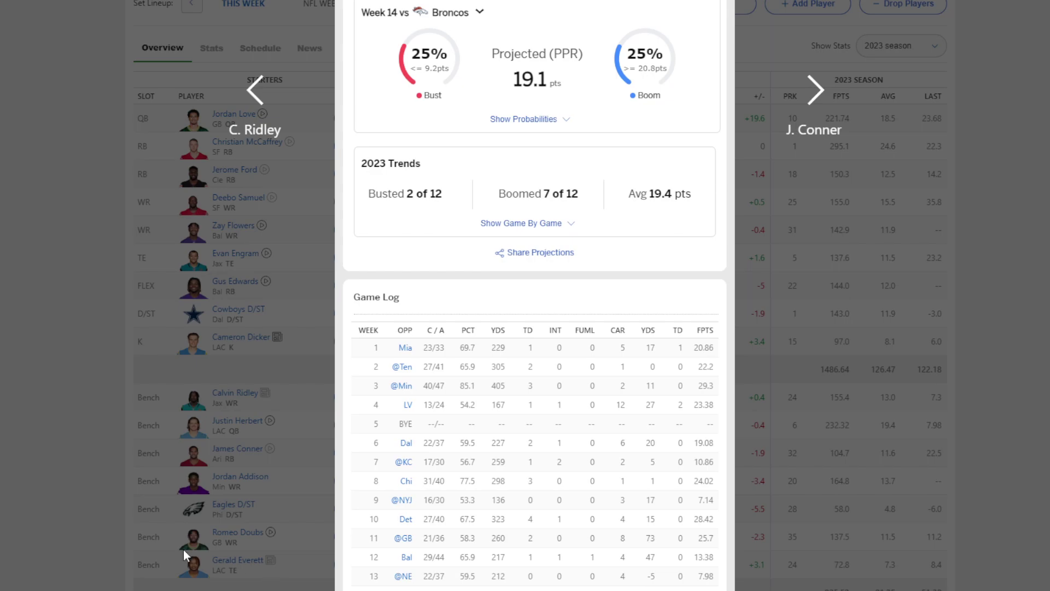
{"action": "left_click", "coordinate": [1, 427]}
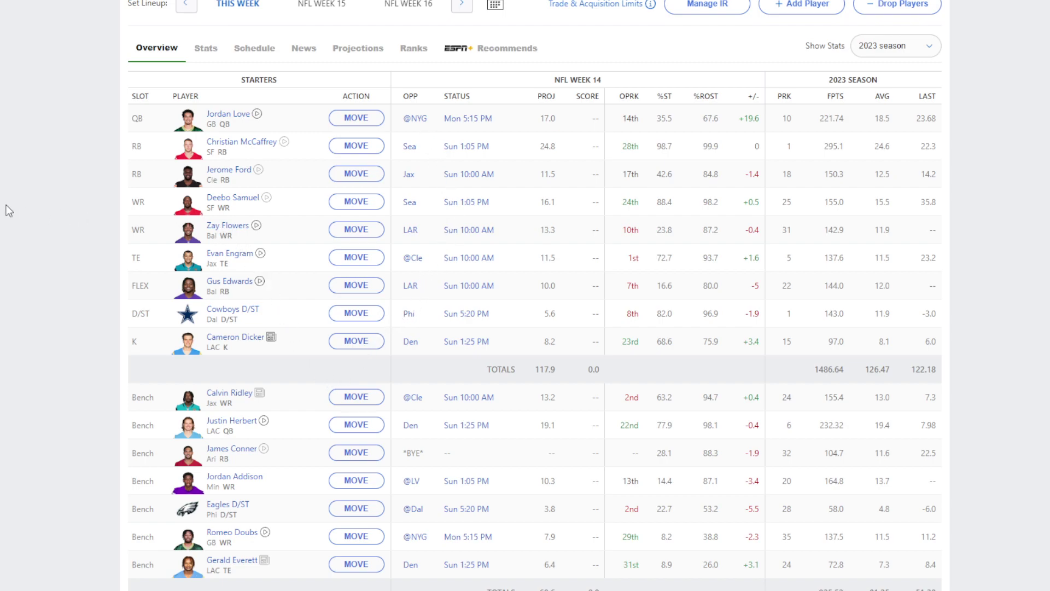
Review starting quarterback Jordan Love's projection, trends and game log on his player card, and close it.
{"action": "left_click", "coordinate": [229, 117]}
{"action": "scroll", "coordinate": [514, 380], "scroll_direction": "down", "scroll_amount": 10}
{"action": "scroll", "coordinate": [617, 497], "scroll_direction": "down", "scroll_amount": 3}
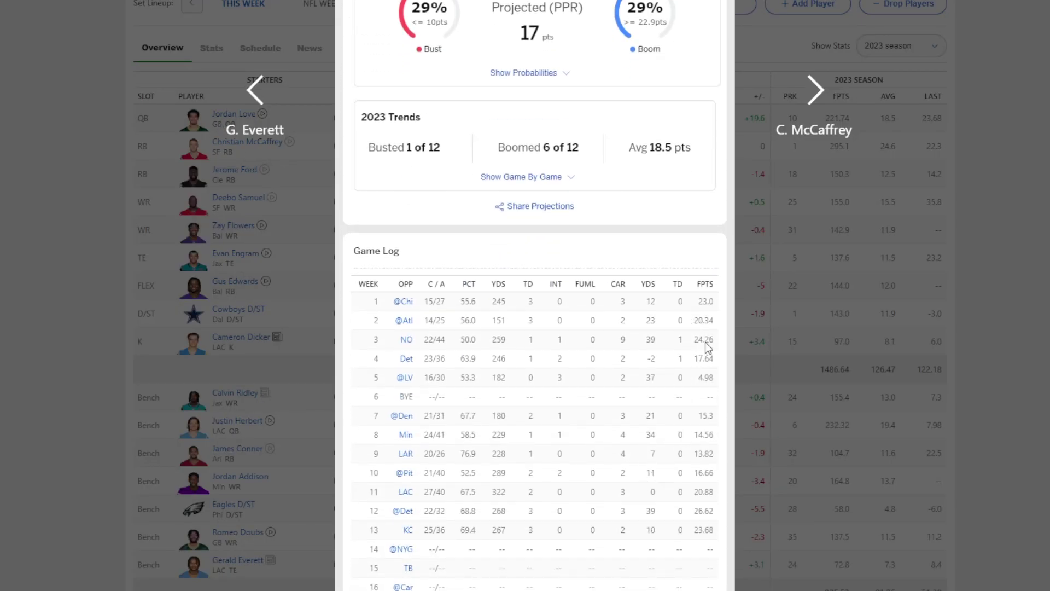
{"action": "left_click", "coordinate": [895, 413]}
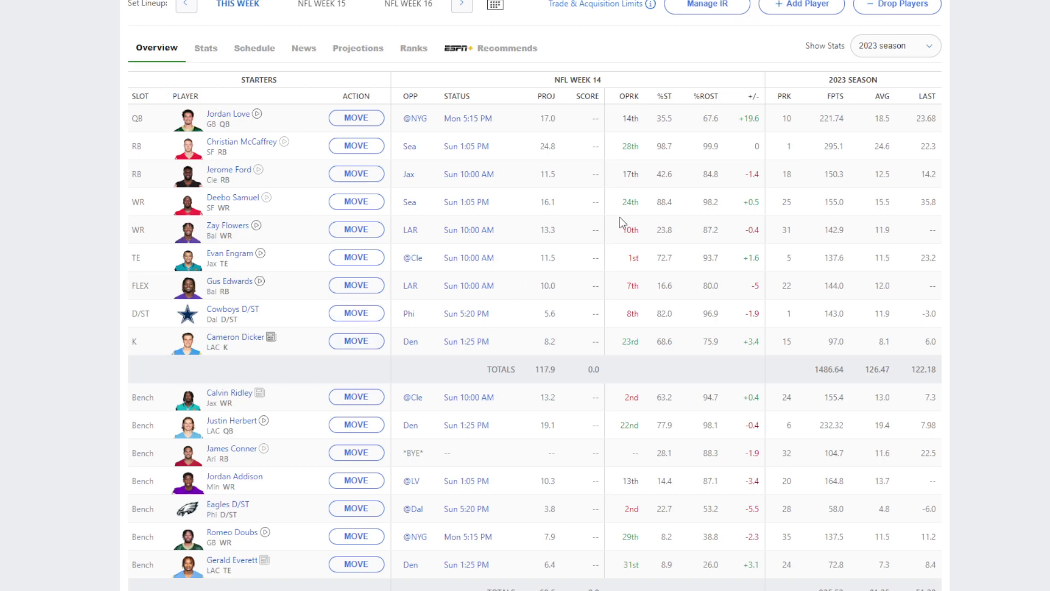
Add the free agent Texans D/ST to King of the Jungle and drop the Eagles D/ST.
{"action": "left_click", "coordinate": [814, 13]}
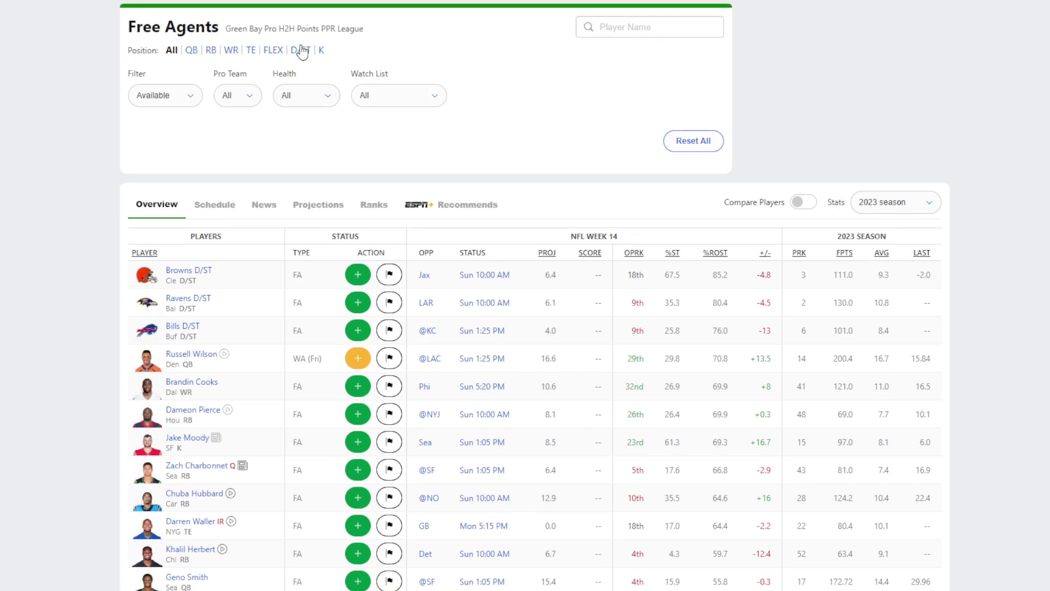
{"action": "left_click", "coordinate": [300, 49]}
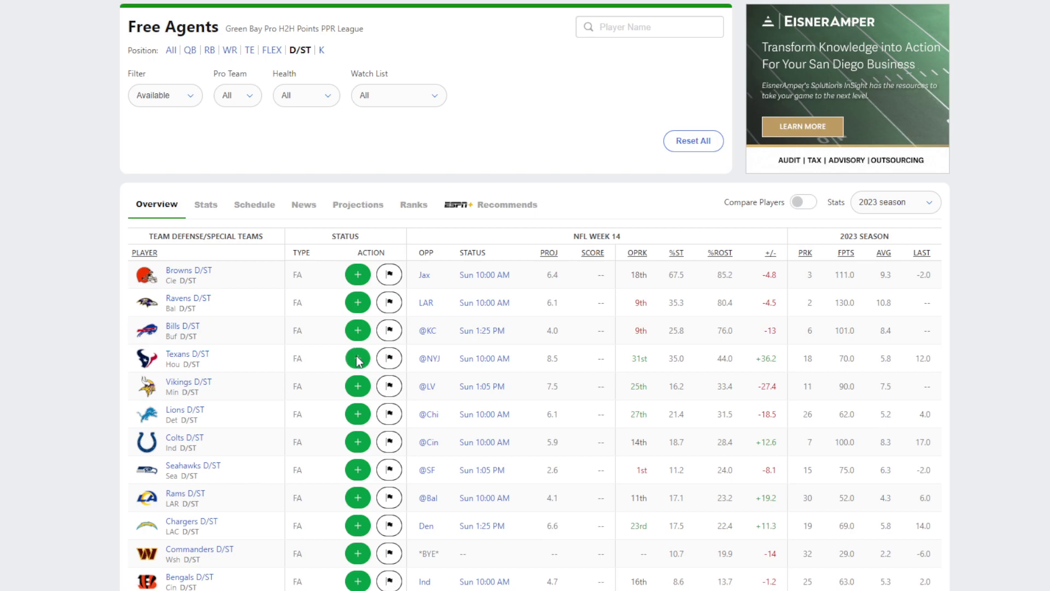
{"action": "scroll", "coordinate": [341, 352], "scroll_direction": "down", "scroll_amount": 20}
{"action": "scroll", "coordinate": [322, 432], "scroll_direction": "down", "scroll_amount": 10}
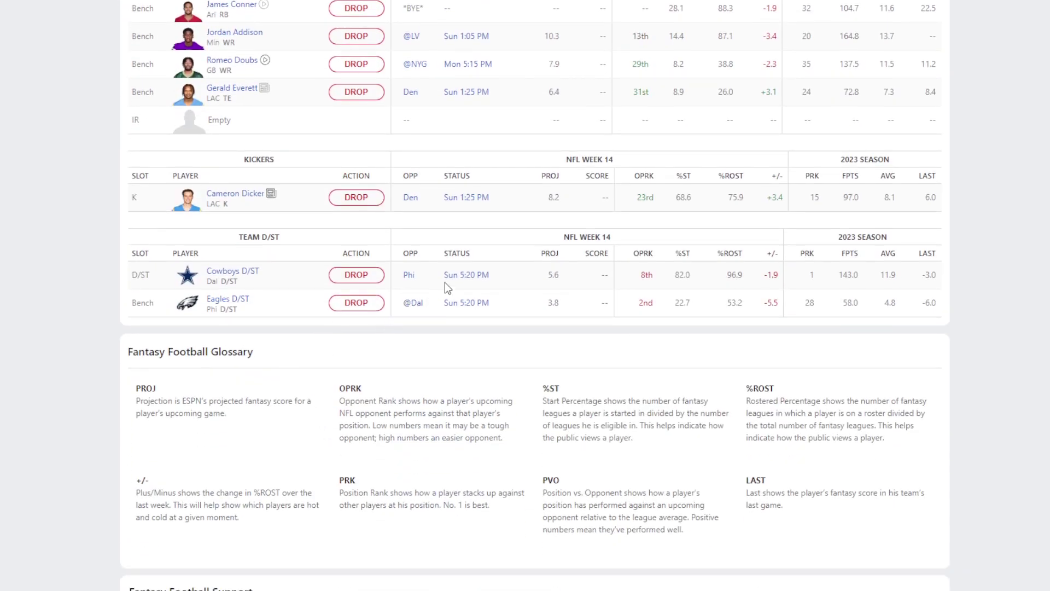
{"action": "left_click", "coordinate": [353, 303]}
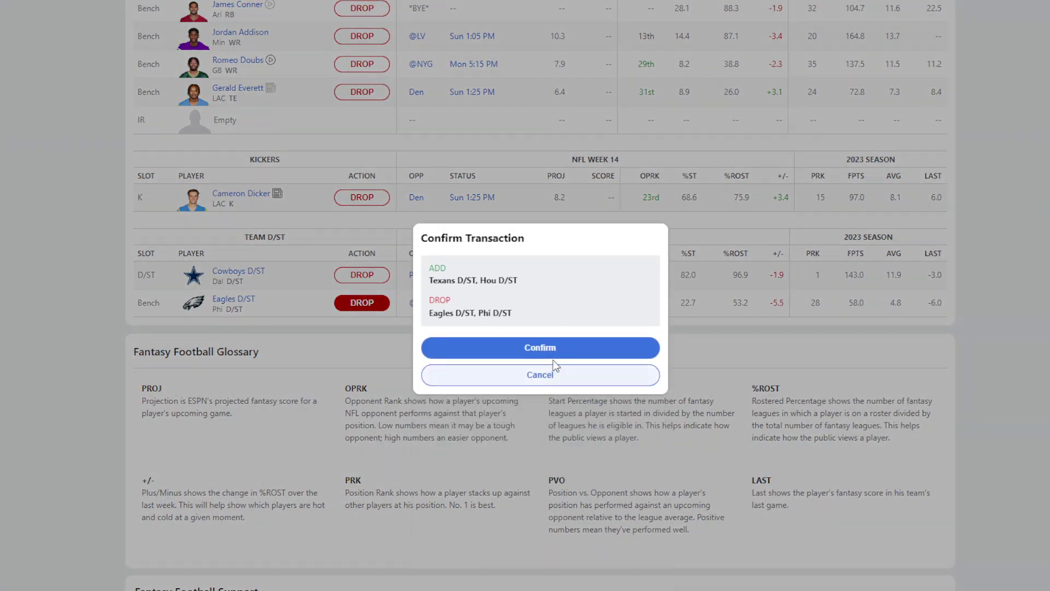
{"action": "left_click", "coordinate": [564, 352]}
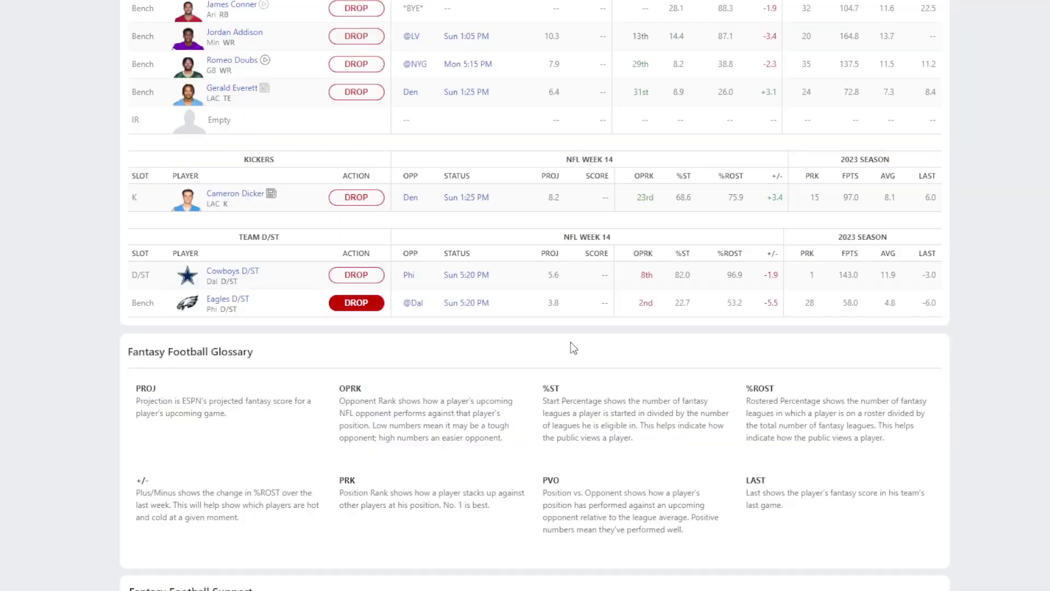
Start the Texans D/ST in place of the Cowboys D/ST and look over the updated lineup.
{"action": "scroll", "coordinate": [384, 361], "scroll_direction": "down", "scroll_amount": 3}
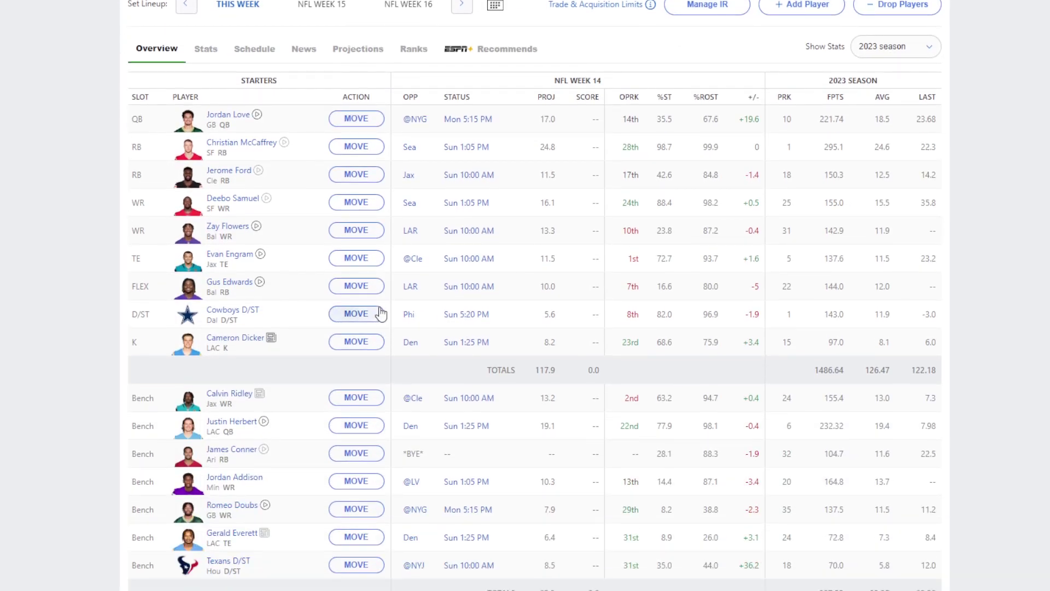
{"action": "scroll", "coordinate": [385, 354], "scroll_direction": "down", "scroll_amount": 1}
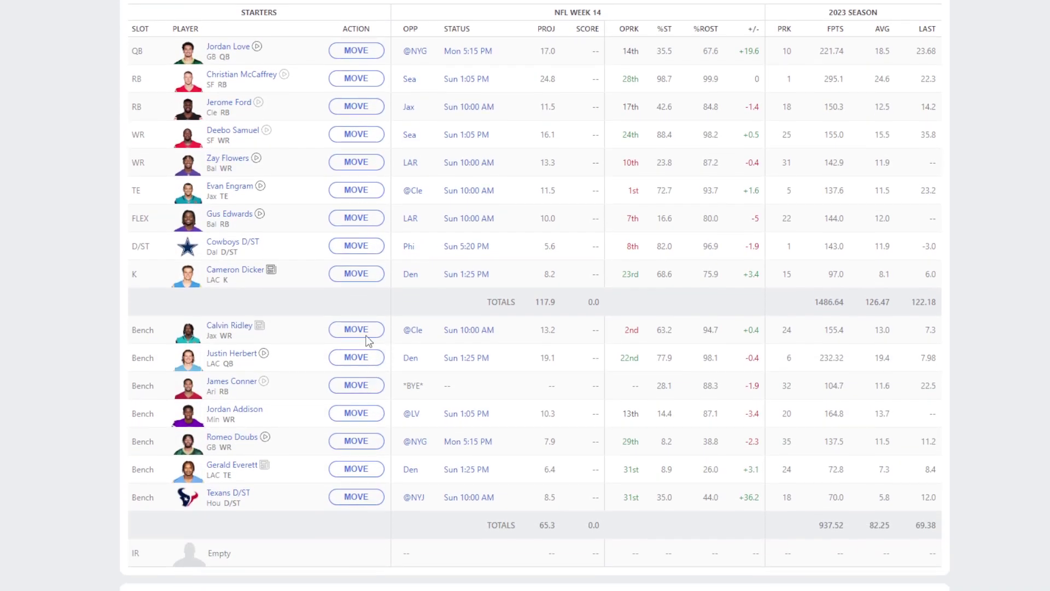
{"action": "left_click", "coordinate": [361, 246]}
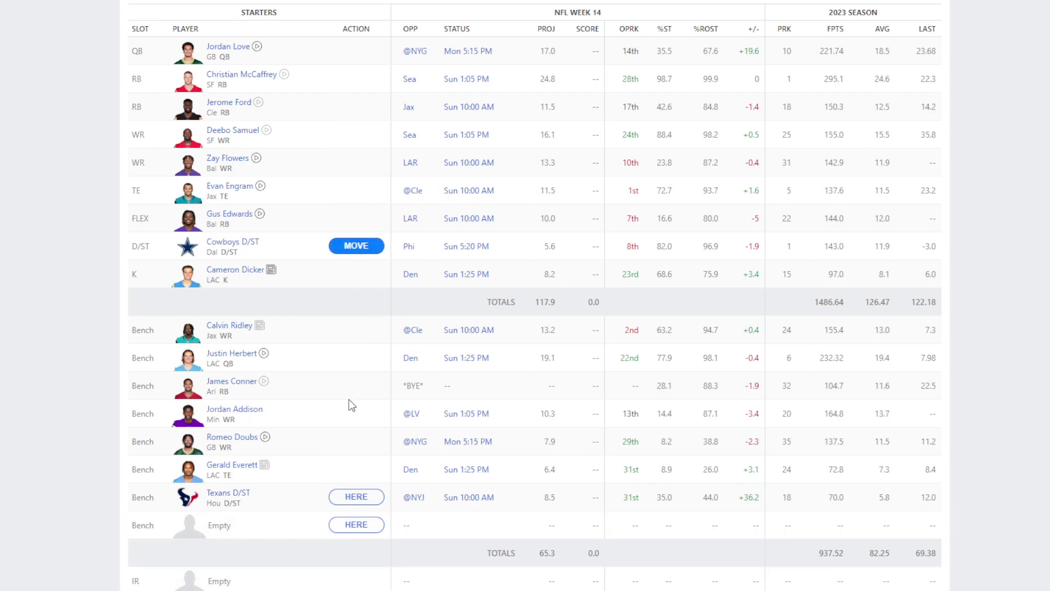
{"action": "left_click", "coordinate": [368, 498]}
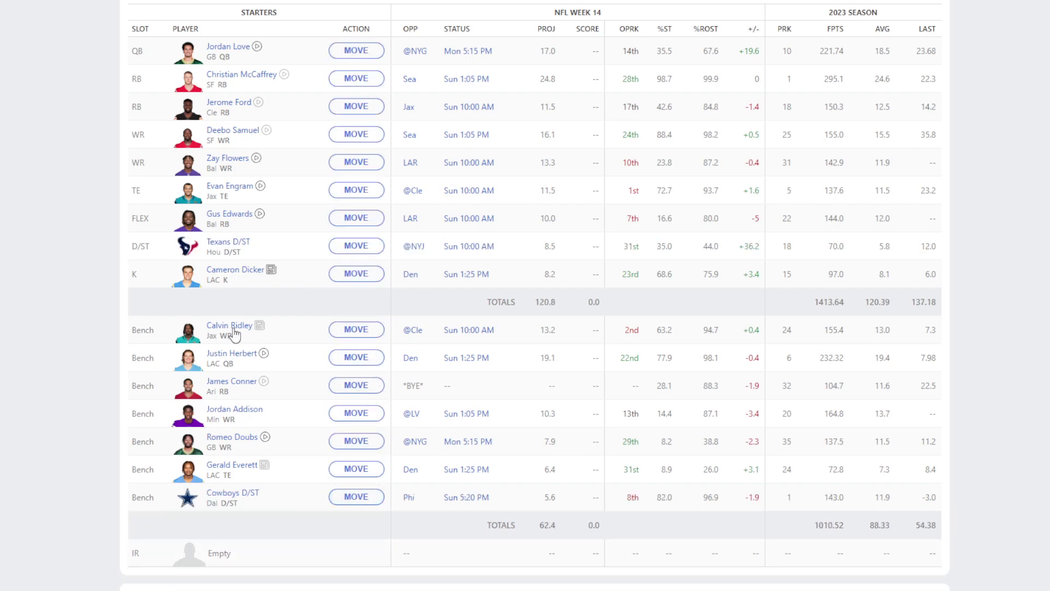
{"action": "scroll", "coordinate": [17, 339], "scroll_direction": "up", "scroll_amount": 5}
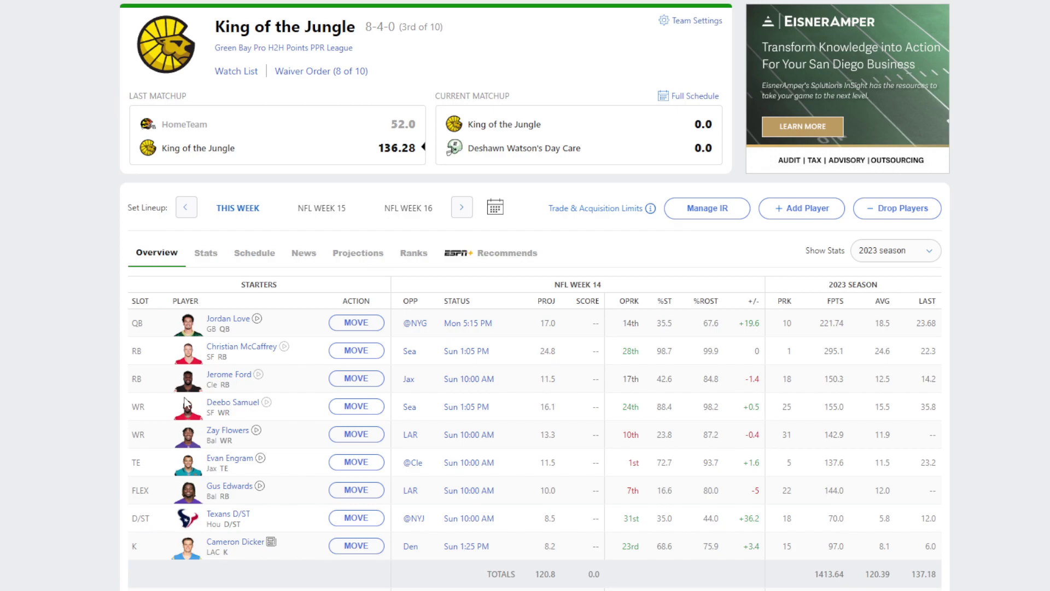
{"action": "scroll", "coordinate": [115, 380], "scroll_direction": "down", "scroll_amount": 4}
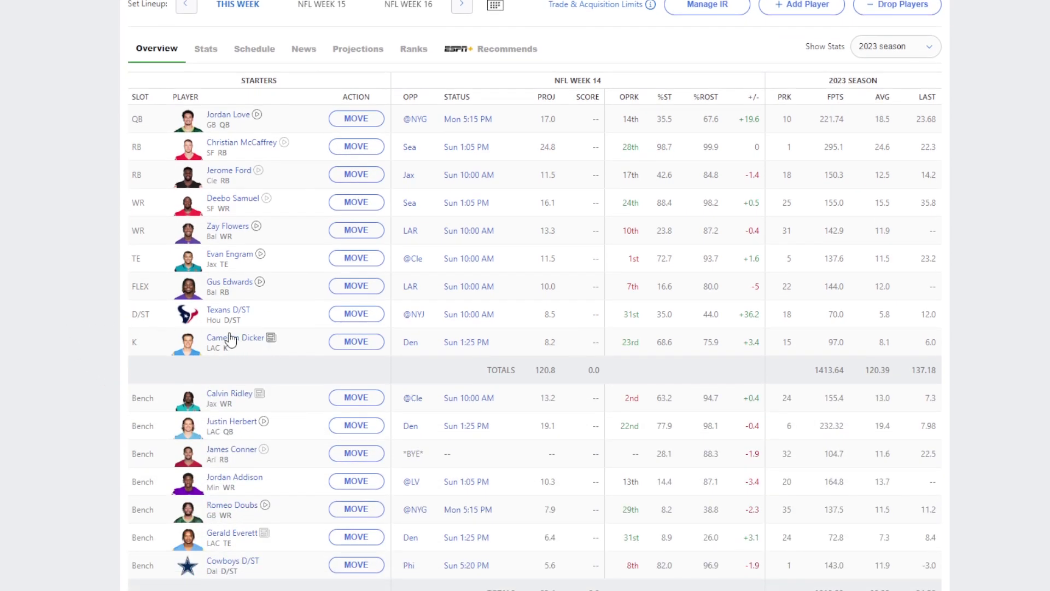
Add the free agent kicker Jake Moody to King of the Jungle, drop Cameron Dicker, and look over the updated lineup.
{"action": "scroll", "coordinate": [456, 358], "scroll_direction": "up", "scroll_amount": 4}
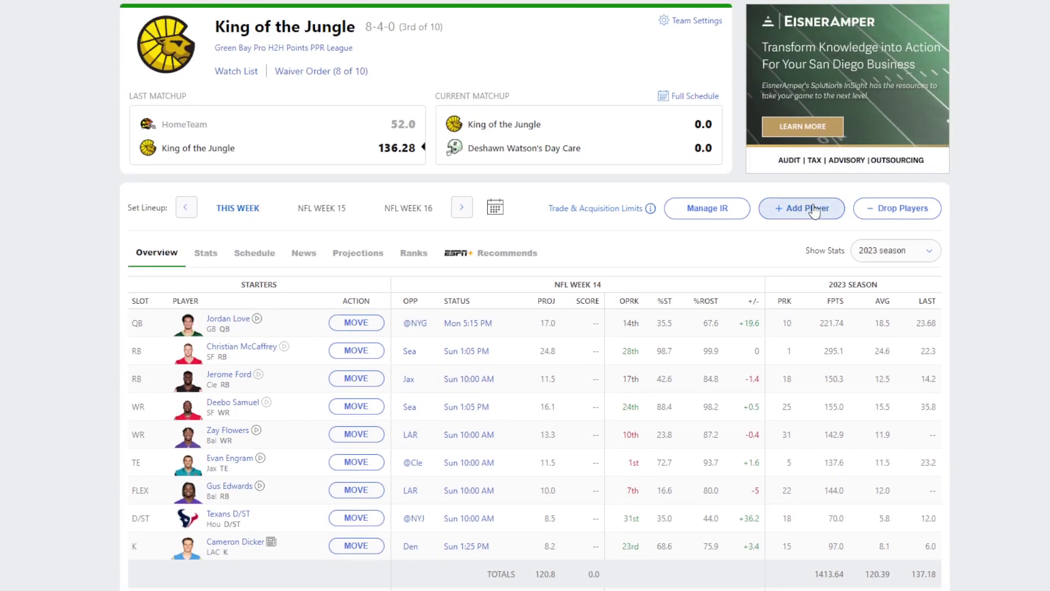
{"action": "left_click", "coordinate": [804, 211]}
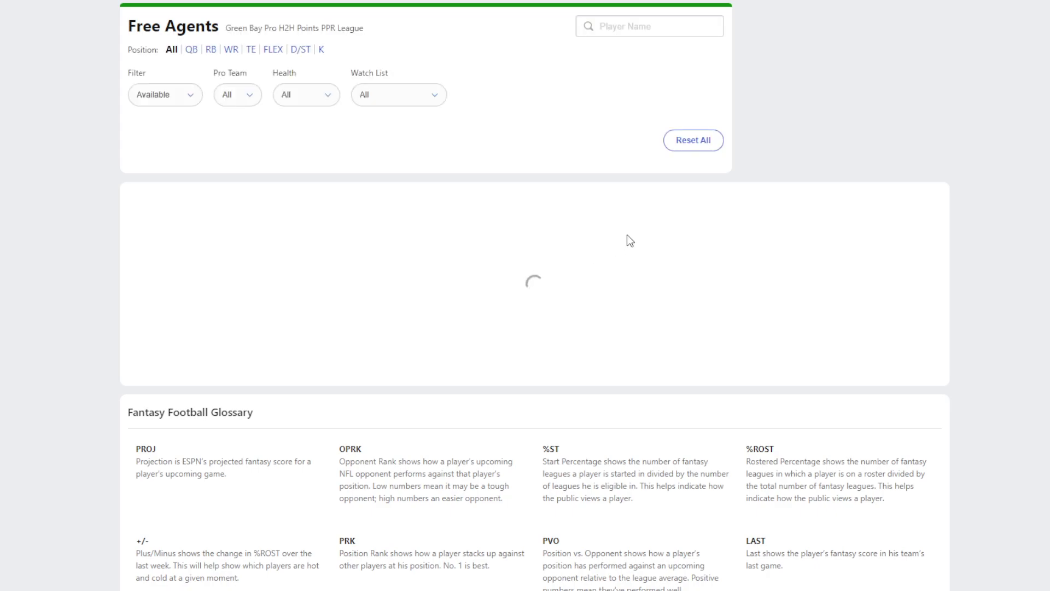
{"action": "left_click", "coordinate": [321, 50]}
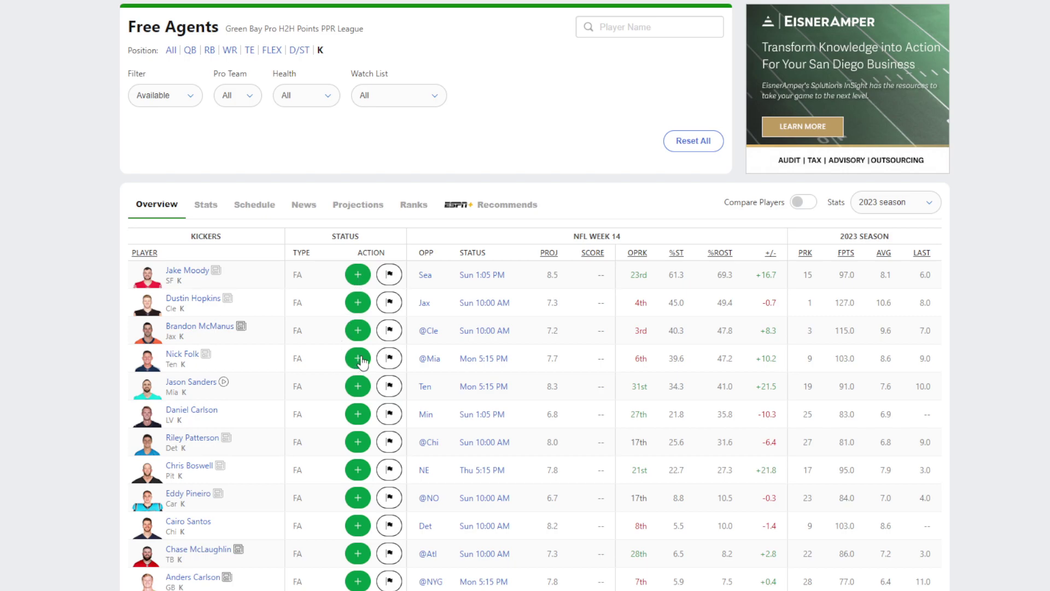
{"action": "scroll", "coordinate": [328, 296], "scroll_direction": "down", "scroll_amount": 20}
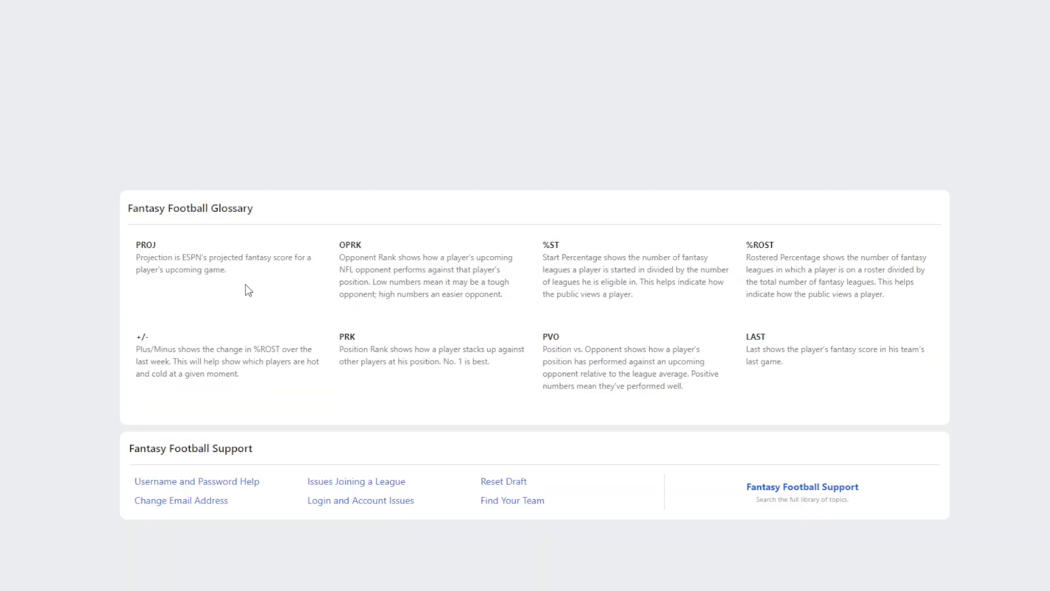
{"action": "scroll", "coordinate": [291, 338], "scroll_direction": "down", "scroll_amount": 7}
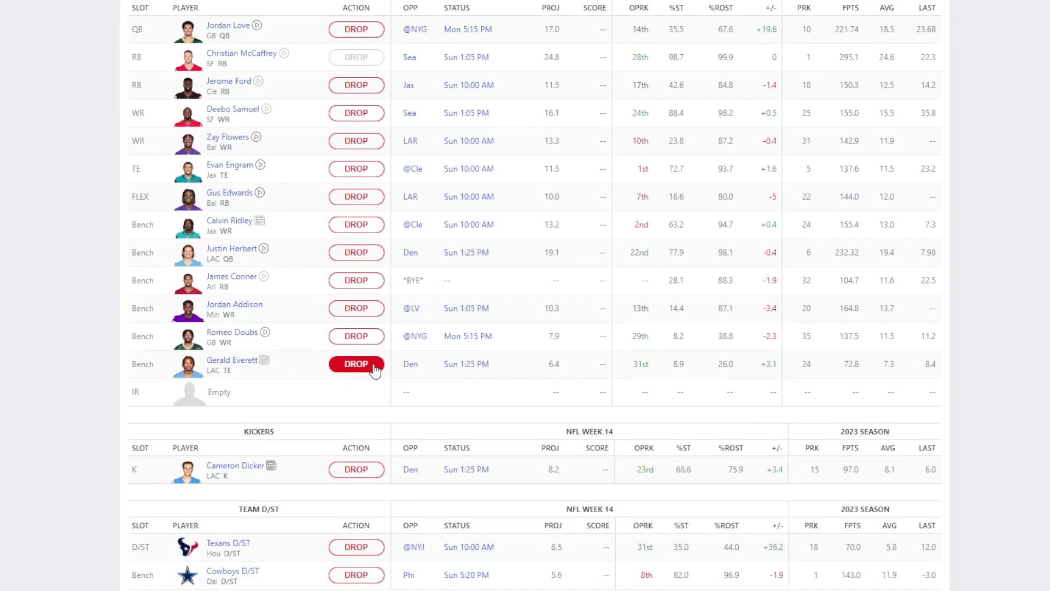
{"action": "left_click", "coordinate": [357, 469]}
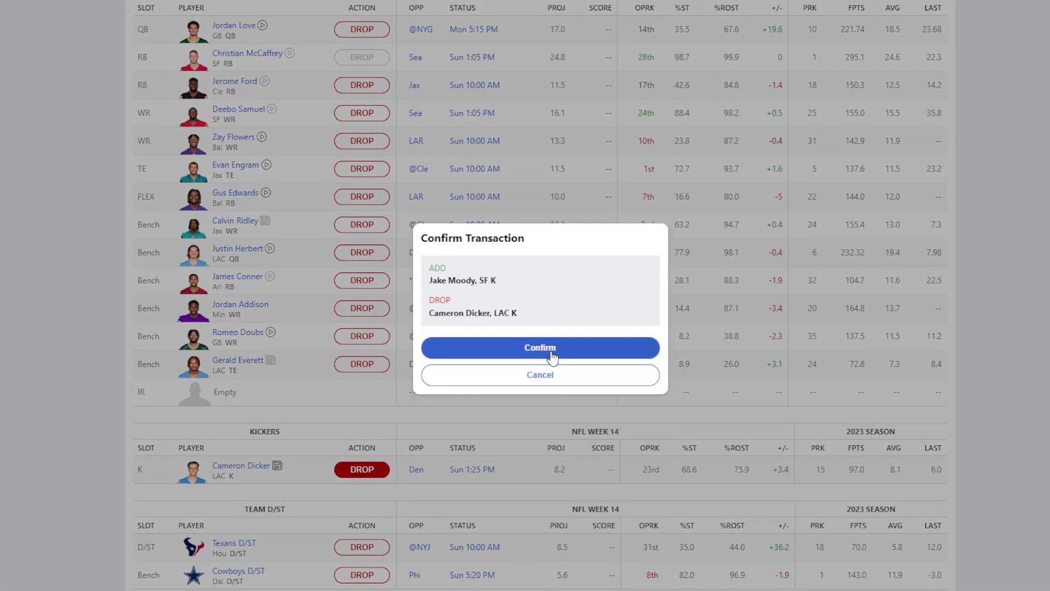
{"action": "left_click", "coordinate": [549, 353]}
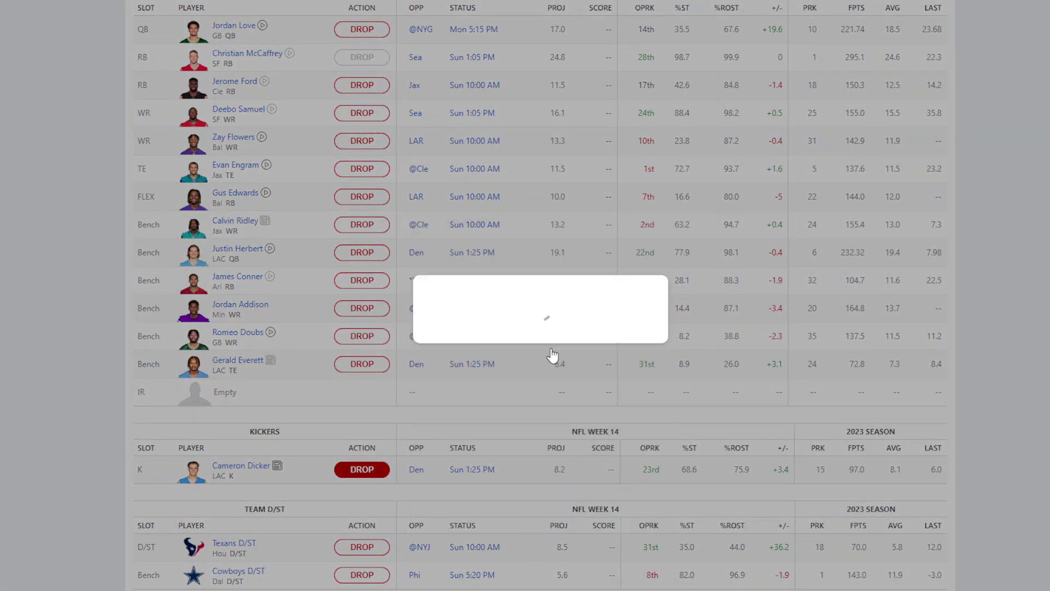
{"action": "scroll", "coordinate": [312, 372], "scroll_direction": "down", "scroll_amount": 1}
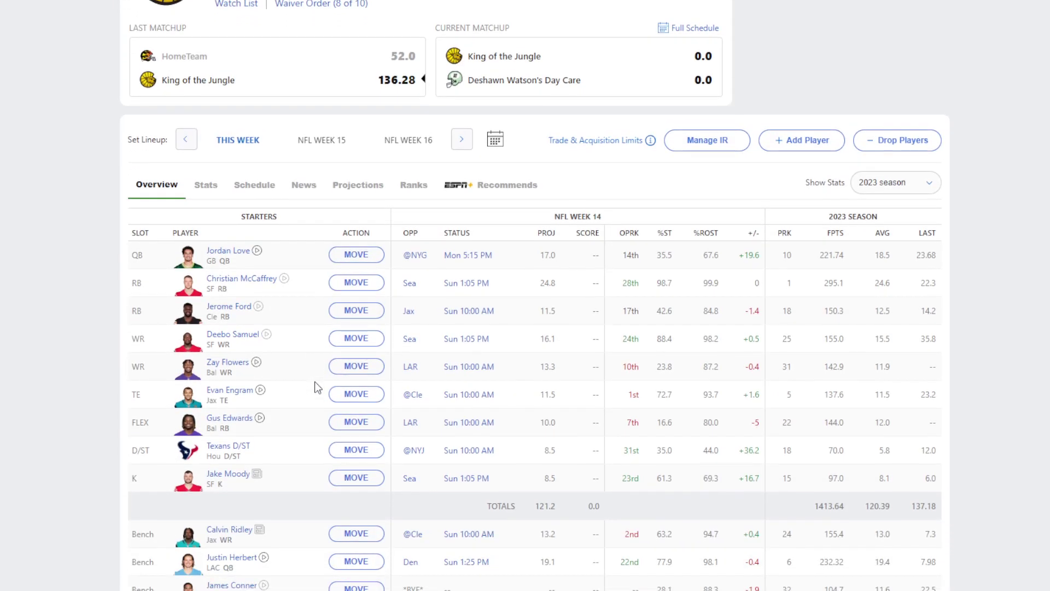
{"action": "scroll", "coordinate": [268, 381], "scroll_direction": "down", "scroll_amount": 3}
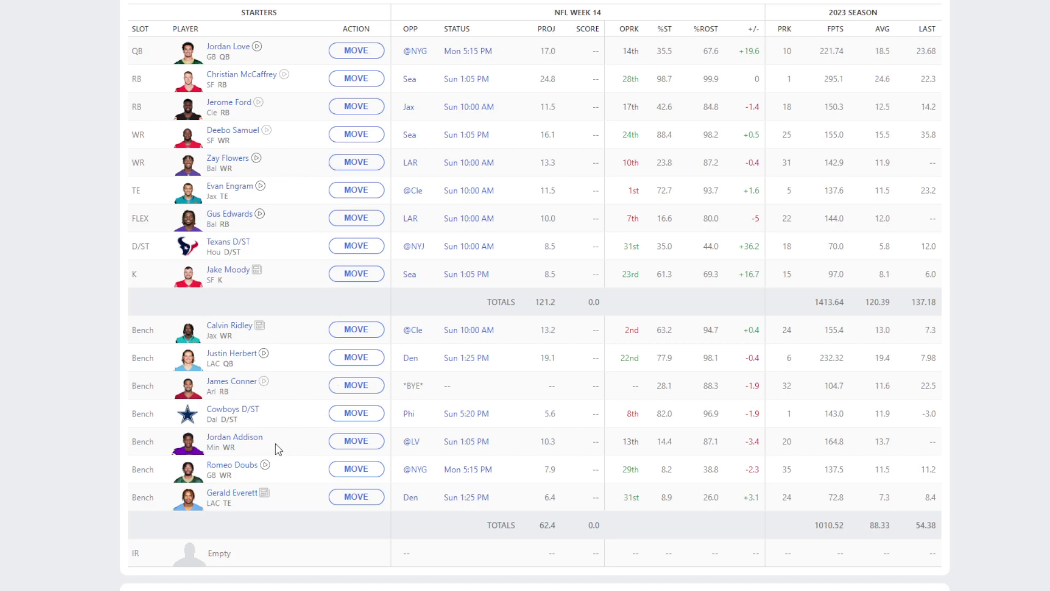
{"action": "scroll", "coordinate": [288, 383], "scroll_direction": "up", "scroll_amount": 5}
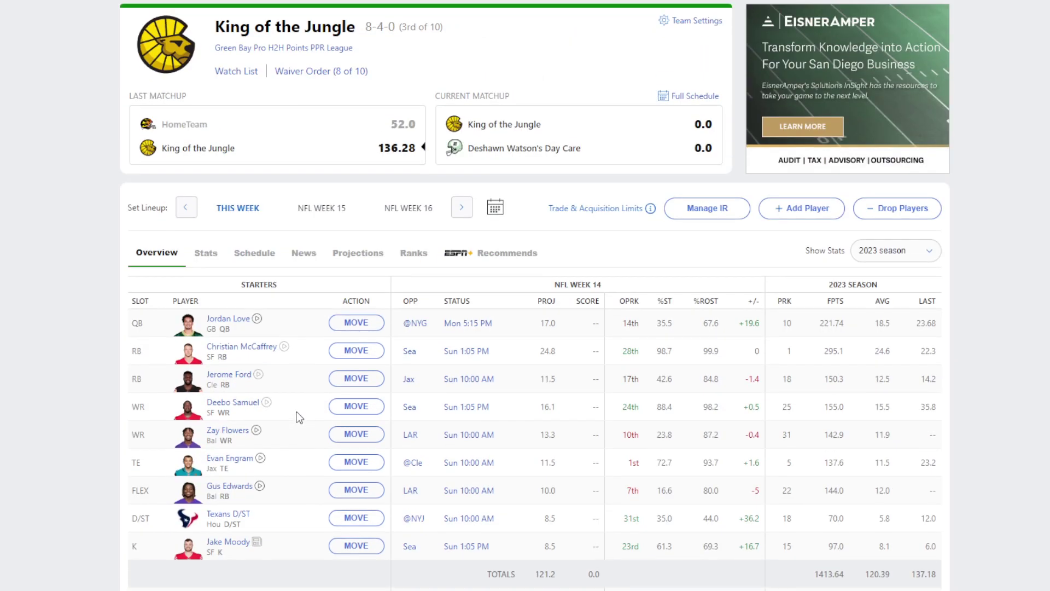
Compare the projections for both teams in King of the Jungle's Week 14 box score and recheck the roster's starters and bench.
{"action": "left_click", "coordinate": [542, 141]}
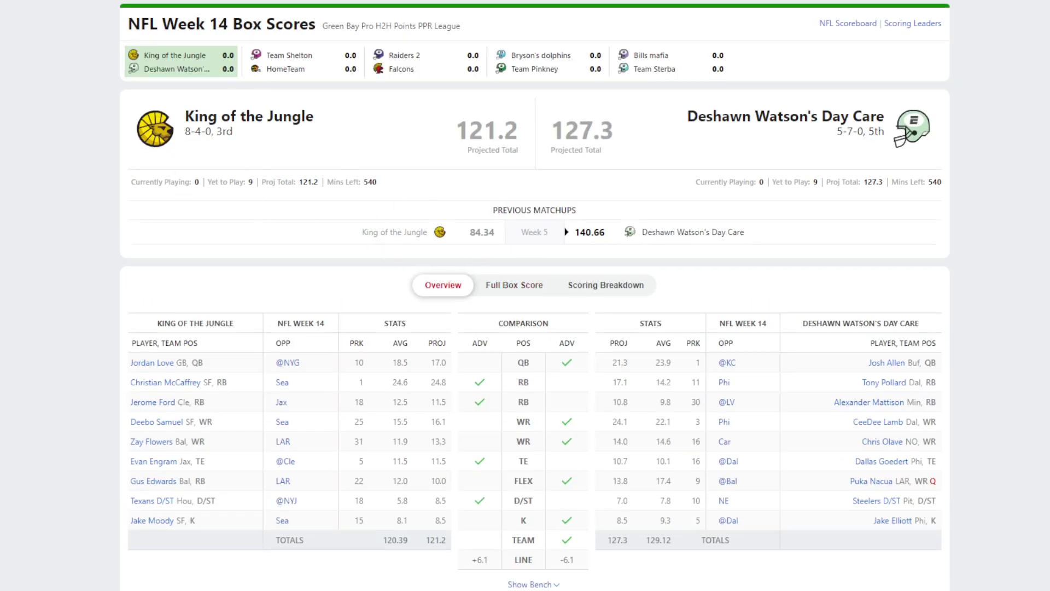
{"action": "left_click", "coordinate": [169, 142]}
{"action": "scroll", "coordinate": [355, 298], "scroll_direction": "down", "scroll_amount": 4}
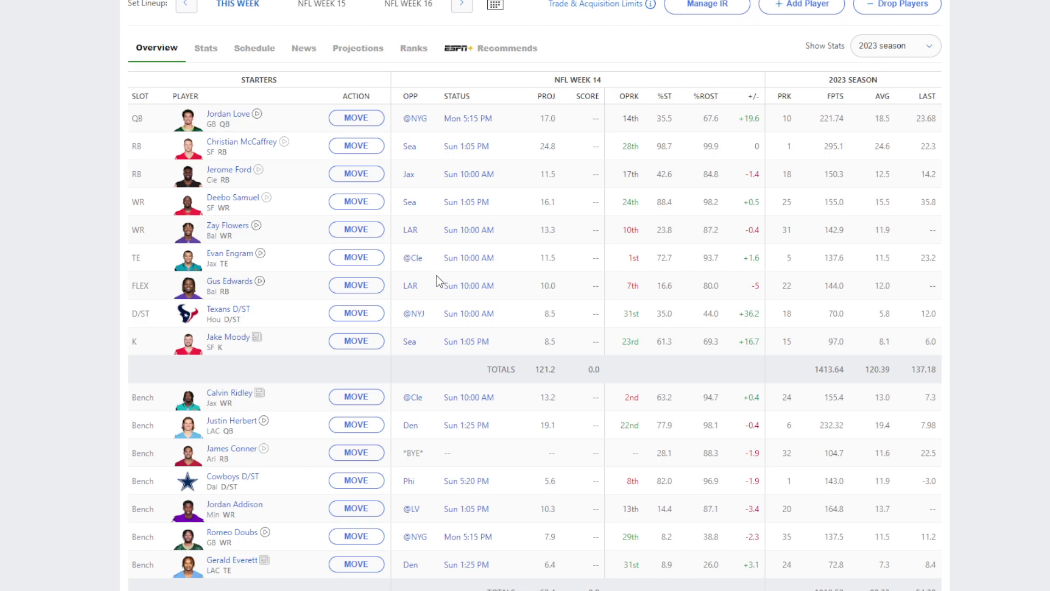
{"action": "scroll", "coordinate": [478, 302], "scroll_direction": "up", "scroll_amount": 3}
{"action": "scroll", "coordinate": [478, 296], "scroll_direction": "up", "scroll_amount": 2}
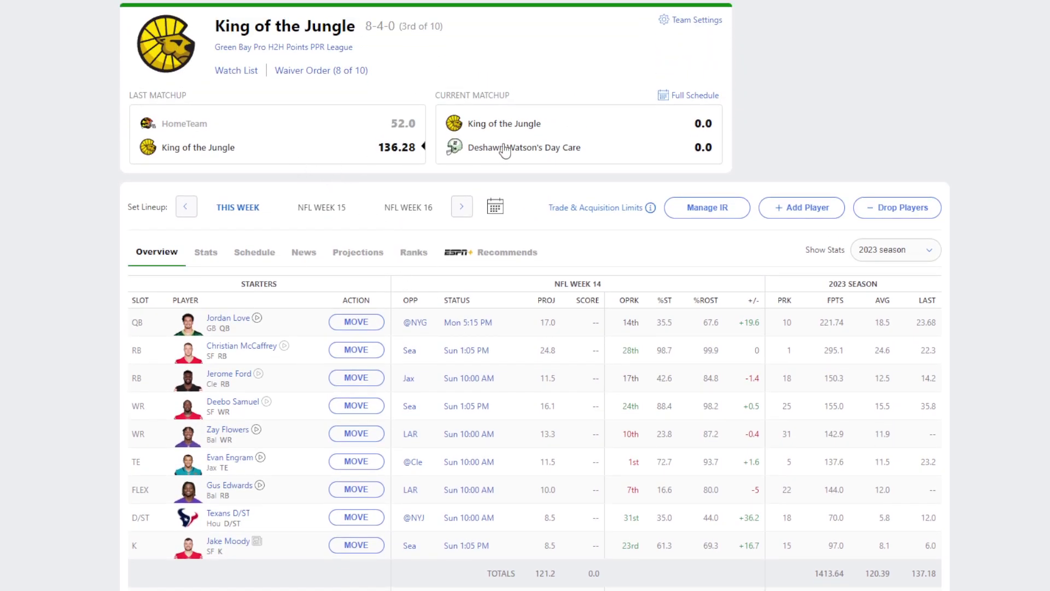
{"action": "left_click", "coordinate": [454, 145]}
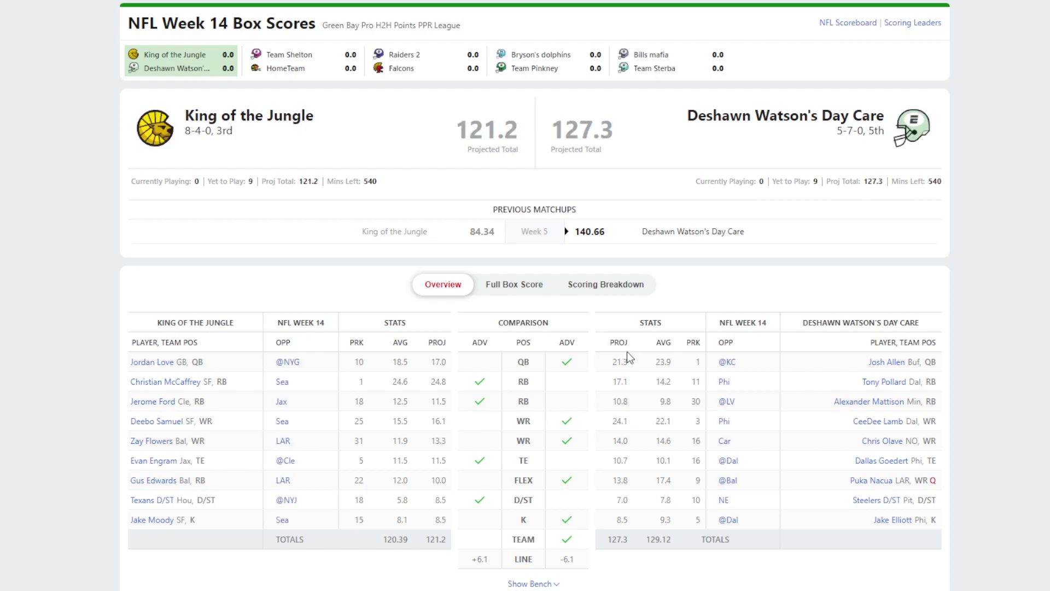
{"action": "scroll", "coordinate": [826, 331], "scroll_direction": "down", "scroll_amount": 2}
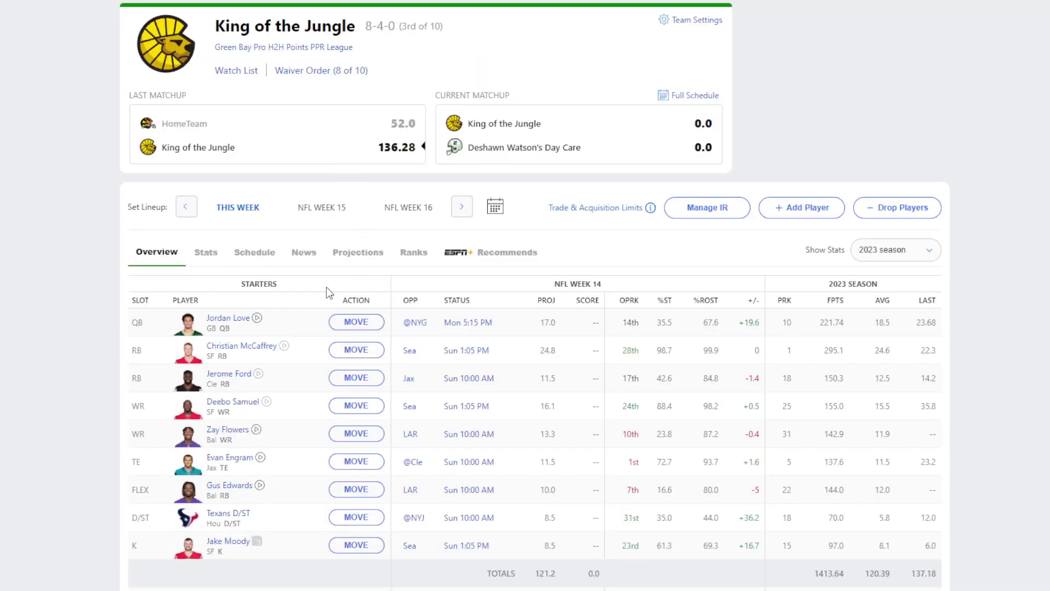
{"action": "scroll", "coordinate": [337, 284], "scroll_direction": "down", "scroll_amount": 5}
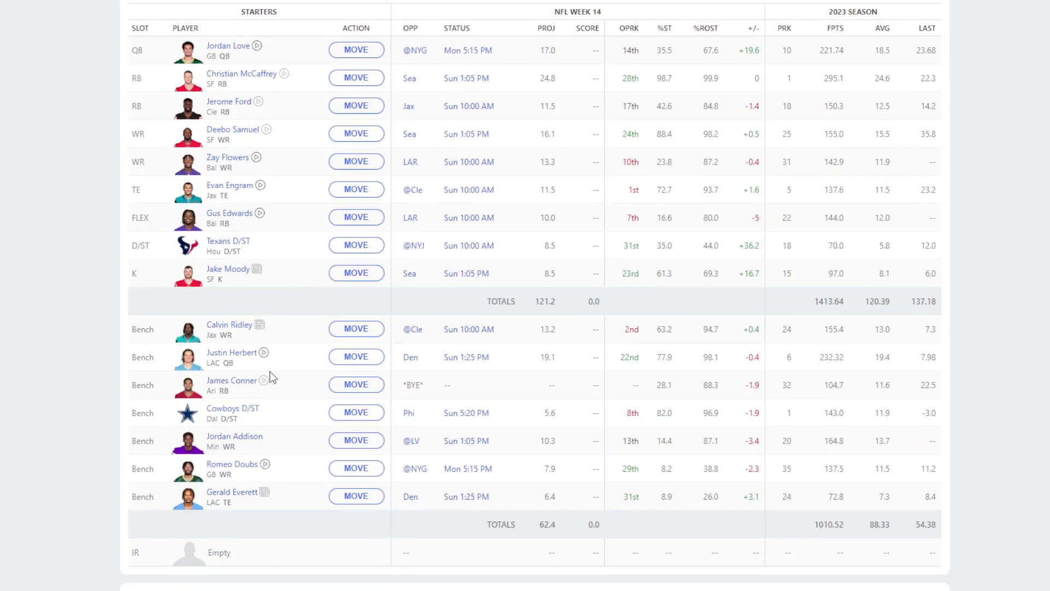
{"action": "scroll", "coordinate": [264, 373], "scroll_direction": "up", "scroll_amount": 5}
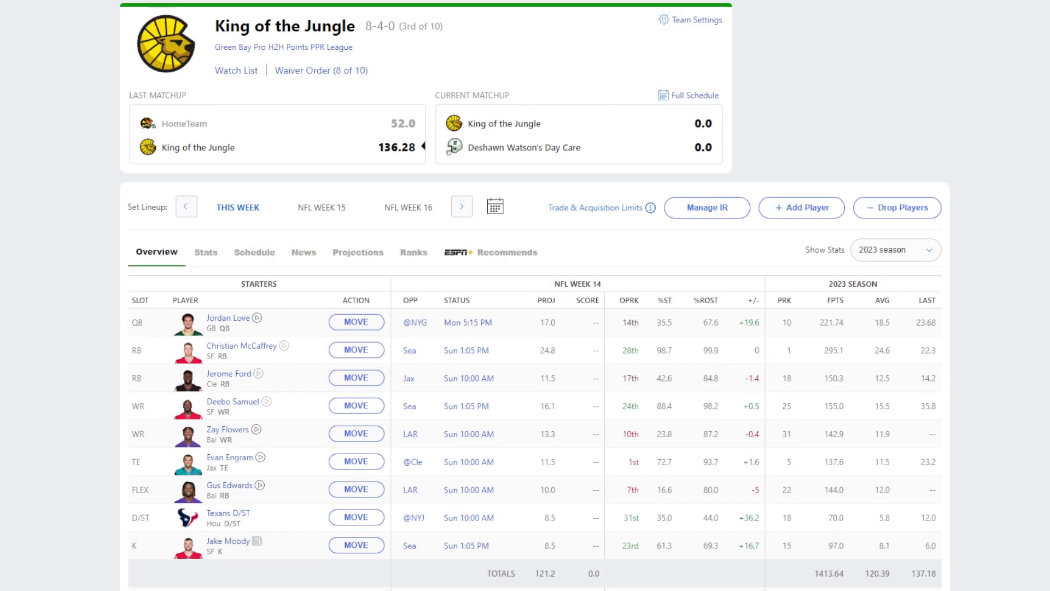
Choose the free agent running back Chuba Hubbard to add and look over the roster for a player to drop.
{"action": "left_click", "coordinate": [796, 214]}
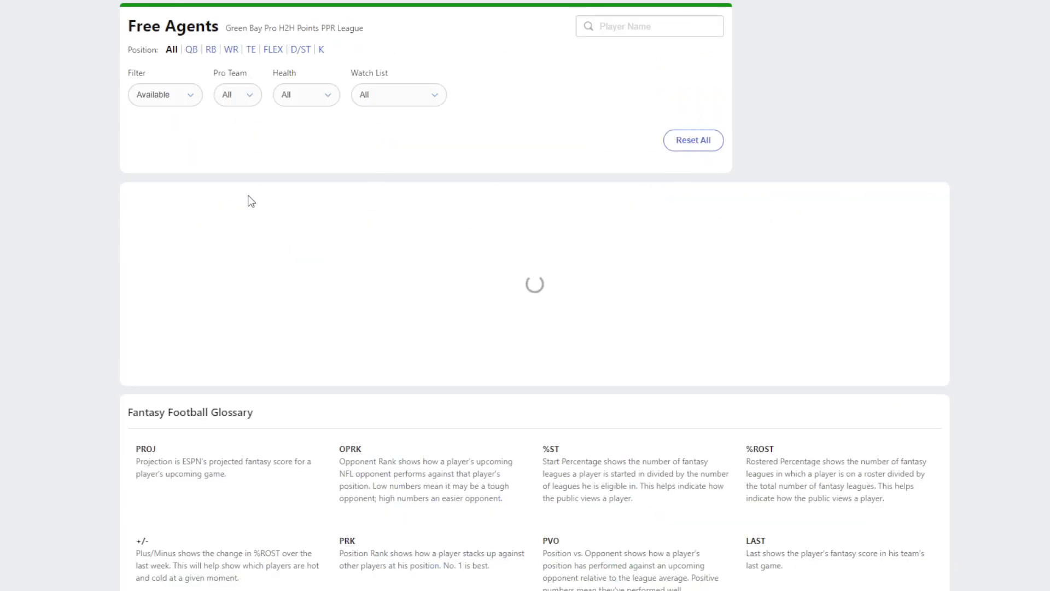
{"action": "left_click", "coordinate": [211, 50]}
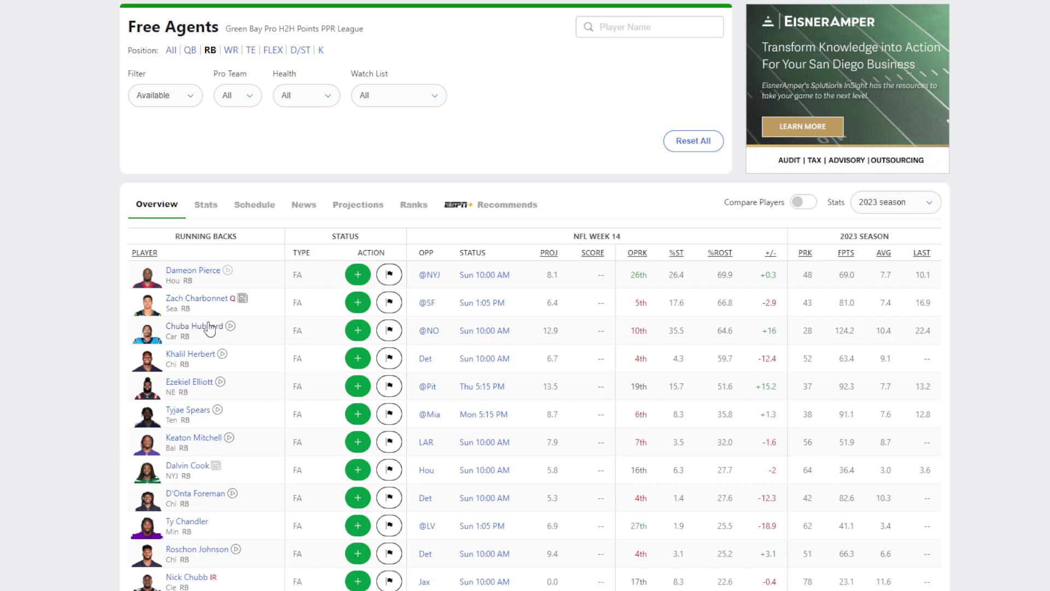
{"action": "left_click", "coordinate": [358, 330]}
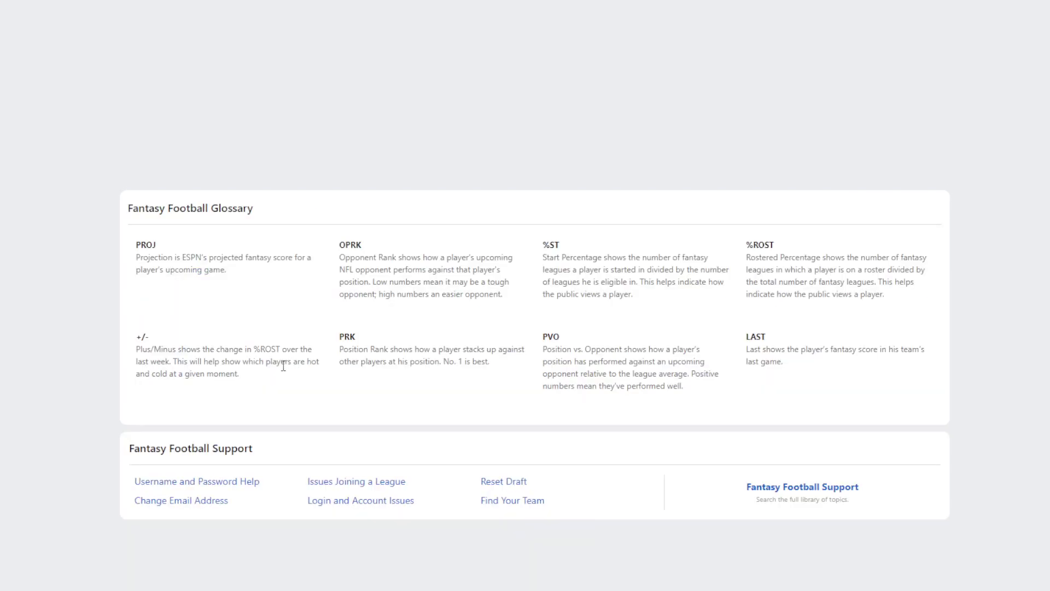
{"action": "scroll", "coordinate": [181, 398], "scroll_direction": "down", "scroll_amount": 4}
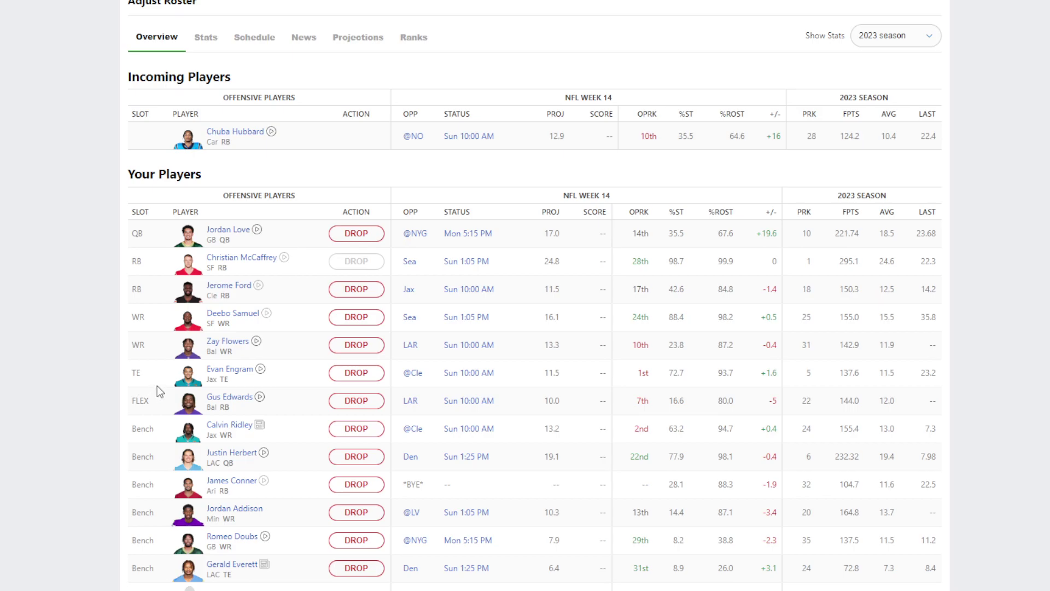
{"action": "scroll", "coordinate": [156, 386], "scroll_direction": "down", "scroll_amount": 5}
{"action": "scroll", "coordinate": [162, 389], "scroll_direction": "up", "scroll_amount": 4}
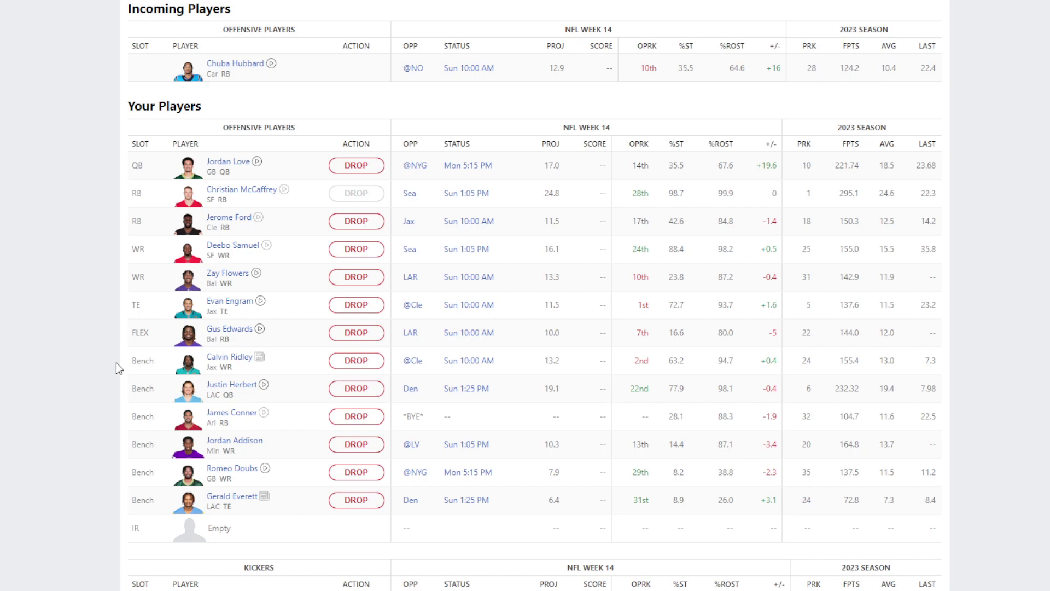
Review Gus Edwards' game log, recent news and season points chart on his player card, and close it.
{"action": "left_click", "coordinate": [225, 329]}
{"action": "scroll", "coordinate": [548, 425], "scroll_direction": "down", "scroll_amount": 15}
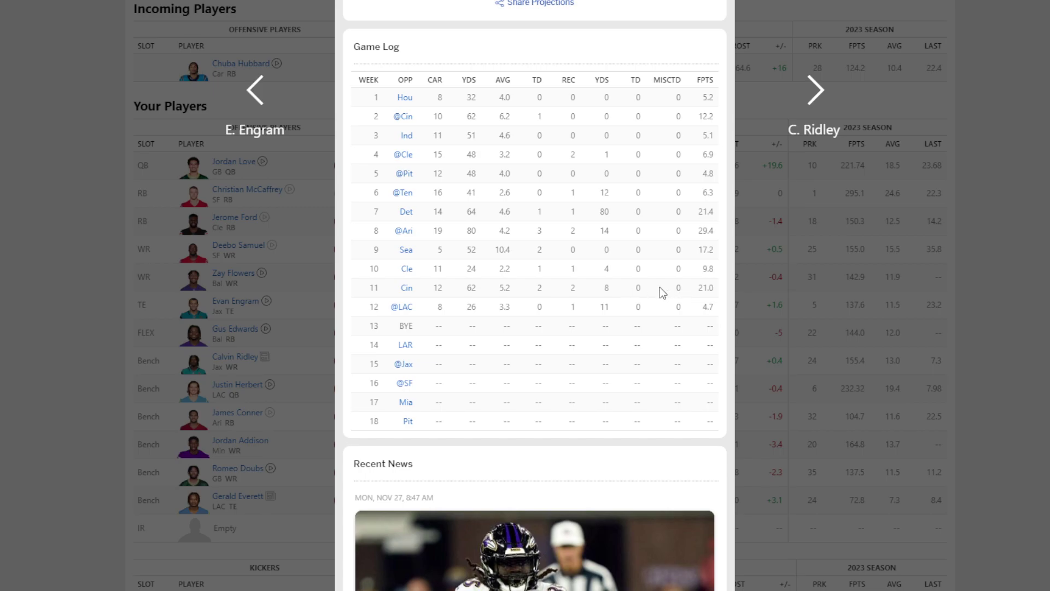
{"action": "scroll", "coordinate": [585, 287], "scroll_direction": "down", "scroll_amount": 1}
{"action": "scroll", "coordinate": [586, 286], "scroll_direction": "down", "scroll_amount": 5}
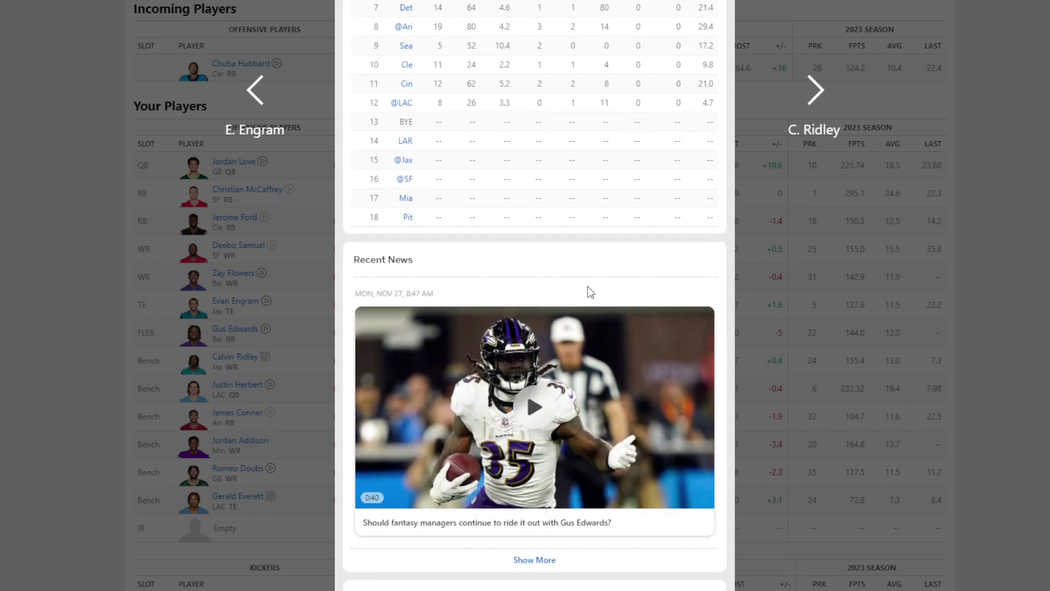
{"action": "scroll", "coordinate": [583, 318], "scroll_direction": "down", "scroll_amount": 1}
{"action": "scroll", "coordinate": [580, 324], "scroll_direction": "down", "scroll_amount": 7}
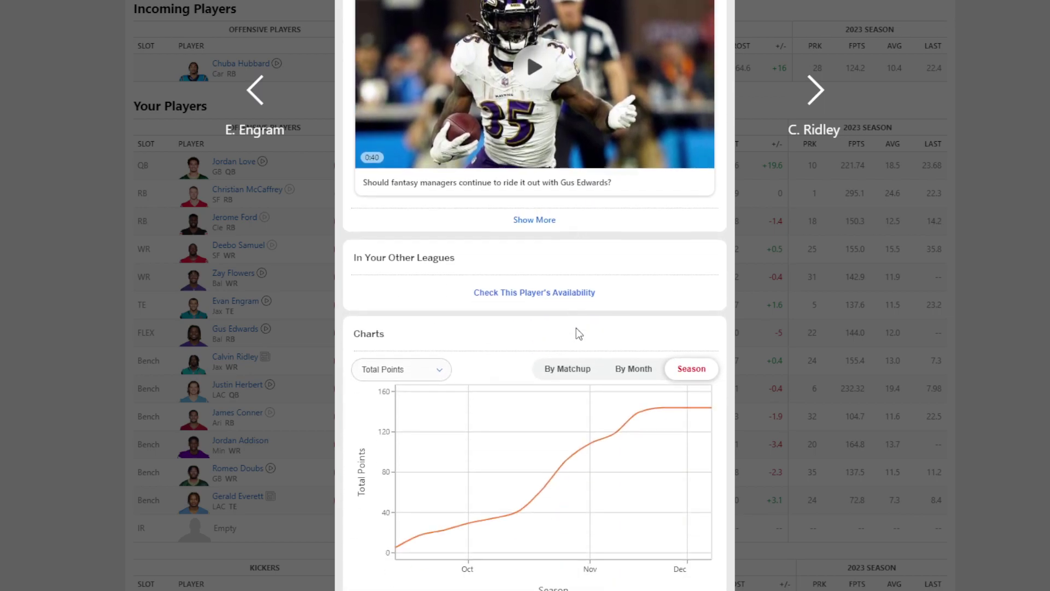
{"action": "scroll", "coordinate": [588, 323], "scroll_direction": "up", "scroll_amount": 10}
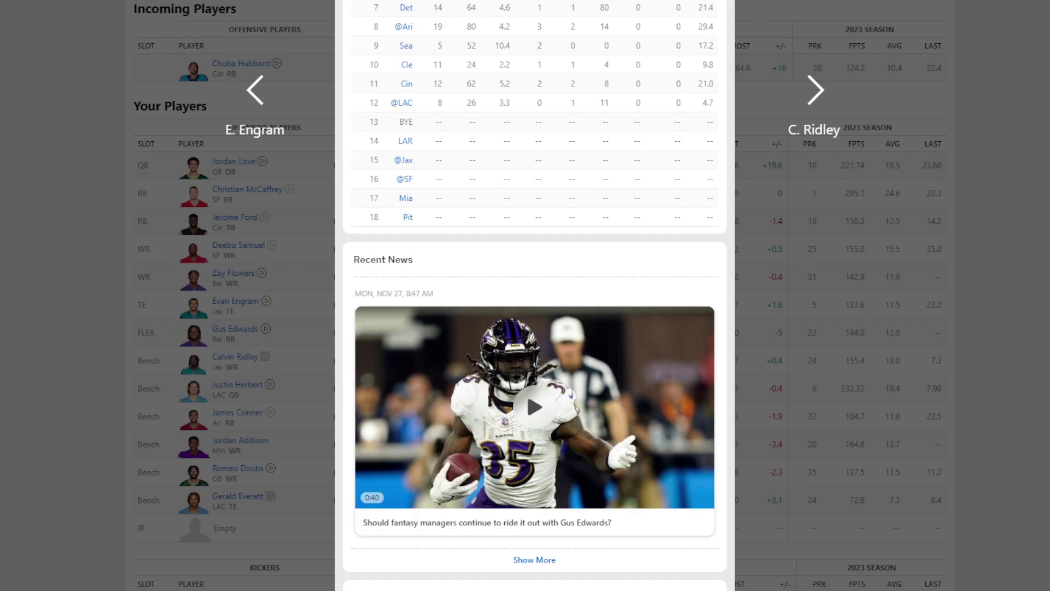
{"action": "left_click", "coordinate": [833, 143]}
{"action": "scroll", "coordinate": [637, 290], "scroll_direction": "up", "scroll_amount": 2}
Choose Romeo Doubs as the player to drop and confirm the transaction that adds Chuba Hubbard.
{"action": "scroll", "coordinate": [632, 288], "scroll_direction": "down", "scroll_amount": 5}
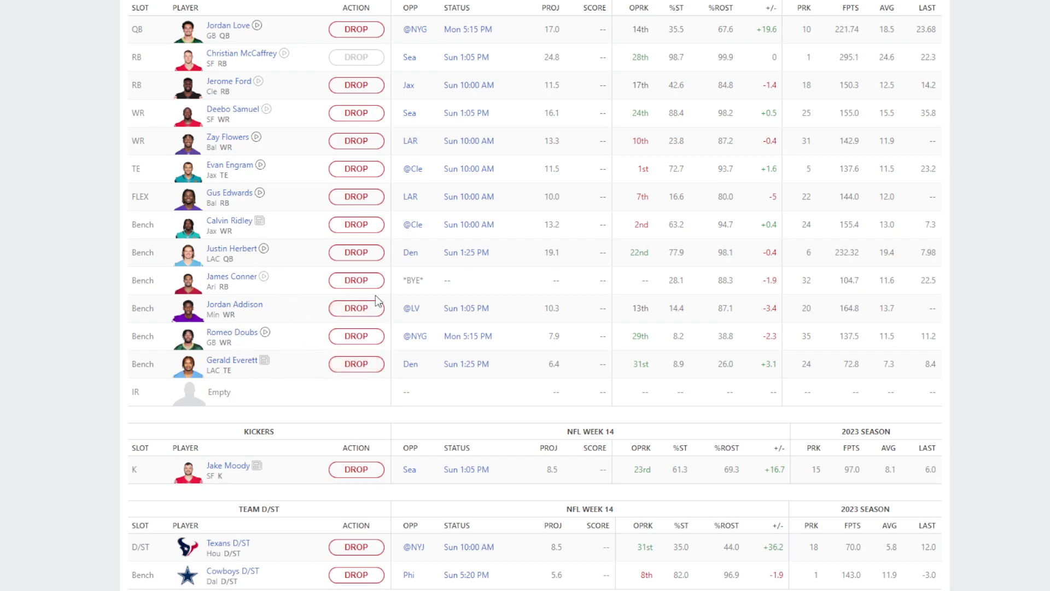
{"action": "left_click", "coordinate": [340, 338]}
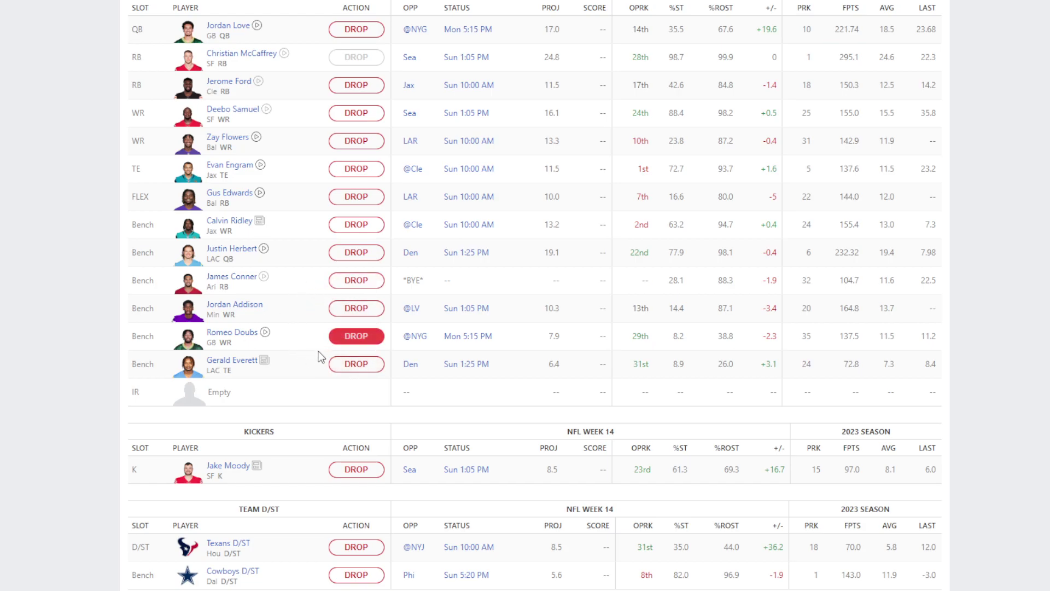
{"action": "left_click", "coordinate": [360, 367]}
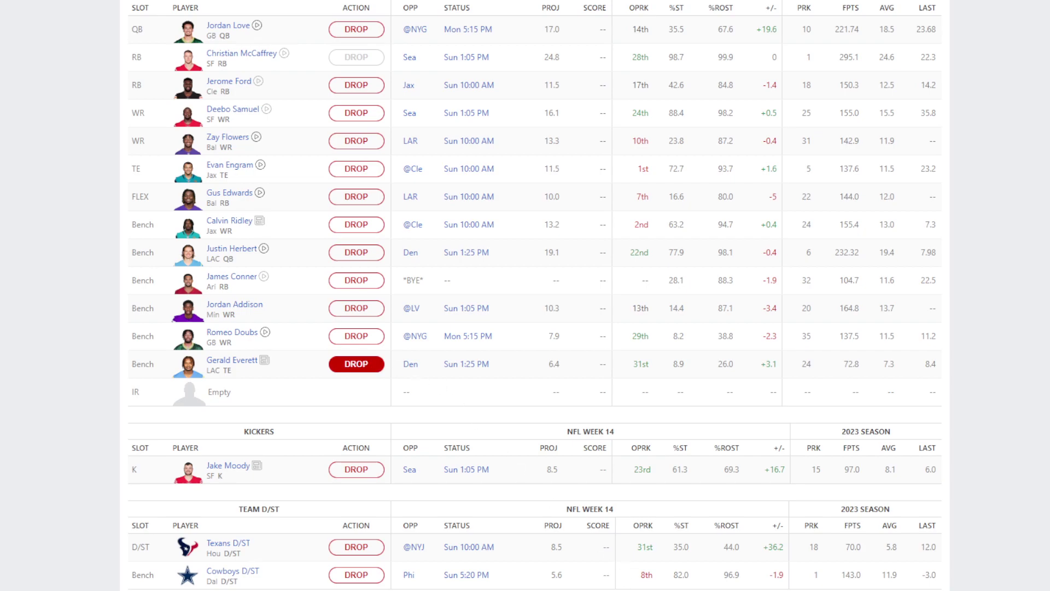
{"action": "left_click", "coordinate": [362, 338]}
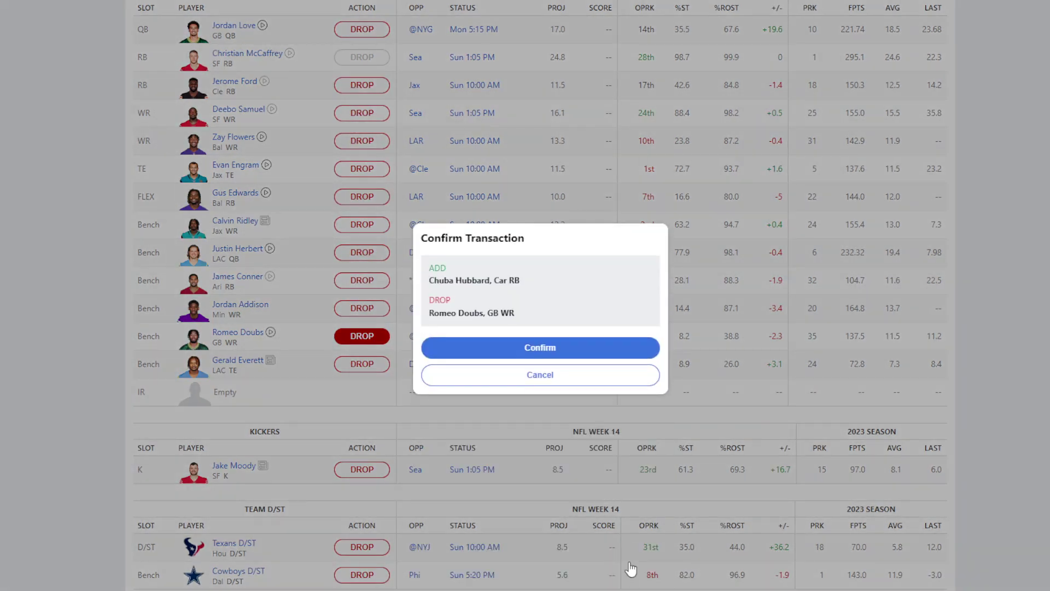
{"action": "left_click", "coordinate": [587, 353]}
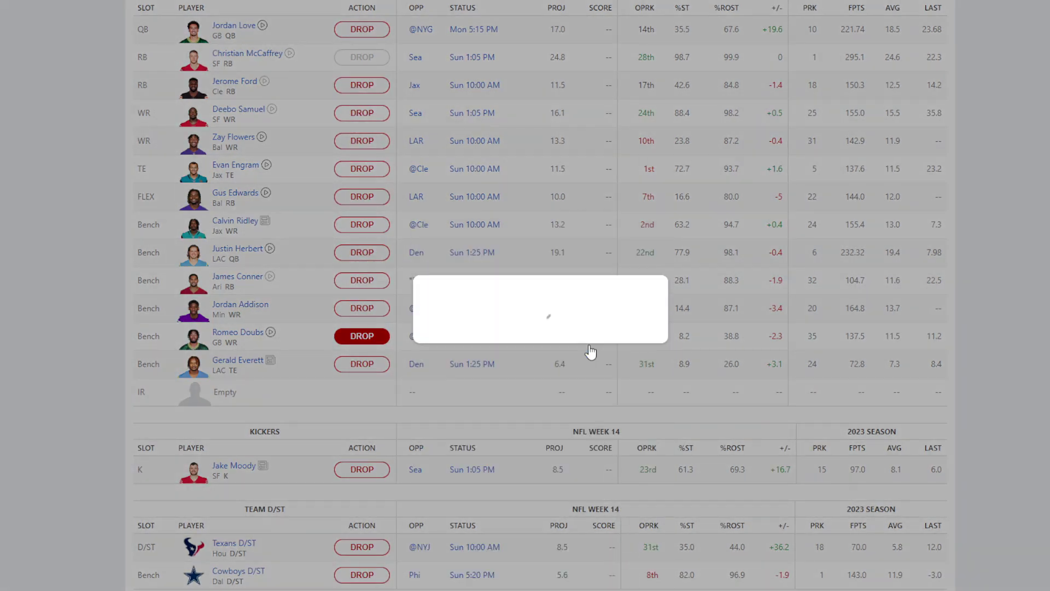
Start Chuba Hubbard in Jerome Ford's RB slot and put Jerome Ford in the FLEX slot, benching Gus Edwards.
{"action": "scroll", "coordinate": [331, 366], "scroll_direction": "down", "scroll_amount": 5}
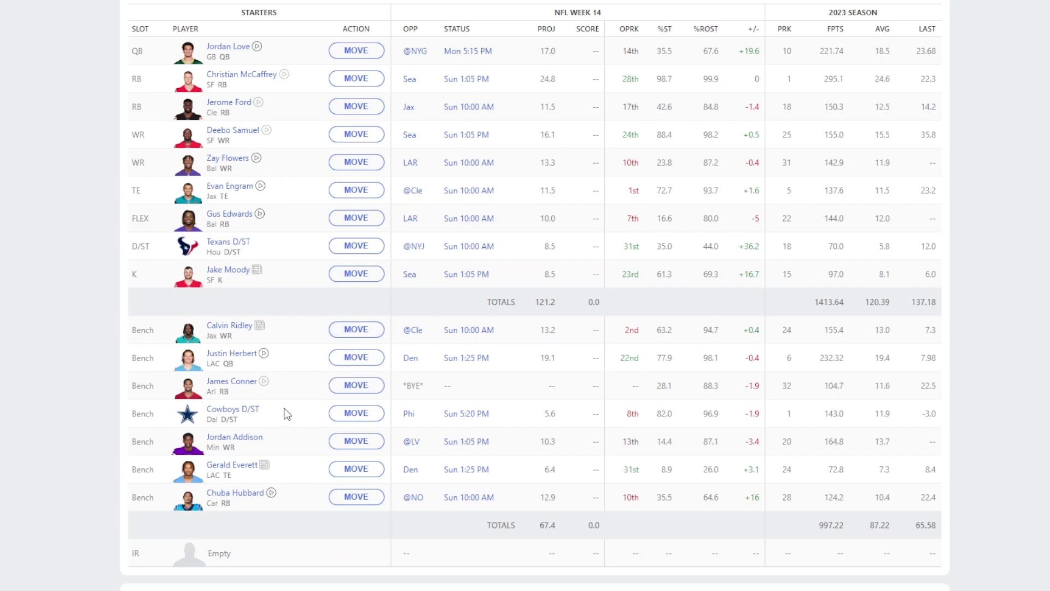
{"action": "scroll", "coordinate": [473, 490], "scroll_direction": "up", "scroll_amount": 1}
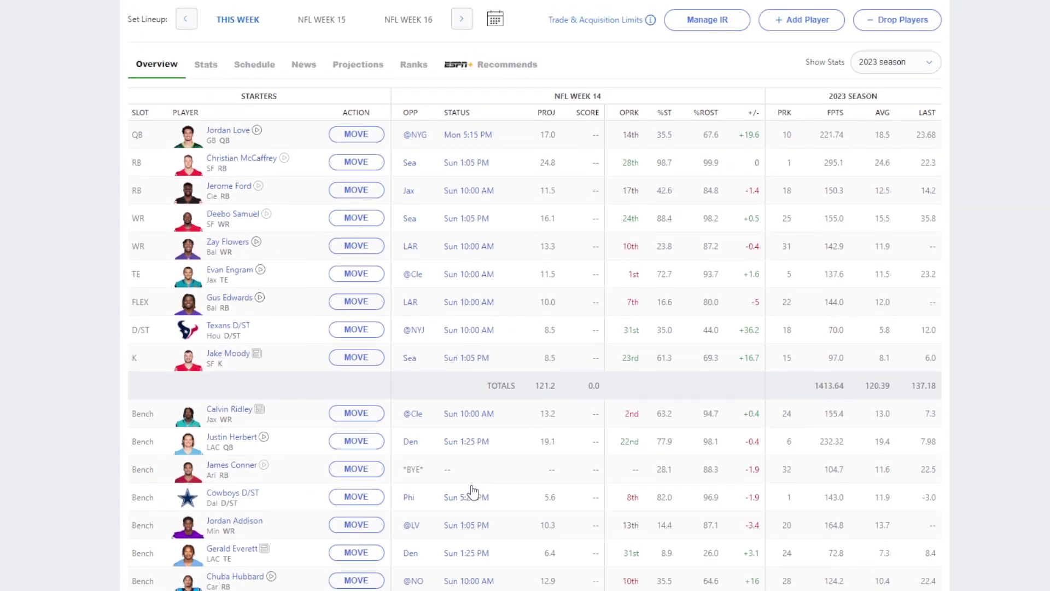
{"action": "scroll", "coordinate": [471, 491], "scroll_direction": "up", "scroll_amount": 2}
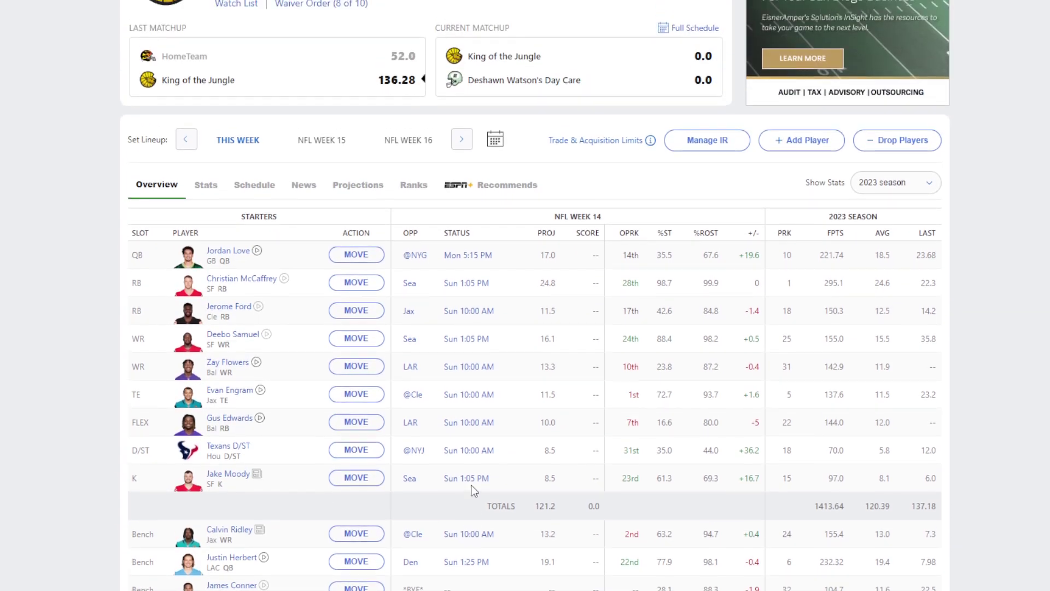
{"action": "left_click", "coordinate": [371, 315]}
{"action": "scroll", "coordinate": [331, 459], "scroll_direction": "down", "scroll_amount": 5}
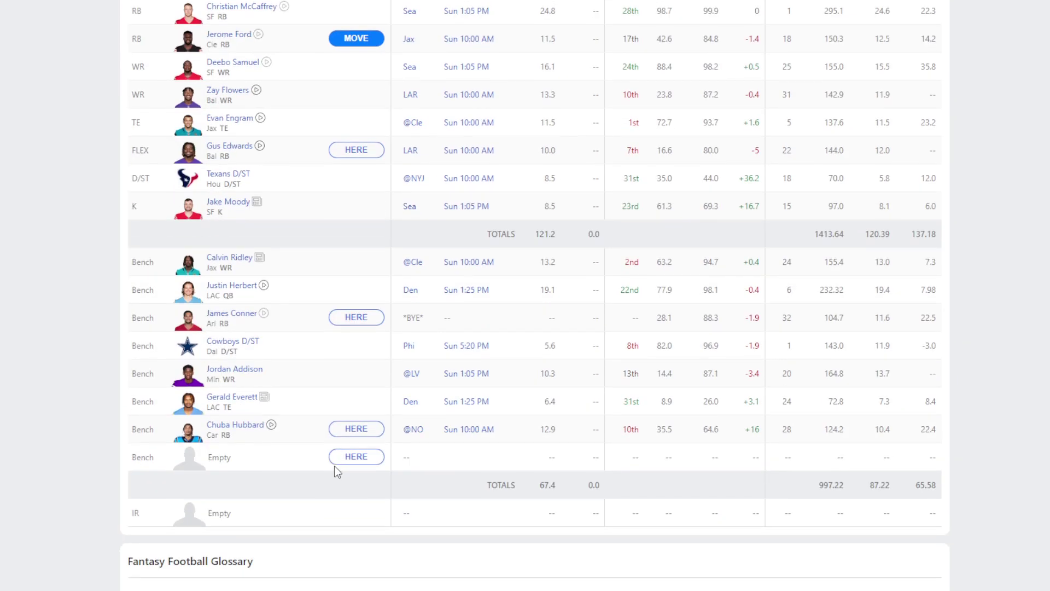
{"action": "left_click", "coordinate": [357, 429]}
{"action": "scroll", "coordinate": [361, 377], "scroll_direction": "up", "scroll_amount": 4}
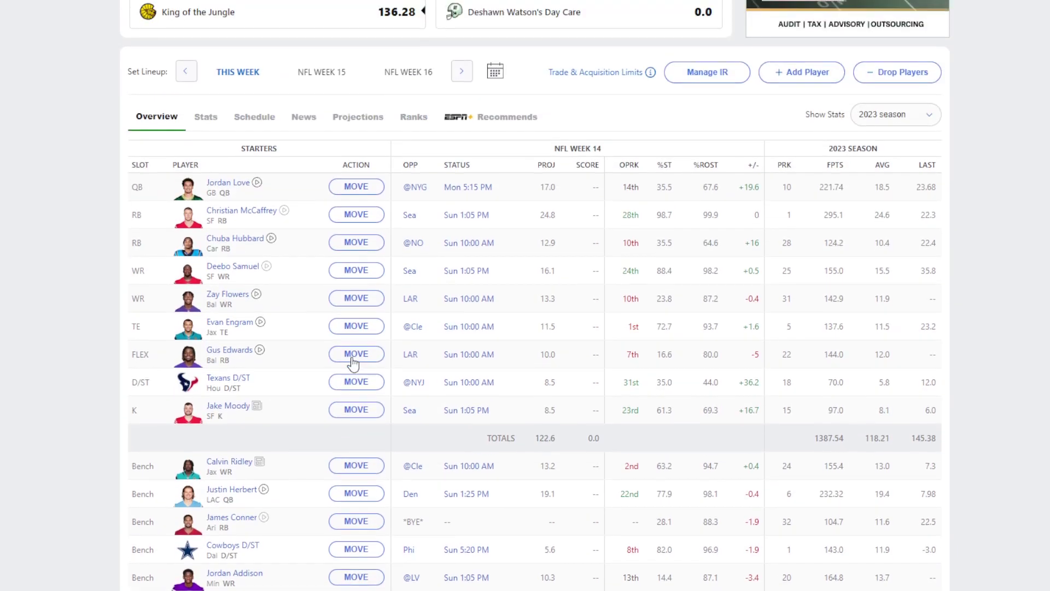
{"action": "left_click", "coordinate": [357, 354]}
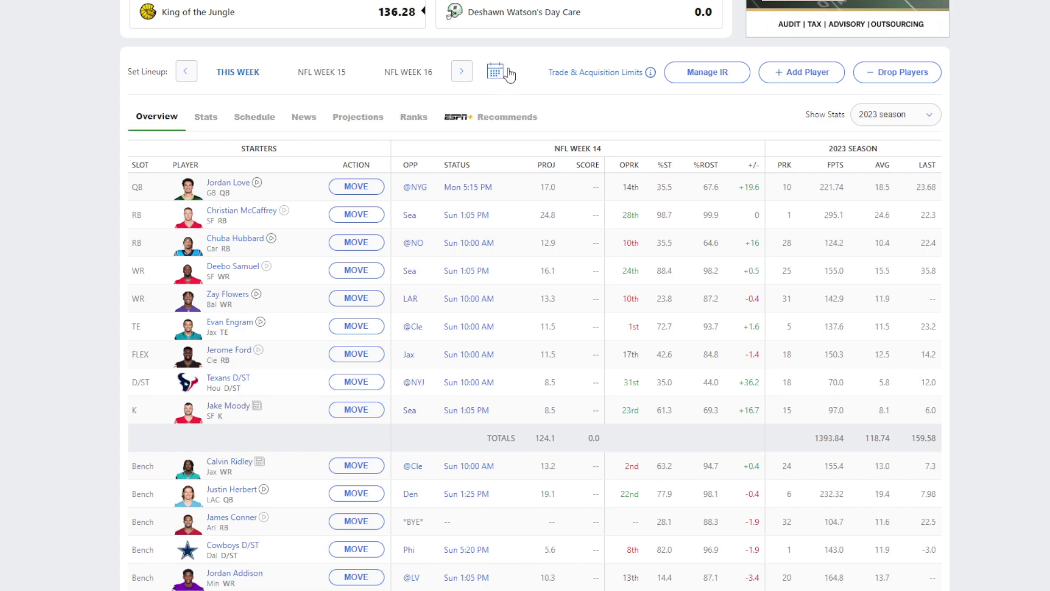
Compare both teams' projections in King of the Jungle's Week 14 box score and review Chuba Hubbard's game log on his player card.
{"action": "left_click", "coordinate": [550, 11]}
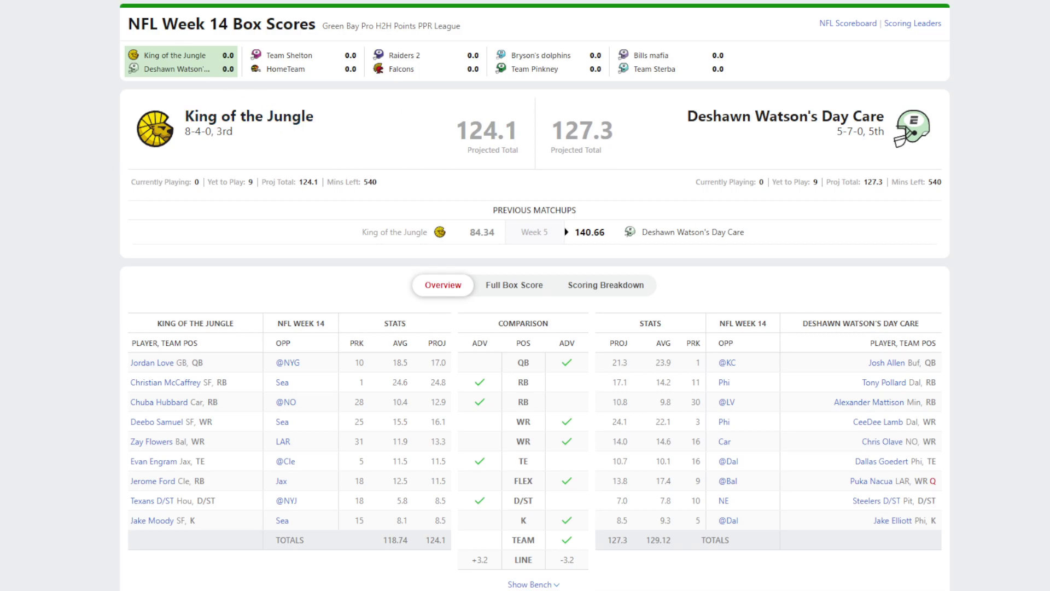
{"action": "key", "text": "alt+Left"}
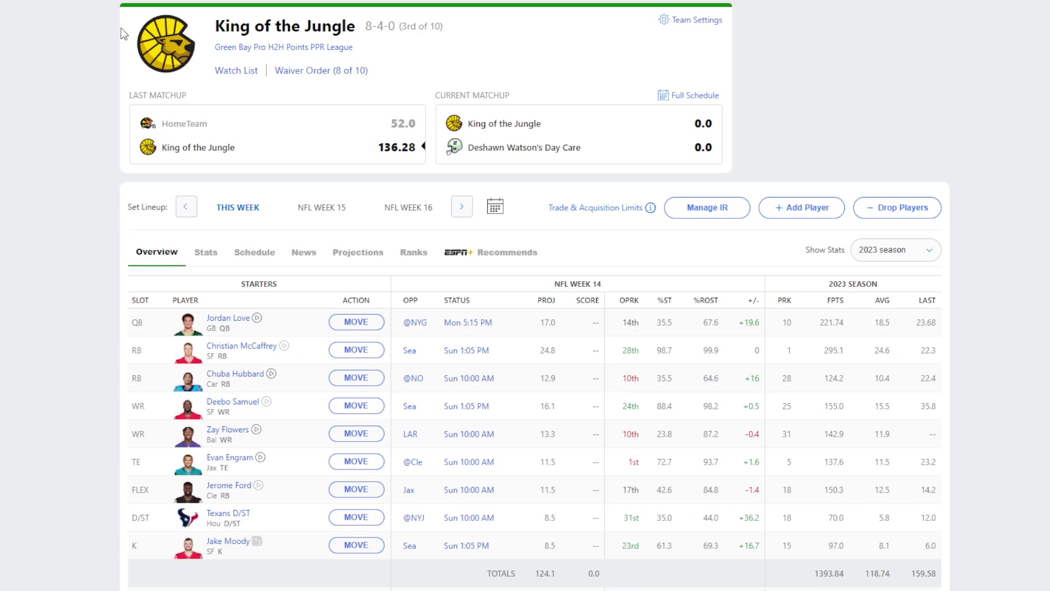
{"action": "left_click", "coordinate": [219, 377]}
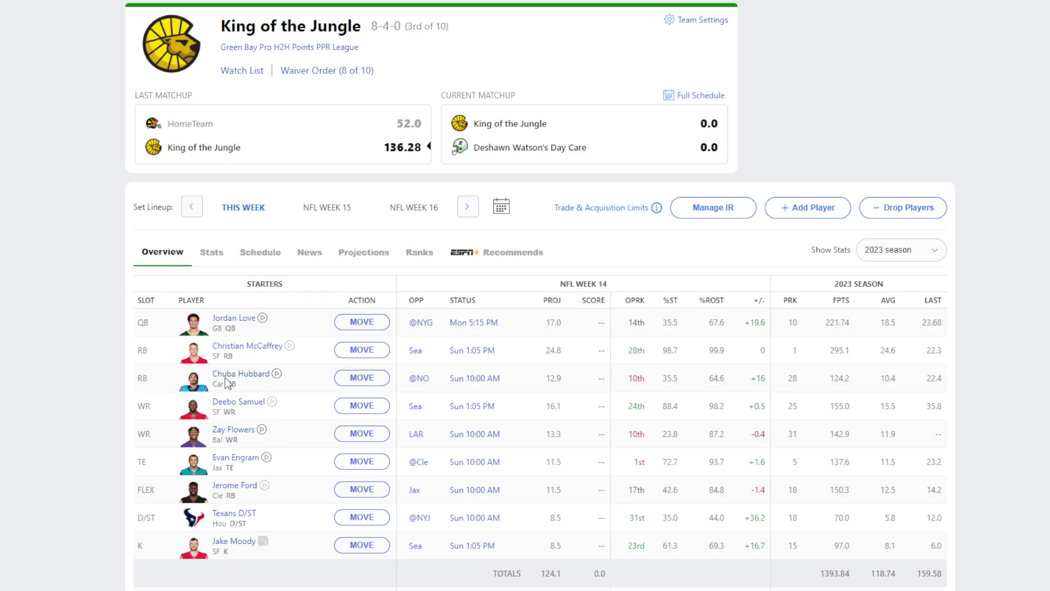
{"action": "scroll", "coordinate": [473, 425], "scroll_direction": "down", "scroll_amount": 10}
{"action": "scroll", "coordinate": [474, 425], "scroll_direction": "down", "scroll_amount": 5}
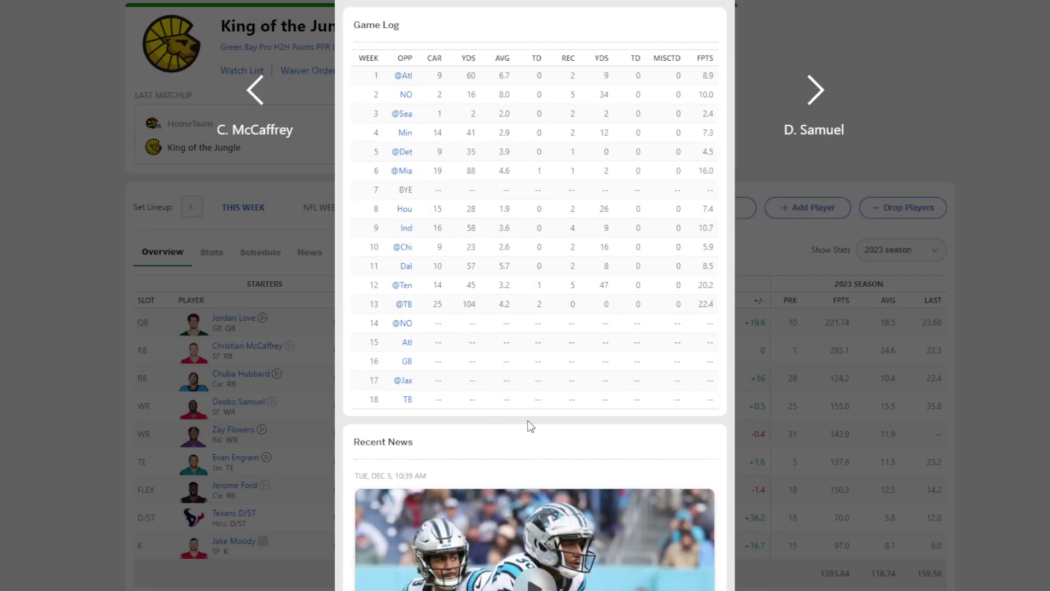
{"action": "left_click", "coordinate": [789, 344]}
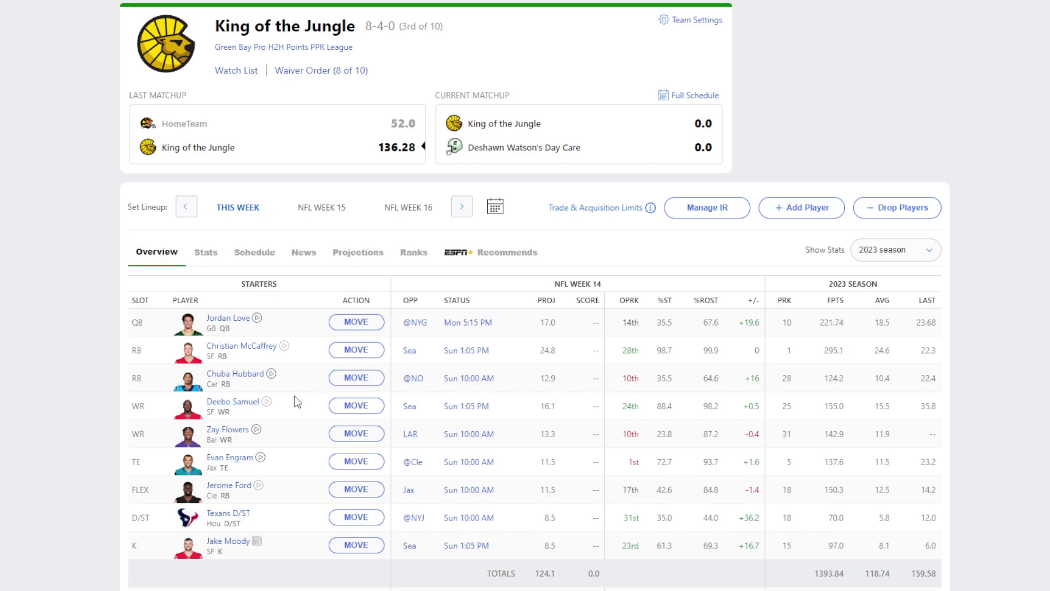
Recheck King of the Jungle's starters and bench and examine the full standings of the Green Bay Pro H2H Points PPR League.
{"action": "scroll", "coordinate": [173, 378], "scroll_direction": "down", "scroll_amount": 3}
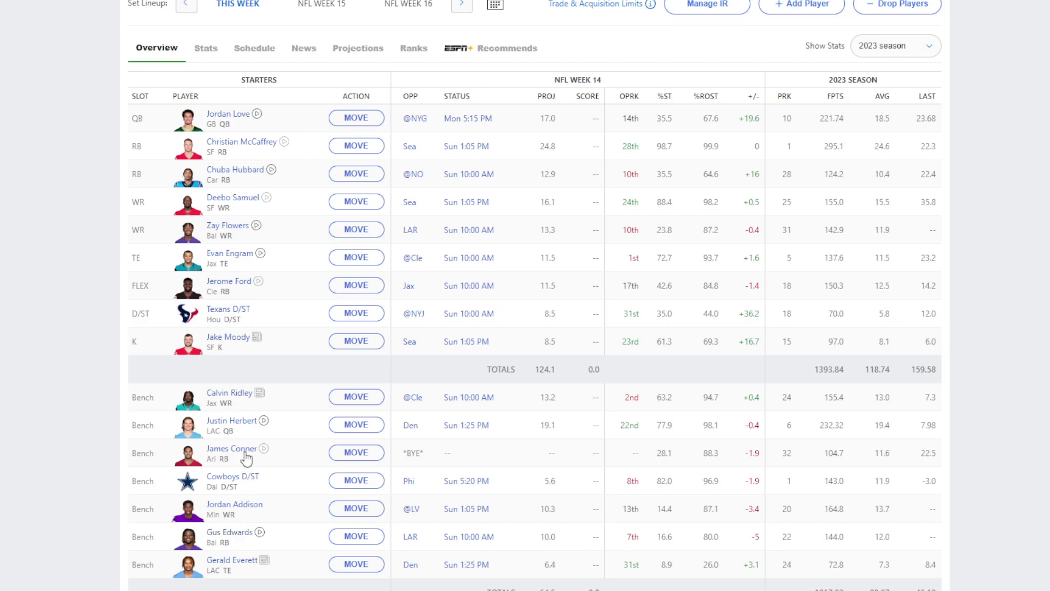
{"action": "scroll", "coordinate": [247, 461], "scroll_direction": "up", "scroll_amount": 3}
{"action": "scroll", "coordinate": [232, 410], "scroll_direction": "down", "scroll_amount": 5}
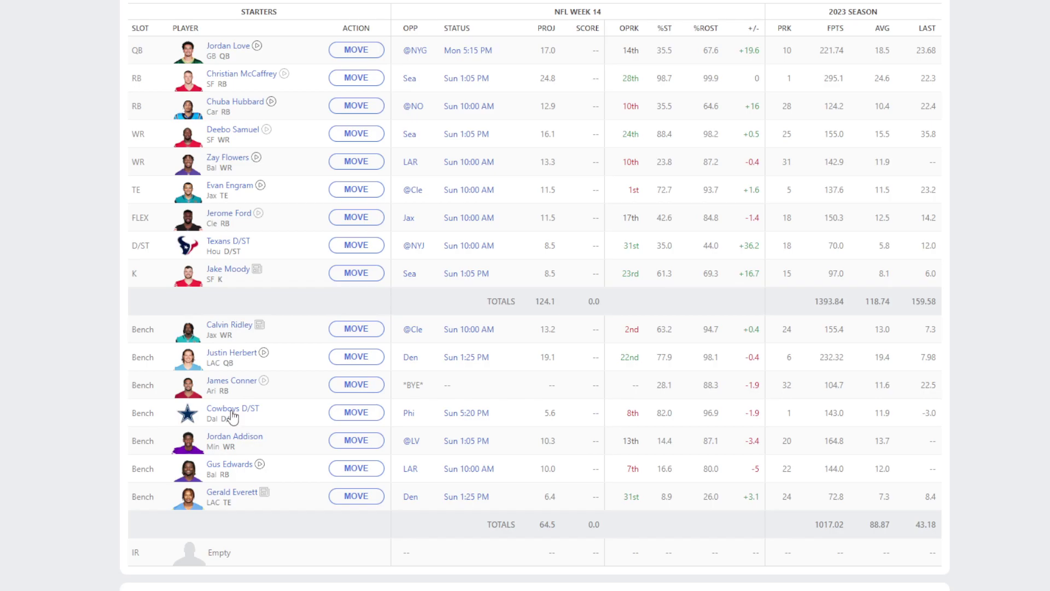
{"action": "scroll", "coordinate": [233, 416], "scroll_direction": "up", "scroll_amount": 5}
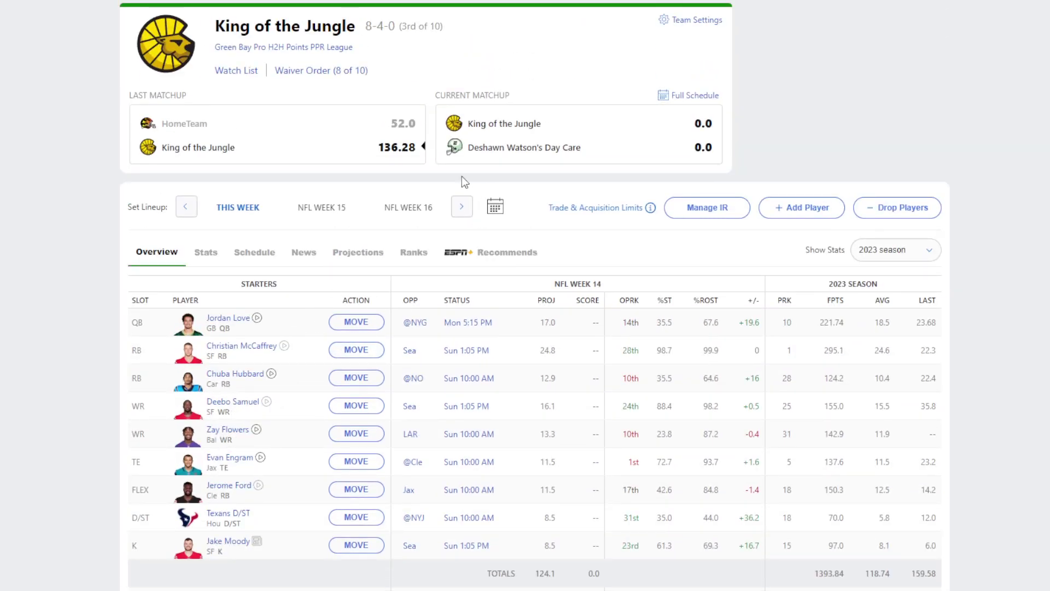
{"action": "left_click", "coordinate": [238, 3]}
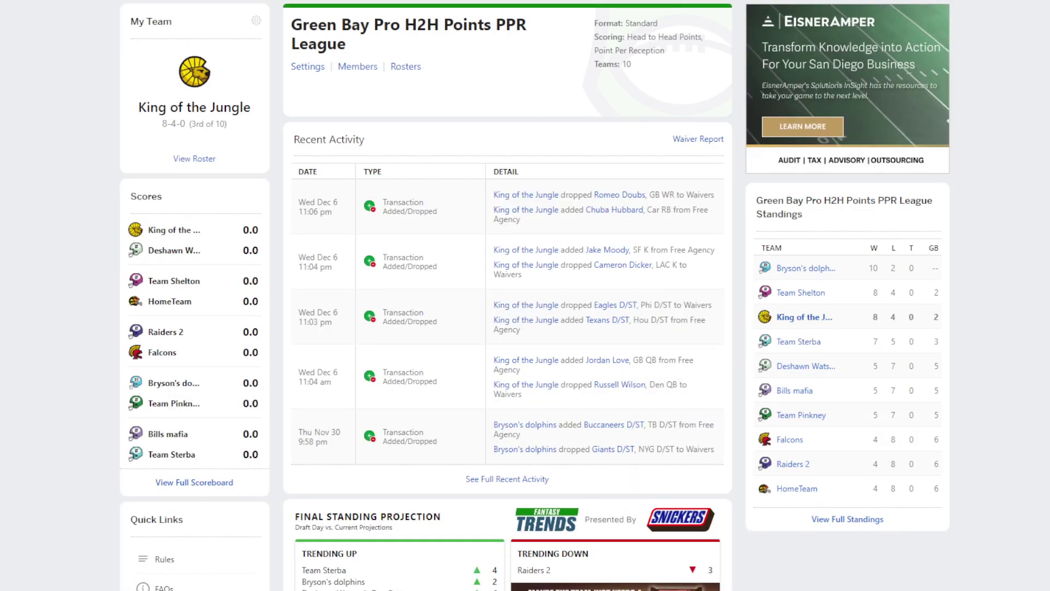
{"action": "key", "text": "alt+Left"}
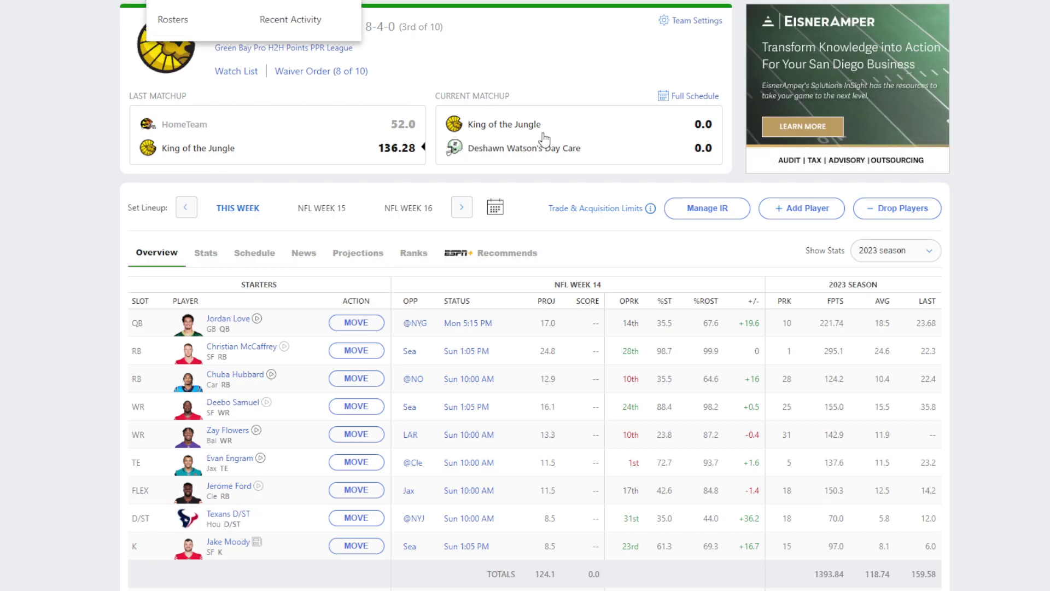
{"action": "left_click", "coordinate": [231, 4]}
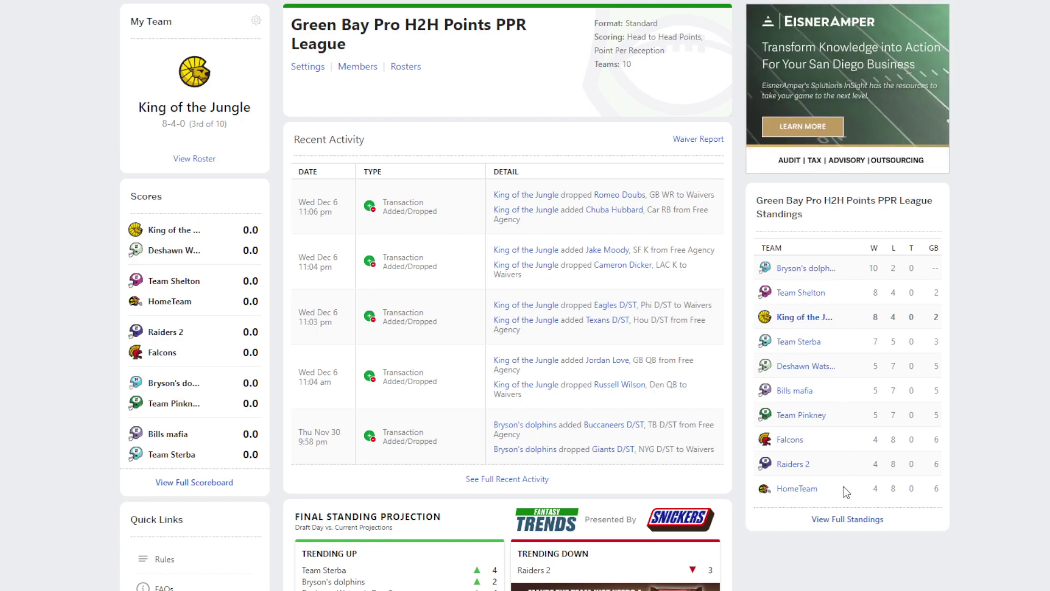
{"action": "left_click", "coordinate": [845, 520]}
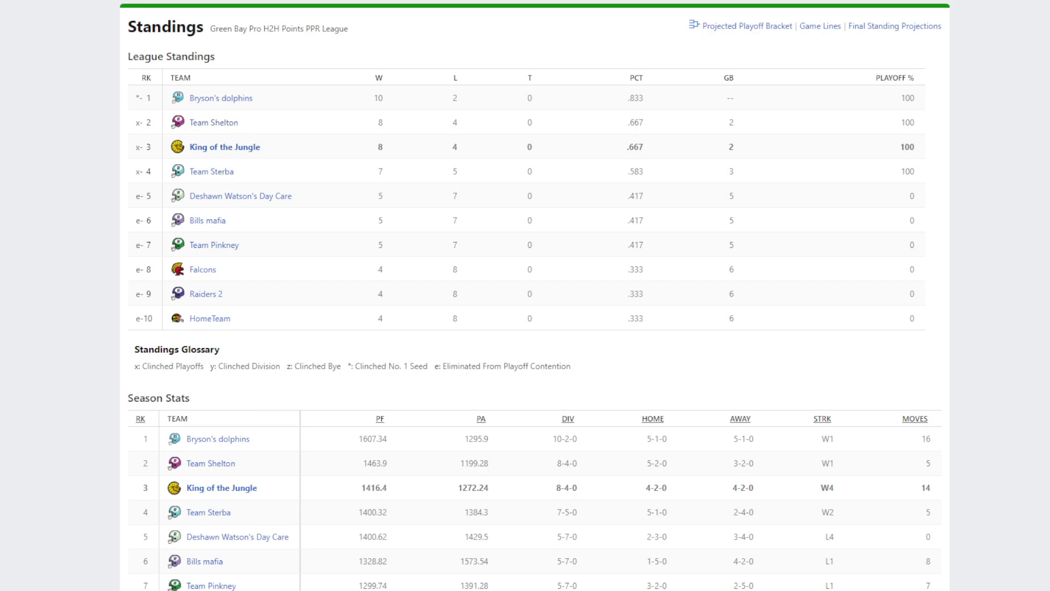
{"action": "key", "text": "alt+Left"}
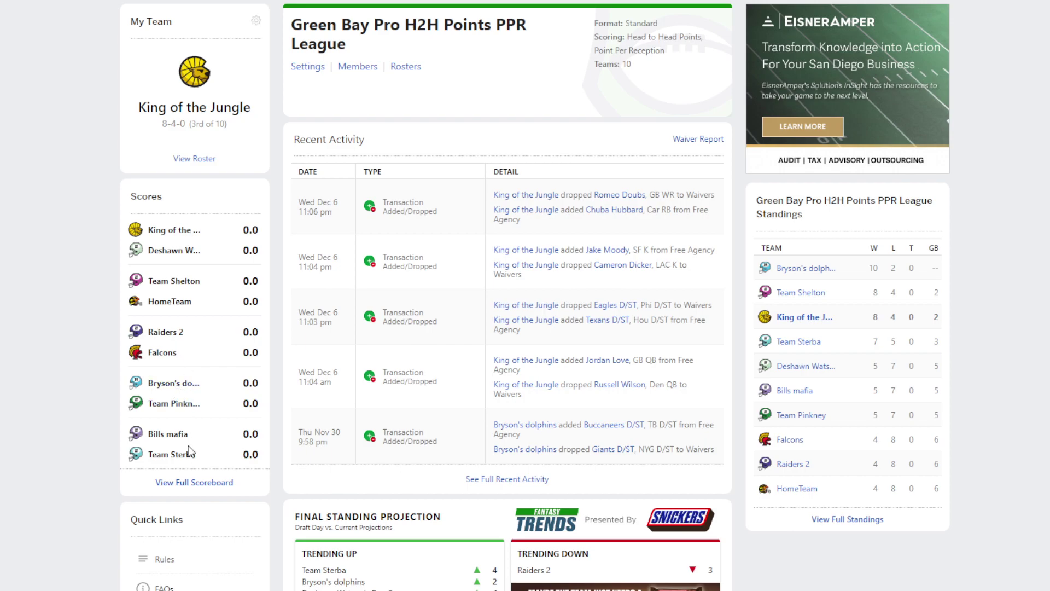
Review all Week 14 matchups on the league's full scoreboard and return to King of the Jungle's roster.
{"action": "left_click", "coordinate": [201, 482]}
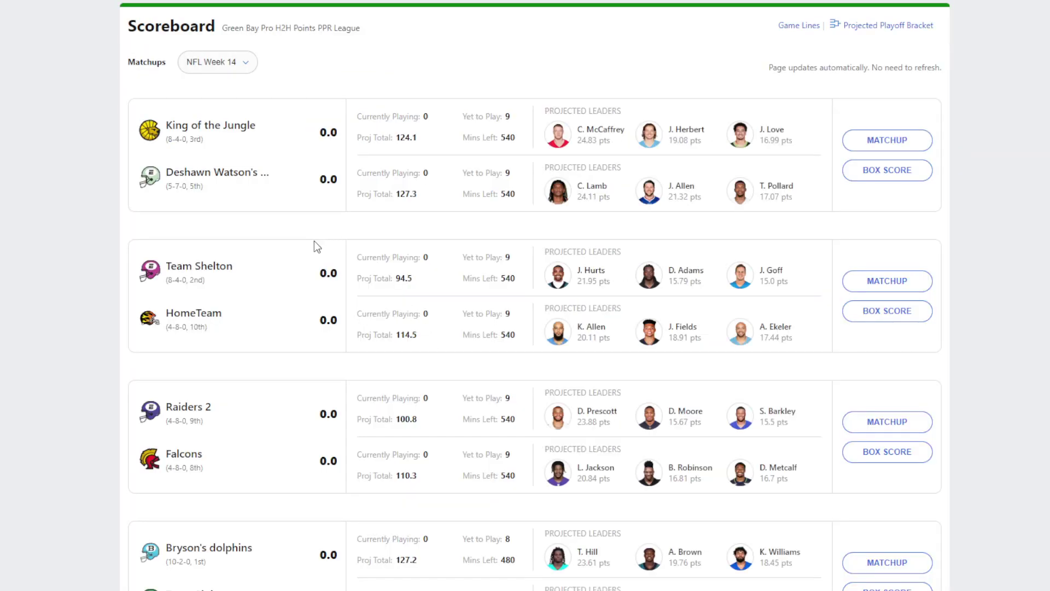
{"action": "scroll", "coordinate": [295, 274], "scroll_direction": "down", "scroll_amount": 3}
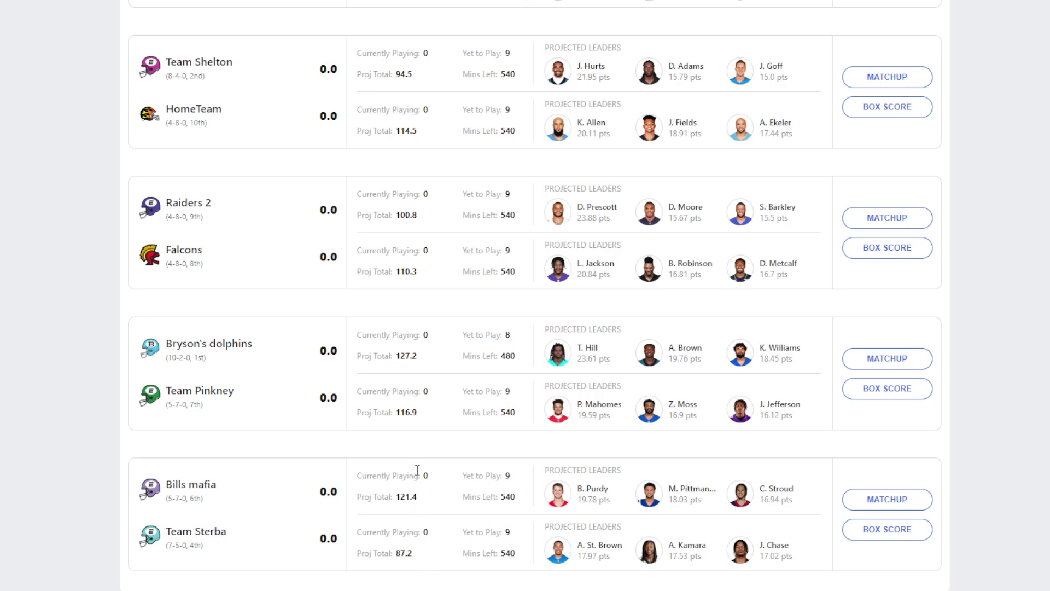
{"action": "scroll", "coordinate": [423, 465], "scroll_direction": "up", "scroll_amount": 3}
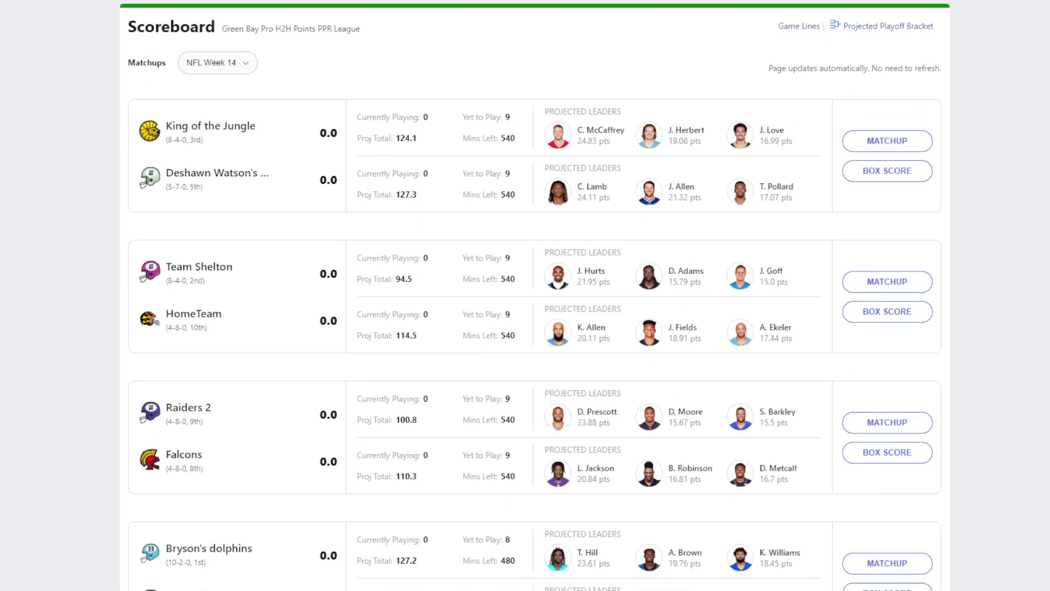
{"action": "left_click", "coordinate": [211, 126]}
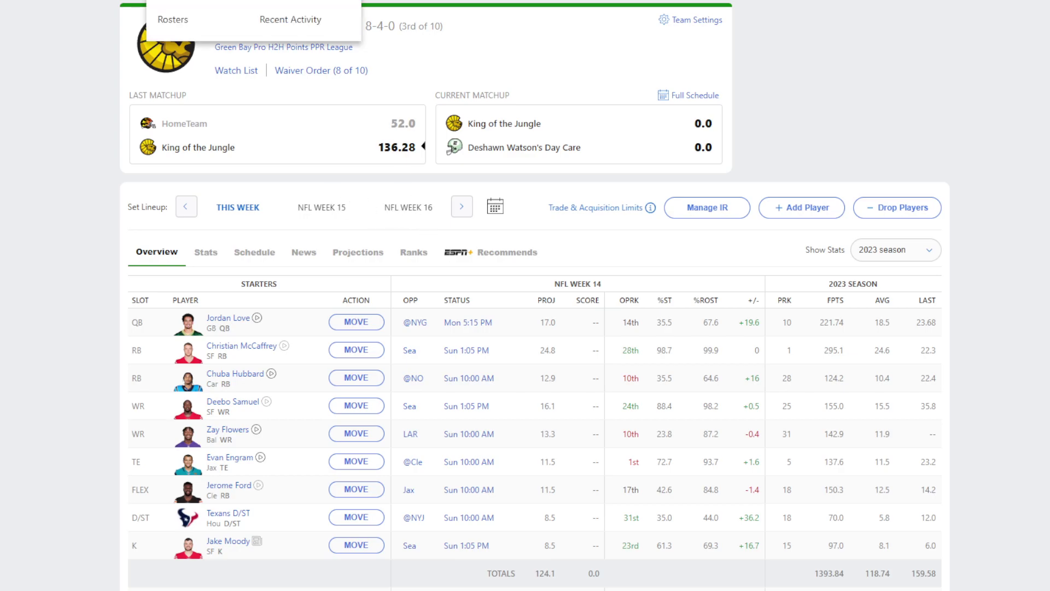
{"action": "left_click", "coordinate": [291, 19]}
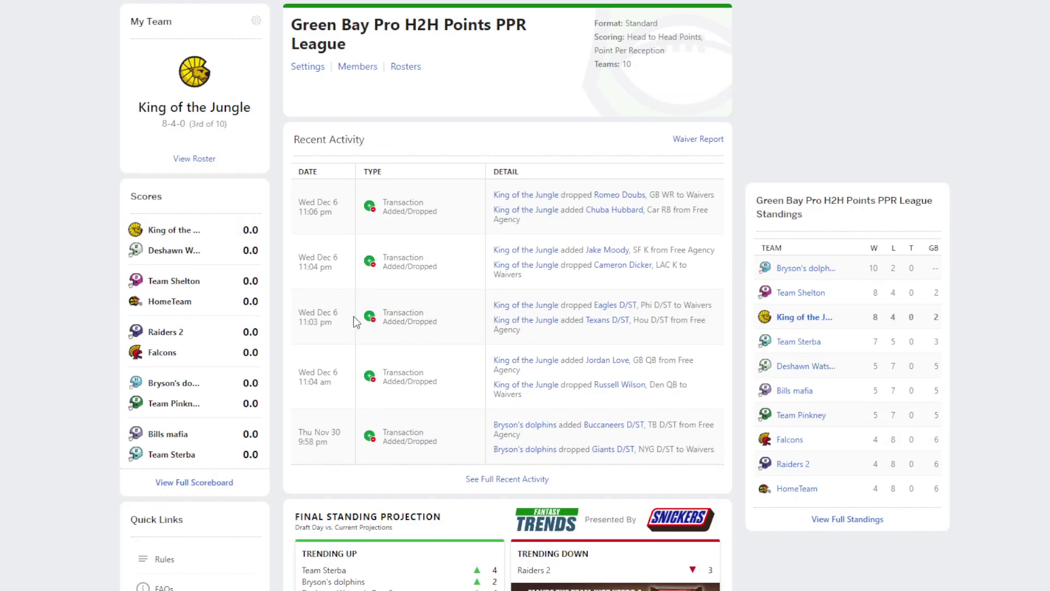
{"action": "key", "text": "alt+Left"}
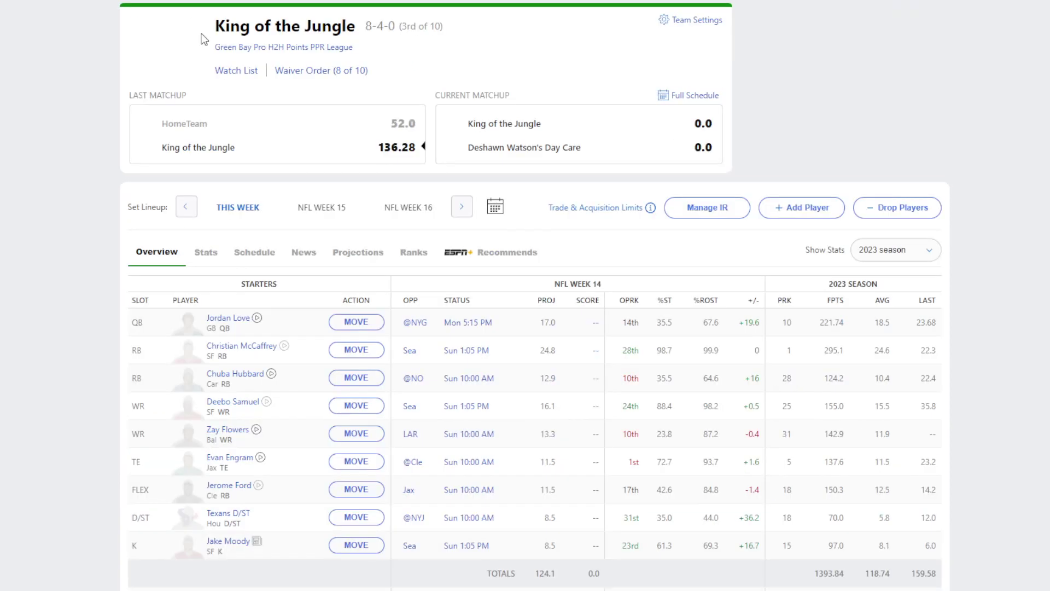
Look over the bench and review Gus Edwards' stats, Week 14 outlook and game log on his player card, and close it.
{"action": "scroll", "coordinate": [453, 291], "scroll_direction": "down", "scroll_amount": 4}
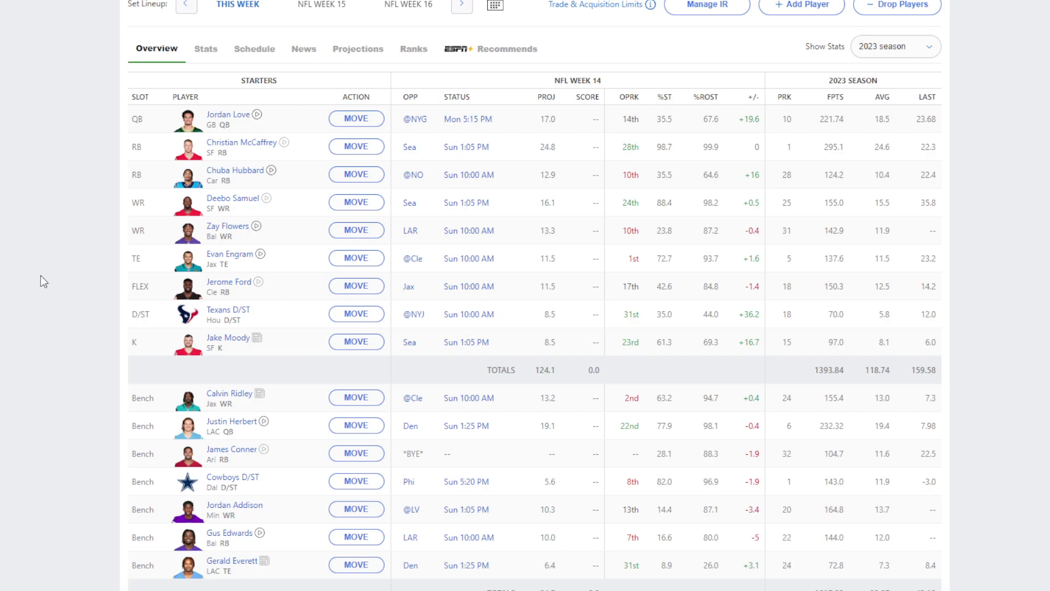
{"action": "scroll", "coordinate": [40, 276], "scroll_direction": "up", "scroll_amount": 2}
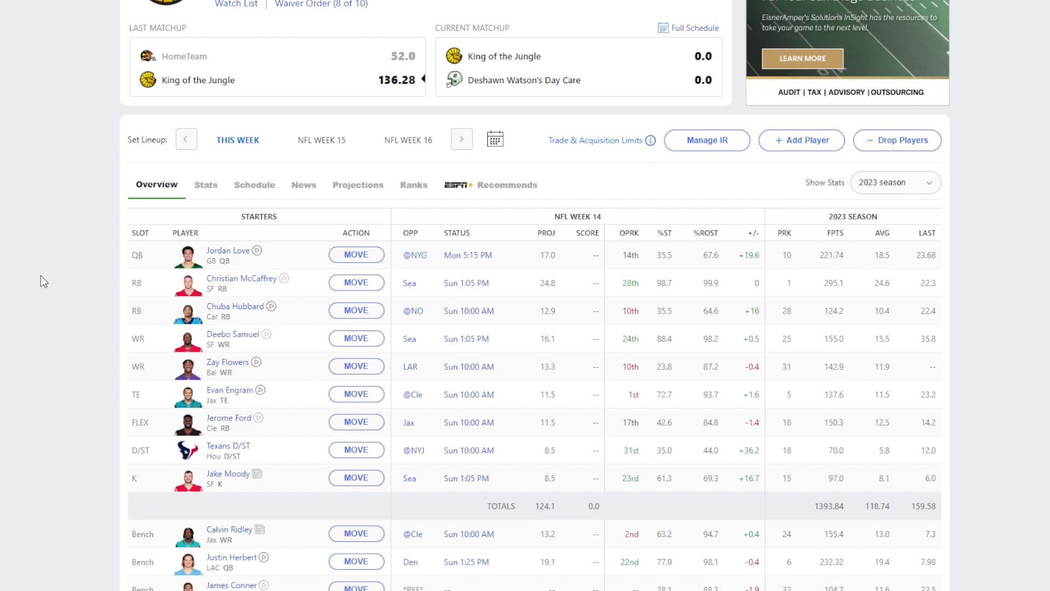
{"action": "scroll", "coordinate": [232, 445], "scroll_direction": "down", "scroll_amount": 3}
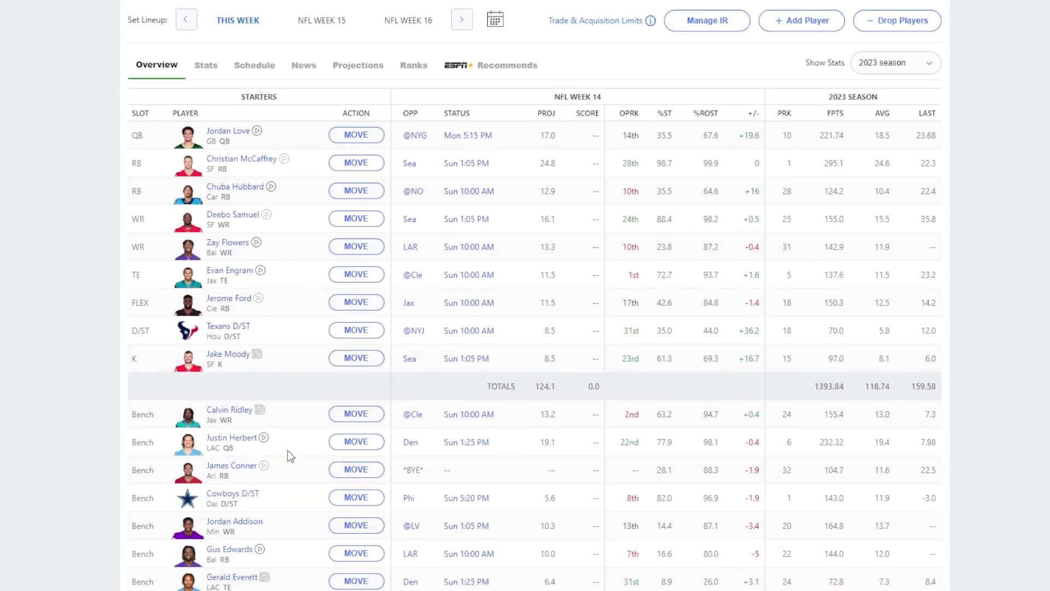
{"action": "left_click", "coordinate": [229, 464]}
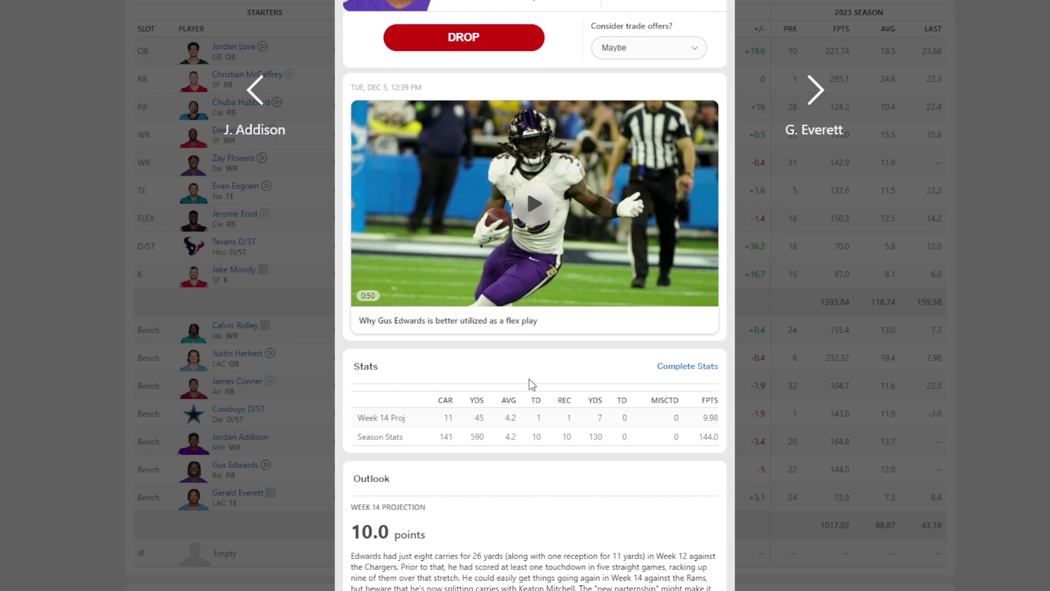
{"action": "scroll", "coordinate": [529, 386], "scroll_direction": "down", "scroll_amount": 6}
{"action": "scroll", "coordinate": [529, 381], "scroll_direction": "down", "scroll_amount": 4}
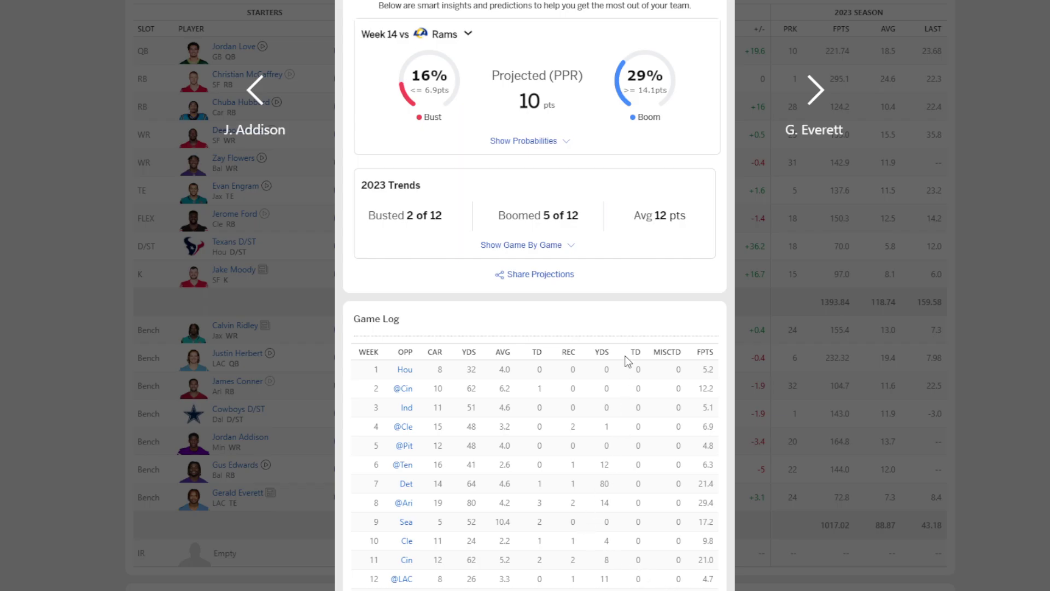
{"action": "scroll", "coordinate": [629, 364], "scroll_direction": "up", "scroll_amount": 7}
{"action": "key", "text": "Escape"}
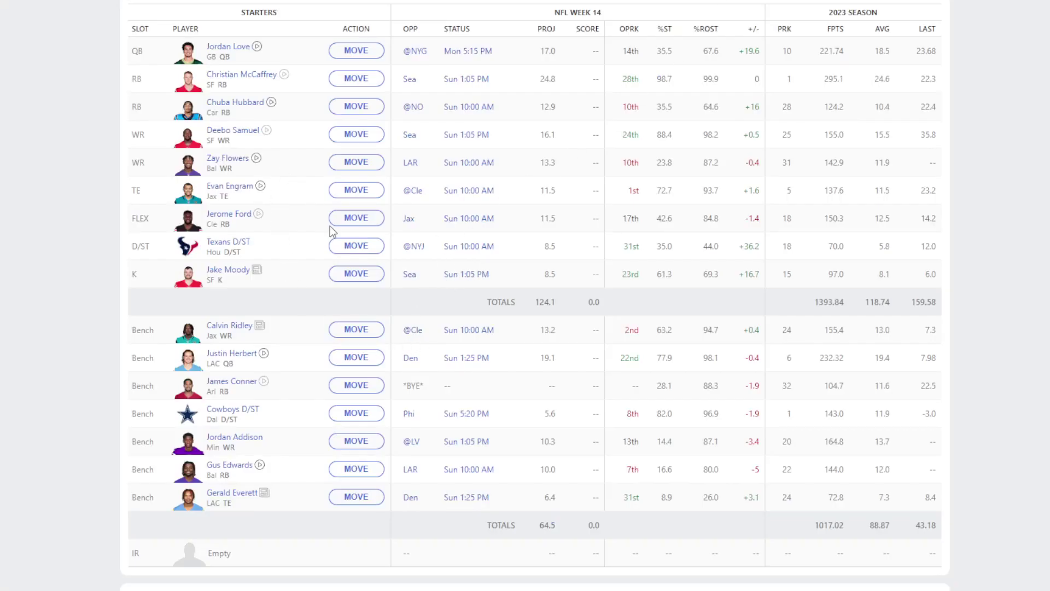
Switch to the Get Things Done team in the Pittsburgh Beginner league and look over its Week 14 starters and bench.
{"action": "scroll", "coordinate": [331, 229], "scroll_direction": "up", "scroll_amount": 4}
{"action": "scroll", "coordinate": [721, 55], "scroll_direction": "up", "scroll_amount": 2}
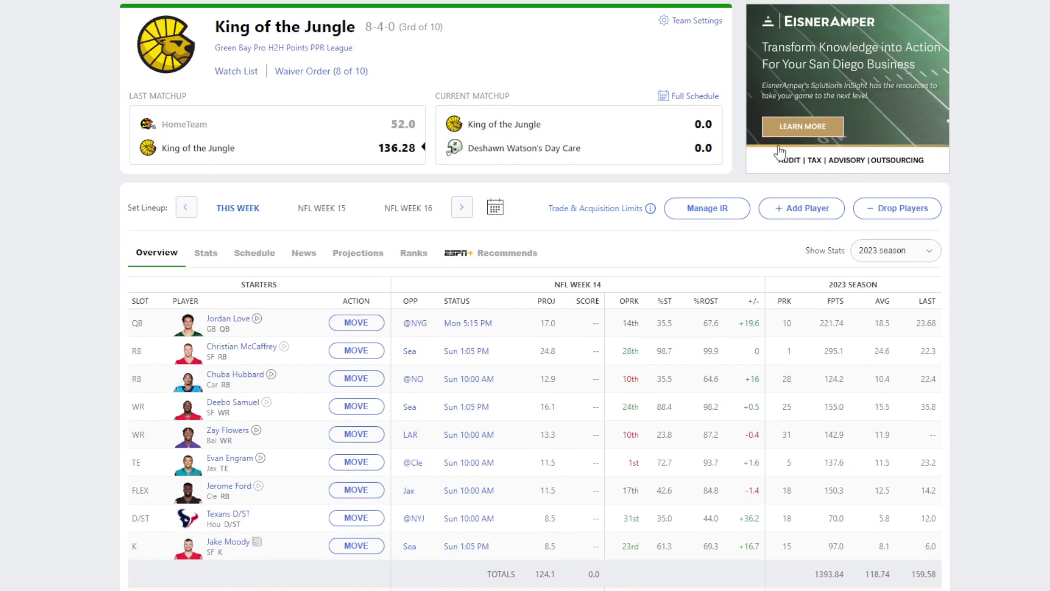
{"action": "mouse_move", "coordinate": [632, 44]}
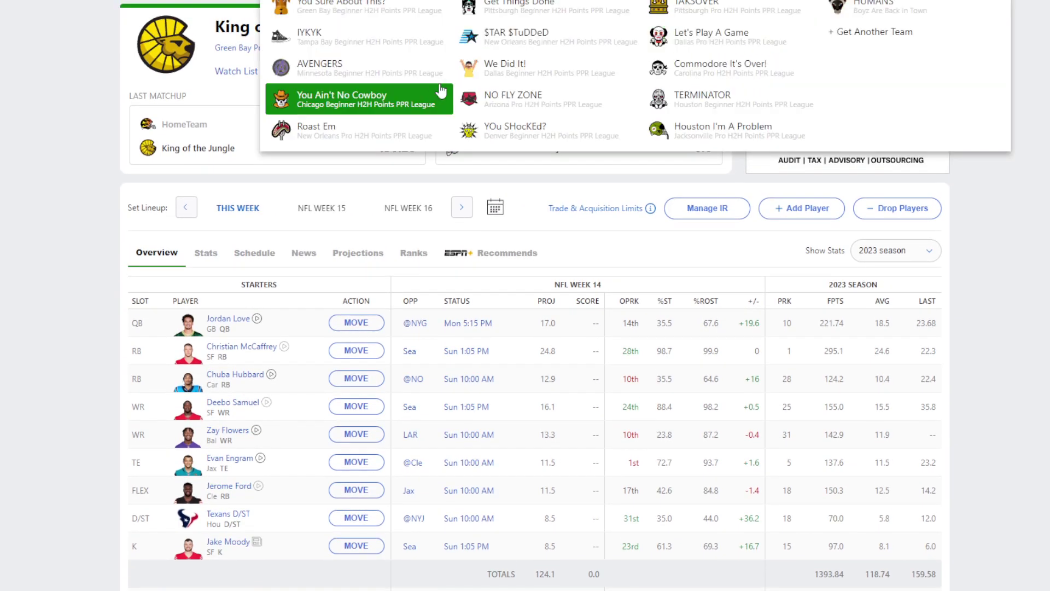
{"action": "left_click", "coordinate": [547, 10]}
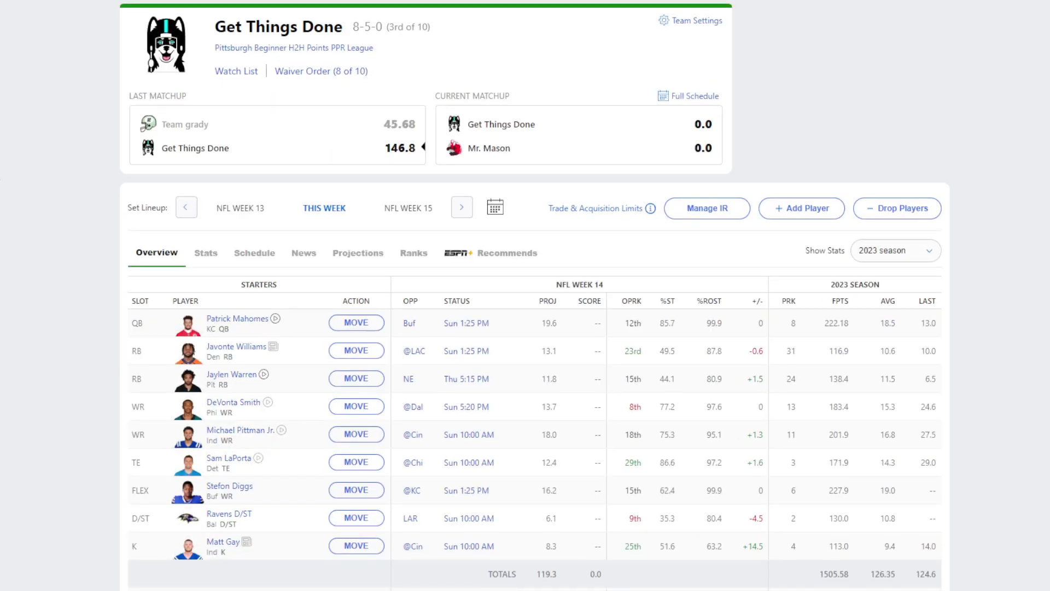
{"action": "scroll", "coordinate": [48, 145], "scroll_direction": "down", "scroll_amount": 4}
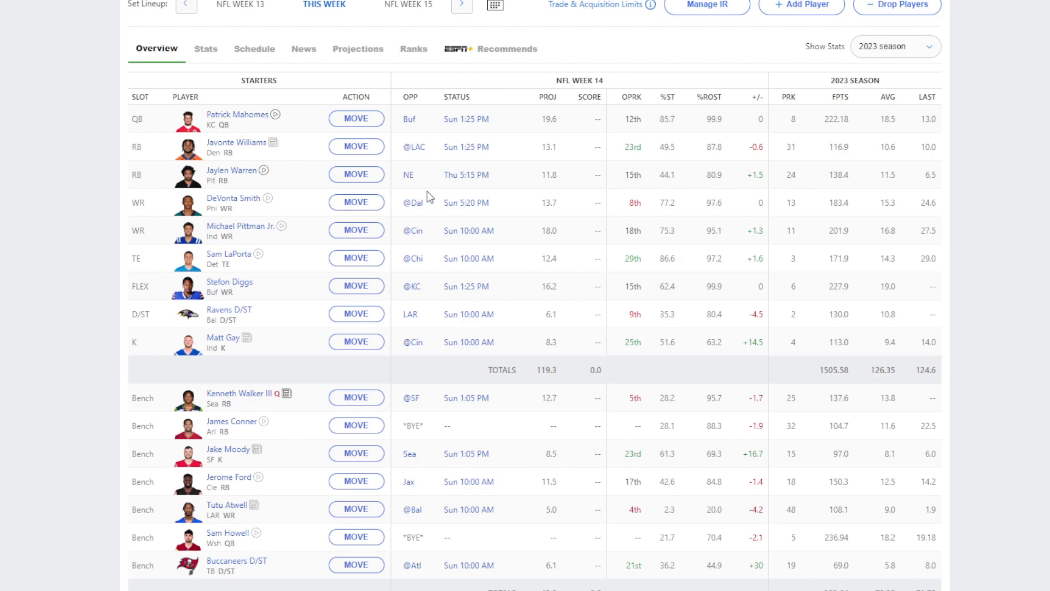
Review Jaylen Warren's Week 14 outlook, stats and game log on his player card, and close it.
{"action": "left_click_drag", "start_coordinate": [332, 182], "coordinate": [244, 173]}
{"action": "left_click", "coordinate": [244, 173]}
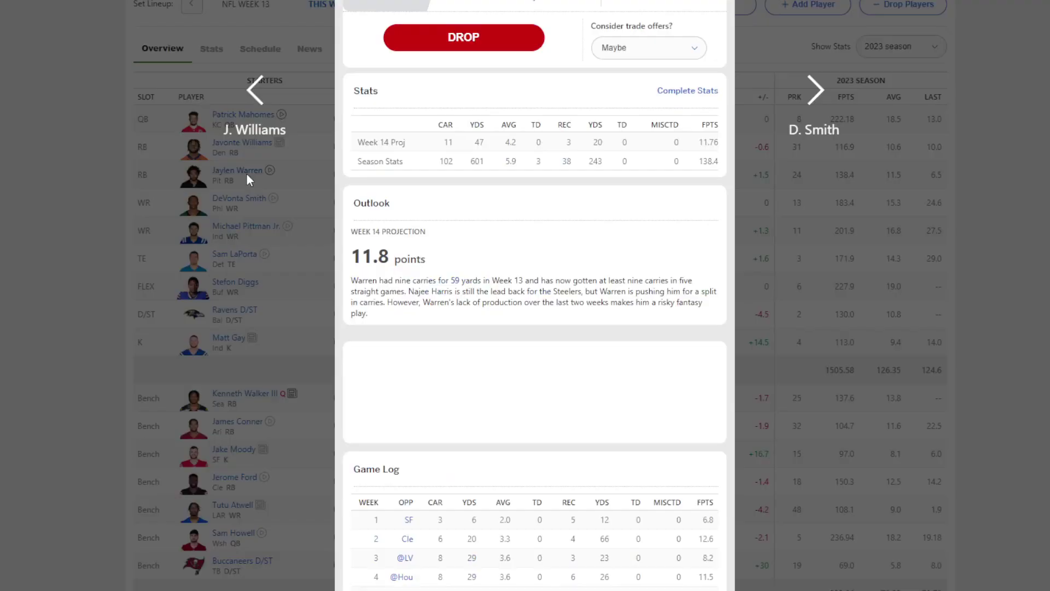
{"action": "scroll", "coordinate": [496, 410], "scroll_direction": "down", "scroll_amount": 10}
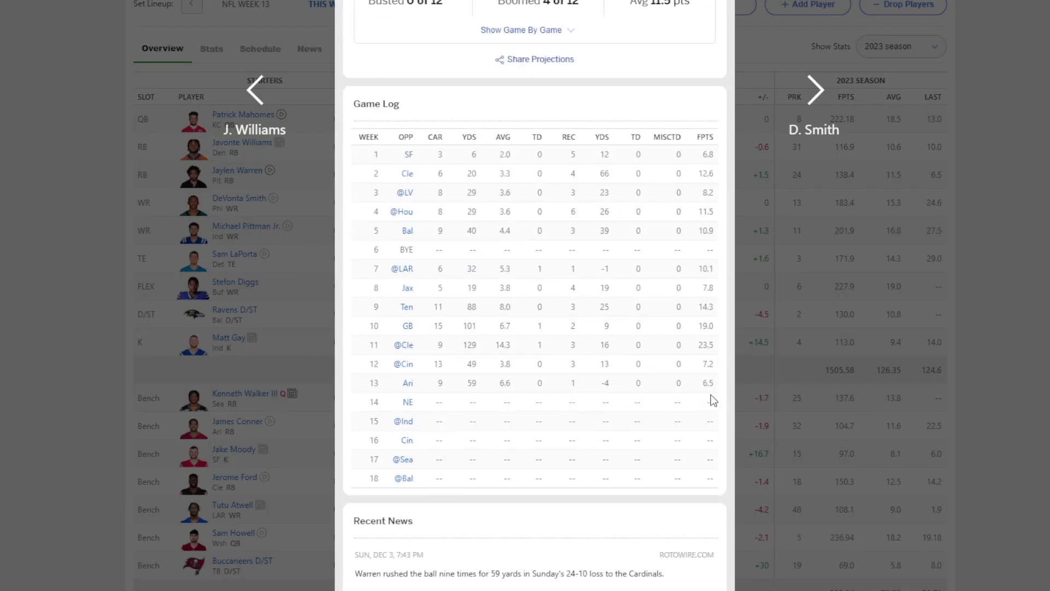
{"action": "left_click", "coordinate": [799, 365]}
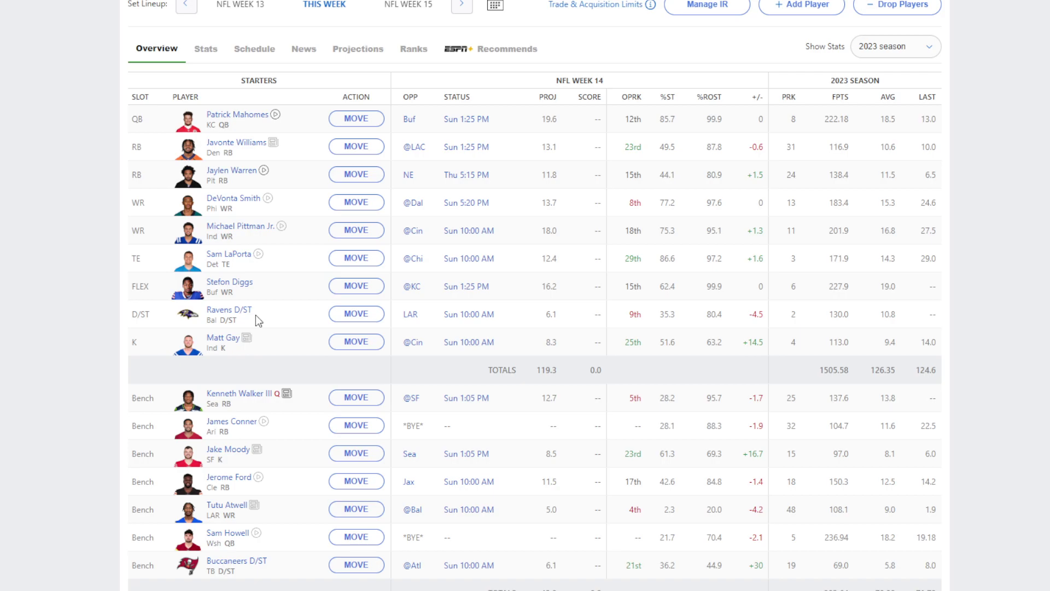
Review the Ravens D/ST's Week 14 outlook, trends and game log on its player card, and close it.
{"action": "left_click", "coordinate": [224, 310]}
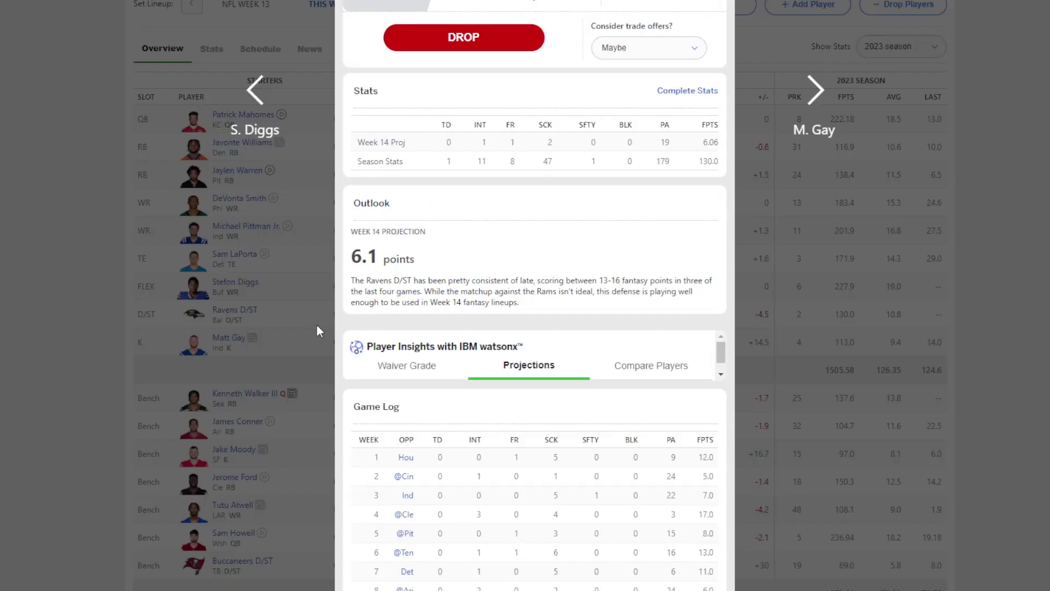
{"action": "scroll", "coordinate": [561, 447], "scroll_direction": "down", "scroll_amount": 8}
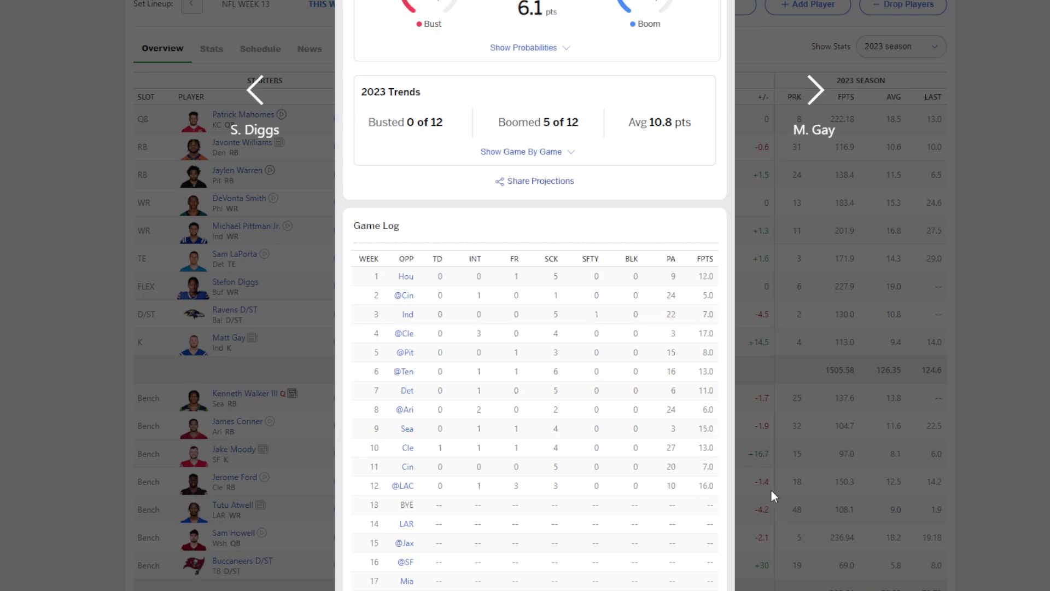
{"action": "left_click", "coordinate": [829, 494]}
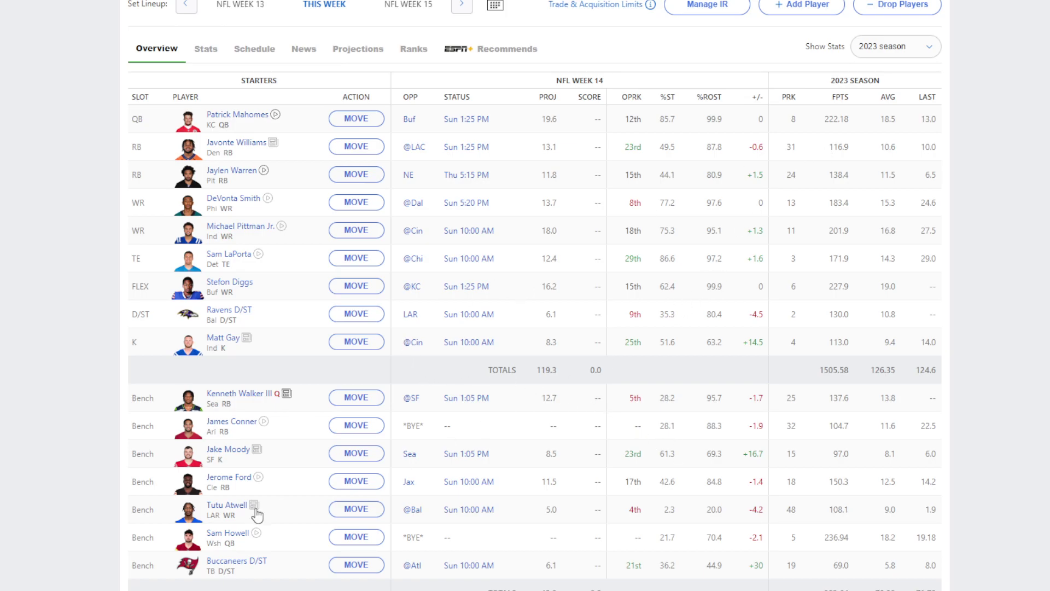
Check the available D/ST free agents in the Pittsburgh Beginner league and return to Get Things Done's roster.
{"action": "scroll", "coordinate": [457, 457], "scroll_direction": "up", "scroll_amount": 3}
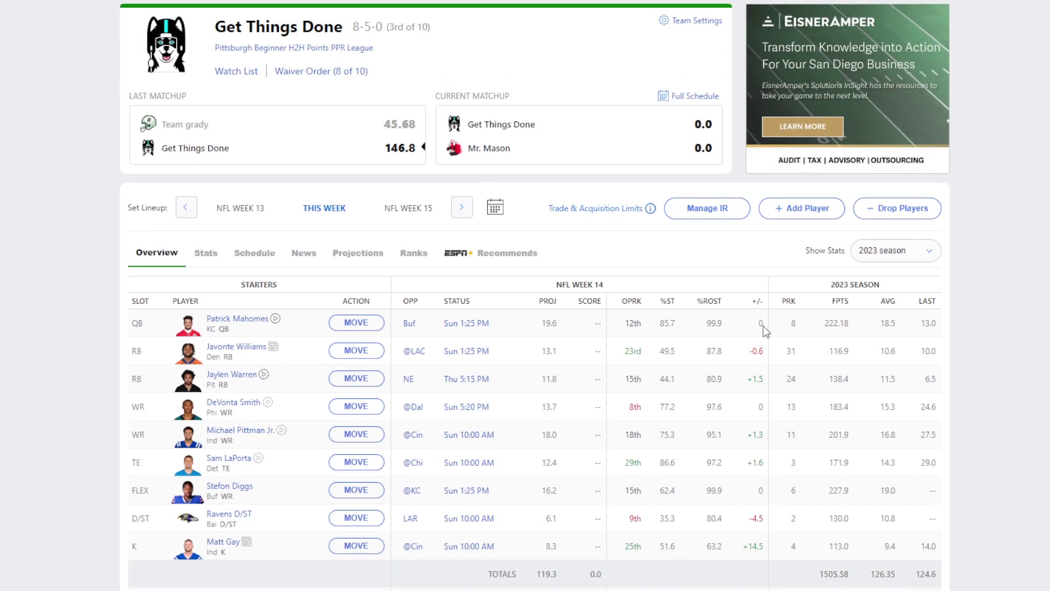
{"action": "left_click", "coordinate": [814, 213]}
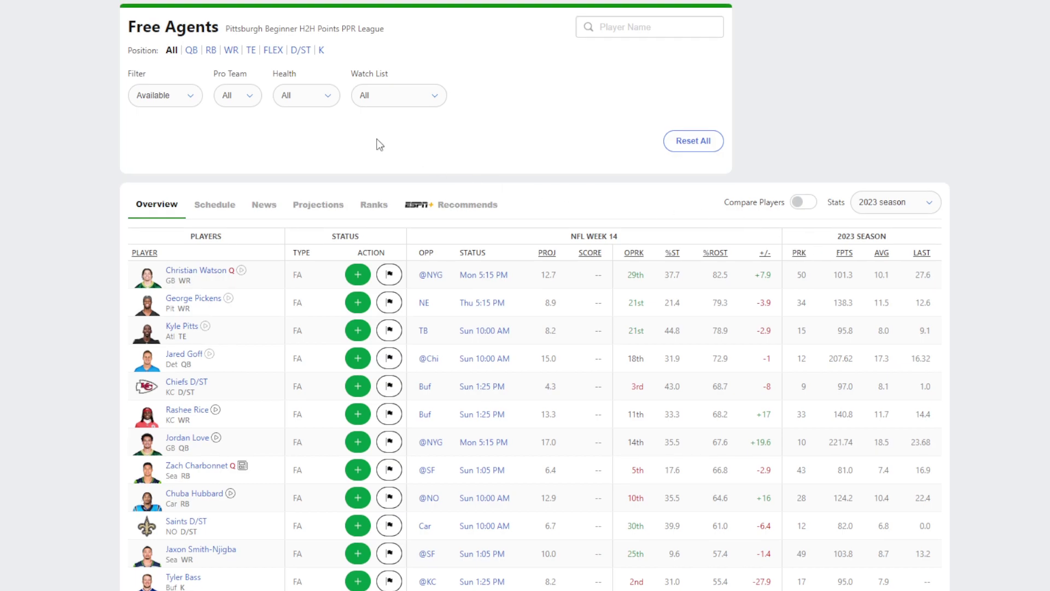
{"action": "left_click", "coordinate": [311, 53]}
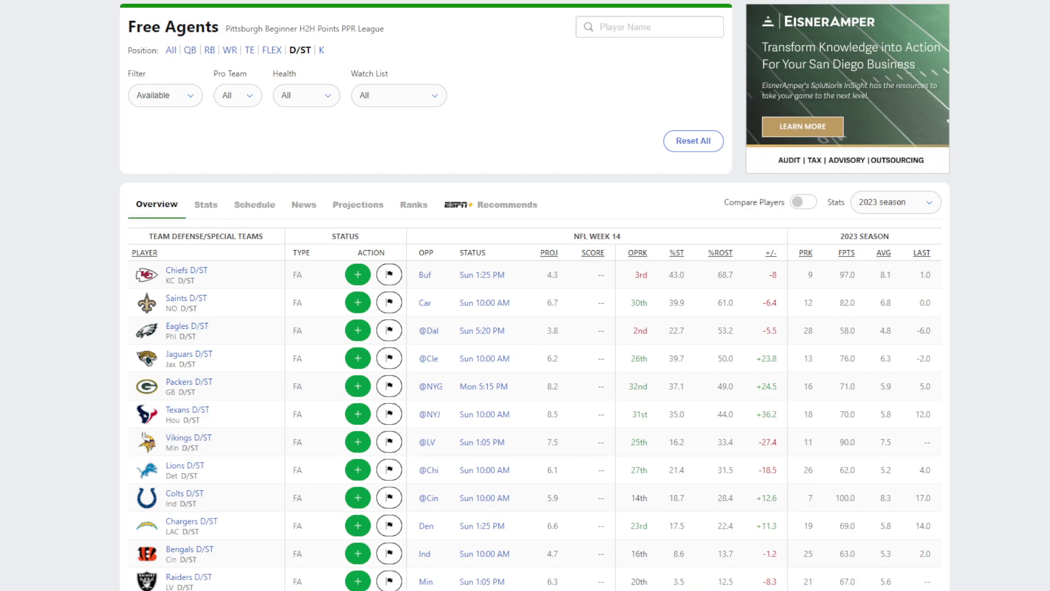
{"action": "scroll", "coordinate": [69, 181], "scroll_direction": "down", "scroll_amount": 5}
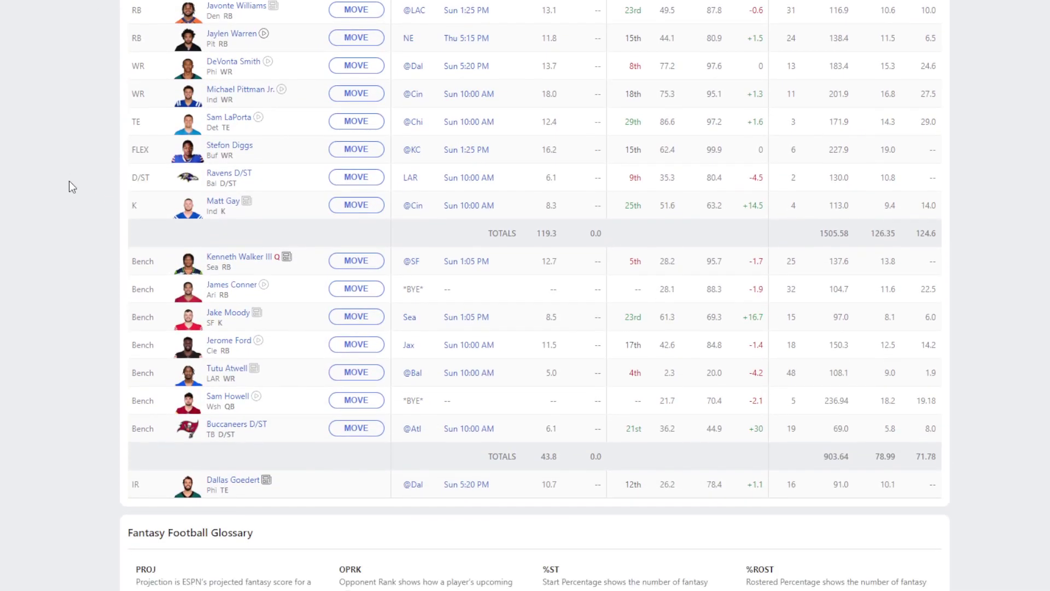
Recheck Get Things Done's starters, bench and IR, and examine the Week 14 box score against its current opponent.
{"action": "scroll", "coordinate": [99, 183], "scroll_direction": "up", "scroll_amount": 3}
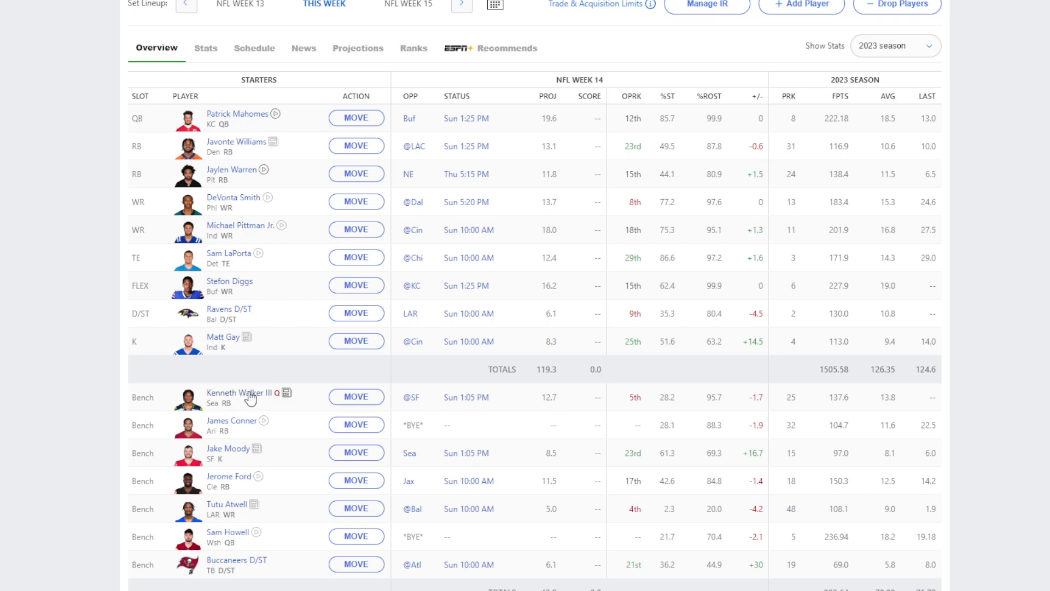
{"action": "scroll", "coordinate": [406, 489], "scroll_direction": "up", "scroll_amount": 4}
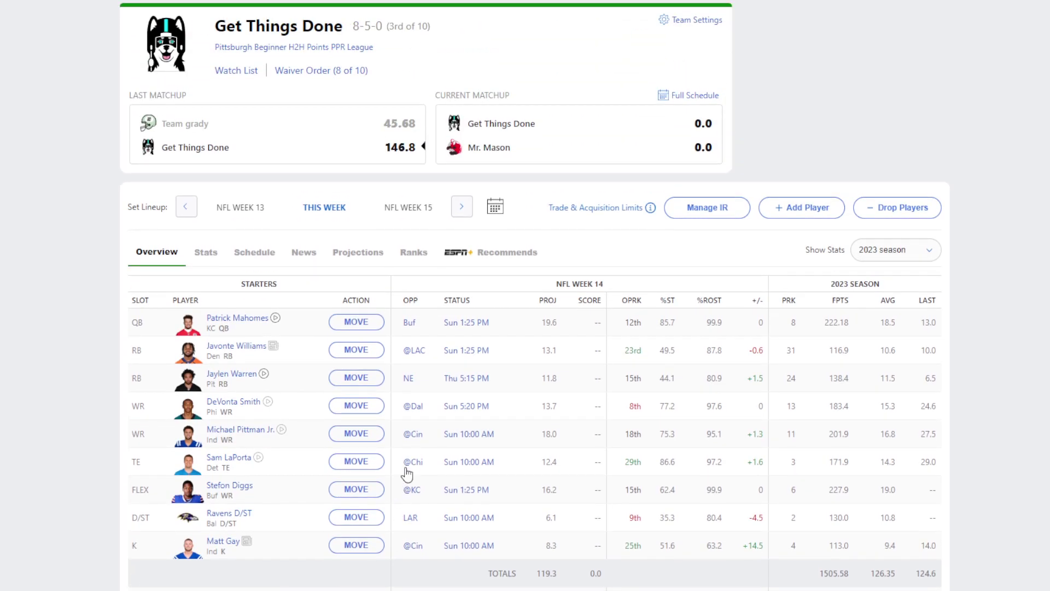
{"action": "scroll", "coordinate": [408, 470], "scroll_direction": "down", "scroll_amount": 7}
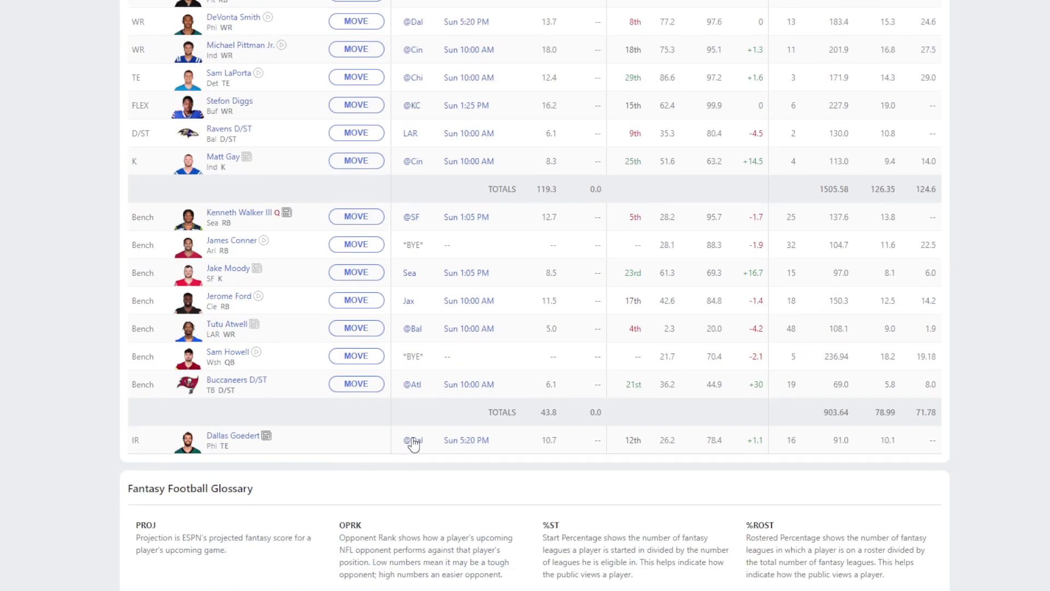
{"action": "scroll", "coordinate": [405, 438], "scroll_direction": "up", "scroll_amount": 4}
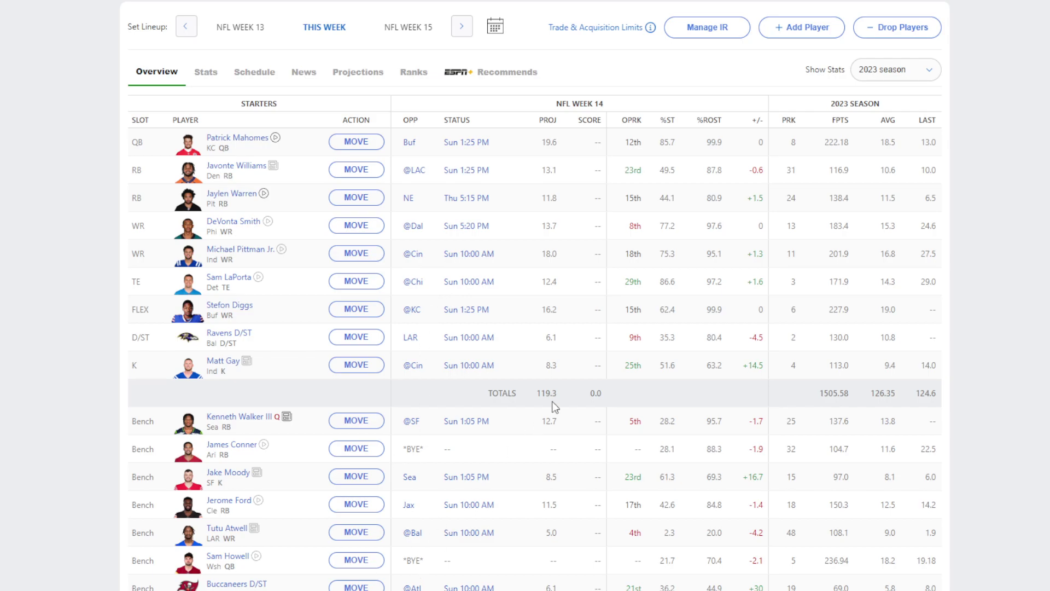
{"action": "scroll", "coordinate": [564, 360], "scroll_direction": "up", "scroll_amount": 3}
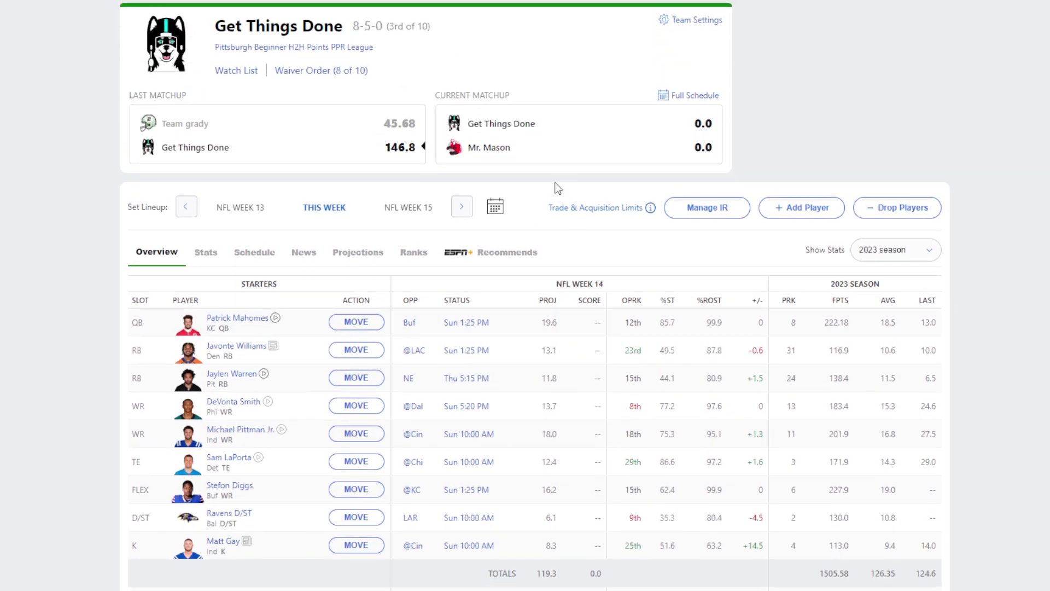
{"action": "left_click", "coordinate": [572, 137]}
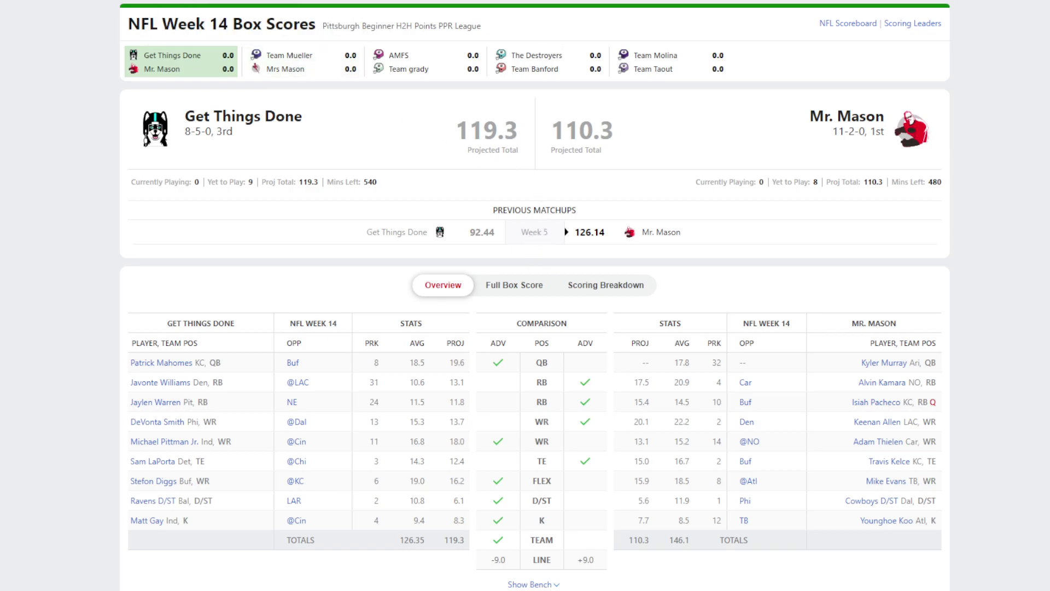
Switch to the $TAR $TuDDeD team in the New Orleans Beginner league and look over its Week 14 starters and bench.
{"action": "mouse_move", "coordinate": [728, 3]}
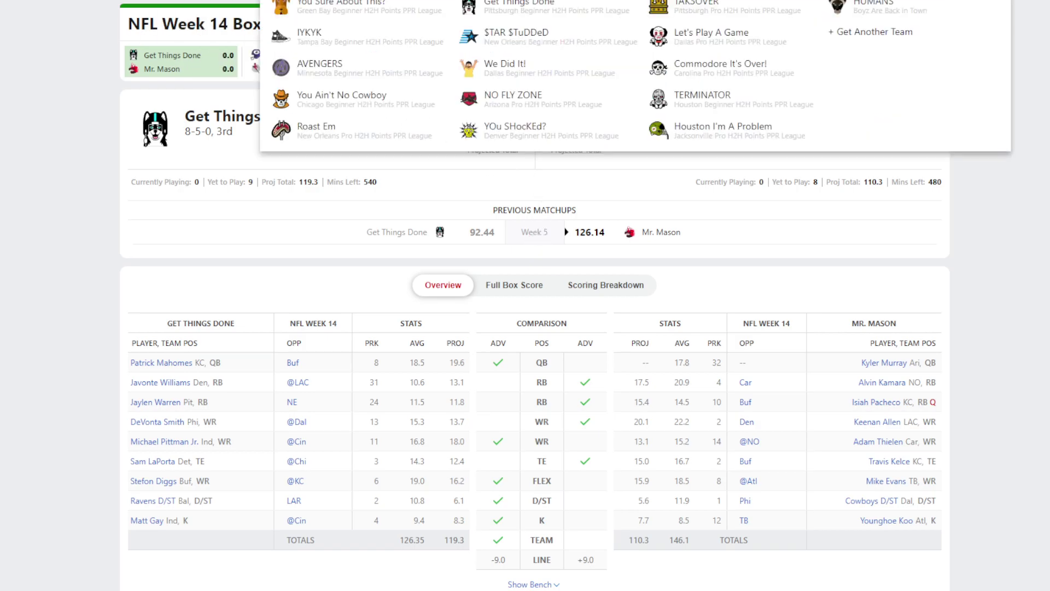
{"action": "left_click", "coordinate": [567, 52]}
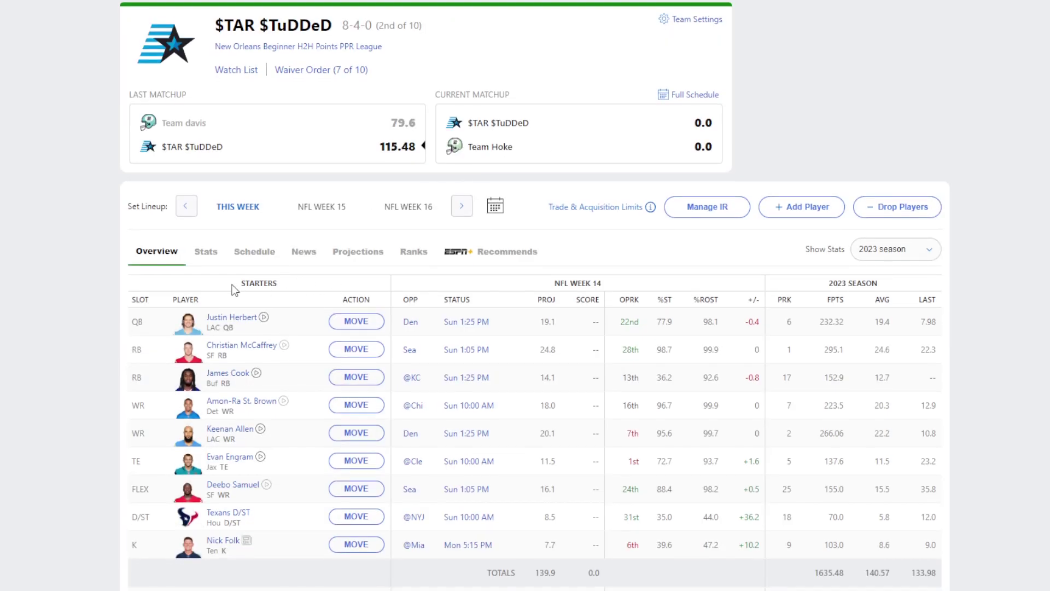
{"action": "scroll", "coordinate": [235, 290], "scroll_direction": "down", "scroll_amount": 3}
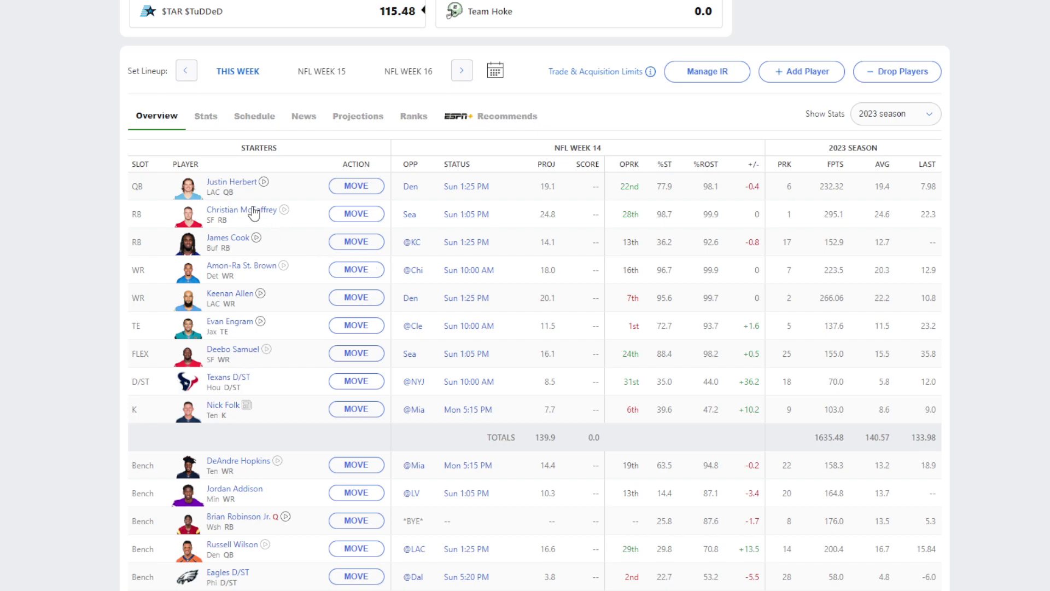
{"action": "scroll", "coordinate": [227, 235], "scroll_direction": "up", "scroll_amount": 2}
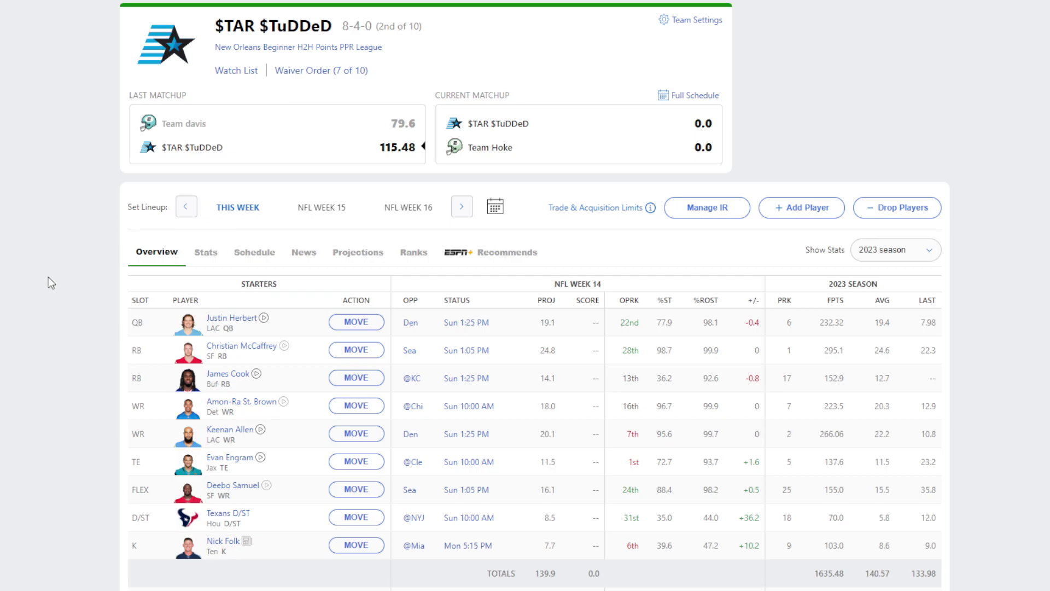
{"action": "scroll", "coordinate": [48, 276], "scroll_direction": "down", "scroll_amount": 2}
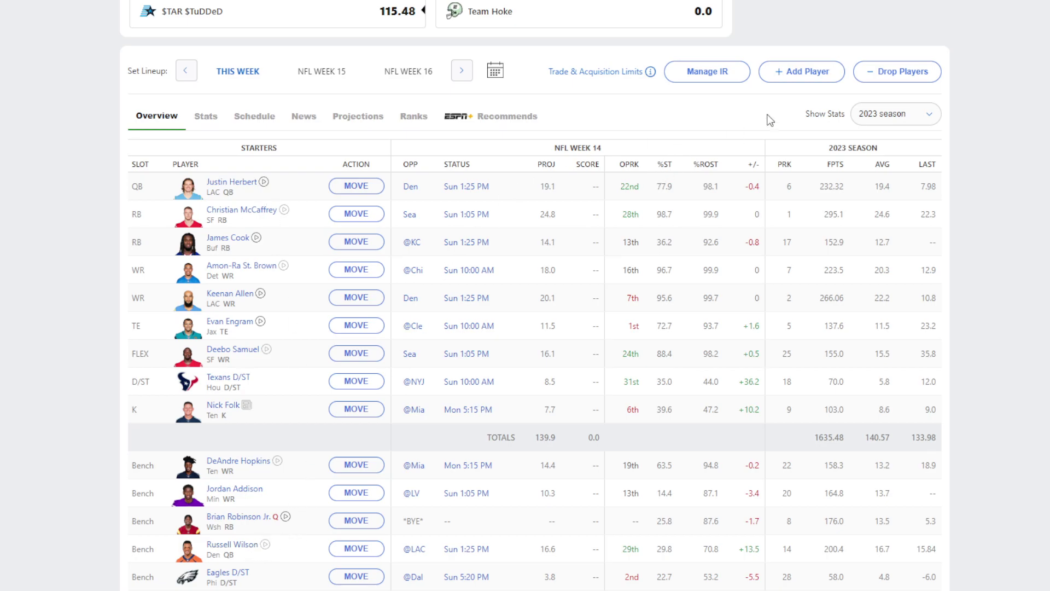
Browse the New Orleans Beginner league's free agents across all positions and list the available quarterbacks.
{"action": "left_click", "coordinate": [803, 72]}
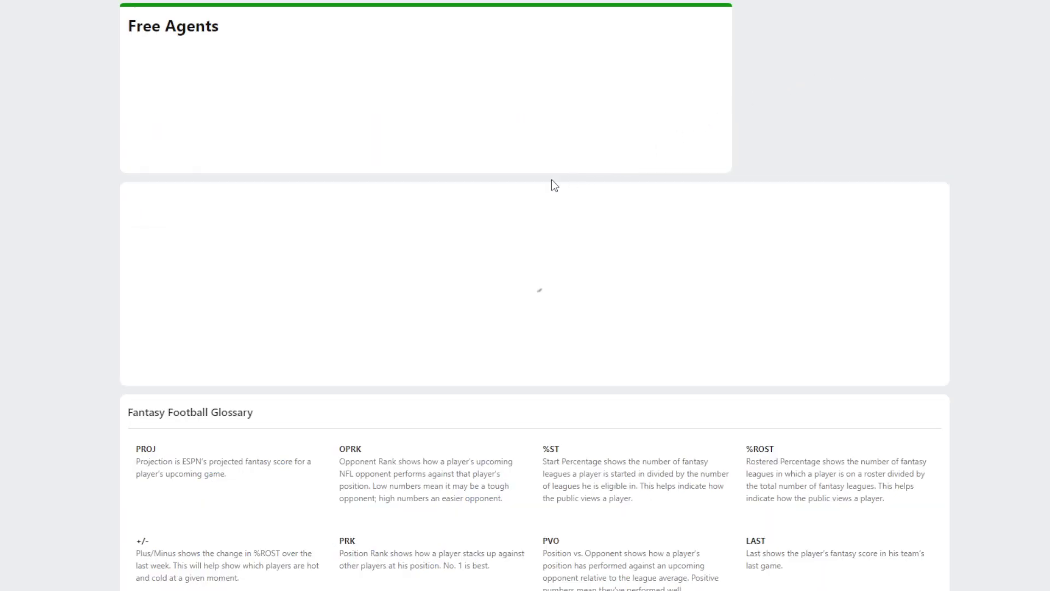
{"action": "left_click", "coordinate": [192, 50]}
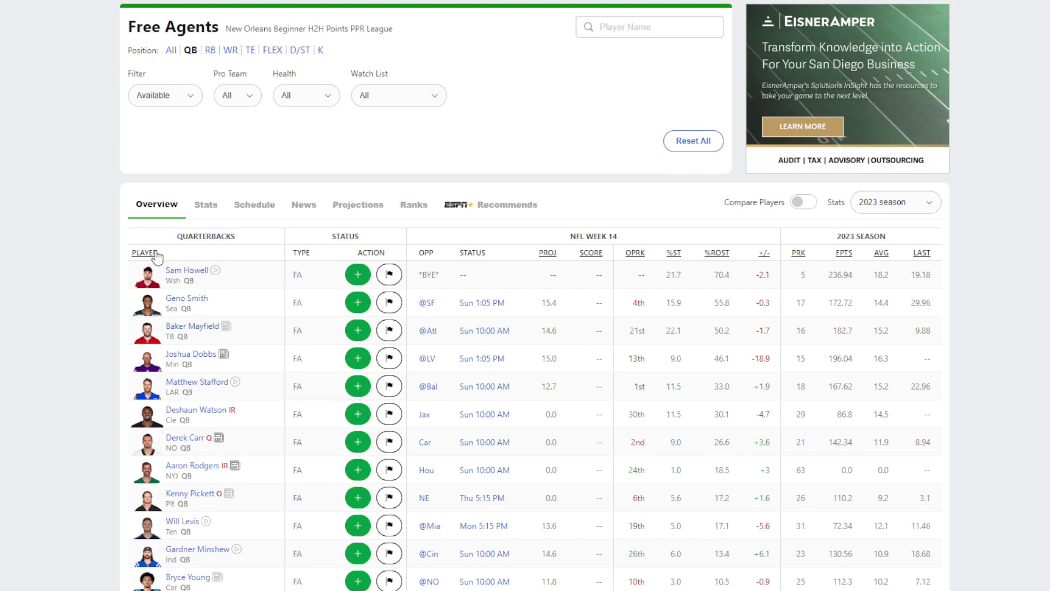
{"action": "left_click", "coordinate": [171, 51]}
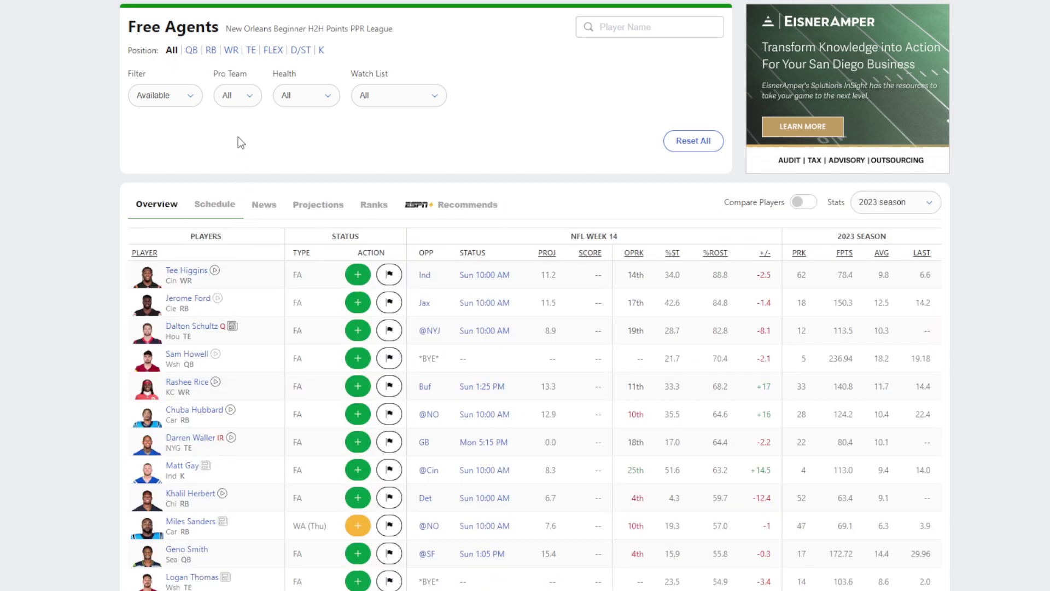
{"action": "left_click", "coordinate": [196, 53]}
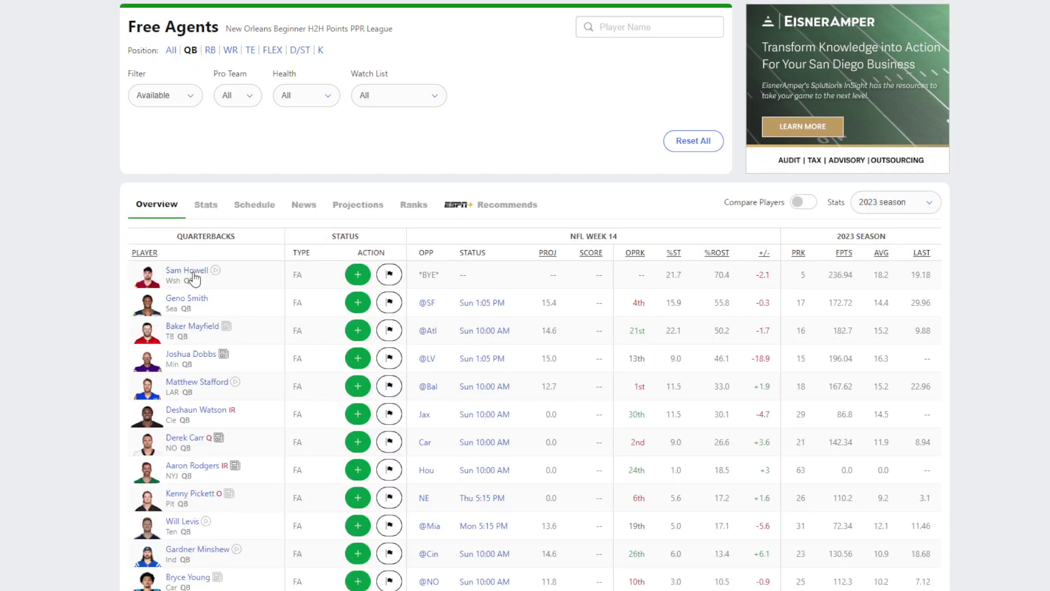
Review free agent Sam Howell's waiver grade and game log, close his card and return to $TAR $TuDDeD's roster.
{"action": "left_click", "coordinate": [193, 298]}
{"action": "scroll", "coordinate": [533, 386], "scroll_direction": "down", "scroll_amount": 2}
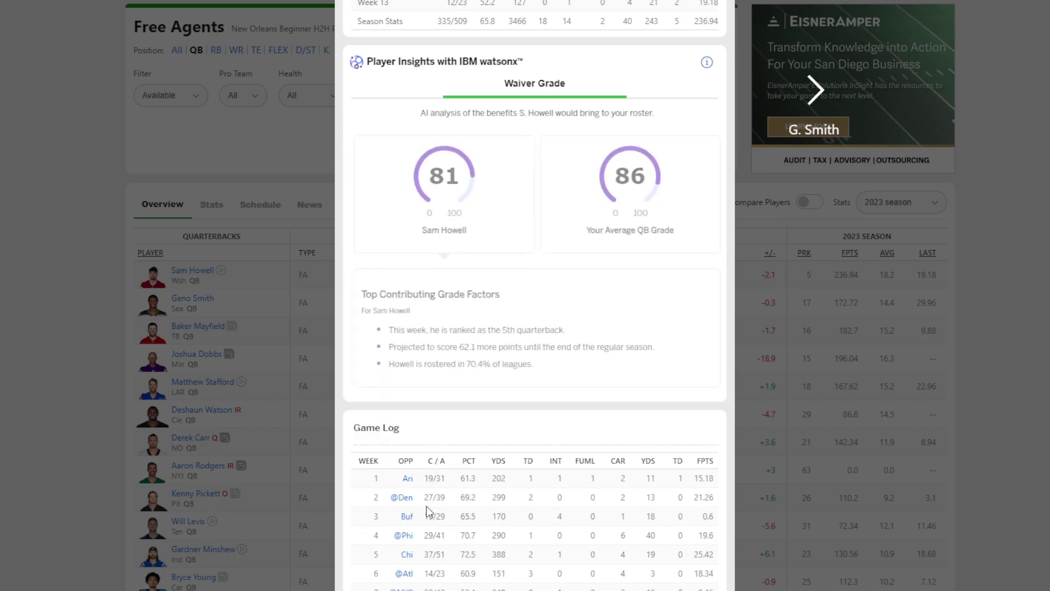
{"action": "scroll", "coordinate": [438, 526], "scroll_direction": "down", "scroll_amount": 5}
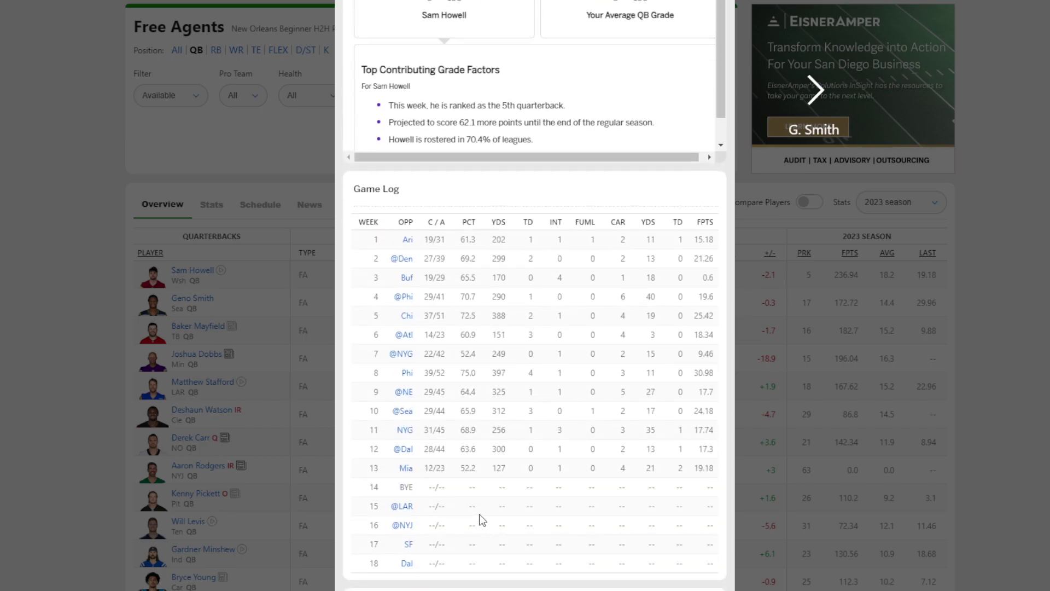
{"action": "left_click", "coordinate": [35, 356]}
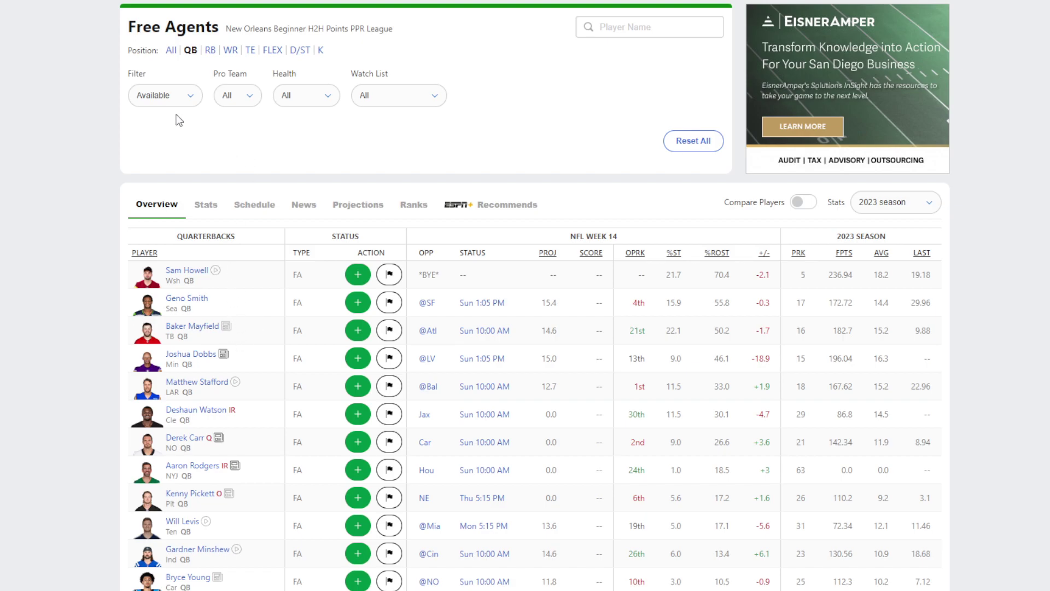
{"action": "left_click", "coordinate": [174, 50]}
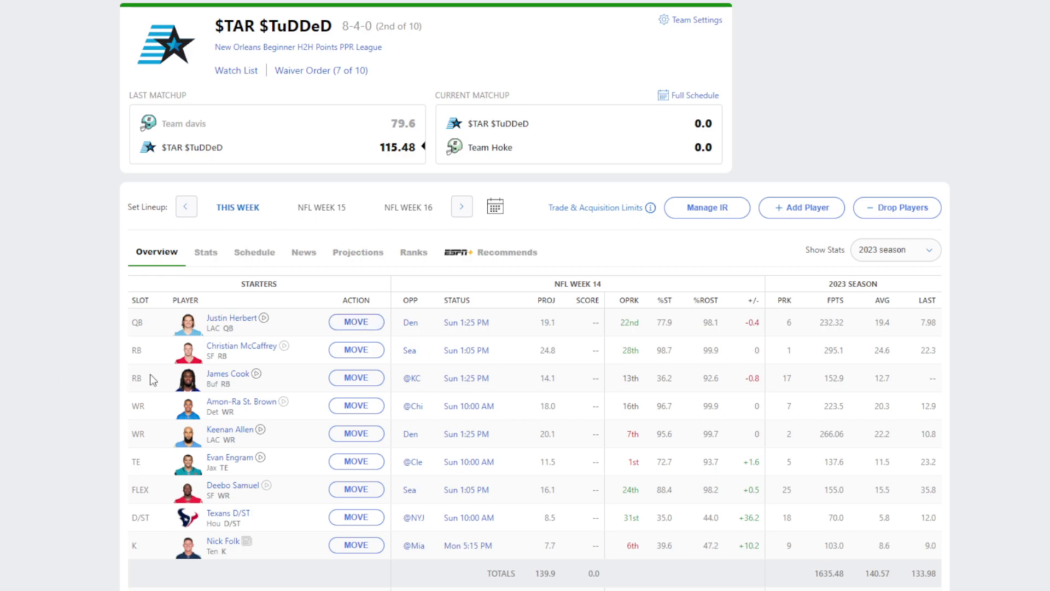
Look over $TAR $TuDDeD's lineup and review Keenan Allen's 2023 trends and game log on his player card, and close it.
{"action": "scroll", "coordinate": [81, 427], "scroll_direction": "down", "scroll_amount": 1}
{"action": "scroll", "coordinate": [84, 426], "scroll_direction": "down", "scroll_amount": 2}
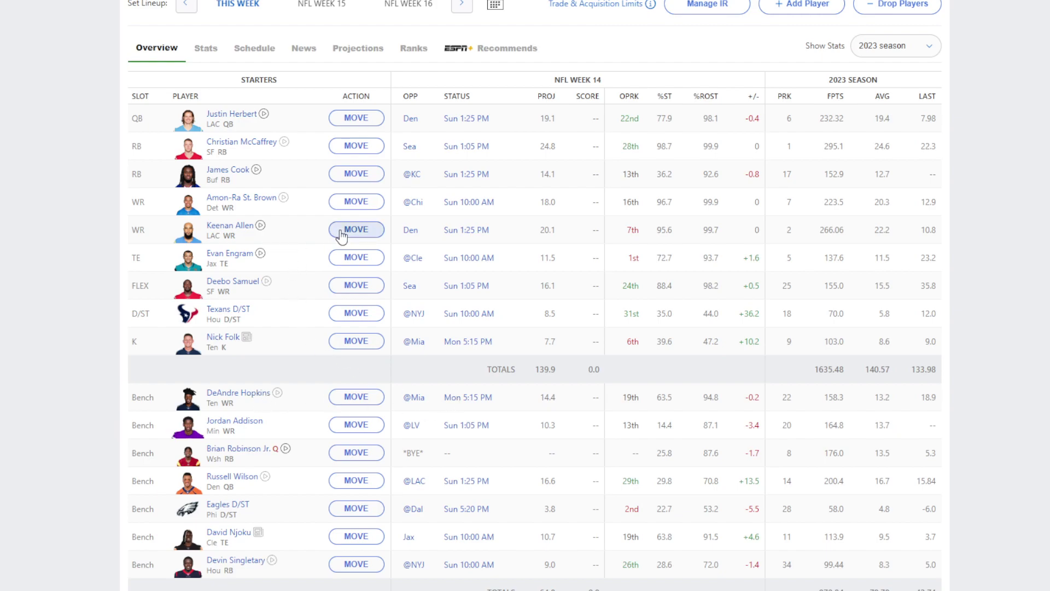
{"action": "left_click", "coordinate": [230, 232]}
{"action": "scroll", "coordinate": [454, 445], "scroll_direction": "down", "scroll_amount": 10}
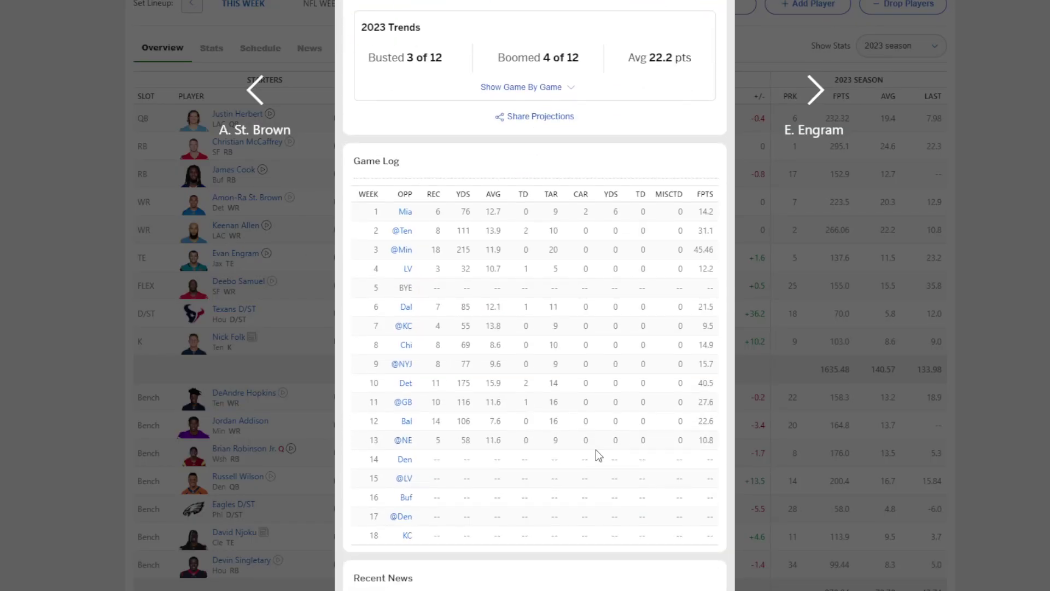
{"action": "left_click", "coordinate": [825, 429]}
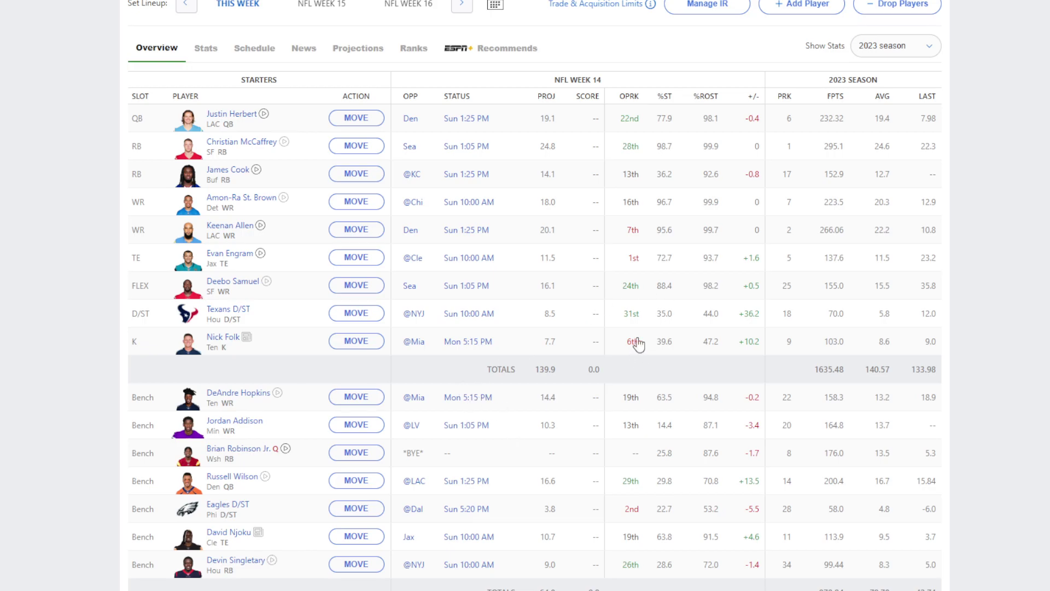
Switch to the We Did It! team in the Dallas Beginner league and look over its Week 14 starters and bench.
{"action": "scroll", "coordinate": [662, 252], "scroll_direction": "up", "scroll_amount": 4}
{"action": "mouse_move", "coordinate": [849, 4]}
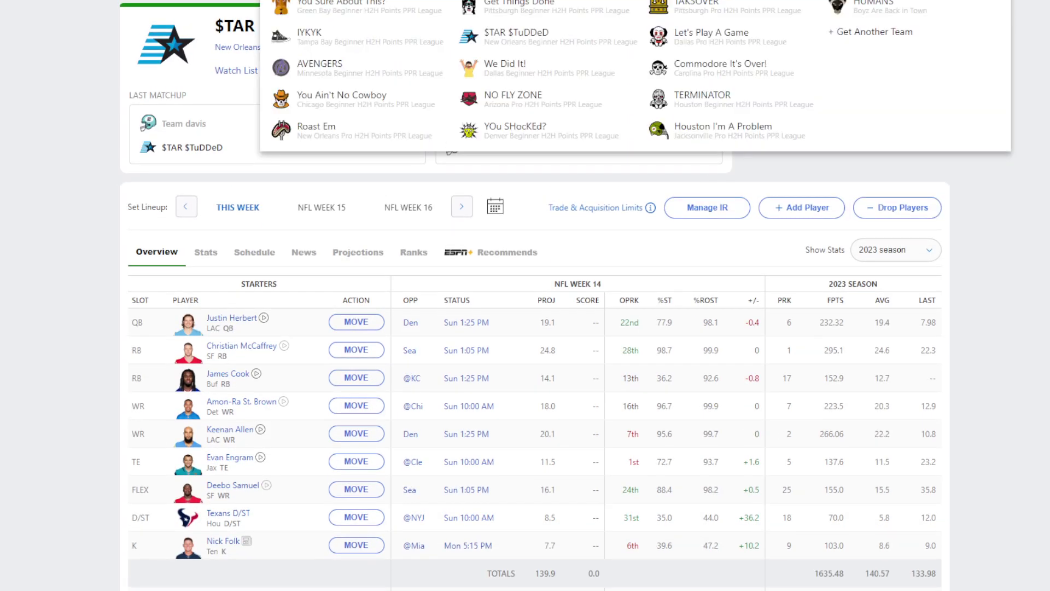
{"action": "left_click", "coordinate": [547, 70]}
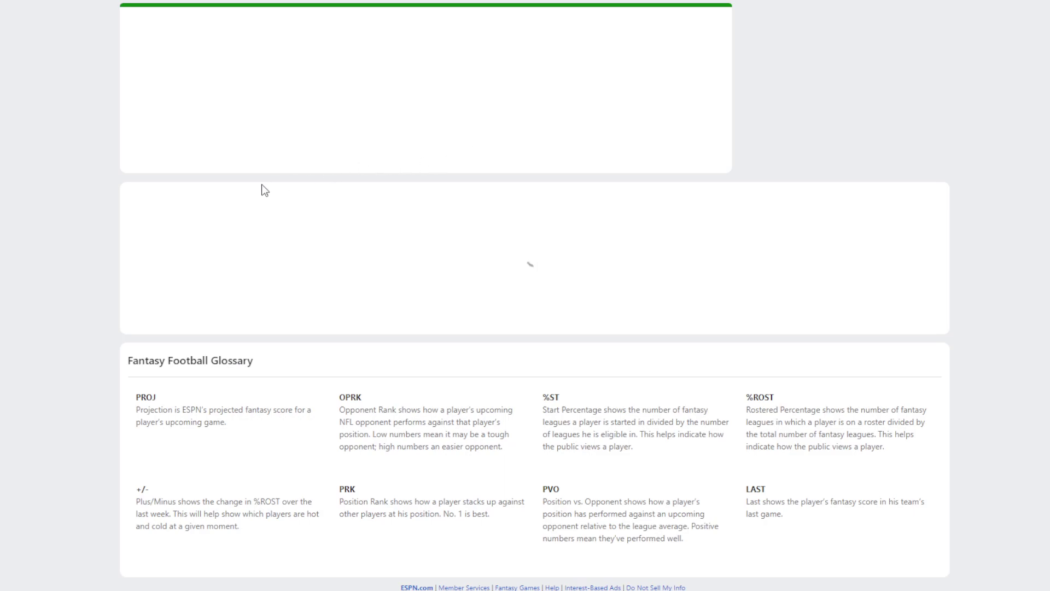
{"action": "scroll", "coordinate": [12, 212], "scroll_direction": "down", "scroll_amount": 3}
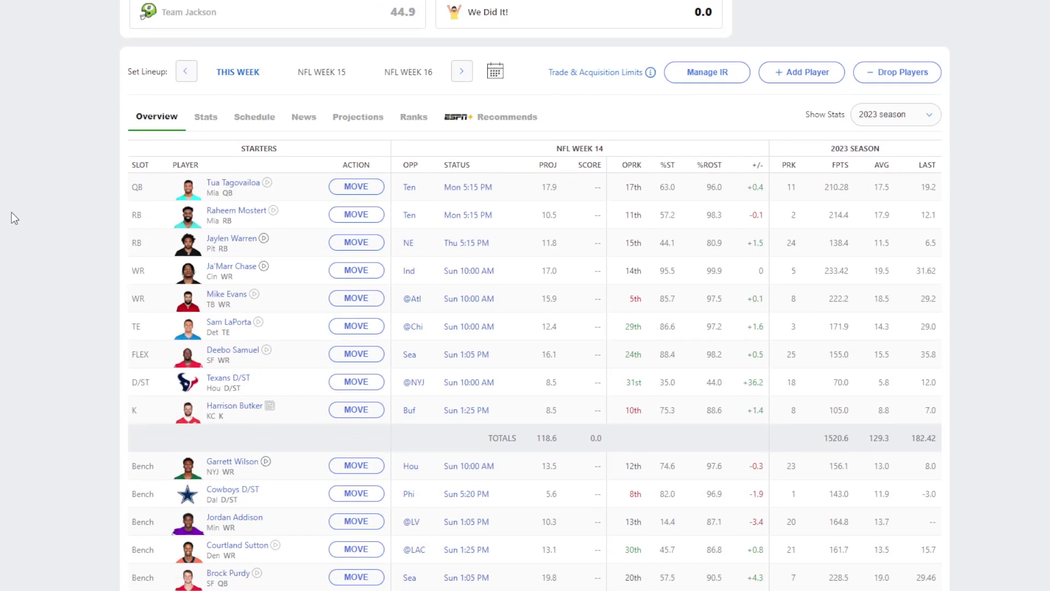
Return to $TAR $TuDDeD and check its Week 14 matchup box score, the New Orleans Beginner league page and the full standings.
{"action": "scroll", "coordinate": [11, 212], "scroll_direction": "up", "scroll_amount": 3}
{"action": "scroll", "coordinate": [11, 212], "scroll_direction": "down", "scroll_amount": 2}
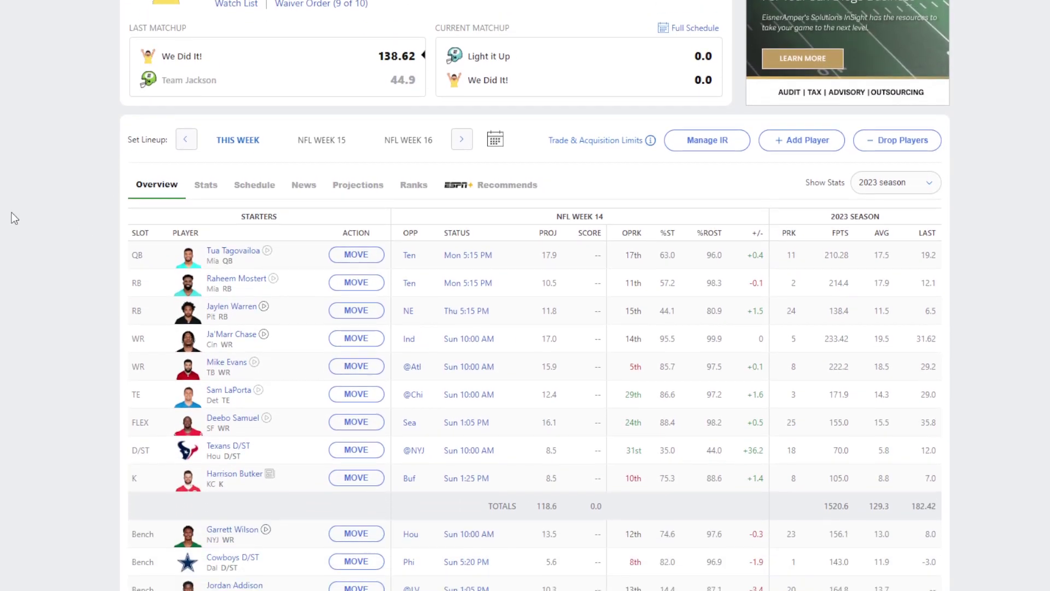
{"action": "scroll", "coordinate": [12, 218], "scroll_direction": "up", "scroll_amount": 1}
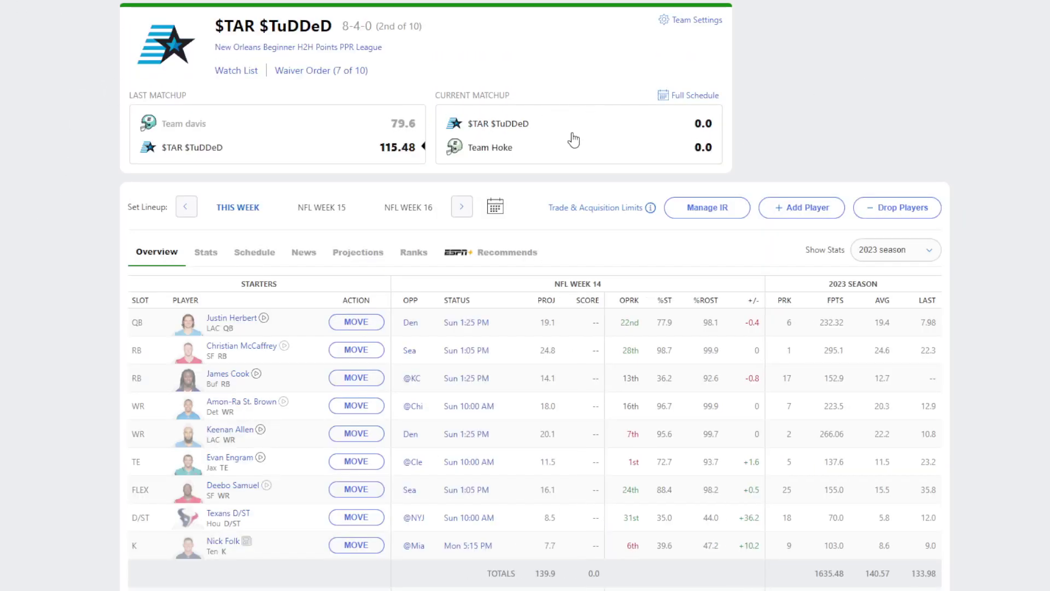
{"action": "left_click", "coordinate": [569, 136]}
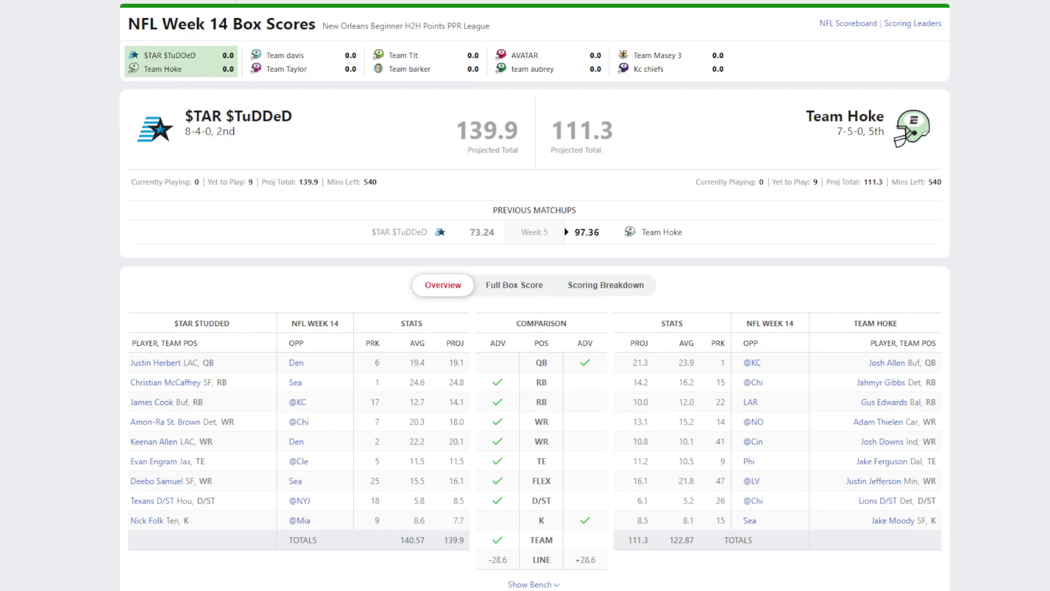
{"action": "left_click", "coordinate": [219, 0]}
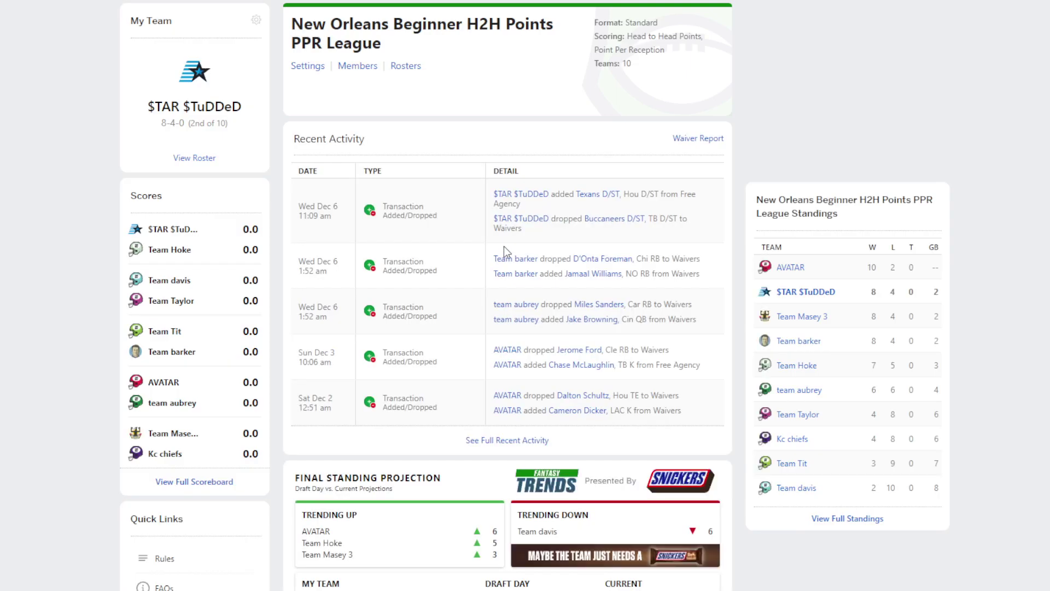
{"action": "left_click", "coordinate": [847, 518]}
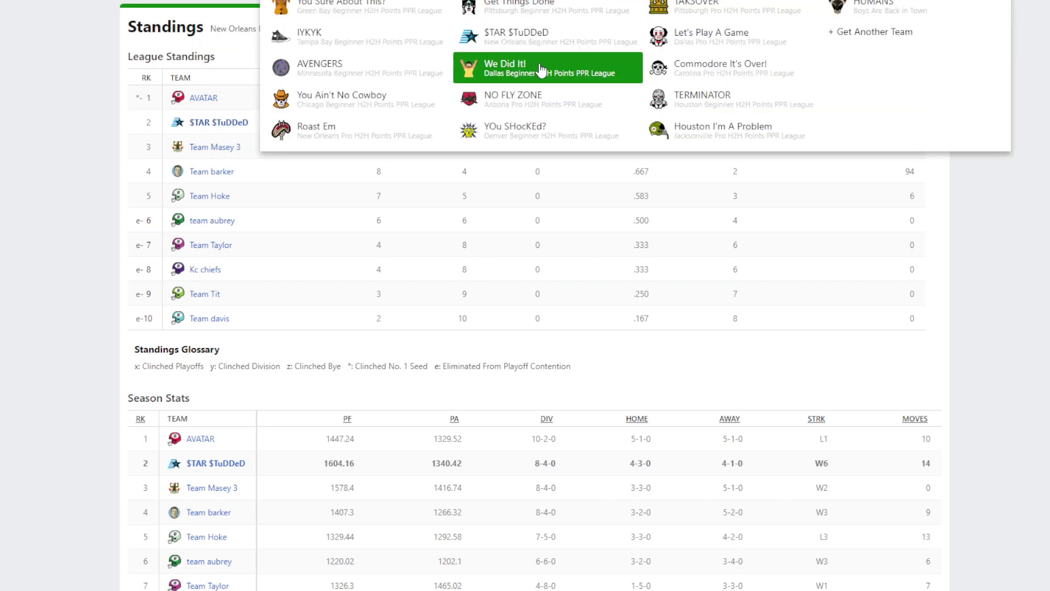
Go back to the We Did It! team and review its Week 14 opponents and projections for starters and bench.
{"action": "left_click", "coordinate": [541, 73]}
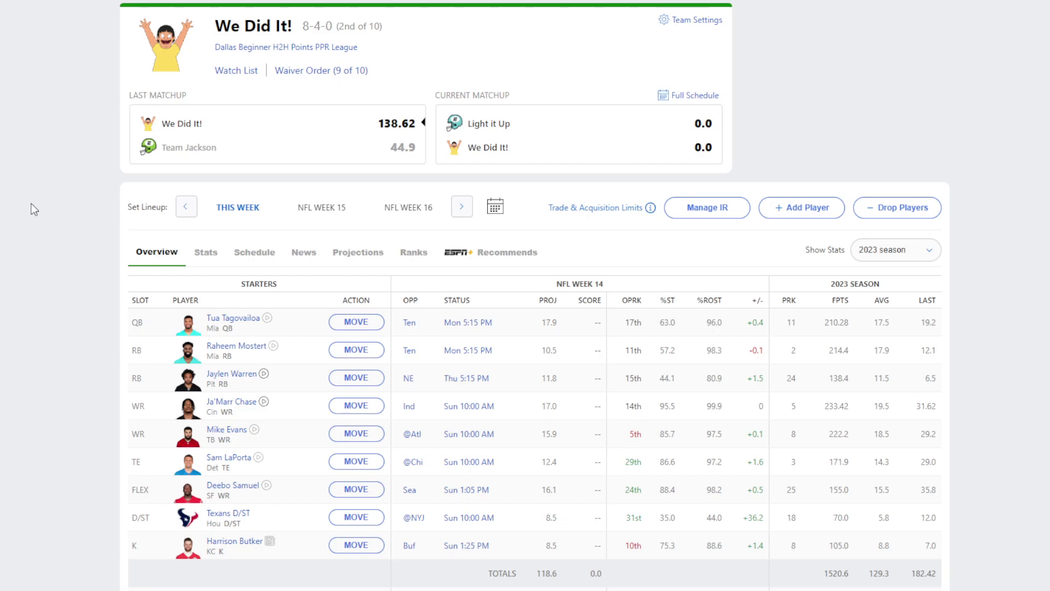
{"action": "scroll", "coordinate": [31, 208], "scroll_direction": "down", "scroll_amount": 4}
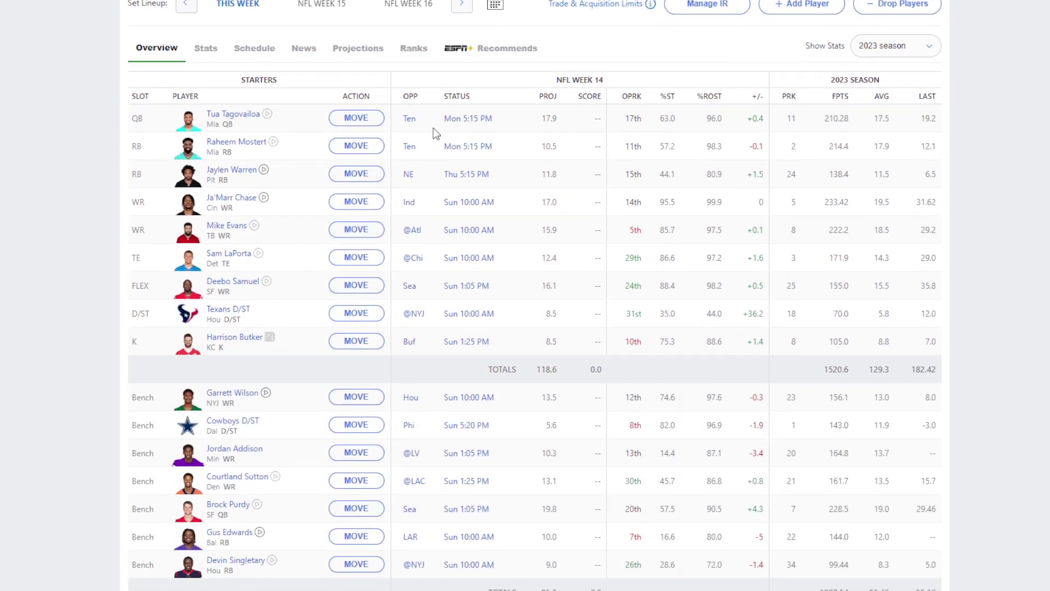
{"action": "scroll", "coordinate": [334, 386], "scroll_direction": "up", "scroll_amount": 4}
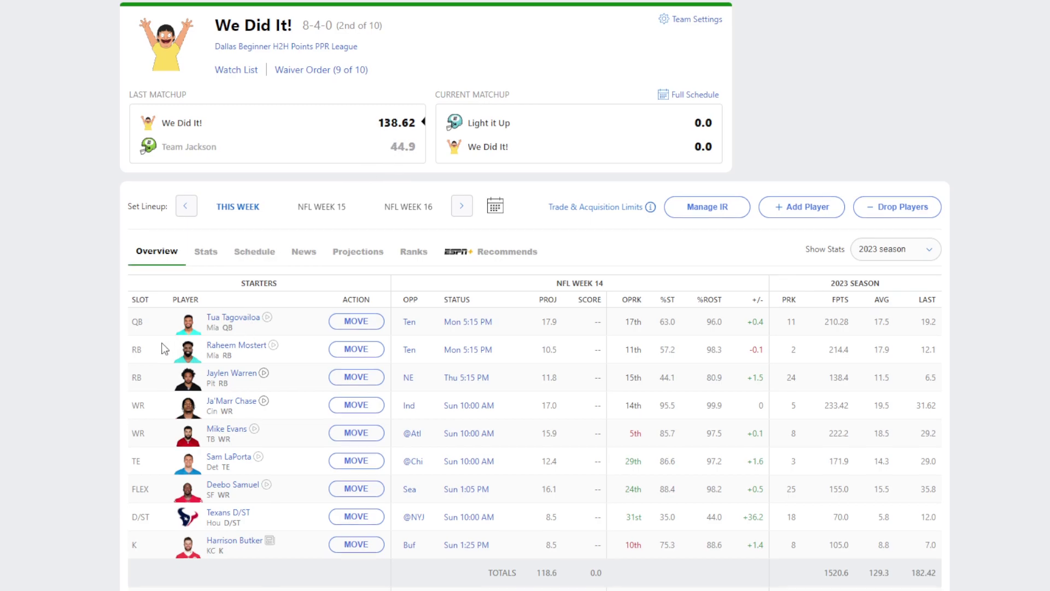
{"action": "scroll", "coordinate": [48, 321], "scroll_direction": "down", "scroll_amount": 3}
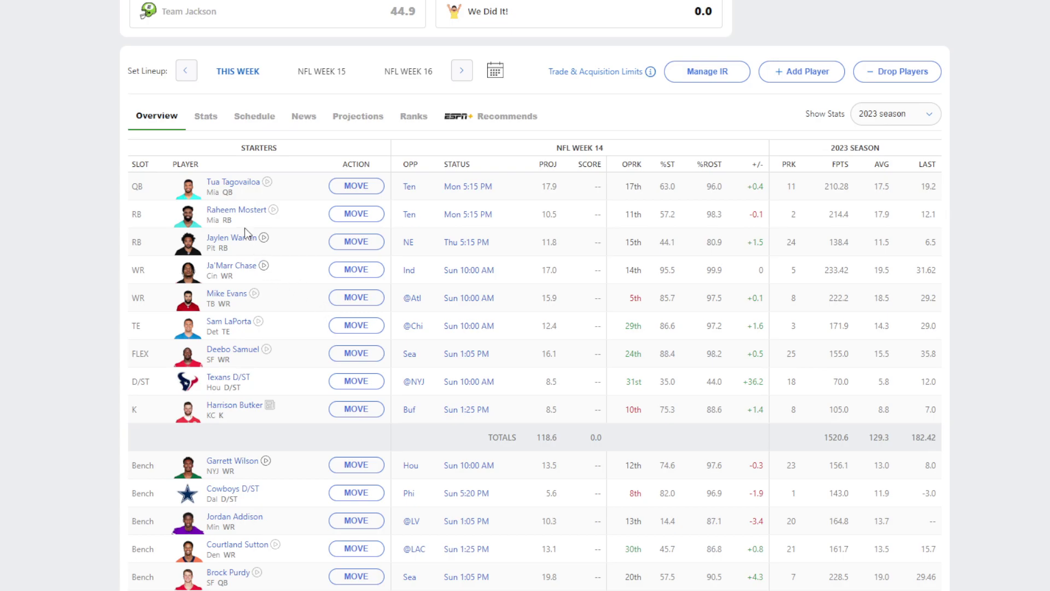
Start Gus Edwards in place of Jaylen Warren at RB, and review Devin Singletary's outlook and game log on his player card.
{"action": "left_click", "coordinate": [362, 243]}
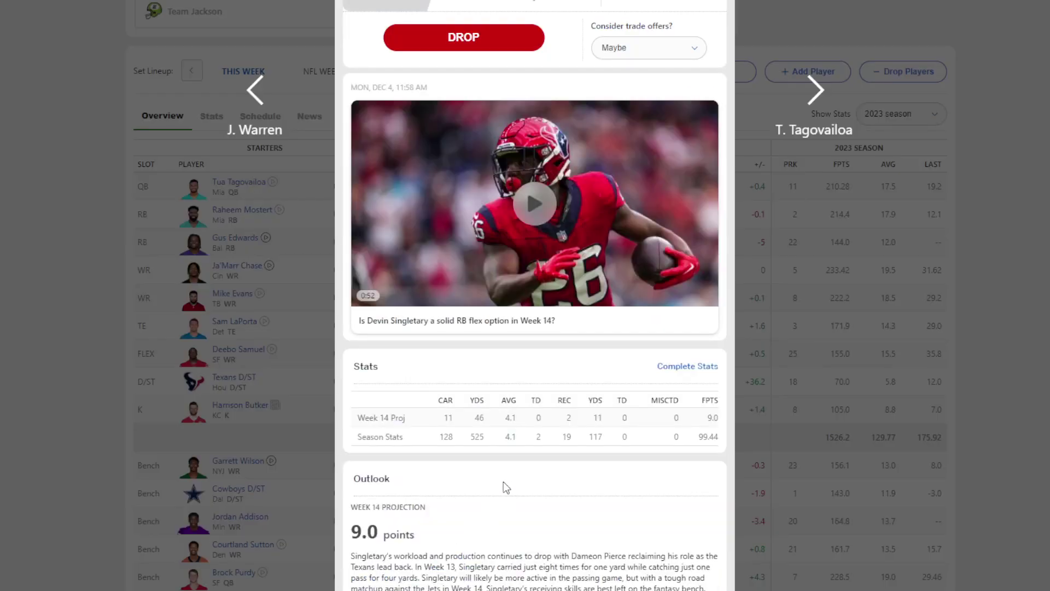
{"action": "scroll", "coordinate": [543, 453], "scroll_direction": "down", "scroll_amount": 5}
{"action": "scroll", "coordinate": [548, 481], "scroll_direction": "down", "scroll_amount": 10}
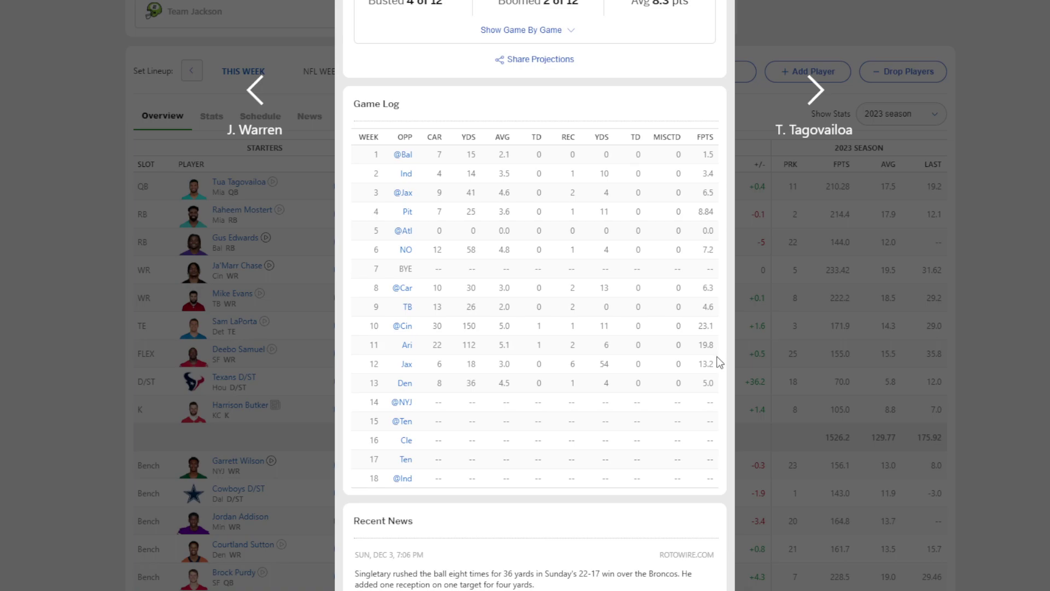
{"action": "left_click", "coordinate": [776, 380]}
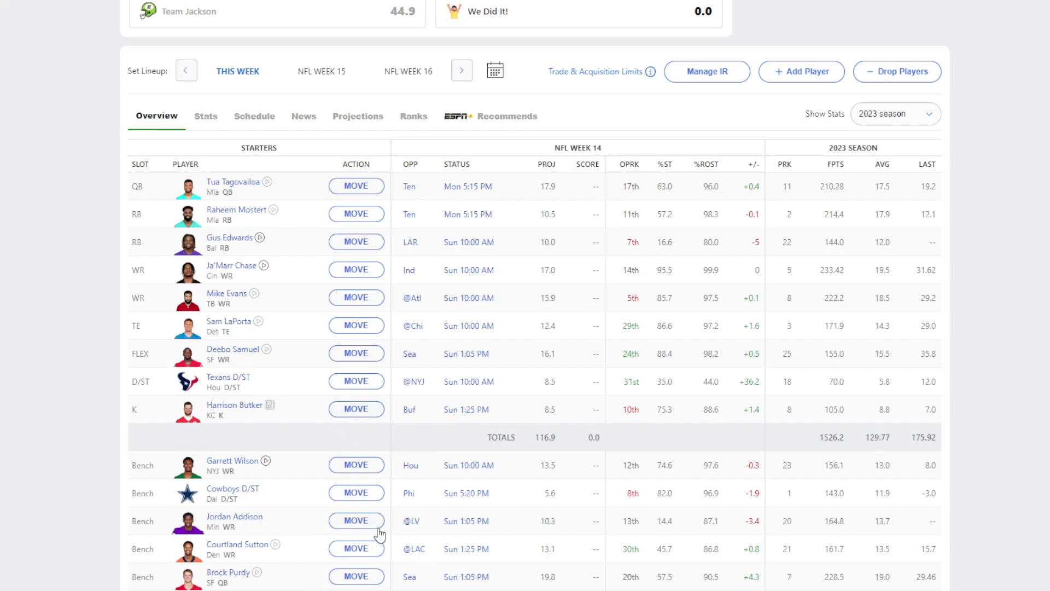
Pick running back Chuba Hubbard from the available free agents to add to the We Did It! roster.
{"action": "scroll", "coordinate": [350, 433], "scroll_direction": "up", "scroll_amount": 3}
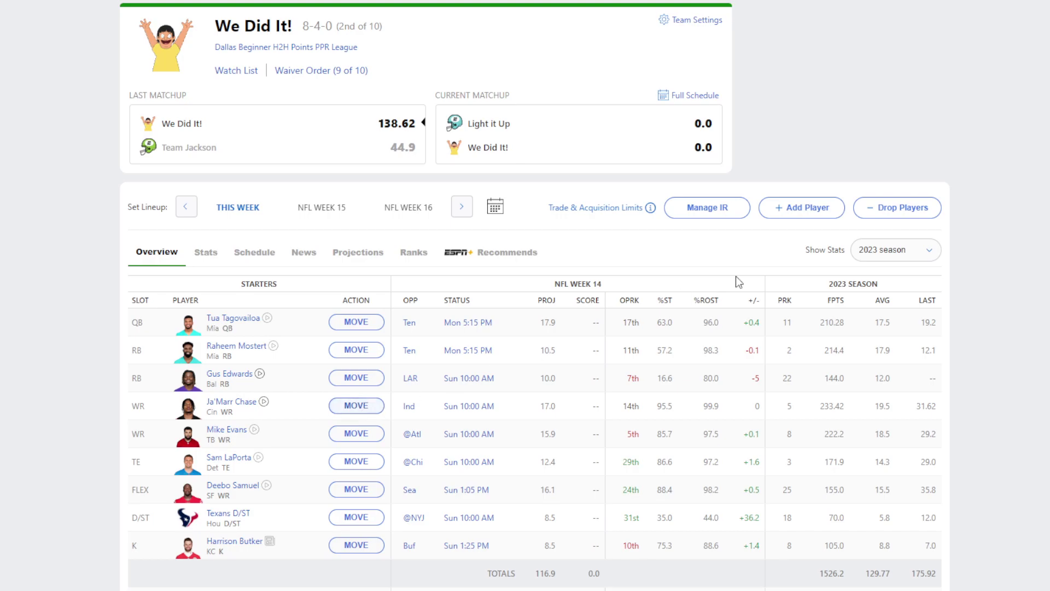
{"action": "left_click", "coordinate": [788, 207]}
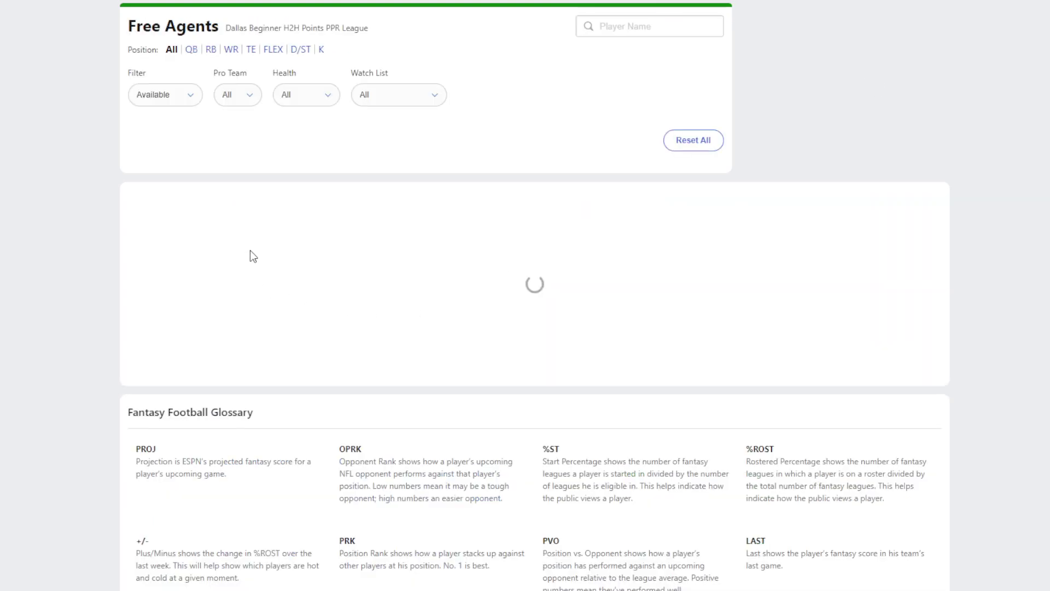
{"action": "left_click", "coordinate": [211, 50]}
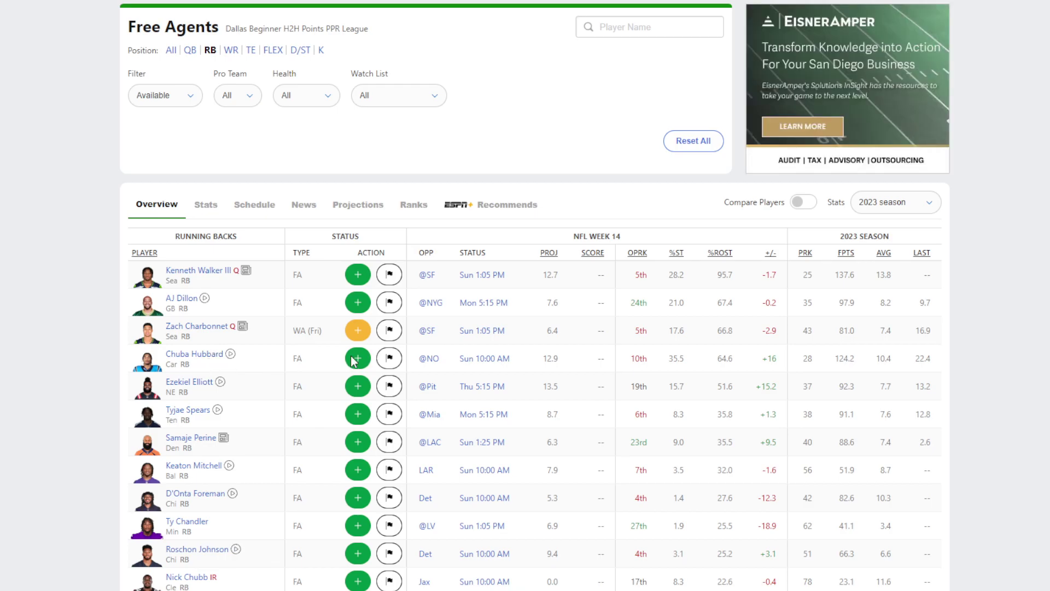
{"action": "scroll", "coordinate": [266, 389], "scroll_direction": "down", "scroll_amount": 15}
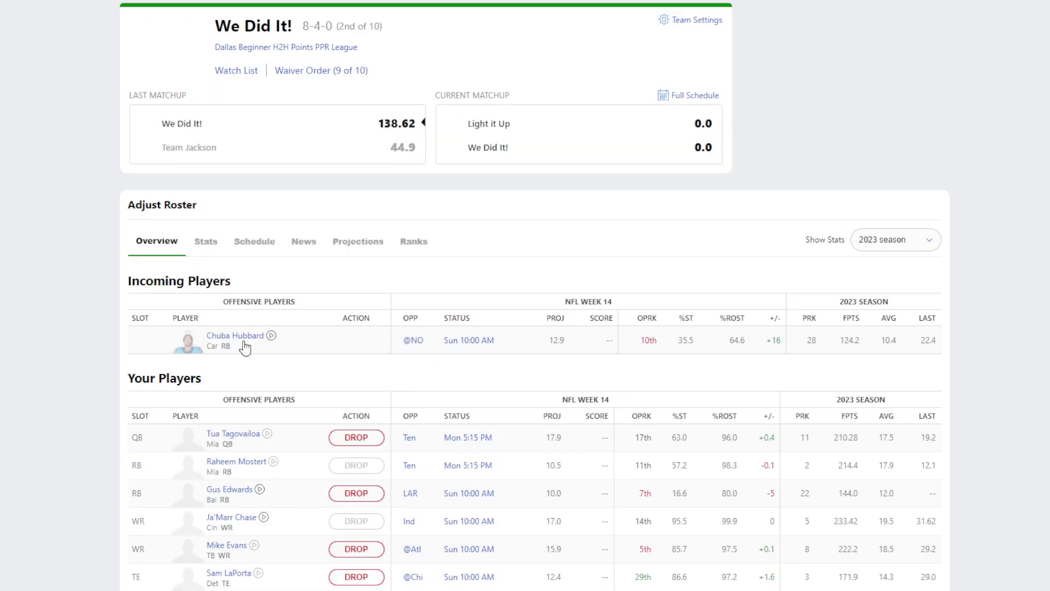
Drop Devin Singletary in exchange for the incoming Chuba Hubbard and confirm the roster change.
{"action": "scroll", "coordinate": [334, 405], "scroll_direction": "down", "scroll_amount": 6}
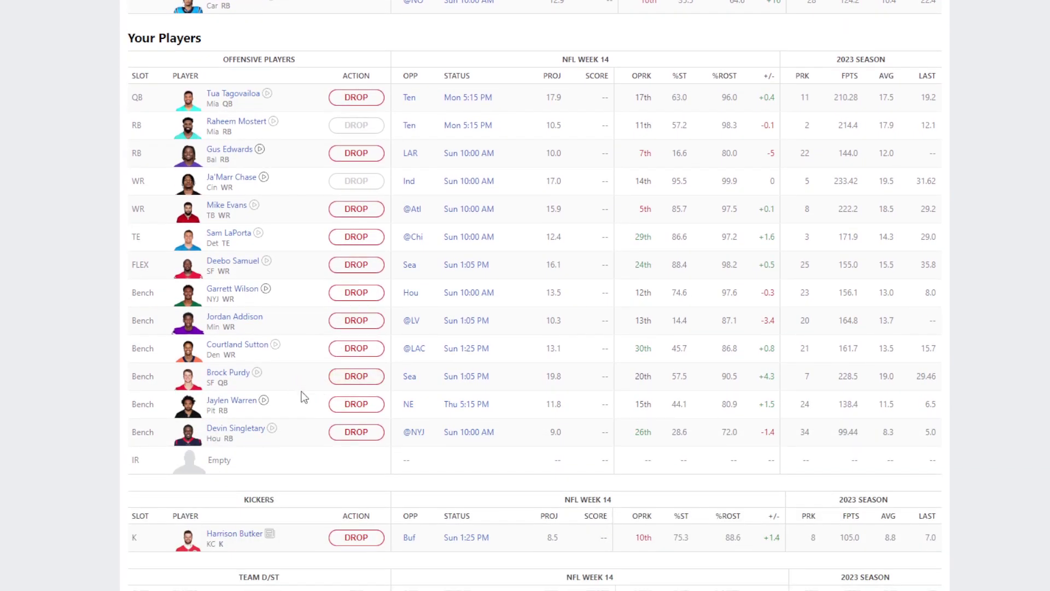
{"action": "left_click", "coordinate": [364, 434]}
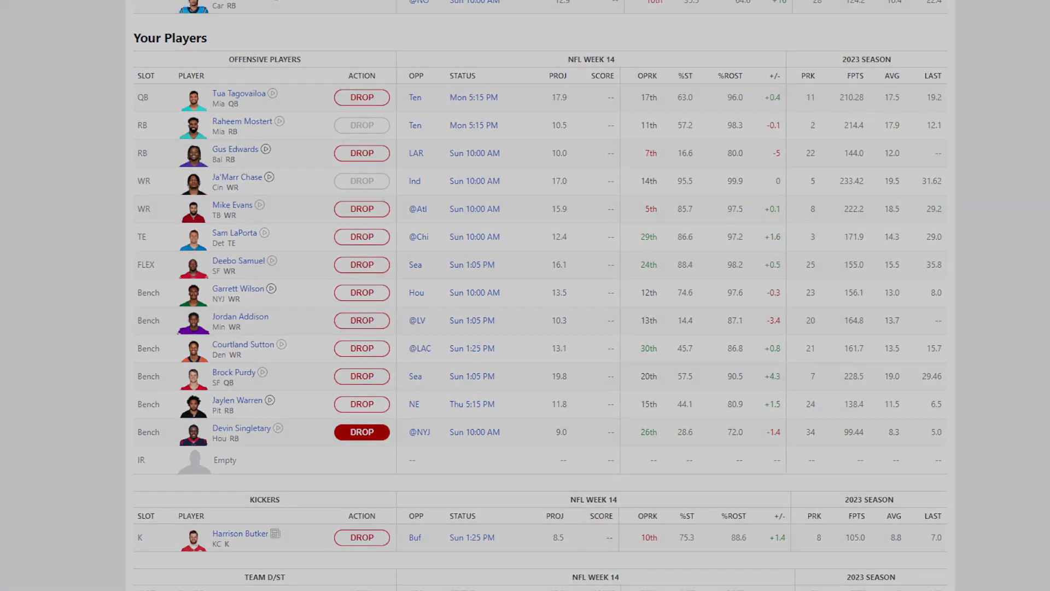
{"action": "left_click", "coordinate": [529, 348]}
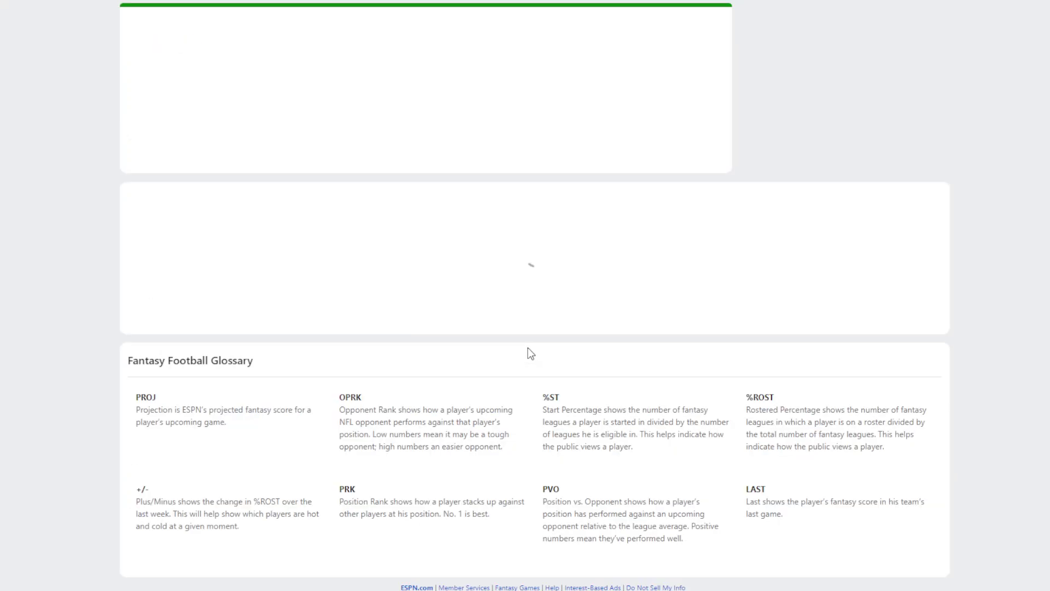
{"action": "scroll", "coordinate": [216, 399], "scroll_direction": "down", "scroll_amount": 3}
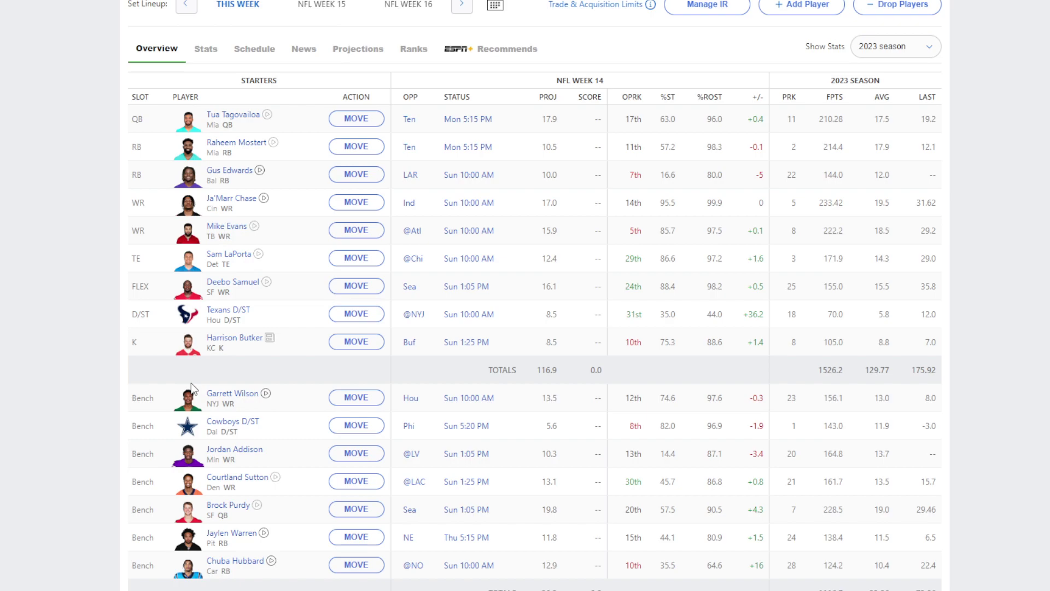
View the Week 14 box score against Light it Up and the full standings of the Dallas Beginner league.
{"action": "left_click", "coordinate": [353, 175]}
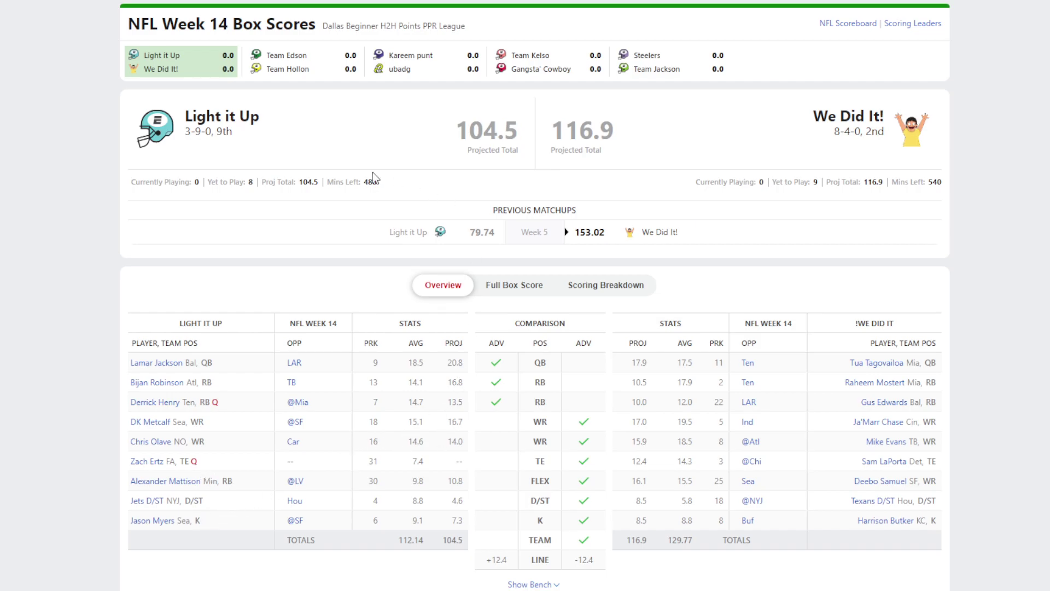
{"action": "left_click", "coordinate": [173, 18]}
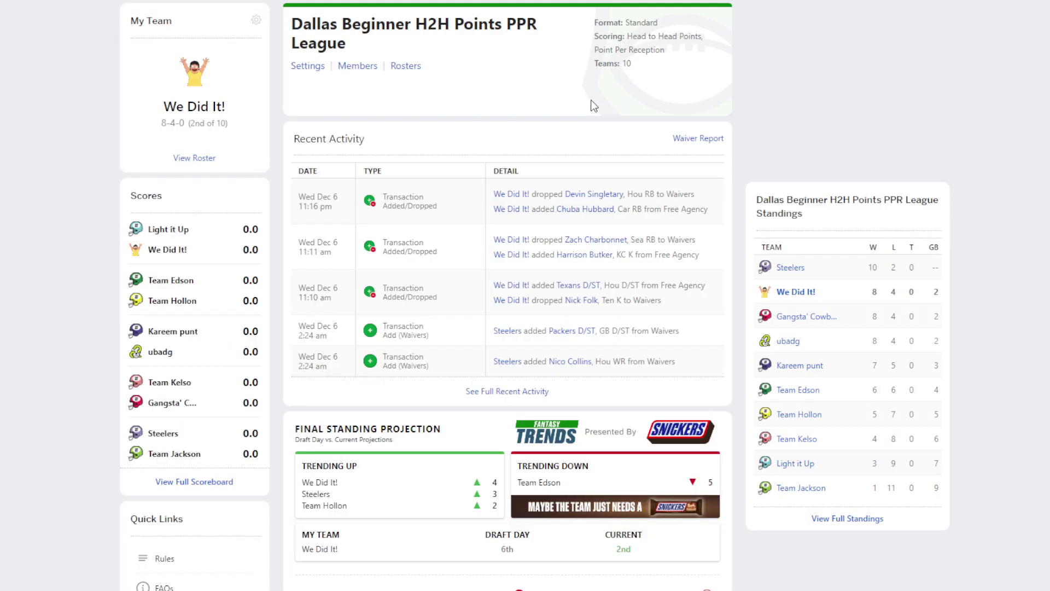
{"action": "left_click", "coordinate": [836, 525]}
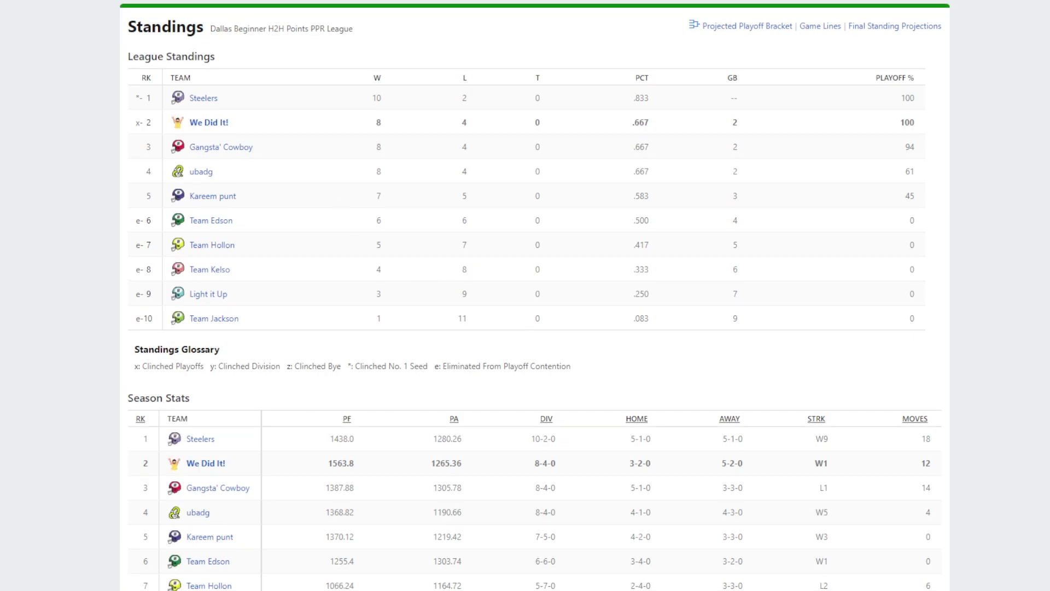
Return to the We Did It! team and examine its roster and Week 14 matchup projection.
{"action": "left_click", "coordinate": [208, 122]}
{"action": "scroll", "coordinate": [21, 217], "scroll_direction": "down", "scroll_amount": 1}
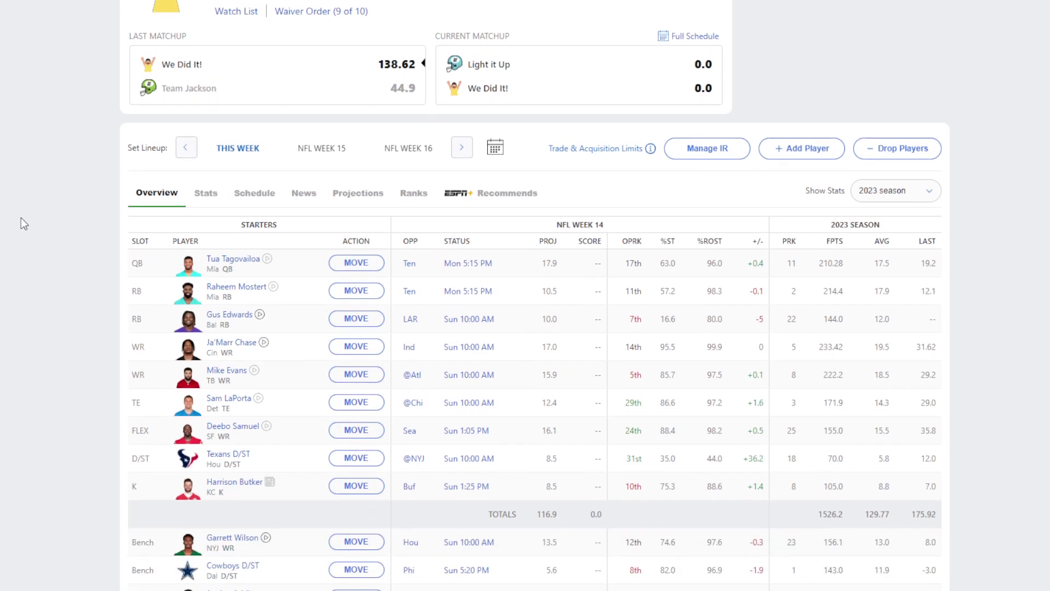
{"action": "scroll", "coordinate": [21, 217], "scroll_direction": "down", "scroll_amount": 2}
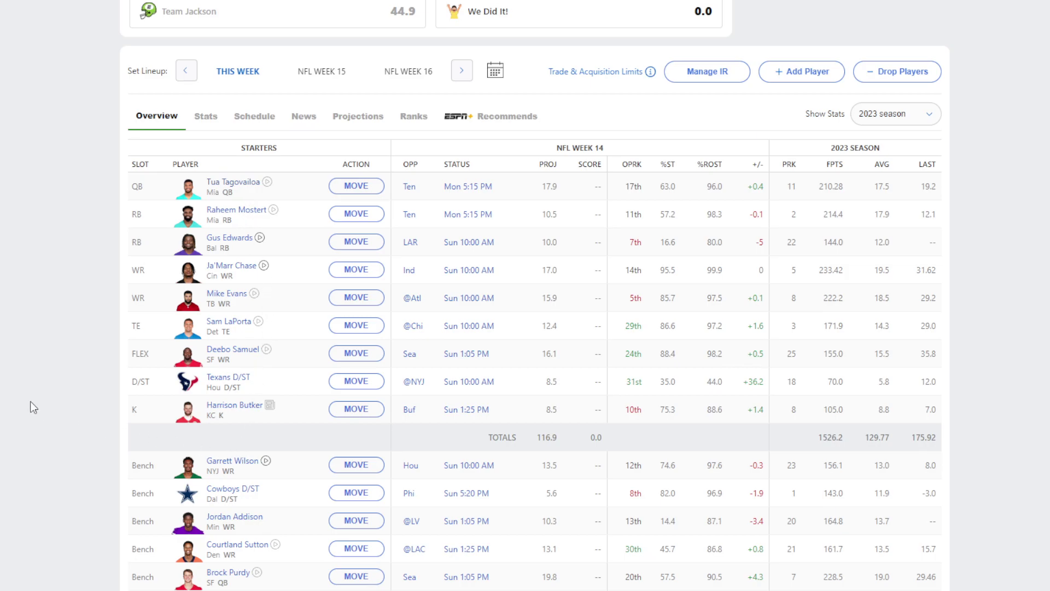
{"action": "left_click", "coordinate": [523, 15]}
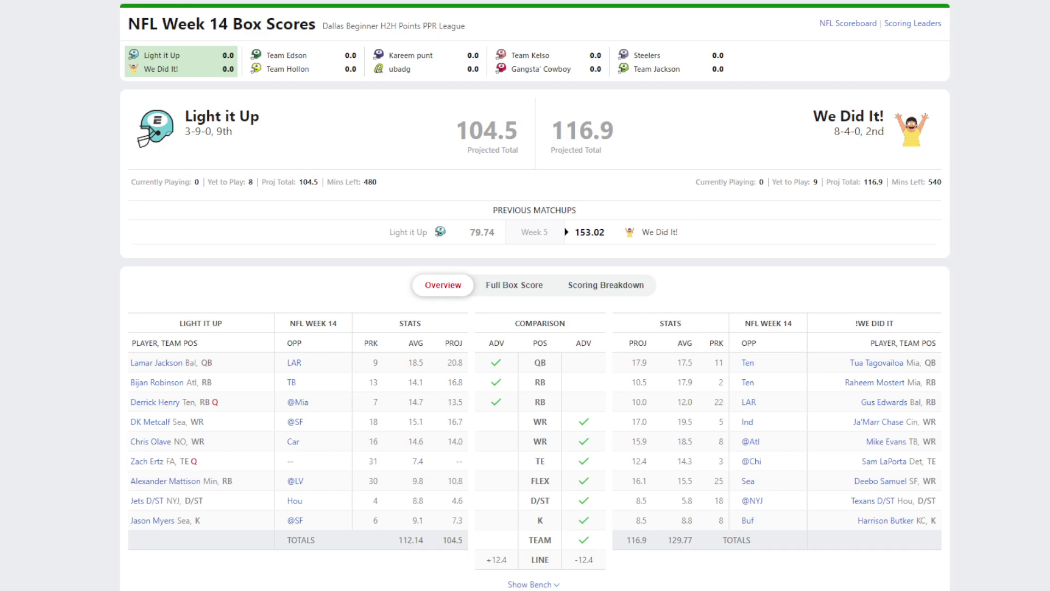
{"action": "key", "text": "alt+Left"}
{"action": "scroll", "coordinate": [631, 277], "scroll_direction": "down", "scroll_amount": 4}
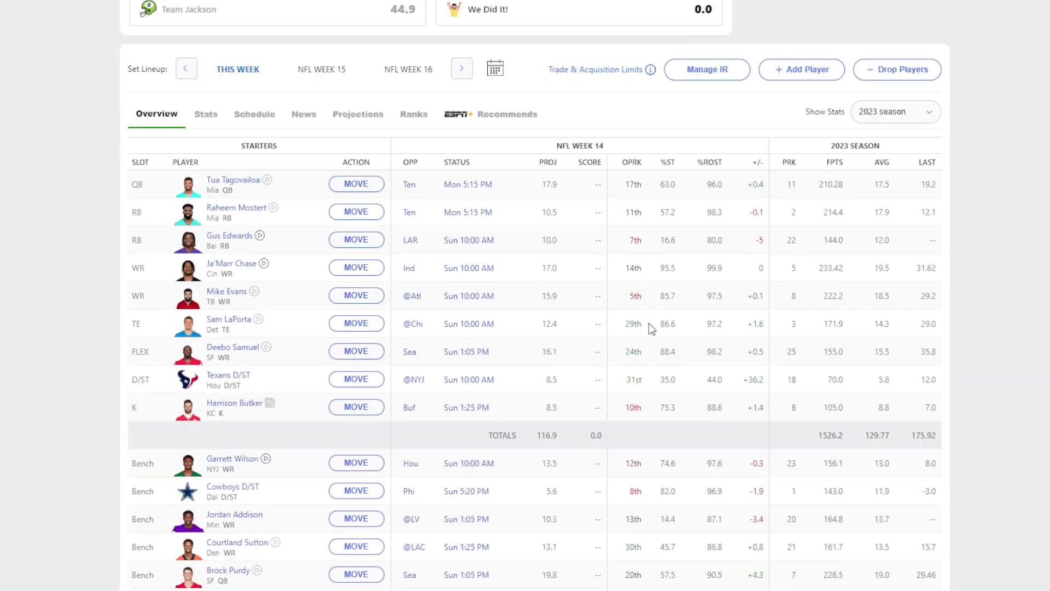
{"action": "scroll", "coordinate": [533, 350], "scroll_direction": "up", "scroll_amount": 4}
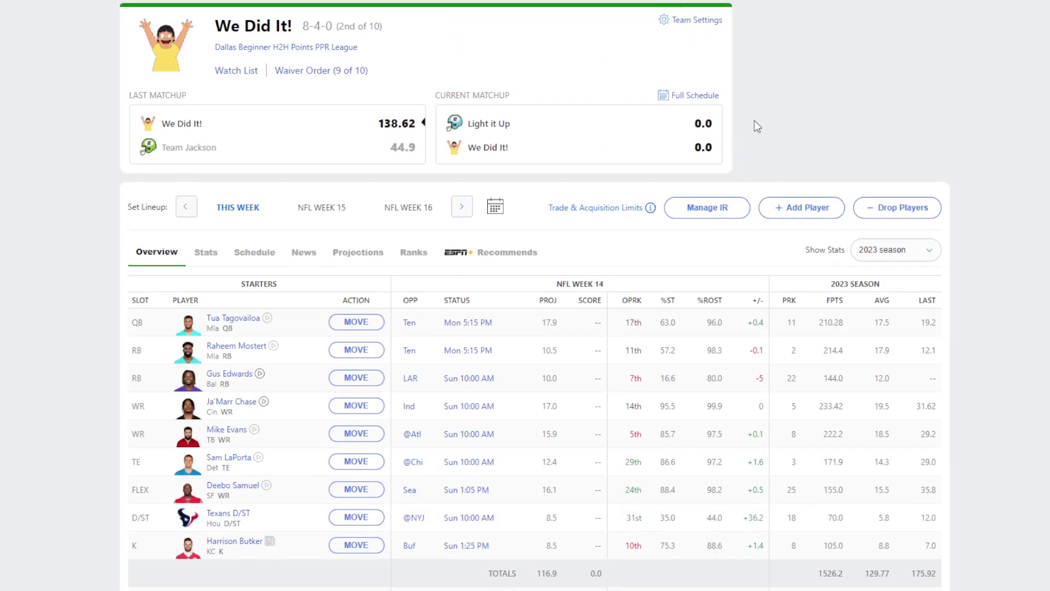
Switch to the NO FLY ZONE team and view the full standings of the Arizona Pro league.
{"action": "mouse_move", "coordinate": [897, 1]}
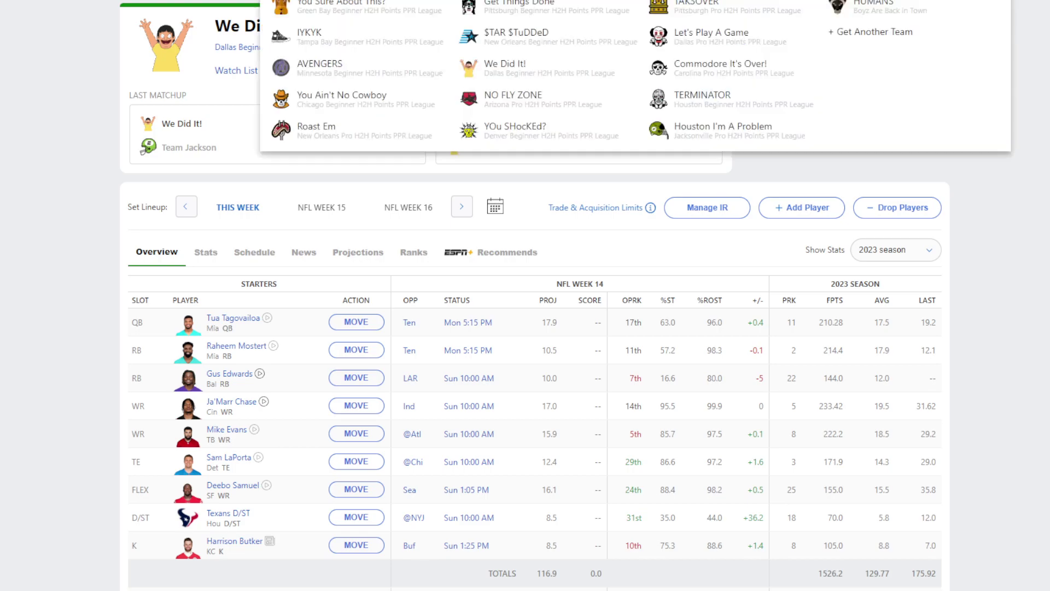
{"action": "left_click", "coordinate": [541, 99]}
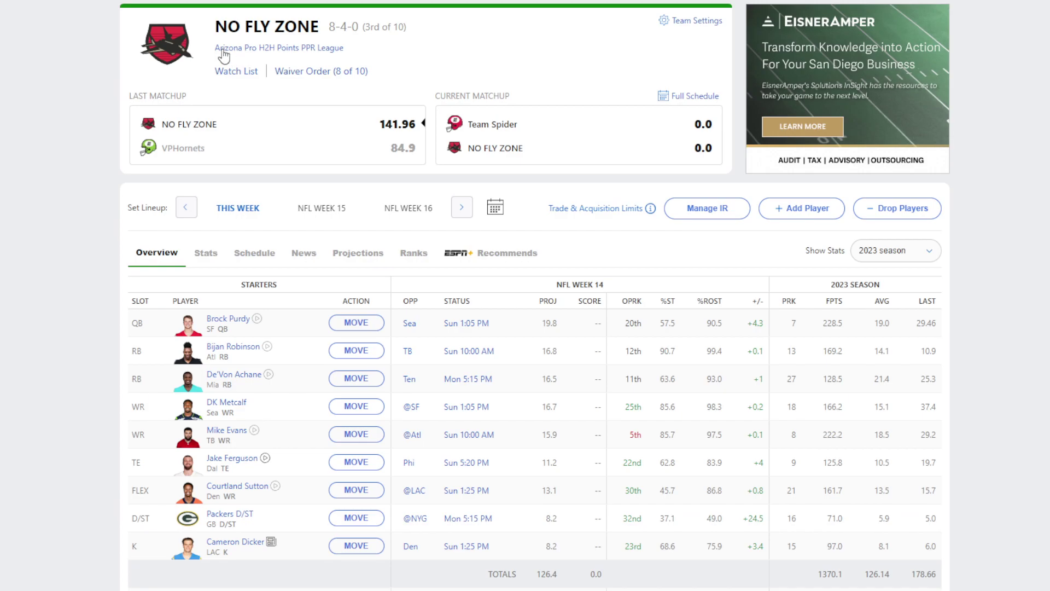
{"action": "left_click", "coordinate": [219, 1]}
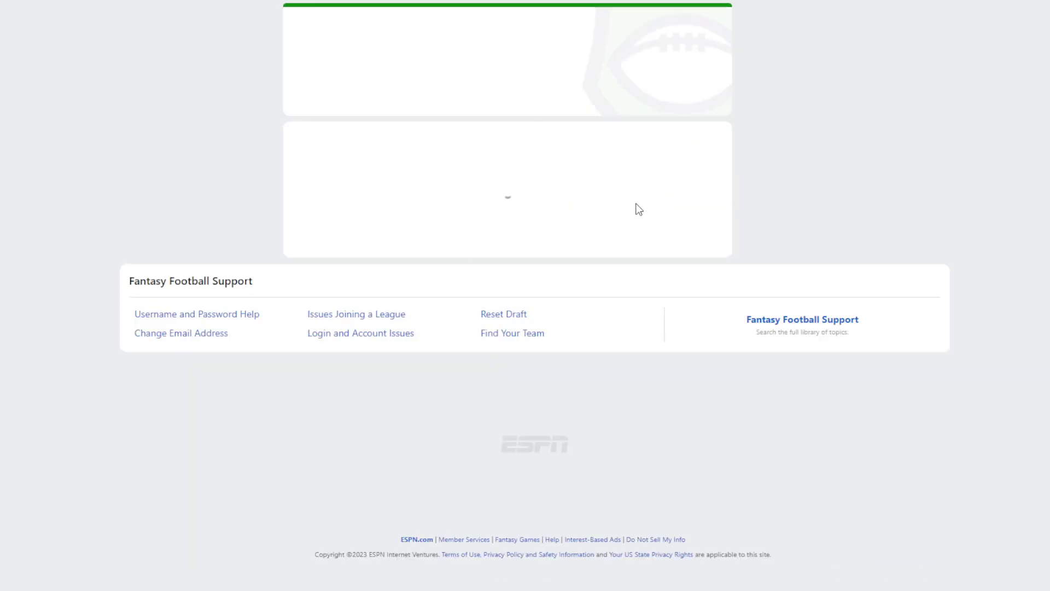
{"action": "left_click", "coordinate": [835, 524]}
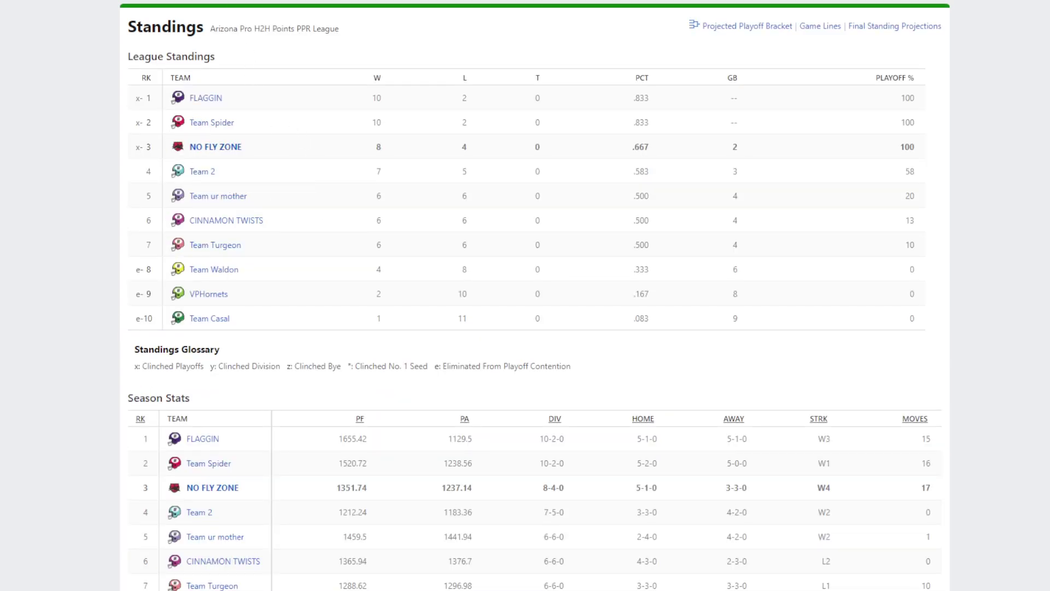
Examine NO FLY ZONE's Week 14 box score against Team Spider and its starters and bench.
{"action": "left_click", "coordinate": [229, 147]}
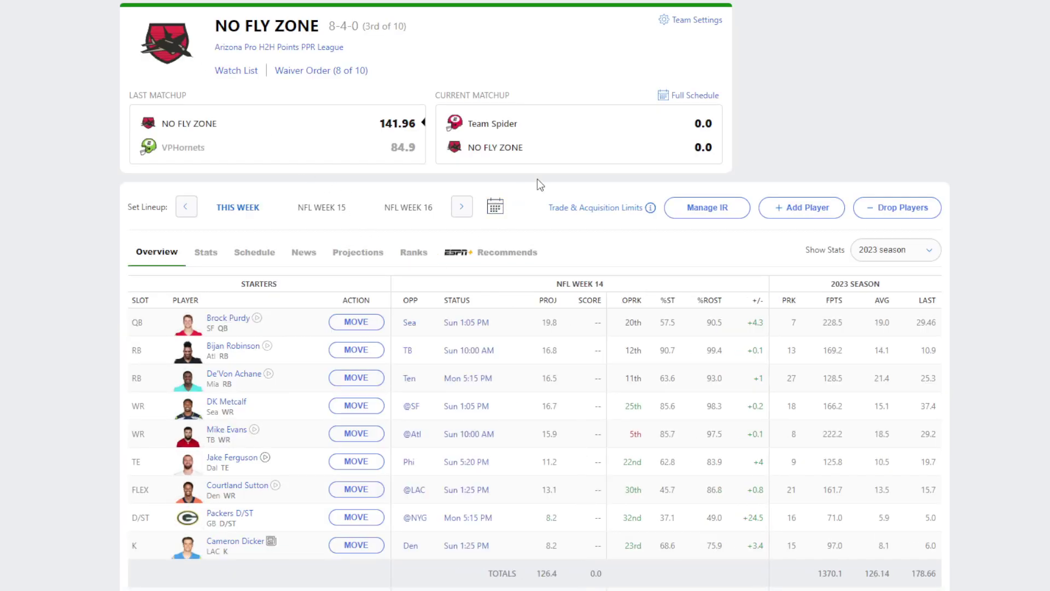
{"action": "left_click", "coordinate": [570, 141]}
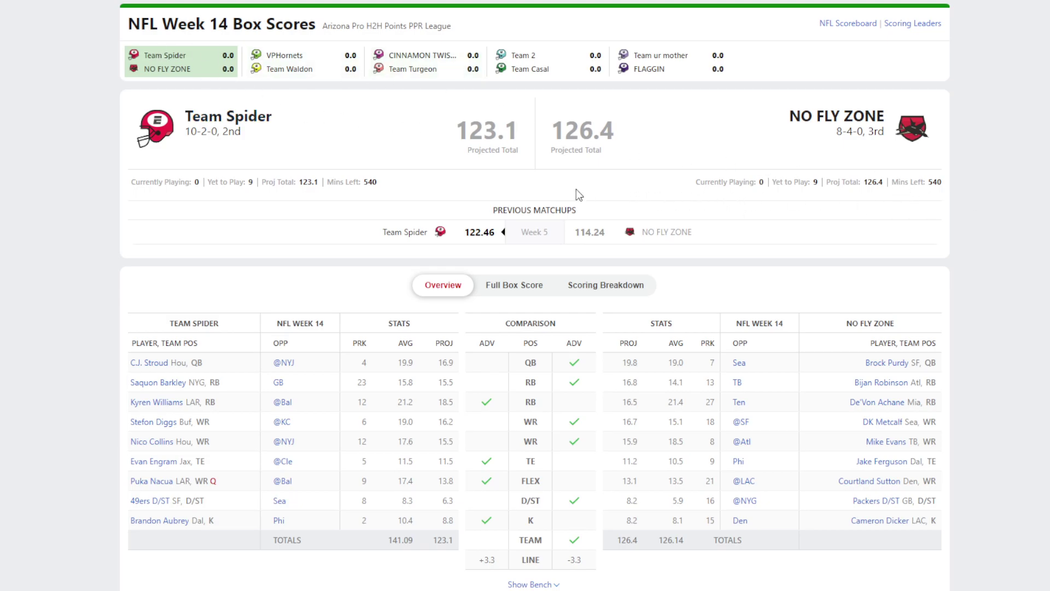
{"action": "key", "text": "alt+Left"}
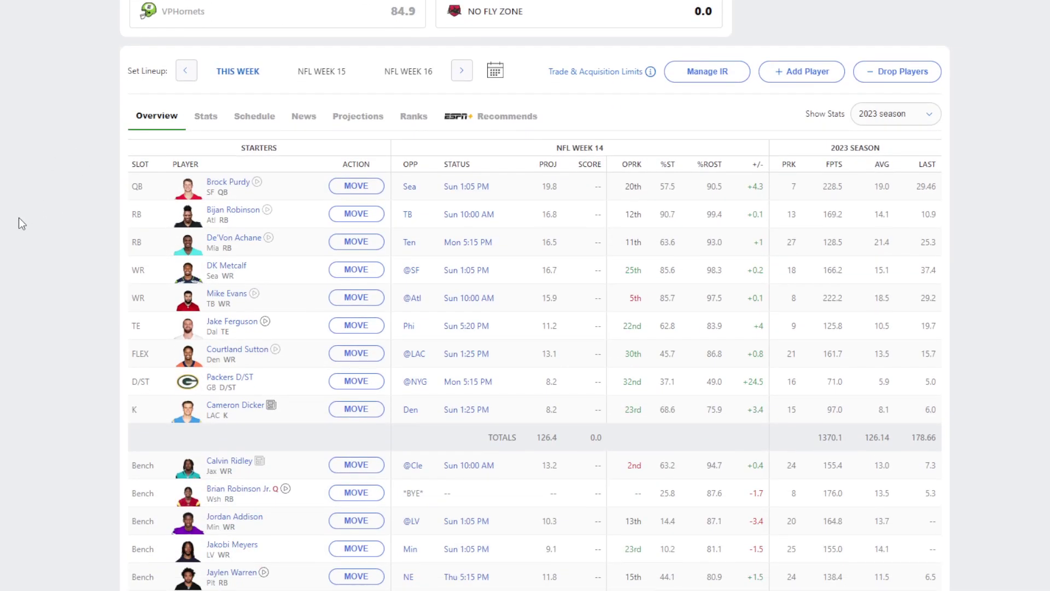
{"action": "scroll", "coordinate": [267, 160], "scroll_direction": "down", "scroll_amount": 1}
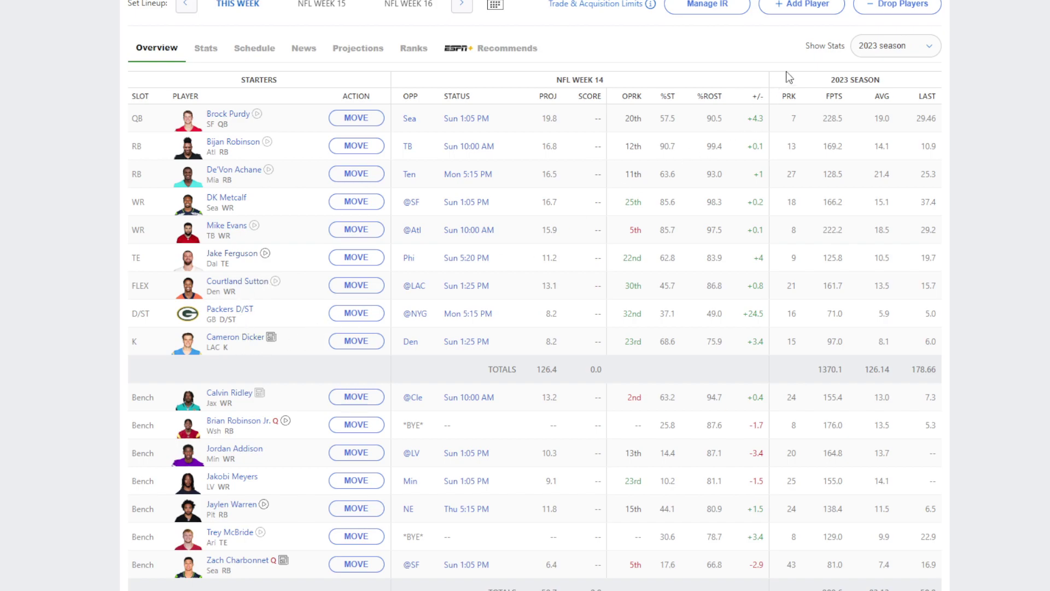
Pick kicker Jason Sanders from the available free agents to add to the NO FLY ZONE roster.
{"action": "scroll", "coordinate": [755, 128], "scroll_direction": "up", "scroll_amount": 3}
{"action": "left_click", "coordinate": [809, 212]}
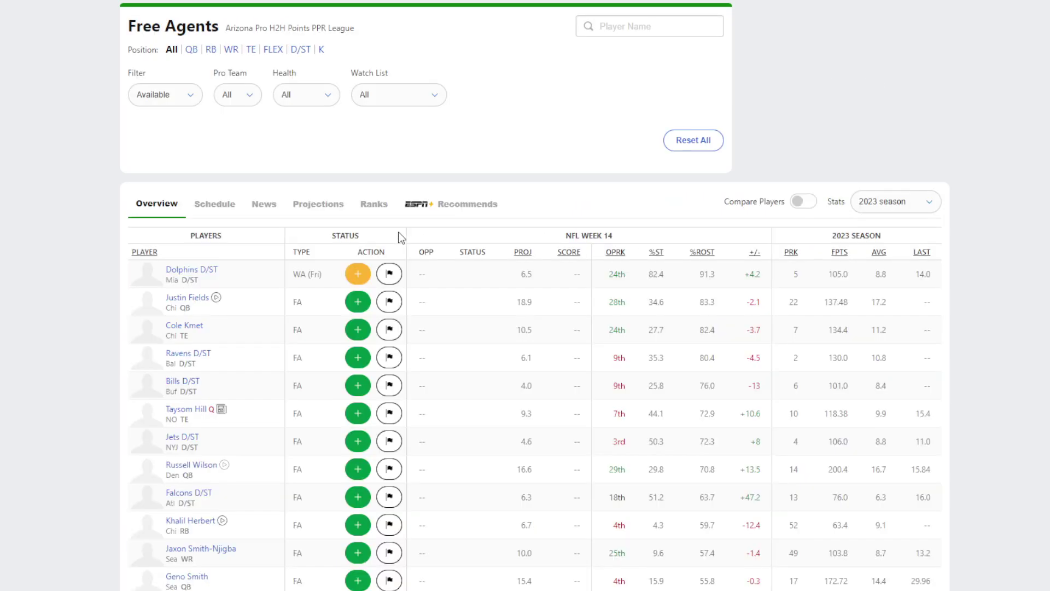
{"action": "left_click", "coordinate": [325, 51]}
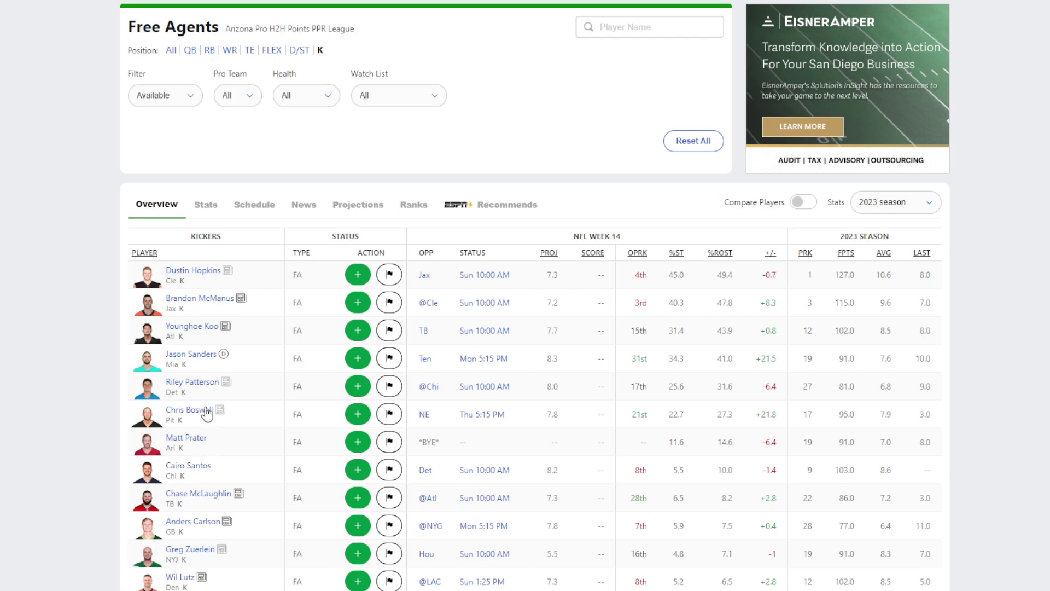
{"action": "left_click", "coordinate": [189, 355]}
{"action": "scroll", "coordinate": [480, 400], "scroll_direction": "down", "scroll_amount": 12}
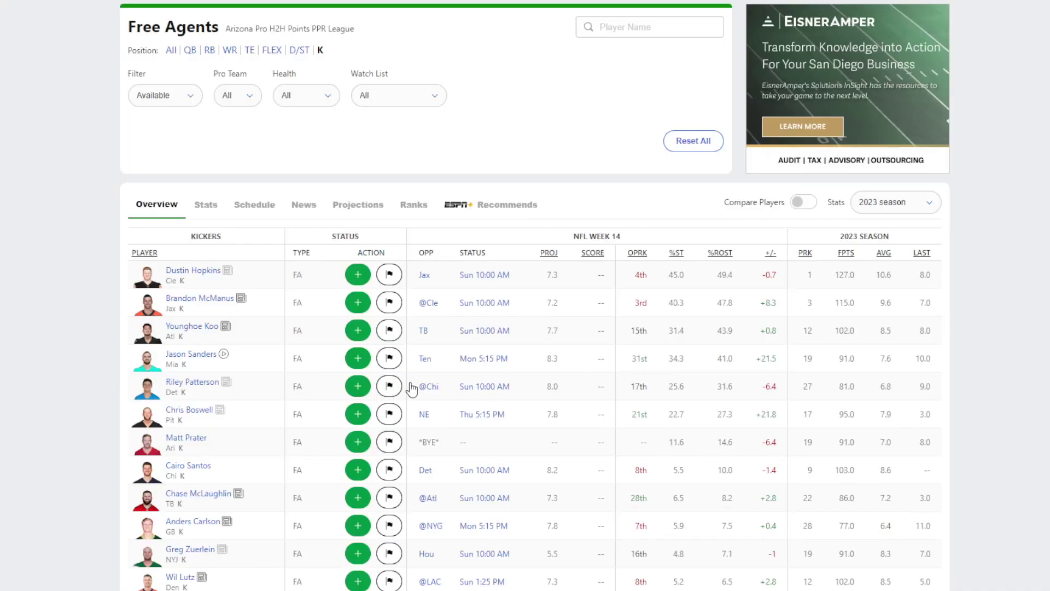
{"action": "left_click", "coordinate": [753, 455]}
{"action": "scroll", "coordinate": [360, 357], "scroll_direction": "down", "scroll_amount": 20}
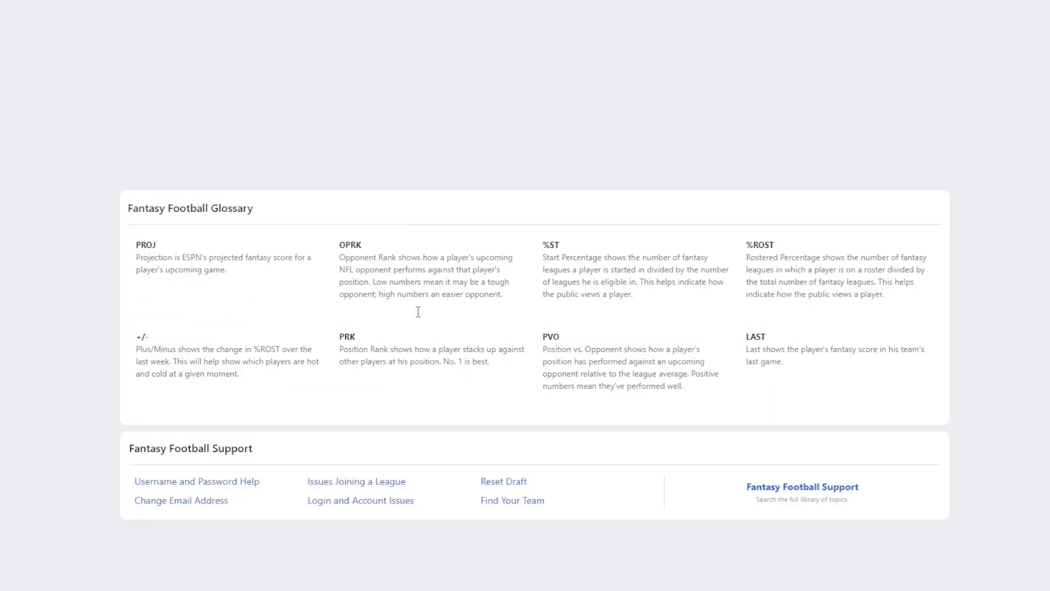
Drop kicker Cameron Dicker in exchange for Jason Sanders and confirm the roster change.
{"action": "scroll", "coordinate": [367, 317], "scroll_direction": "down", "scroll_amount": 9}
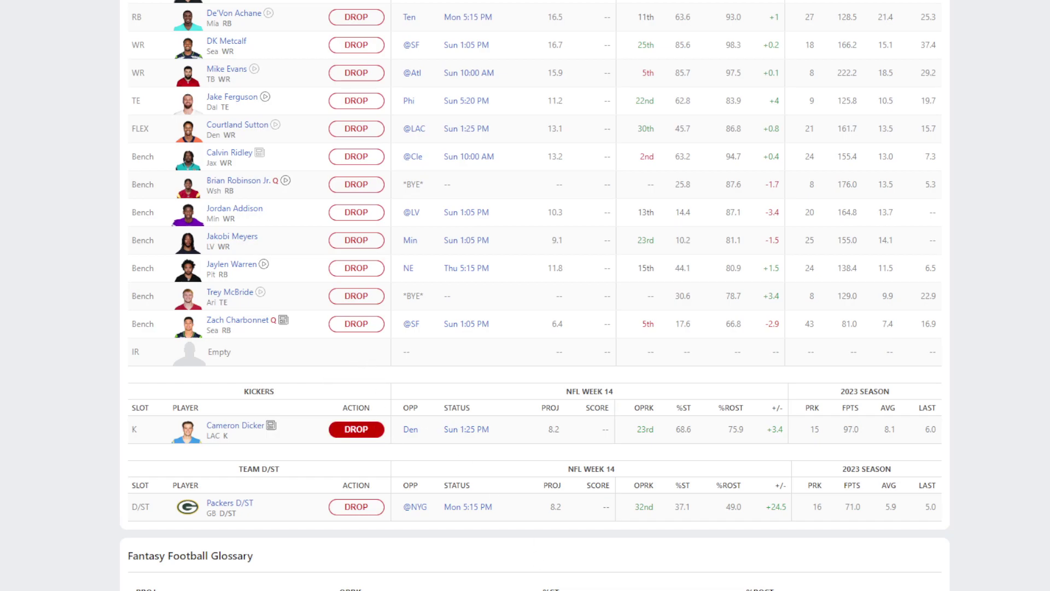
{"action": "left_click", "coordinate": [356, 429]}
{"action": "left_click", "coordinate": [561, 352]}
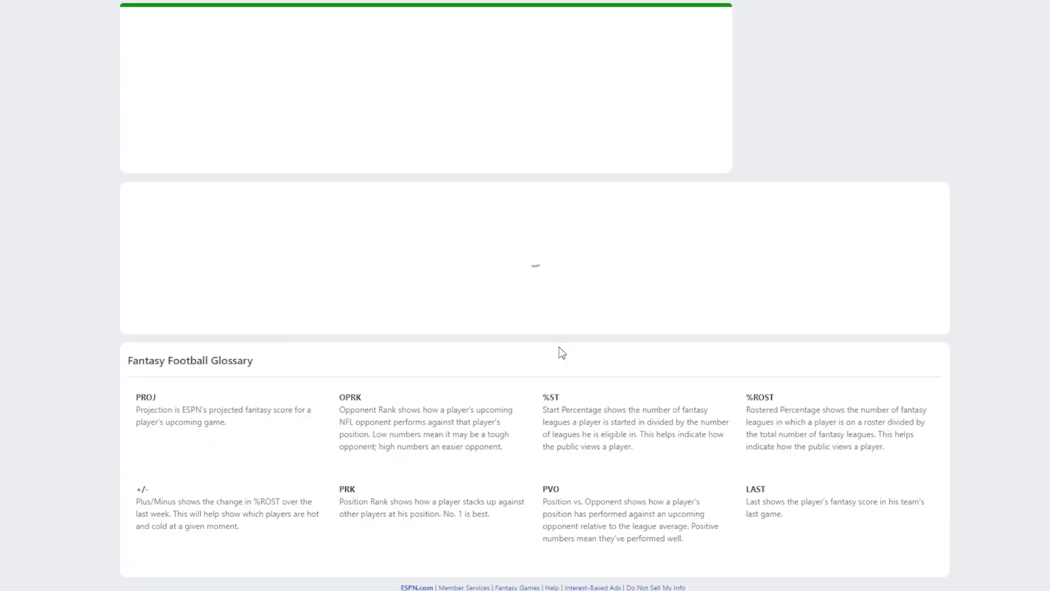
{"action": "scroll", "coordinate": [535, 295], "scroll_direction": "down", "scroll_amount": 4}
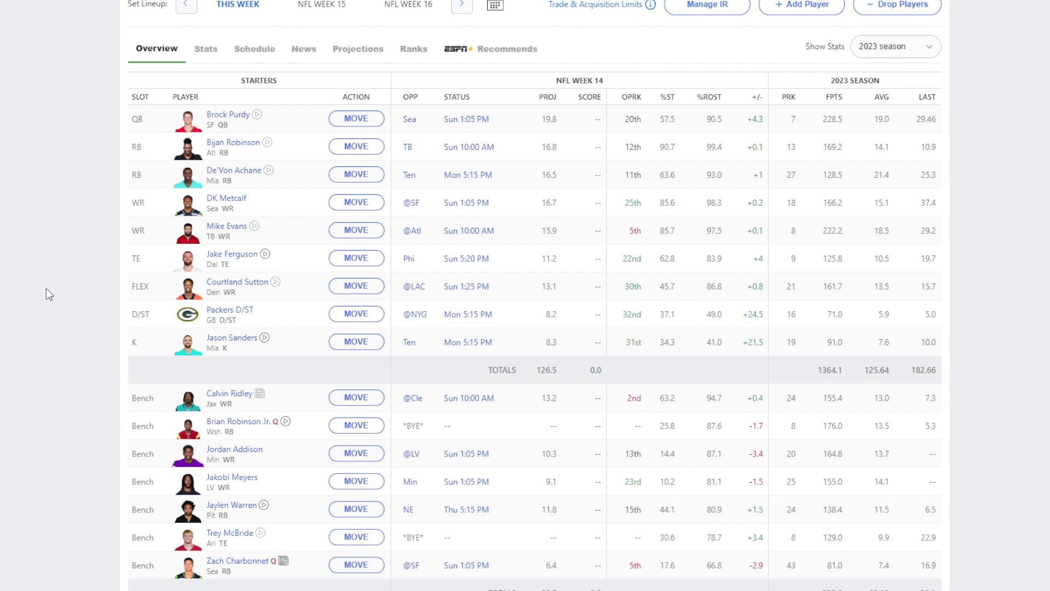
Check the updated NO FLY ZONE lineup and its Week 14 box score against Team Spider, ending on the team page.
{"action": "scroll", "coordinate": [48, 304], "scroll_direction": "up", "scroll_amount": 4}
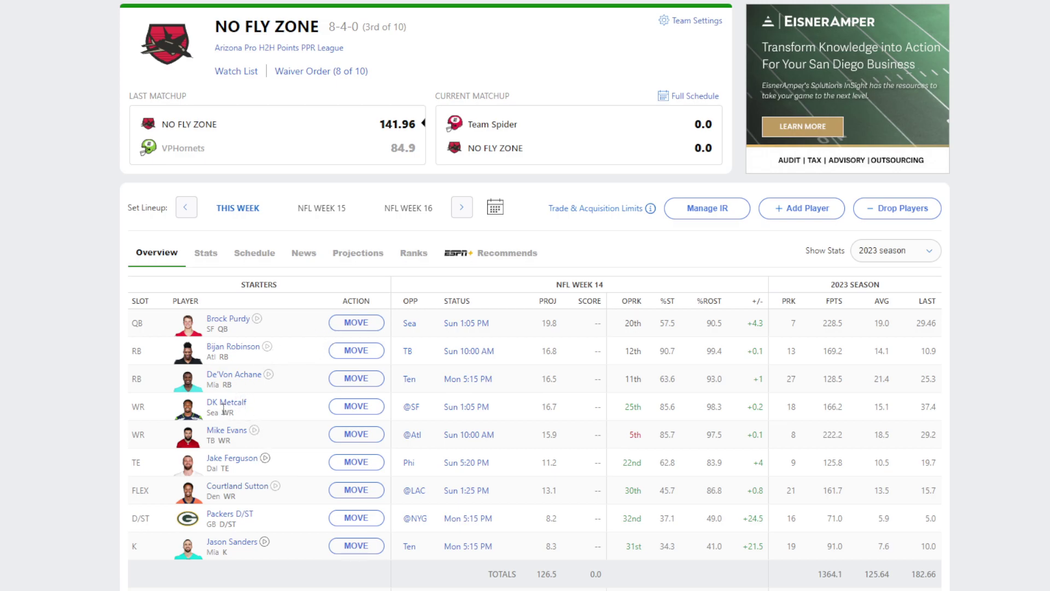
{"action": "scroll", "coordinate": [224, 414], "scroll_direction": "down", "scroll_amount": 3}
{"action": "scroll", "coordinate": [224, 415], "scroll_direction": "up", "scroll_amount": 3}
{"action": "left_click", "coordinate": [523, 151]}
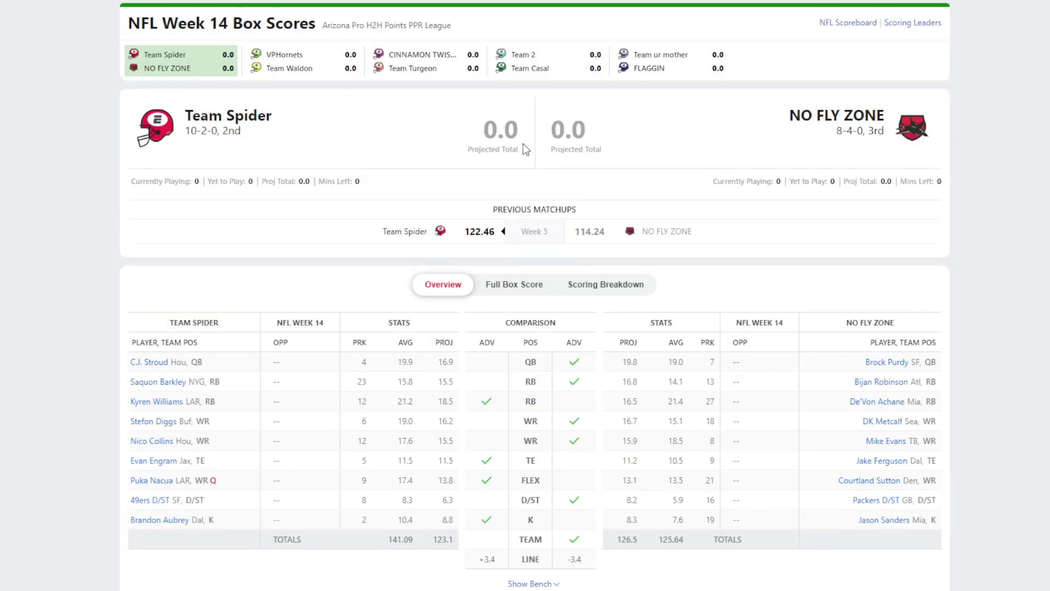
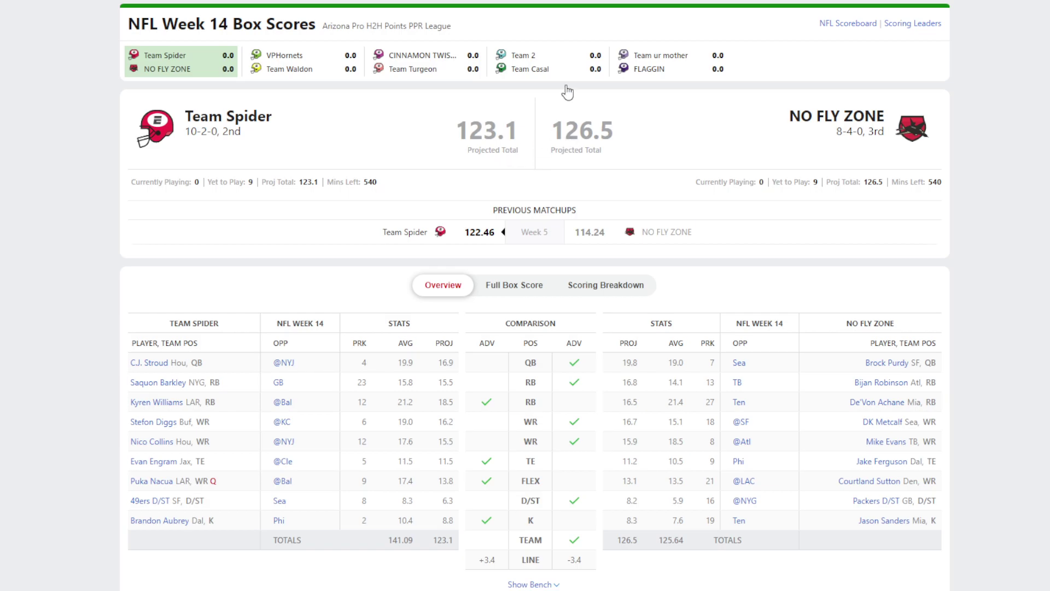
{"action": "left_click", "coordinate": [572, 106]}
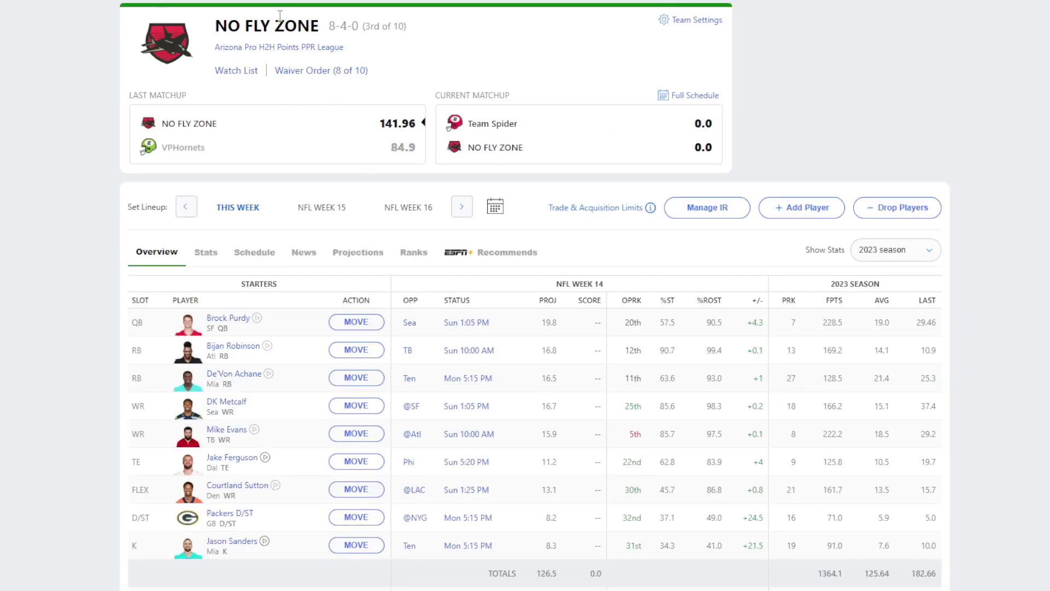
Check the Arizona Pro league's recent activity and full standings, then return through NO FLY ZONE to its Week 14 box score.
{"action": "left_click", "coordinate": [526, 145]}
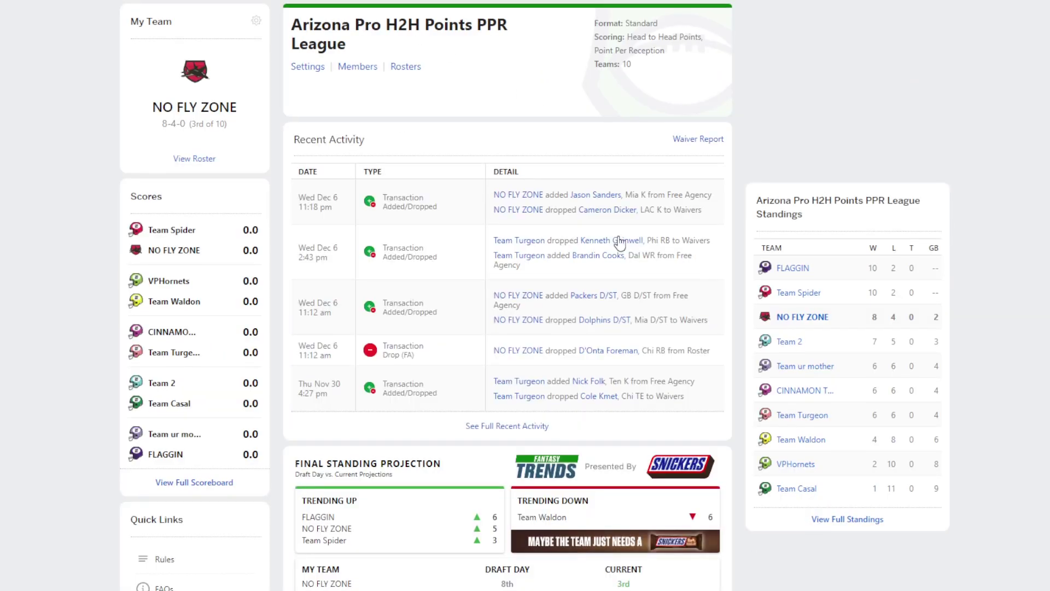
{"action": "left_click", "coordinate": [846, 519]}
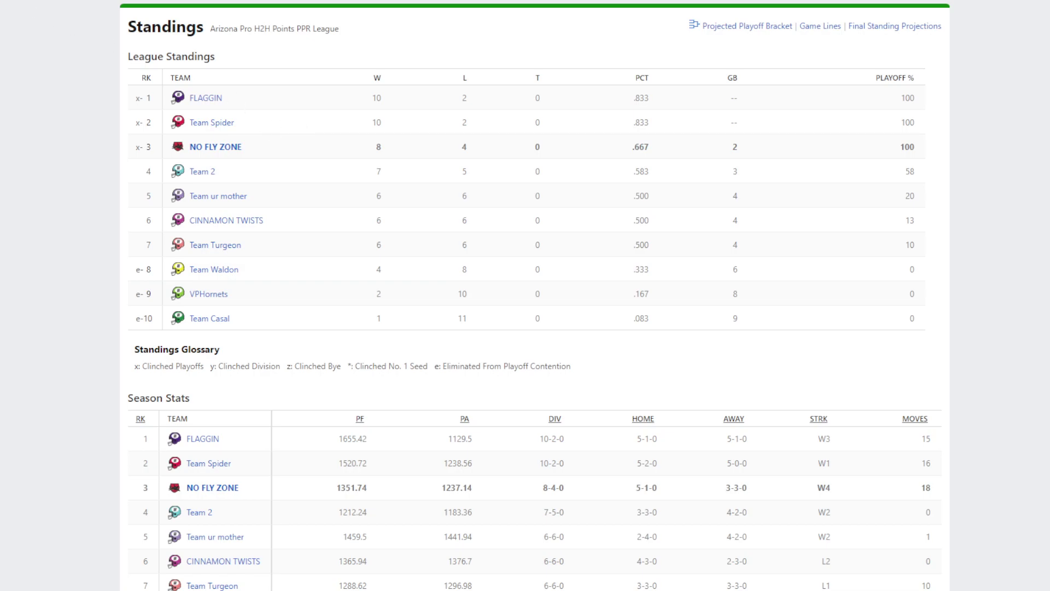
{"action": "left_click", "coordinate": [215, 147]}
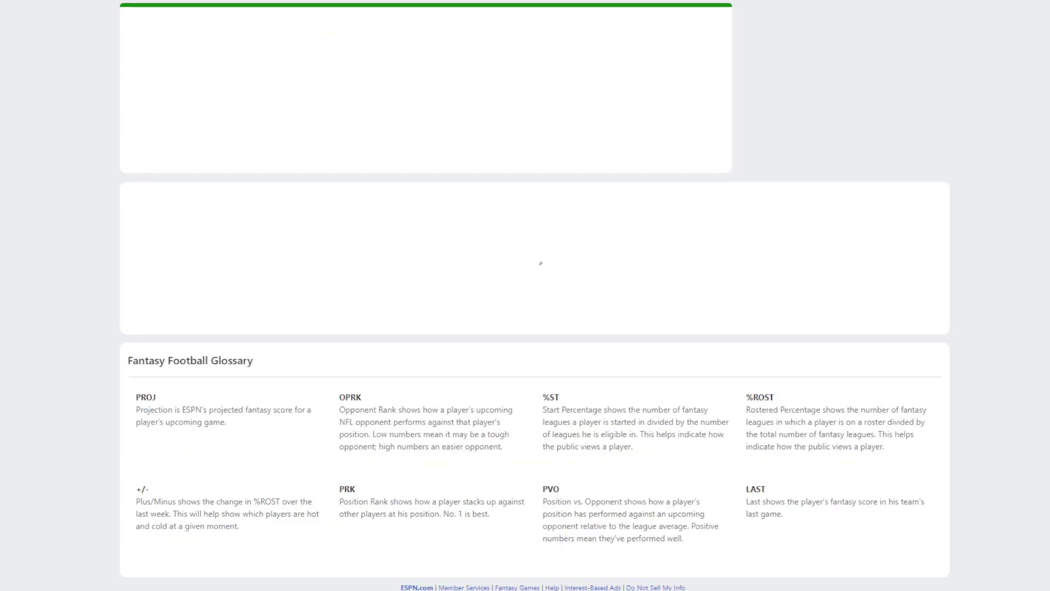
{"action": "left_click", "coordinate": [504, 137]}
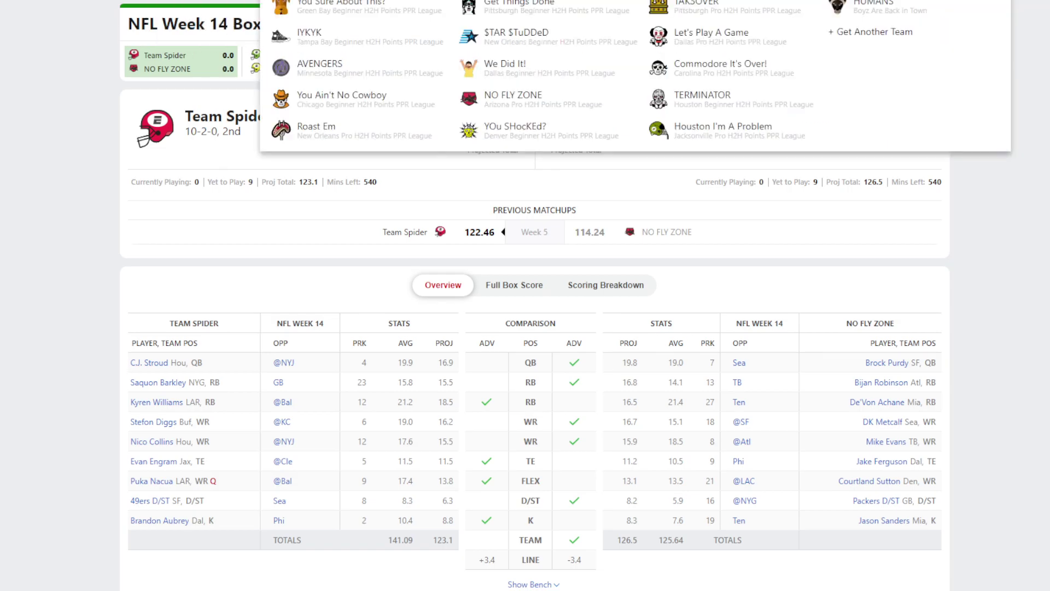
Switch to the YOu SHocKEd? team and check its Week 14 box score against Team Hooke and the Denver Beginner league's full standings.
{"action": "left_click", "coordinate": [569, 132]}
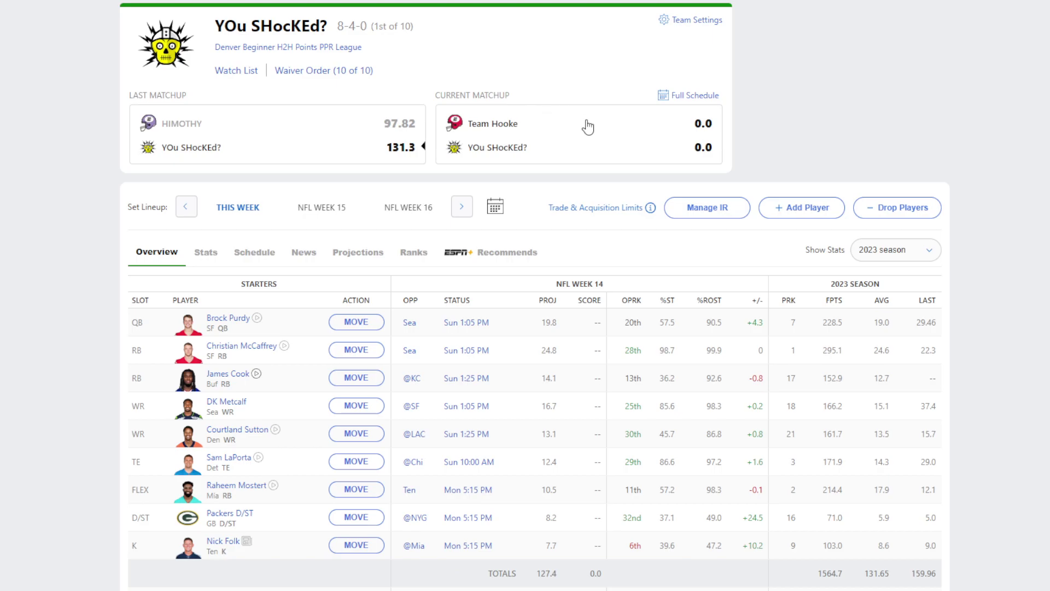
{"action": "left_click", "coordinate": [595, 142]}
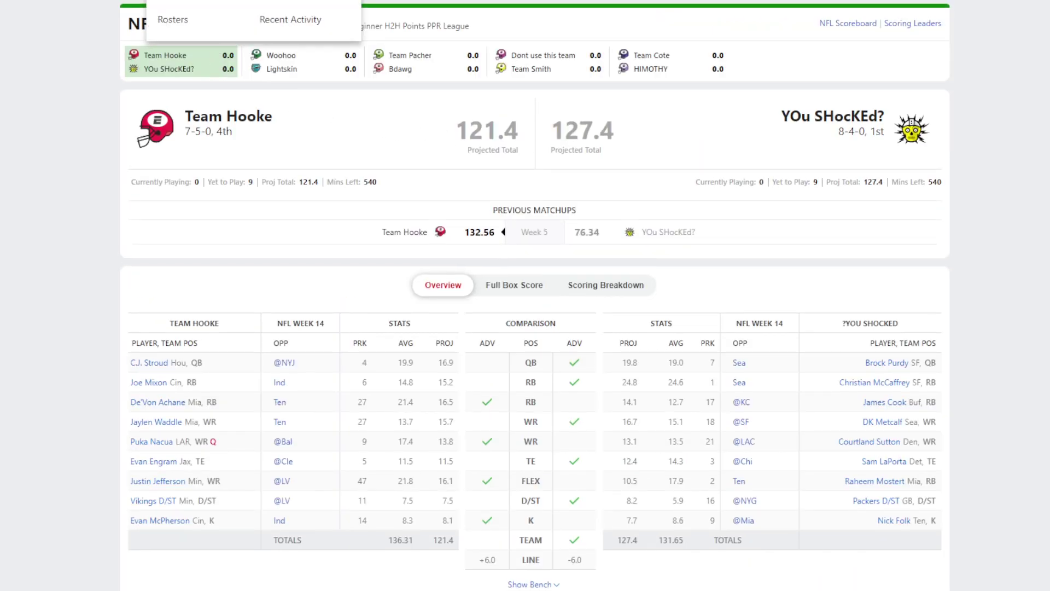
{"action": "left_click", "coordinate": [275, 42]}
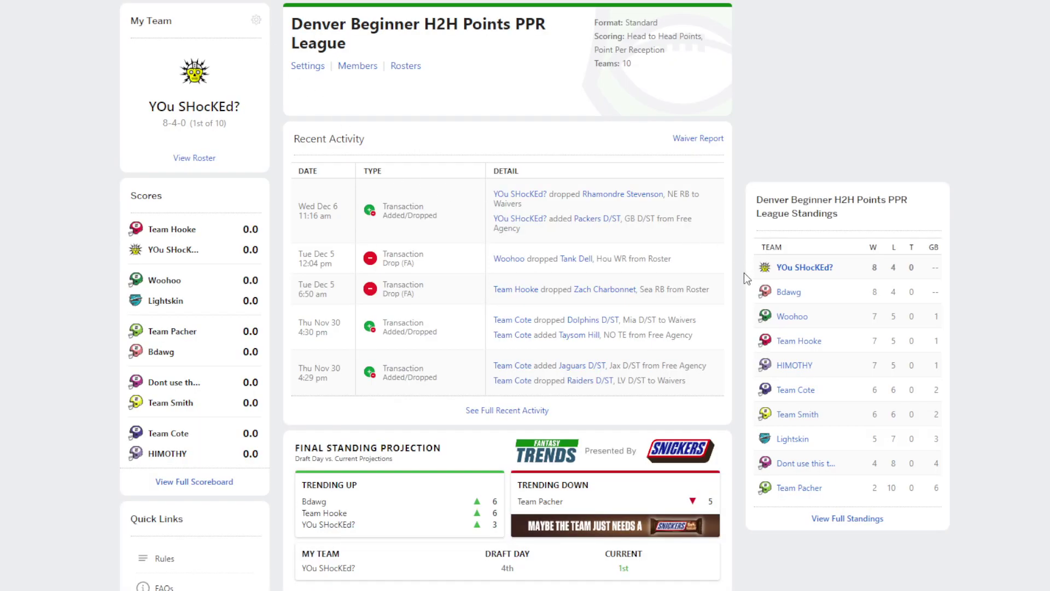
{"action": "left_click", "coordinate": [853, 519]}
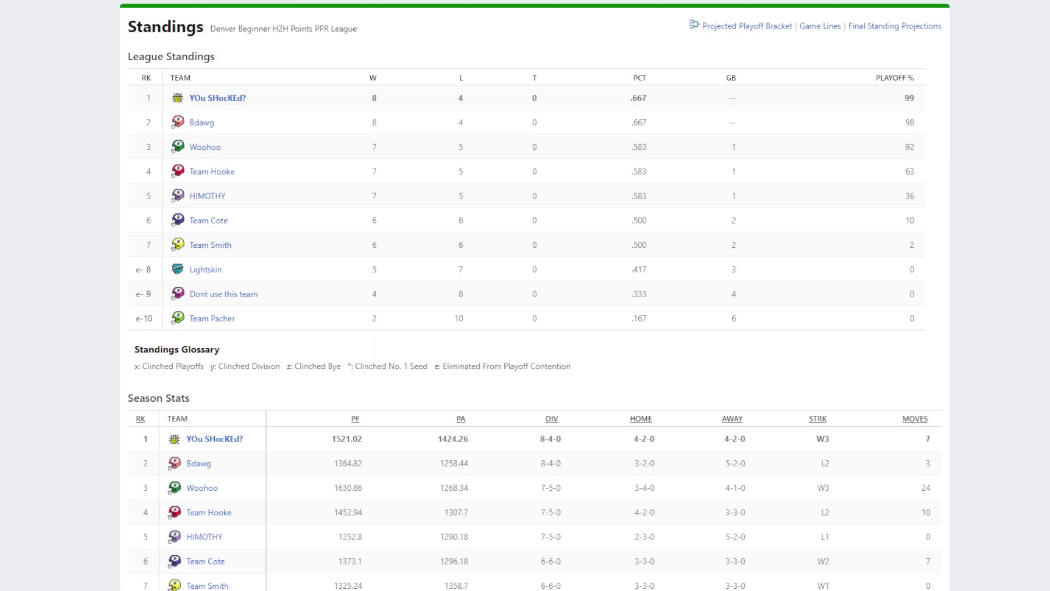
{"action": "left_click", "coordinate": [134, 5]}
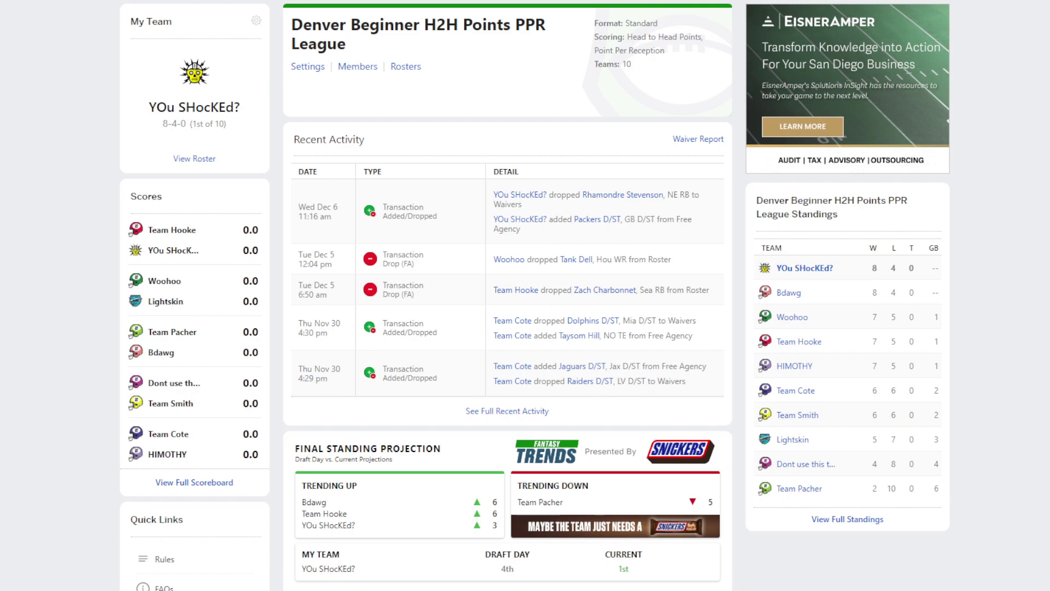
Open the YOu SHocKEd? team page and review its Week 14 starters and bench.
{"action": "left_click", "coordinate": [519, 195]}
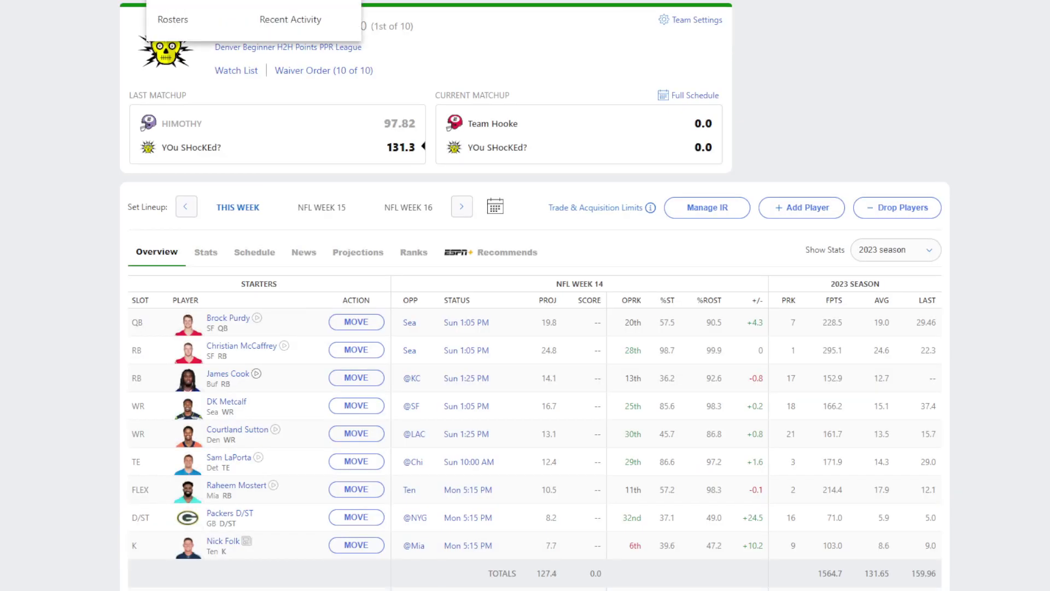
{"action": "key", "text": "alt+Left"}
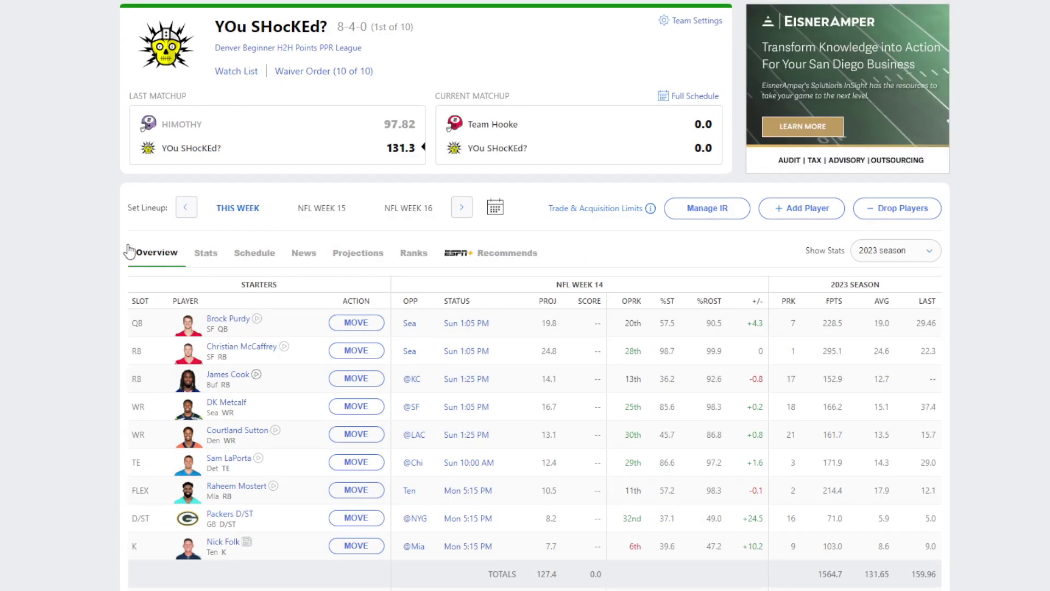
{"action": "scroll", "coordinate": [112, 245], "scroll_direction": "down", "scroll_amount": 3}
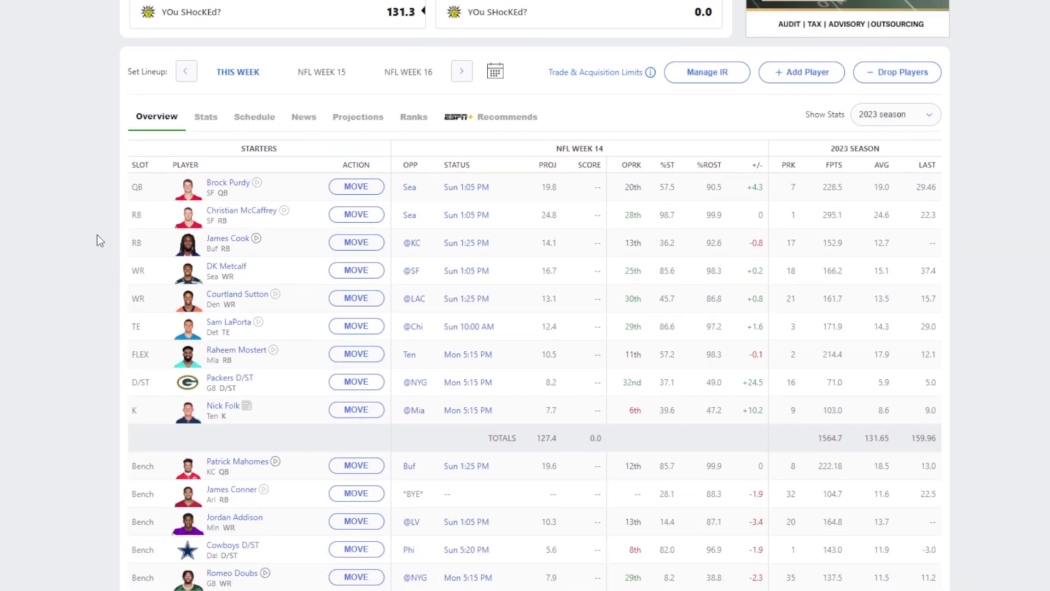
{"action": "scroll", "coordinate": [68, 232], "scroll_direction": "up", "scroll_amount": 3}
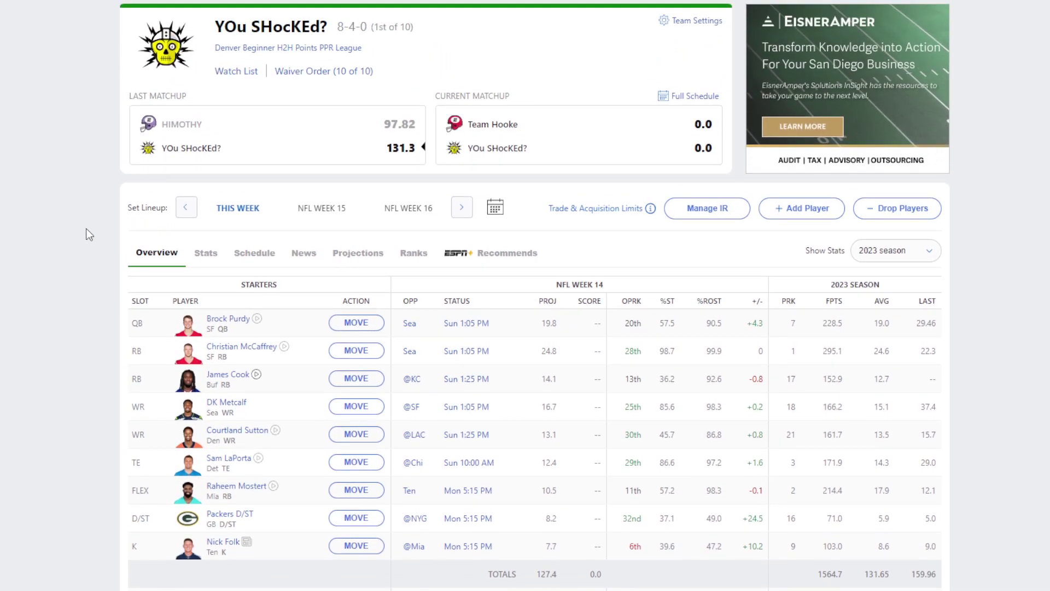
Compare the Week 14 matchup with Team Hooke and examine Jaylen Waddle's projection and game log.
{"action": "left_click", "coordinate": [466, 140]}
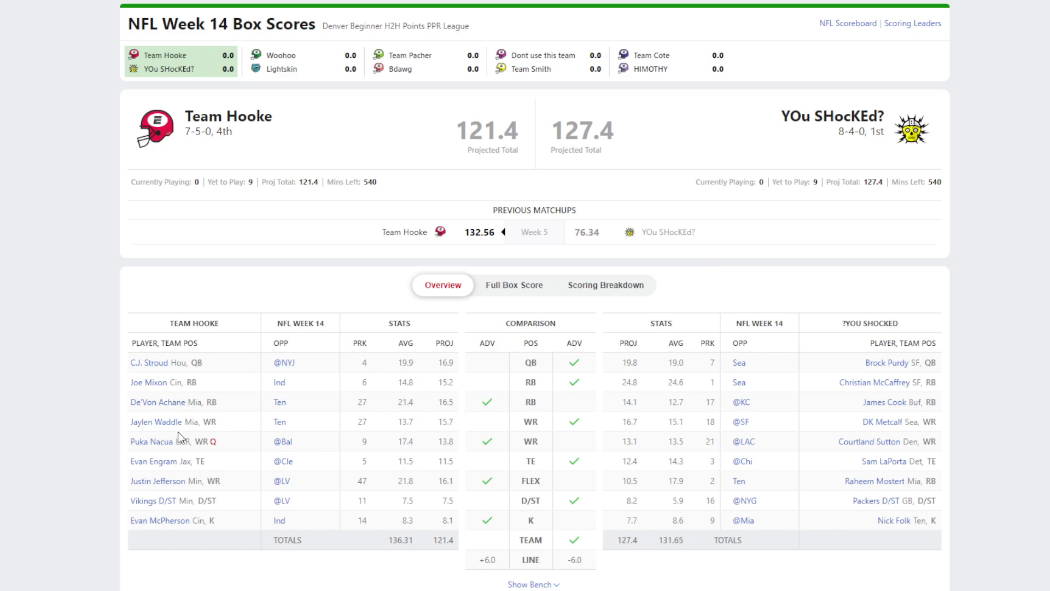
{"action": "left_click", "coordinate": [159, 422]}
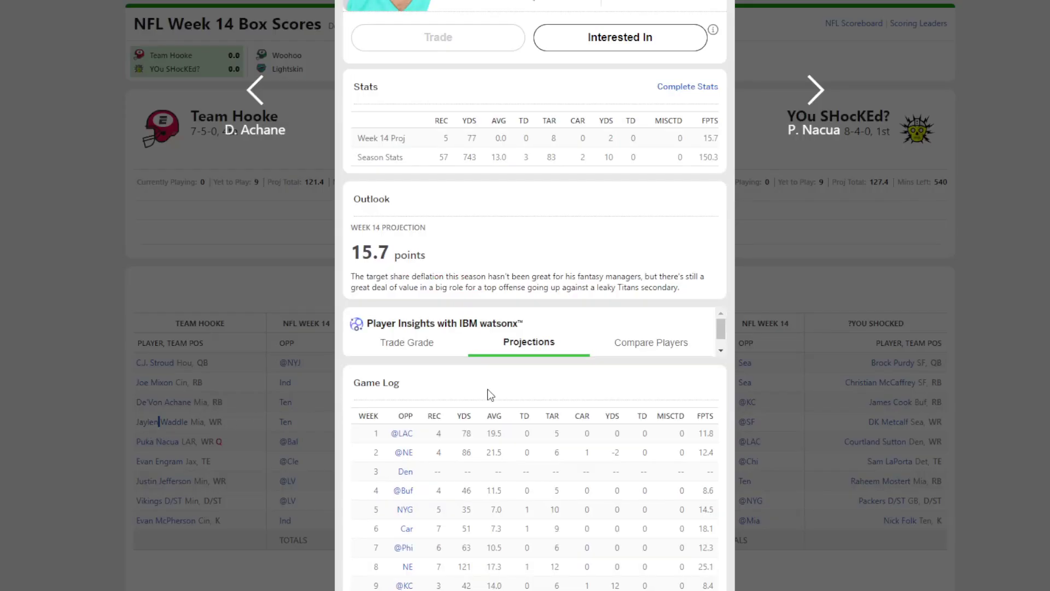
{"action": "scroll", "coordinate": [488, 395], "scroll_direction": "down", "scroll_amount": 10}
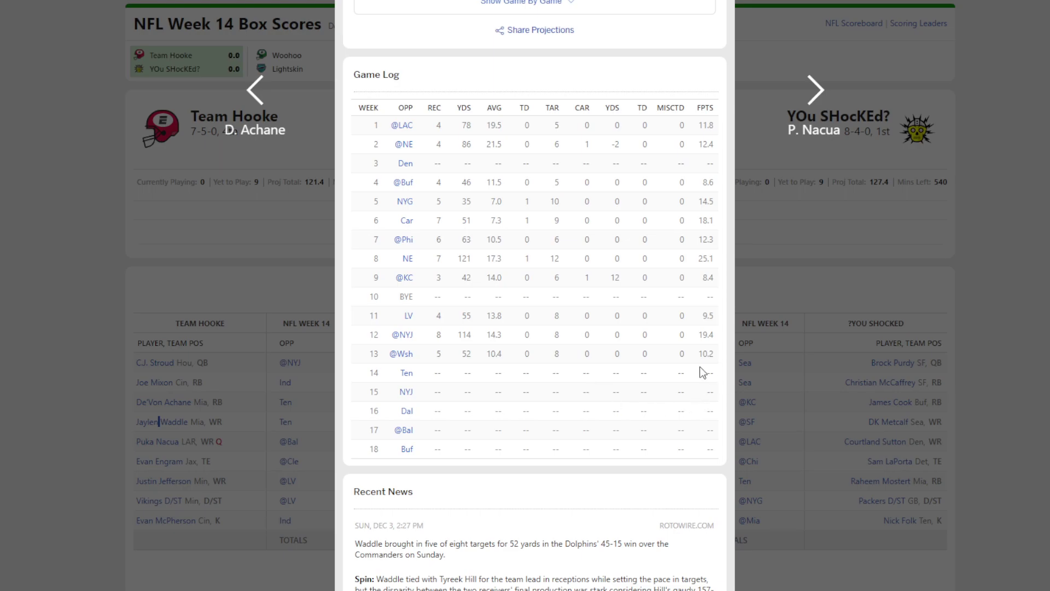
{"action": "left_click", "coordinate": [874, 282]}
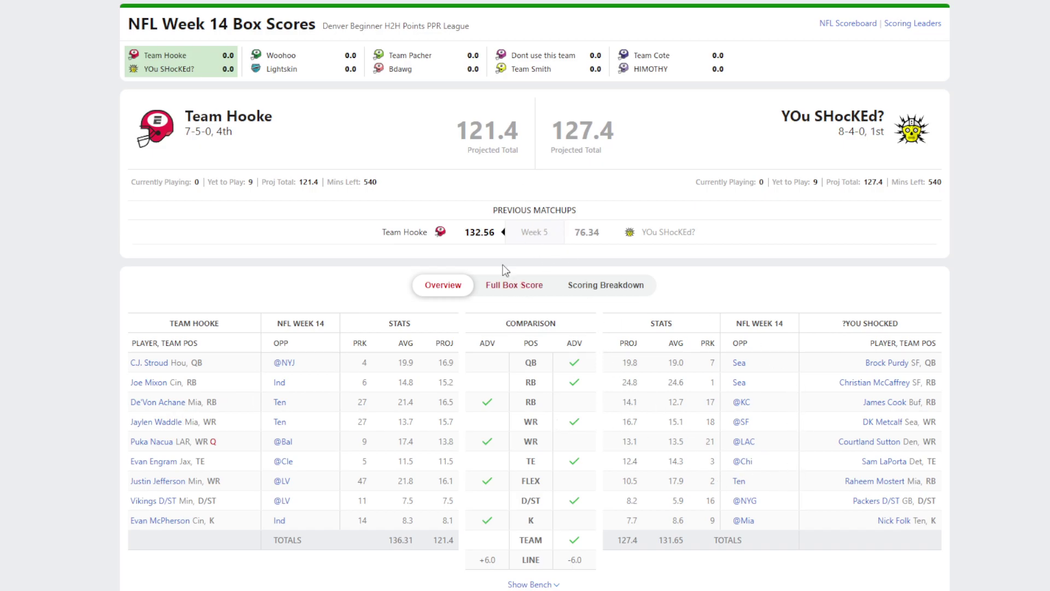
Review the YOu SHocKEd? starters and bench again and examine kicker Nick Folk's game log.
{"action": "left_click", "coordinate": [225, 98]}
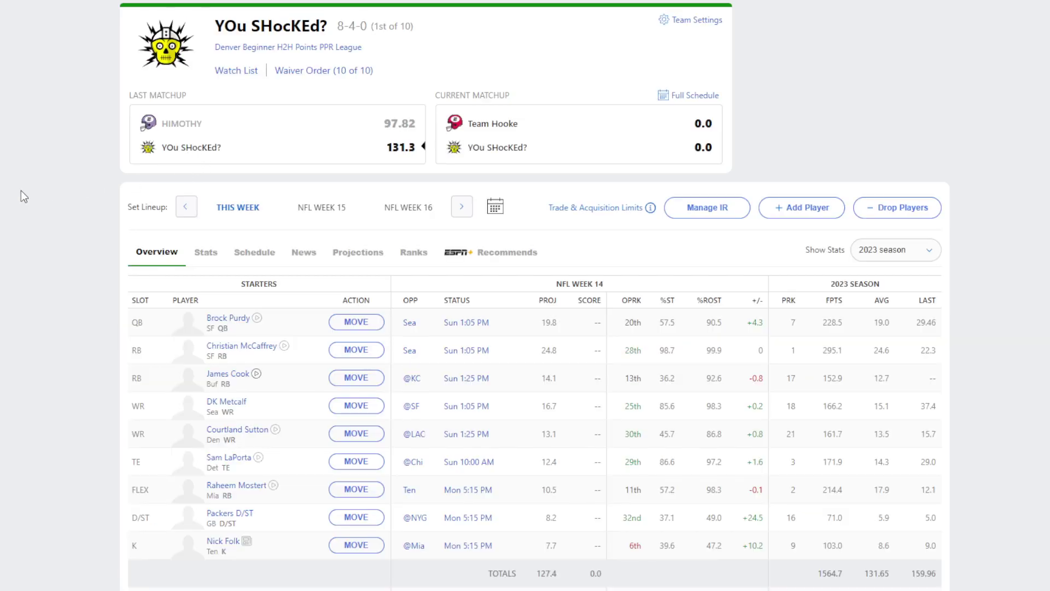
{"action": "scroll", "coordinate": [87, 276], "scroll_direction": "down", "scroll_amount": 4}
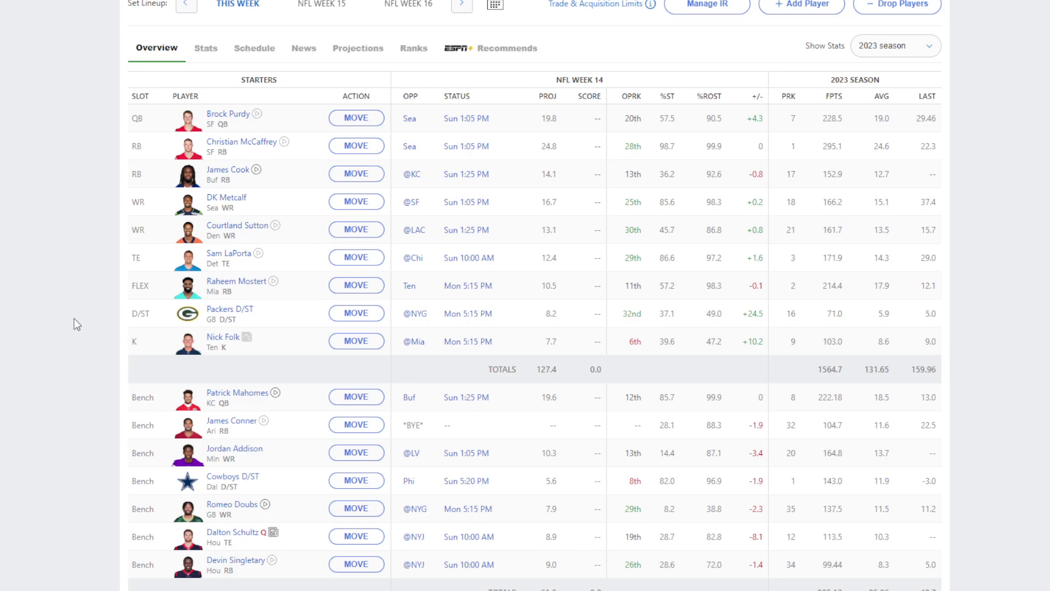
{"action": "scroll", "coordinate": [67, 299], "scroll_direction": "up", "scroll_amount": 3}
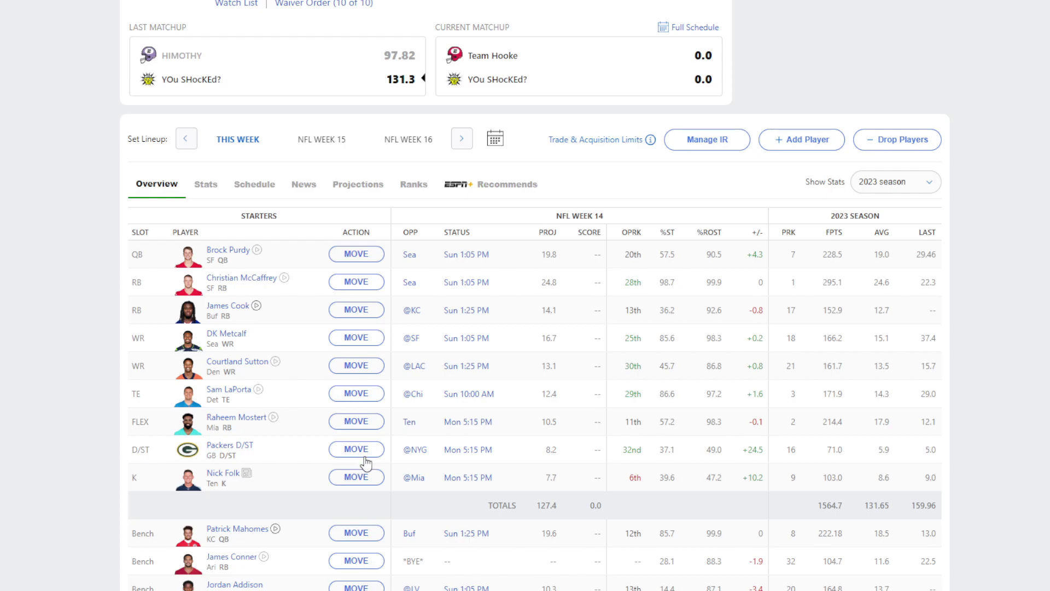
{"action": "left_click", "coordinate": [229, 473]}
{"action": "scroll", "coordinate": [518, 507], "scroll_direction": "down", "scroll_amount": 10}
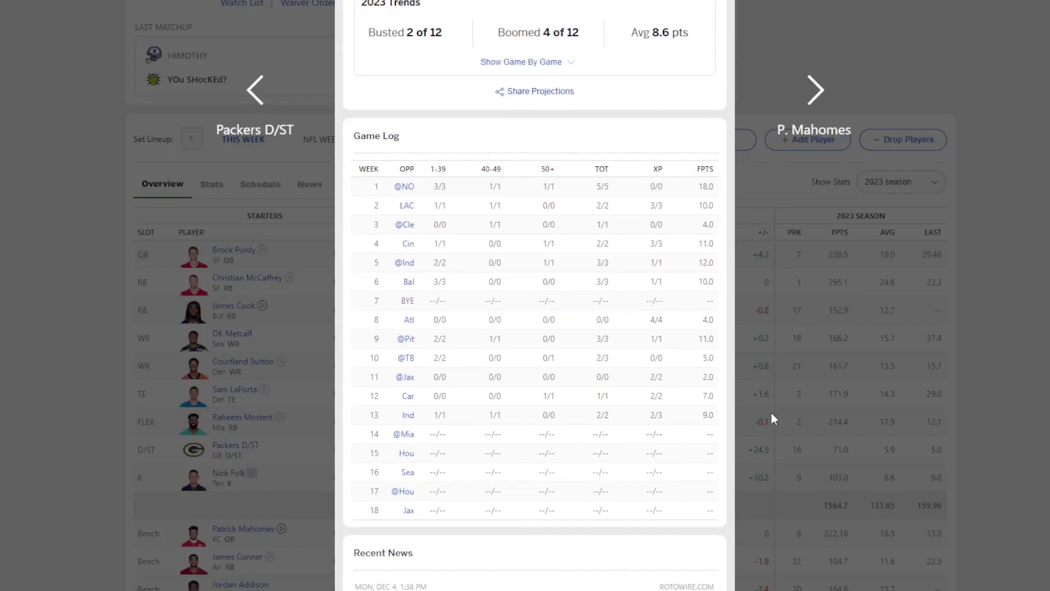
{"action": "left_click", "coordinate": [757, 415]}
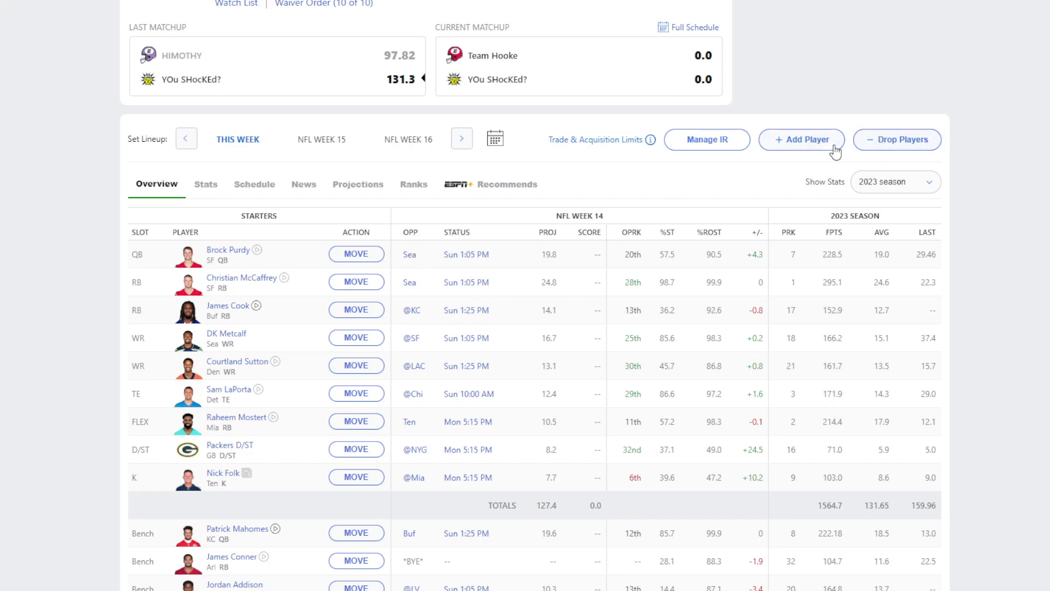
Filter the available free agents to kickers and pick Harrison Butker to add to the YOu SHocKEd? roster.
{"action": "left_click", "coordinate": [769, 144]}
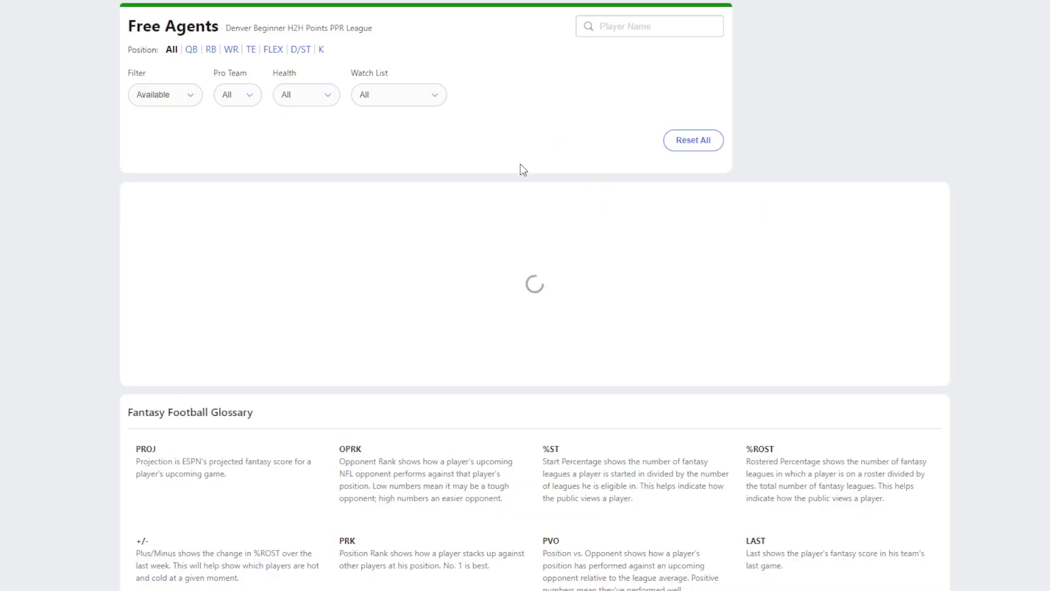
{"action": "left_click", "coordinate": [321, 50]}
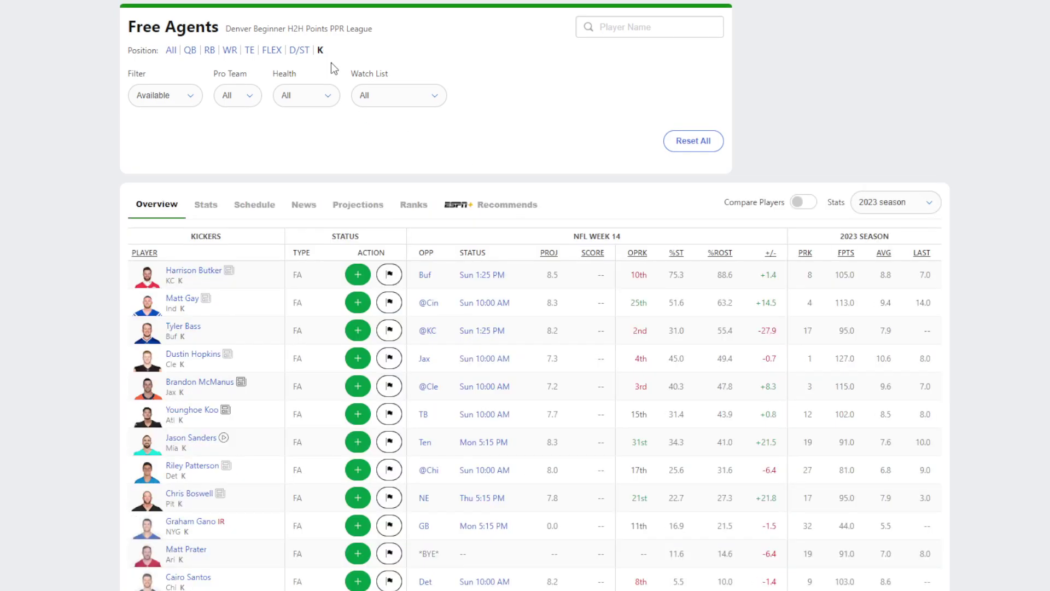
{"action": "left_click", "coordinate": [190, 271]}
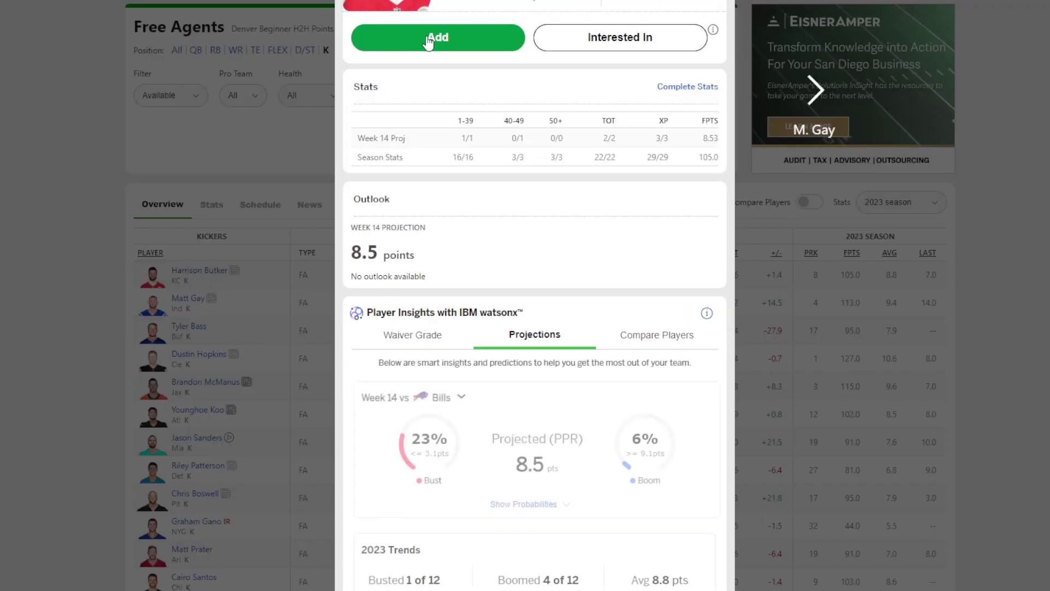
{"action": "left_click", "coordinate": [428, 38]}
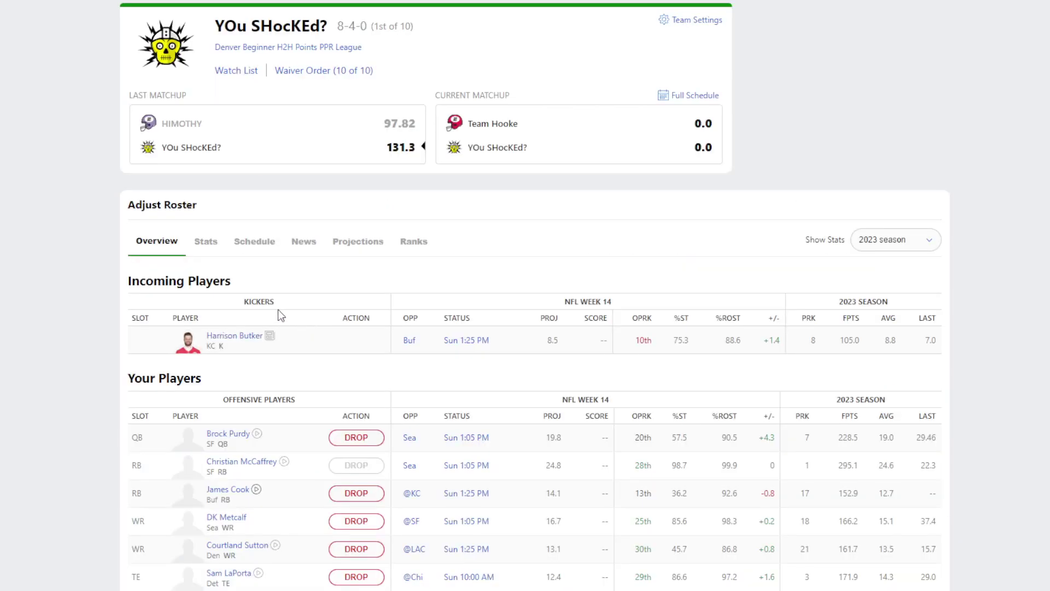
Drop kicker Nick Folk in exchange for Harrison Butker and confirm the transaction.
{"action": "scroll", "coordinate": [321, 383], "scroll_direction": "down", "scroll_amount": 6}
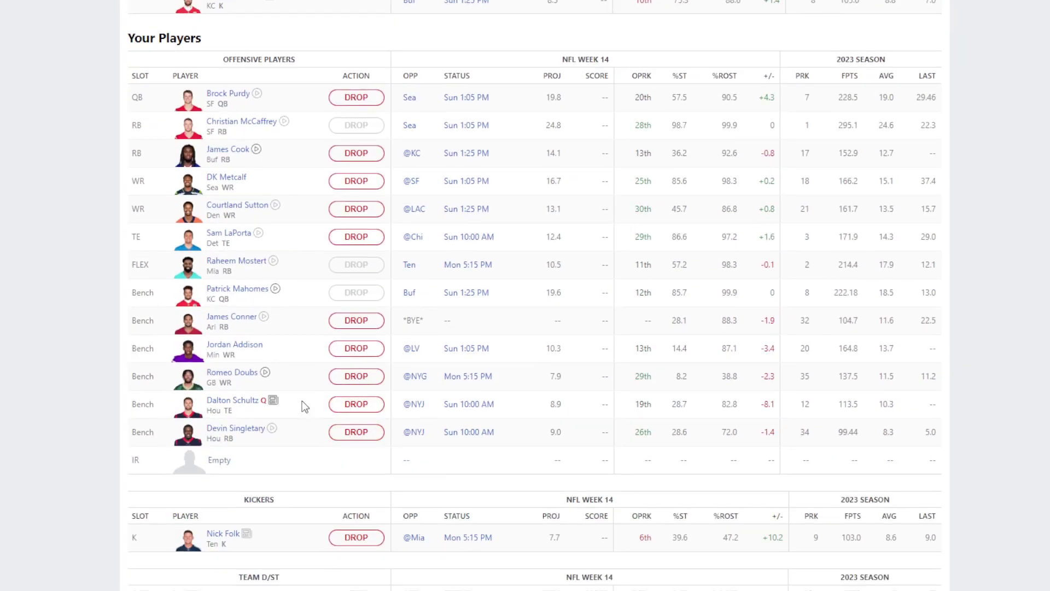
{"action": "left_click", "coordinate": [359, 537]}
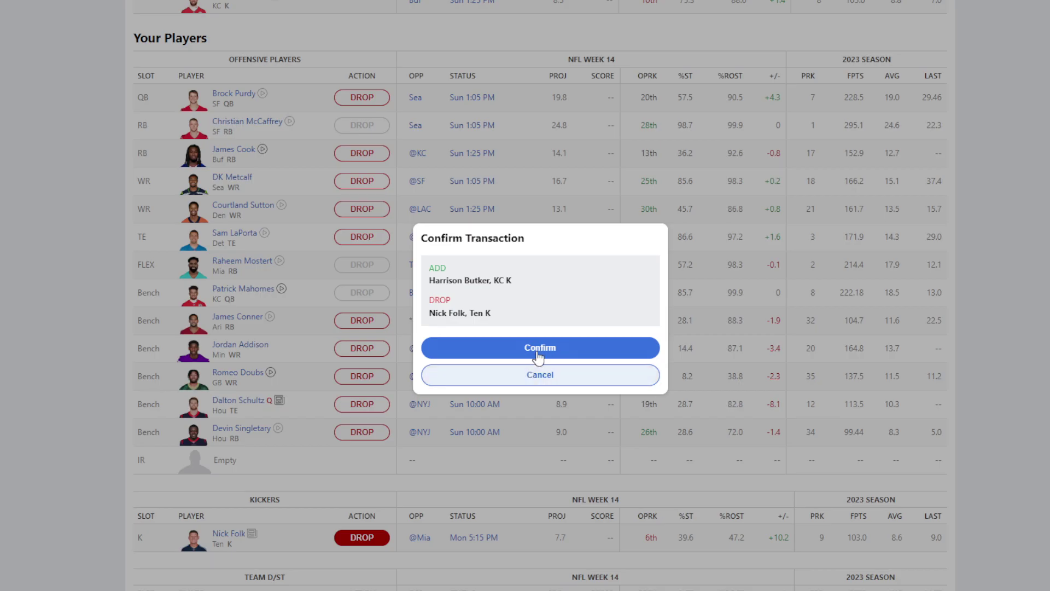
{"action": "left_click", "coordinate": [537, 350]}
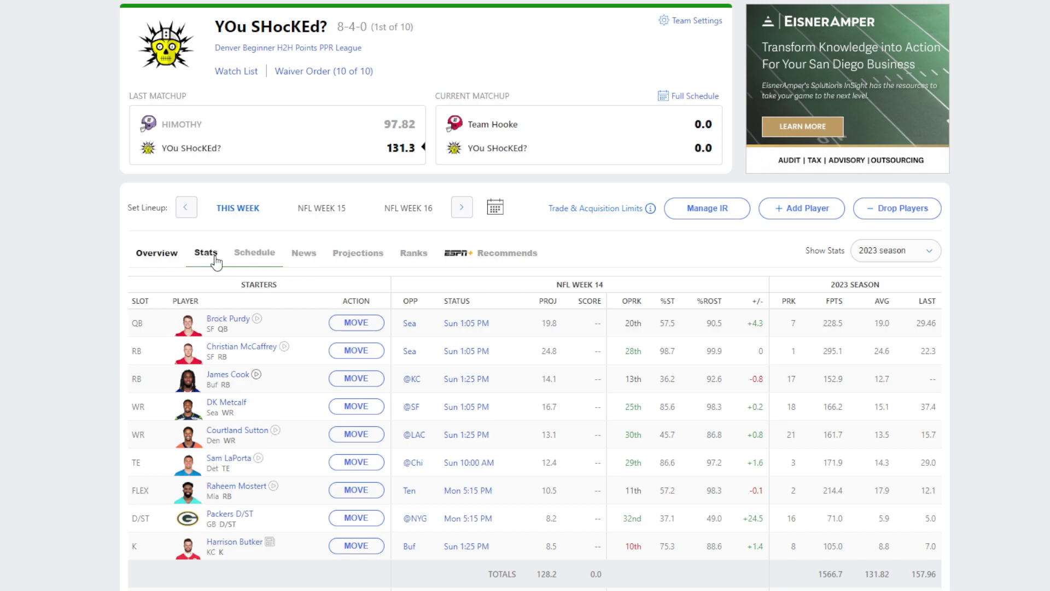
Check the updated Week 14 box score against Team Hooke and the YOu SHocKEd? starters and bench.
{"action": "left_click", "coordinate": [497, 134]}
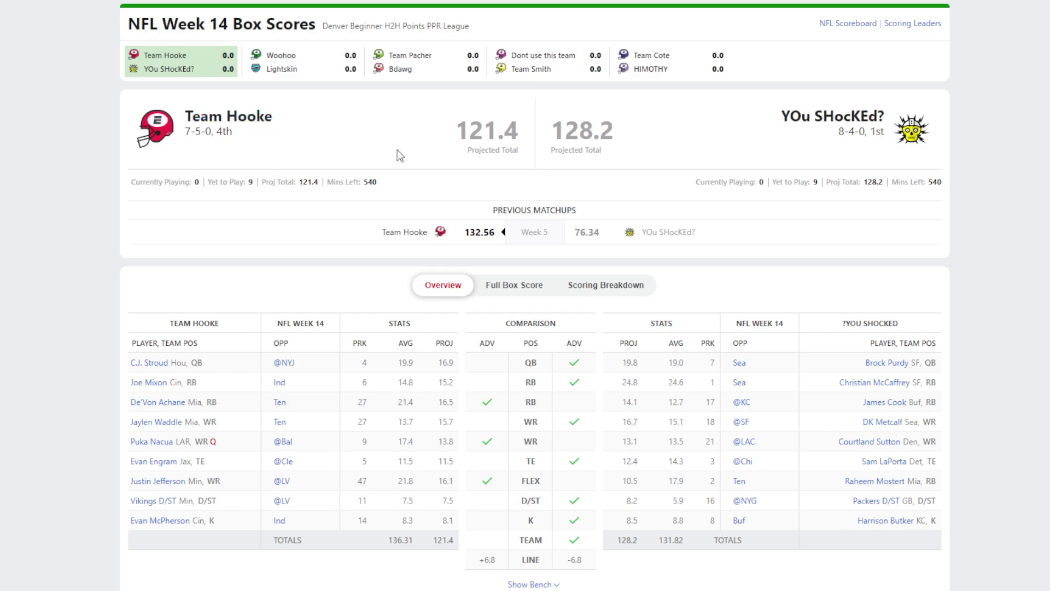
{"action": "key", "text": "alt+Left"}
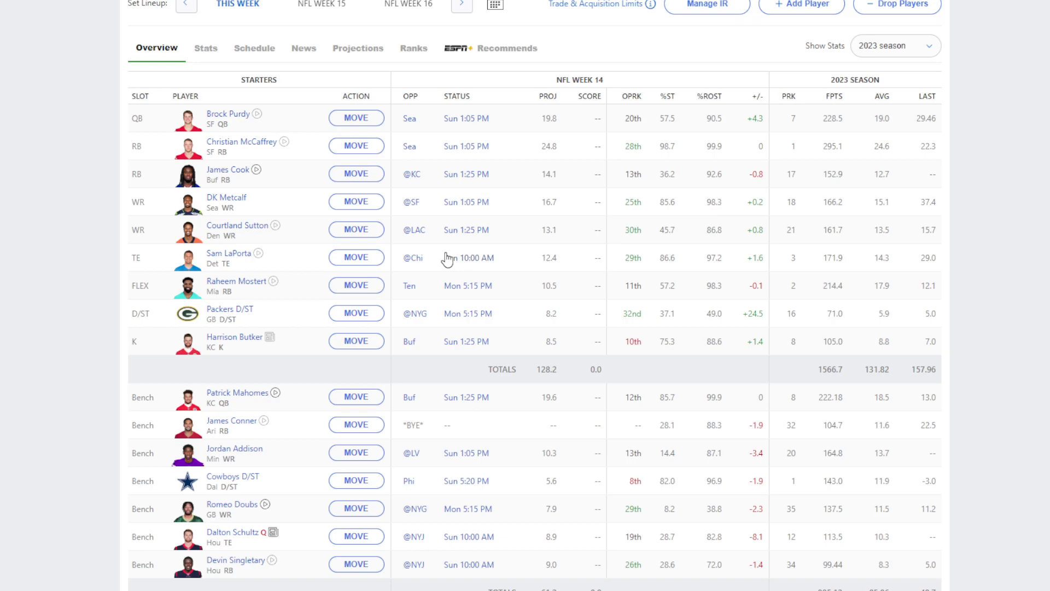
{"action": "scroll", "coordinate": [447, 259], "scroll_direction": "up", "scroll_amount": 4}
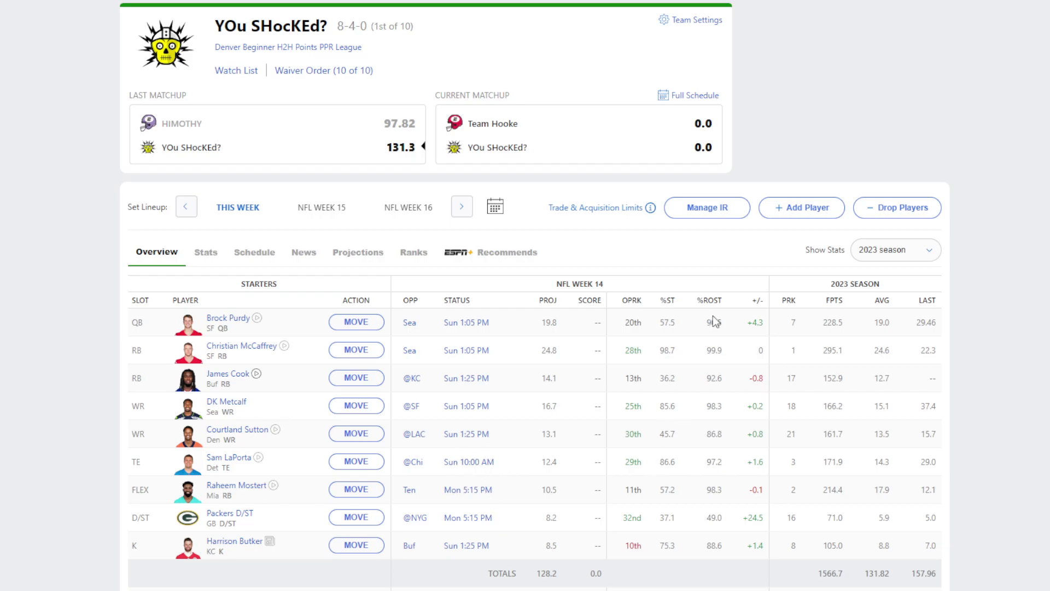
Switch to the Danger Zone team in the Jacksonville Pro league and review its Week 14 starters and bench.
{"action": "mouse_move", "coordinate": [608, 0]}
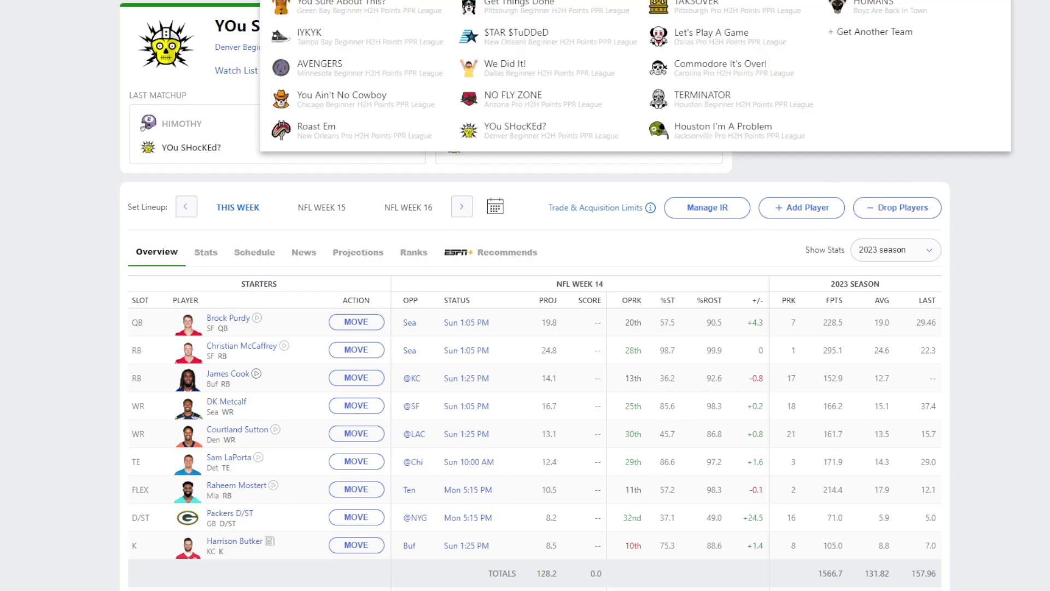
{"action": "left_click", "coordinate": [607, 0]}
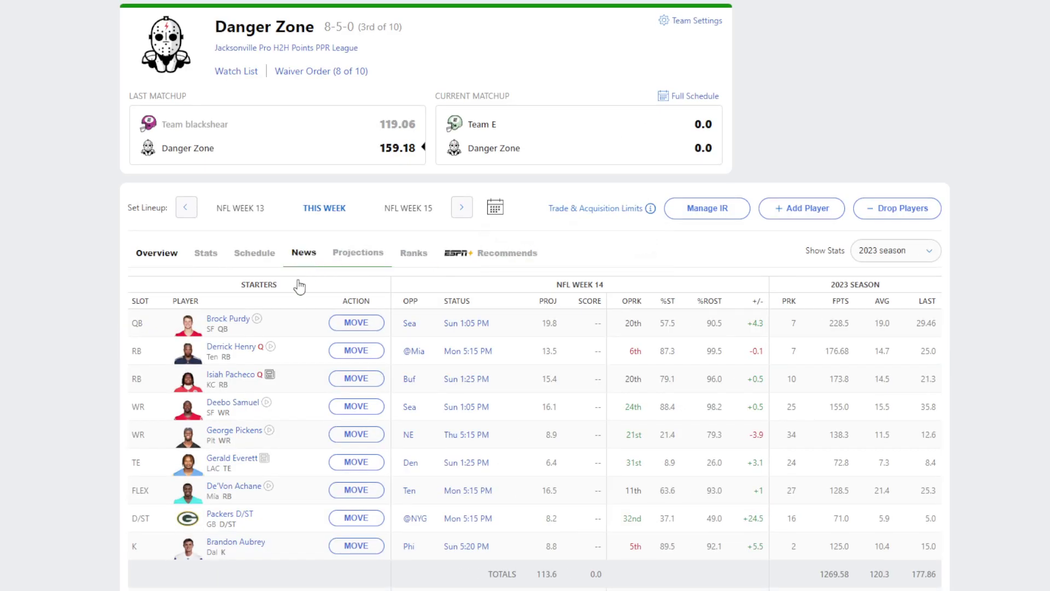
{"action": "scroll", "coordinate": [31, 303], "scroll_direction": "down", "scroll_amount": 3}
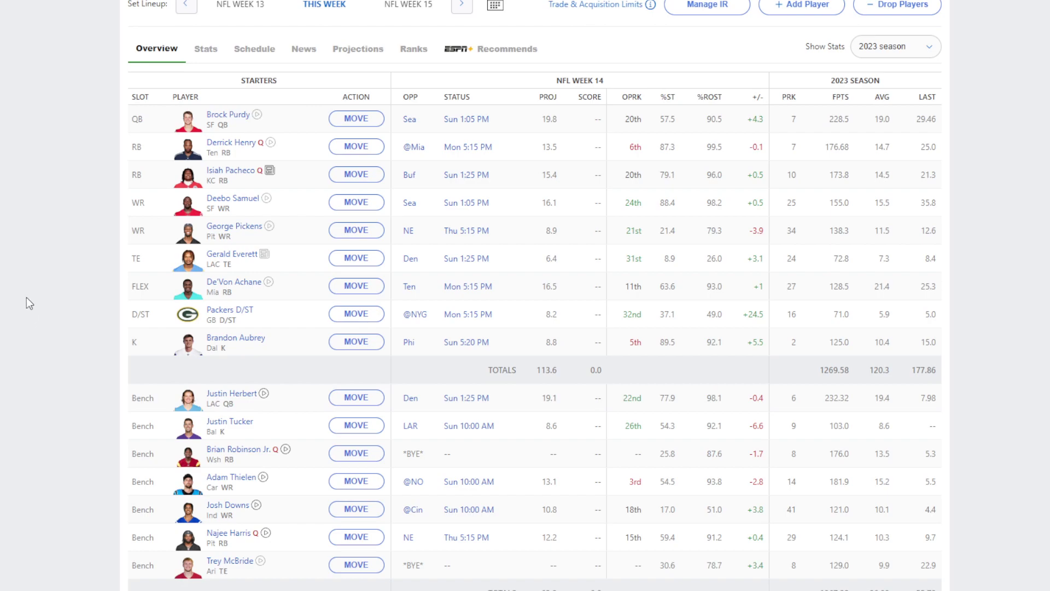
Open the Jacksonville Pro H2H Points PPR League home page and view the league's full standings.
{"action": "scroll", "coordinate": [28, 301], "scroll_direction": "up", "scroll_amount": 3}
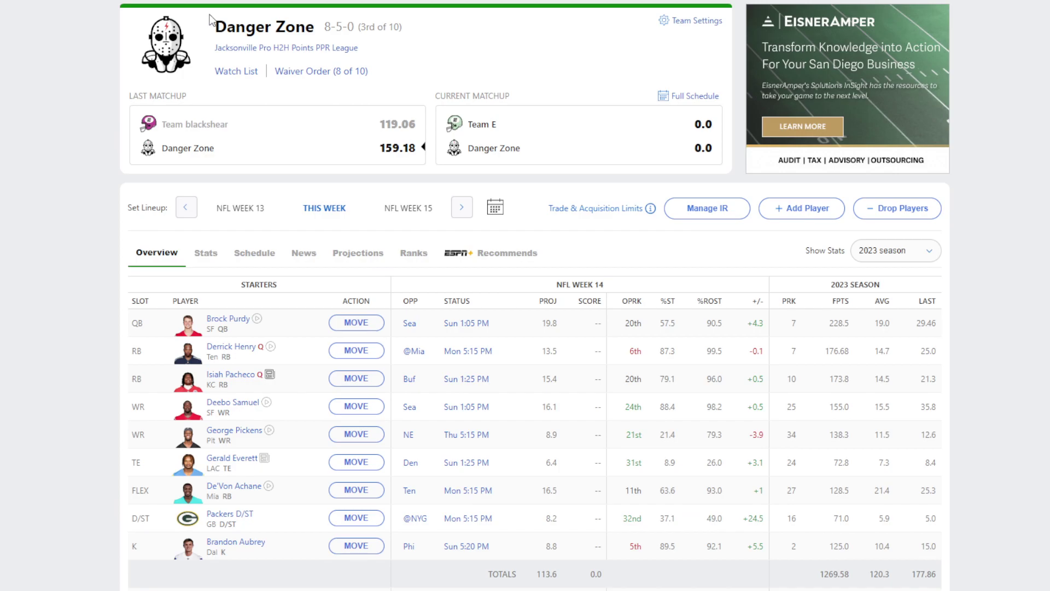
{"action": "left_click", "coordinate": [197, 1]}
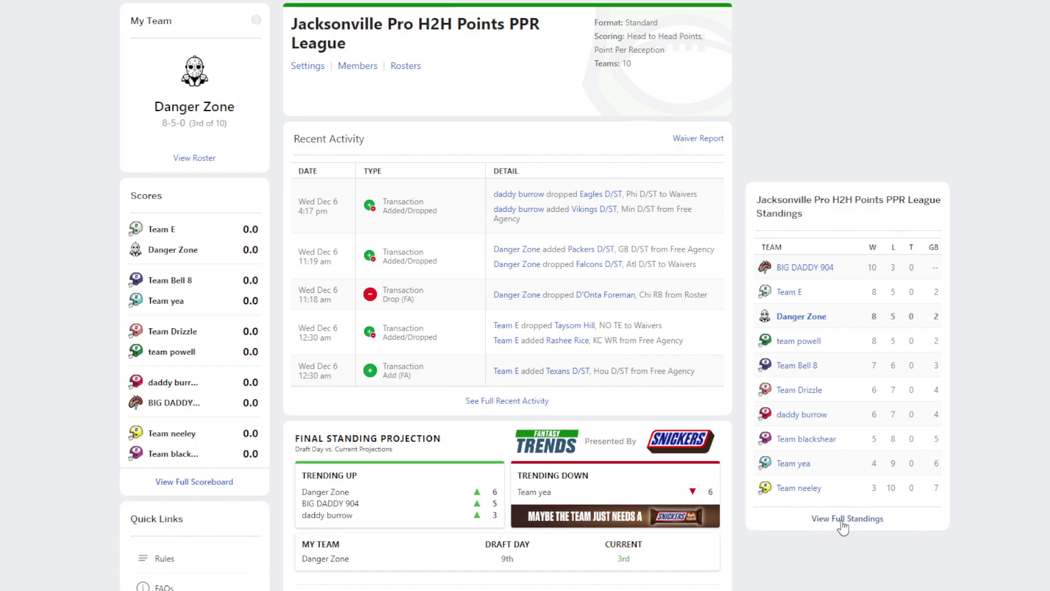
{"action": "left_click", "coordinate": [862, 520]}
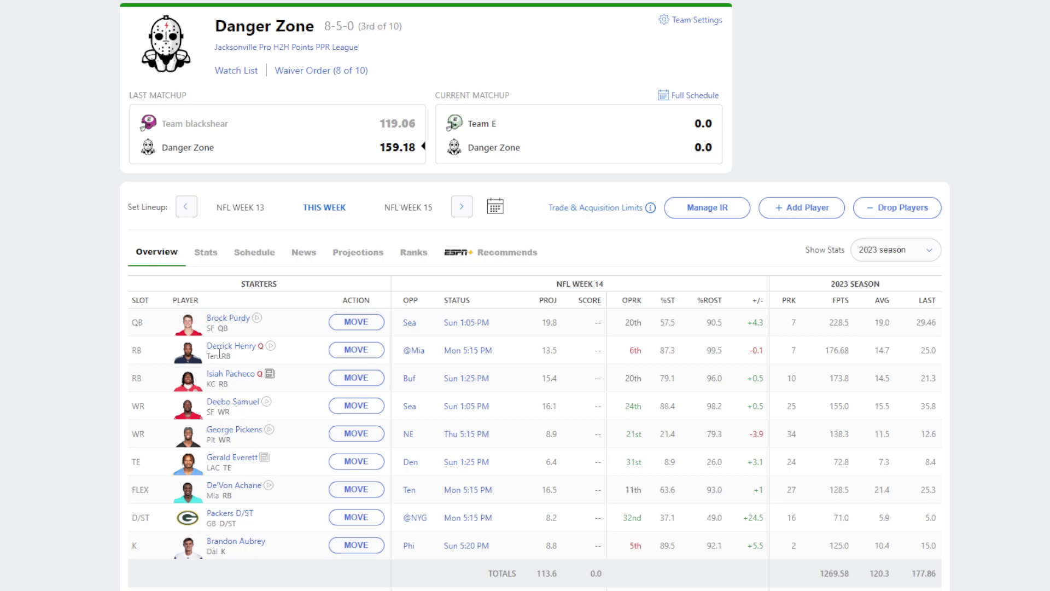
Review the Danger Zone lineup and read Derrick Henry's Week 14 outlook, game log and recent news.
{"action": "scroll", "coordinate": [88, 315], "scroll_direction": "down", "scroll_amount": 4}
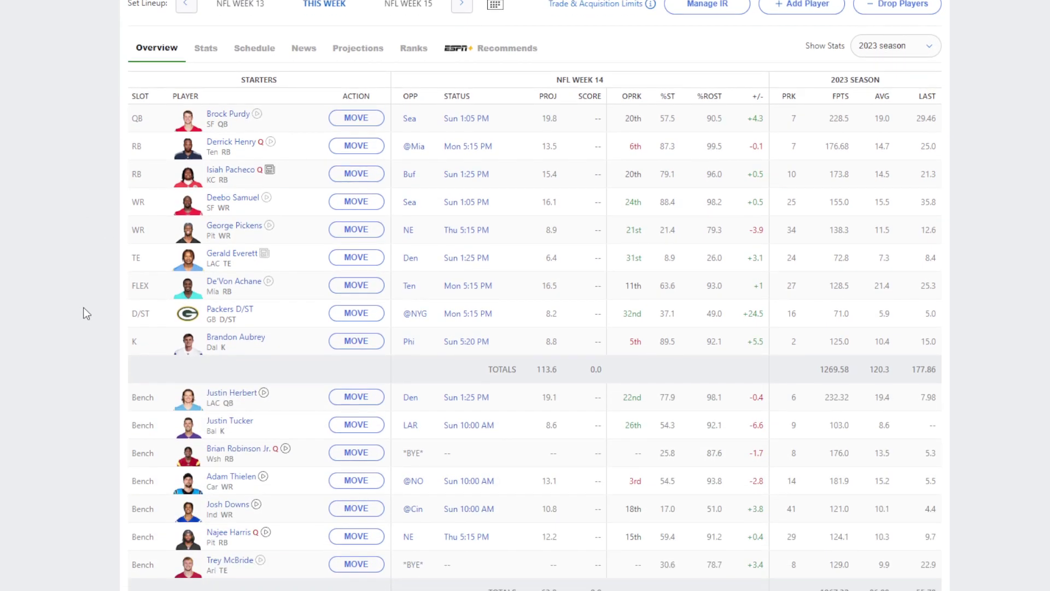
{"action": "scroll", "coordinate": [294, 269], "scroll_direction": "up", "scroll_amount": 2}
{"action": "scroll", "coordinate": [293, 267], "scroll_direction": "up", "scroll_amount": 1}
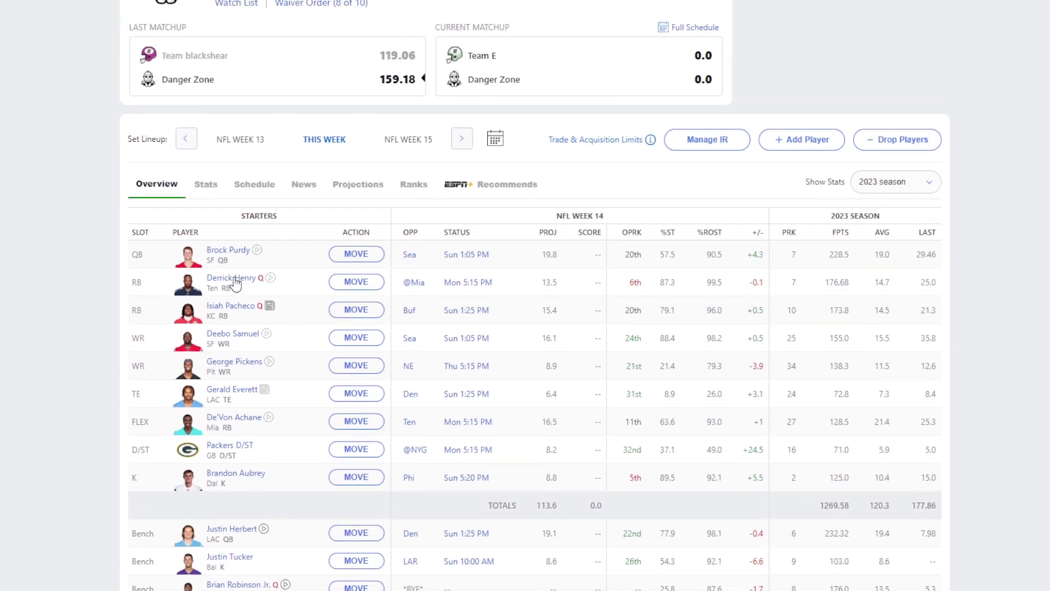
{"action": "left_click", "coordinate": [234, 275]}
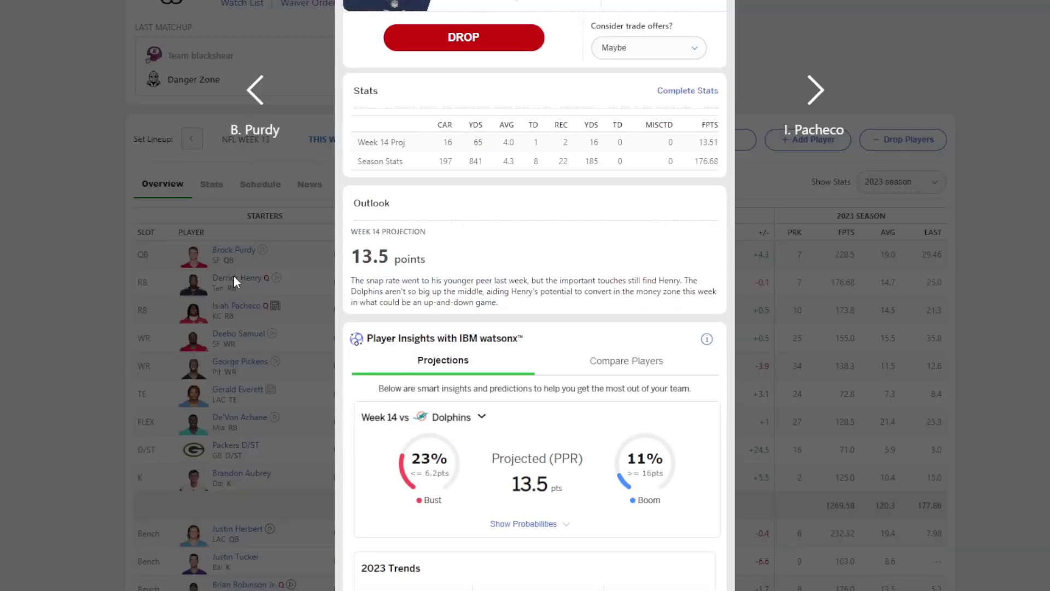
{"action": "scroll", "coordinate": [451, 281], "scroll_direction": "down", "scroll_amount": 5}
{"action": "scroll", "coordinate": [451, 280], "scroll_direction": "down", "scroll_amount": 6}
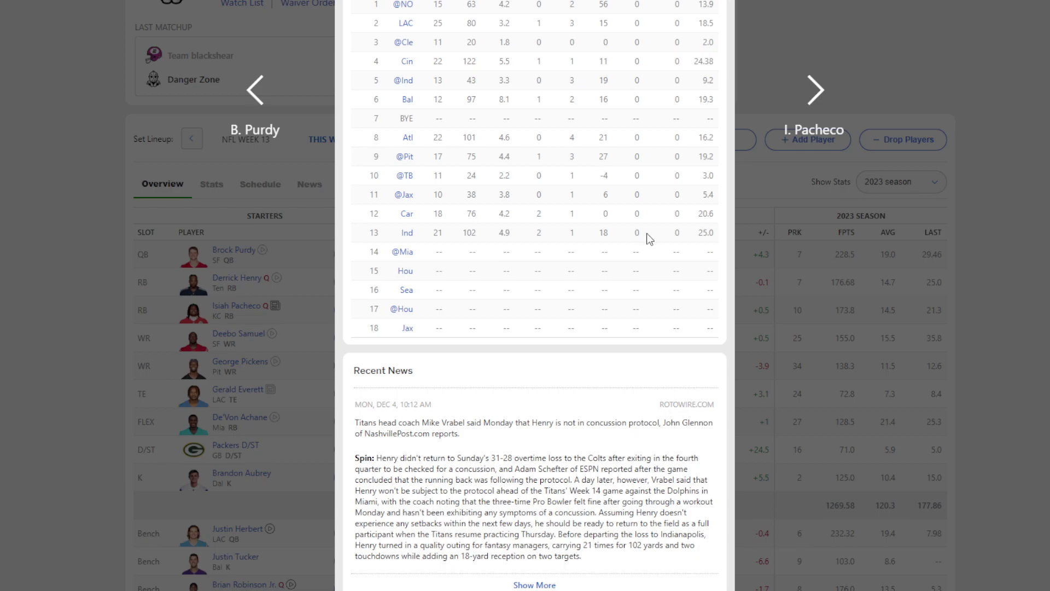
{"action": "left_click", "coordinate": [282, 305]}
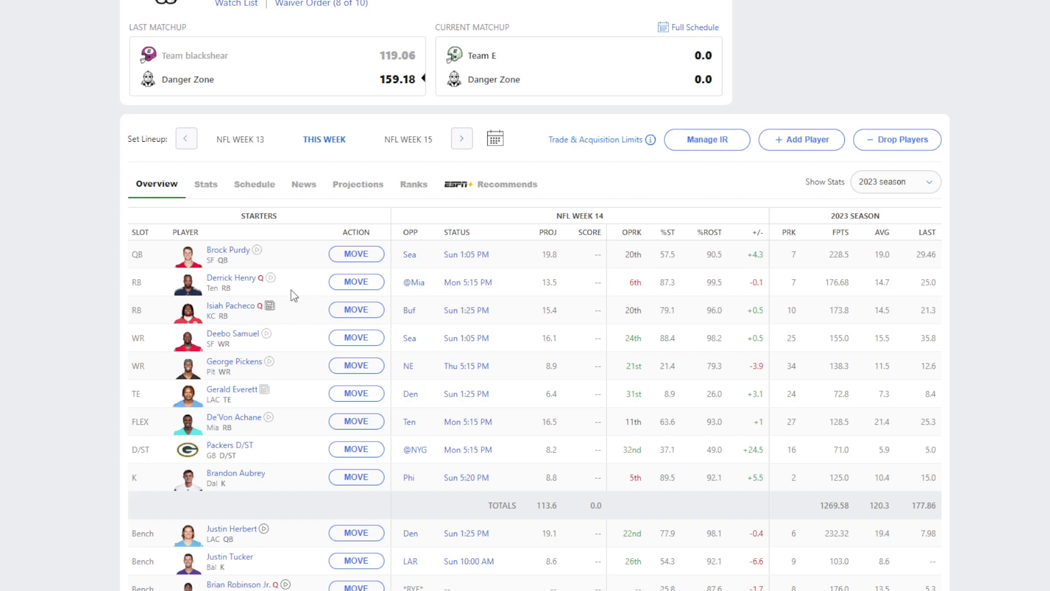
Browse the league's available free-agent running backs, reset the position filter to all, and return to the Danger Zone roster.
{"action": "left_click", "coordinate": [796, 141]}
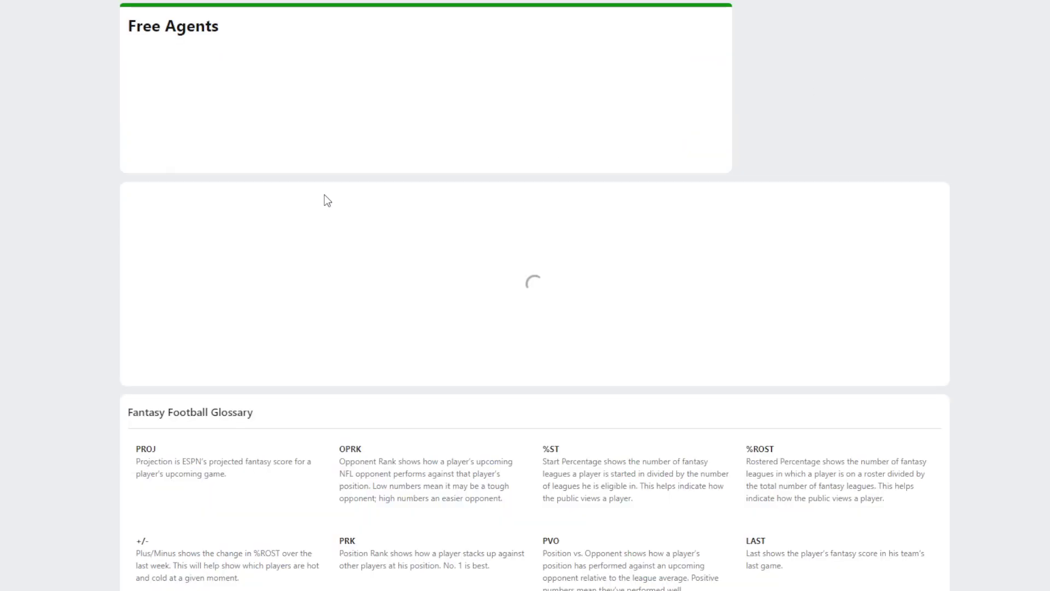
{"action": "left_click", "coordinate": [210, 50]}
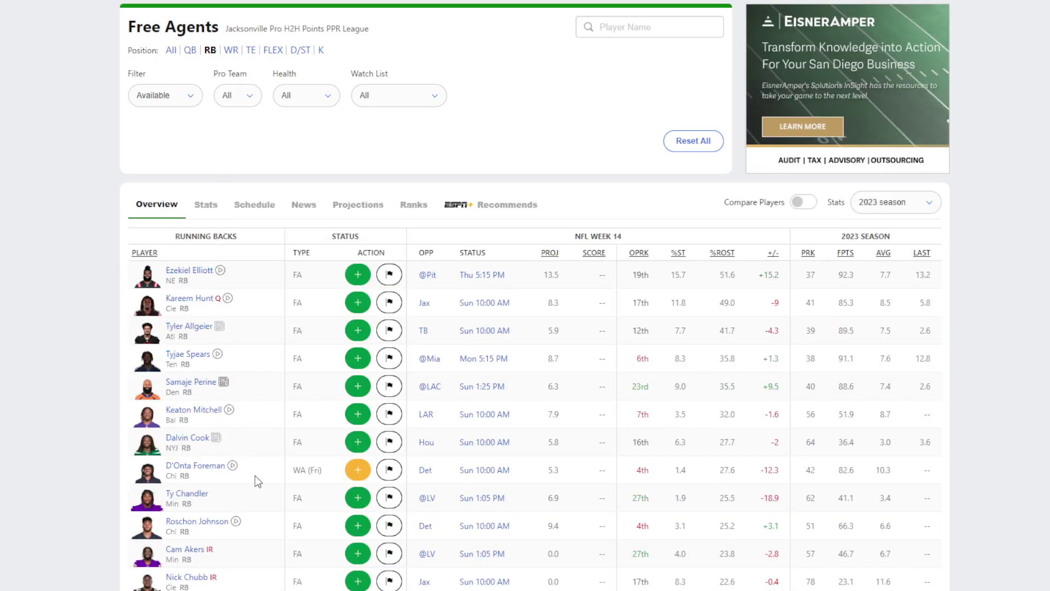
{"action": "scroll", "coordinate": [235, 577], "scroll_direction": "down", "scroll_amount": 3}
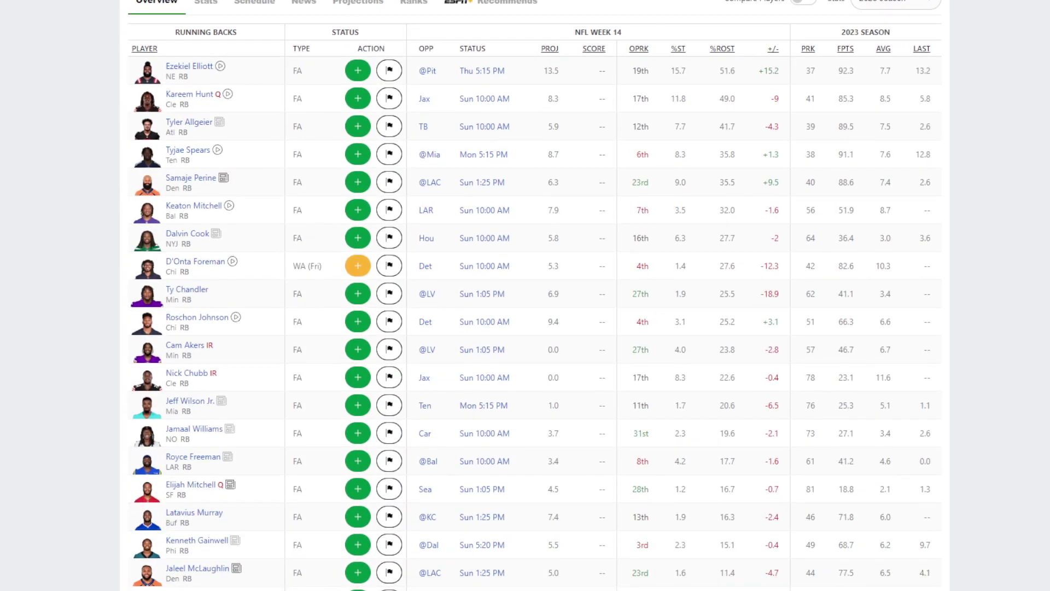
{"action": "scroll", "coordinate": [230, 583], "scroll_direction": "down", "scroll_amount": 3}
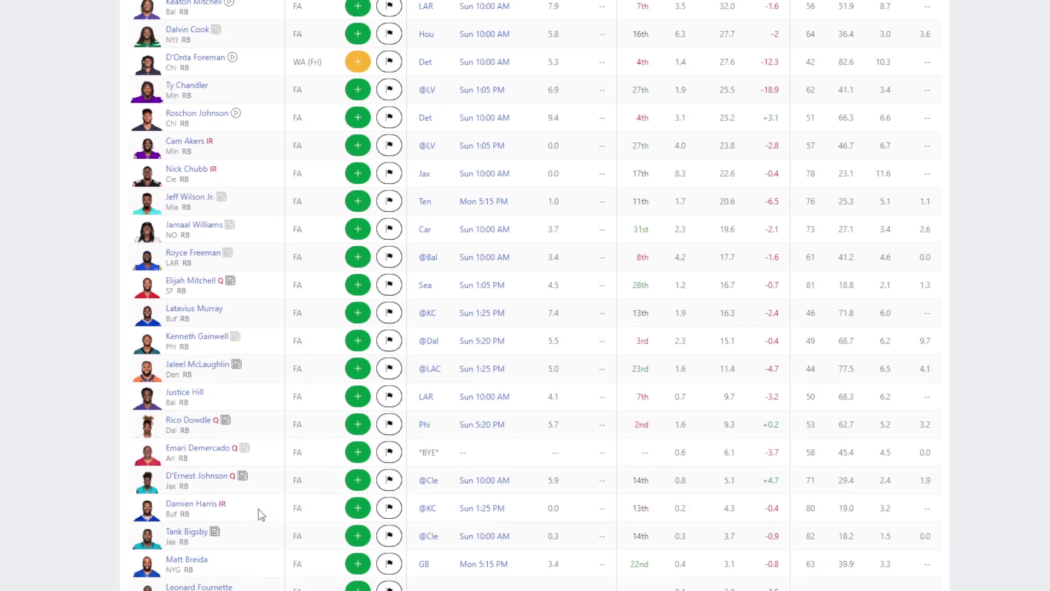
{"action": "scroll", "coordinate": [252, 511], "scroll_direction": "up", "scroll_amount": 6}
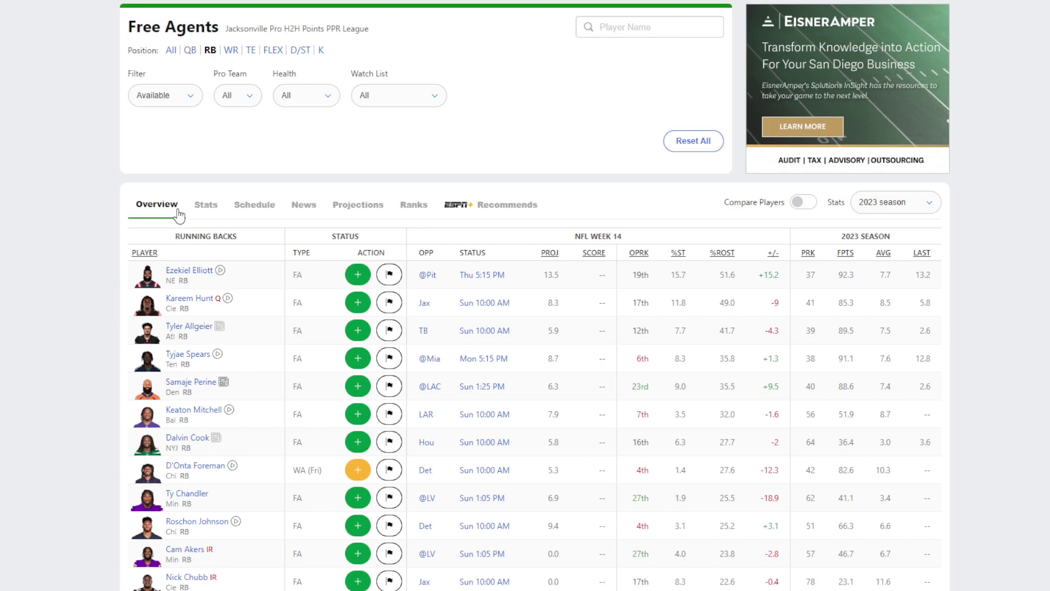
{"action": "left_click", "coordinate": [171, 50]}
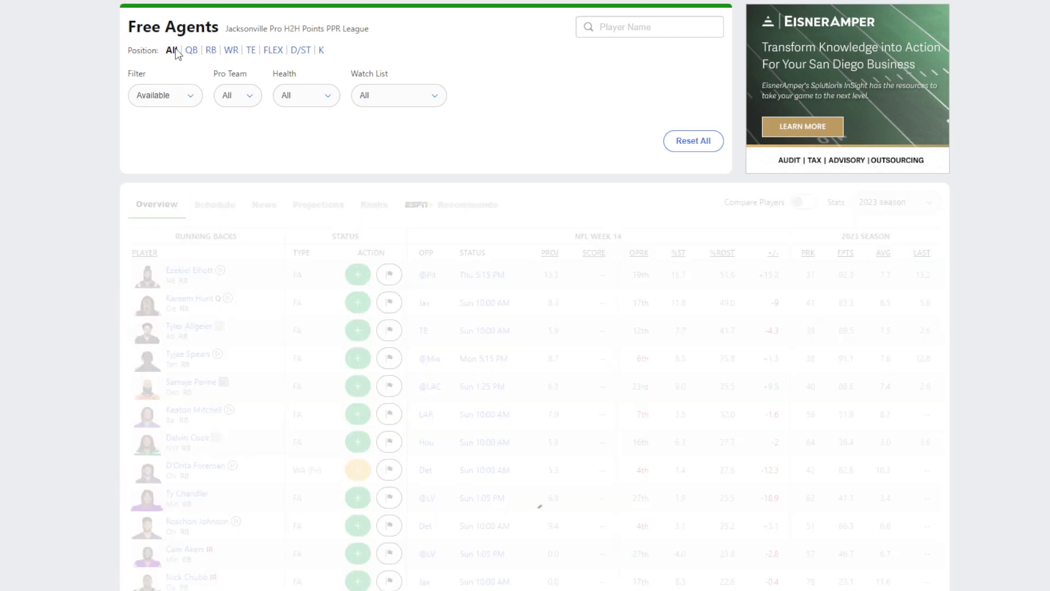
{"action": "left_click", "coordinate": [260, 14]}
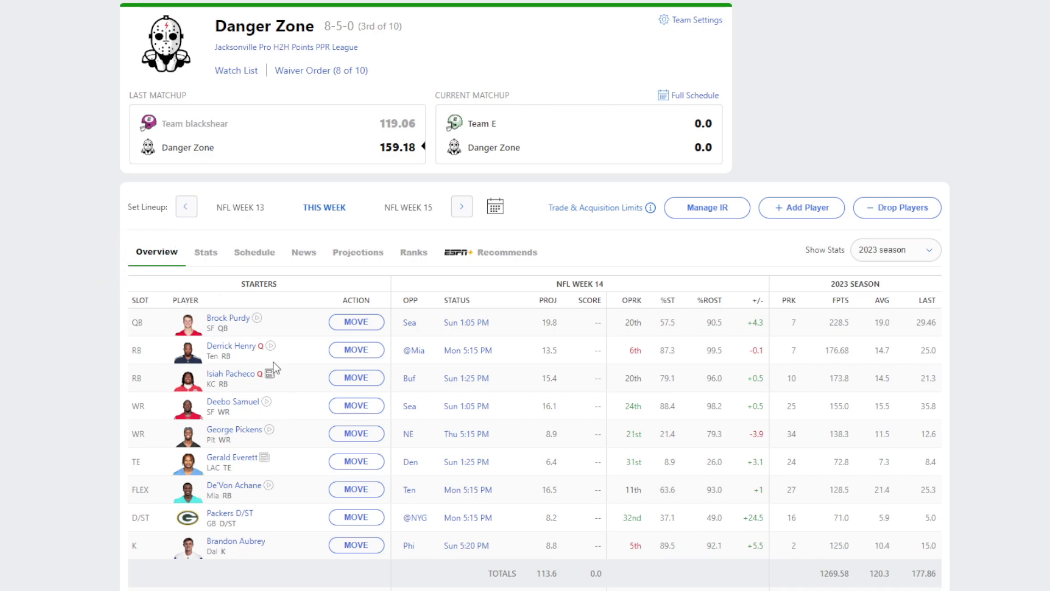
Move Isiah Pacheco to the FLEX slot in exchange for De'Von Achane, and check which other players could replace Pacheco there.
{"action": "left_click", "coordinate": [372, 388]}
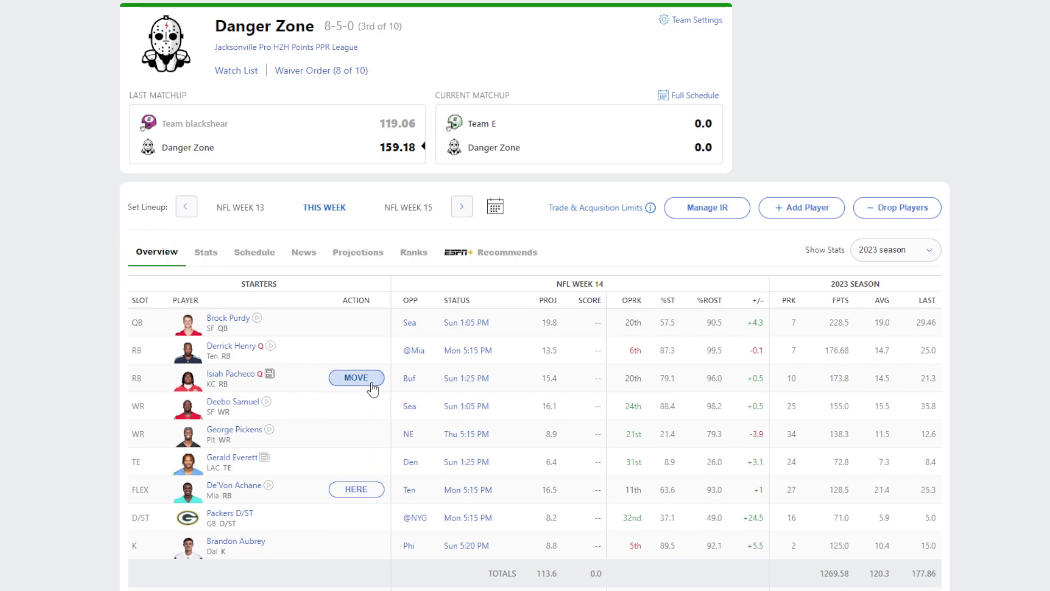
{"action": "left_click", "coordinate": [372, 492]}
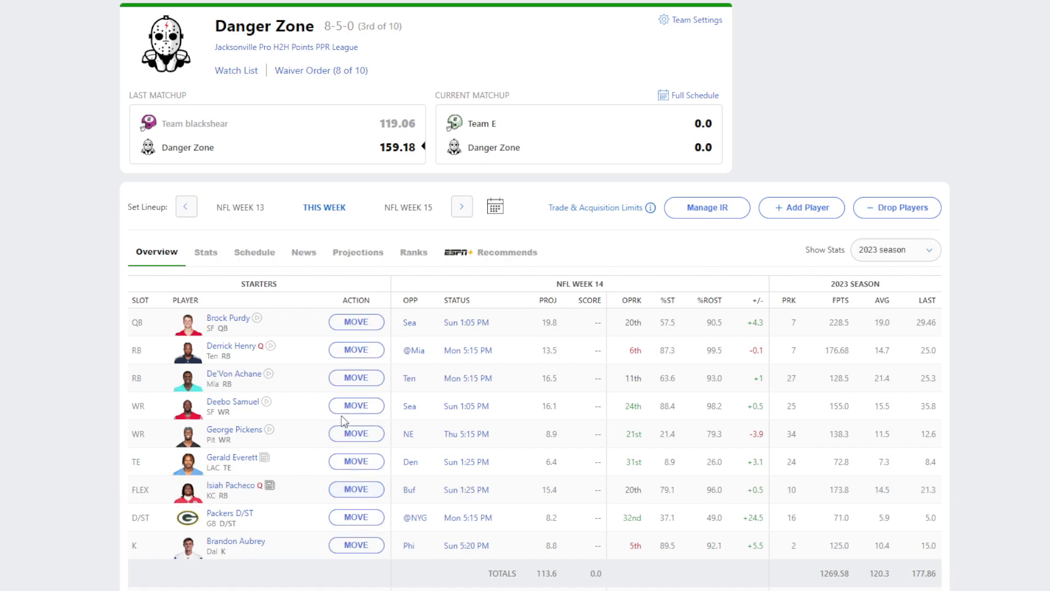
{"action": "scroll", "coordinate": [93, 372], "scroll_direction": "down", "scroll_amount": 3}
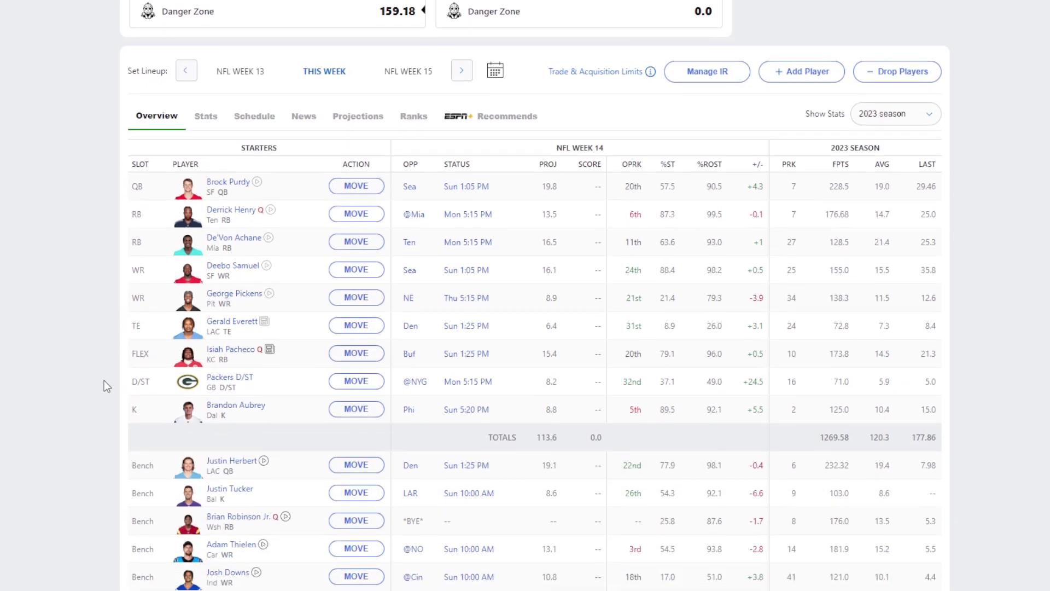
{"action": "left_click", "coordinate": [359, 356]}
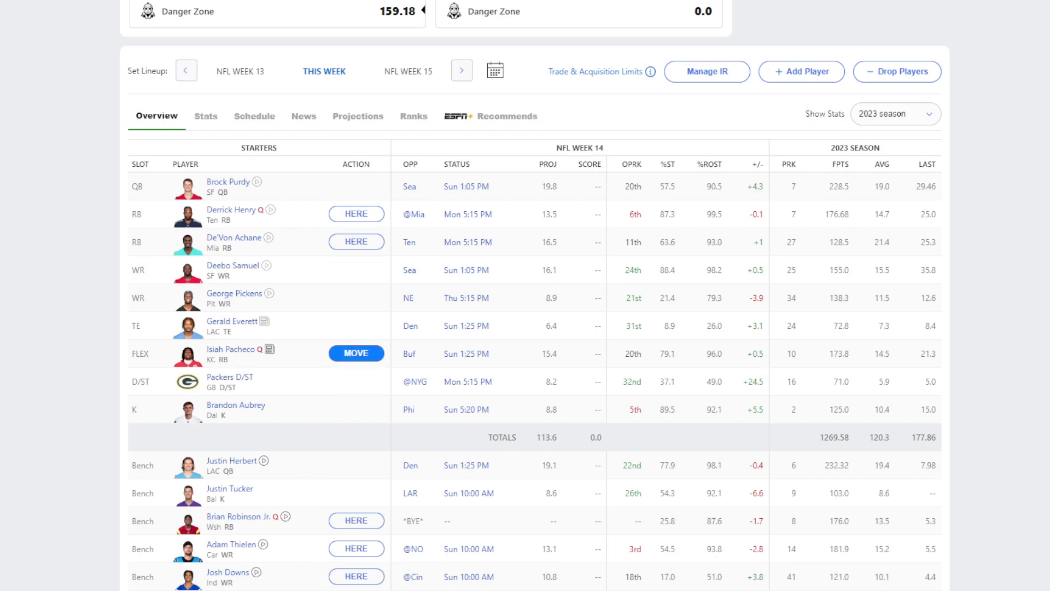
{"action": "left_click", "coordinate": [353, 356]}
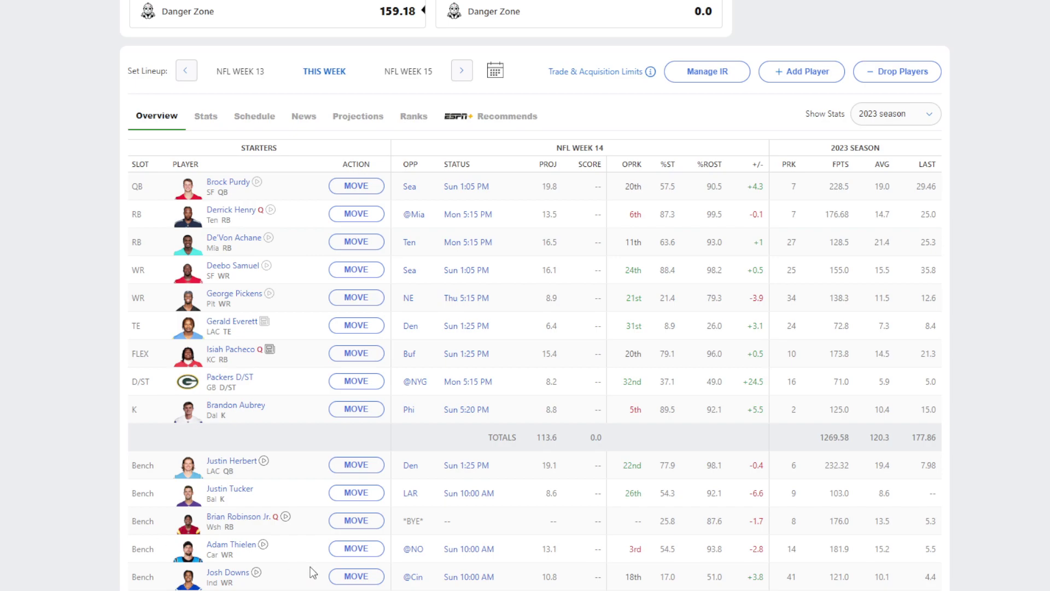
Check bench receiver Adam Thielen's game log on his player card and close the card.
{"action": "left_click", "coordinate": [236, 545]}
{"action": "scroll", "coordinate": [528, 437], "scroll_direction": "down", "scroll_amount": 15}
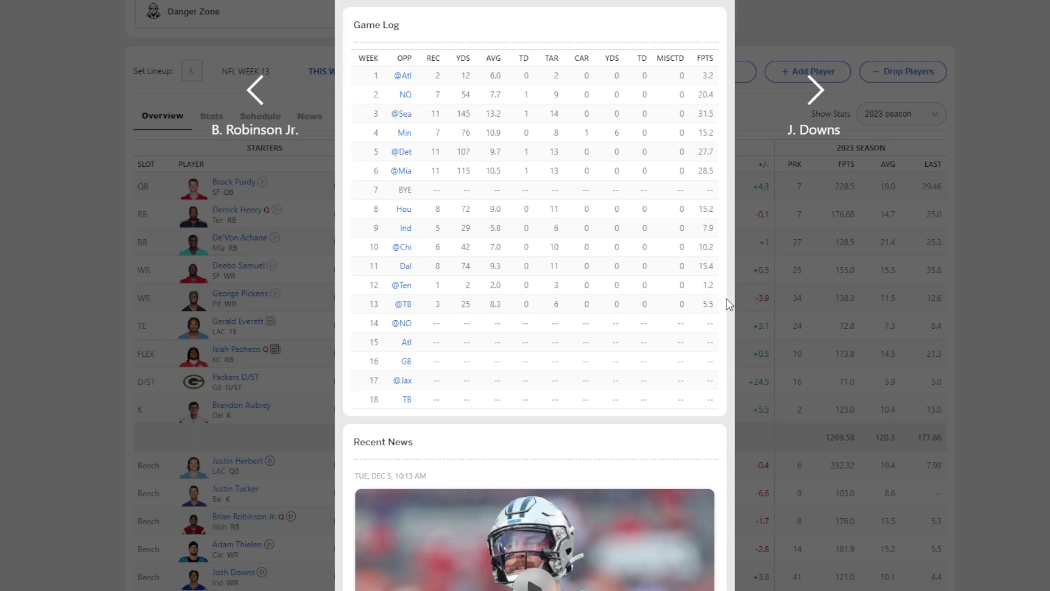
{"action": "left_click", "coordinate": [863, 335]}
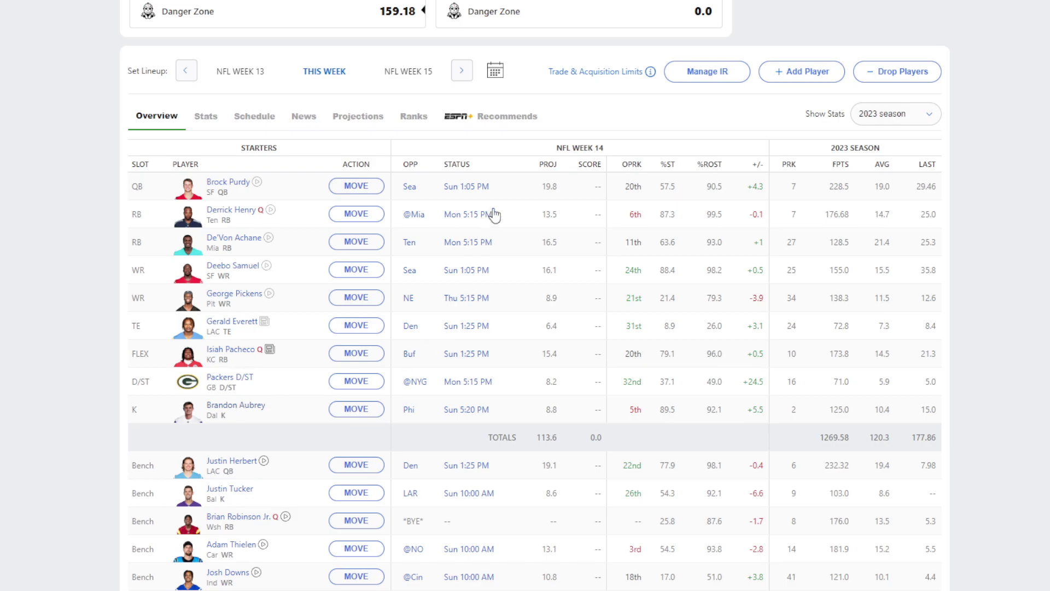
View the Week 14 box score against Team E and the league's full standings, returning to the Danger Zone roster.
{"action": "mouse_move", "coordinate": [554, 71]}
{"action": "left_click", "coordinate": [544, 18]}
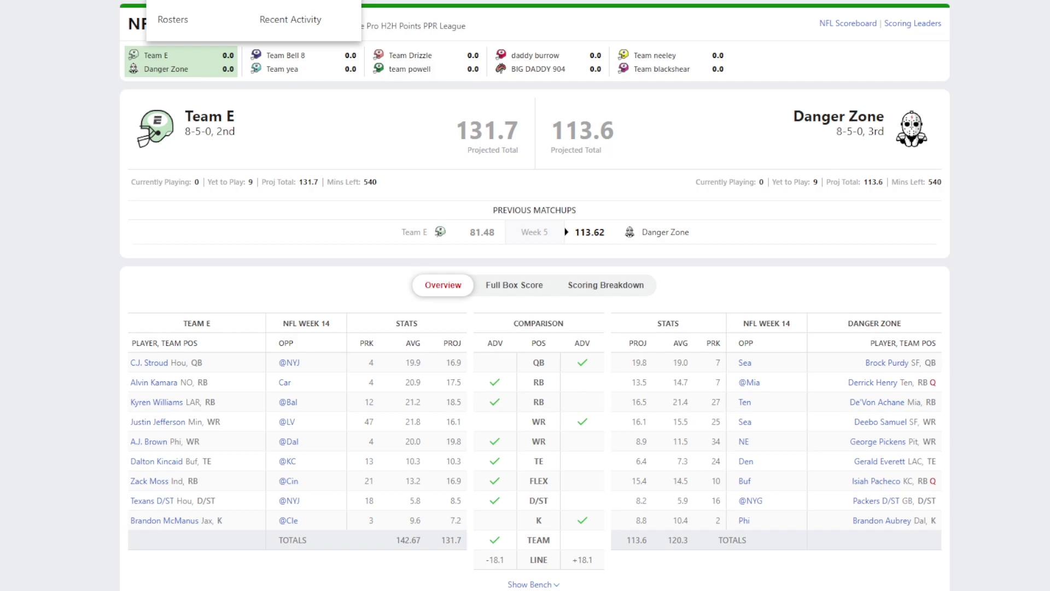
{"action": "left_click", "coordinate": [254, 1]}
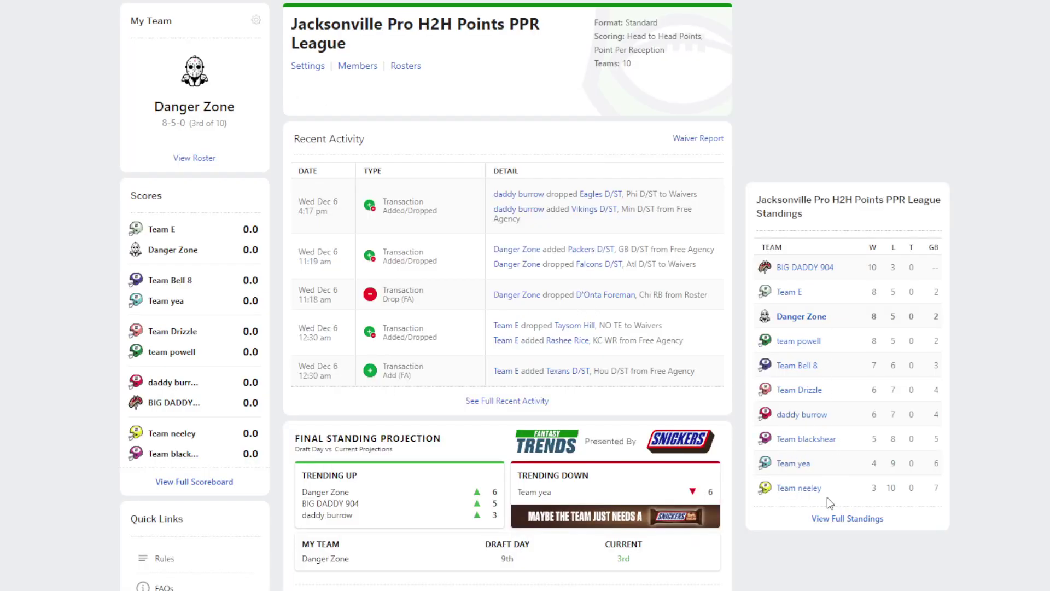
{"action": "left_click", "coordinate": [826, 519]}
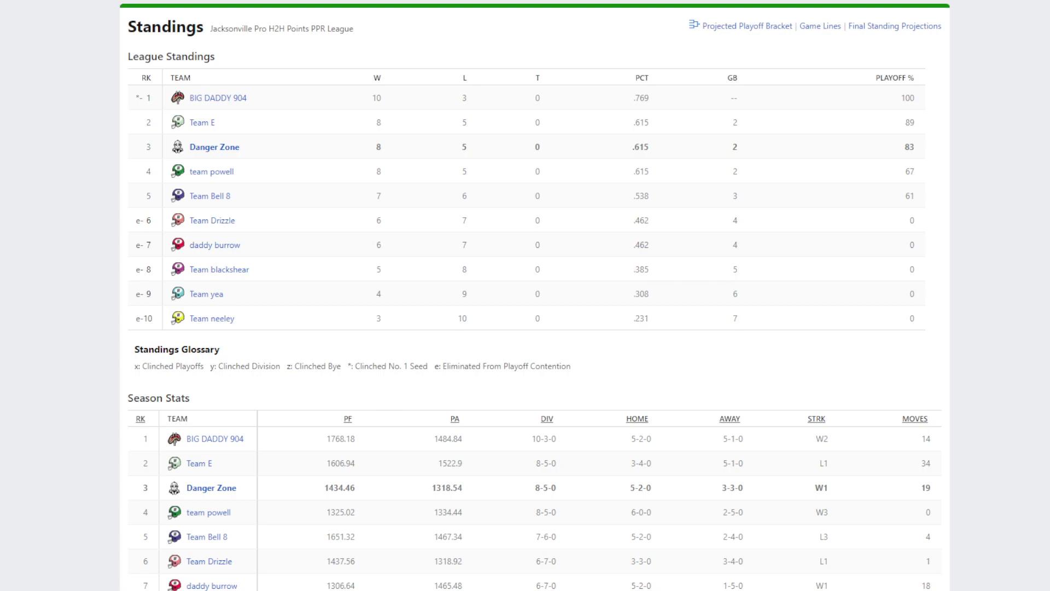
{"action": "left_click", "coordinate": [171, 17]}
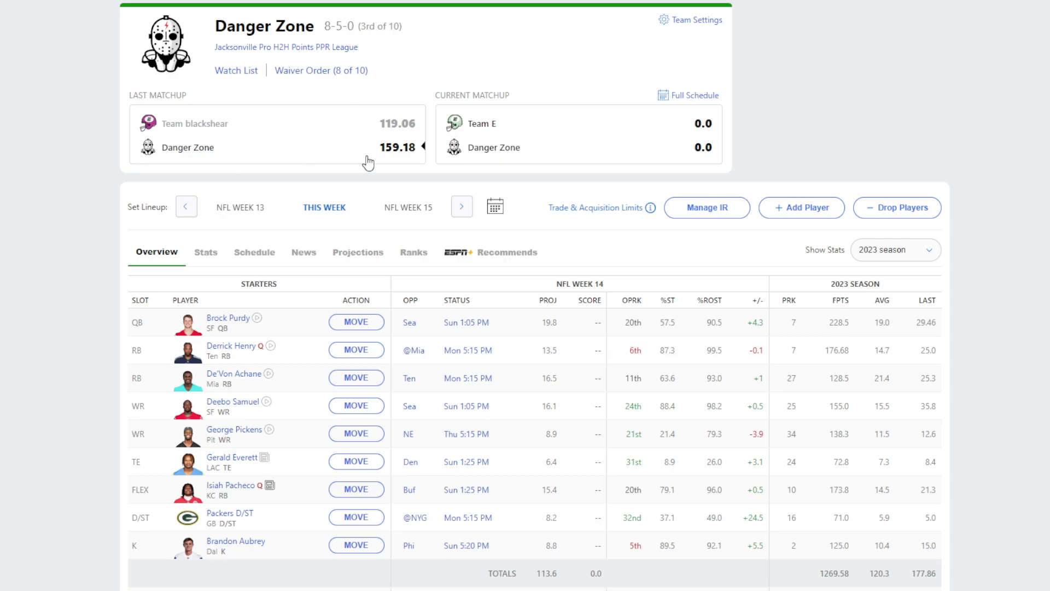
Compare the Team E and Danger Zone lineups in the Week 14 box score, including Zack Moss's game log.
{"action": "left_click", "coordinate": [488, 138]}
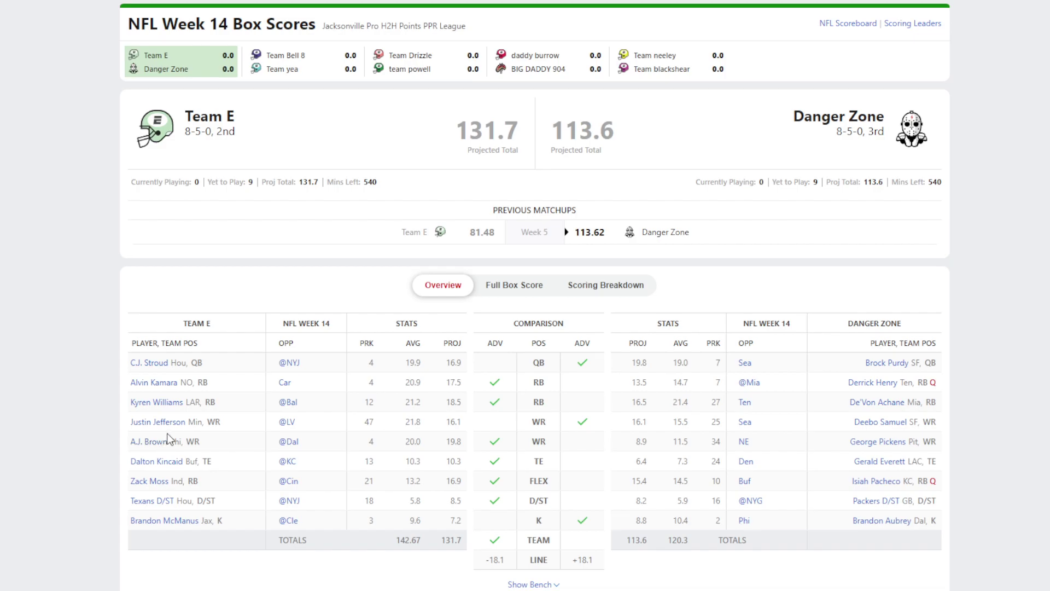
{"action": "left_click", "coordinate": [156, 482]}
{"action": "scroll", "coordinate": [471, 471], "scroll_direction": "down", "scroll_amount": 15}
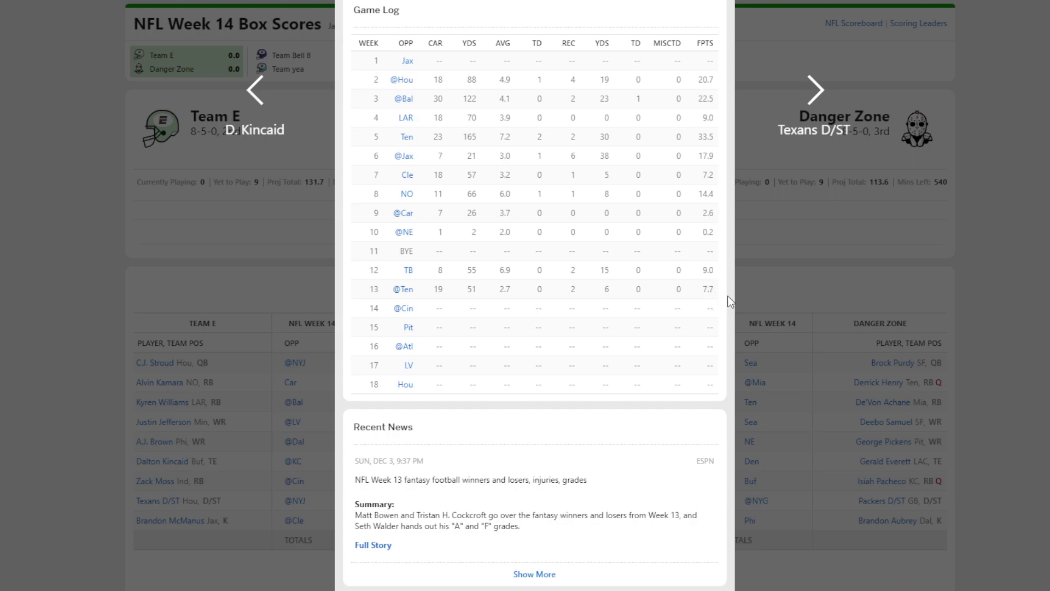
{"action": "left_click", "coordinate": [839, 274]}
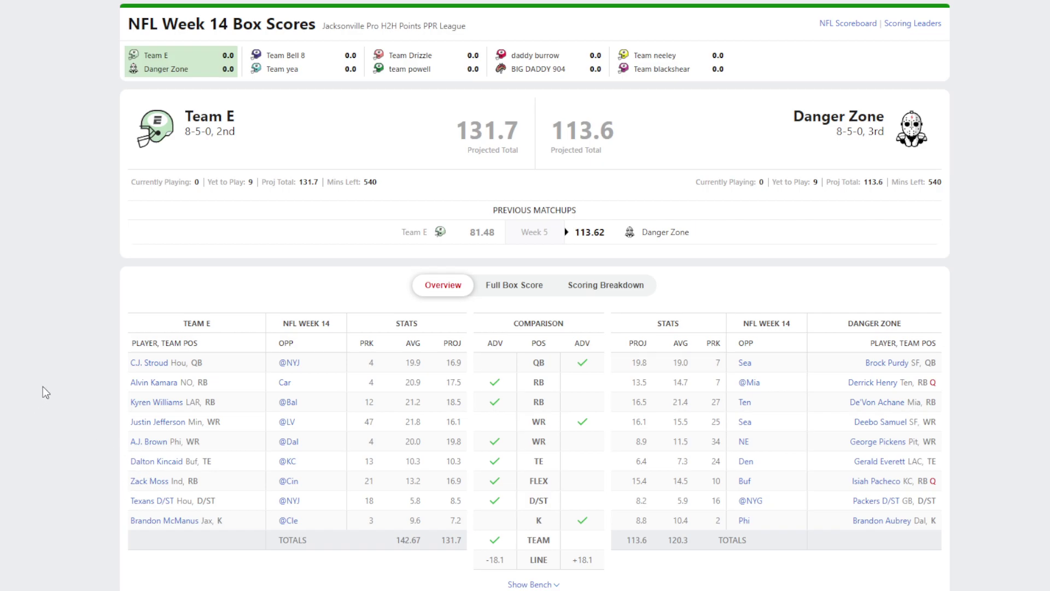
{"action": "scroll", "coordinate": [43, 386], "scroll_direction": "down", "scroll_amount": 2}
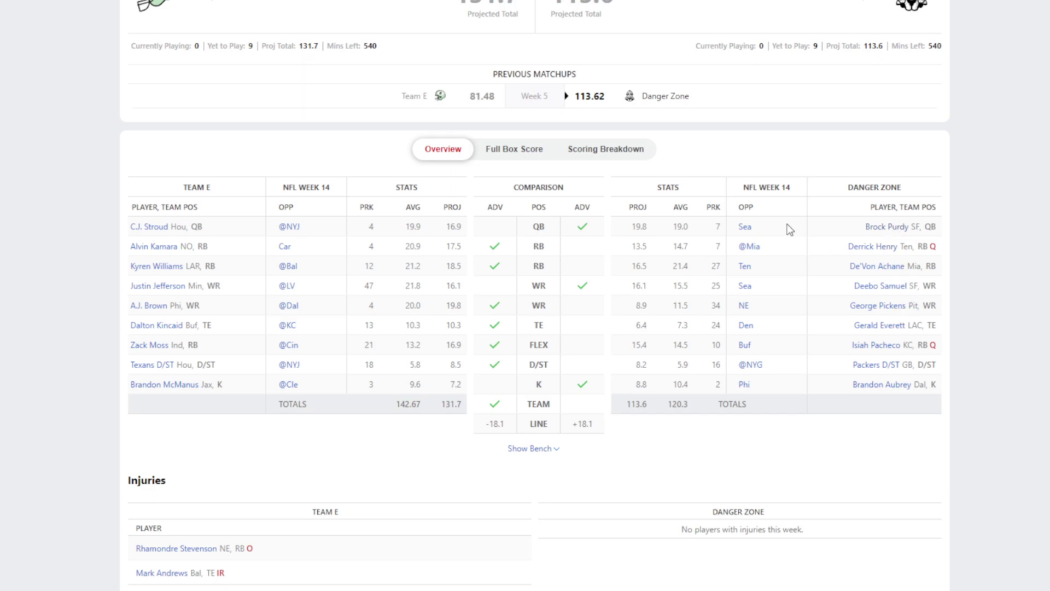
{"action": "scroll", "coordinate": [485, 30], "scroll_direction": "up", "scroll_amount": 3}
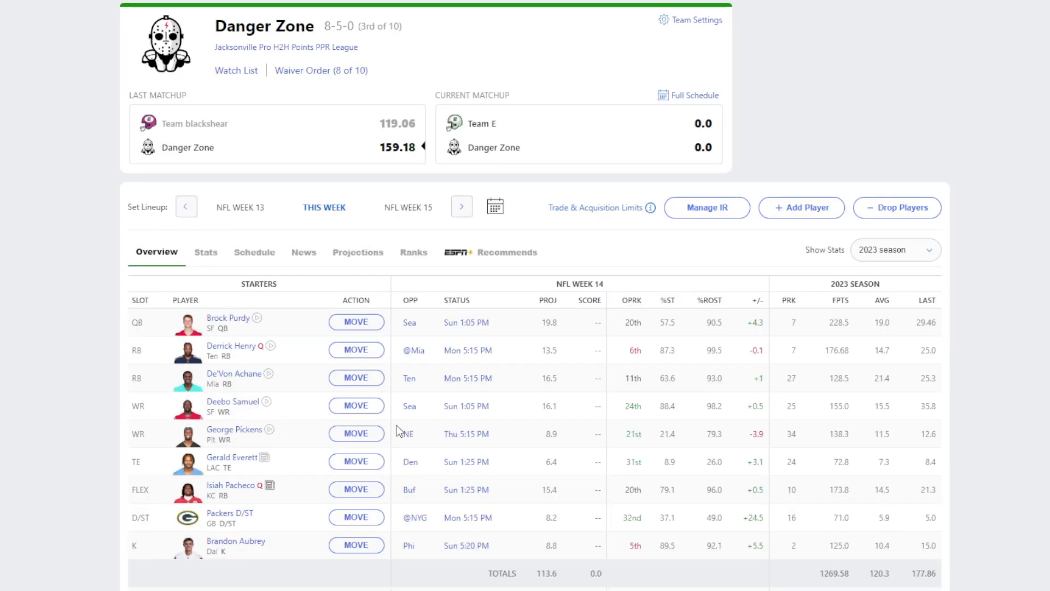
Examine George Pickens's Week 14 outlook and game log from the Danger Zone roster and close his player card.
{"action": "scroll", "coordinate": [145, 364], "scroll_direction": "down", "scroll_amount": 3}
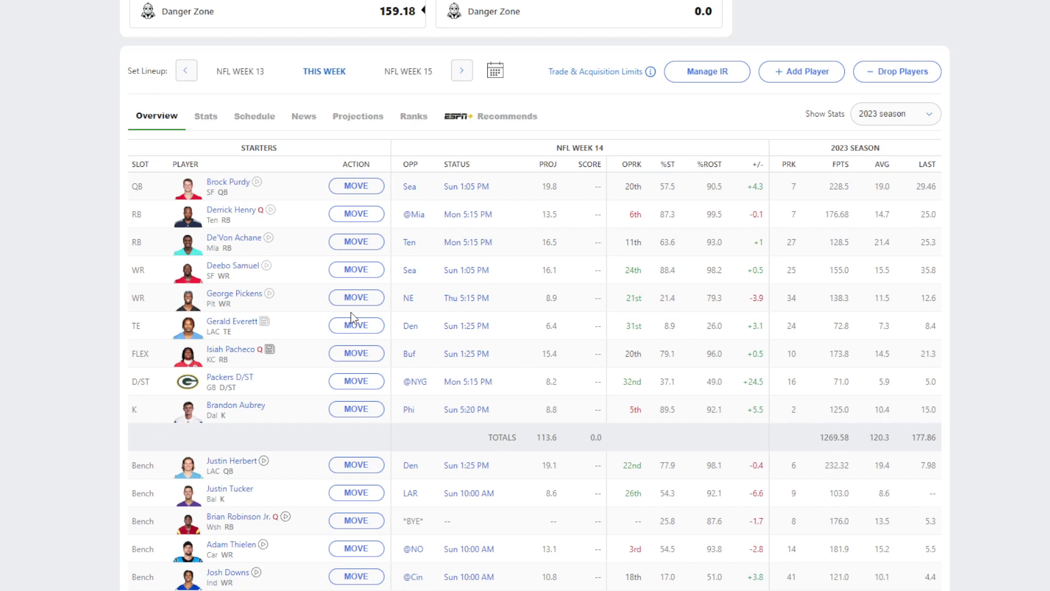
{"action": "left_click", "coordinate": [232, 294]}
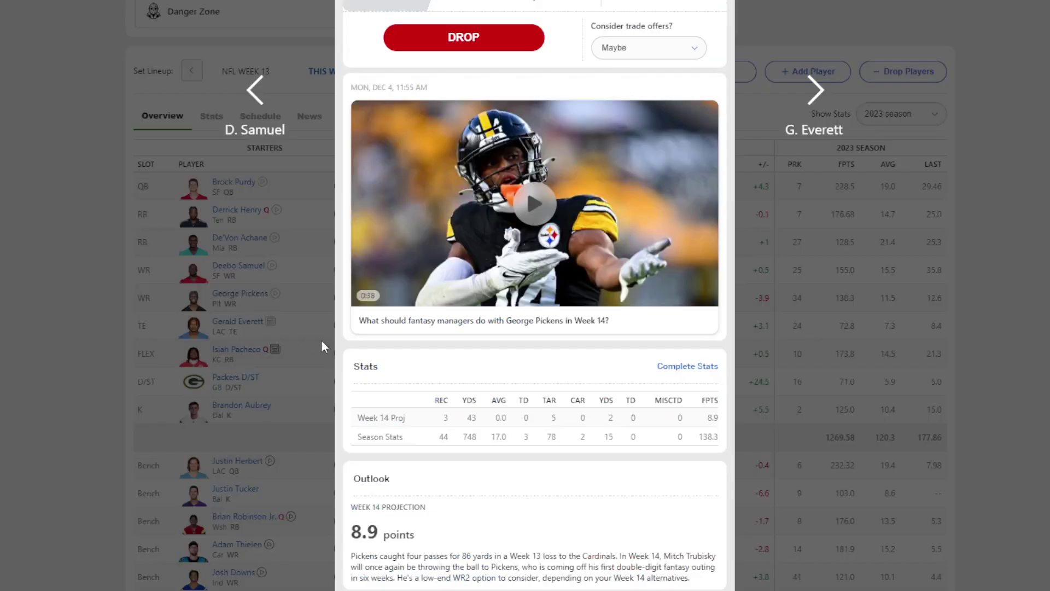
{"action": "scroll", "coordinate": [530, 405], "scroll_direction": "down", "scroll_amount": 15}
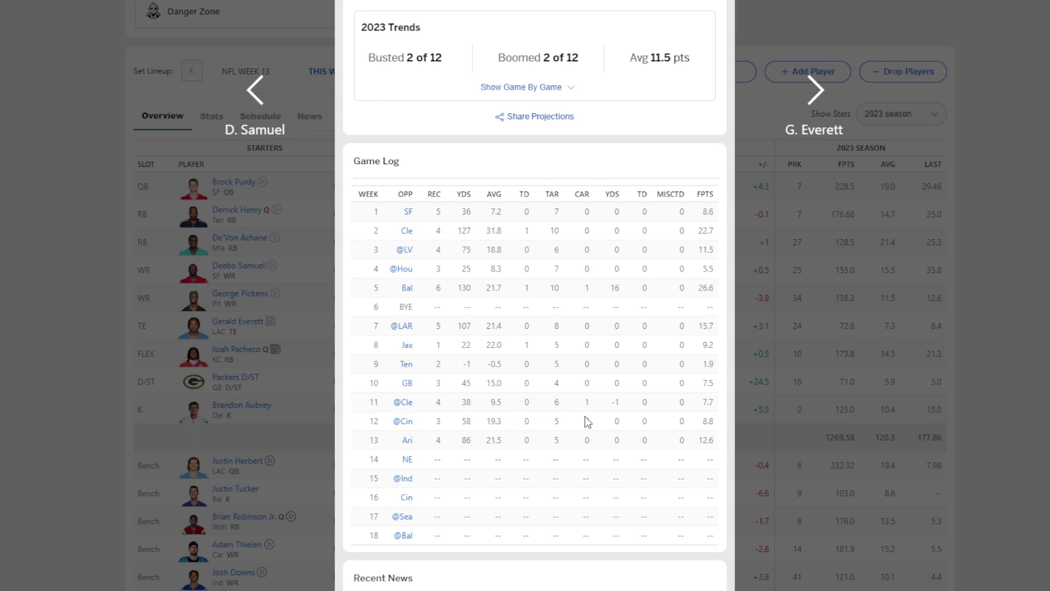
{"action": "left_click", "coordinate": [812, 393]}
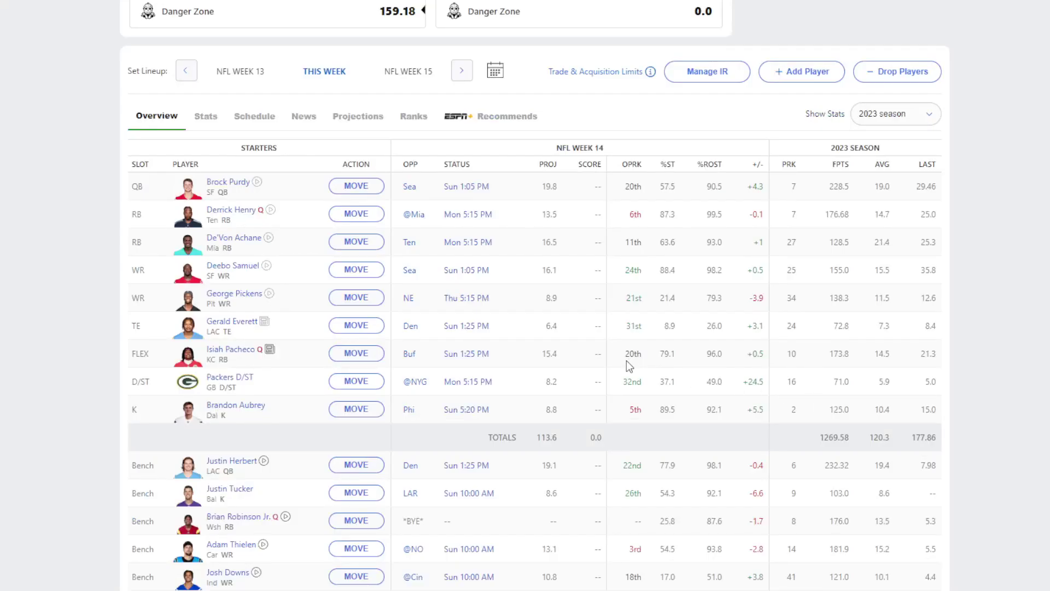
List the available free-agent wide receivers, examine Jaxon Smith-Njigba's Week 14 outlook and game log, and close his player card.
{"action": "scroll", "coordinate": [464, 204], "scroll_direction": "up", "scroll_amount": 2}
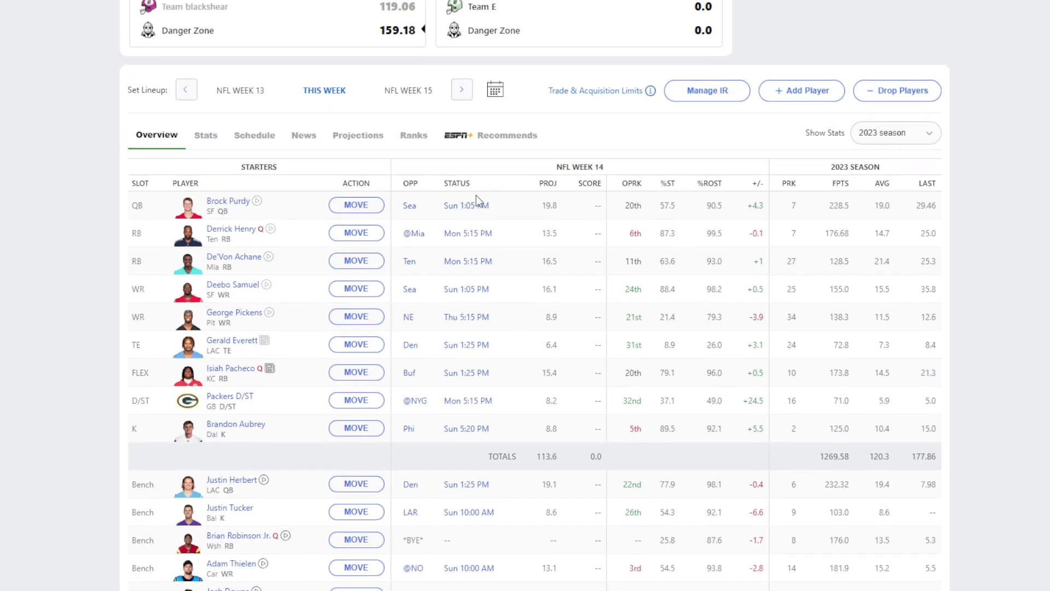
{"action": "left_click", "coordinate": [780, 147]}
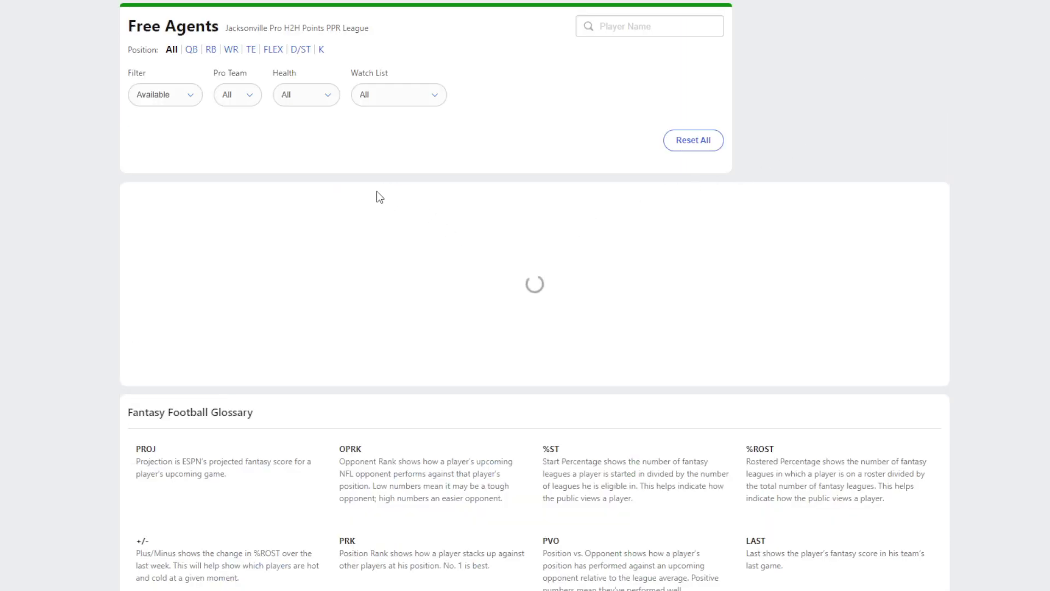
{"action": "left_click", "coordinate": [230, 53]}
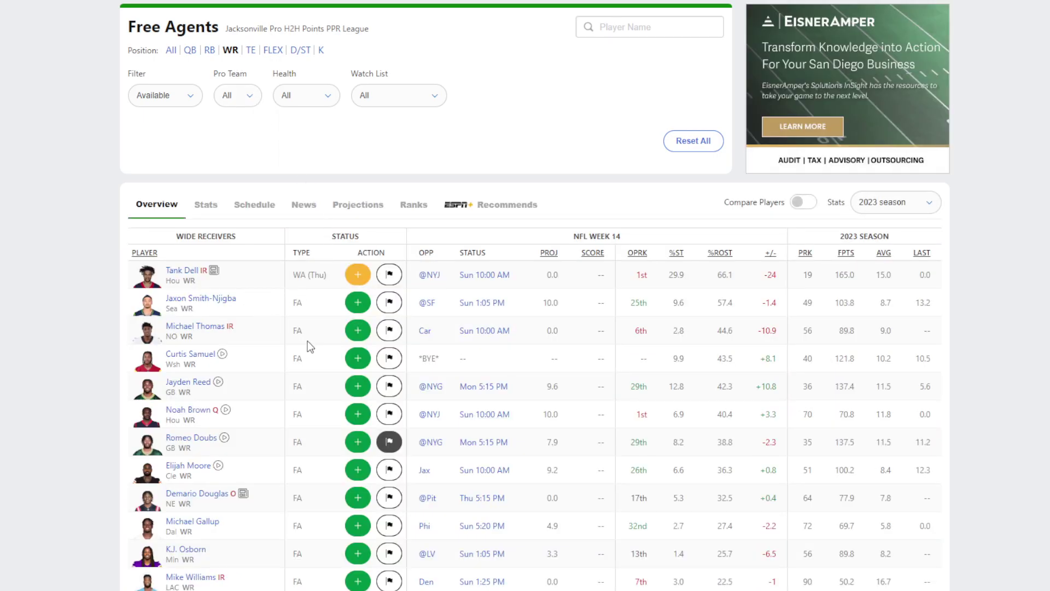
{"action": "left_click", "coordinate": [212, 303]}
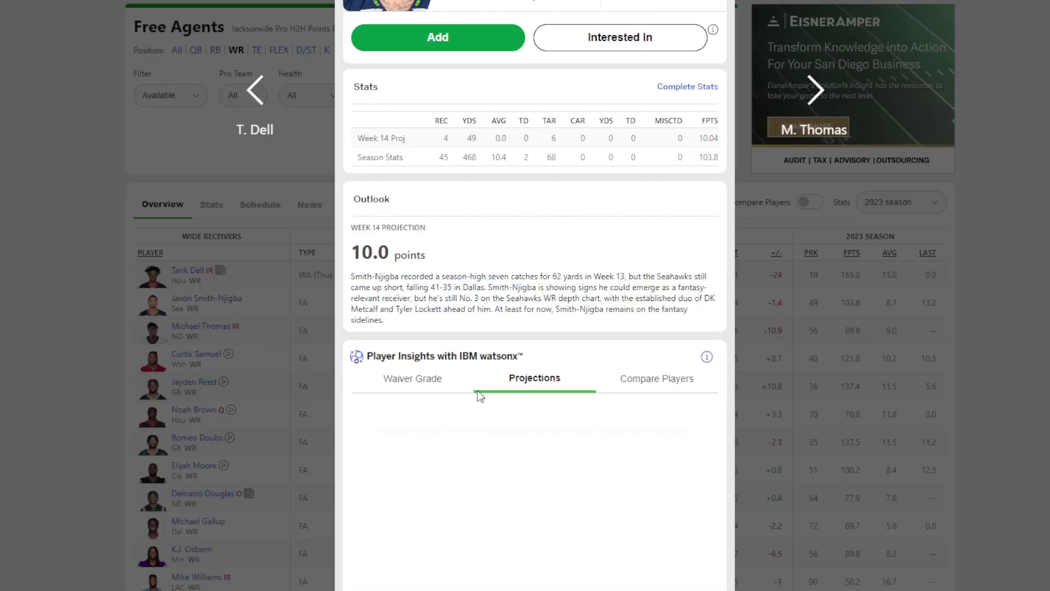
{"action": "scroll", "coordinate": [559, 318], "scroll_direction": "down", "scroll_amount": 3}
{"action": "scroll", "coordinate": [559, 319], "scroll_direction": "down", "scroll_amount": 6}
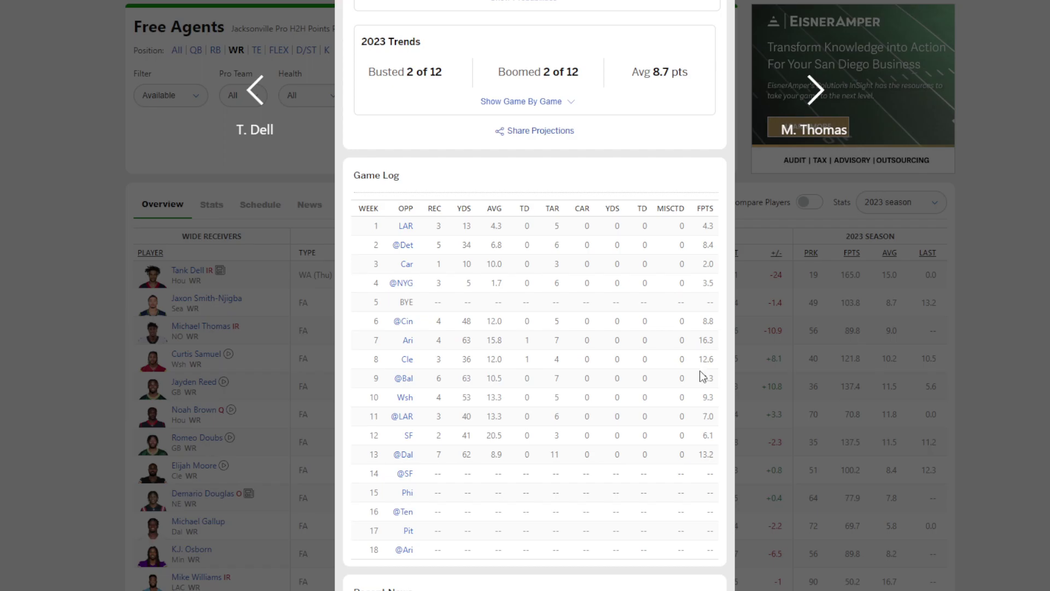
{"action": "left_click", "coordinate": [789, 415]}
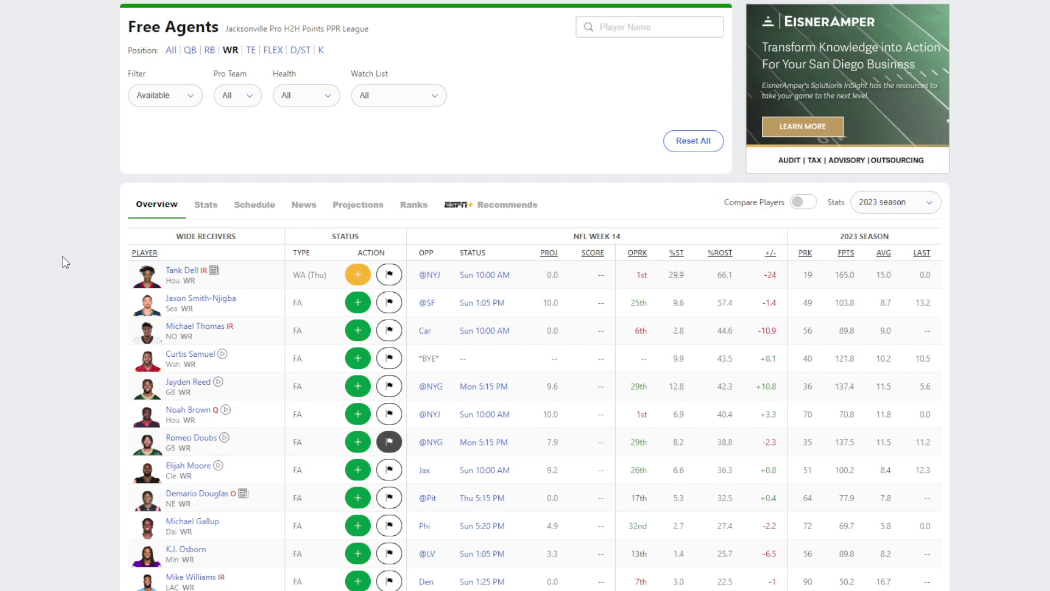
Check free-agent receiver Noah Brown's game log, browse the remaining available receivers, and return to the Danger Zone roster.
{"action": "left_click", "coordinate": [187, 410]}
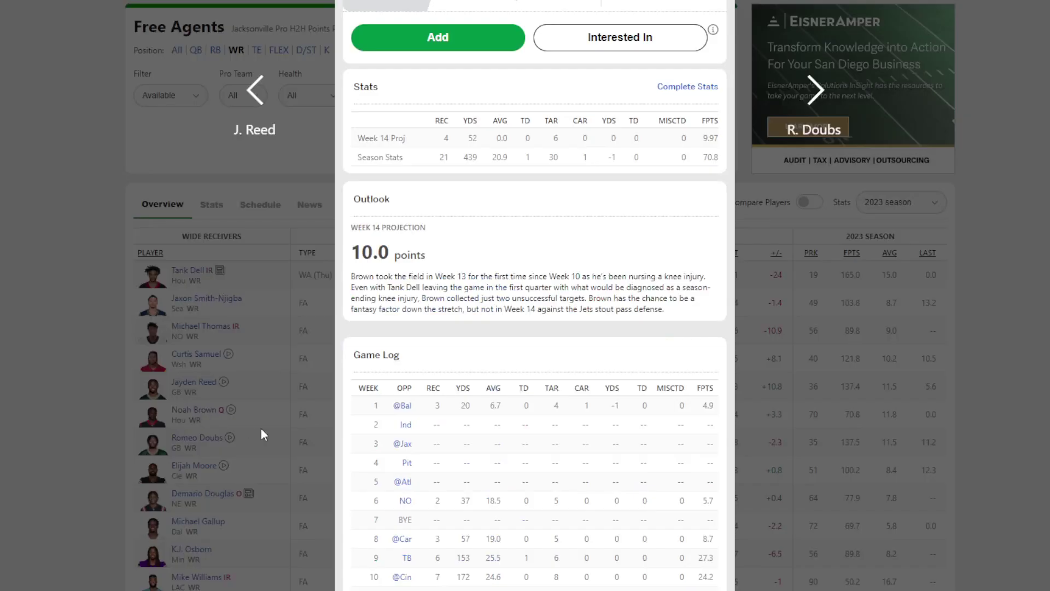
{"action": "scroll", "coordinate": [475, 434], "scroll_direction": "down", "scroll_amount": 15}
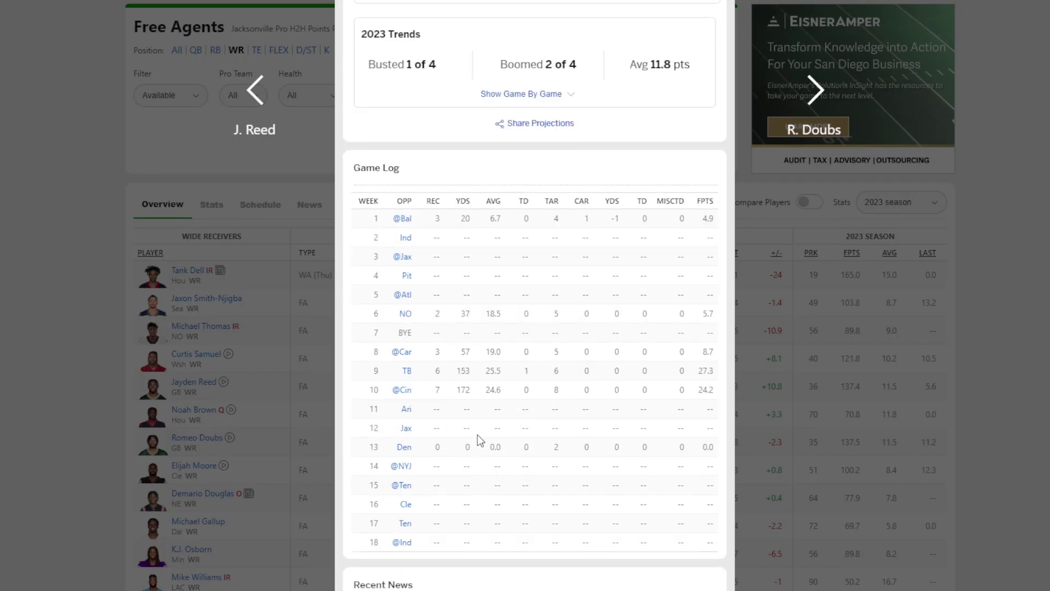
{"action": "left_click", "coordinate": [823, 399]}
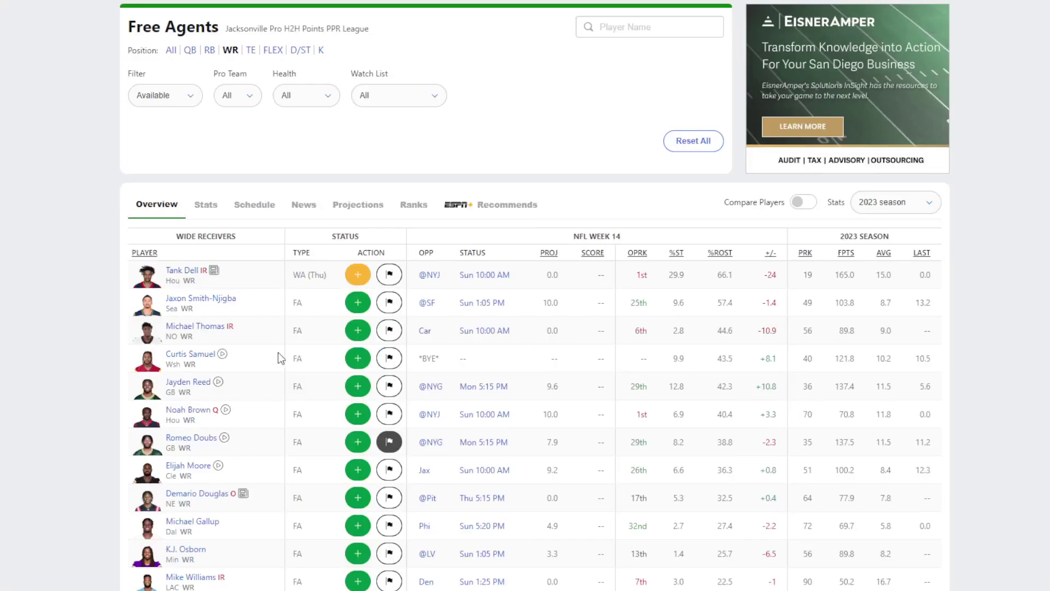
{"action": "scroll", "coordinate": [273, 351], "scroll_direction": "down", "scroll_amount": 10}
{"action": "scroll", "coordinate": [313, 363], "scroll_direction": "up", "scroll_amount": 9}
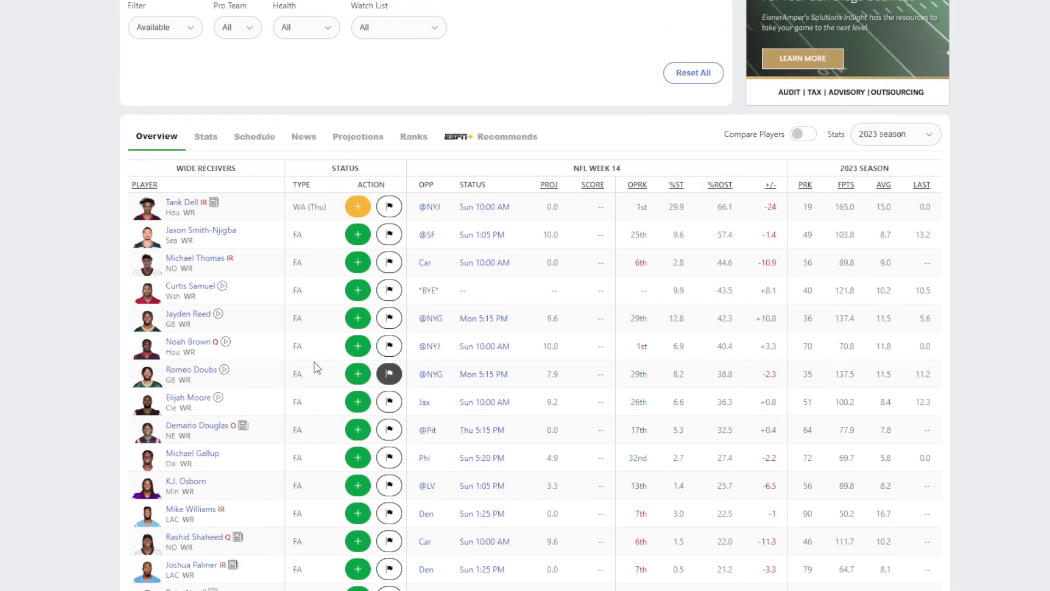
{"action": "scroll", "coordinate": [314, 362], "scroll_direction": "up", "scroll_amount": 1}
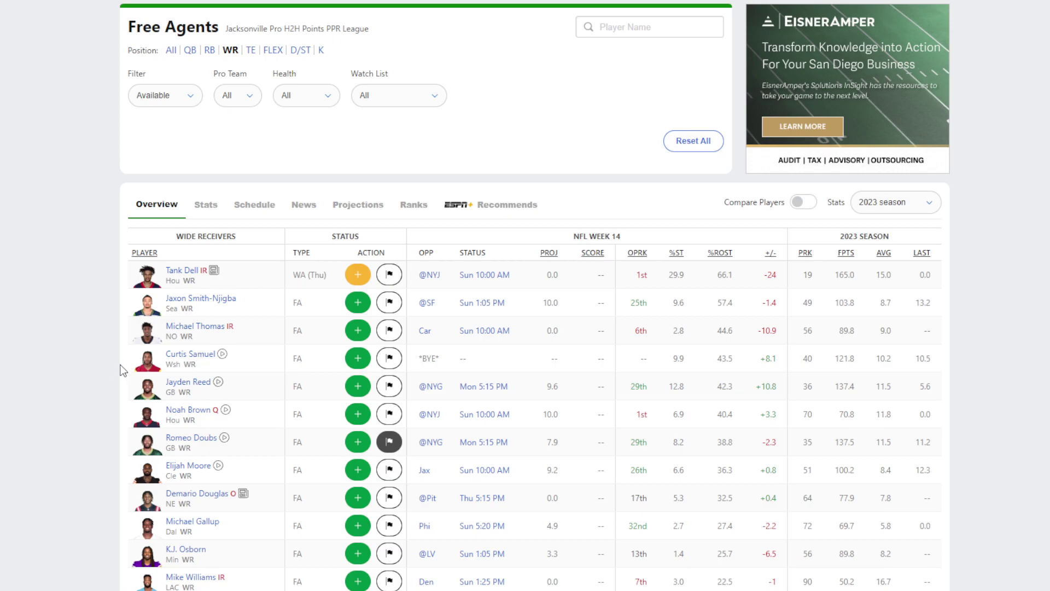
{"action": "key", "text": "alt+Left"}
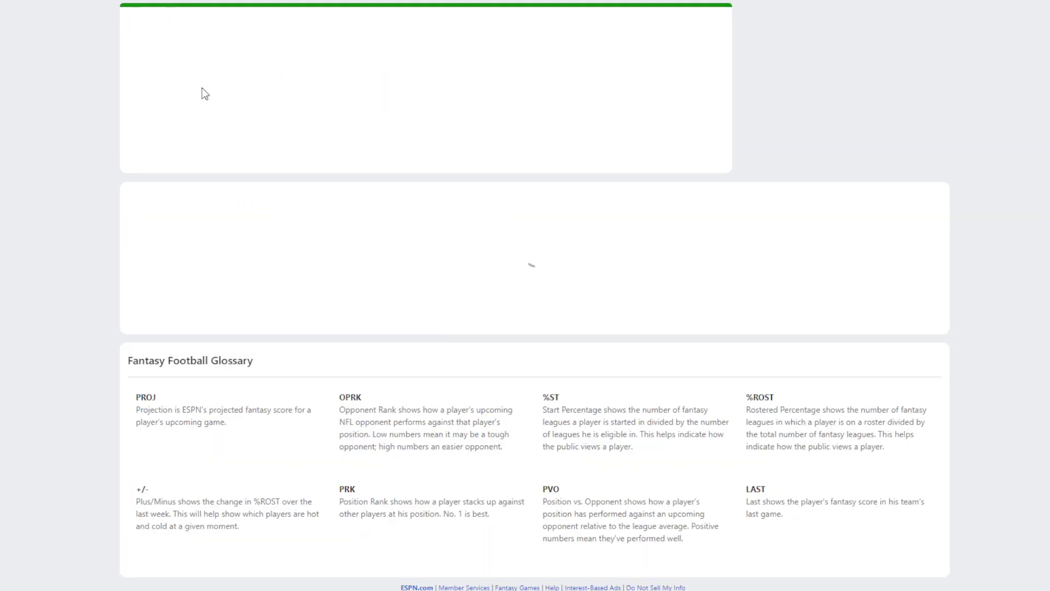
Start Adam Thielen at WR for Week 14 in place of George Pickens, moving Pickens to the bench.
{"action": "scroll", "coordinate": [221, 377], "scroll_direction": "down", "scroll_amount": 2}
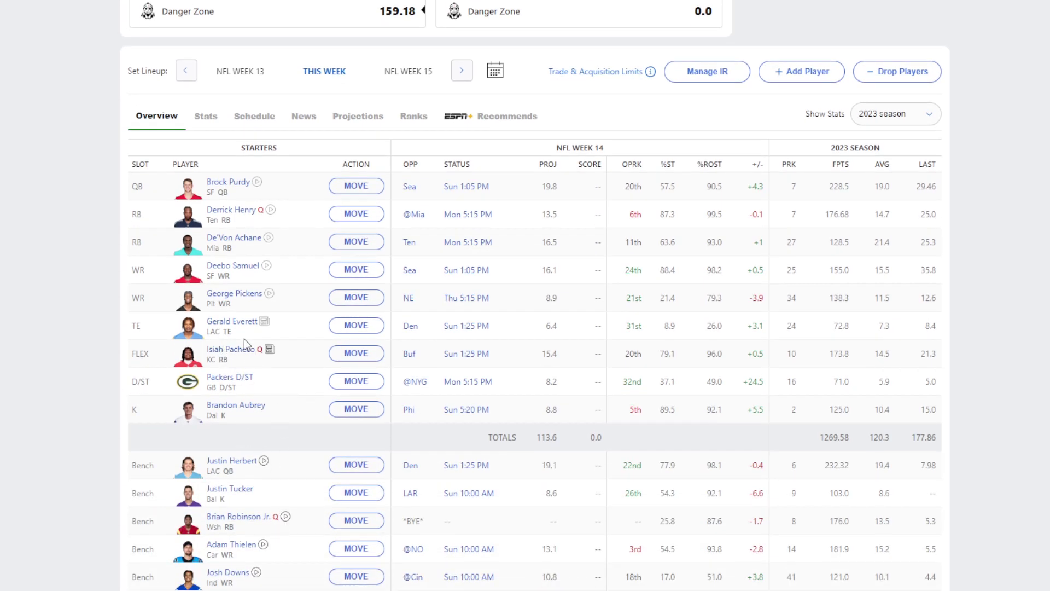
{"action": "left_click", "coordinate": [347, 298]}
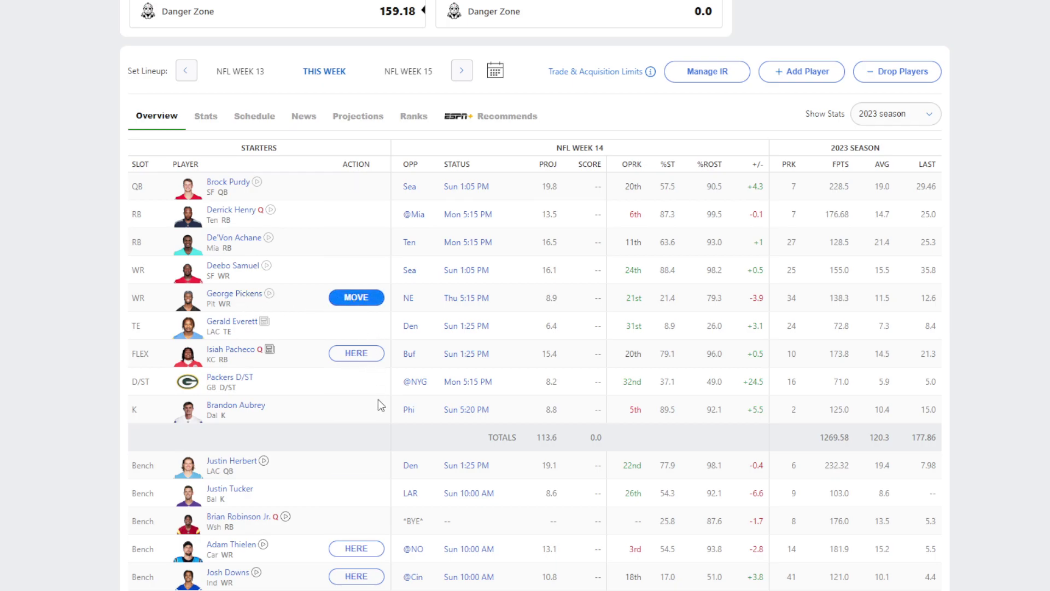
{"action": "left_click", "coordinate": [356, 550]}
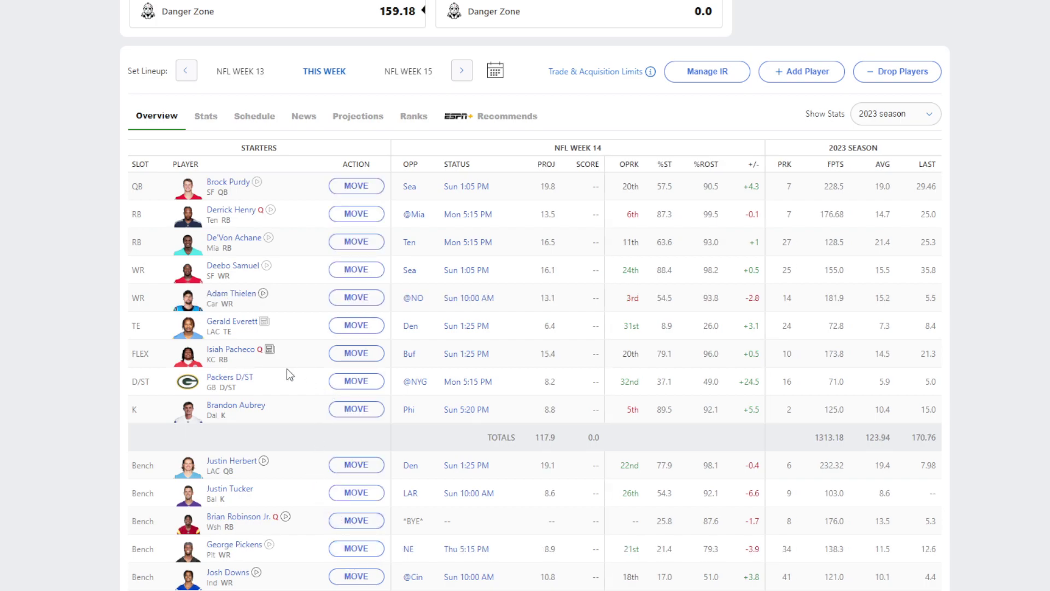
Review Adam Thielen's Week 14 projection and game log on his player card and close the card.
{"action": "left_click", "coordinate": [235, 296]}
{"action": "scroll", "coordinate": [490, 460], "scroll_direction": "down", "scroll_amount": 10}
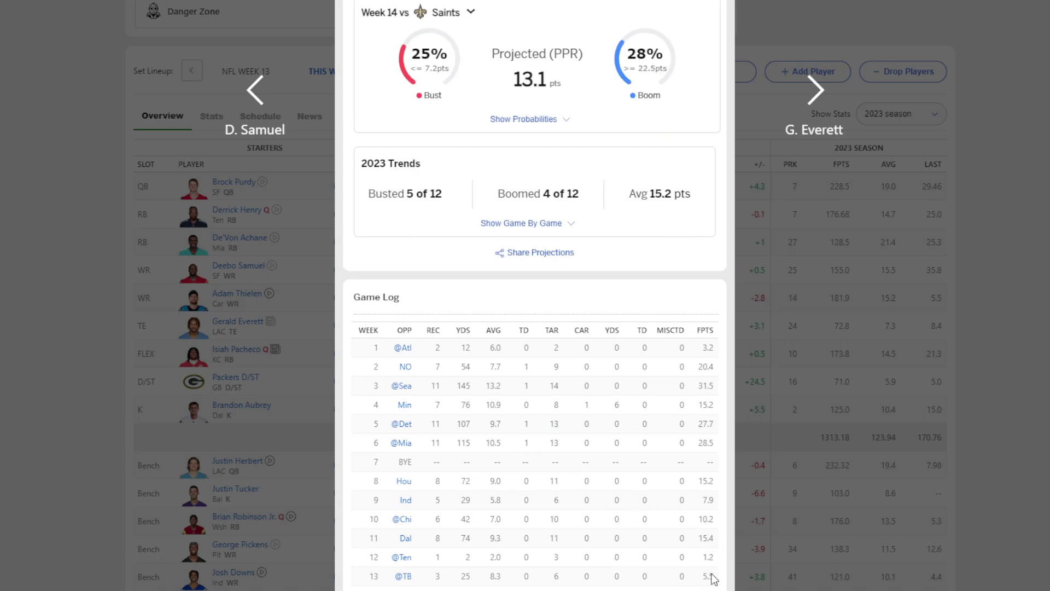
{"action": "left_click", "coordinate": [809, 501]}
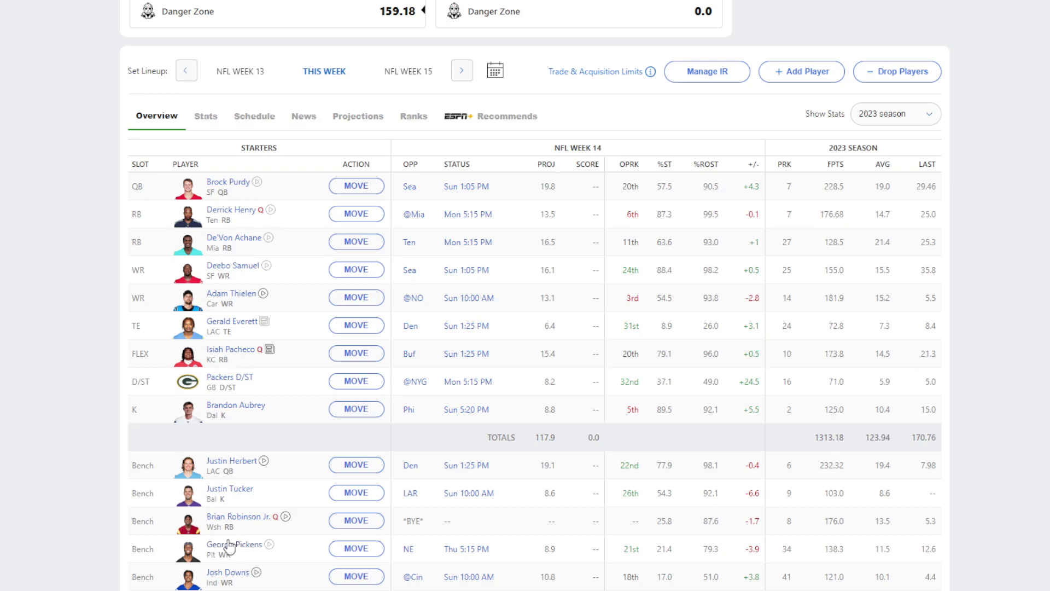
Switch to the This Field is My Palace! team, review its roster, and view its Week 14 box score against watt power.
{"action": "left_click", "coordinate": [539, 7]}
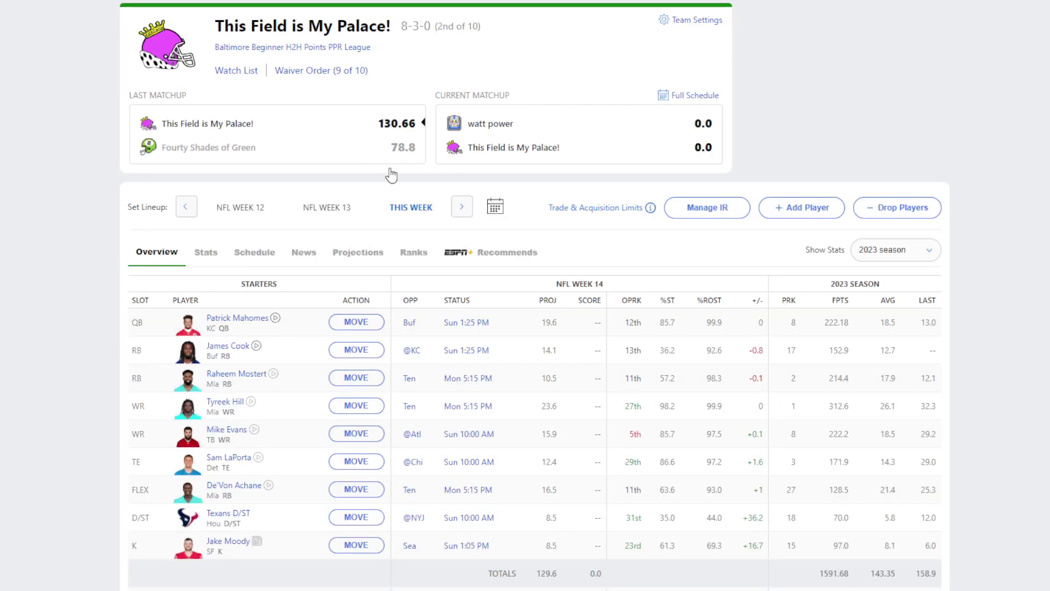
{"action": "scroll", "coordinate": [367, 232], "scroll_direction": "down", "scroll_amount": 4}
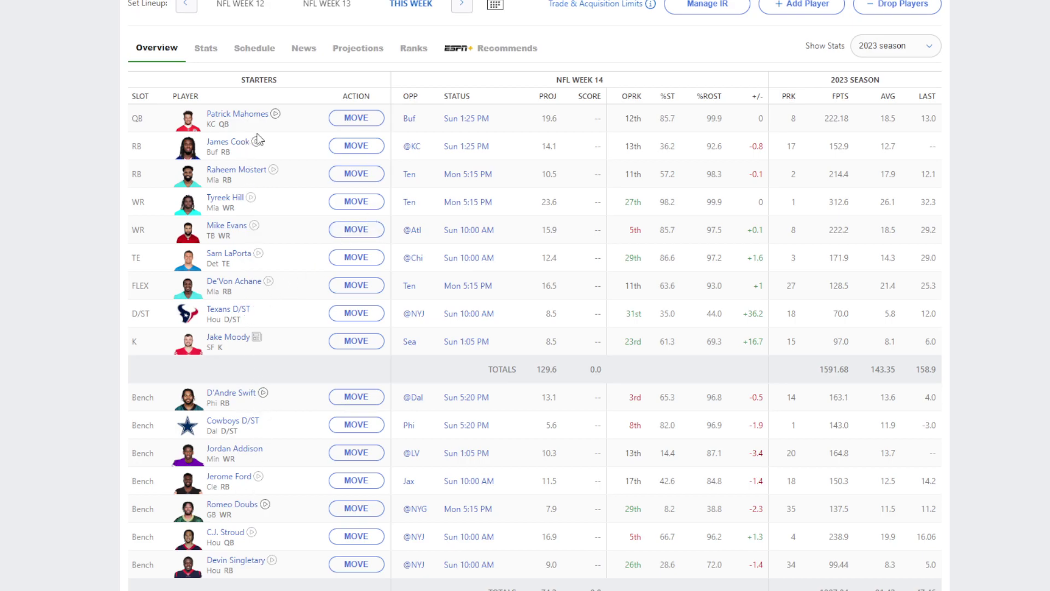
{"action": "scroll", "coordinate": [272, 194], "scroll_direction": "up", "scroll_amount": 4}
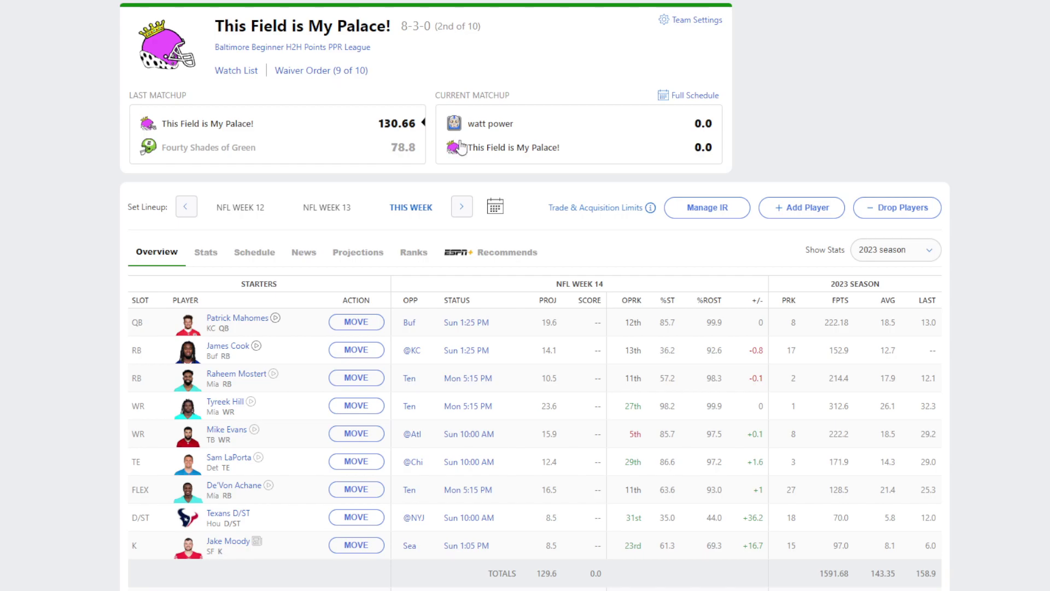
{"action": "scroll", "coordinate": [527, 147], "scroll_direction": "down", "scroll_amount": 15}
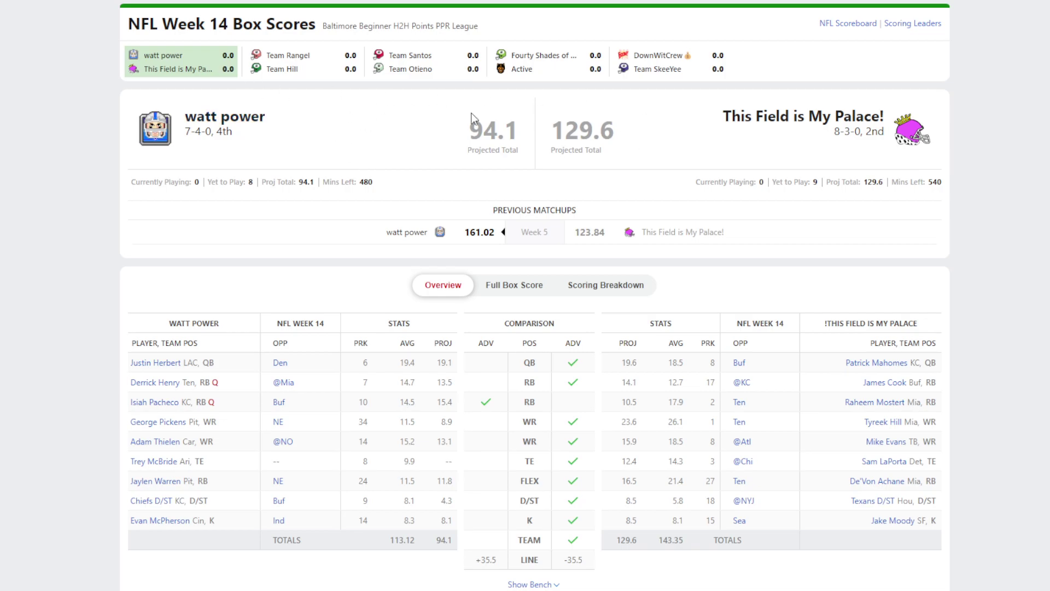
View the full standings of the Baltimore Beginner league and return to the This Field is My Palace! roster.
{"action": "left_click", "coordinate": [291, 19]}
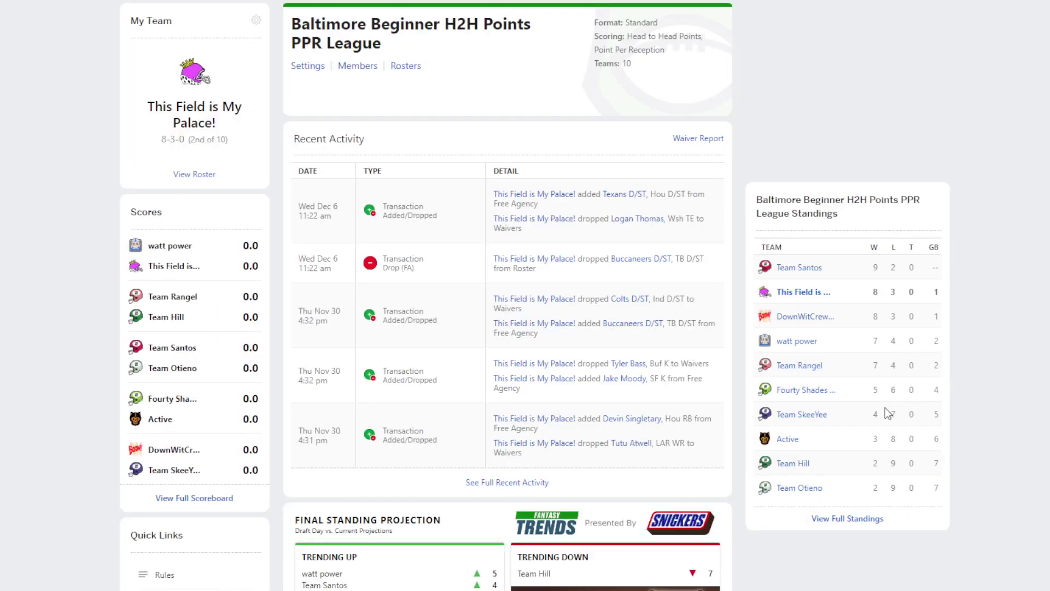
{"action": "left_click", "coordinate": [838, 518]}
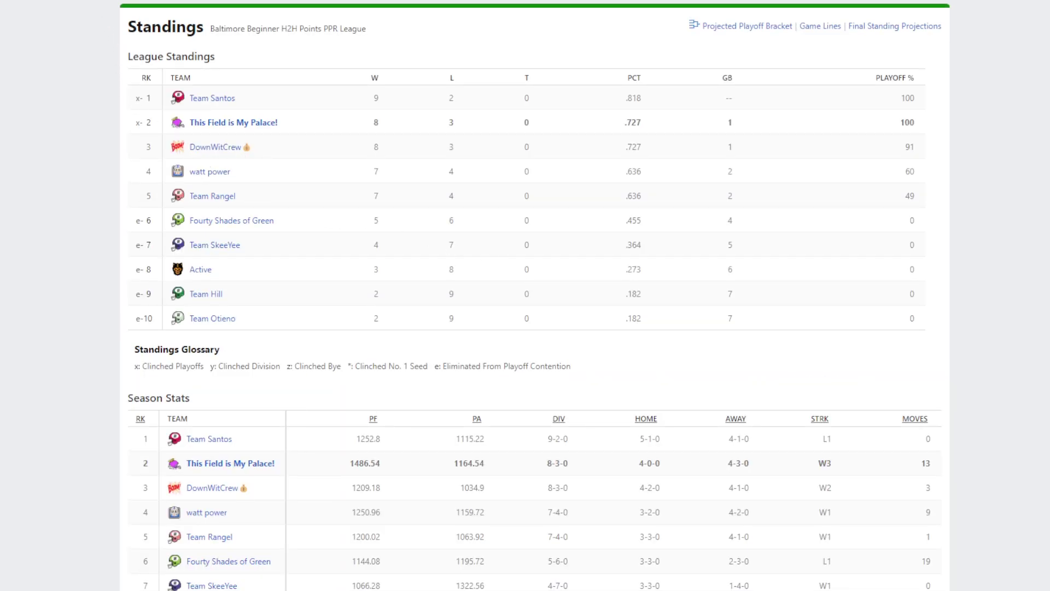
{"action": "key", "text": "alt+Left"}
Swap Raheem Mostert into the FLEX slot and De'Von Achane into the RB slot of the Week 14 lineup.
{"action": "scroll", "coordinate": [374, 230], "scroll_direction": "down", "scroll_amount": 3}
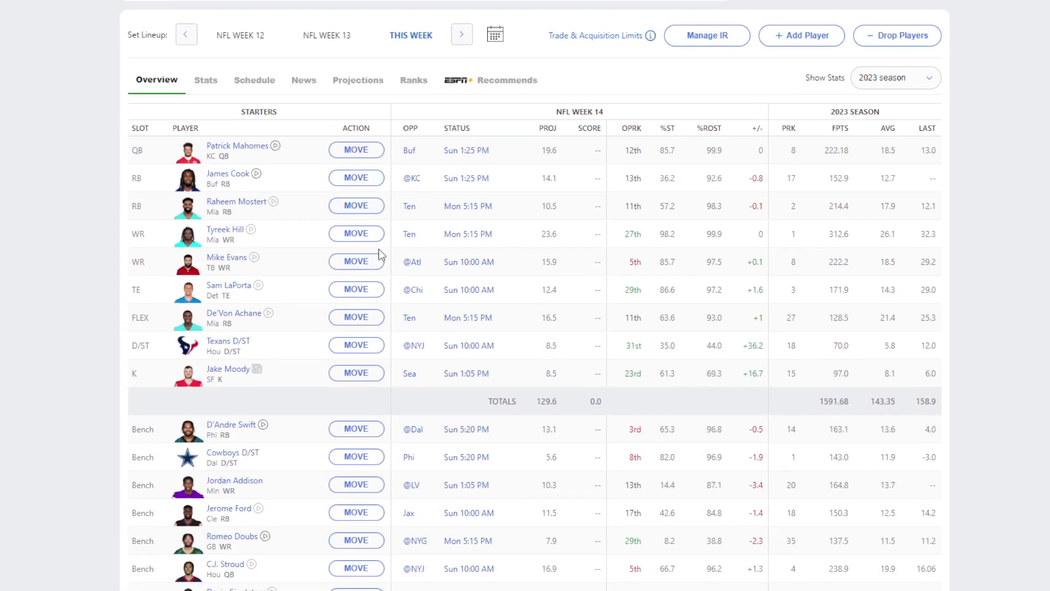
{"action": "scroll", "coordinate": [380, 255], "scroll_direction": "down", "scroll_amount": 1}
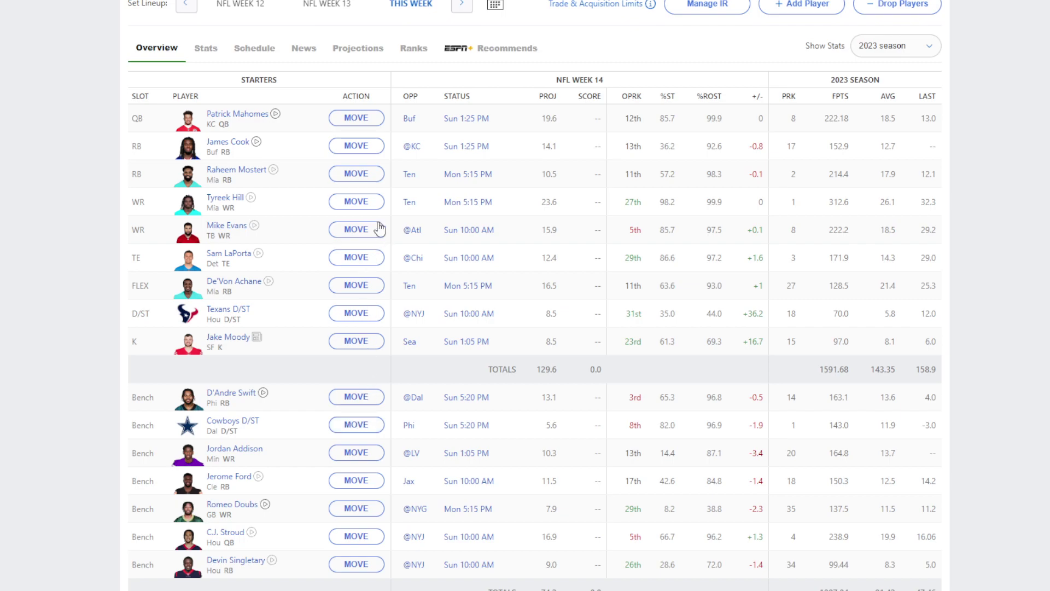
{"action": "left_click", "coordinate": [351, 176]}
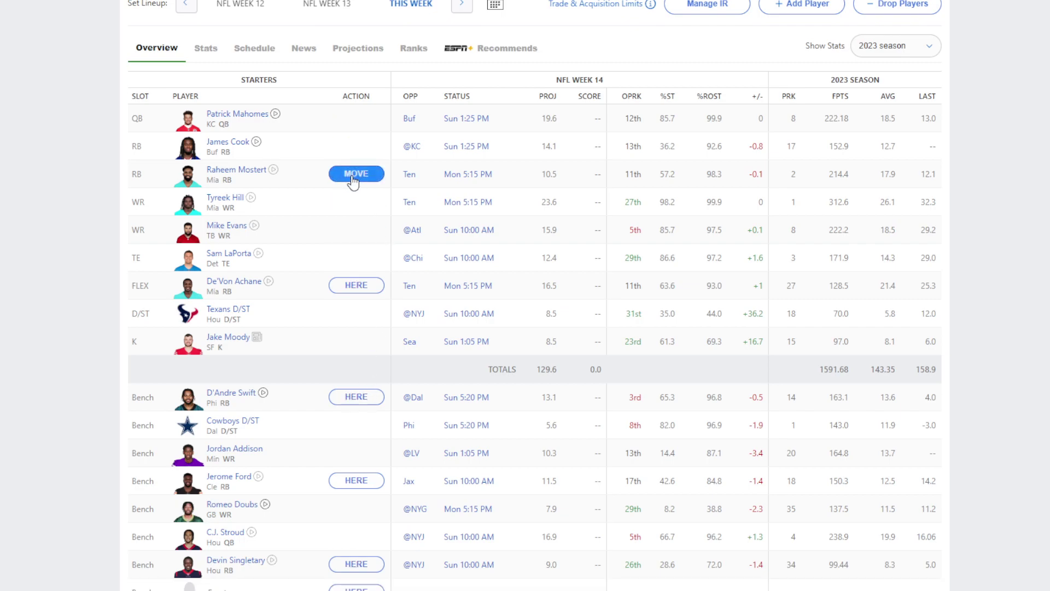
{"action": "left_click", "coordinate": [356, 286]}
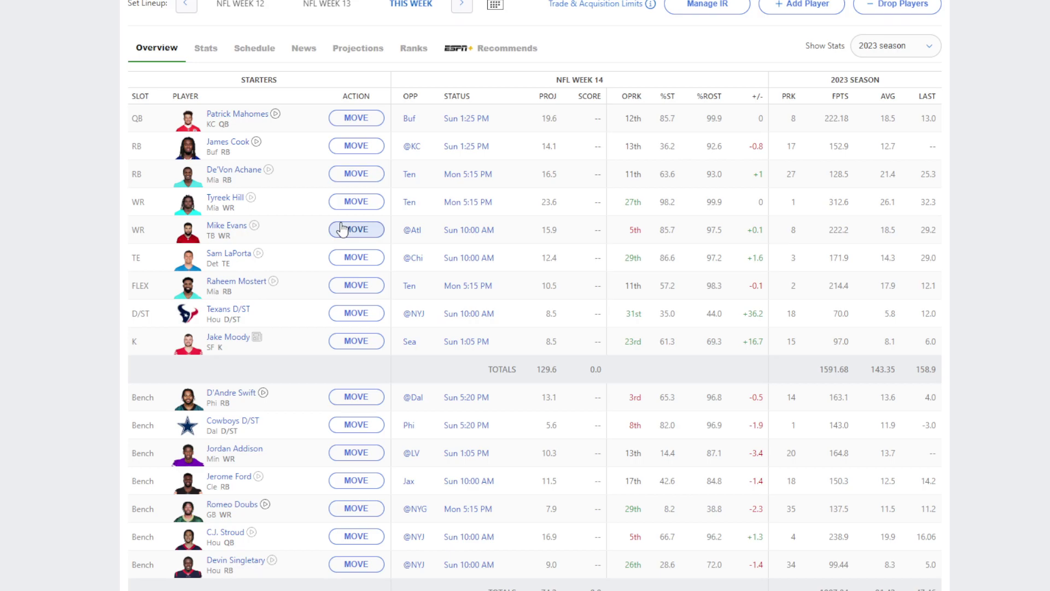
Recheck the Week 14 box score against watt power, and switch to the TAK3OVER team to review its roster.
{"action": "scroll", "coordinate": [521, 170], "scroll_direction": "up", "scroll_amount": 3}
{"action": "scroll", "coordinate": [523, 167], "scroll_direction": "down", "scroll_amount": 15}
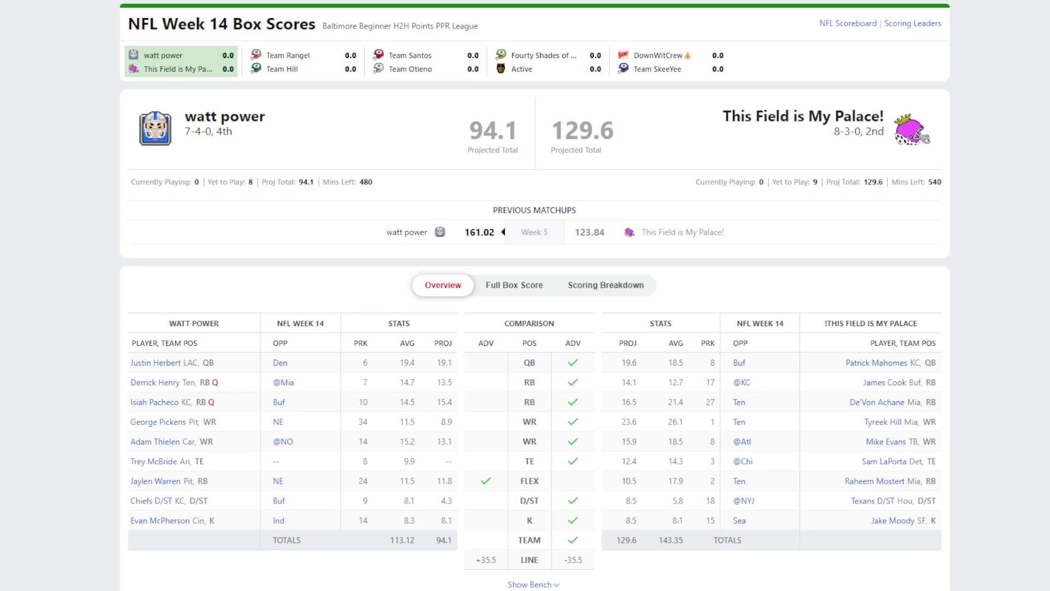
{"action": "mouse_move", "coordinate": [907, 2]}
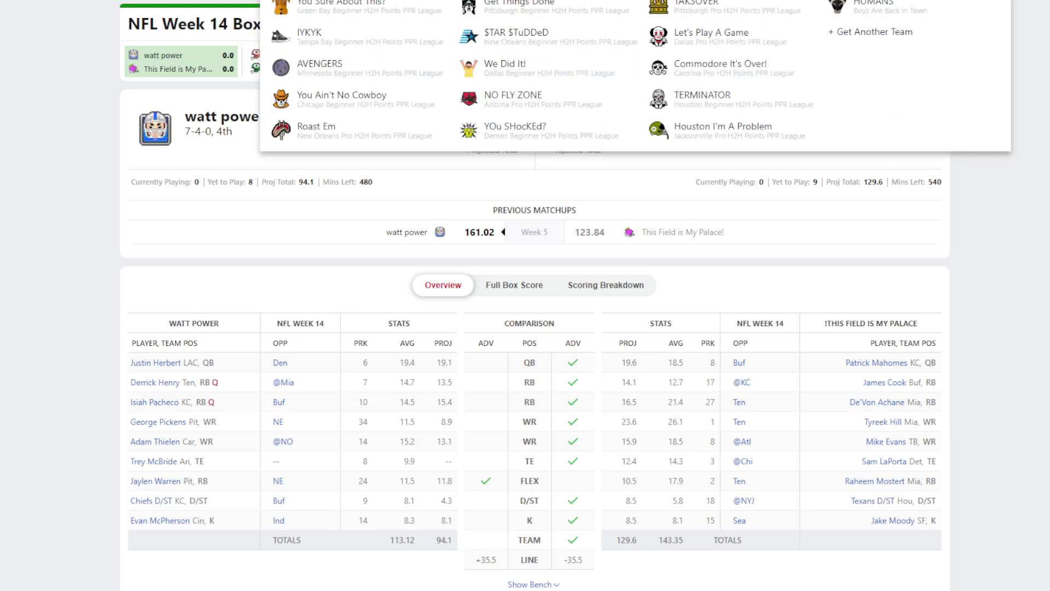
{"action": "left_click", "coordinate": [759, 15]}
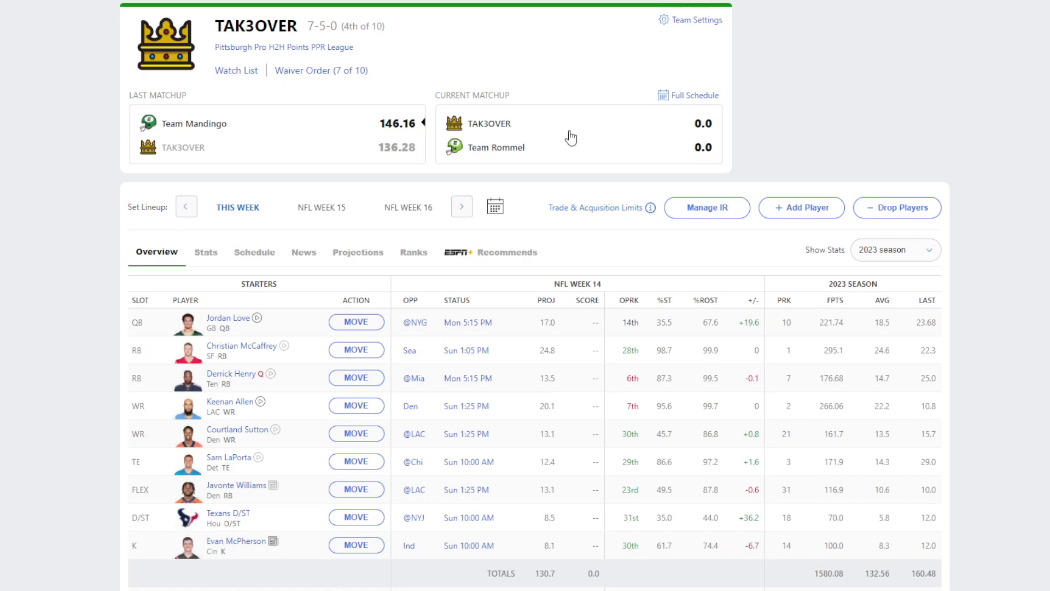
{"action": "scroll", "coordinate": [586, 254], "scroll_direction": "down", "scroll_amount": 3}
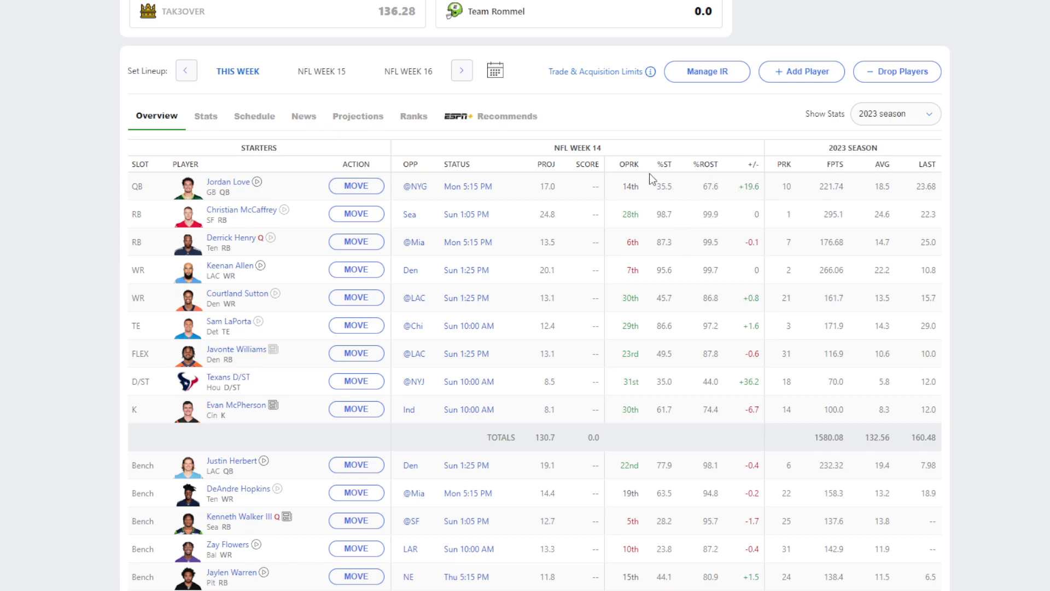
Add free-agent kicker Jake Elliott to the TAK3OVER roster and drop kicker Evan McPherson, confirming the transaction.
{"action": "left_click", "coordinate": [804, 72]}
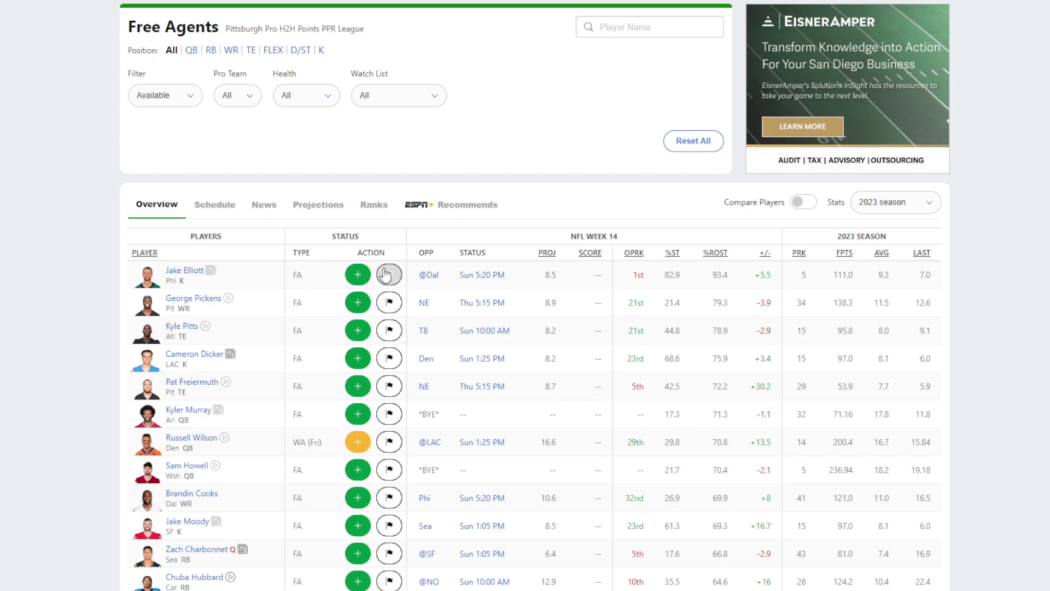
{"action": "left_click", "coordinate": [321, 50]}
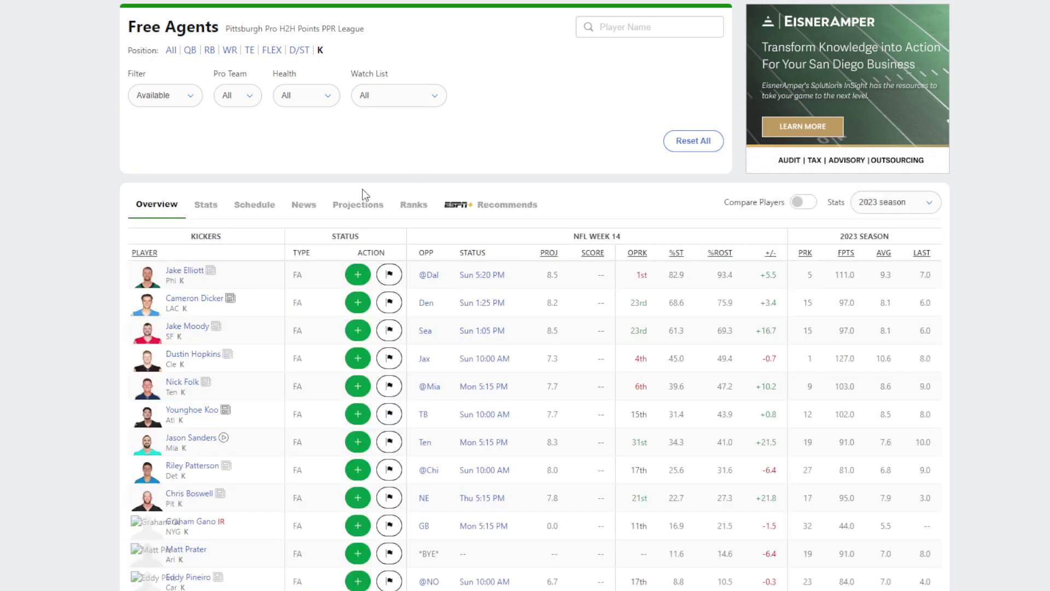
{"action": "left_click", "coordinate": [358, 275]}
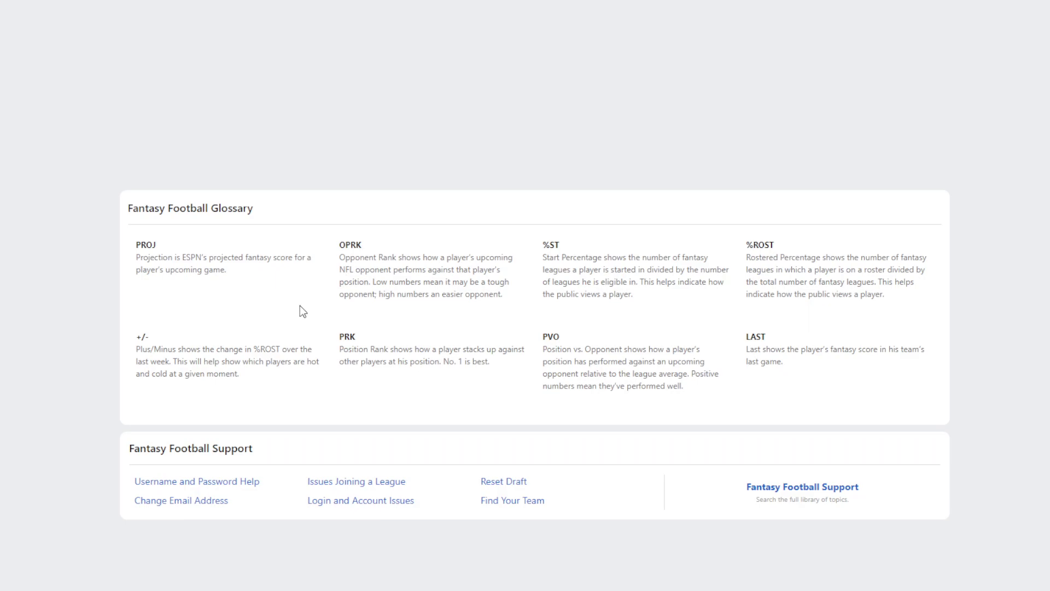
{"action": "scroll", "coordinate": [387, 347], "scroll_direction": "down", "scroll_amount": 7}
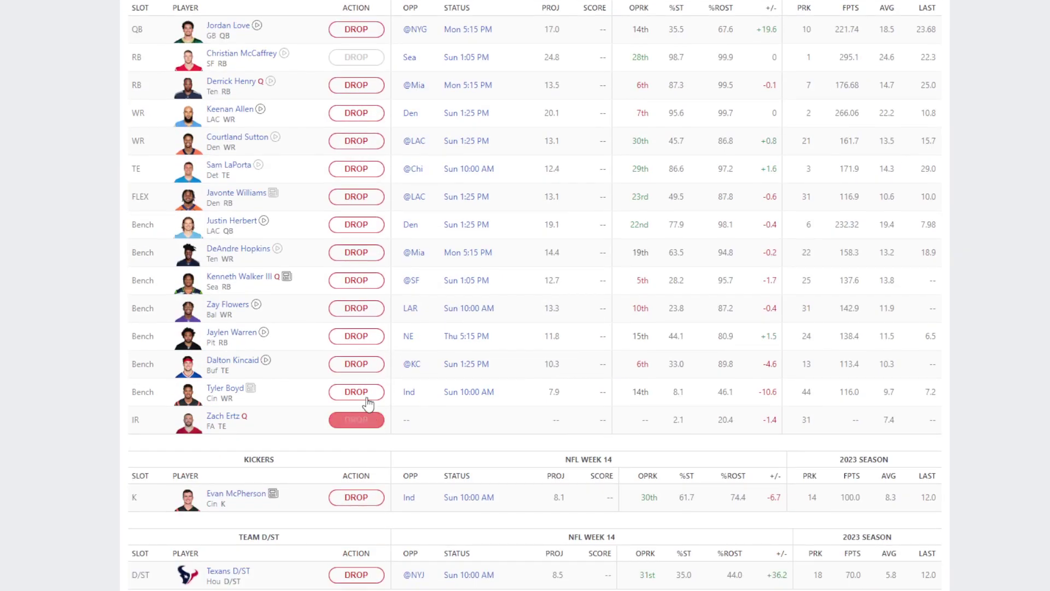
{"action": "left_click", "coordinate": [364, 499]}
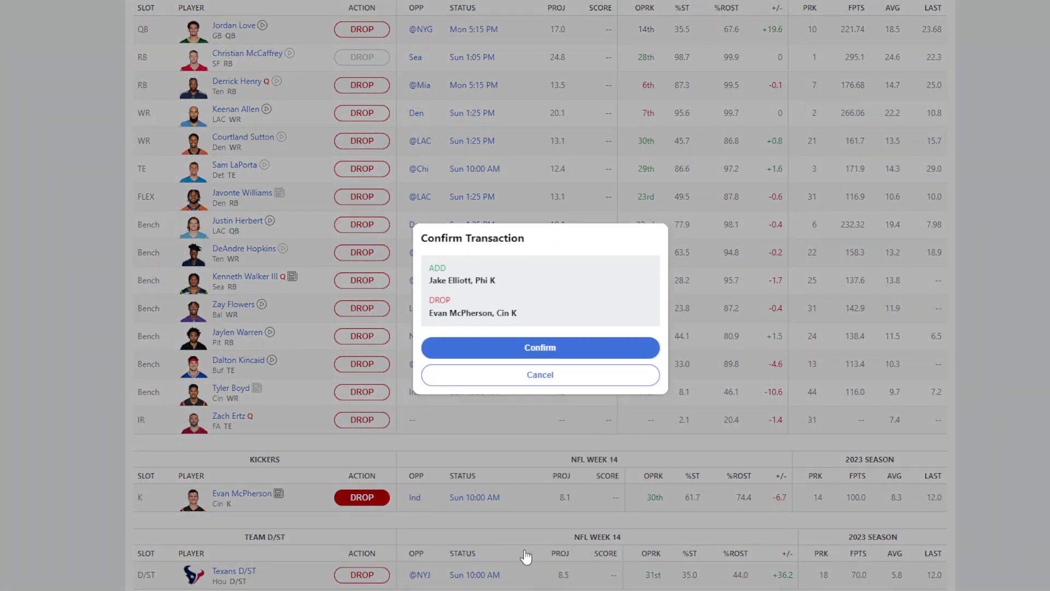
{"action": "left_click", "coordinate": [553, 352]}
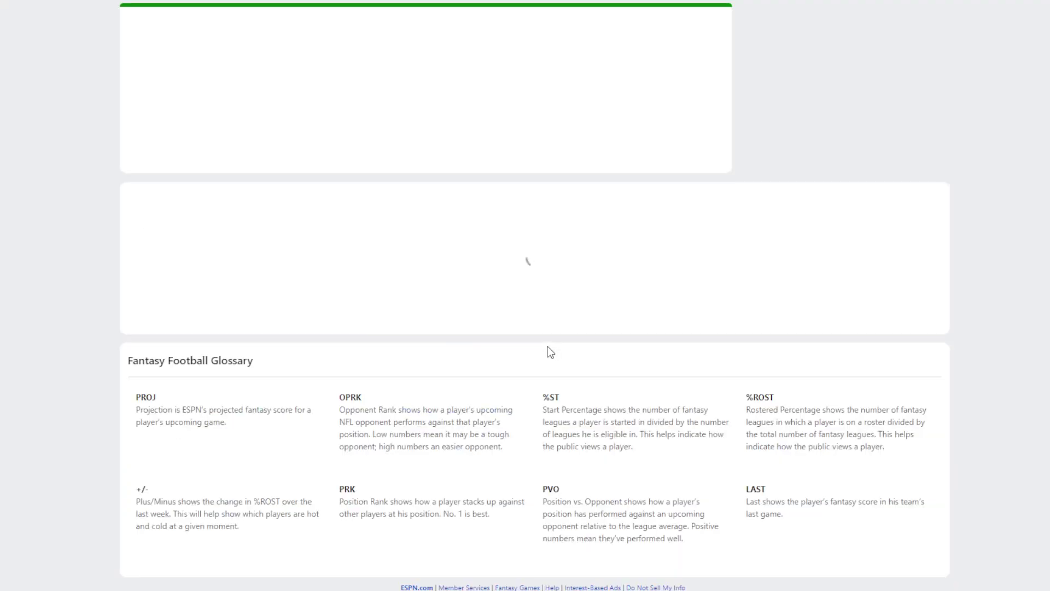
Review the TAK3OVER roster, its Week 14 box score against Team Rommel, and the full Pittsburgh Pro league standings.
{"action": "scroll", "coordinate": [53, 343], "scroll_direction": "down", "scroll_amount": 4}
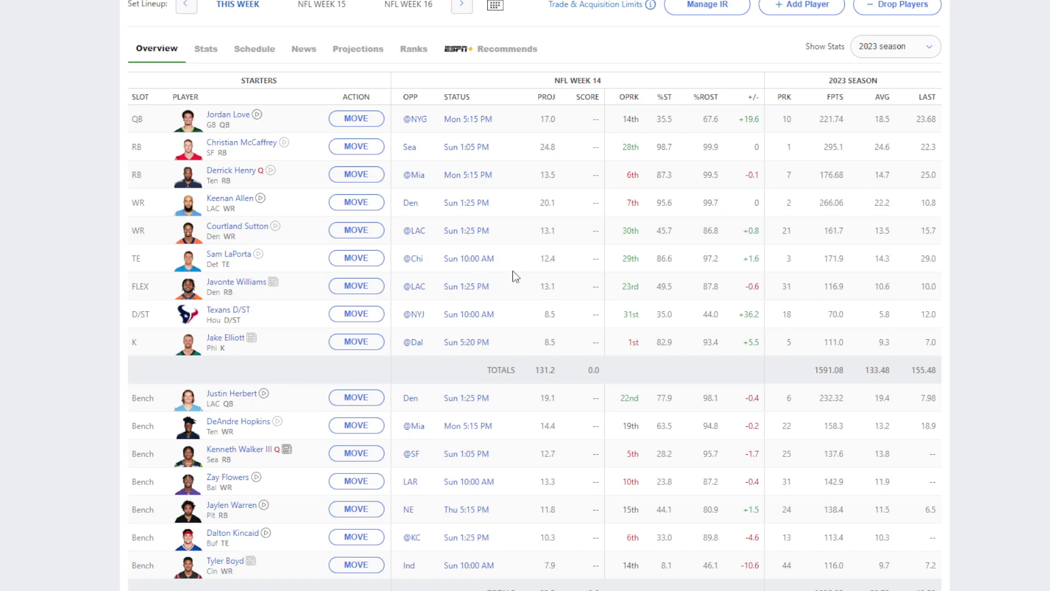
{"action": "scroll", "coordinate": [576, 147], "scroll_direction": "up", "scroll_amount": 3}
{"action": "left_click", "coordinate": [576, 147]}
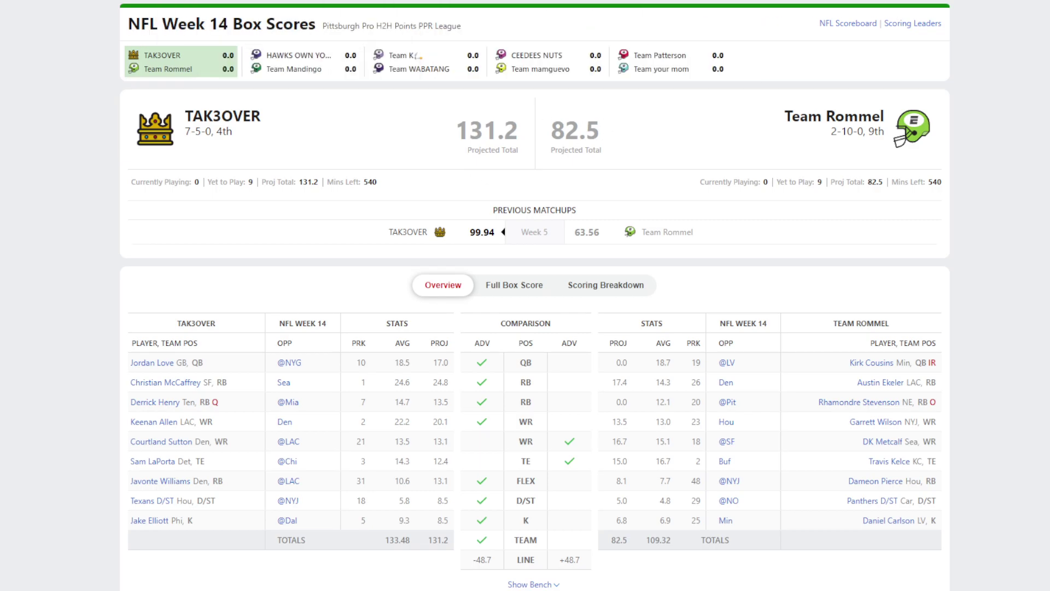
{"action": "left_click", "coordinate": [254, 1]}
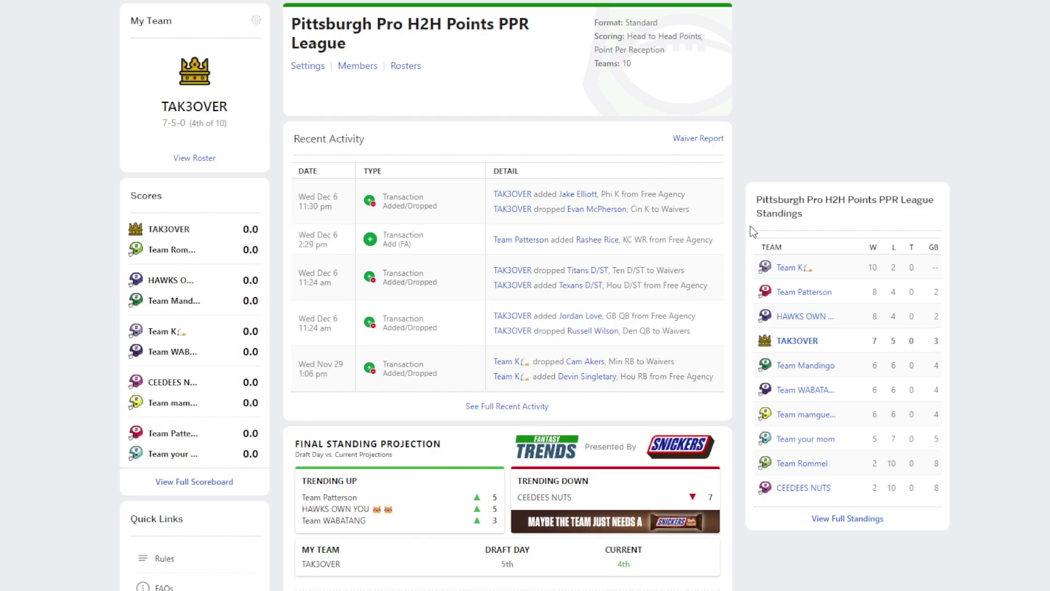
{"action": "left_click", "coordinate": [851, 519]}
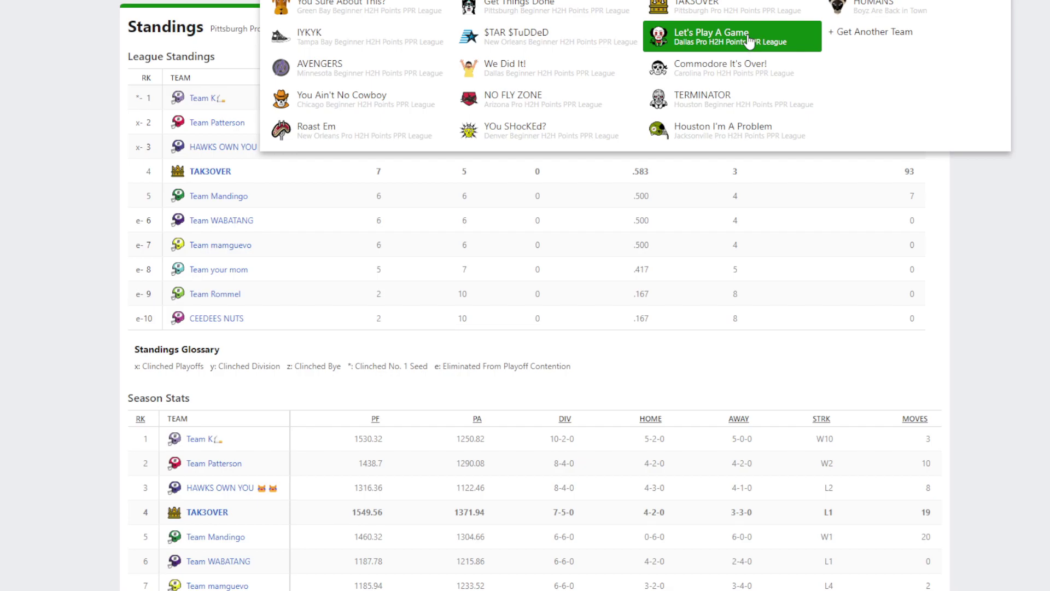
Switch to the Let's Play A Game team, view the full Dallas Pro league standings, and return to the team's roster.
{"action": "left_click", "coordinate": [712, 36]}
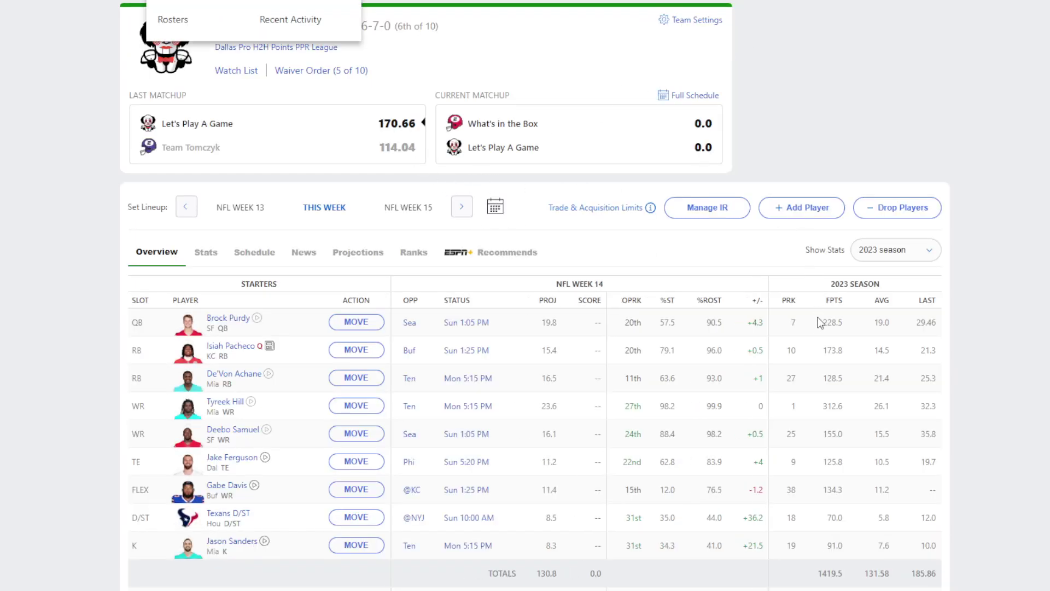
{"action": "left_click", "coordinate": [276, 47]}
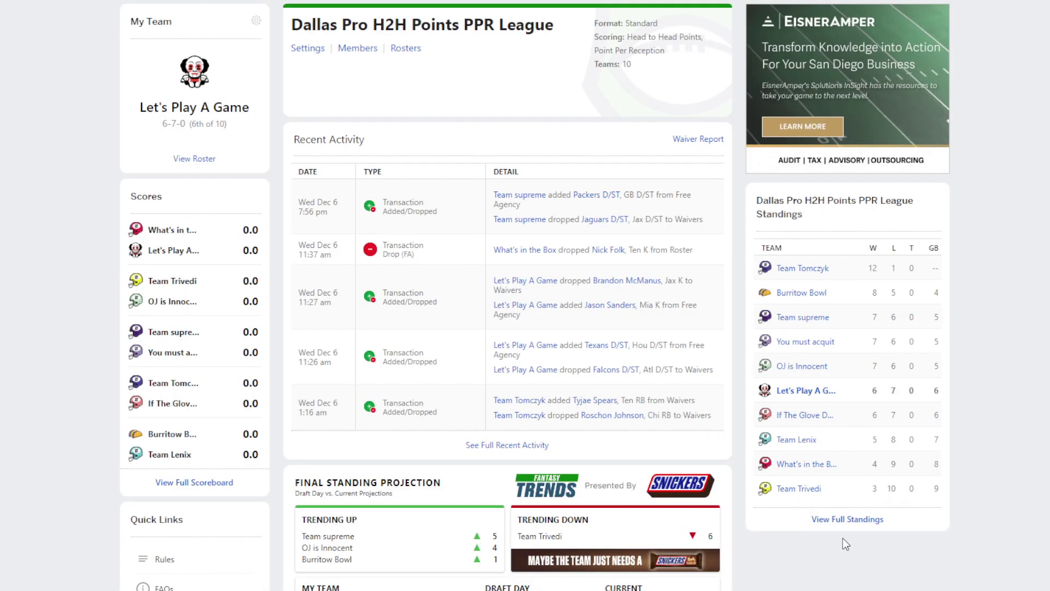
{"action": "left_click", "coordinate": [848, 521]}
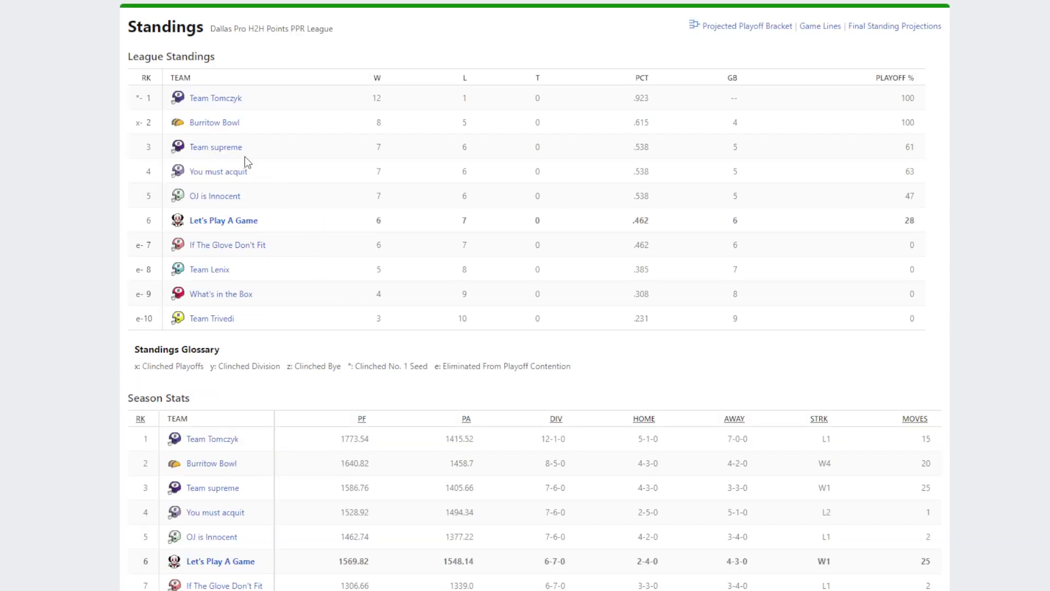
{"action": "left_click", "coordinate": [224, 220]}
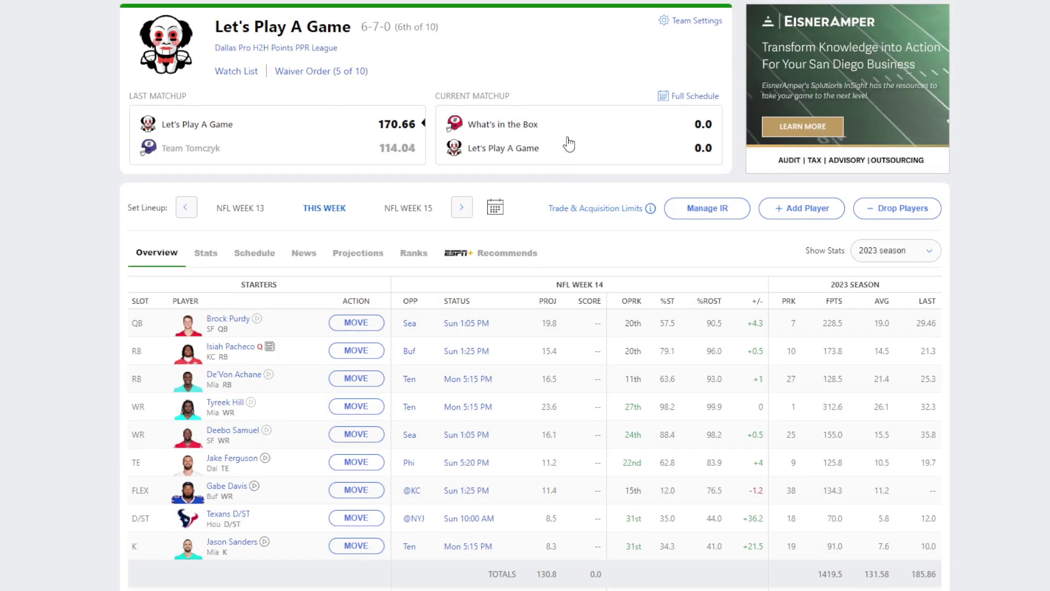
View the Week 14 box score against What's in the Box, and review the Let's Play A Game starters and bench.
{"action": "left_click", "coordinate": [568, 143]}
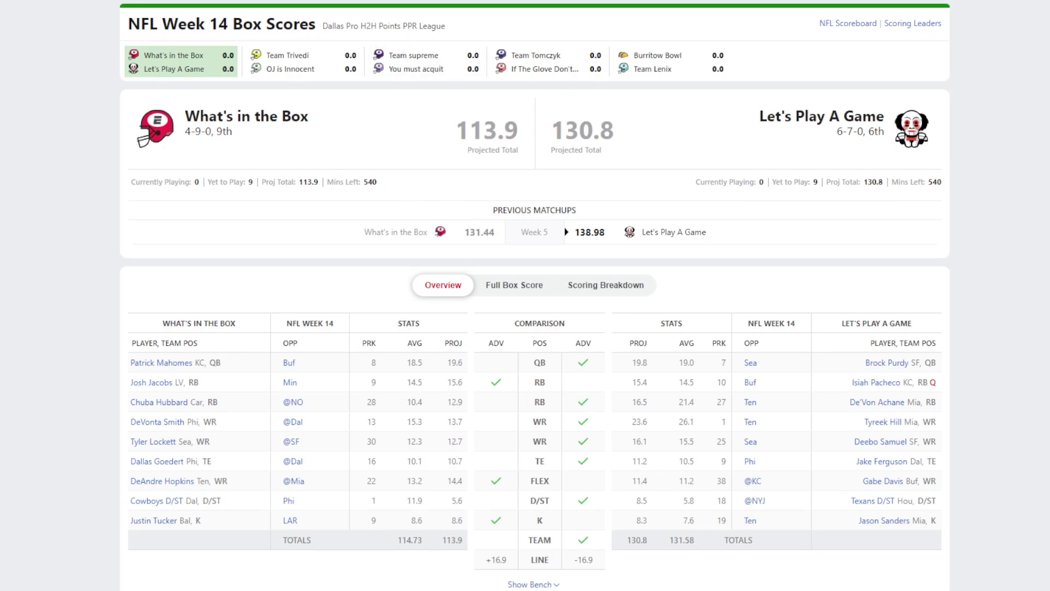
{"action": "key", "text": "alt+Left"}
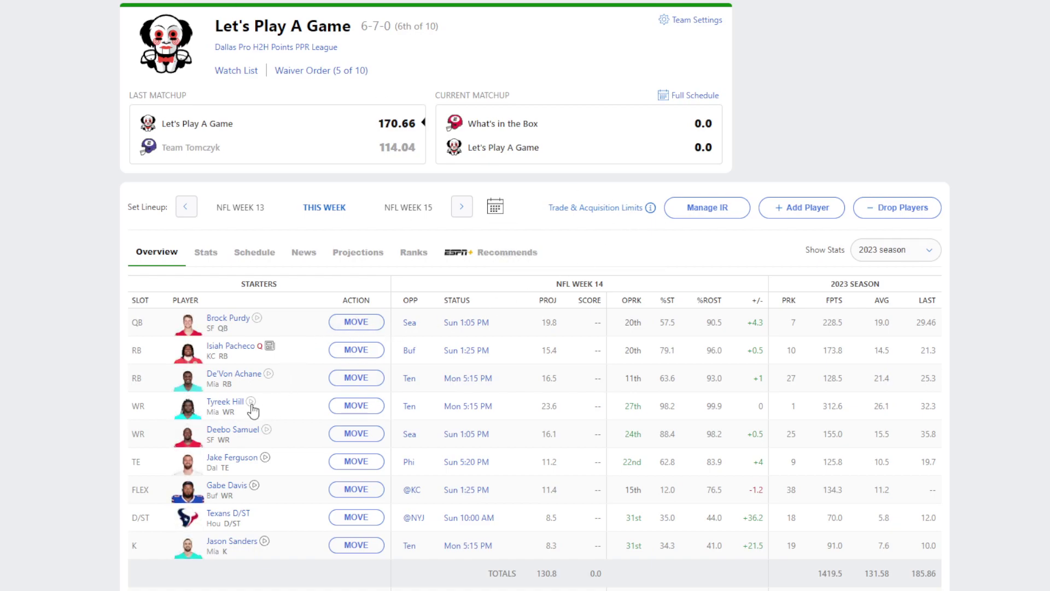
{"action": "scroll", "coordinate": [253, 432], "scroll_direction": "down", "scroll_amount": 3}
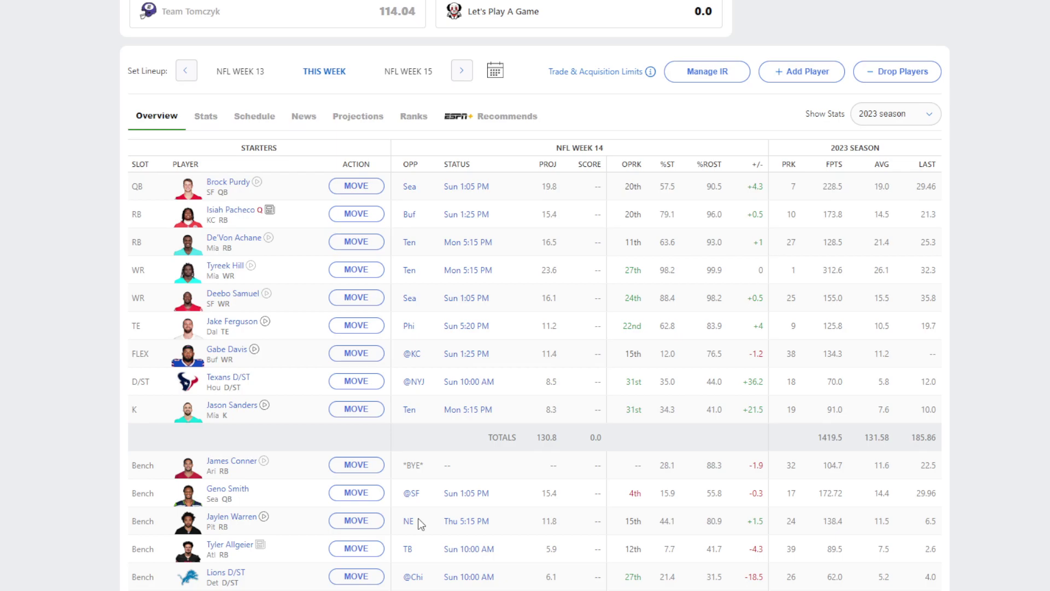
Browse the Dallas Pro league's free agents by position, checking WR, RB, D/ST and FLEX, ending on running backs.
{"action": "left_click", "coordinate": [795, 77]}
{"action": "left_click", "coordinate": [234, 54]}
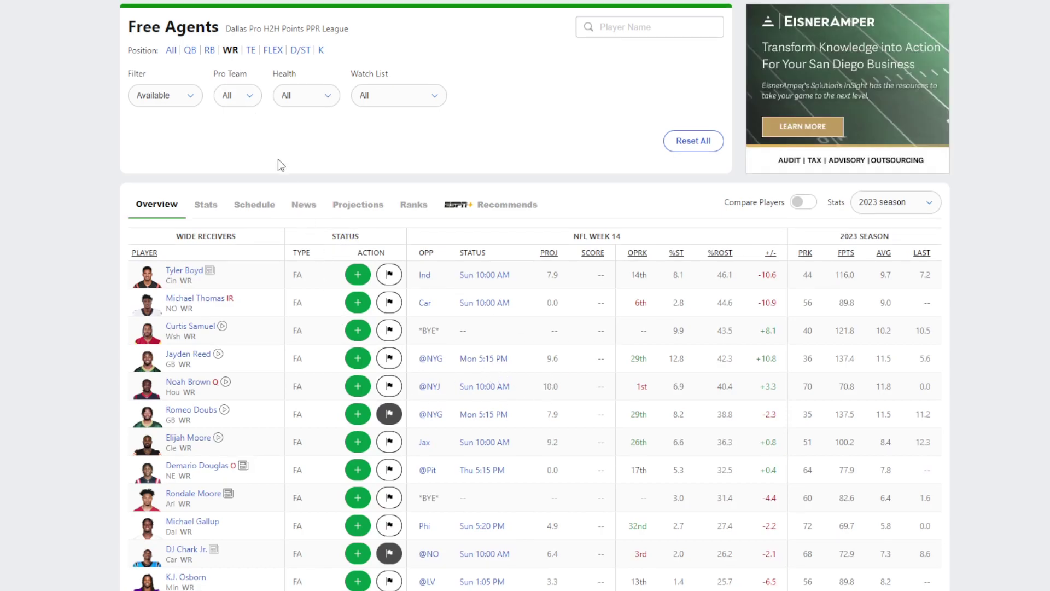
{"action": "left_click", "coordinate": [211, 51]}
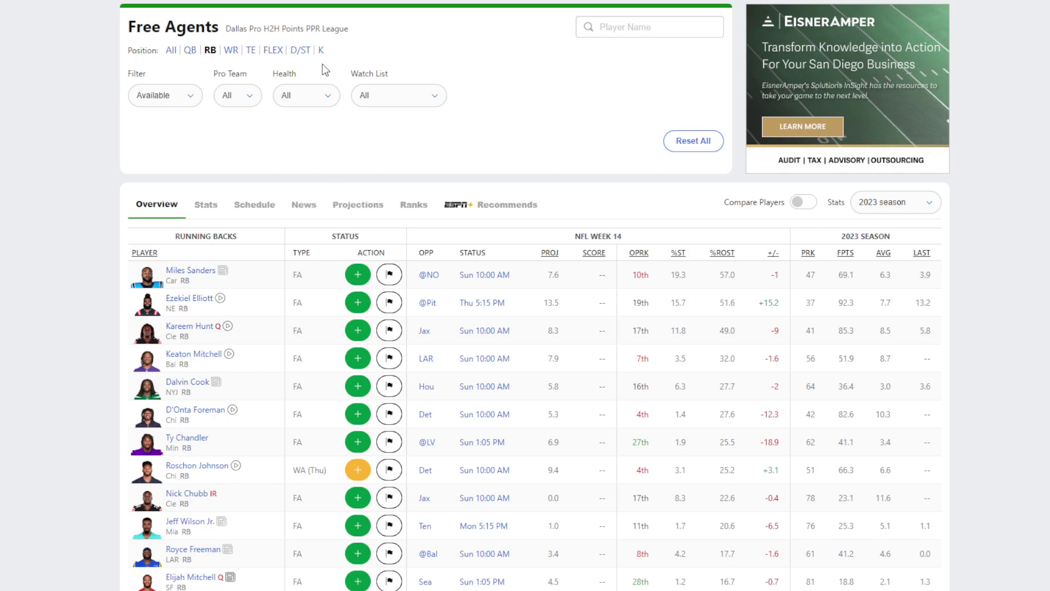
{"action": "left_click", "coordinate": [301, 51]}
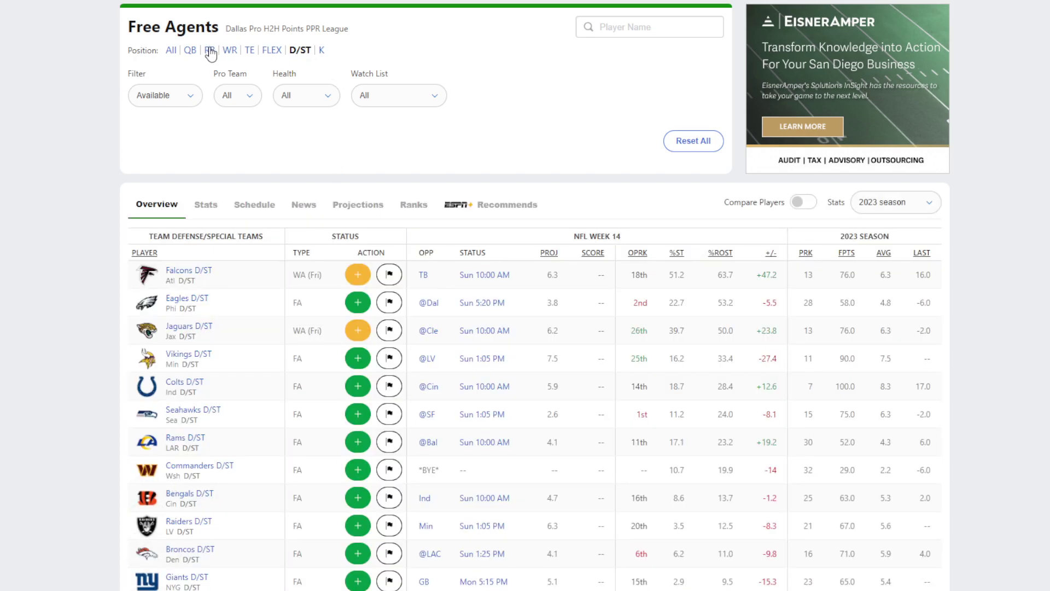
{"action": "left_click", "coordinate": [273, 49]}
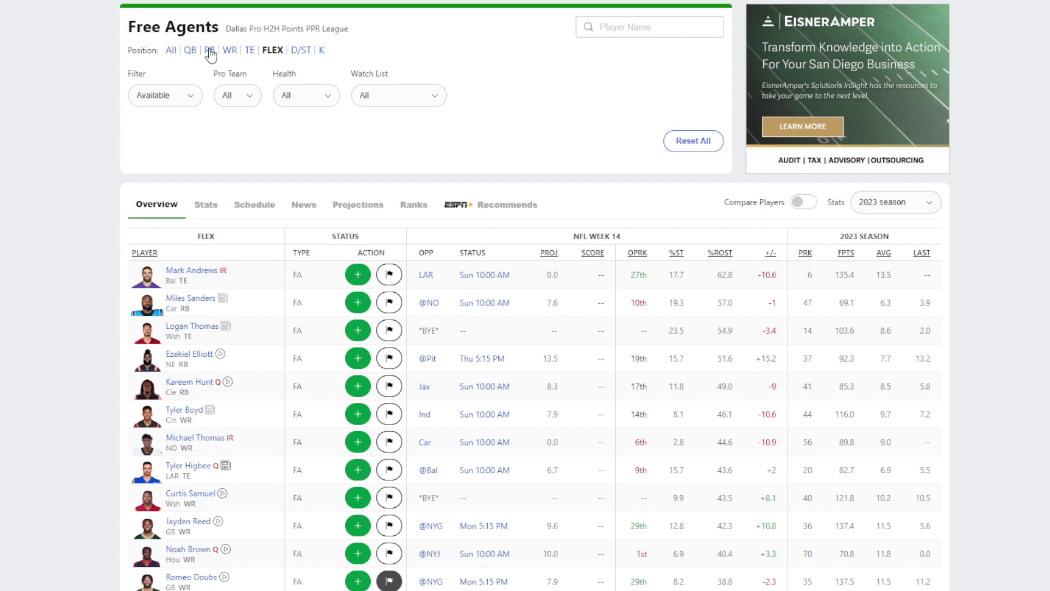
{"action": "left_click", "coordinate": [210, 50]}
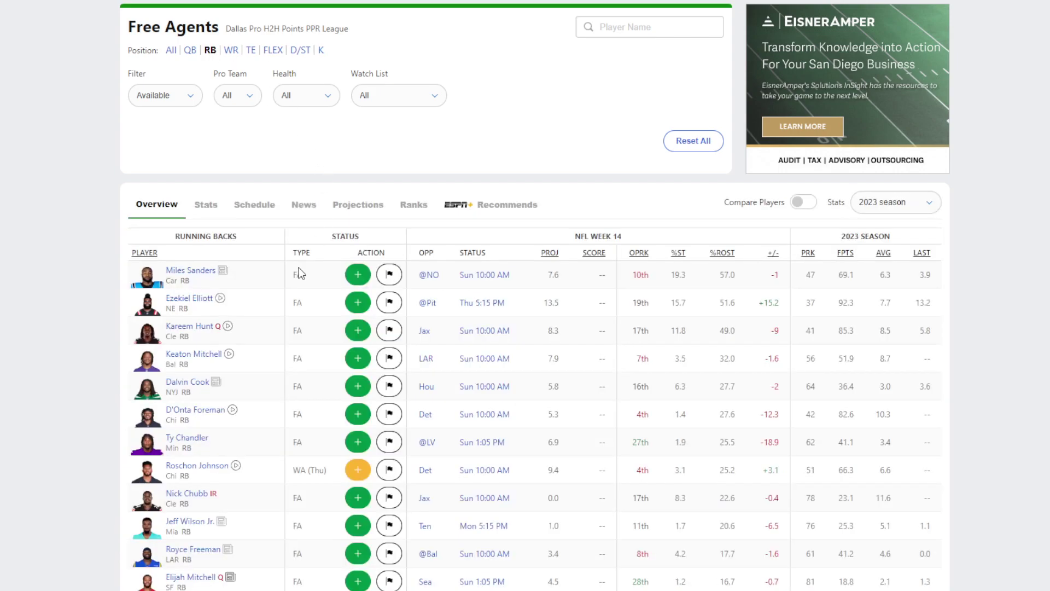
Examine free-agent running back Ezekiel Elliott's Week 14 outlook and game log, and close his player card.
{"action": "left_click", "coordinate": [186, 300]}
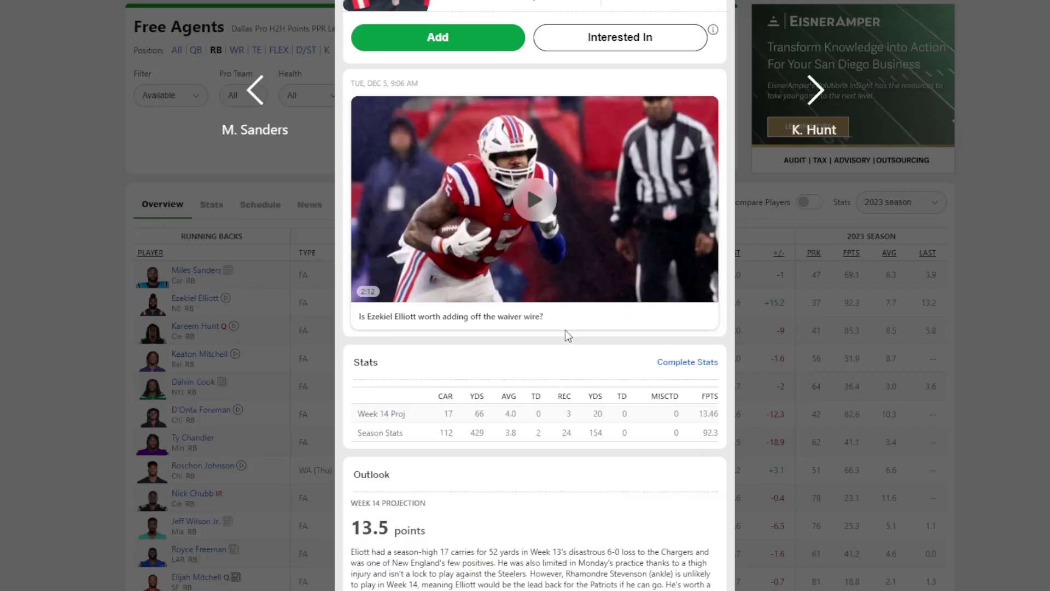
{"action": "scroll", "coordinate": [564, 328], "scroll_direction": "down", "scroll_amount": 10}
{"action": "scroll", "coordinate": [717, 421], "scroll_direction": "up", "scroll_amount": 5}
{"action": "scroll", "coordinate": [716, 420], "scroll_direction": "down", "scroll_amount": 6}
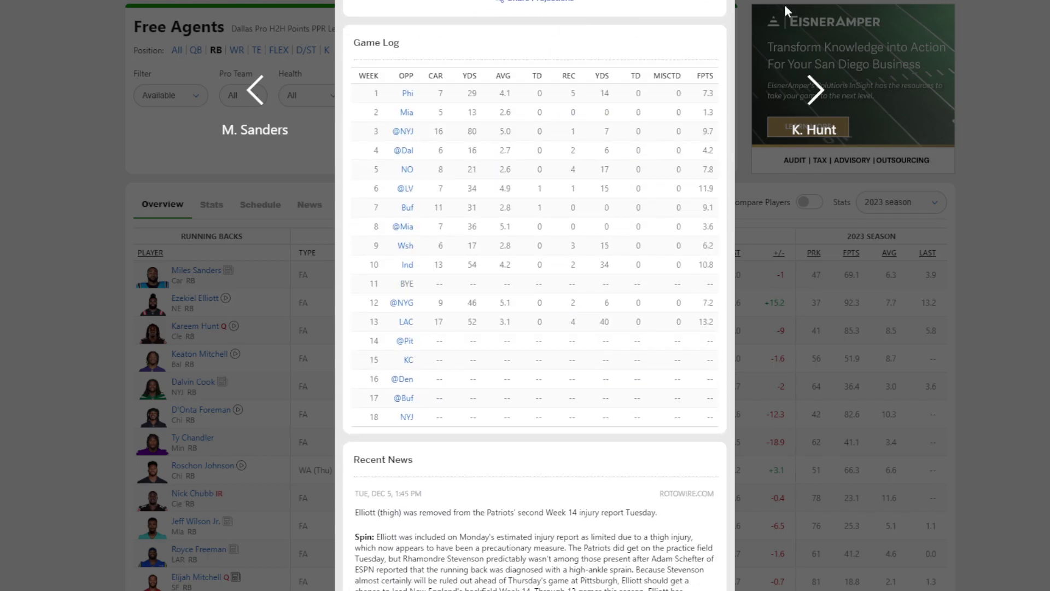
{"action": "left_click", "coordinate": [788, 23]}
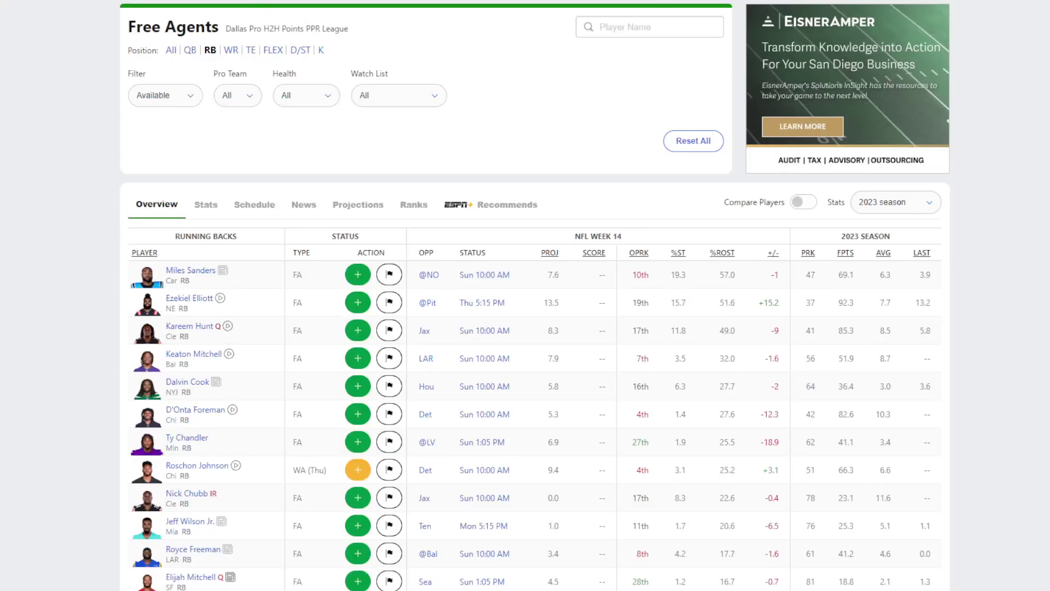
Return to the Let's Play A Game roster to recheck its lineup, and reopen the Week 14 box score against What's in the Box.
{"action": "key", "text": "alt+Left"}
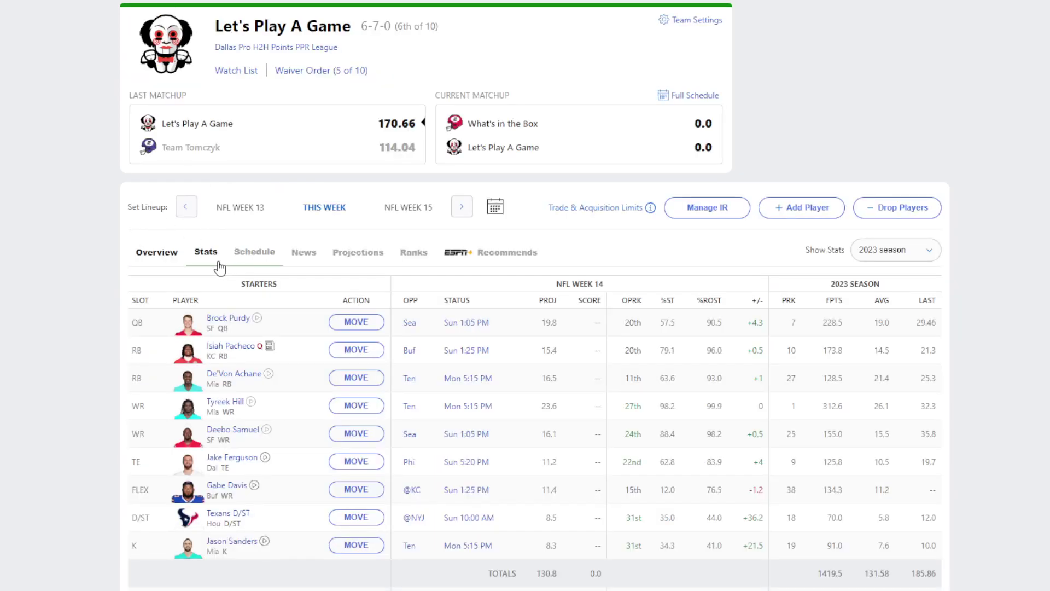
{"action": "scroll", "coordinate": [222, 268], "scroll_direction": "down", "scroll_amount": 4}
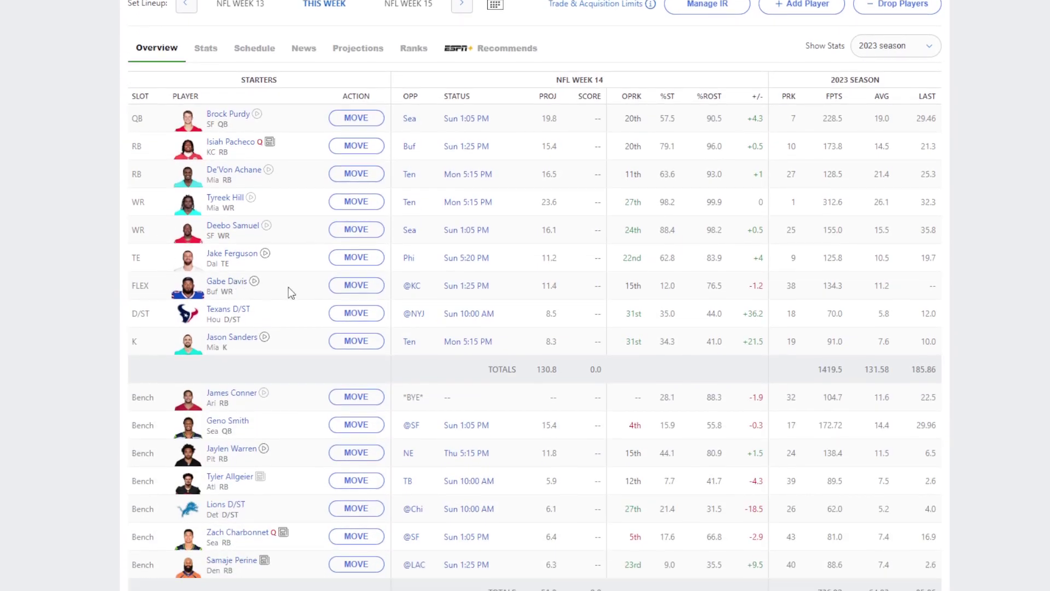
{"action": "scroll", "coordinate": [314, 298], "scroll_direction": "up", "scroll_amount": 5}
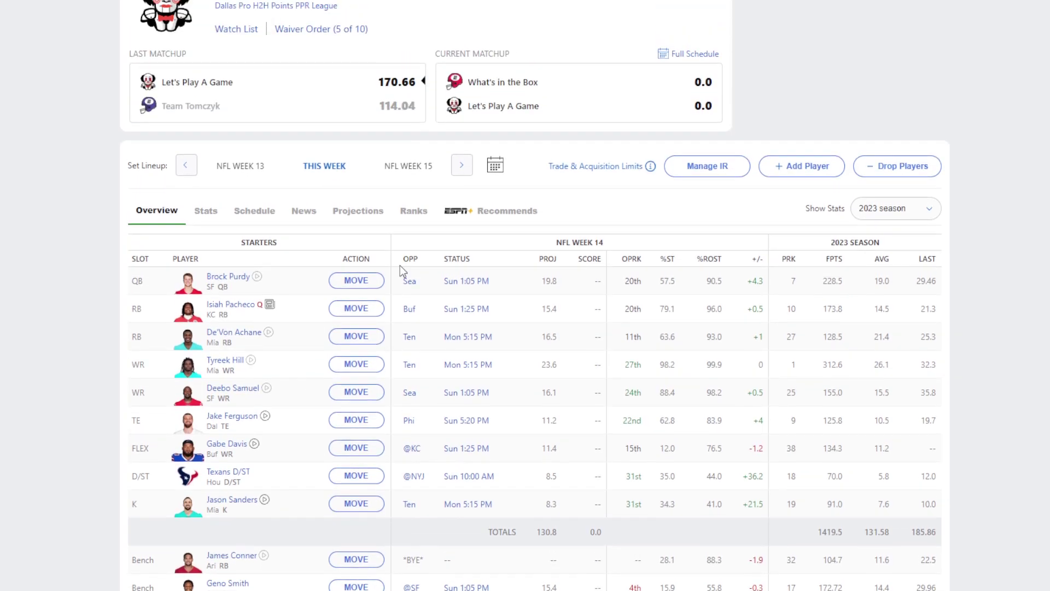
{"action": "left_click", "coordinate": [554, 143]}
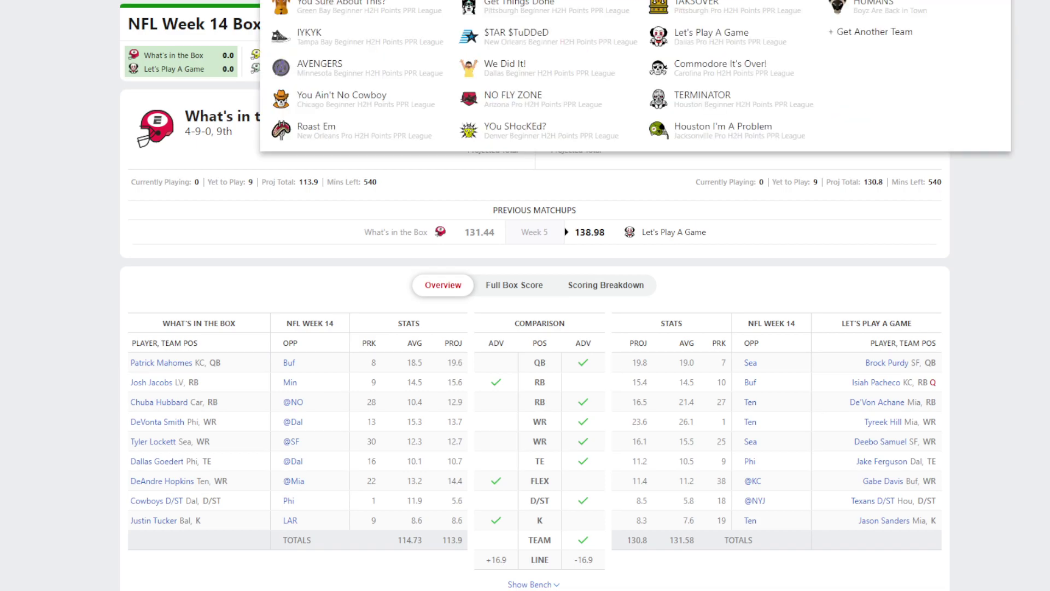
Switch to the Commodore It's Over! team and check its roster alongside the full Carolina Pro league standings.
{"action": "left_click", "coordinate": [731, 65]}
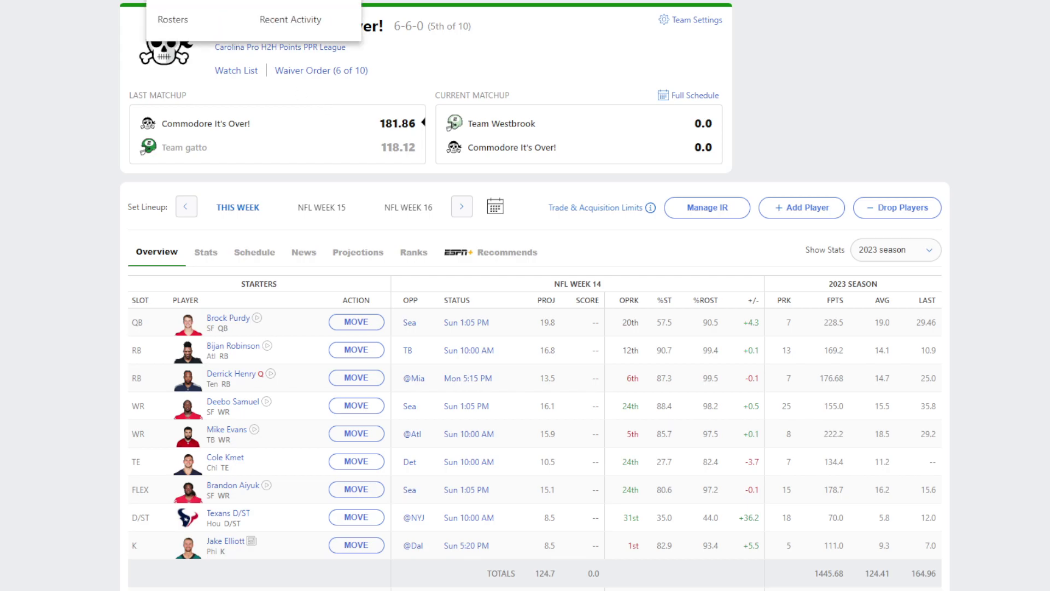
{"action": "left_click", "coordinate": [252, 1]}
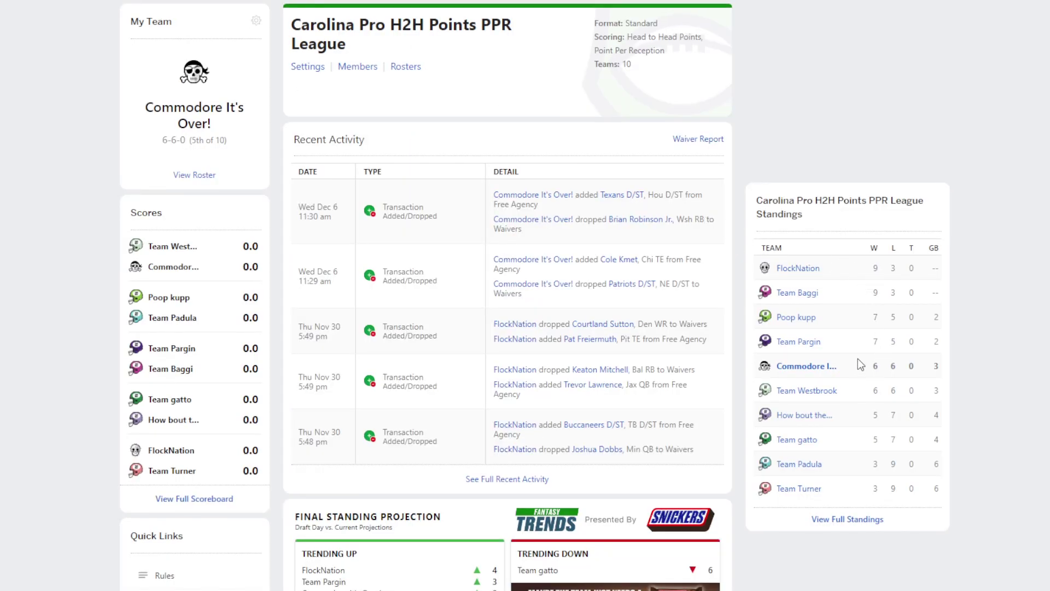
{"action": "left_click", "coordinate": [827, 520]}
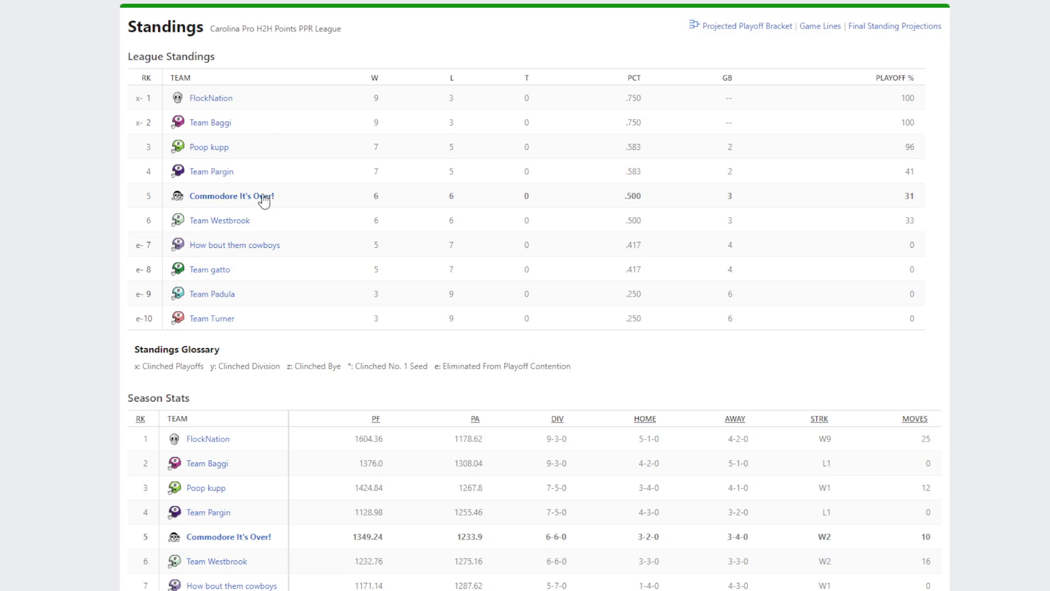
{"action": "left_click", "coordinate": [232, 196]}
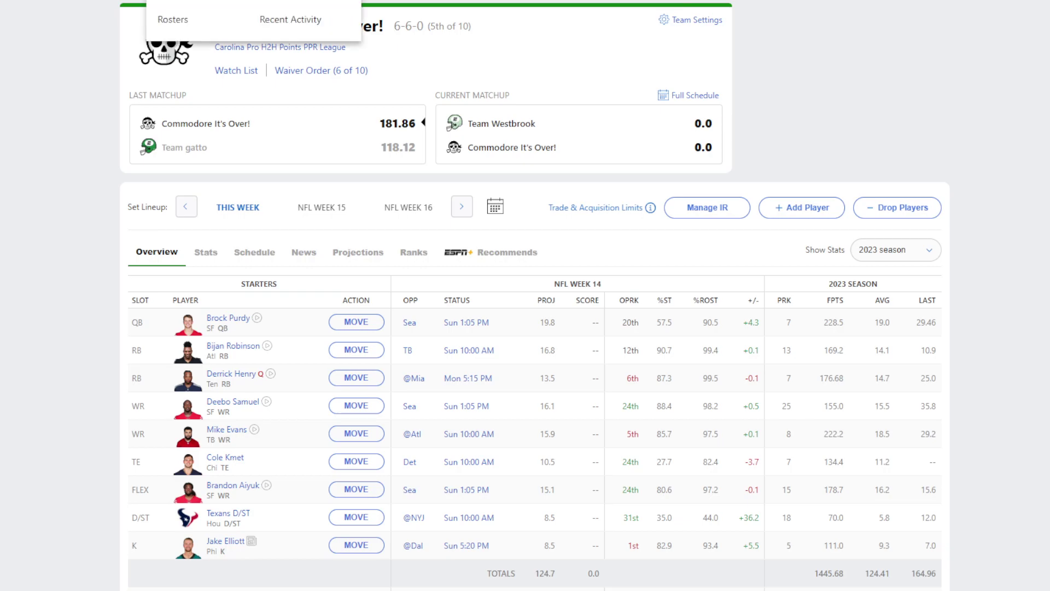
{"action": "left_click", "coordinate": [227, 1]}
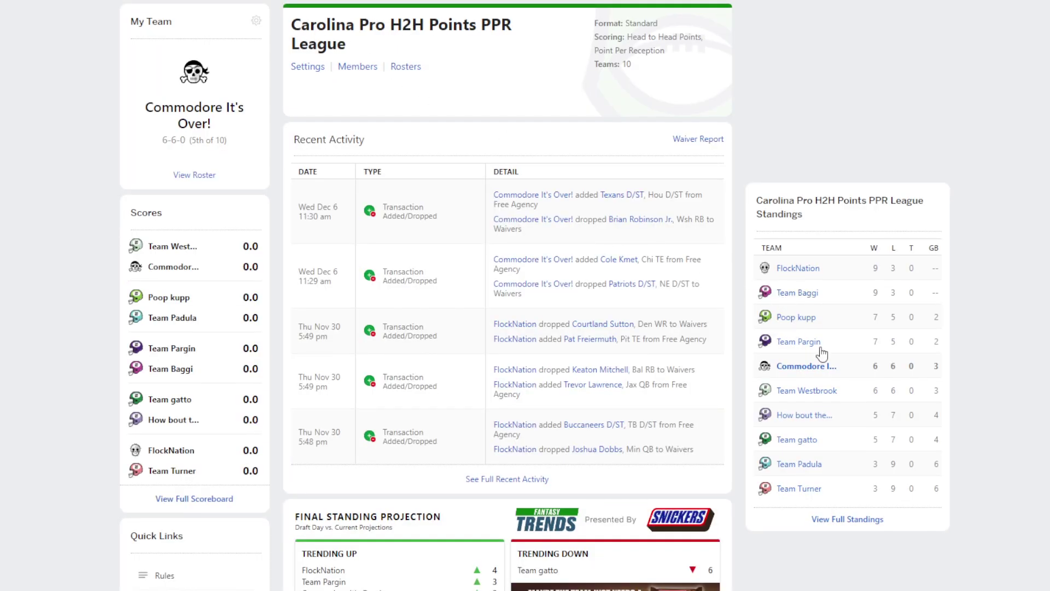
{"action": "left_click", "coordinate": [841, 518]}
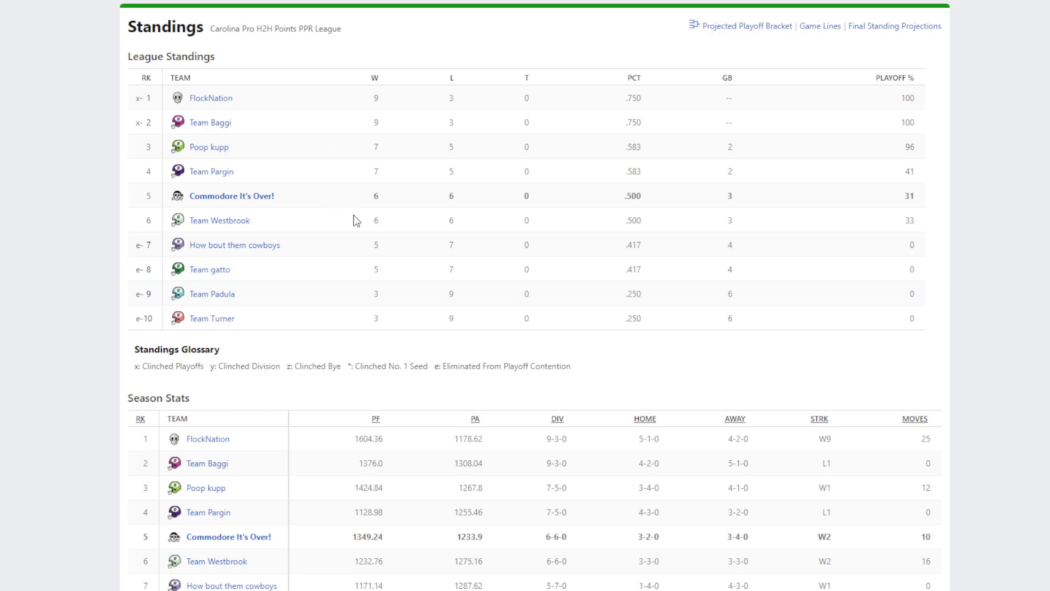
Return to the Commodore It's Over! roster, check its current Week 14 matchup, and review its starters and bench.
{"action": "left_click", "coordinate": [232, 196]}
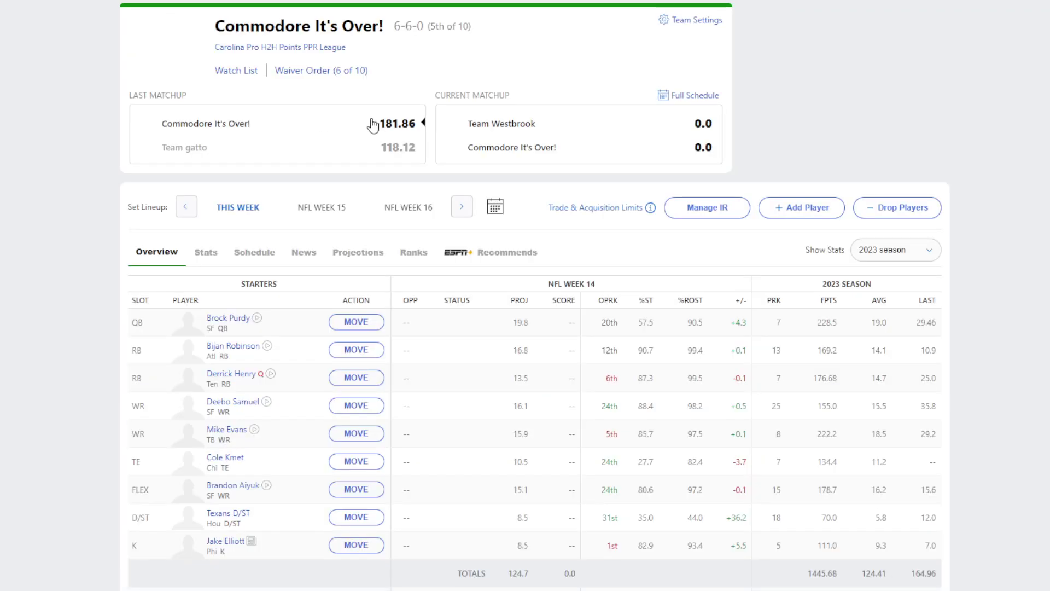
{"action": "left_click", "coordinate": [546, 142]}
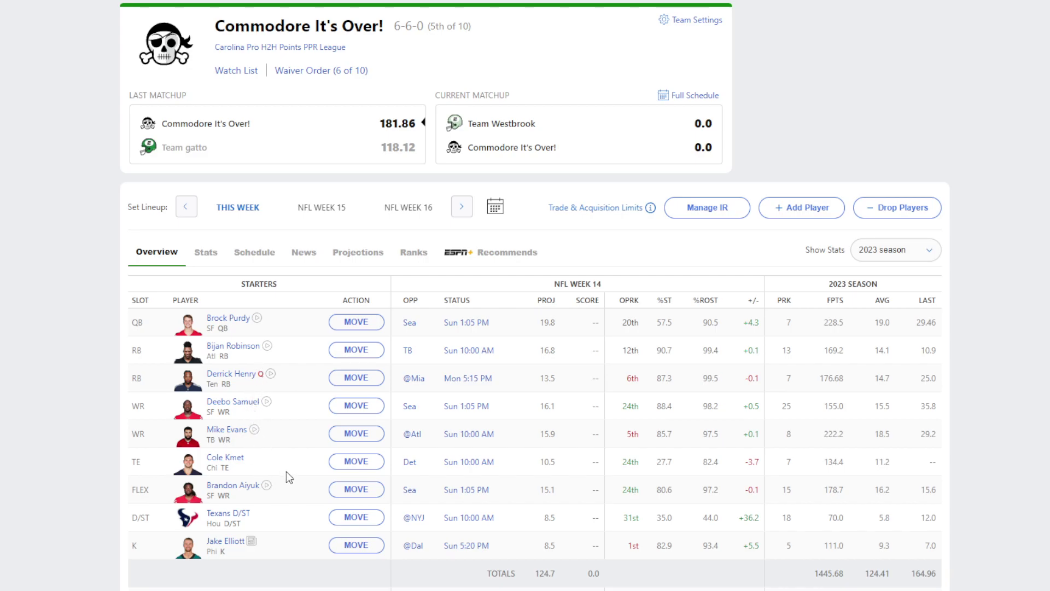
{"action": "scroll", "coordinate": [268, 480], "scroll_direction": "down", "scroll_amount": 2}
{"action": "scroll", "coordinate": [268, 465], "scroll_direction": "down", "scroll_amount": 1}
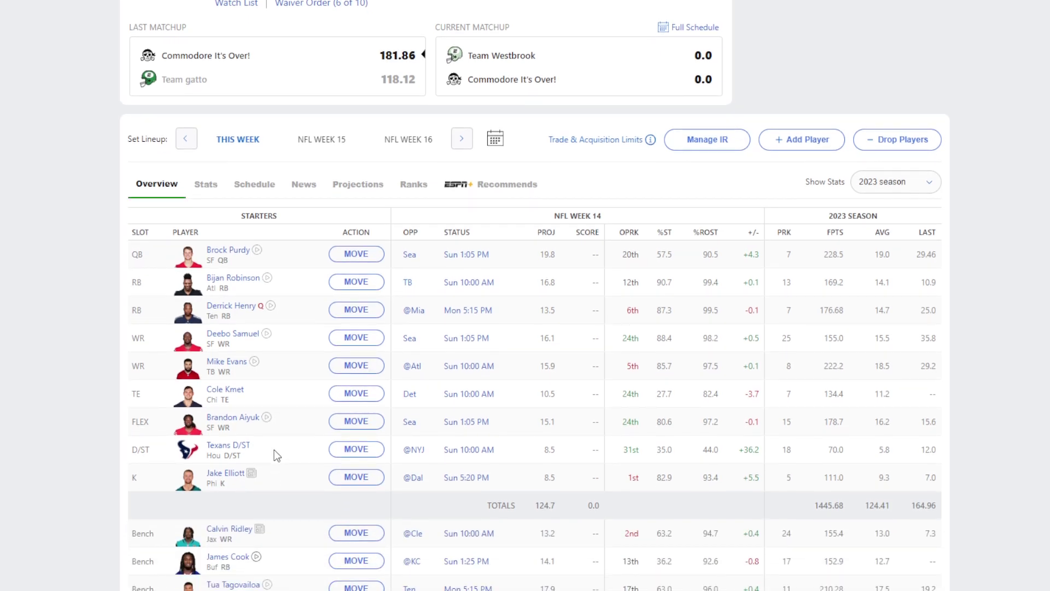
{"action": "scroll", "coordinate": [263, 485], "scroll_direction": "down", "scroll_amount": 5}
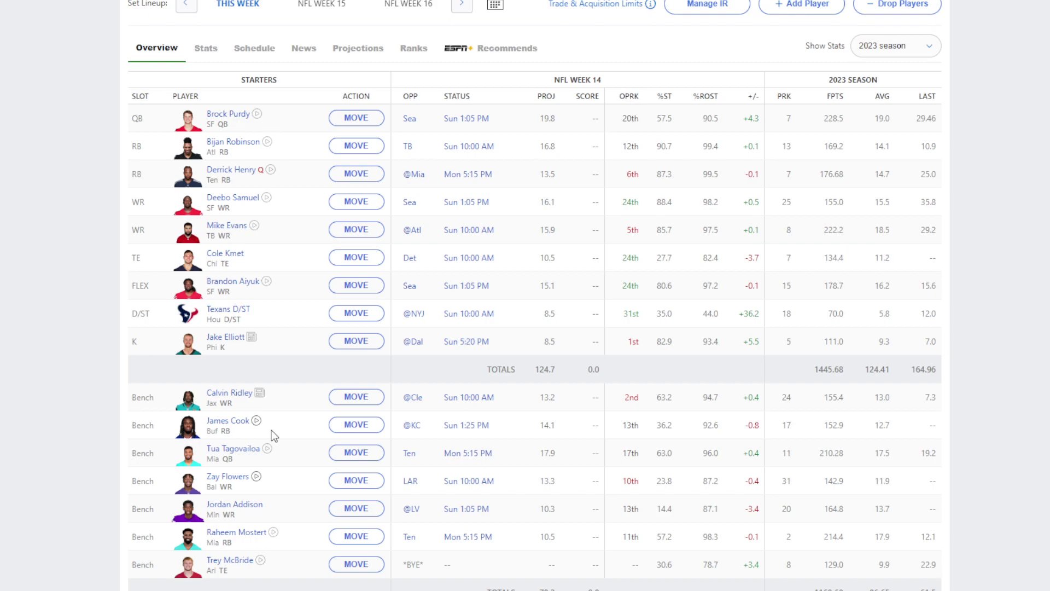
Examine running back Derrick Henry's Week 14 outlook, projections and game log, and close his player card.
{"action": "left_click", "coordinate": [244, 174]}
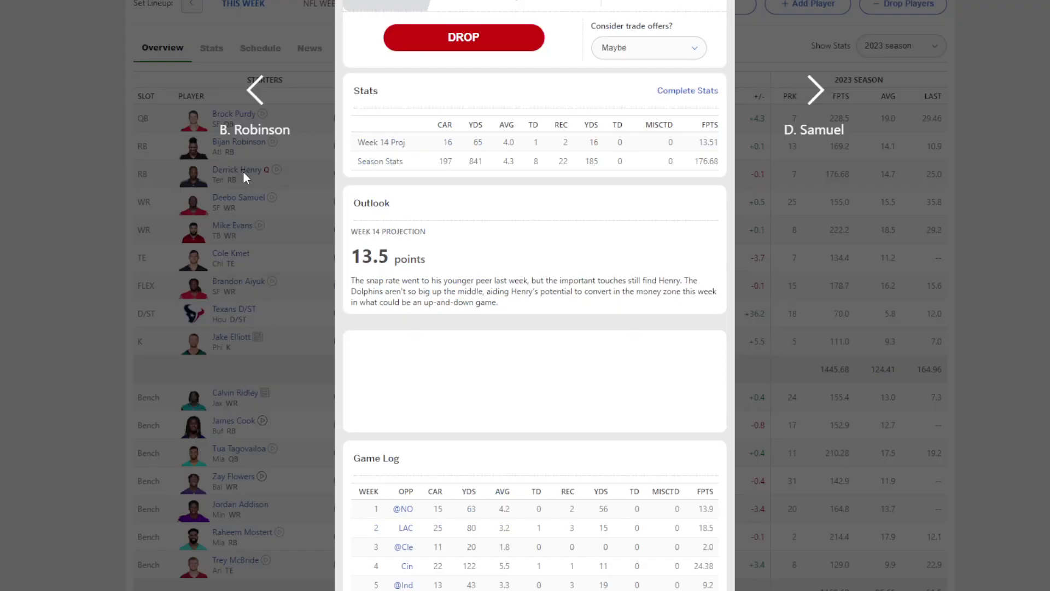
{"action": "scroll", "coordinate": [577, 410], "scroll_direction": "down", "scroll_amount": 10}
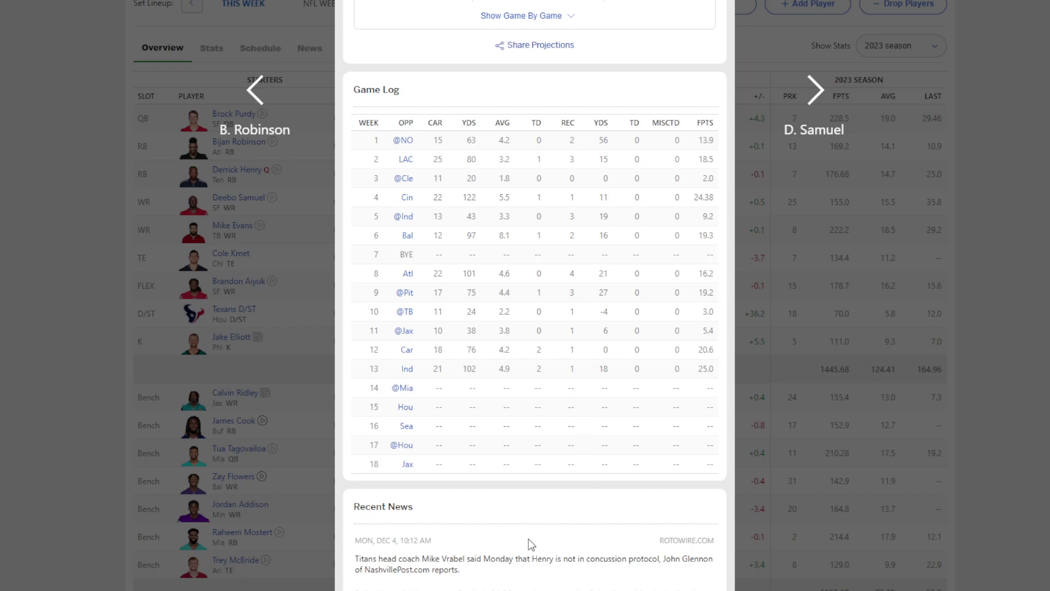
{"action": "scroll", "coordinate": [528, 539], "scroll_direction": "down", "scroll_amount": 5}
{"action": "scroll", "coordinate": [531, 507], "scroll_direction": "up", "scroll_amount": 15}
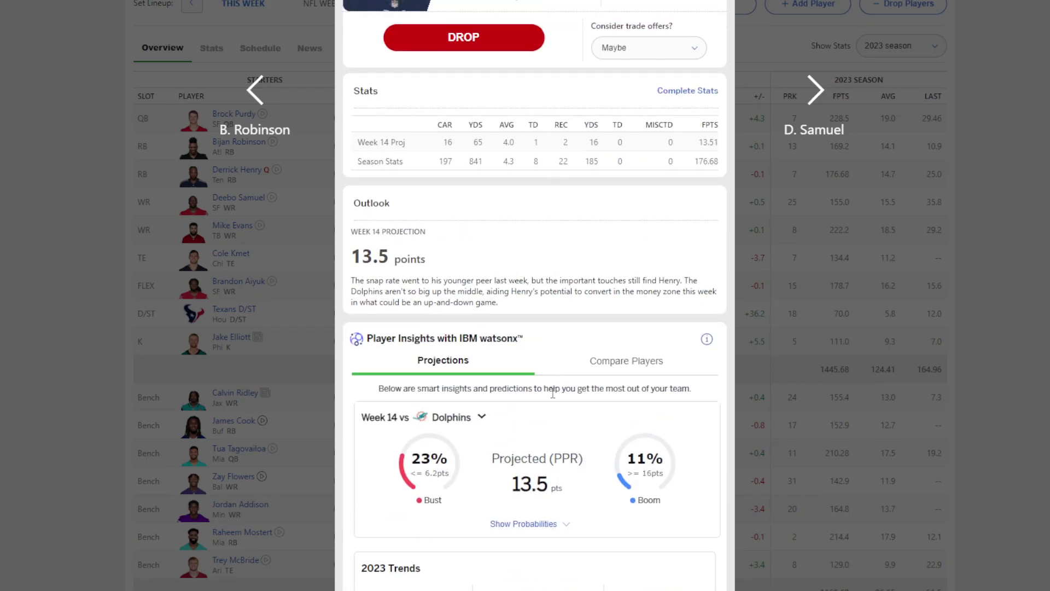
{"action": "scroll", "coordinate": [552, 393], "scroll_direction": "down", "scroll_amount": 7}
{"action": "scroll", "coordinate": [555, 394], "scroll_direction": "down", "scroll_amount": 2}
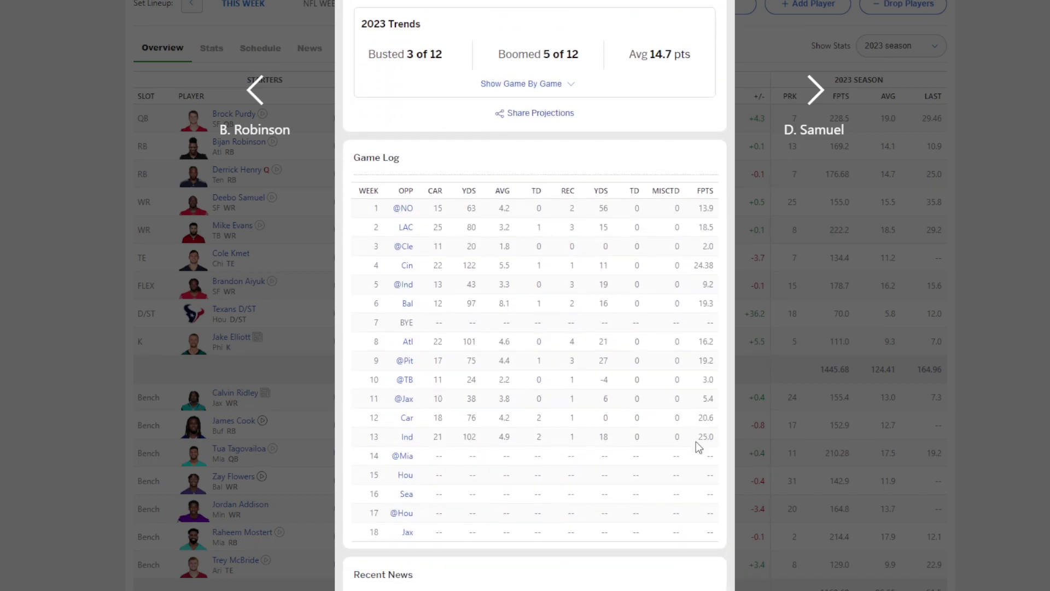
{"action": "left_click", "coordinate": [893, 401]}
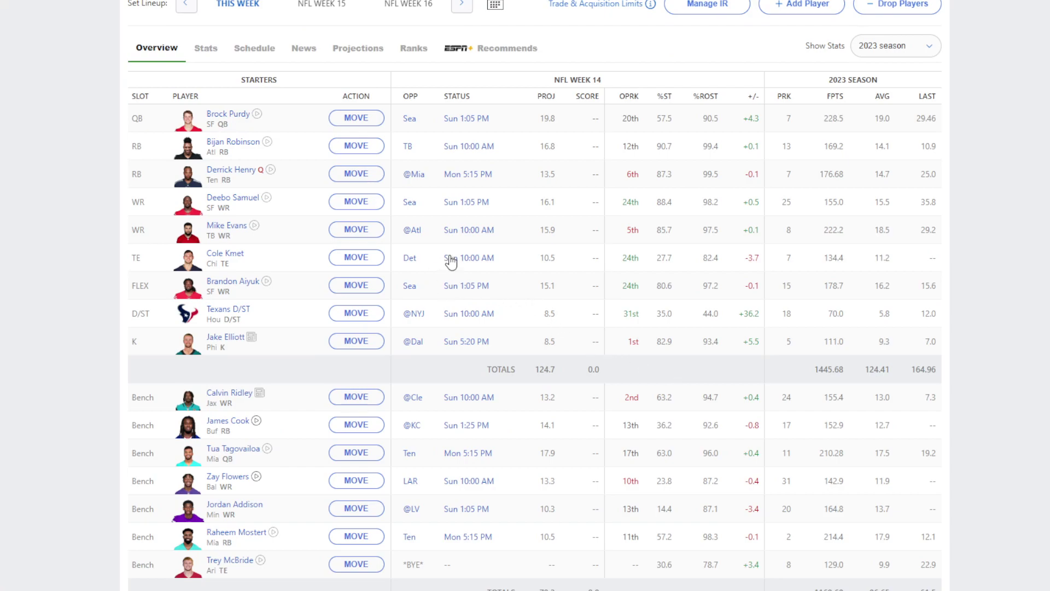
Recheck the Commodore It's Over! team's current matchup and go through its full roster again.
{"action": "scroll", "coordinate": [535, 203], "scroll_direction": "up", "scroll_amount": 4}
{"action": "scroll", "coordinate": [573, 138], "scroll_direction": "down", "scroll_amount": 15}
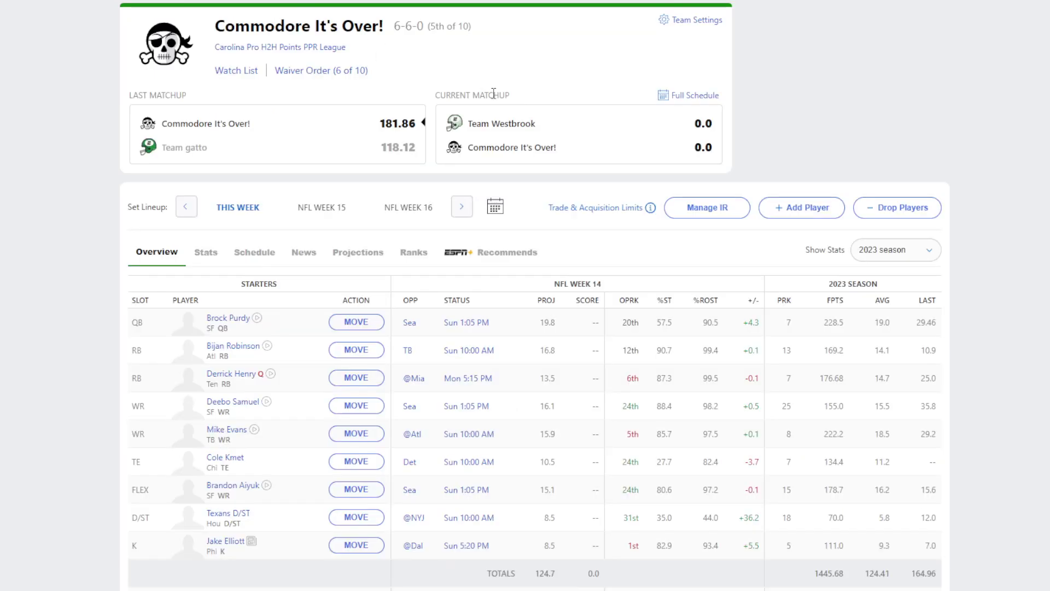
{"action": "scroll", "coordinate": [579, 132], "scroll_direction": "down", "scroll_amount": 4}
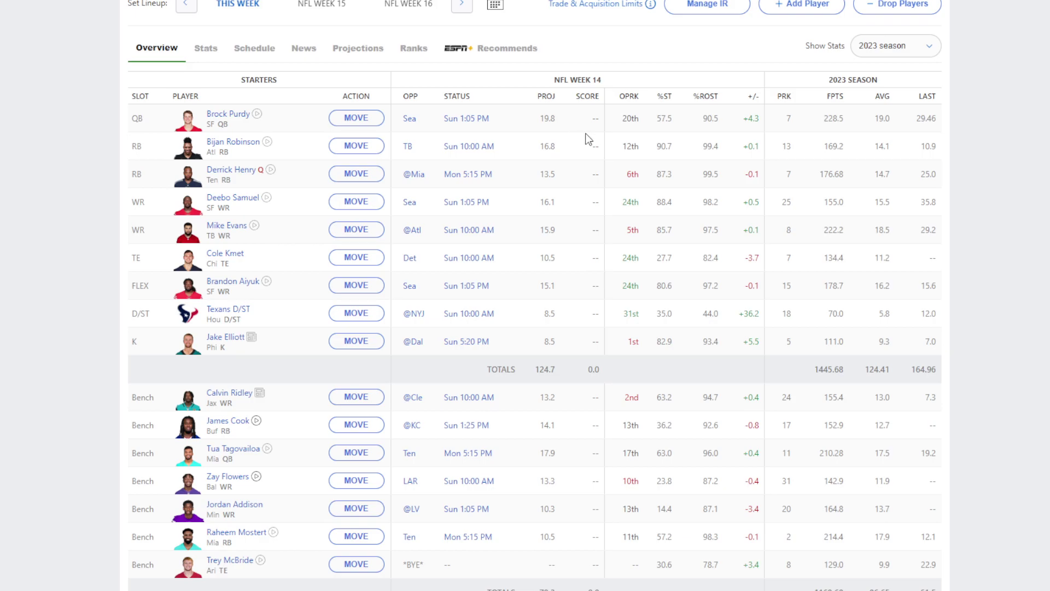
{"action": "scroll", "coordinate": [586, 138], "scroll_direction": "up", "scroll_amount": 4}
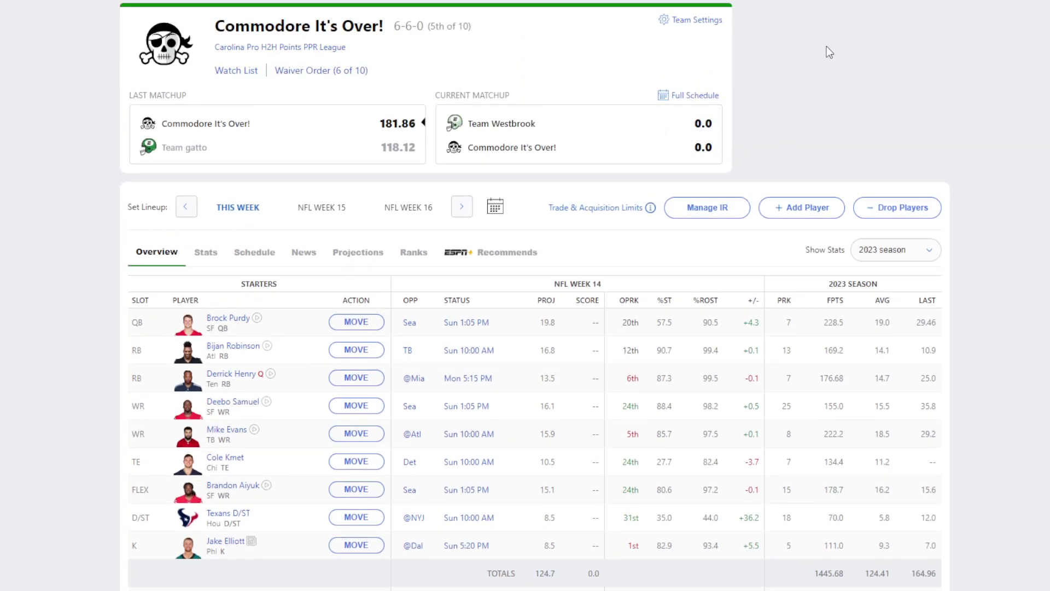
Switch to the TERMINATOR team and check the Houston Beginner league's full standings and its Week 14 box score.
{"action": "mouse_move", "coordinate": [821, 1]}
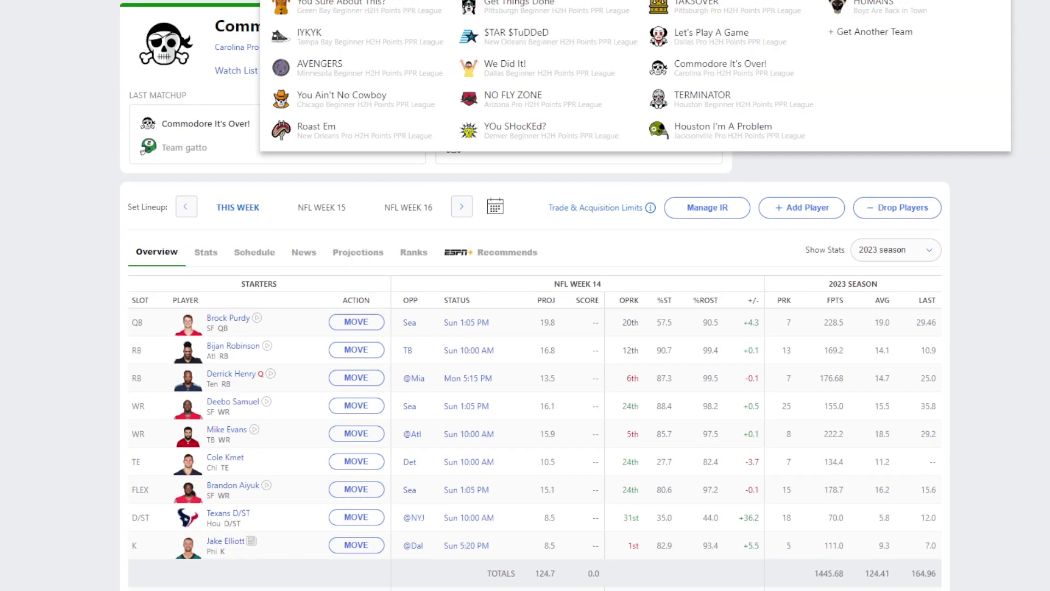
{"action": "left_click", "coordinate": [703, 100]}
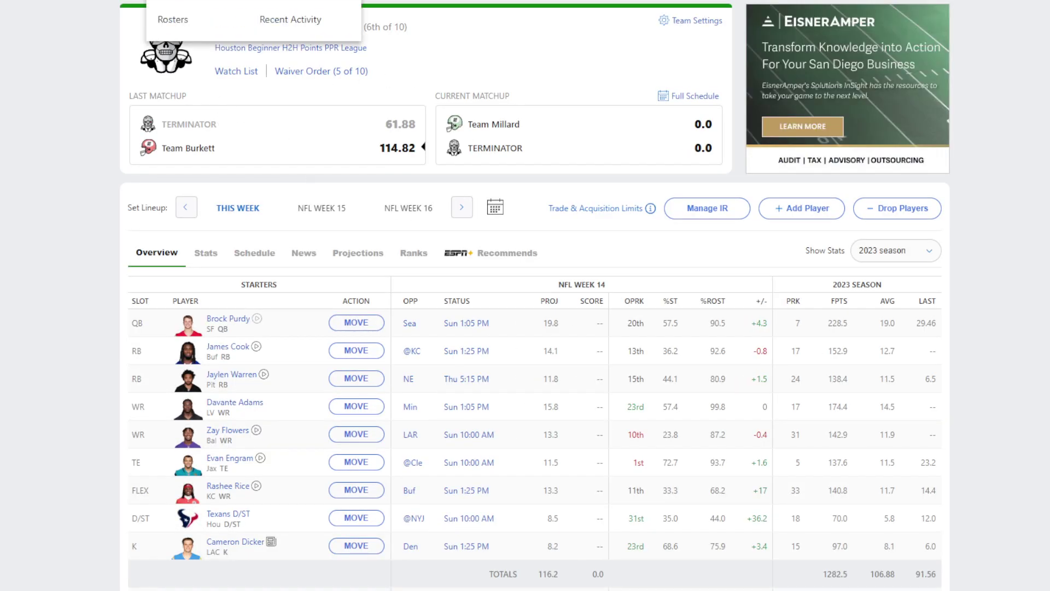
{"action": "left_click", "coordinate": [251, 2]}
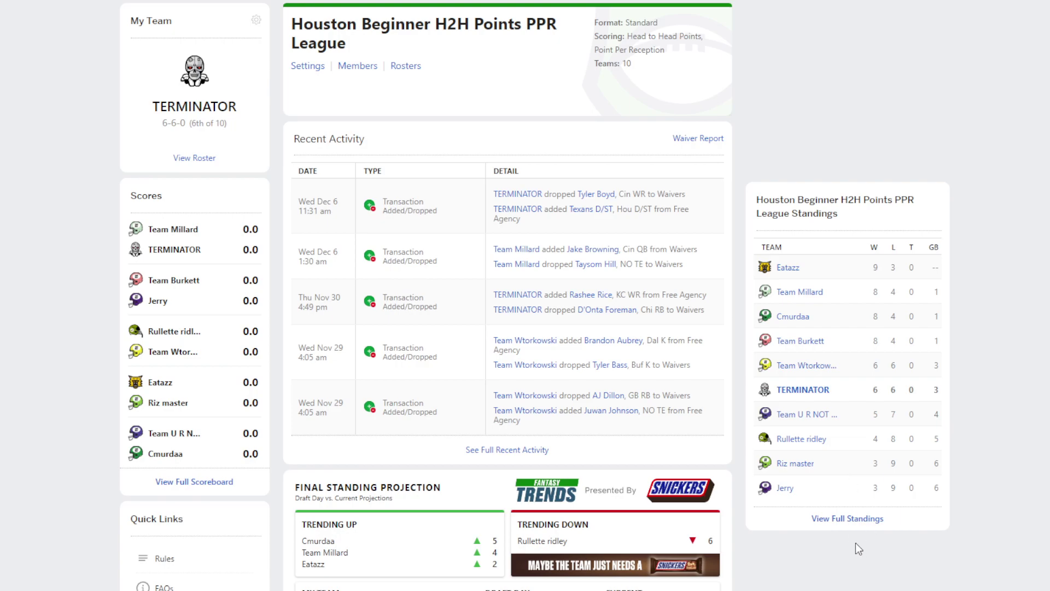
{"action": "left_click", "coordinate": [857, 519]}
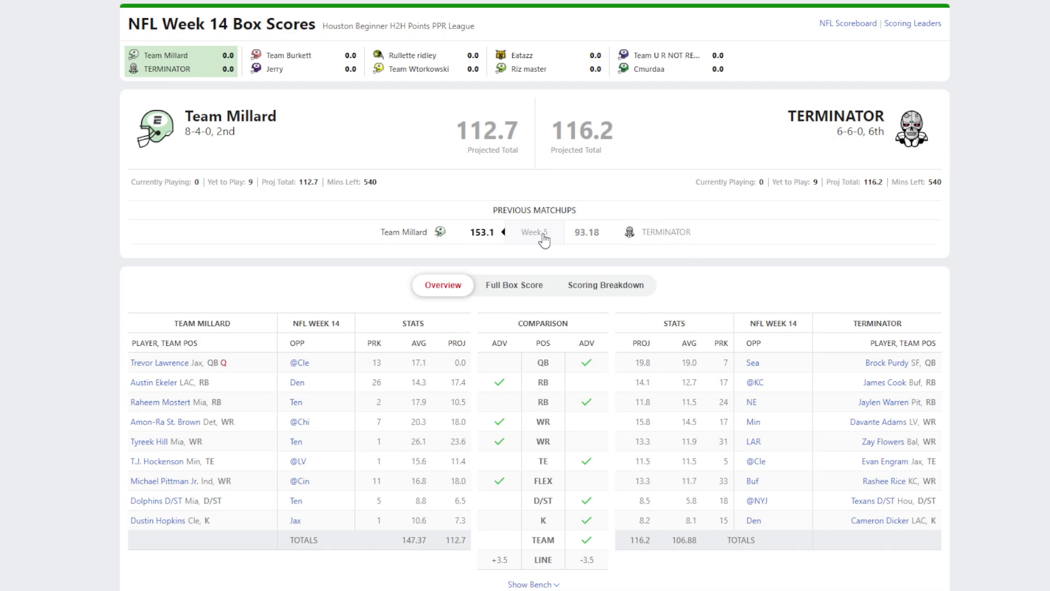
{"action": "left_click", "coordinate": [290, 61]}
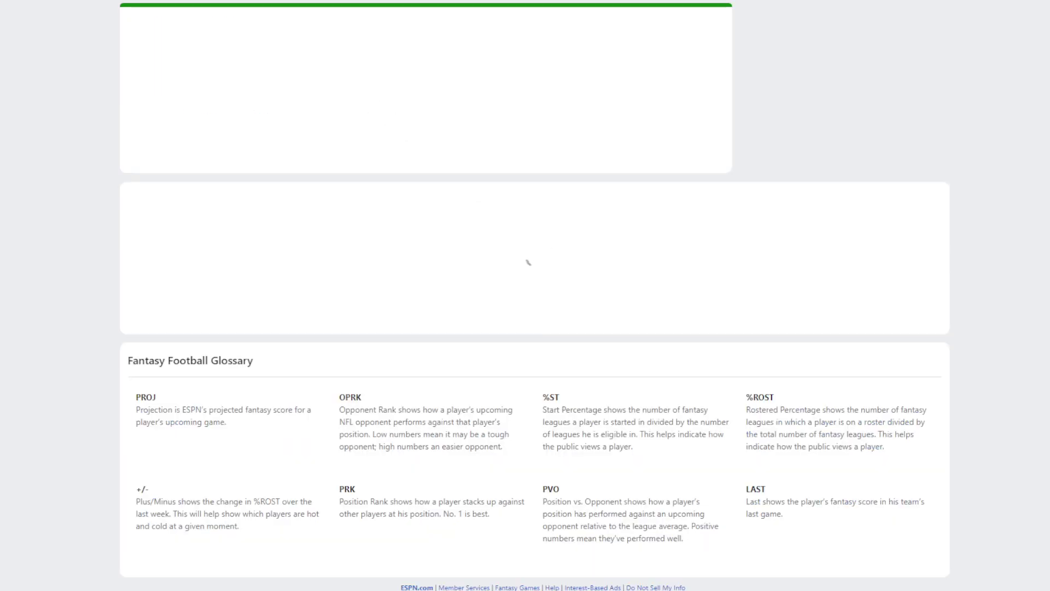
Add free-agent kicker Jake Elliott to the TERMINATOR roster and drop kicker Cameron Dicker.
{"action": "scroll", "coordinate": [399, 292], "scroll_direction": "down", "scroll_amount": 2}
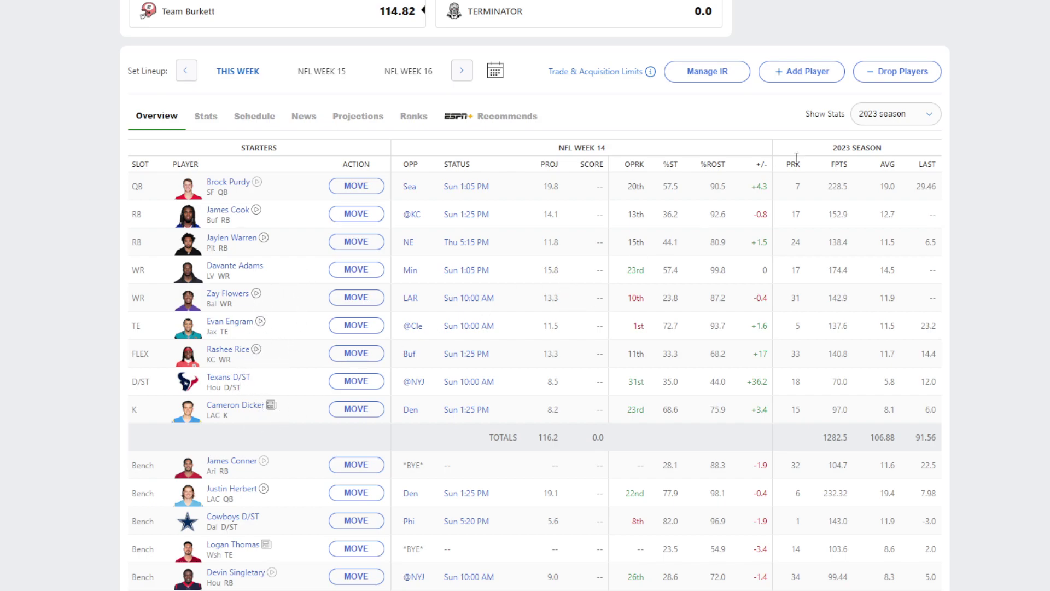
{"action": "left_click", "coordinate": [801, 72]}
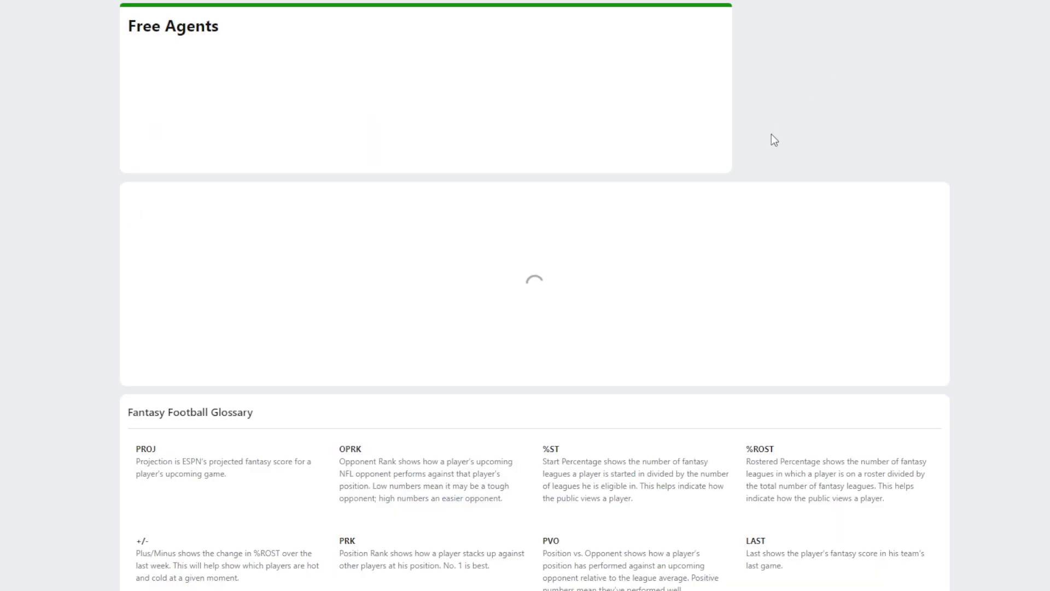
{"action": "left_click", "coordinate": [323, 52]}
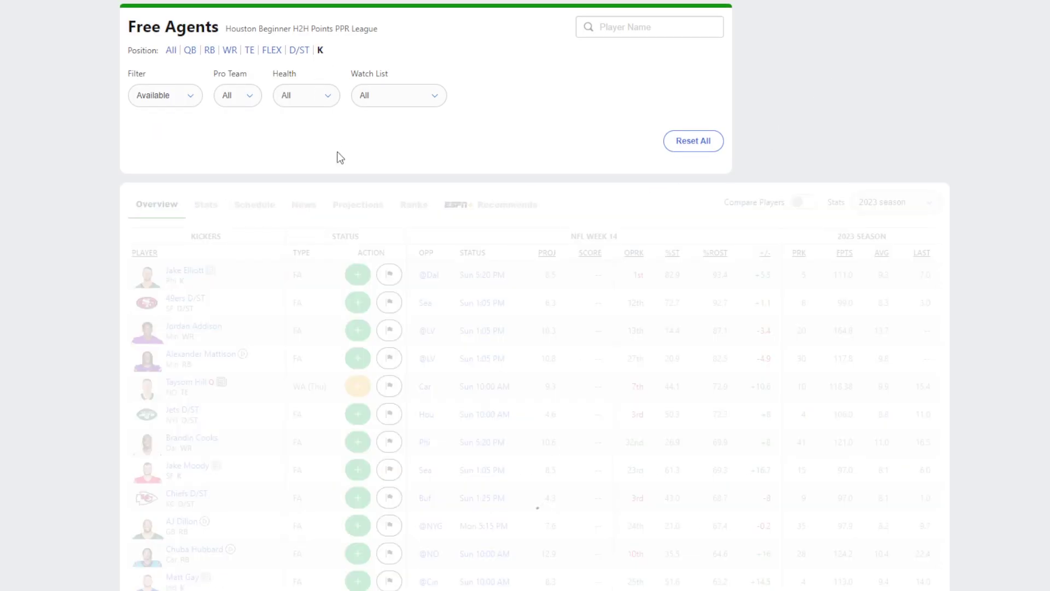
{"action": "left_click", "coordinate": [359, 277]}
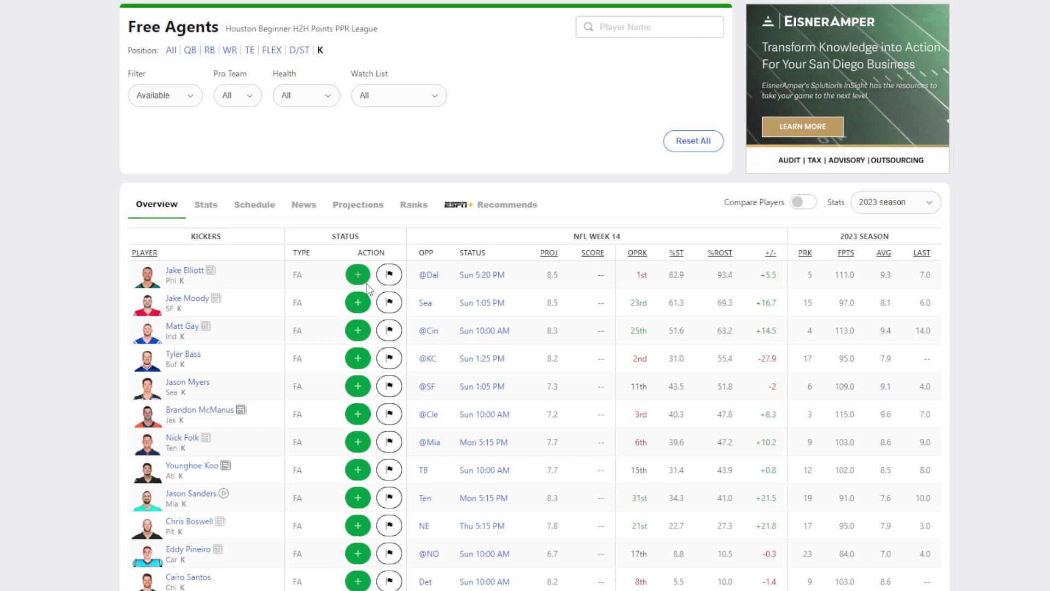
{"action": "scroll", "coordinate": [306, 335], "scroll_direction": "down", "scroll_amount": 2}
{"action": "scroll", "coordinate": [369, 446], "scroll_direction": "down", "scroll_amount": 4}
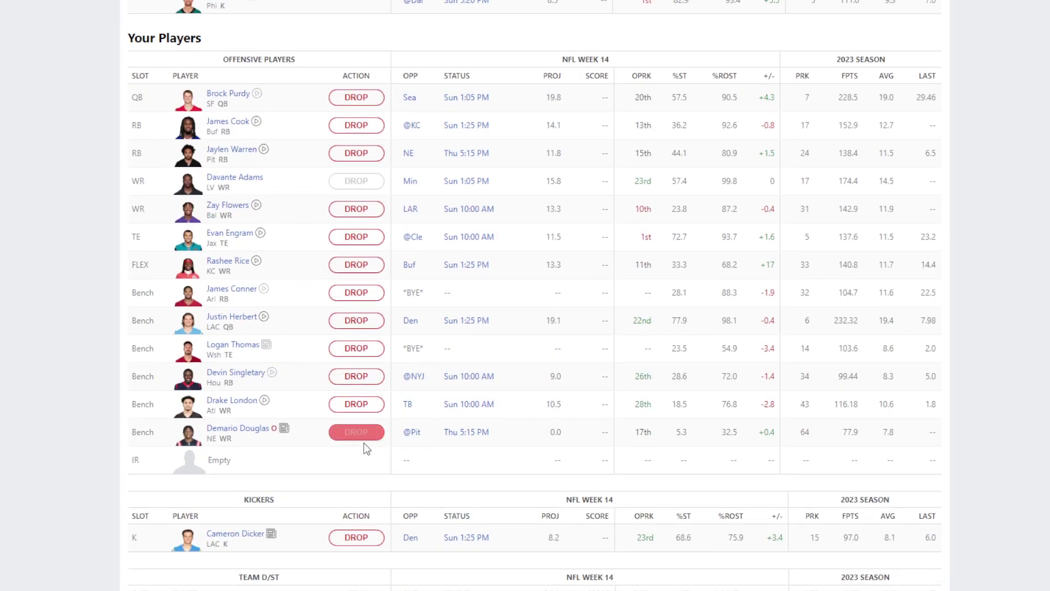
{"action": "scroll", "coordinate": [366, 457], "scroll_direction": "down", "scroll_amount": 4}
{"action": "left_click", "coordinate": [368, 342]}
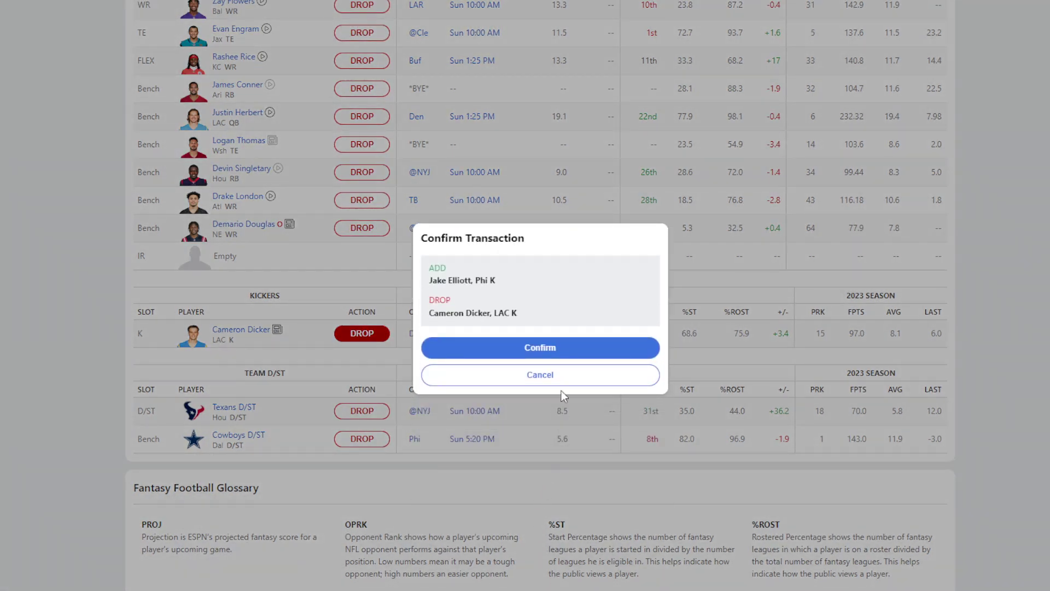
{"action": "left_click", "coordinate": [570, 349]}
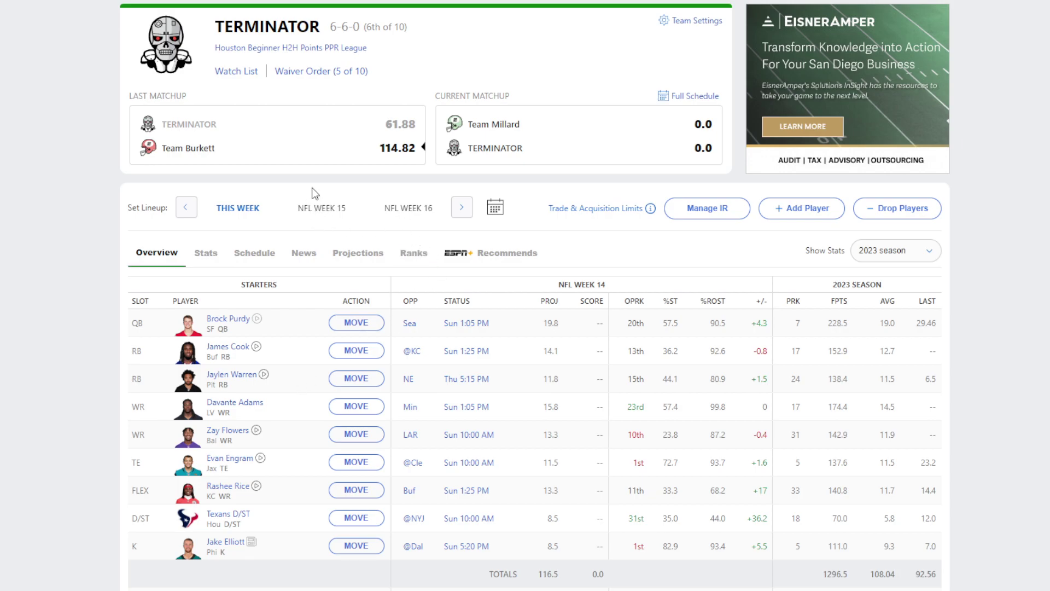
Add free-agent running back Chuba Hubbard to the TERMINATOR roster and drop wide receiver Demario Douglas.
{"action": "left_click", "coordinate": [797, 212]}
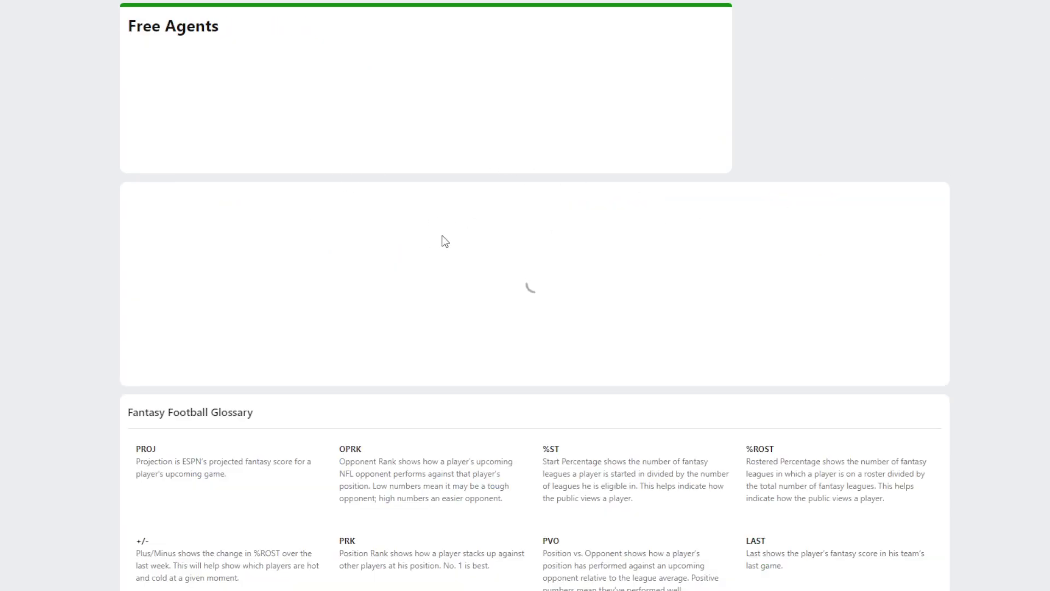
{"action": "left_click", "coordinate": [211, 50]}
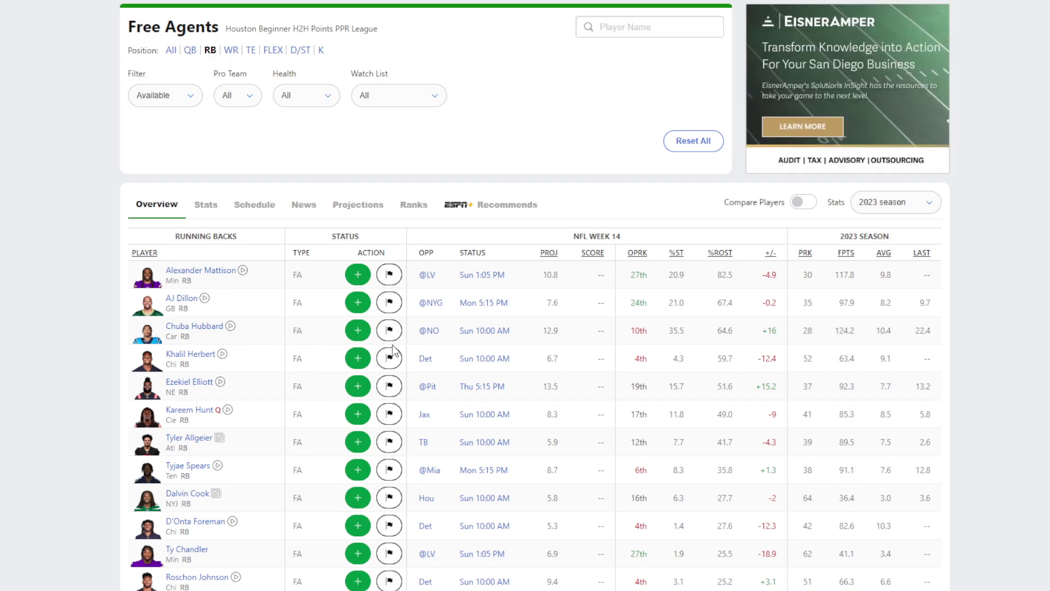
{"action": "left_click", "coordinate": [206, 327]}
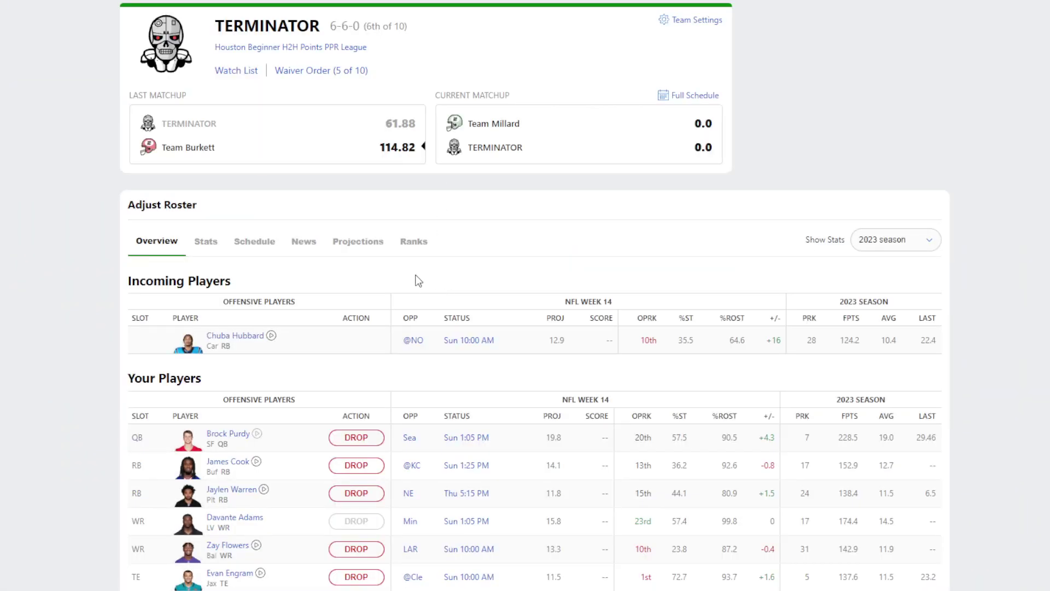
{"action": "scroll", "coordinate": [416, 282], "scroll_direction": "down", "scroll_amount": 3}
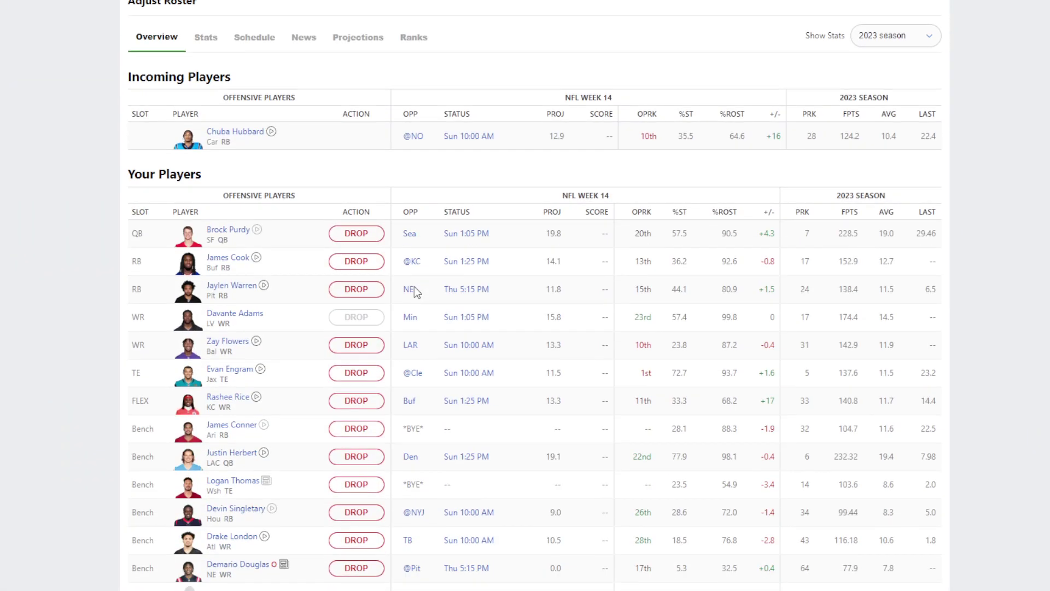
{"action": "left_click", "coordinate": [356, 568]}
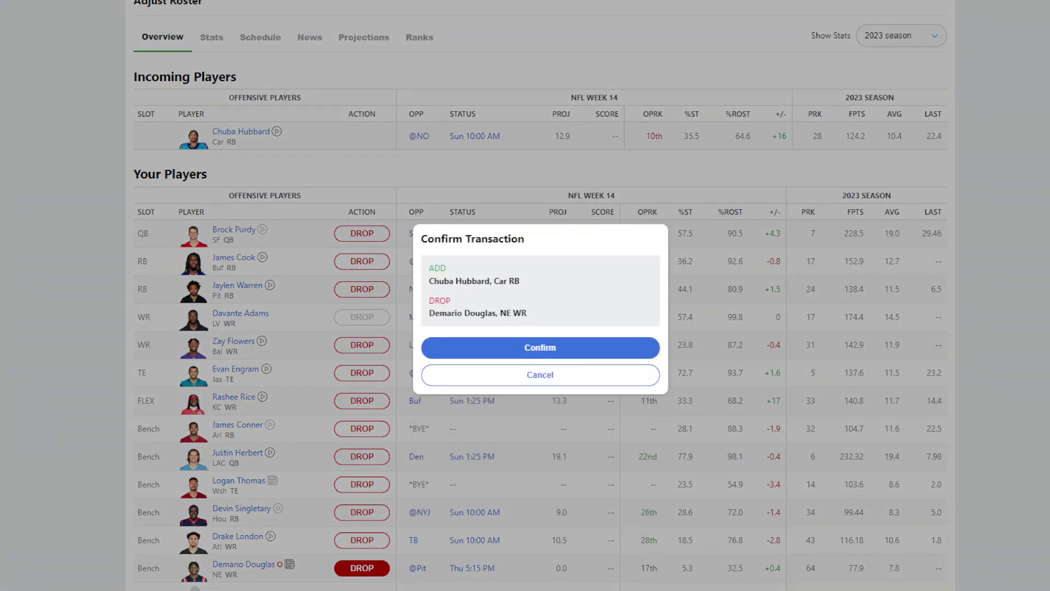
{"action": "left_click", "coordinate": [562, 350]}
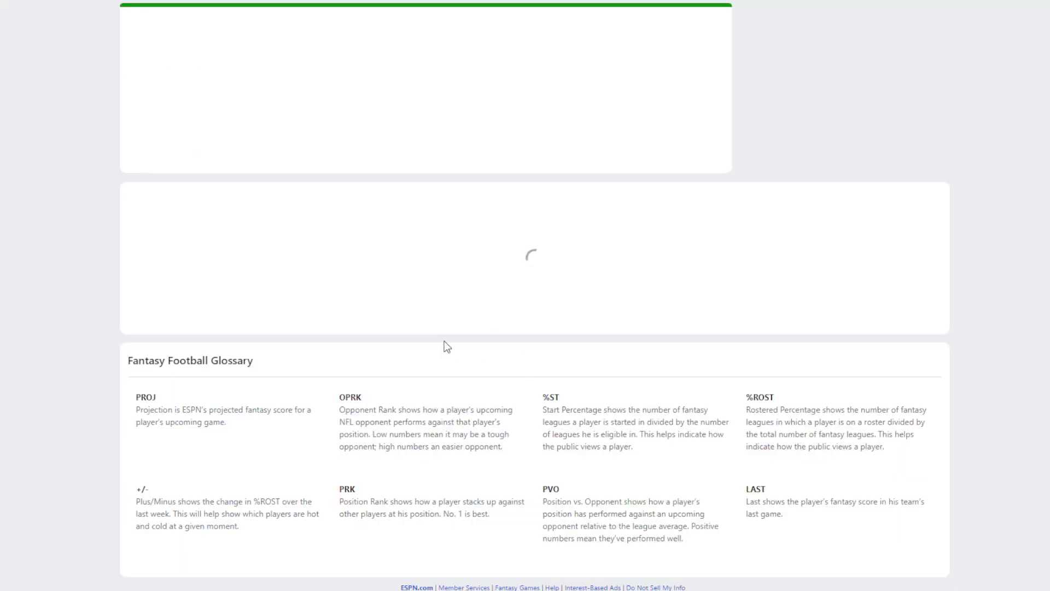
Swap Chuba Hubbard into the starting RB slot in place of Jaylen Warren for Week 14.
{"action": "left_click", "coordinate": [370, 383]}
{"action": "scroll", "coordinate": [338, 477], "scroll_direction": "down", "scroll_amount": 4}
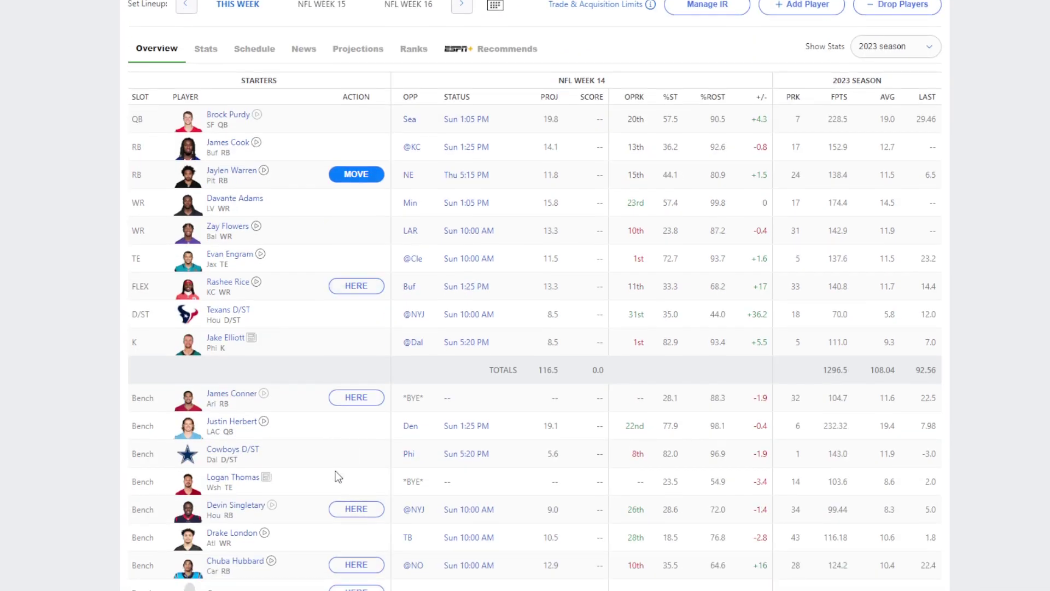
{"action": "left_click", "coordinate": [356, 564]}
{"action": "scroll", "coordinate": [300, 419], "scroll_direction": "up", "scroll_amount": 3}
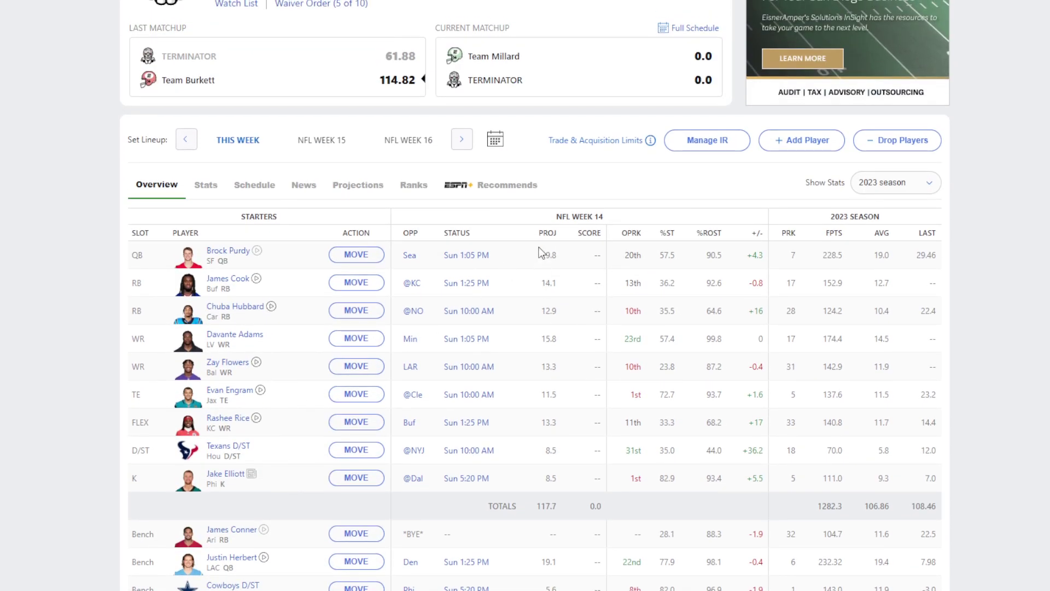
Review TERMINATOR's updated lineup on its roster page and in the Week 14 box score against its current opponent.
{"action": "left_click", "coordinate": [576, 82]}
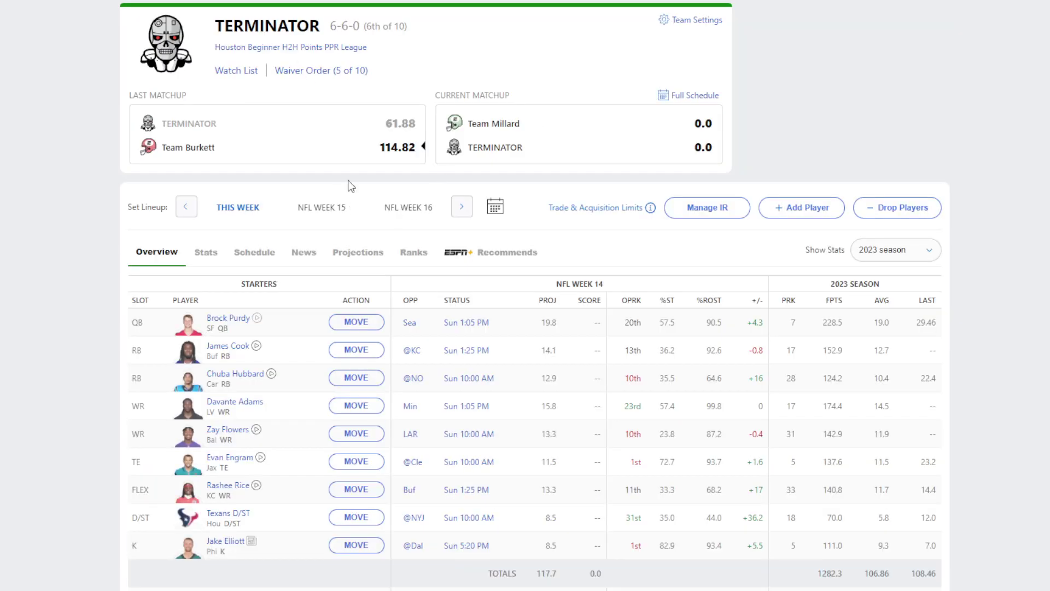
{"action": "scroll", "coordinate": [81, 207], "scroll_direction": "down", "scroll_amount": 3}
{"action": "scroll", "coordinate": [413, 204], "scroll_direction": "up", "scroll_amount": 3}
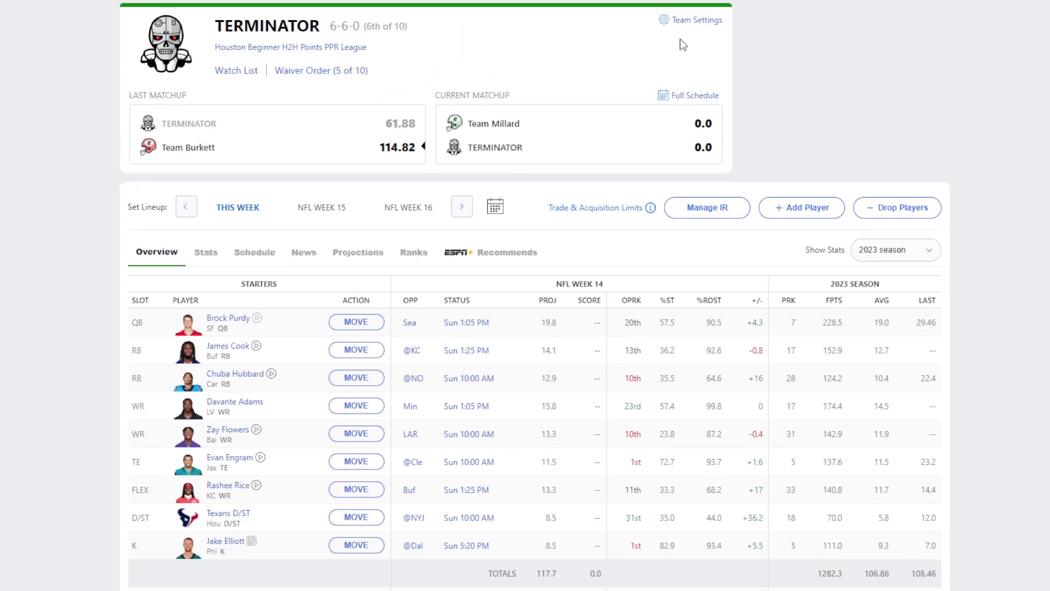
{"action": "left_click", "coordinate": [538, 152]}
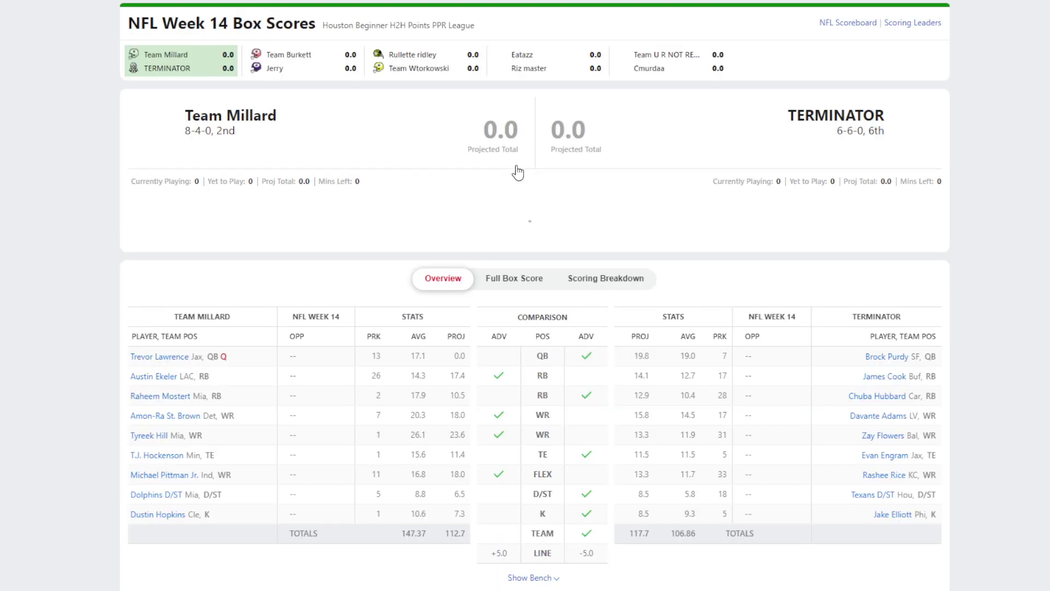
Check TERMINATOR's Week 14 projections against its opponent, along with the starters and bench on its roster page.
{"action": "scroll", "coordinate": [453, 212], "scroll_direction": "down", "scroll_amount": 3}
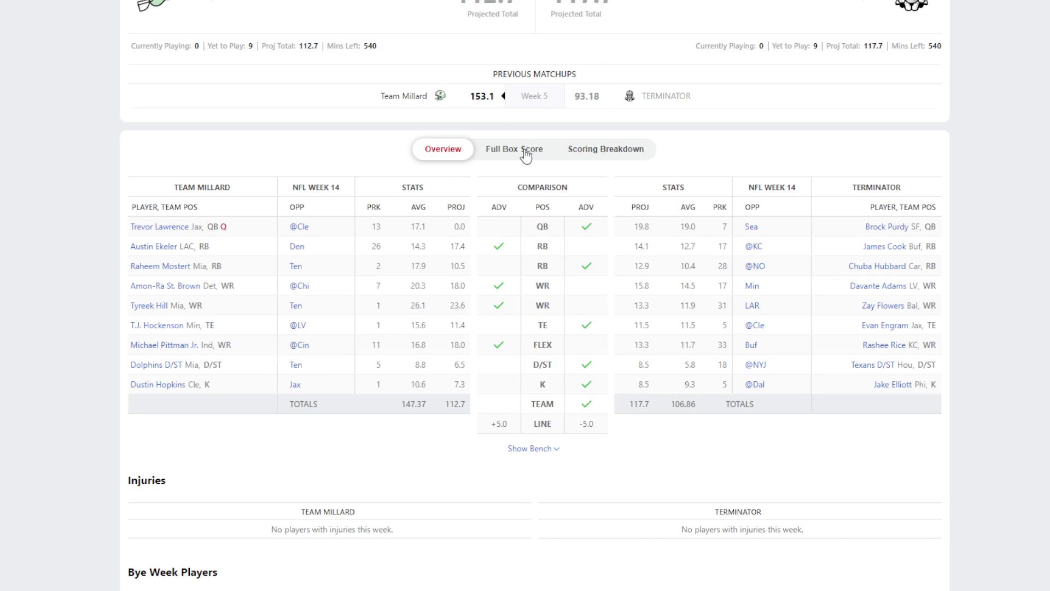
{"action": "scroll", "coordinate": [526, 136], "scroll_direction": "up", "scroll_amount": 3}
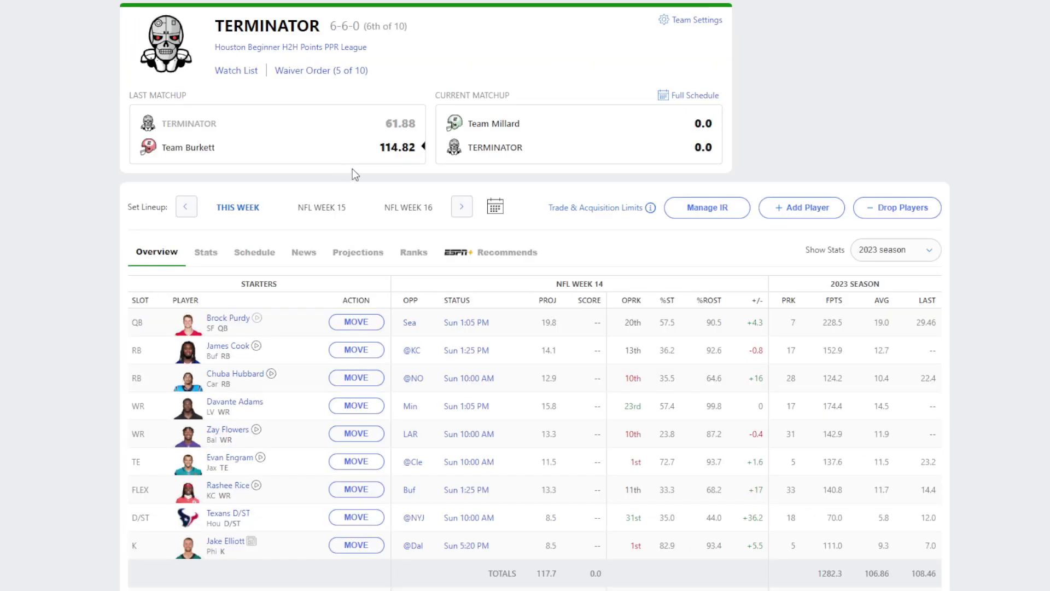
{"action": "scroll", "coordinate": [508, 221], "scroll_direction": "down", "scroll_amount": 3}
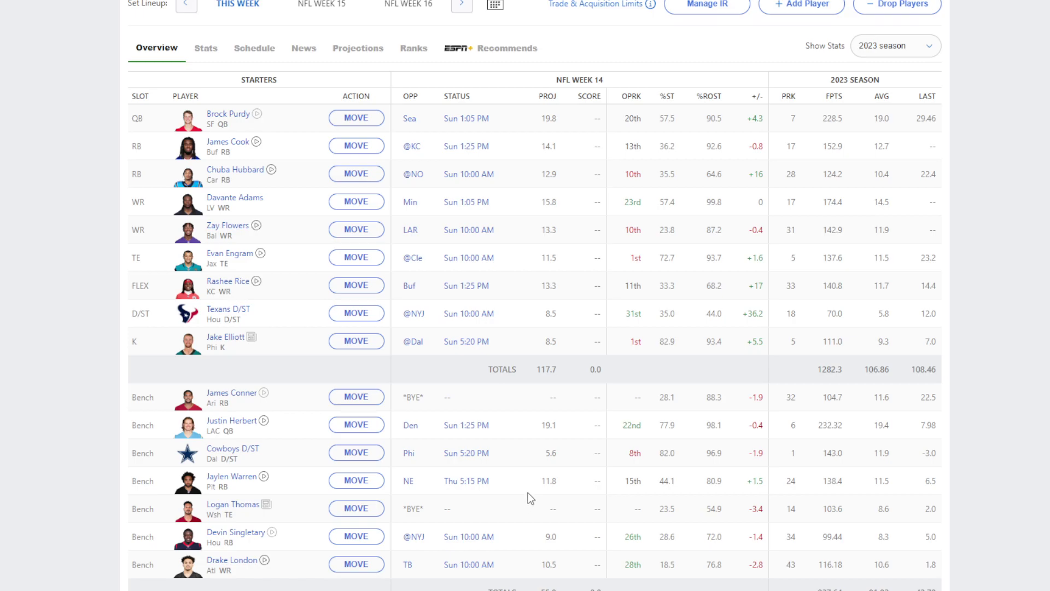
{"action": "scroll", "coordinate": [526, 438], "scroll_direction": "up", "scroll_amount": 3}
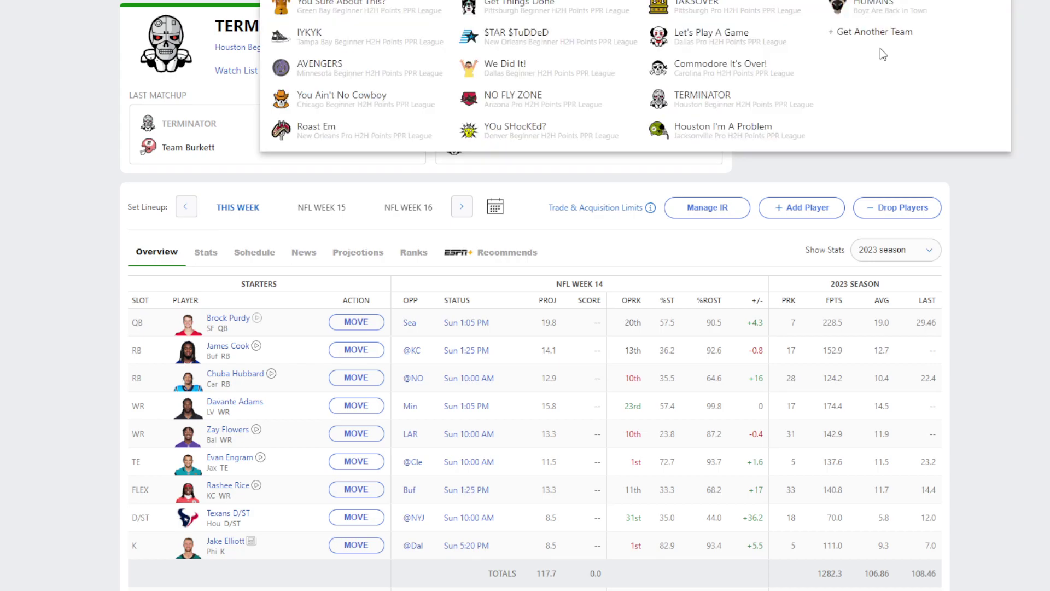
Switch to the Houston I'm A Problem team and examine its league's recent activity and full standings.
{"action": "left_click", "coordinate": [732, 127]}
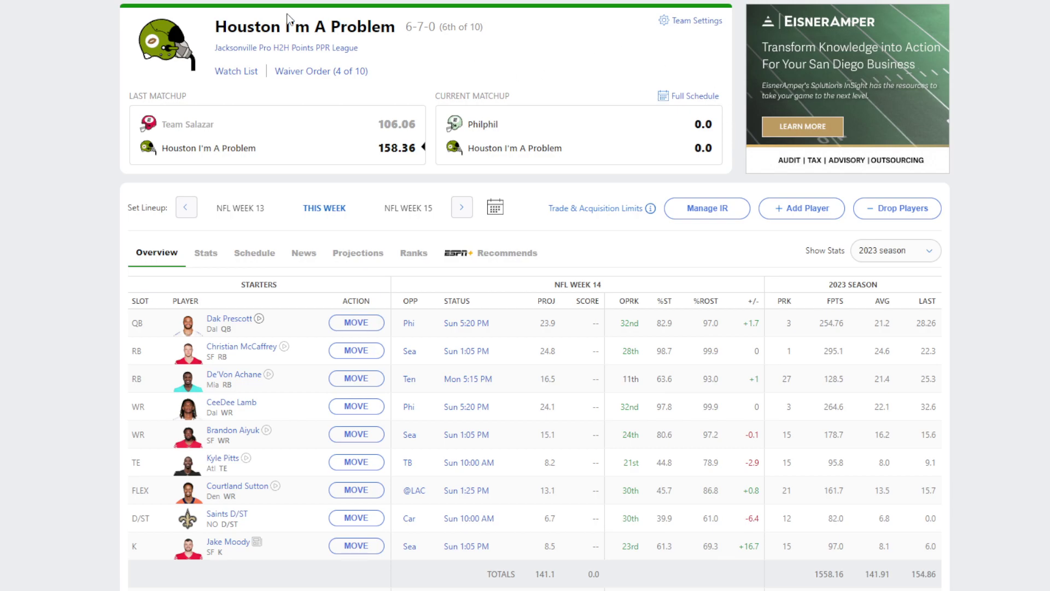
{"action": "left_click", "coordinate": [528, 129]}
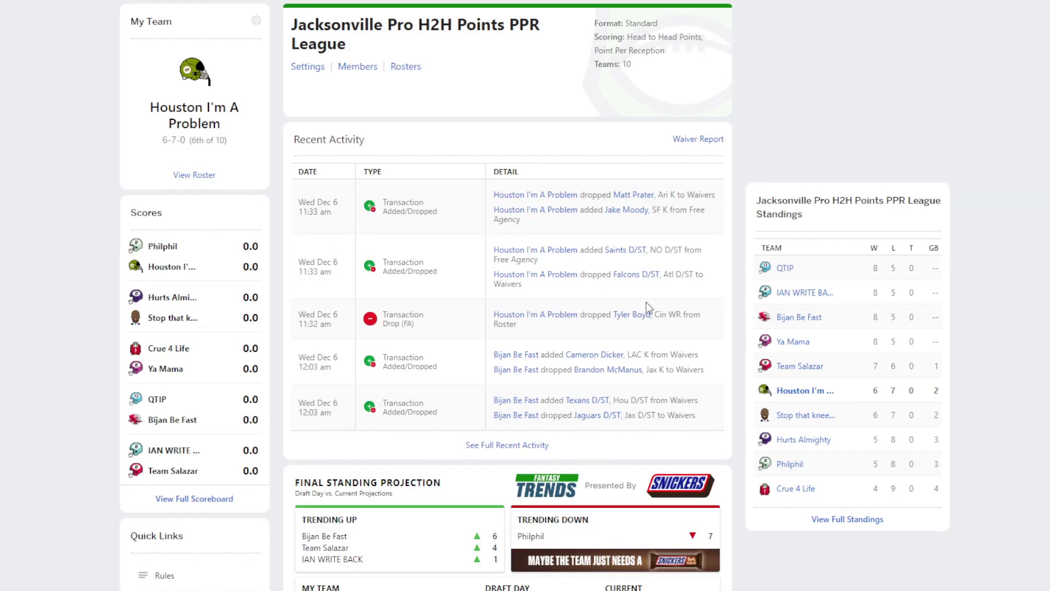
{"action": "left_click", "coordinate": [852, 522]}
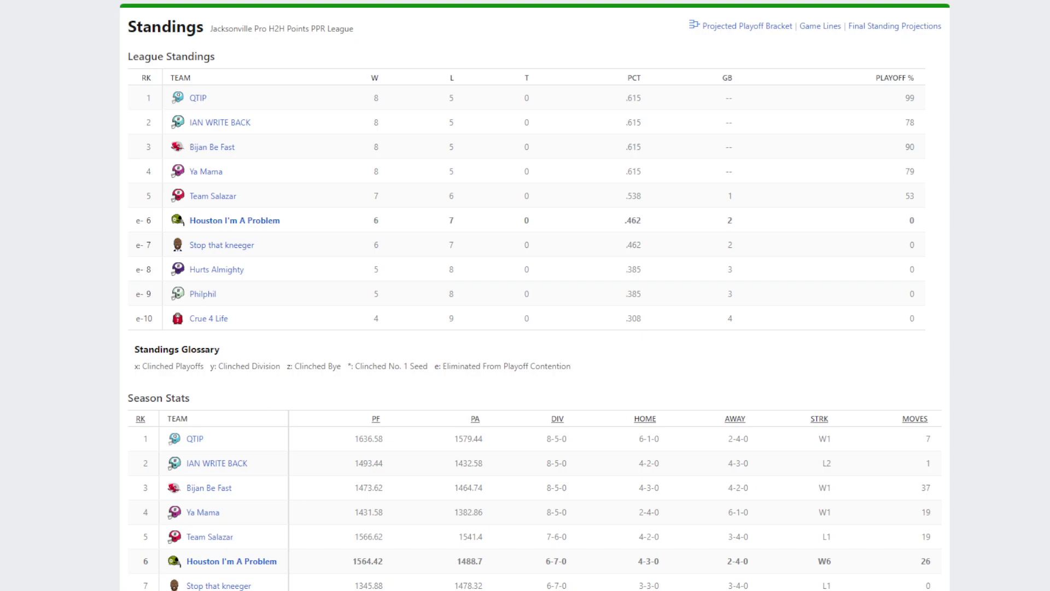
{"action": "left_click", "coordinate": [158, 2]}
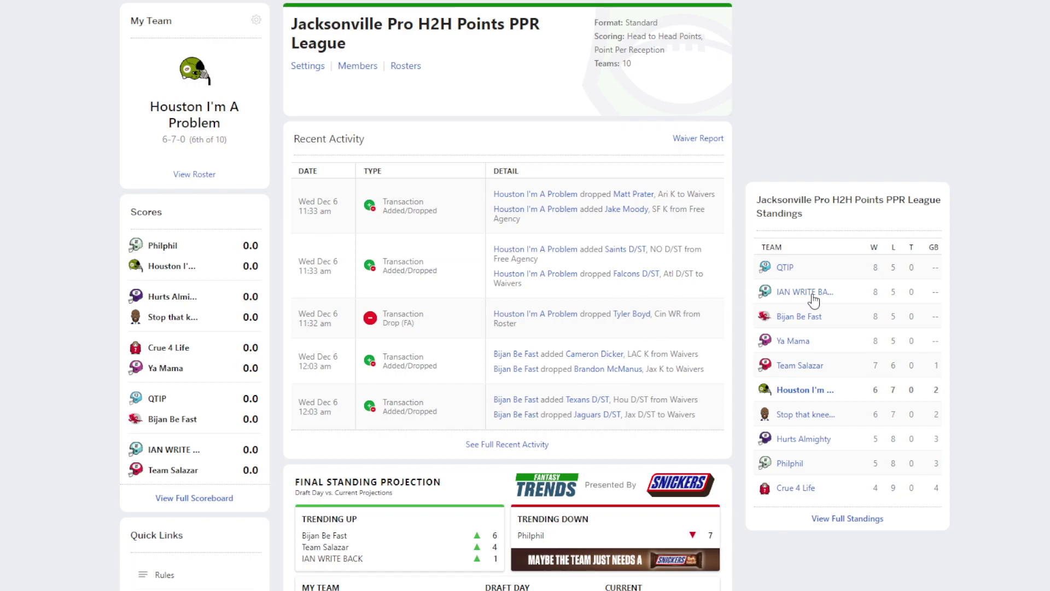
{"action": "left_click", "coordinate": [843, 518]}
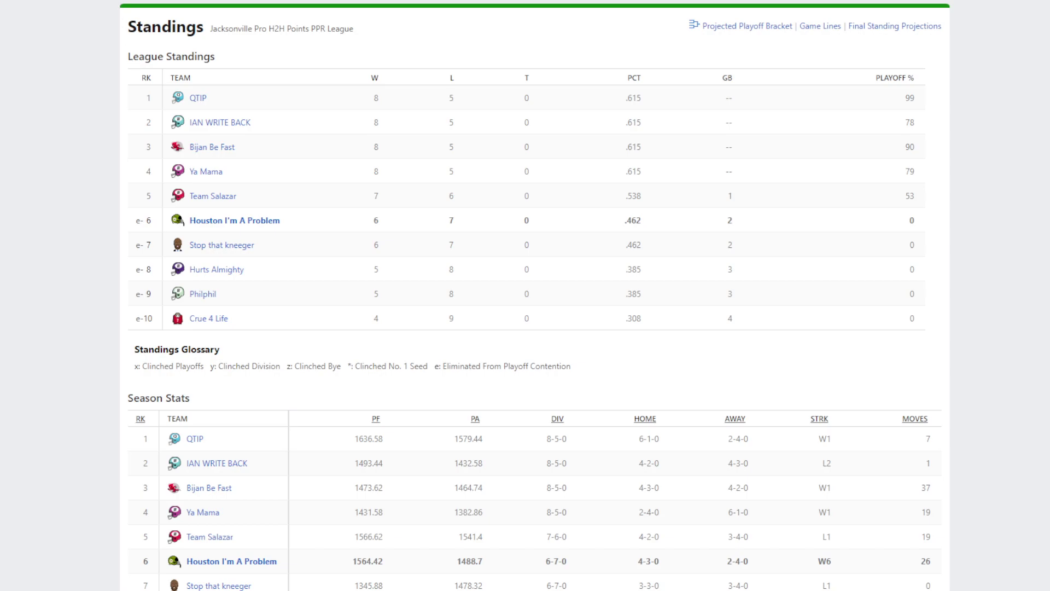
{"action": "key", "text": "alt+Left"}
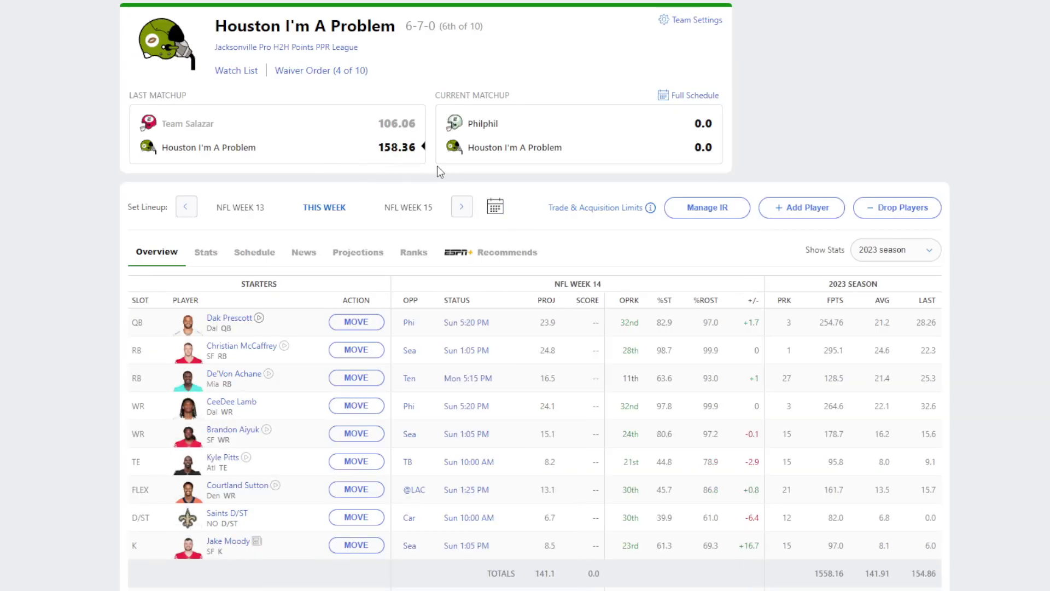
Compare Houston I'm A Problem's Week 14 box score with Philphil's and recheck the Jacksonville Pro league standings.
{"action": "left_click", "coordinate": [574, 122]}
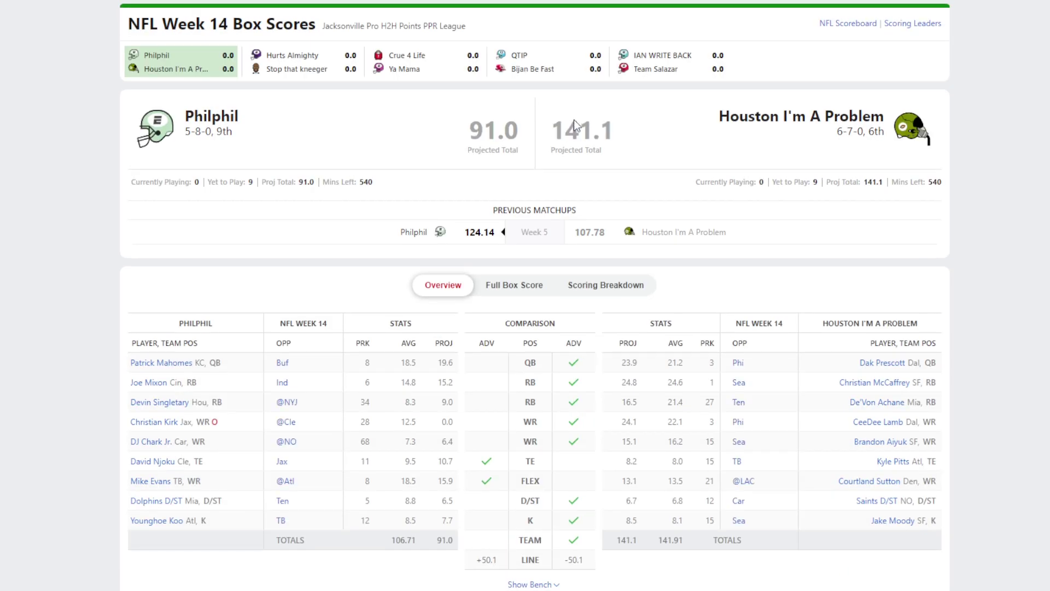
{"action": "left_click", "coordinate": [252, 19]}
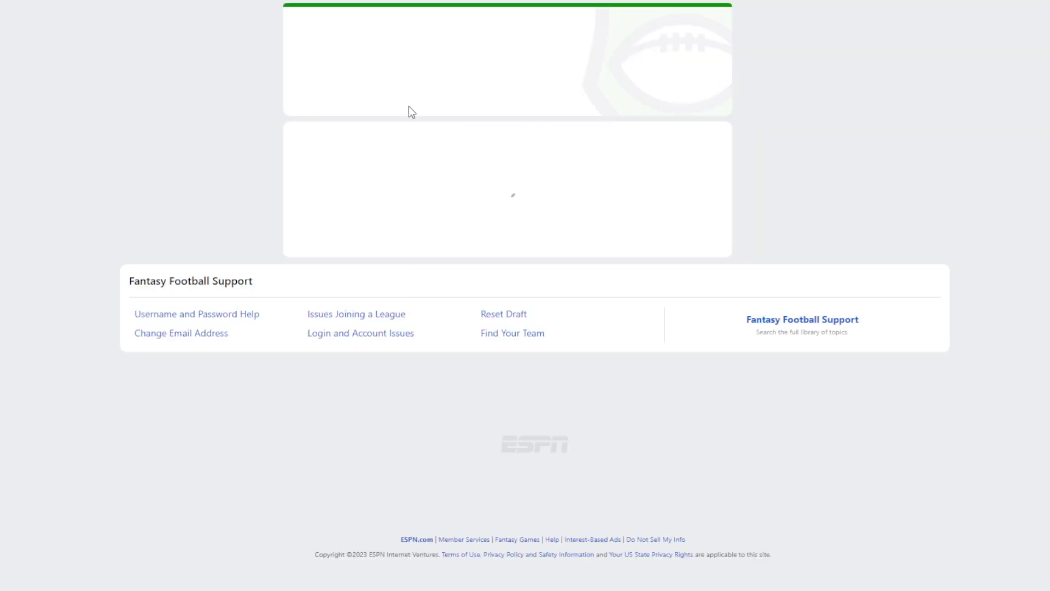
{"action": "left_click", "coordinate": [819, 518]}
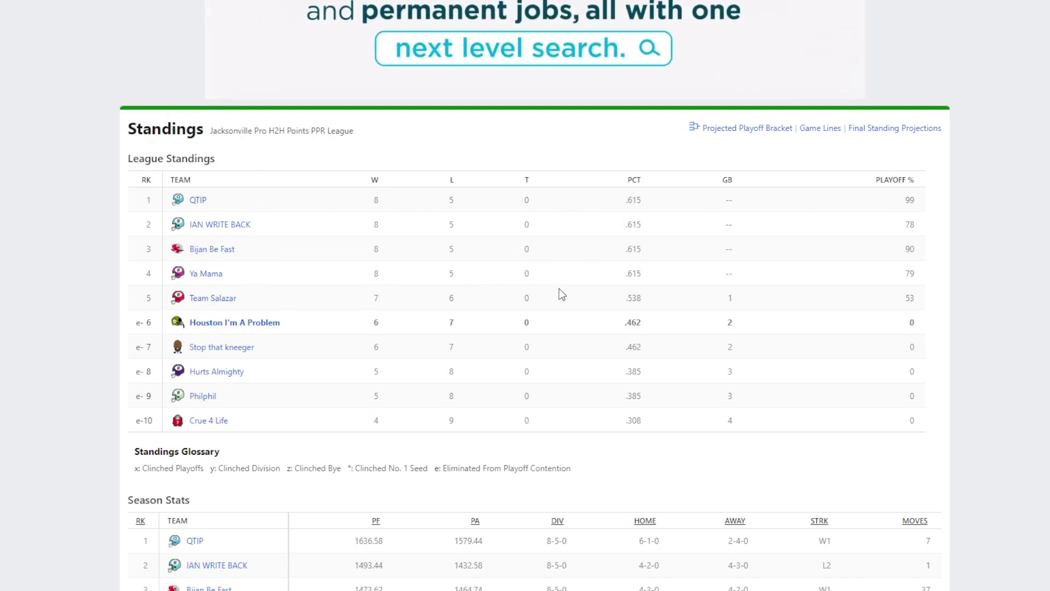
{"action": "left_click", "coordinate": [230, 200]}
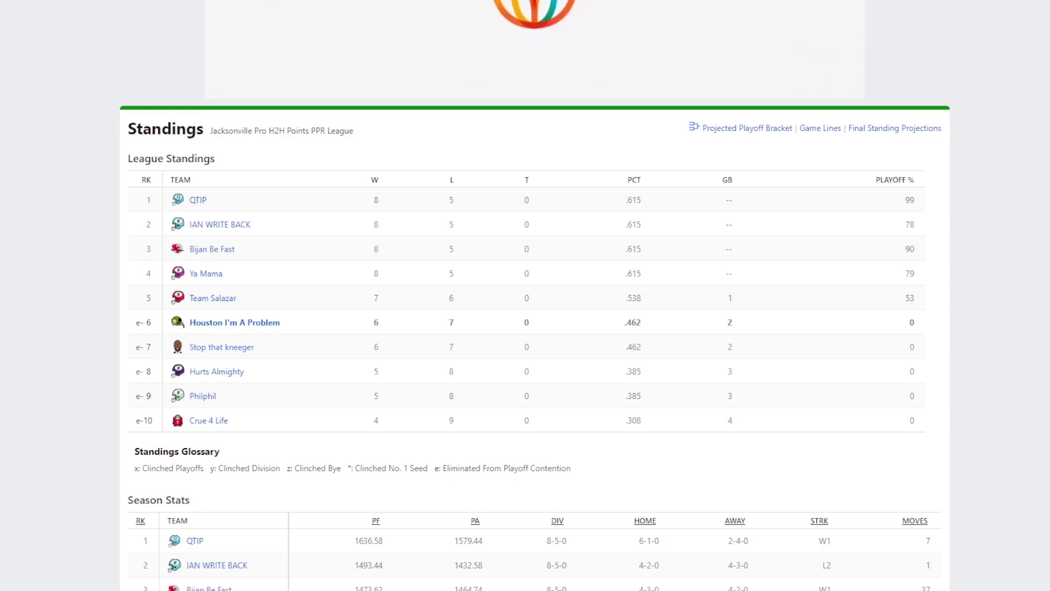
{"action": "left_click", "coordinate": [537, 137]}
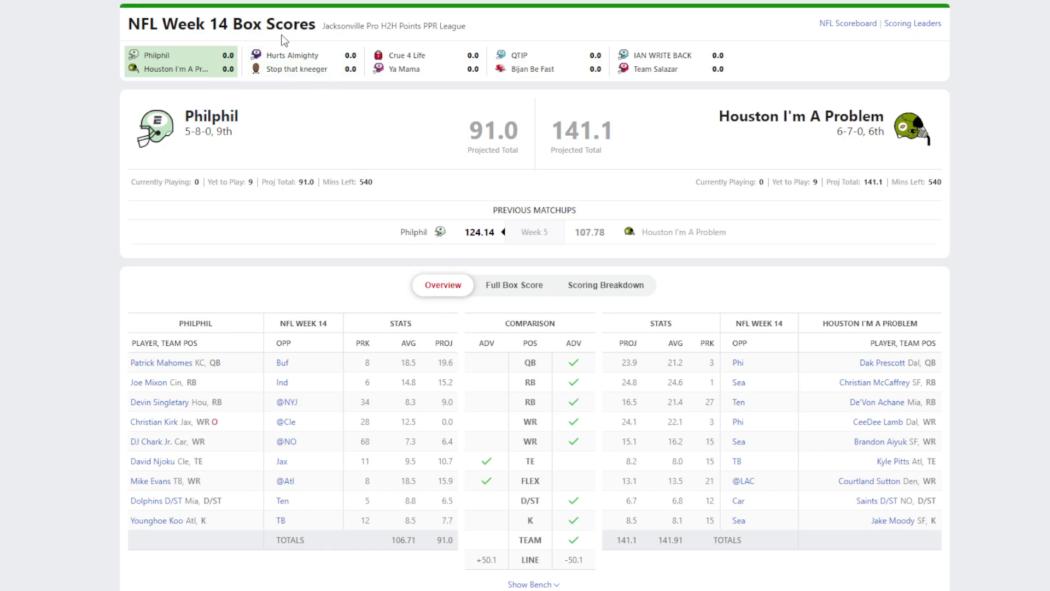
Examine Houston I'm A Problem's starters and bench players on its roster page for Week 14.
{"action": "left_click", "coordinate": [176, 69]}
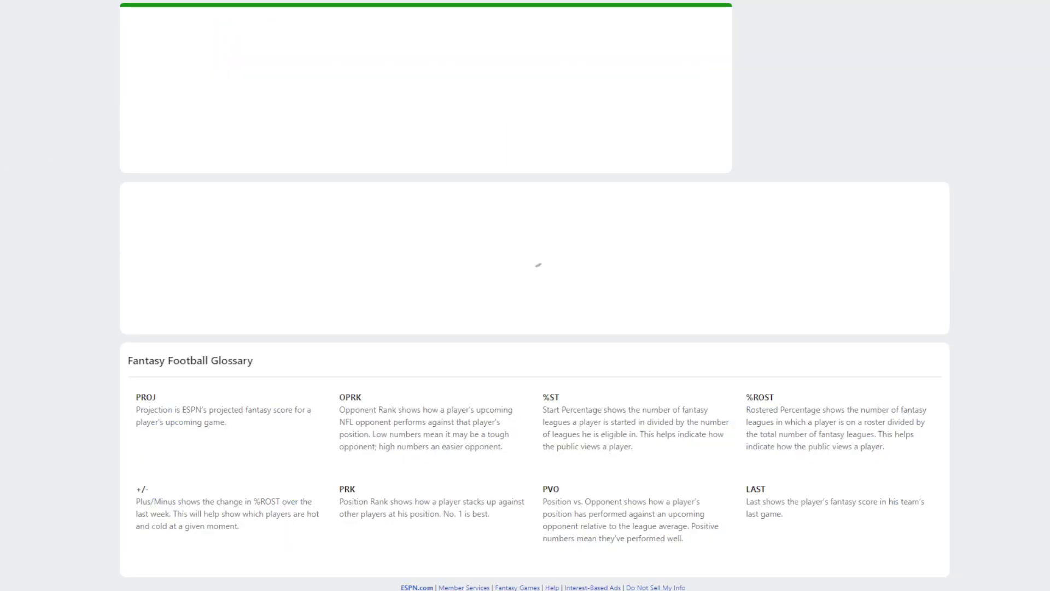
{"action": "scroll", "coordinate": [263, 164], "scroll_direction": "down", "scroll_amount": 3}
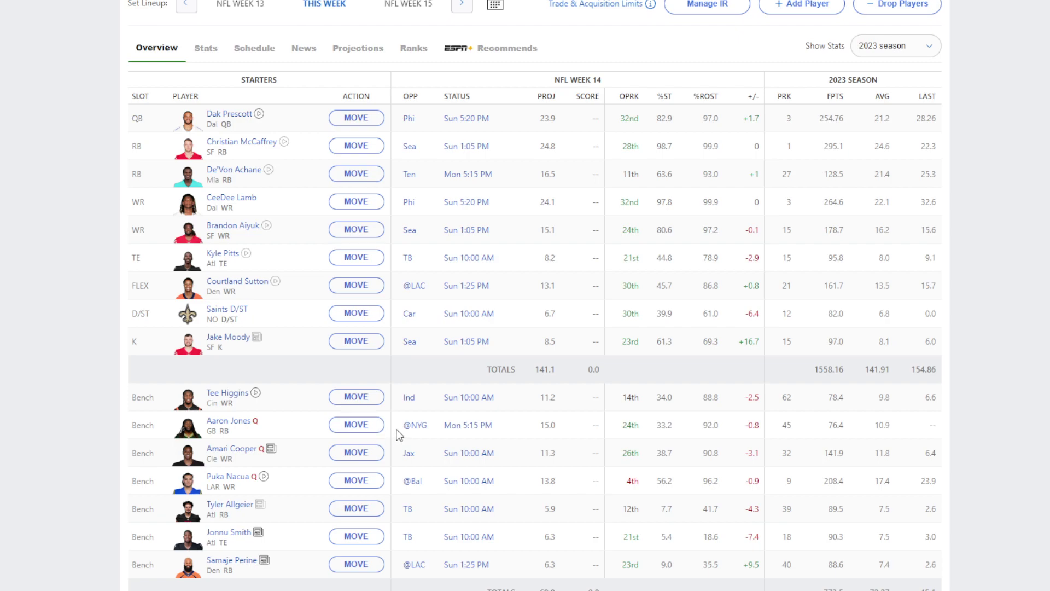
{"action": "scroll", "coordinate": [399, 435], "scroll_direction": "up", "scroll_amount": 1}
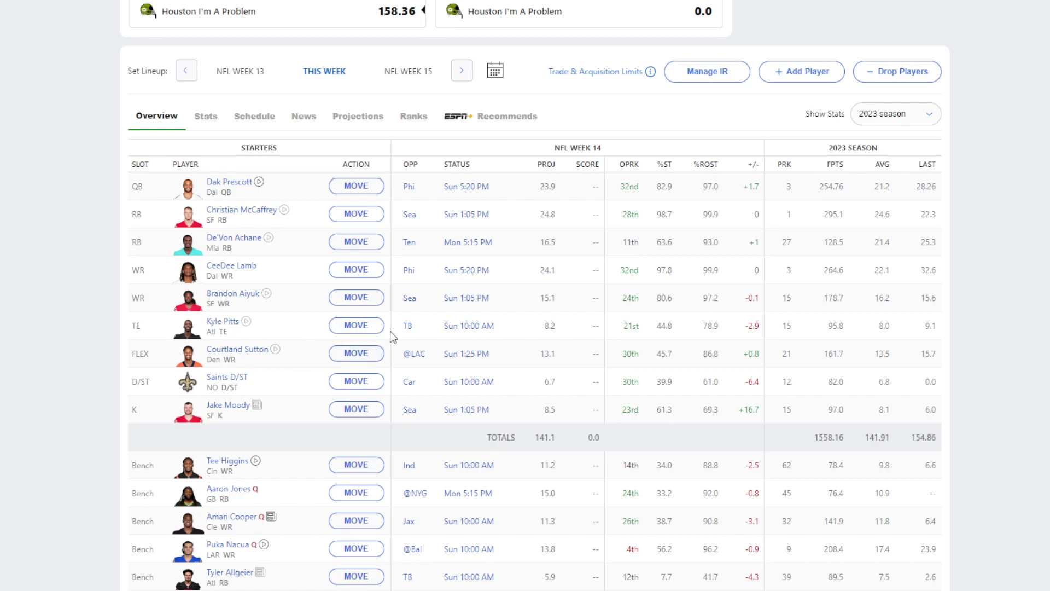
Browse the Jacksonville Pro league's free agents by position: tight ends, kickers, running backs and wide receivers.
{"action": "left_click", "coordinate": [766, 76]}
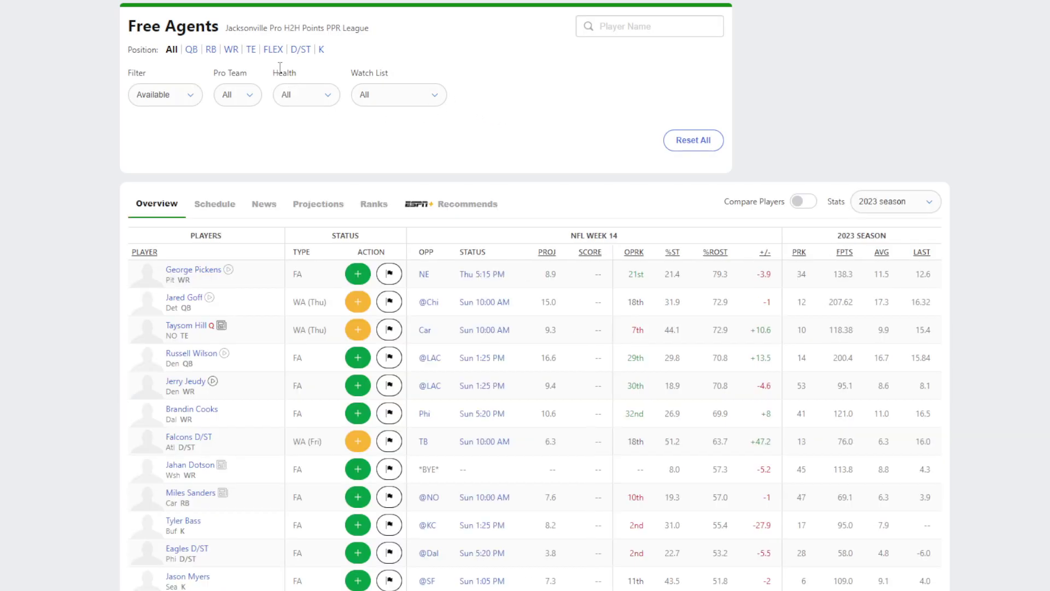
{"action": "left_click", "coordinate": [251, 51]}
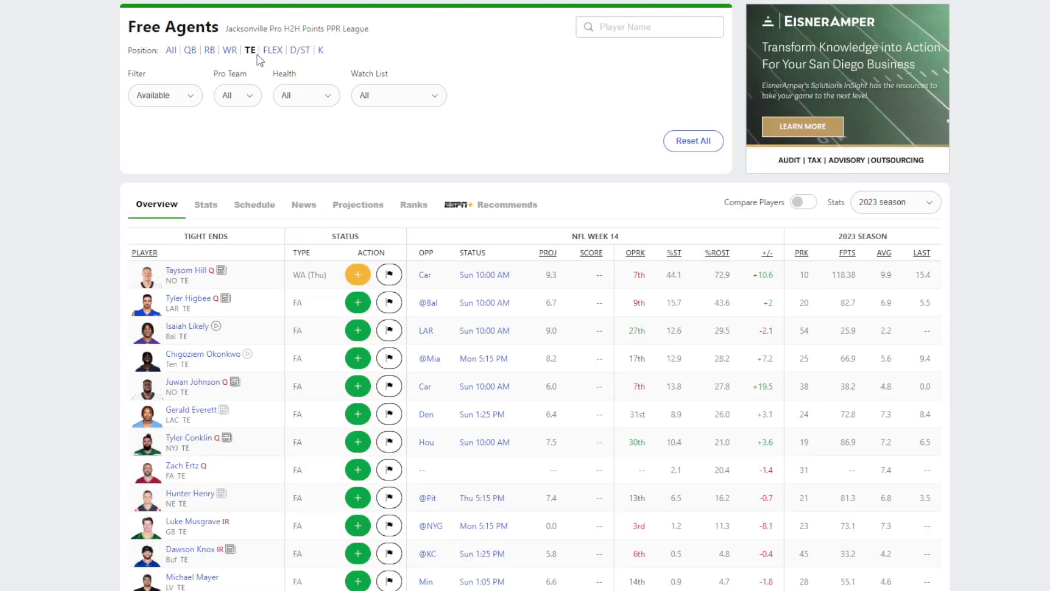
{"action": "left_click", "coordinate": [320, 50]}
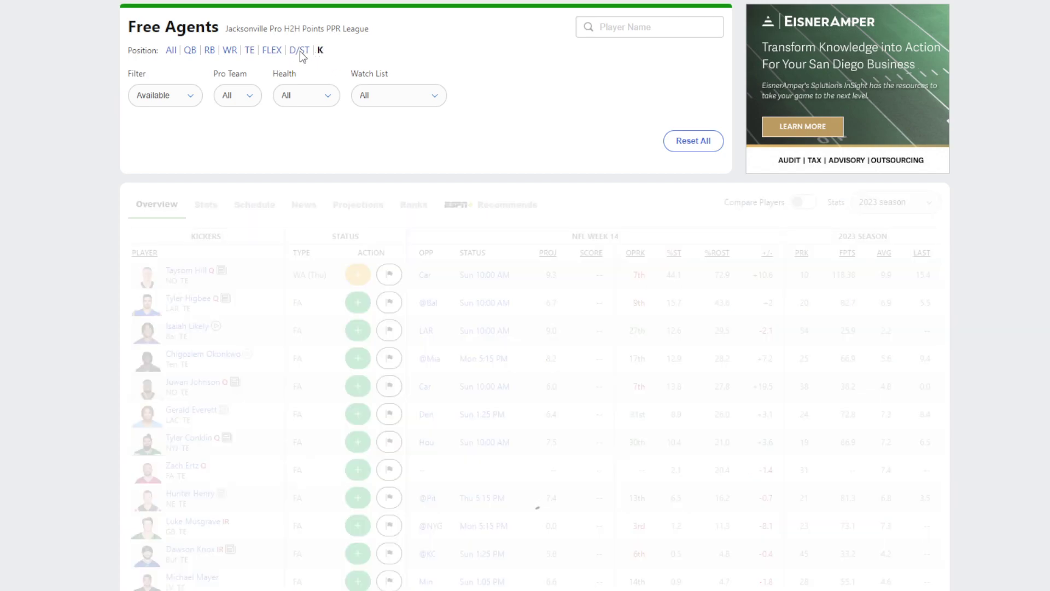
{"action": "left_click", "coordinate": [211, 51]}
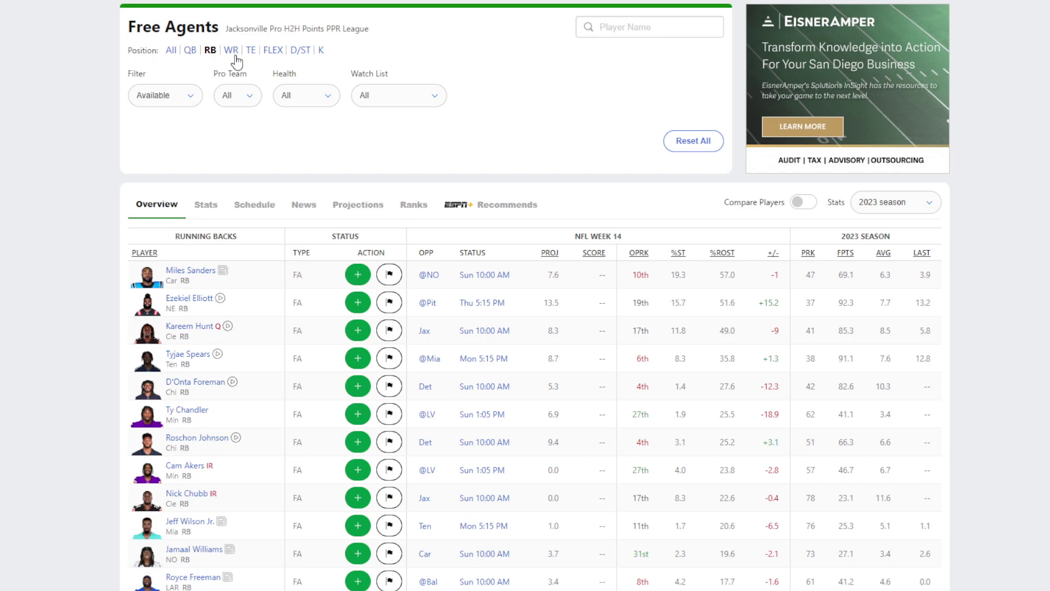
{"action": "left_click", "coordinate": [232, 51]}
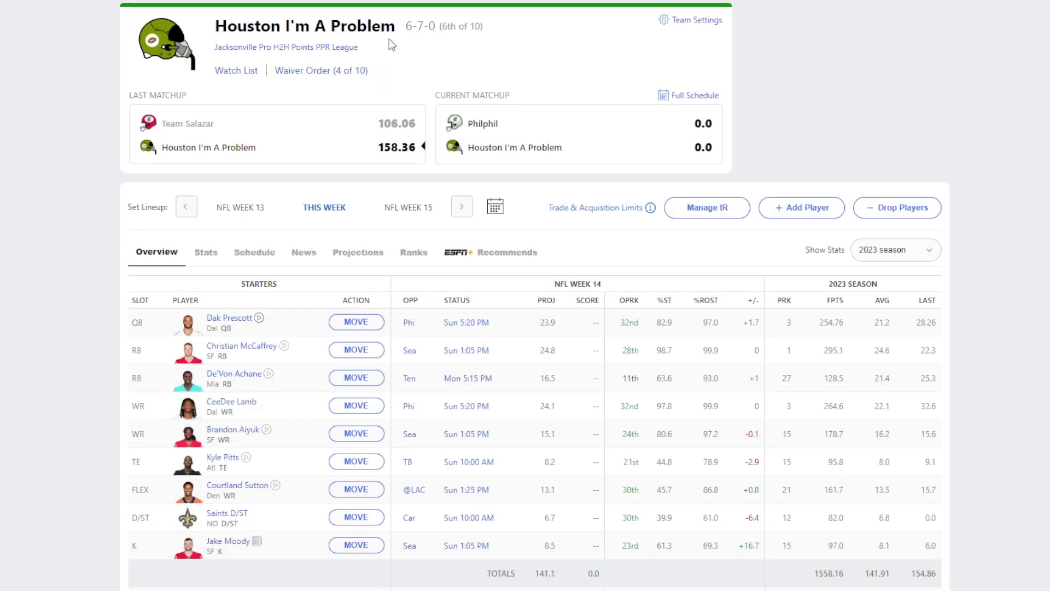
Look through the available D/ST free agents and recheck Houston I'm A Problem's Week 14 matchup with Philphil.
{"action": "left_click", "coordinate": [567, 143]}
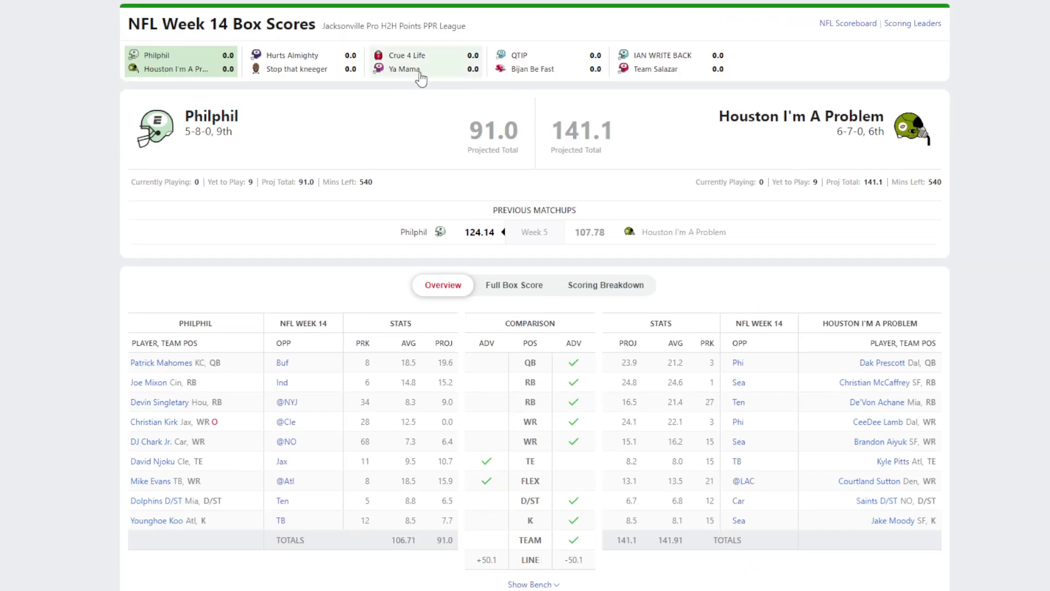
{"action": "left_click", "coordinate": [547, 62]}
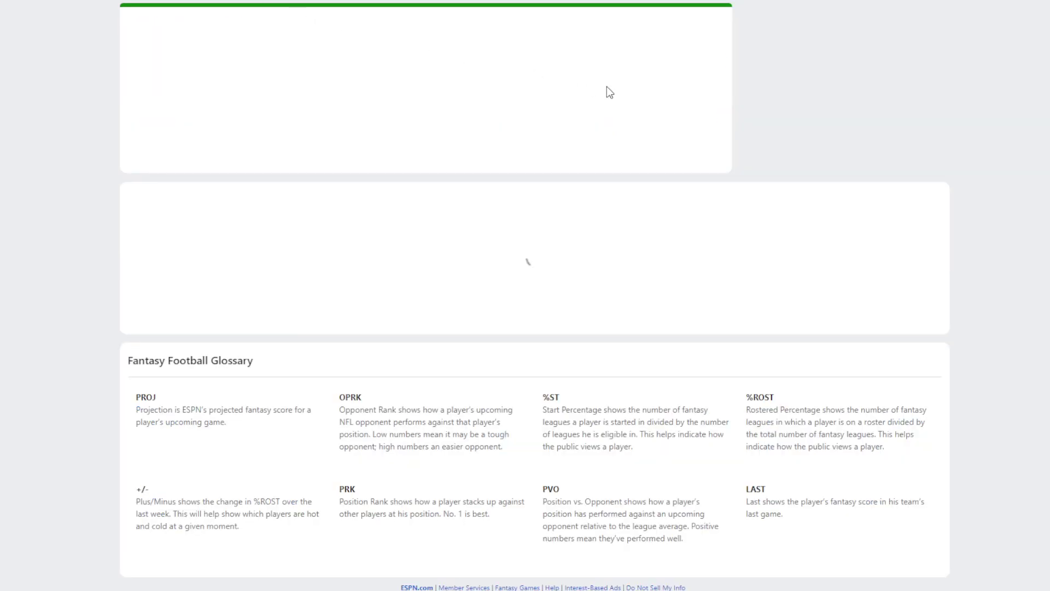
{"action": "left_click", "coordinate": [804, 207]}
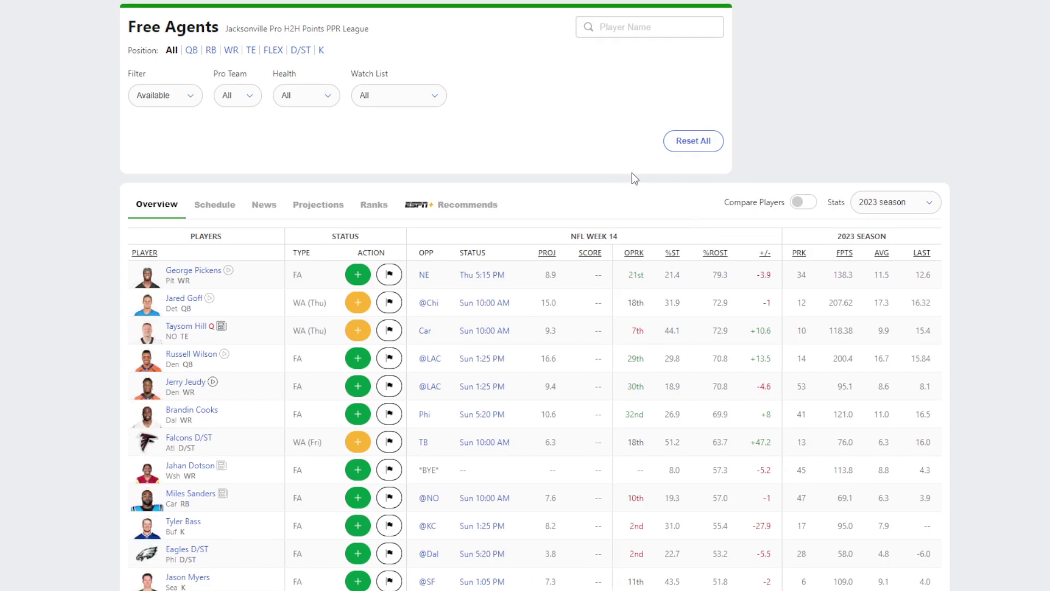
{"action": "left_click", "coordinate": [306, 52]}
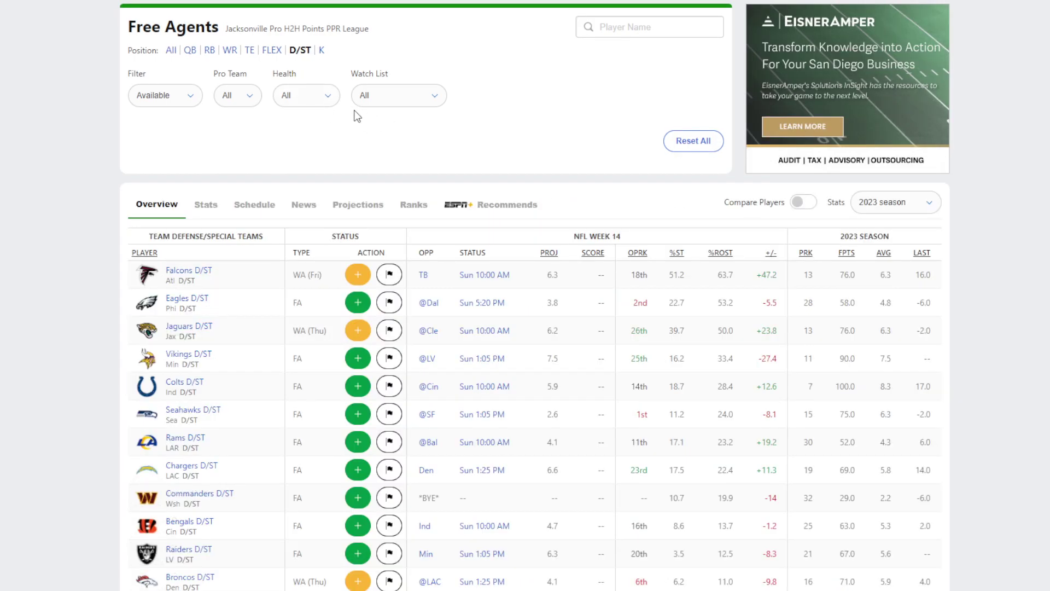
{"action": "left_click", "coordinate": [187, 55]}
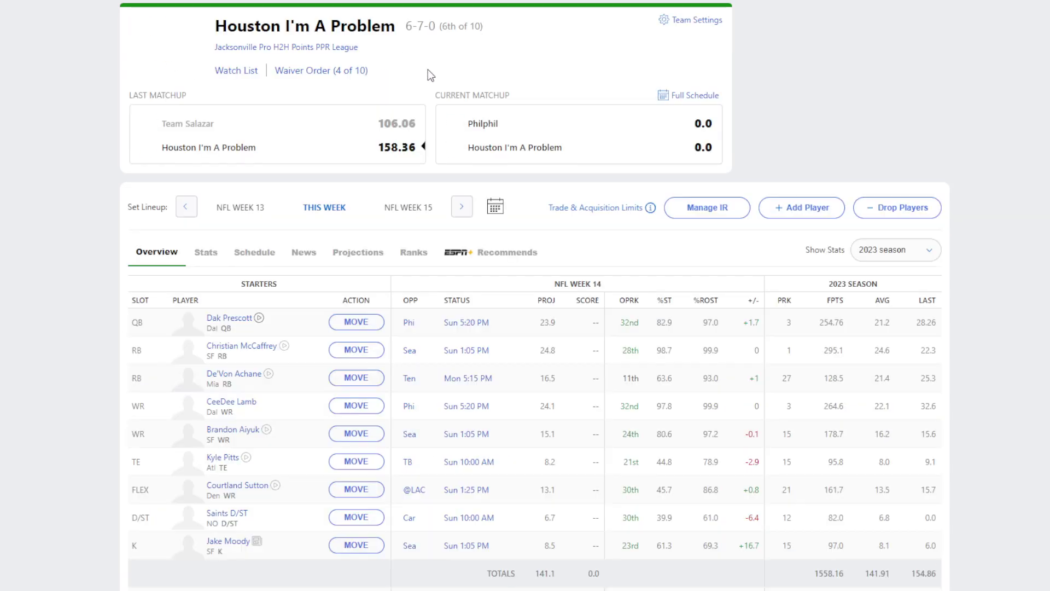
{"action": "left_click", "coordinate": [594, 127]}
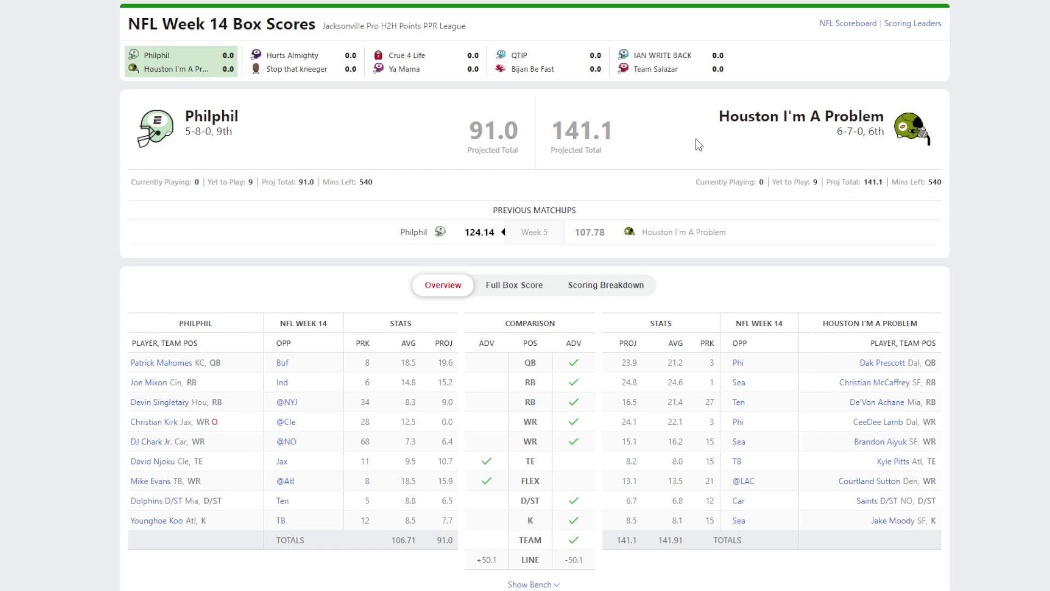
Switch to the Snake Eyes team and review its roster, current matchup and Tampa Bay Beginner league standings.
{"action": "mouse_move", "coordinate": [903, 3]}
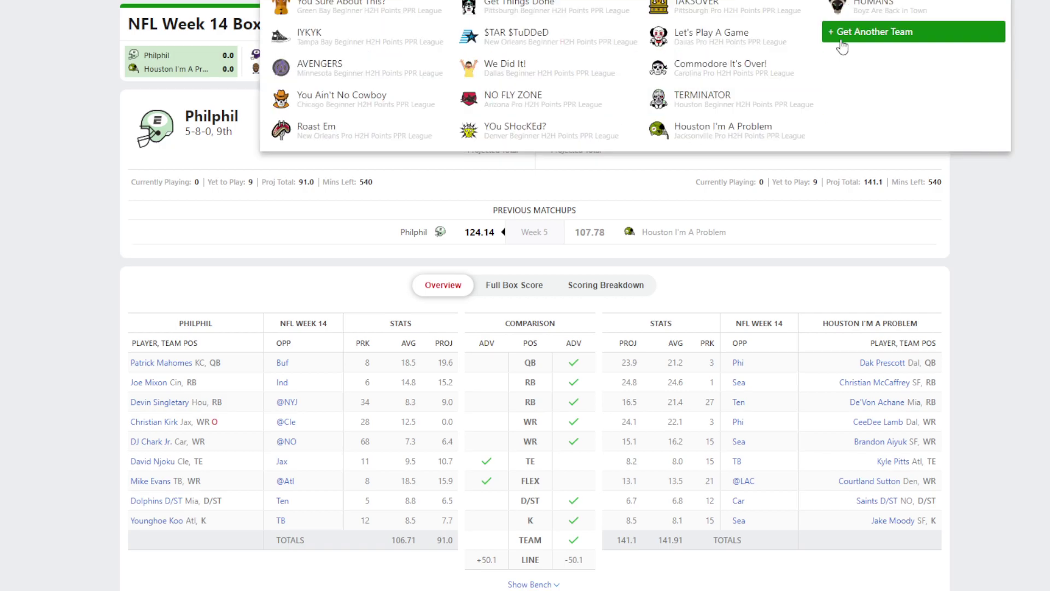
{"action": "key", "text": "alt+Left"}
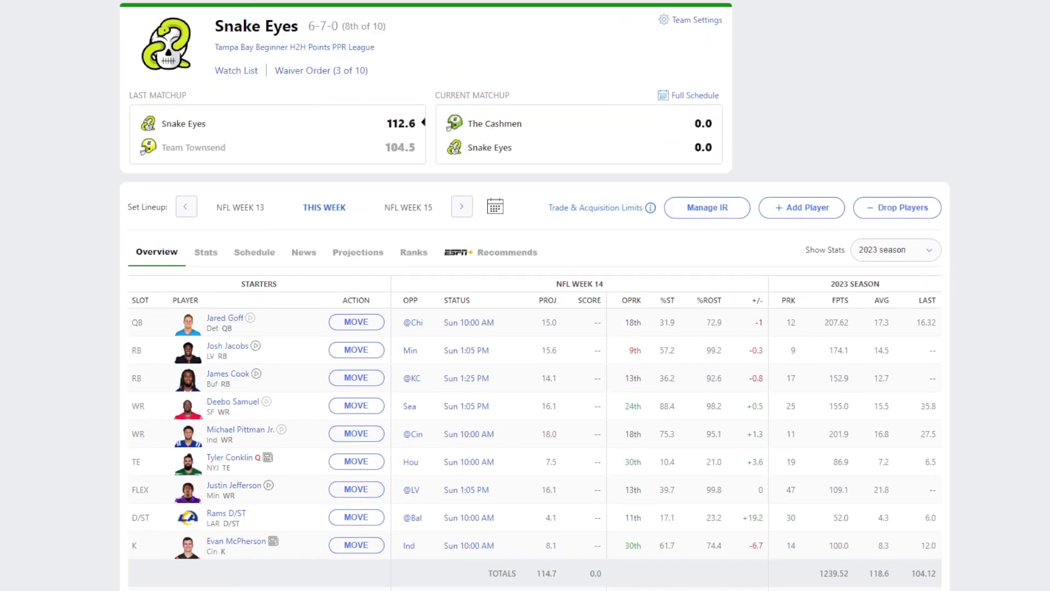
{"action": "left_click", "coordinate": [252, 1]}
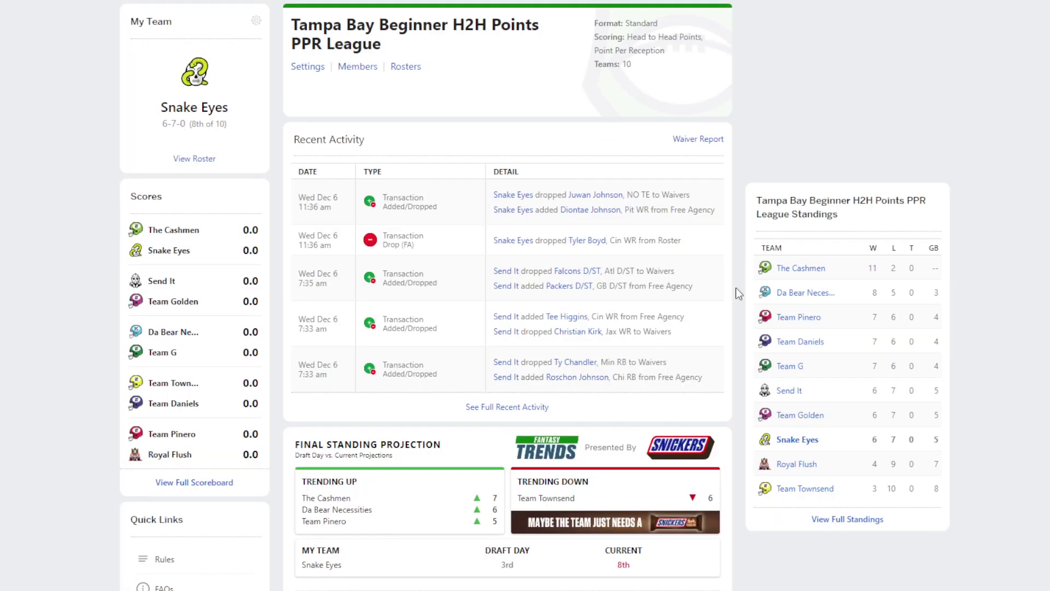
{"action": "left_click", "coordinate": [819, 519]}
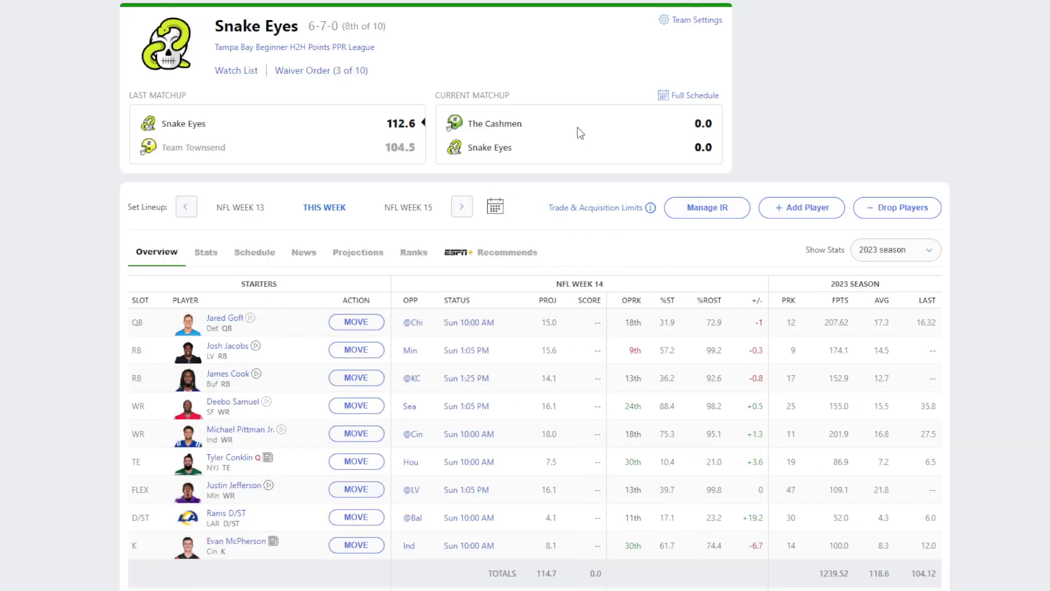
{"action": "left_click", "coordinate": [580, 133]}
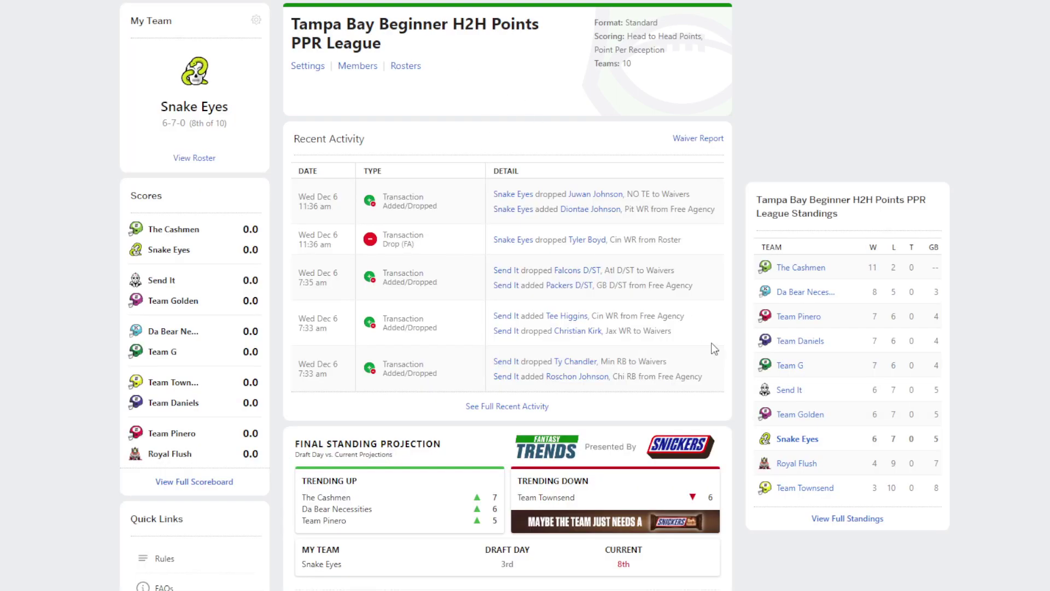
{"action": "left_click", "coordinate": [855, 520]}
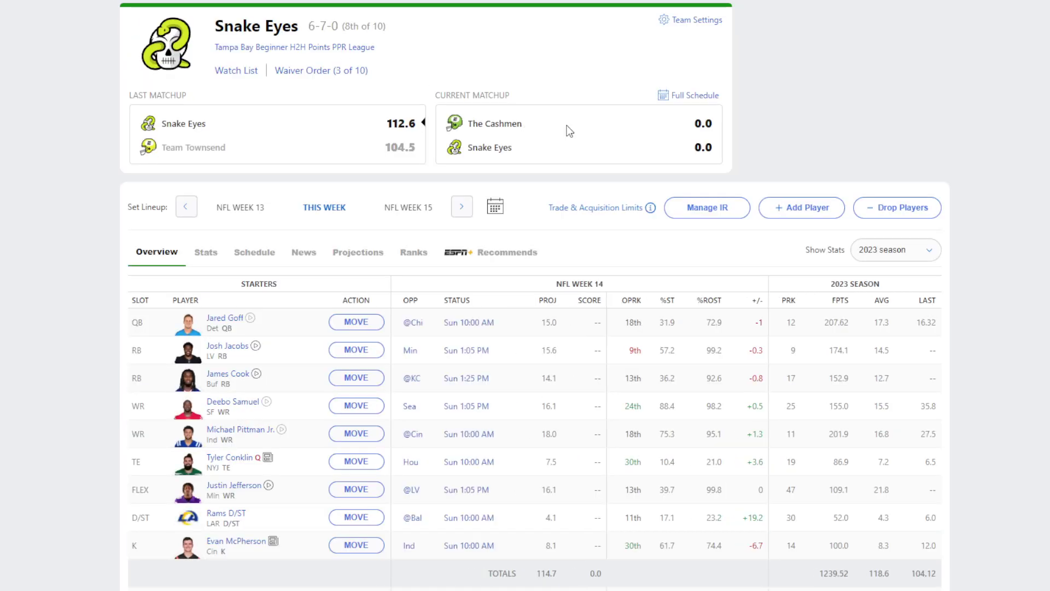
Open the Week 14 matchup between The Cashmen and Snake Eyes and examine Aaron Jones's projection and game log.
{"action": "left_click", "coordinate": [565, 129]}
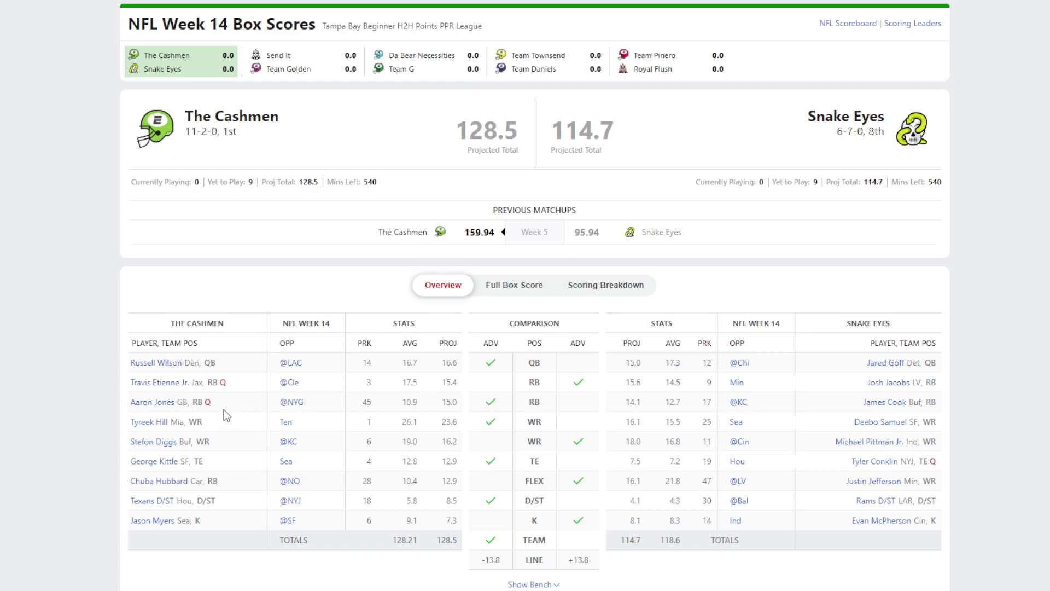
{"action": "left_click", "coordinate": [156, 404]}
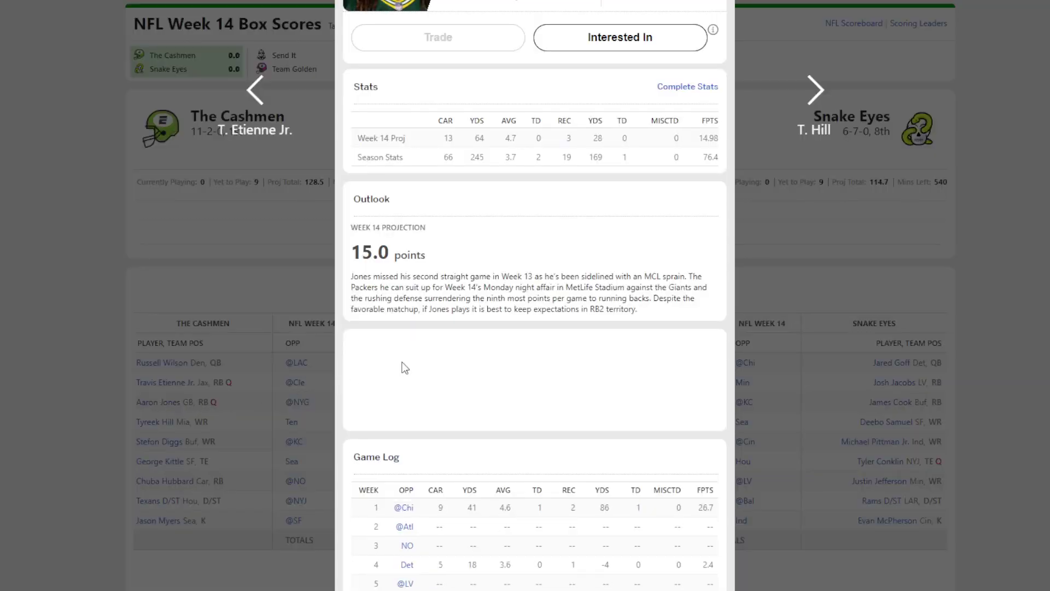
{"action": "scroll", "coordinate": [427, 355], "scroll_direction": "down", "scroll_amount": 5}
{"action": "scroll", "coordinate": [706, 438], "scroll_direction": "down", "scroll_amount": 5}
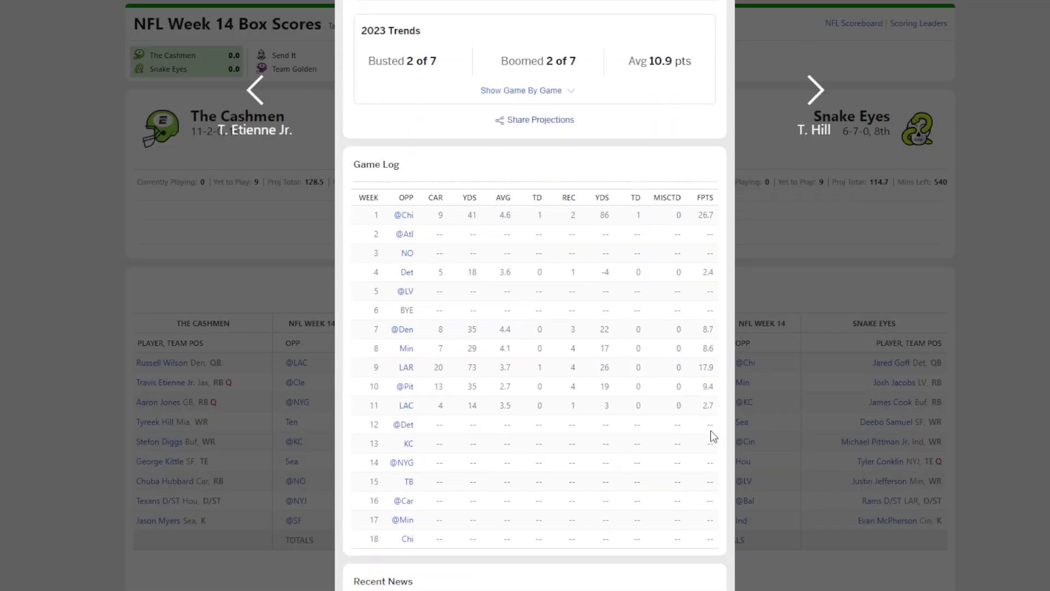
{"action": "left_click", "coordinate": [782, 350]}
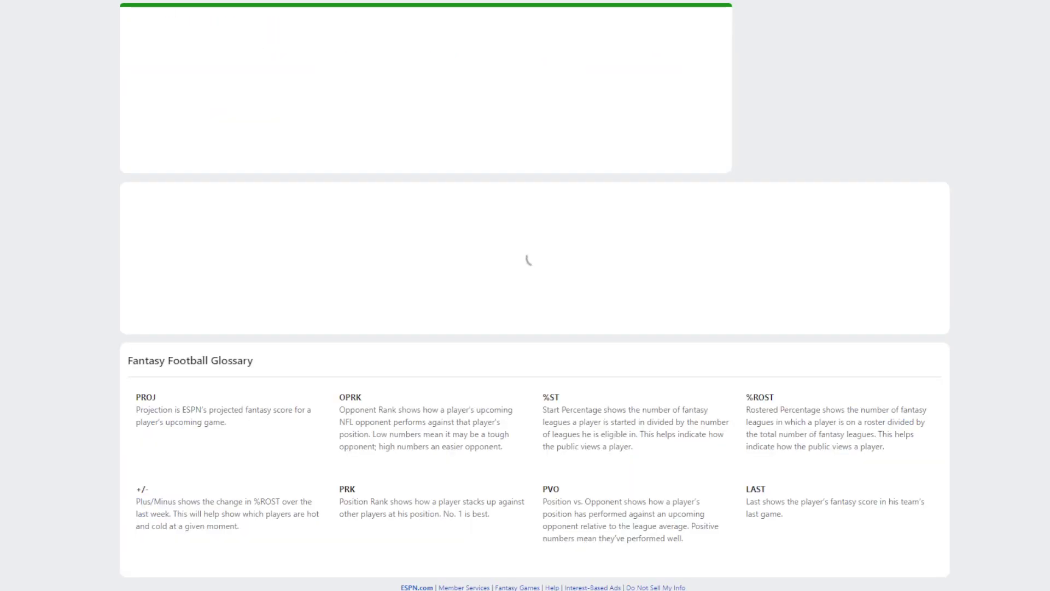
Review Snake Eyes' Week 14 starters and bench, including the lineup slots available for Justin Jefferson.
{"action": "scroll", "coordinate": [423, 334], "scroll_direction": "down", "scroll_amount": 1}
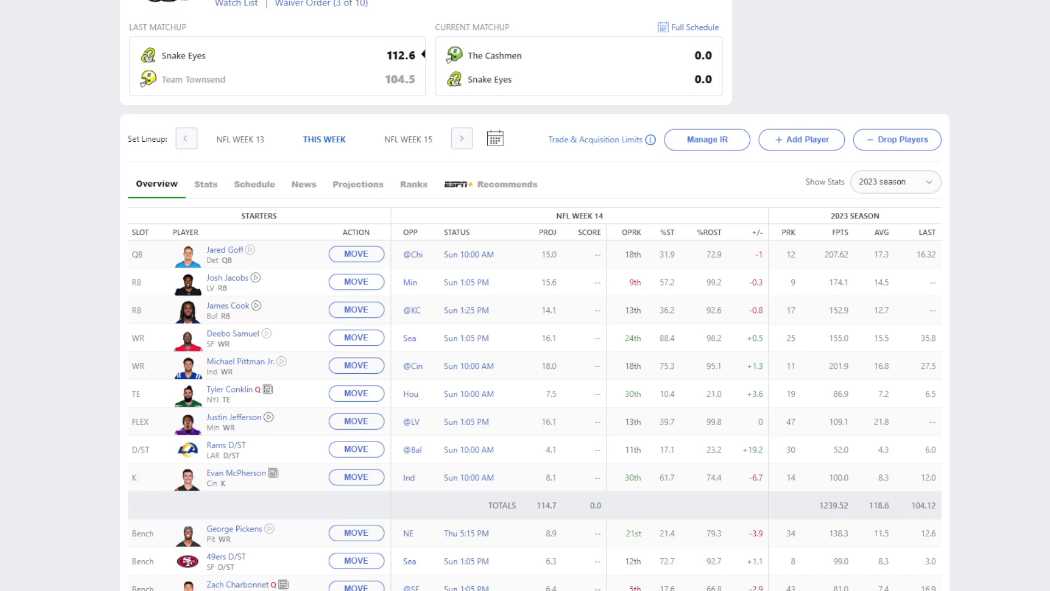
{"action": "left_click", "coordinate": [358, 422]}
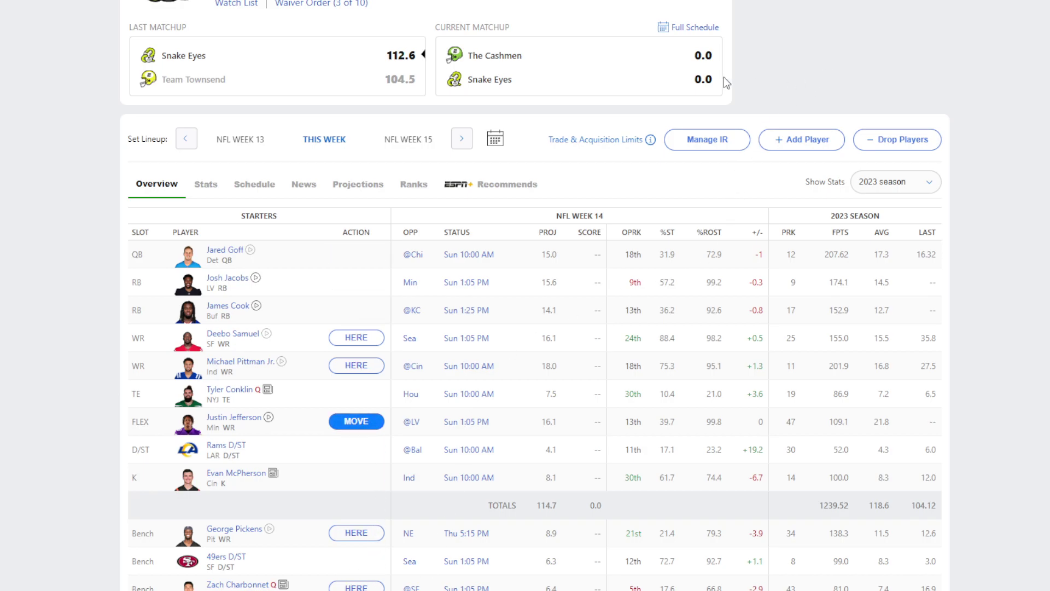
{"action": "scroll", "coordinate": [654, 83], "scroll_direction": "down", "scroll_amount": 10}
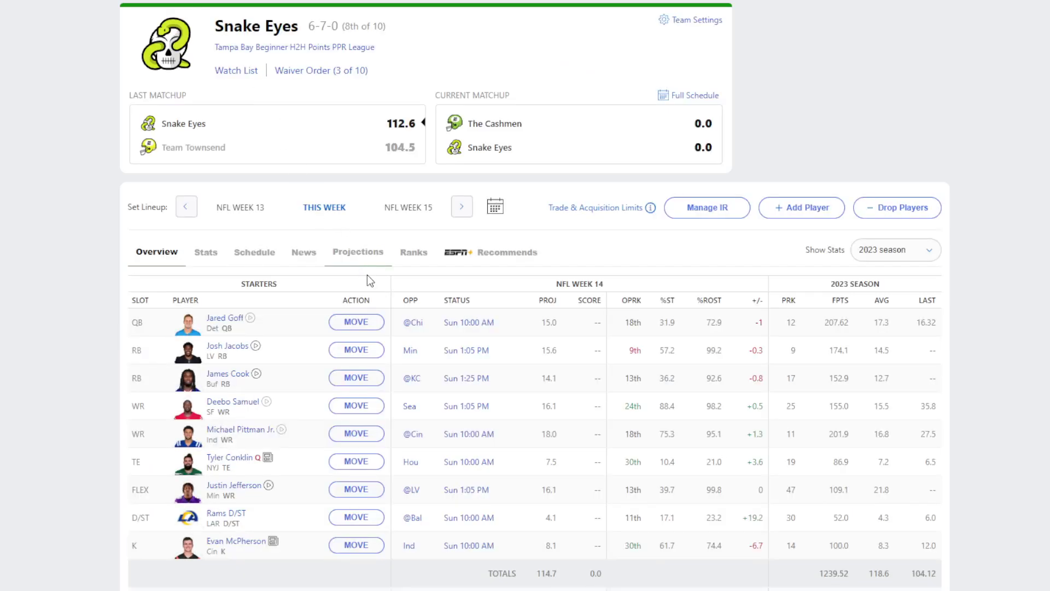
{"action": "scroll", "coordinate": [367, 277], "scroll_direction": "down", "scroll_amount": 3}
{"action": "scroll", "coordinate": [370, 331], "scroll_direction": "down", "scroll_amount": 1}
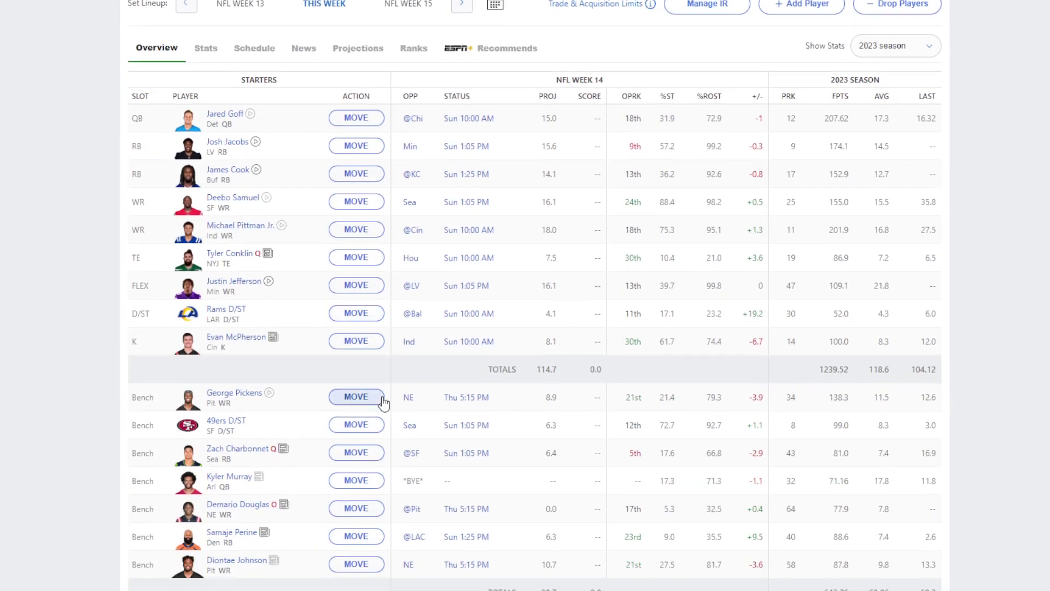
{"action": "scroll", "coordinate": [377, 402], "scroll_direction": "down", "scroll_amount": 3}
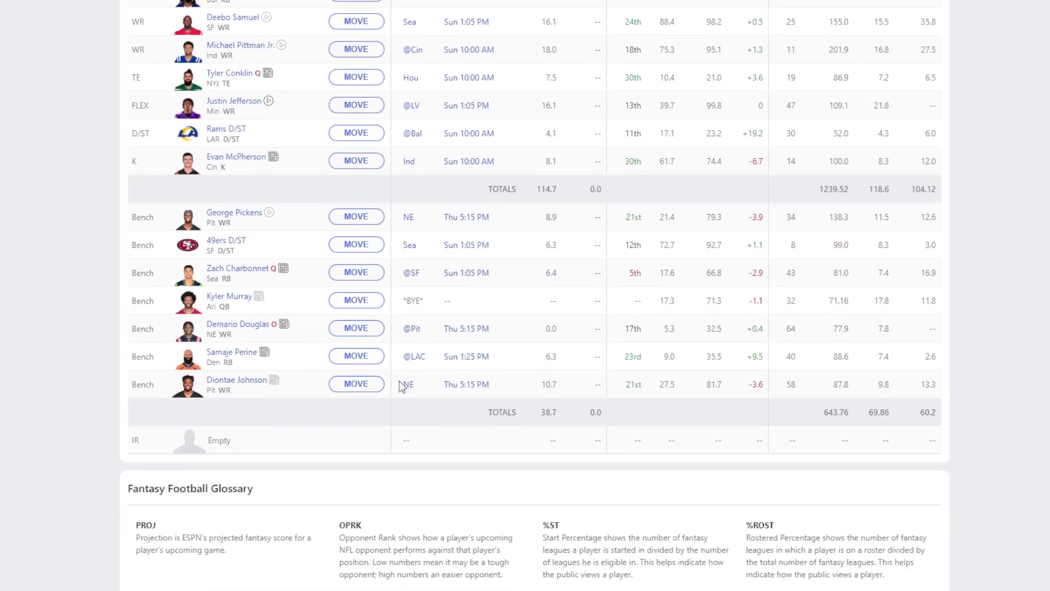
{"action": "scroll", "coordinate": [96, 402], "scroll_direction": "up", "scroll_amount": 3}
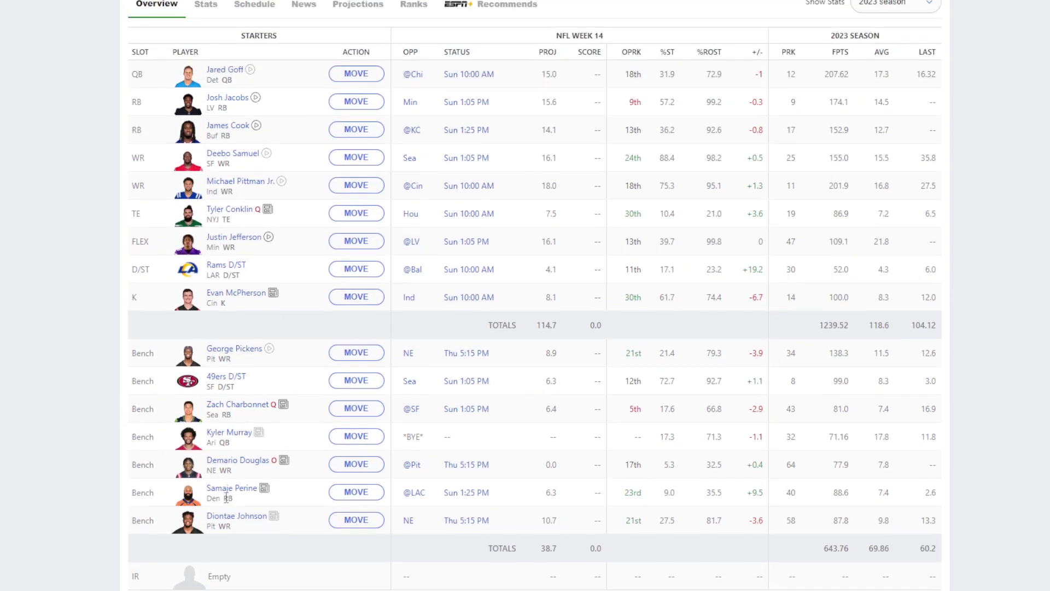
Examine bench receiver Diontae Johnson's game log and recent news, and return to the roster.
{"action": "left_click", "coordinate": [234, 523]}
{"action": "scroll", "coordinate": [267, 460], "scroll_direction": "down", "scroll_amount": 5}
{"action": "scroll", "coordinate": [565, 417], "scroll_direction": "down", "scroll_amount": 5}
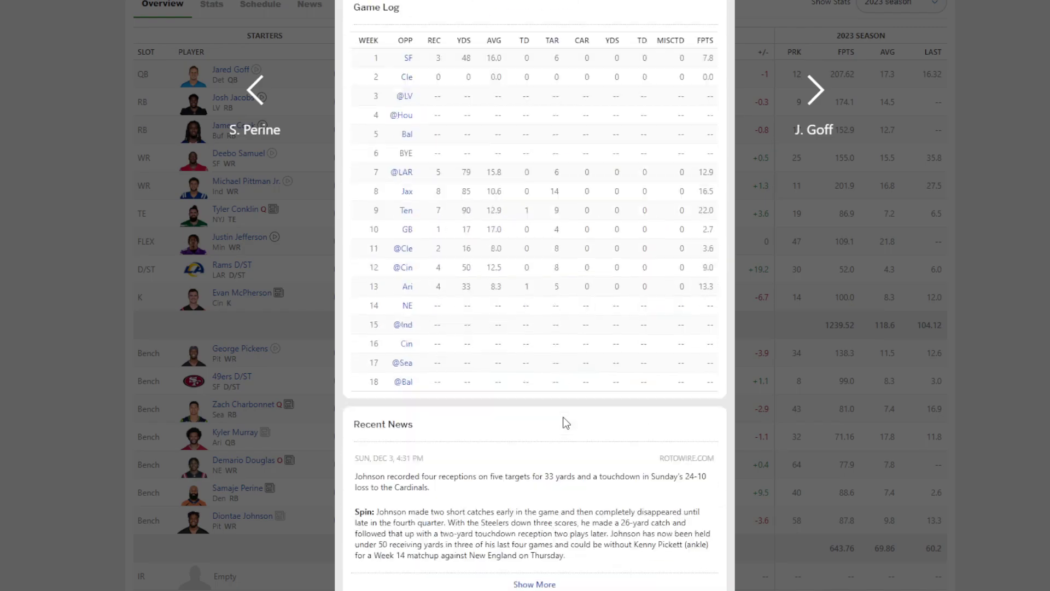
{"action": "scroll", "coordinate": [562, 422], "scroll_direction": "up", "scroll_amount": 6}
{"action": "left_click", "coordinate": [769, 421]}
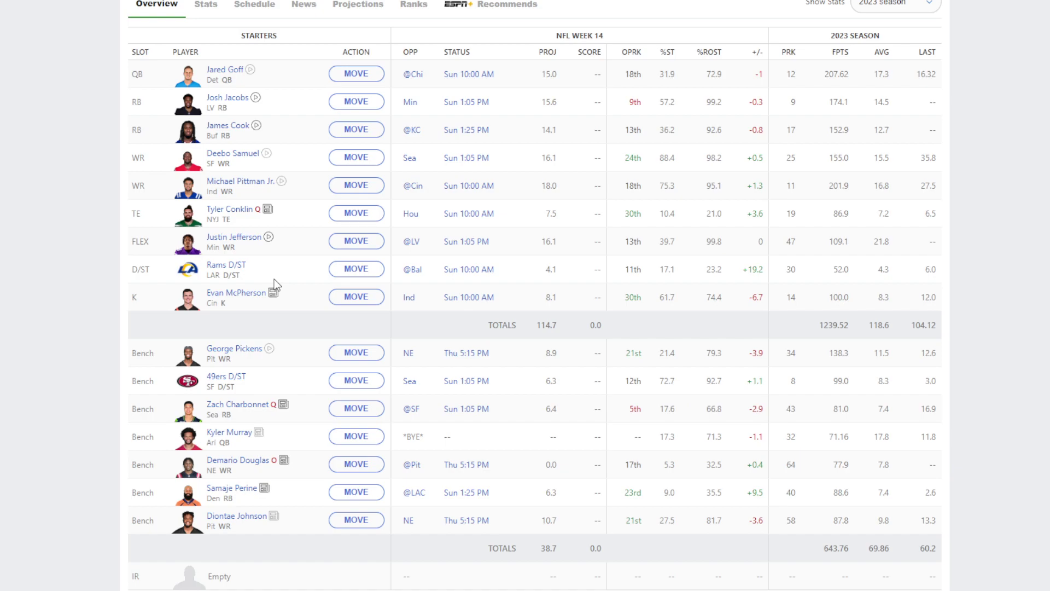
Recheck the Snake Eyes starters and look through the league's available D/ST free agents.
{"action": "scroll", "coordinate": [274, 281], "scroll_direction": "up", "scroll_amount": 4}
{"action": "scroll", "coordinate": [287, 306], "scroll_direction": "down", "scroll_amount": 2}
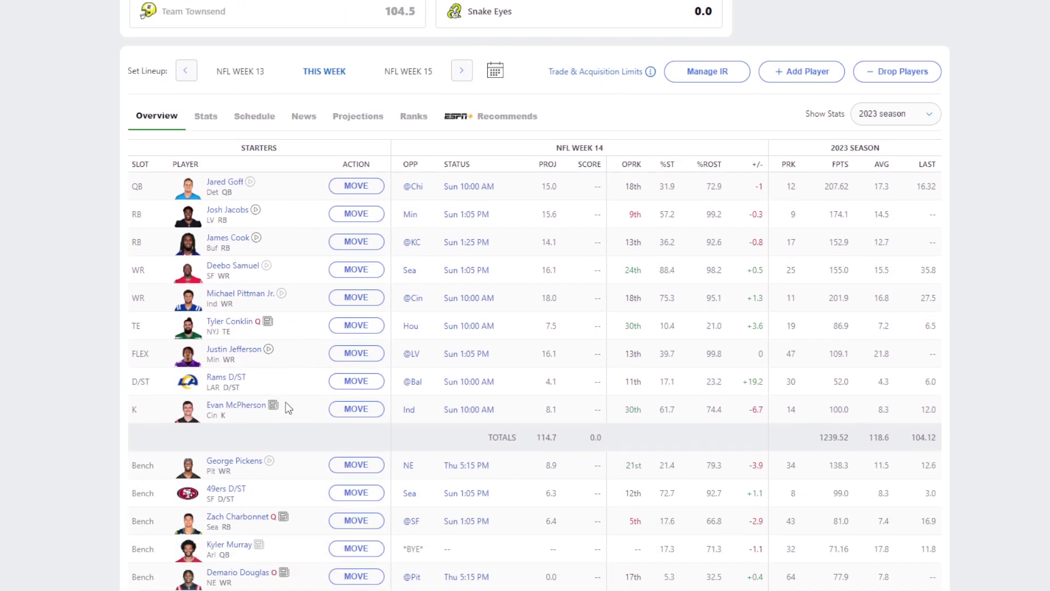
{"action": "scroll", "coordinate": [696, 217], "scroll_direction": "up", "scroll_amount": 1}
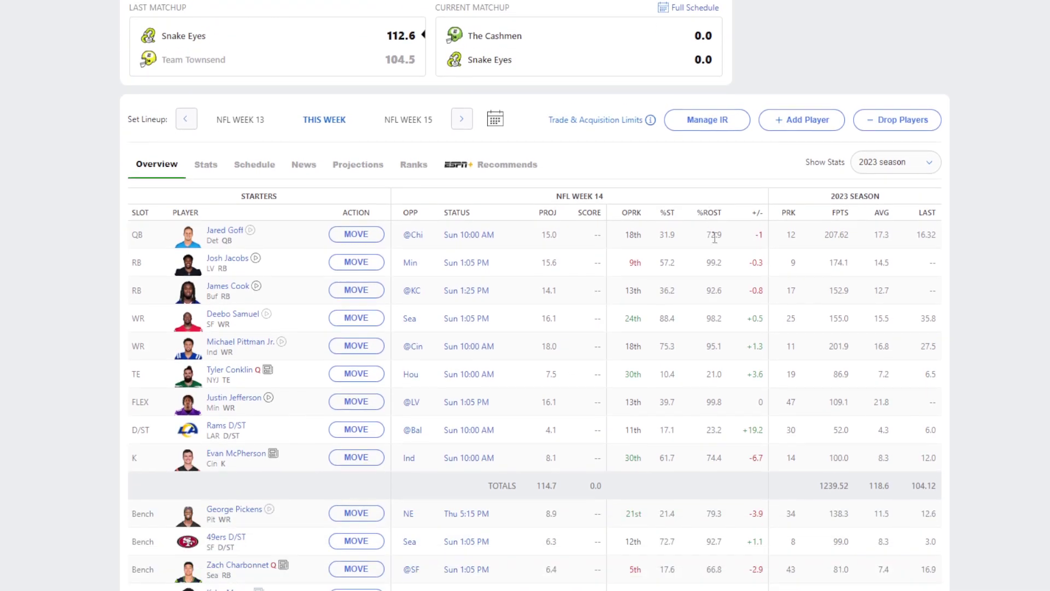
{"action": "scroll", "coordinate": [708, 246], "scroll_direction": "up", "scroll_amount": 1}
{"action": "left_click", "coordinate": [804, 206]}
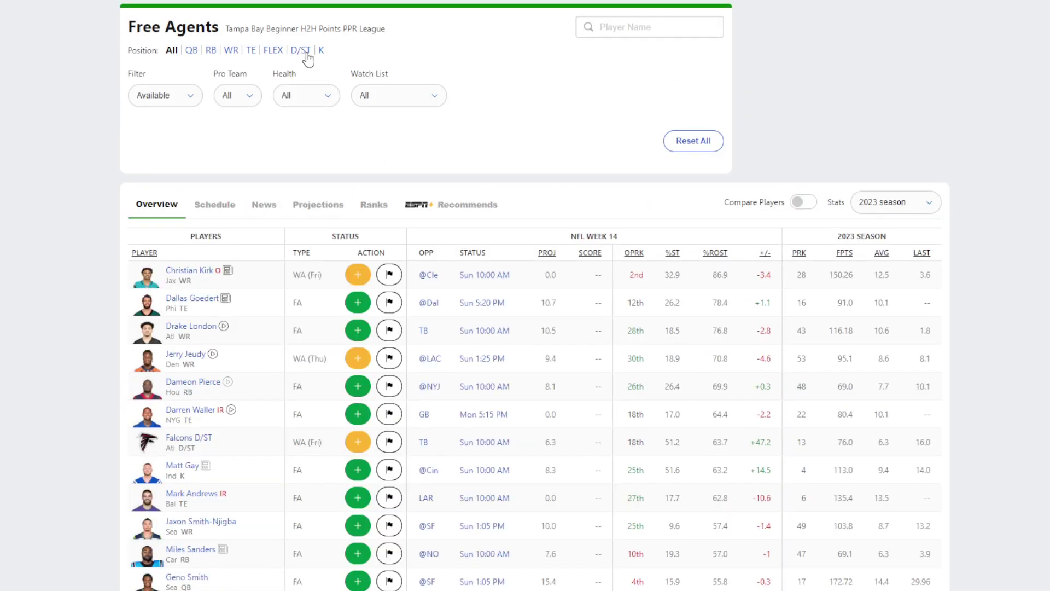
{"action": "left_click", "coordinate": [302, 51]}
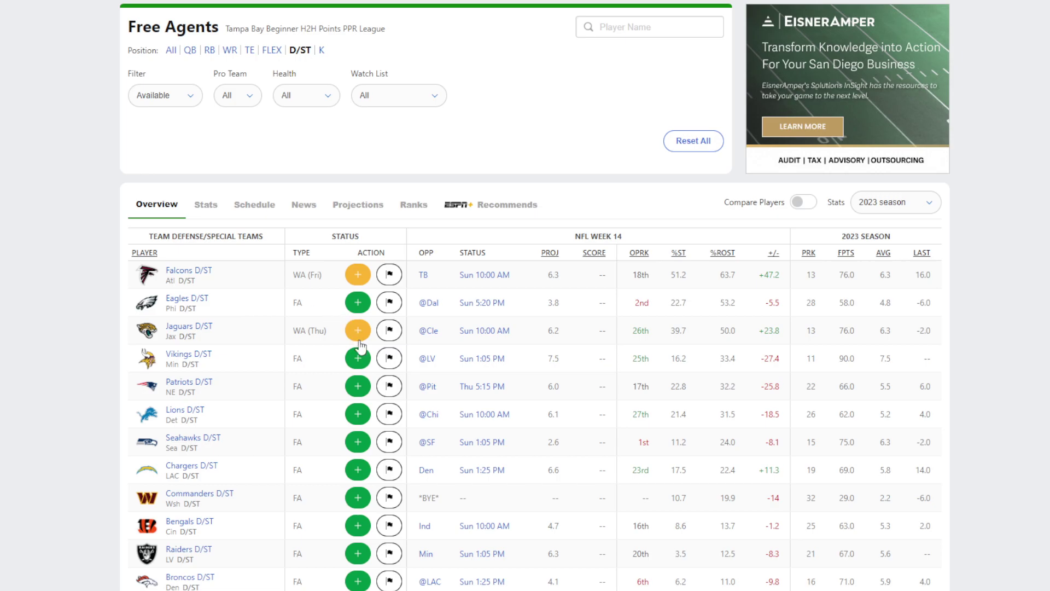
{"action": "scroll", "coordinate": [247, 389], "scroll_direction": "down", "scroll_amount": 1}
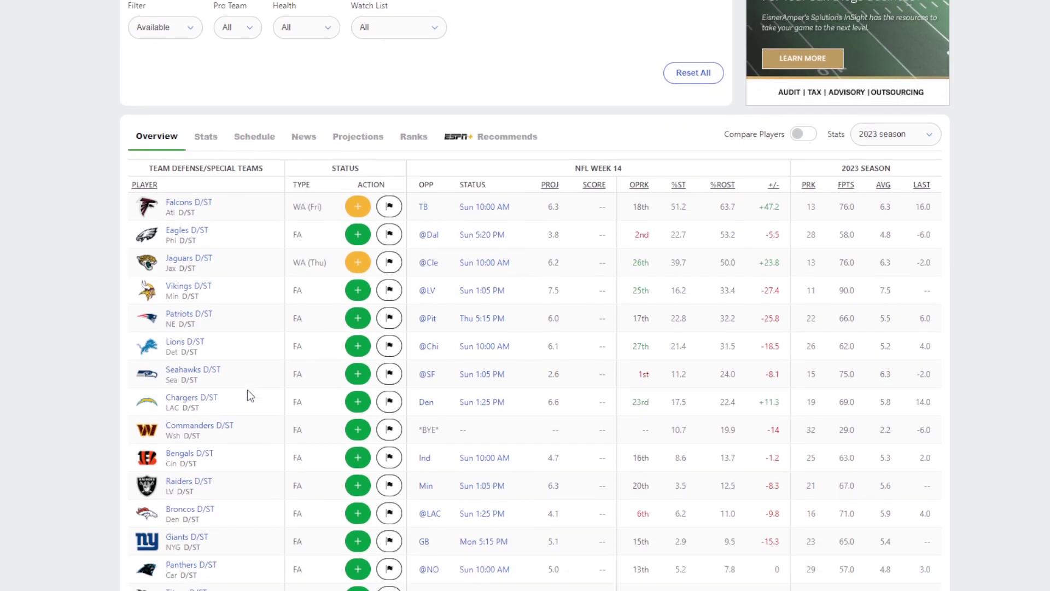
{"action": "scroll", "coordinate": [252, 395], "scroll_direction": "up", "scroll_amount": 1}
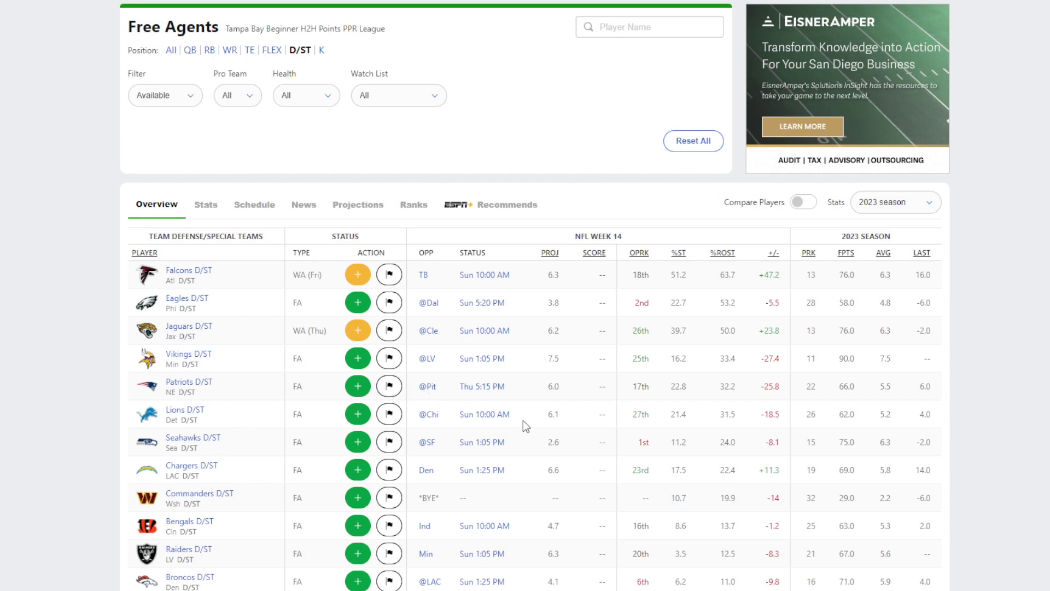
Add the Lions D/ST to Snake Eyes and drop the Rams D/ST.
{"action": "left_click", "coordinate": [195, 414]}
{"action": "left_click", "coordinate": [461, 43]}
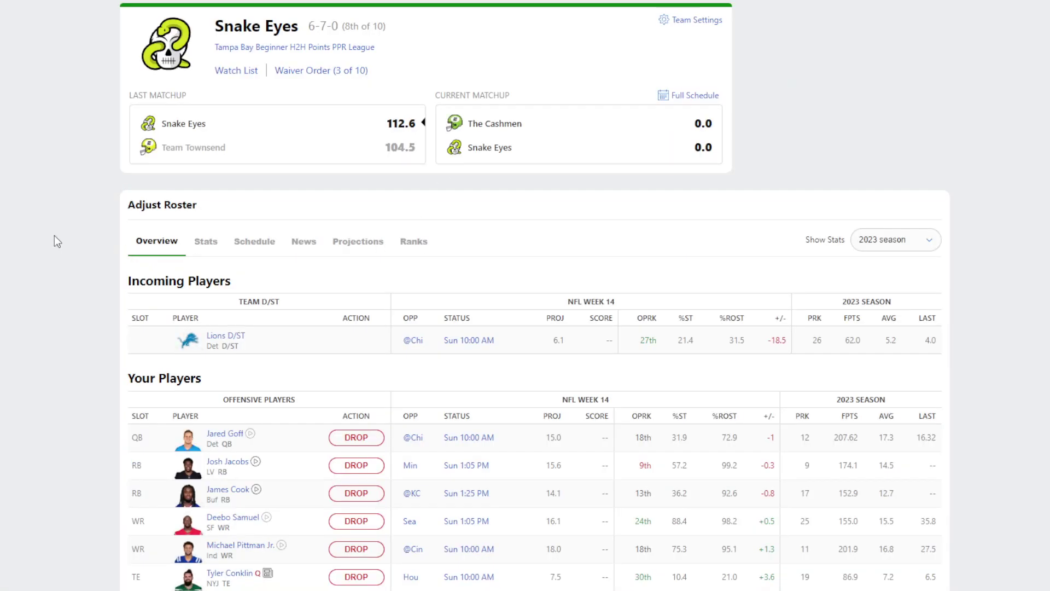
{"action": "scroll", "coordinate": [54, 236], "scroll_direction": "down", "scroll_amount": 6}
{"action": "scroll", "coordinate": [55, 248], "scroll_direction": "down", "scroll_amount": 1}
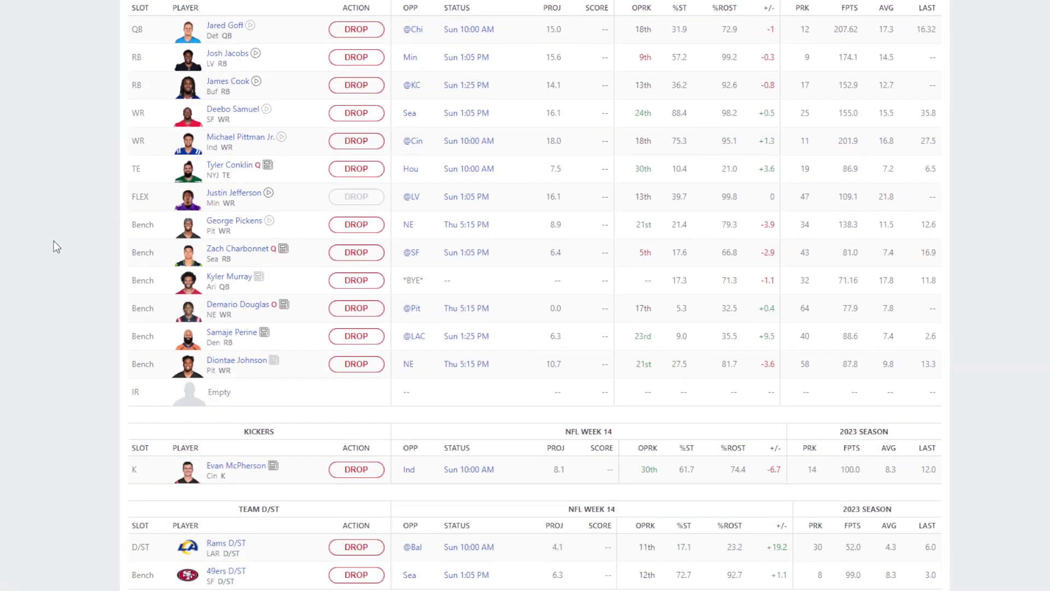
{"action": "left_click", "coordinate": [354, 550]}
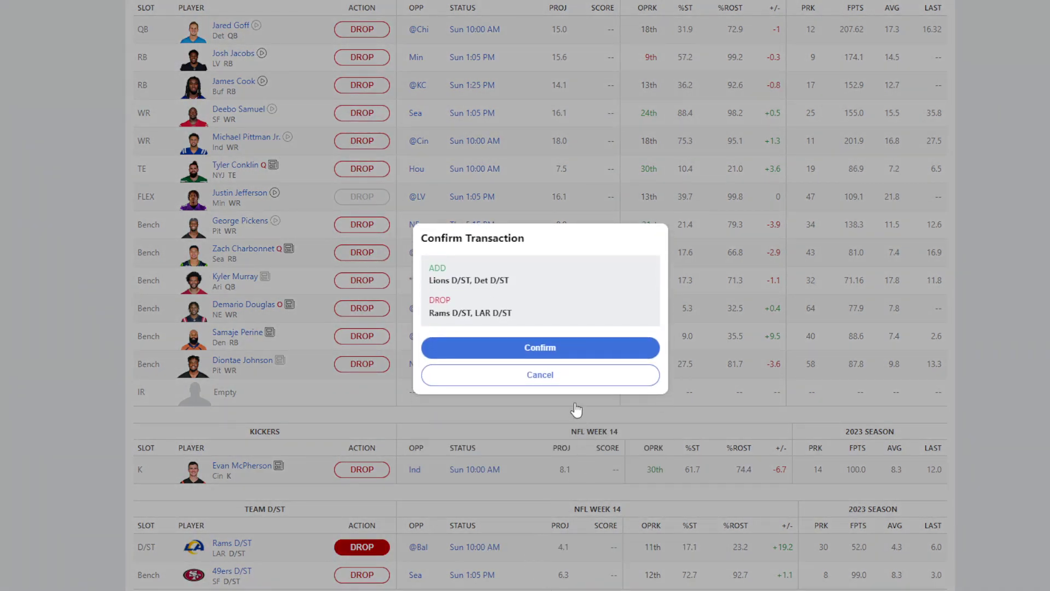
{"action": "left_click", "coordinate": [579, 353]}
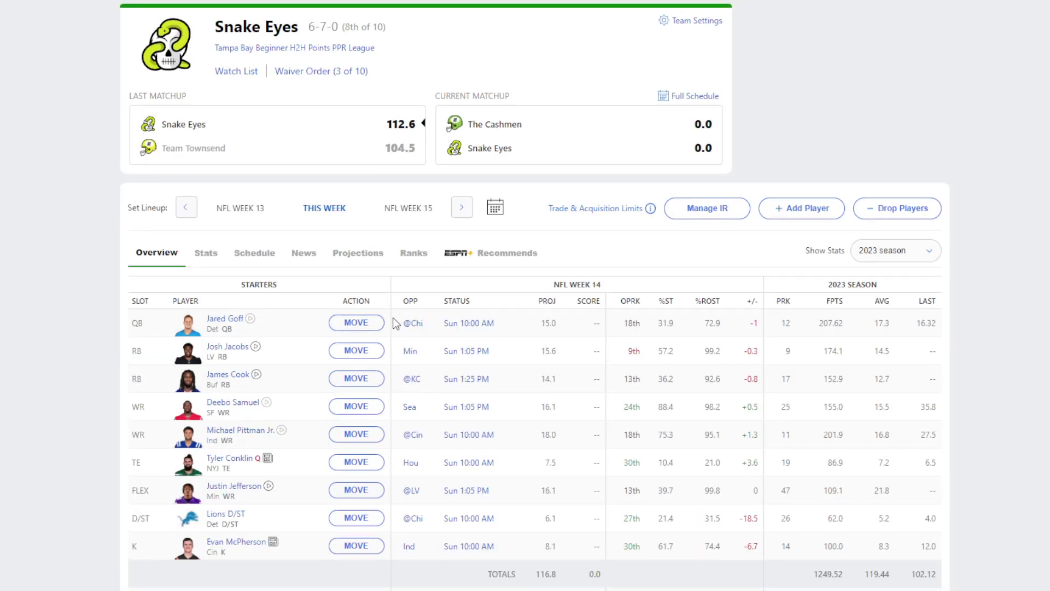
Find Jason Sanders among the free agent kickers and add him to Snake Eyes, dropping Evan McPherson.
{"action": "scroll", "coordinate": [395, 334], "scroll_direction": "down", "scroll_amount": 5}
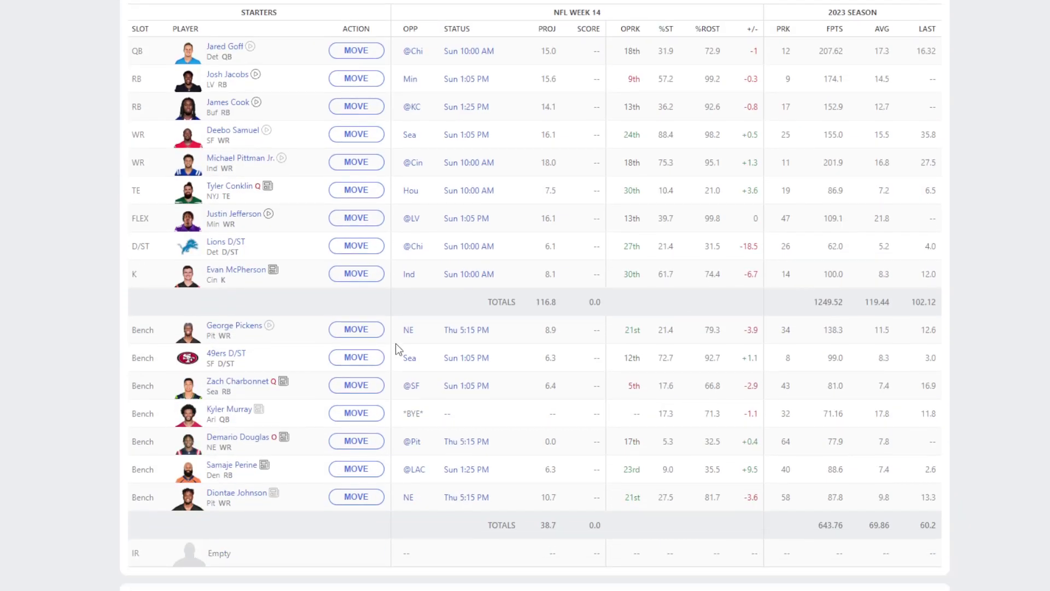
{"action": "scroll", "coordinate": [443, 369], "scroll_direction": "up", "scroll_amount": 5}
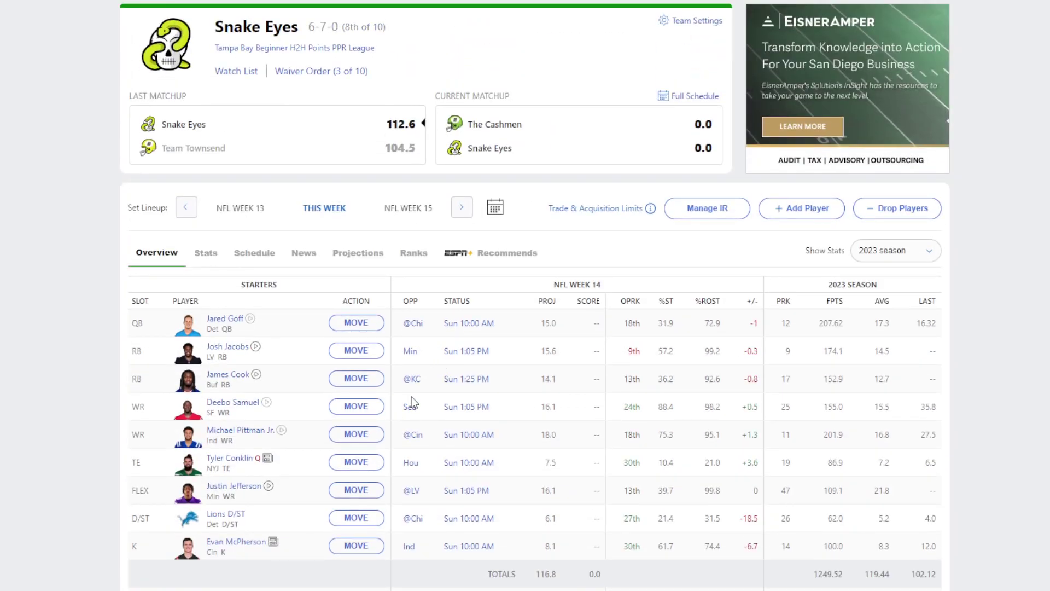
{"action": "left_click", "coordinate": [812, 208]}
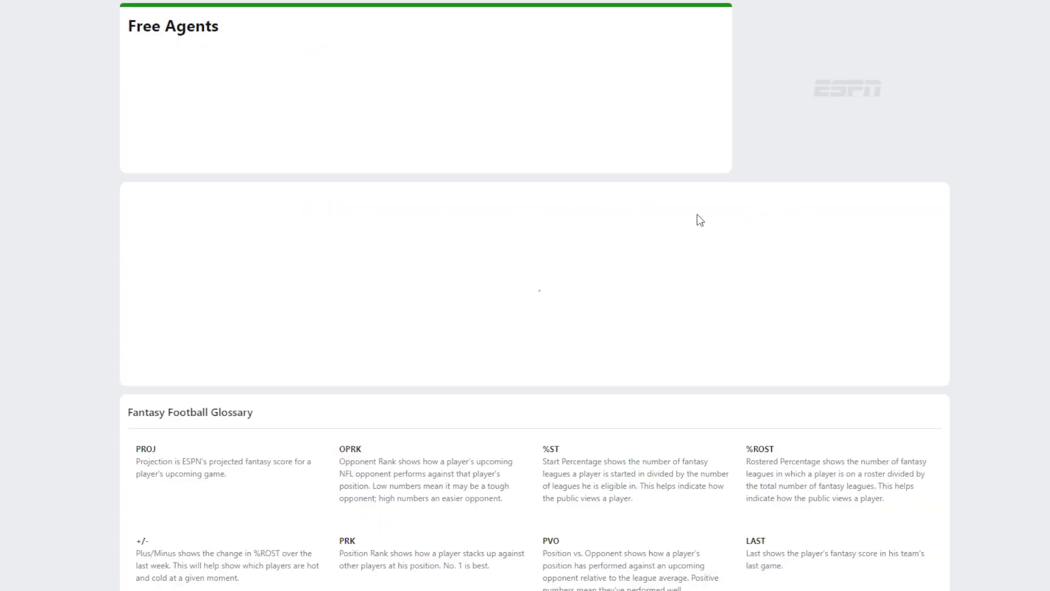
{"action": "left_click", "coordinate": [321, 50]}
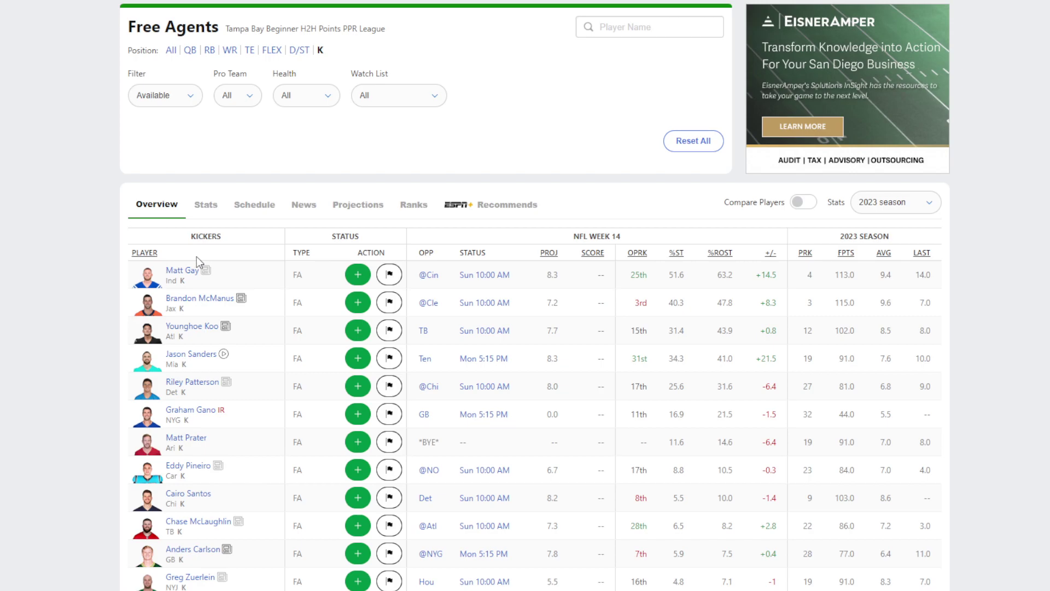
{"action": "left_click", "coordinate": [193, 356]}
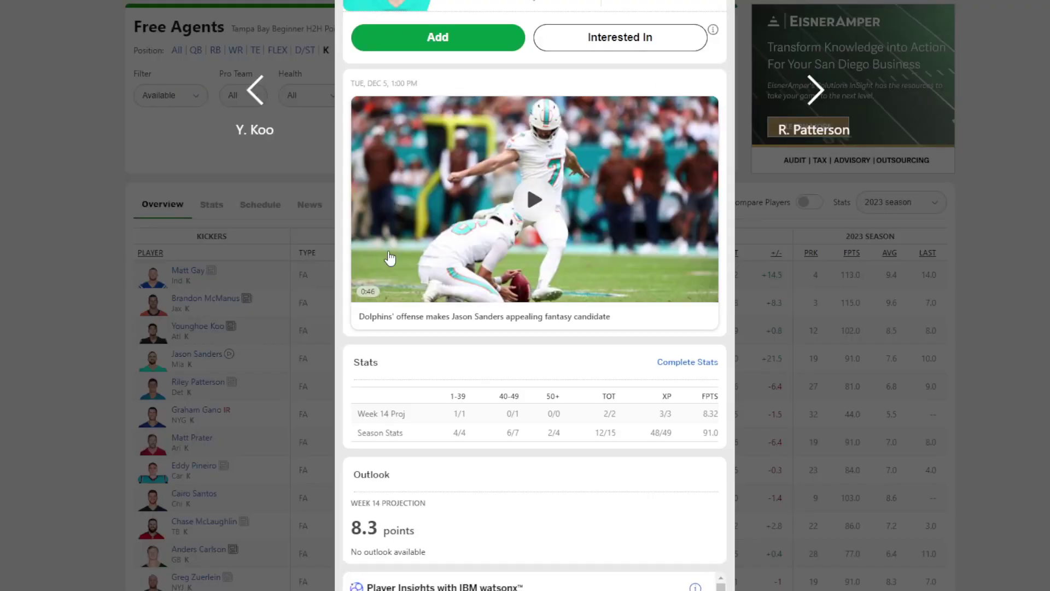
{"action": "left_click", "coordinate": [474, 40]}
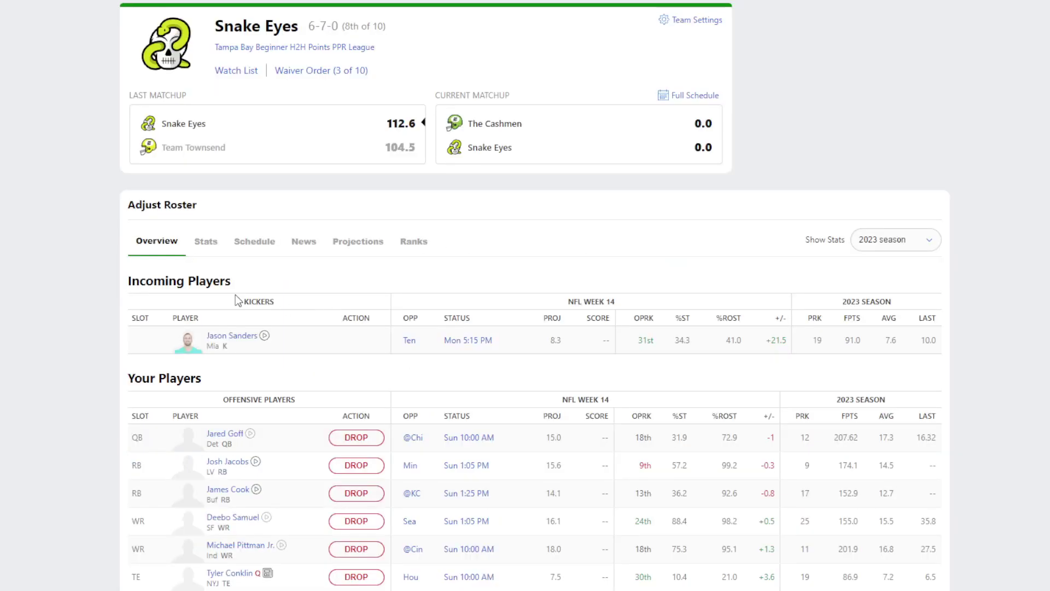
{"action": "scroll", "coordinate": [353, 385], "scroll_direction": "down", "scroll_amount": 7}
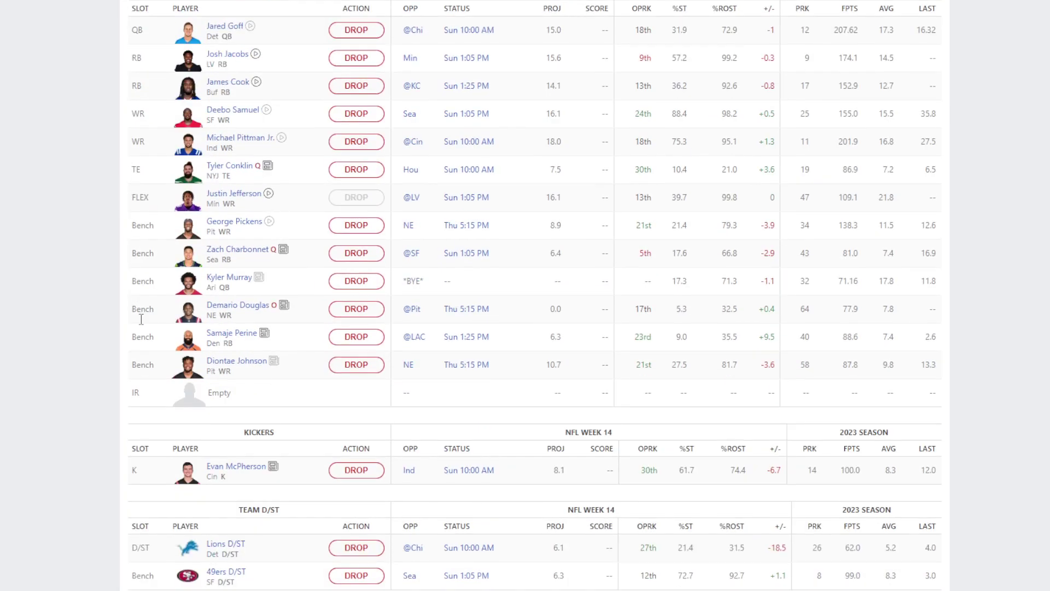
{"action": "left_click", "coordinate": [358, 470]}
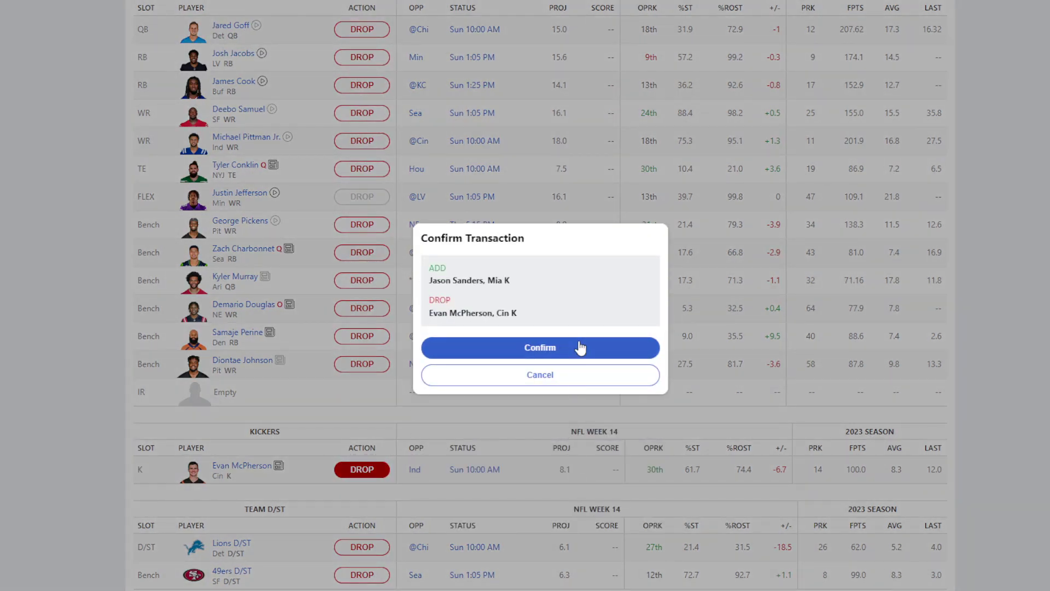
{"action": "left_click", "coordinate": [580, 347]}
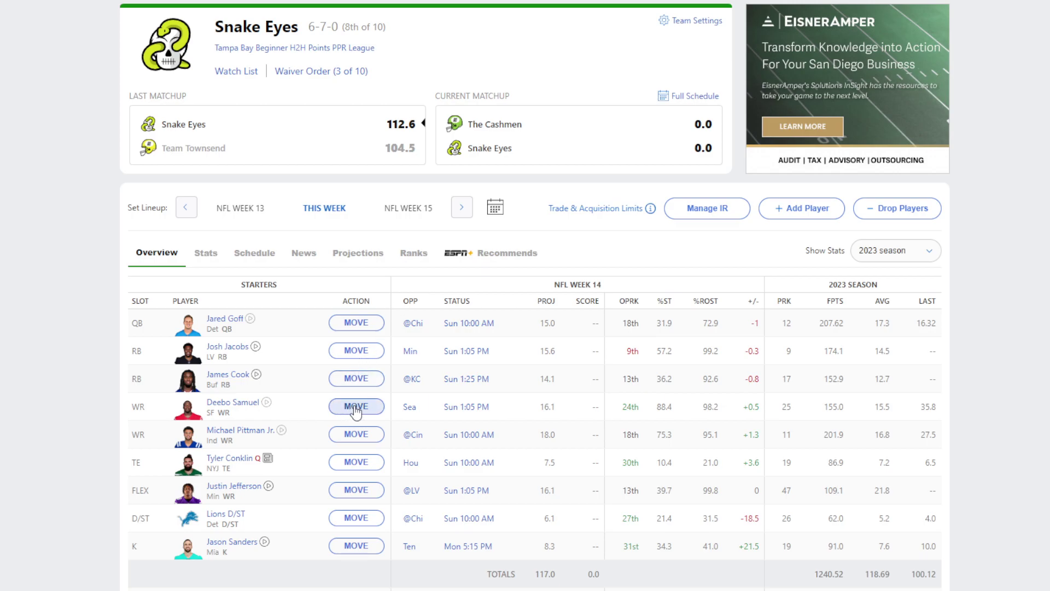
Recheck the matchup with The Cashmen and the Snake Eyes roster, and open the league's free agents list.
{"action": "scroll", "coordinate": [589, 141], "scroll_direction": "down", "scroll_amount": 15}
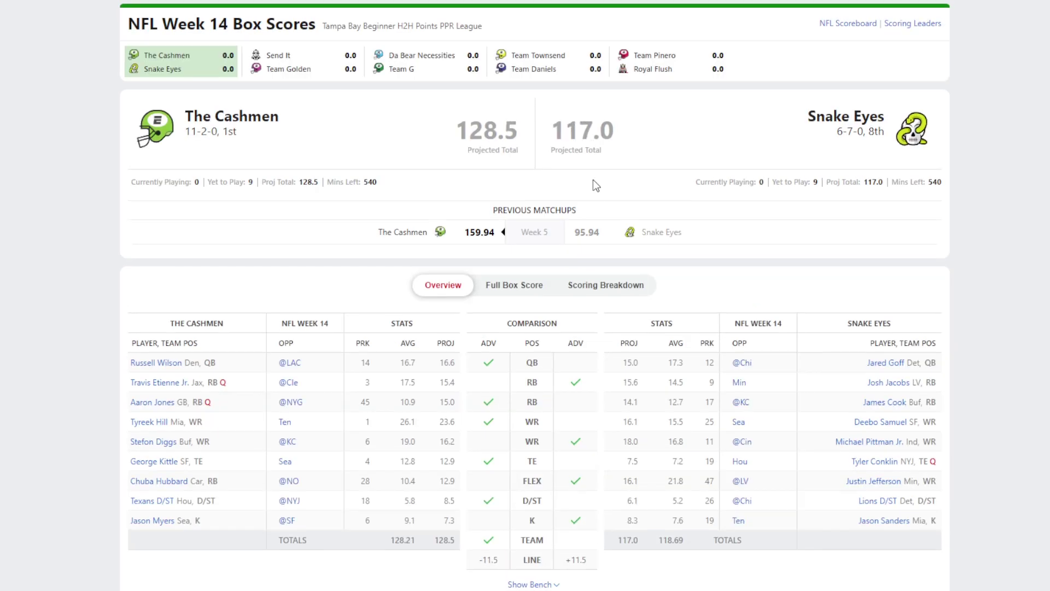
{"action": "left_click", "coordinate": [846, 116]}
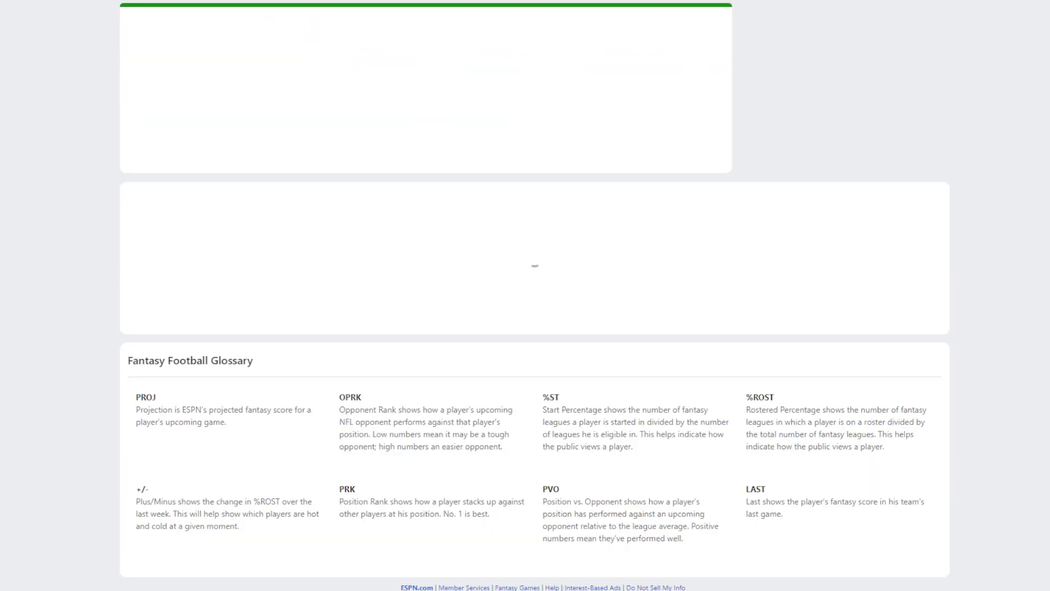
{"action": "scroll", "coordinate": [581, 297], "scroll_direction": "down", "scroll_amount": 4}
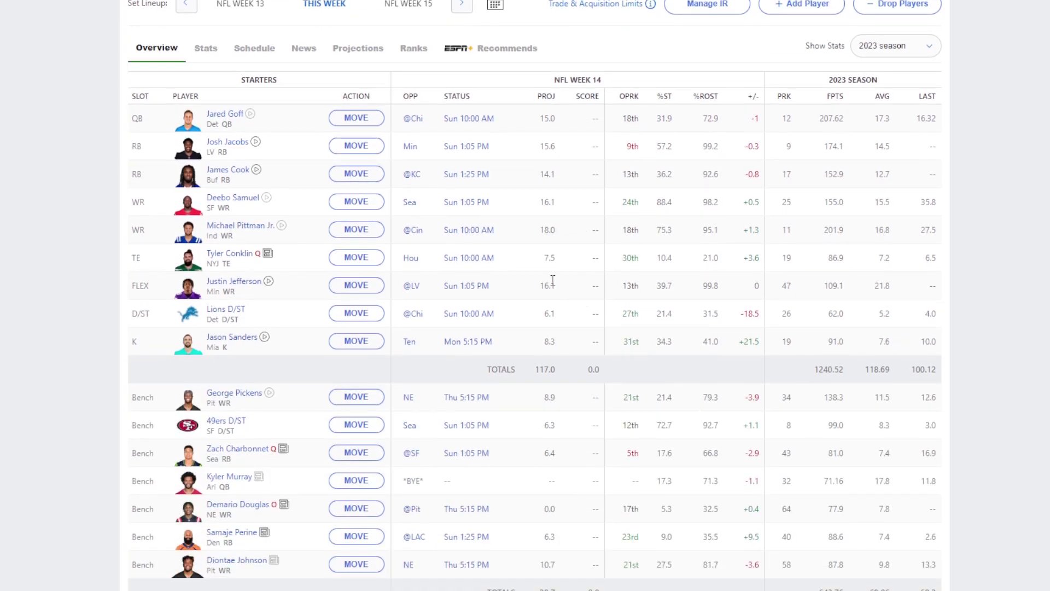
{"action": "scroll", "coordinate": [553, 282], "scroll_direction": "up", "scroll_amount": 4}
{"action": "left_click", "coordinate": [783, 212]}
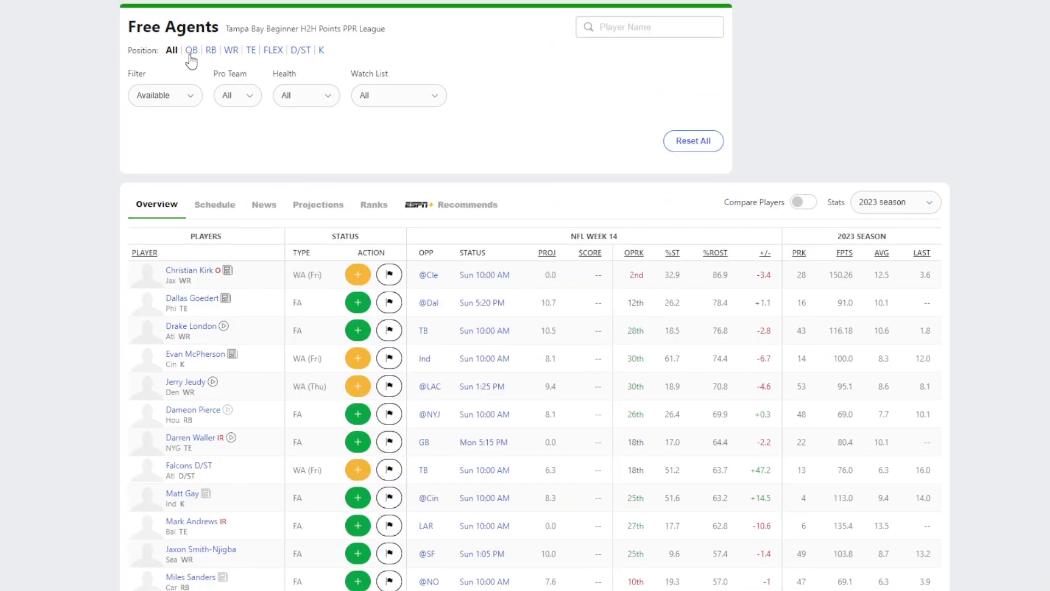
Check the quarterback free agents in the Tampa Bay league, return to Snake Eyes, and switch to the team Can You Keep Up?
{"action": "left_click", "coordinate": [191, 49]}
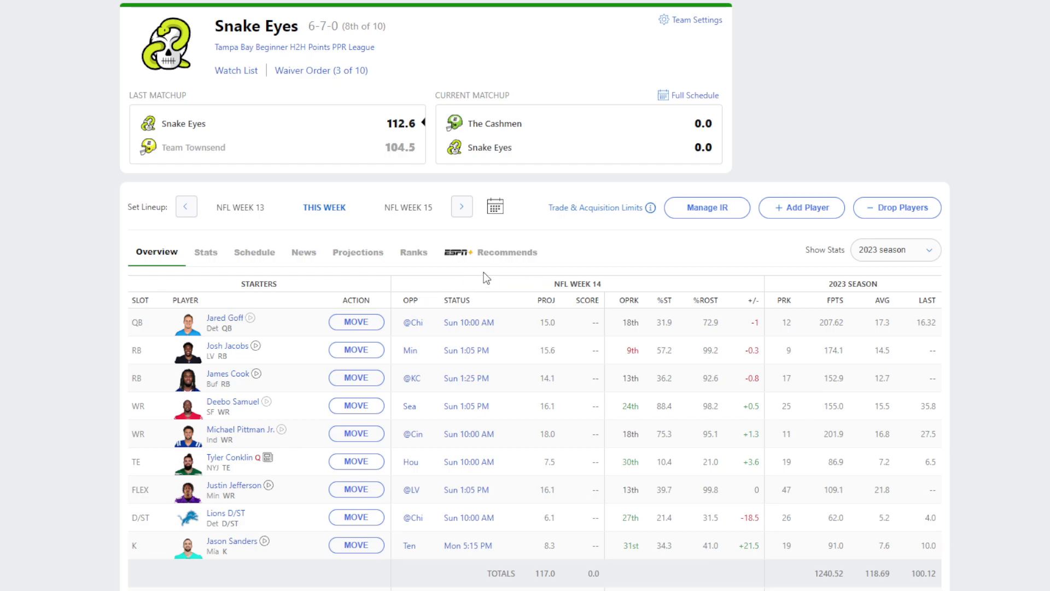
{"action": "mouse_move", "coordinate": [254, 1]}
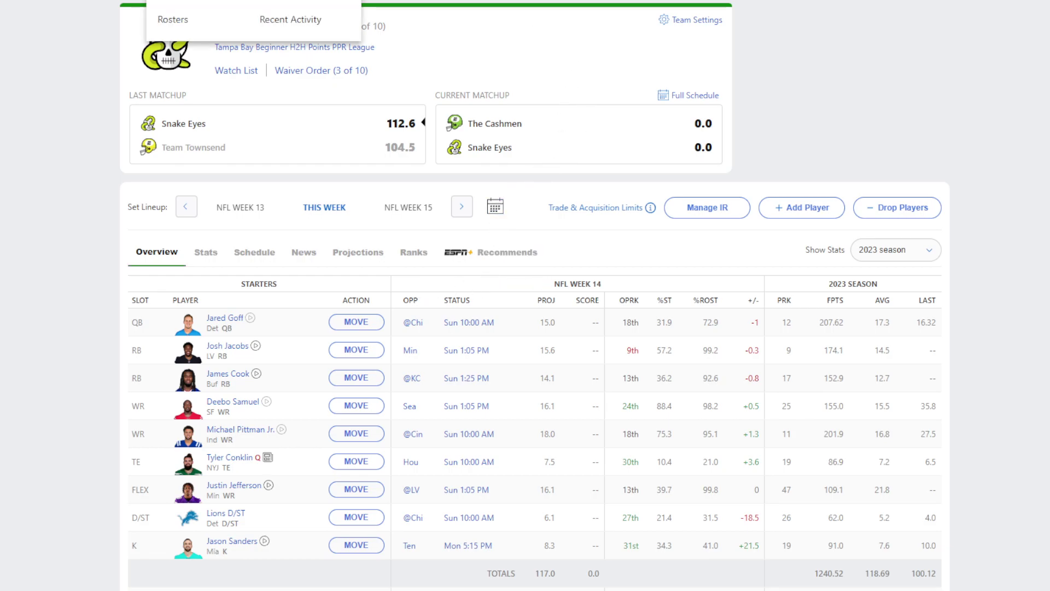
{"action": "mouse_move", "coordinate": [306, 0]}
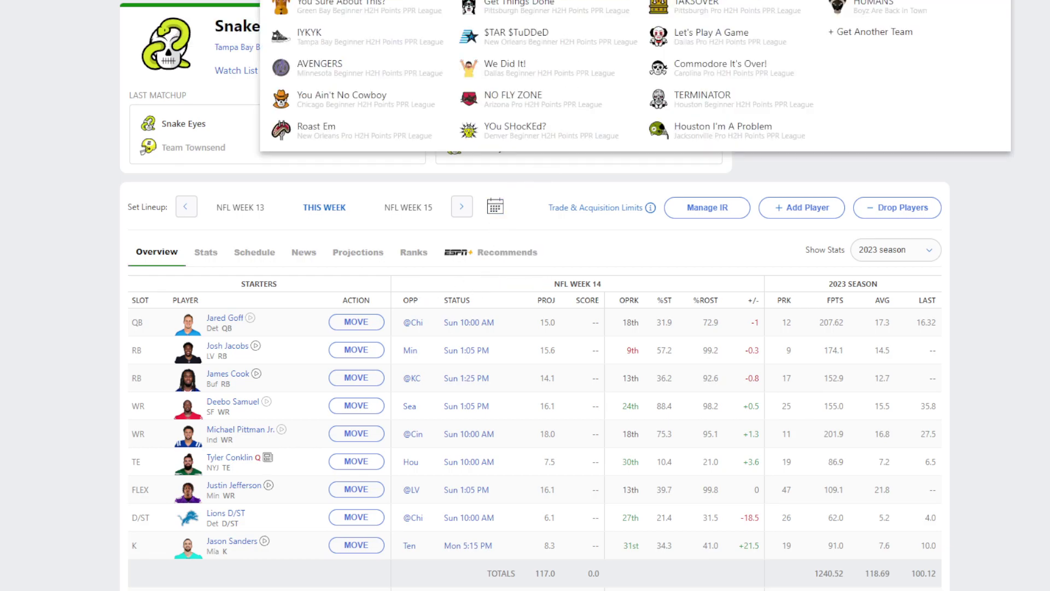
{"action": "left_click", "coordinate": [733, 68]}
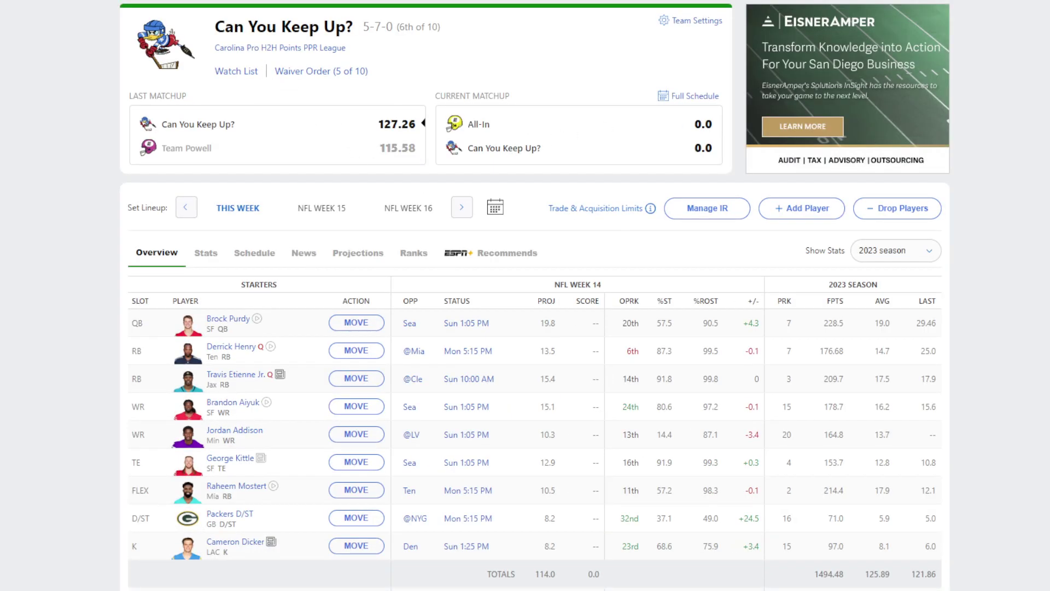
Open the home page of the Carolina Pro H2H Points PPR League and view its full standings.
{"action": "left_click", "coordinate": [299, 31]}
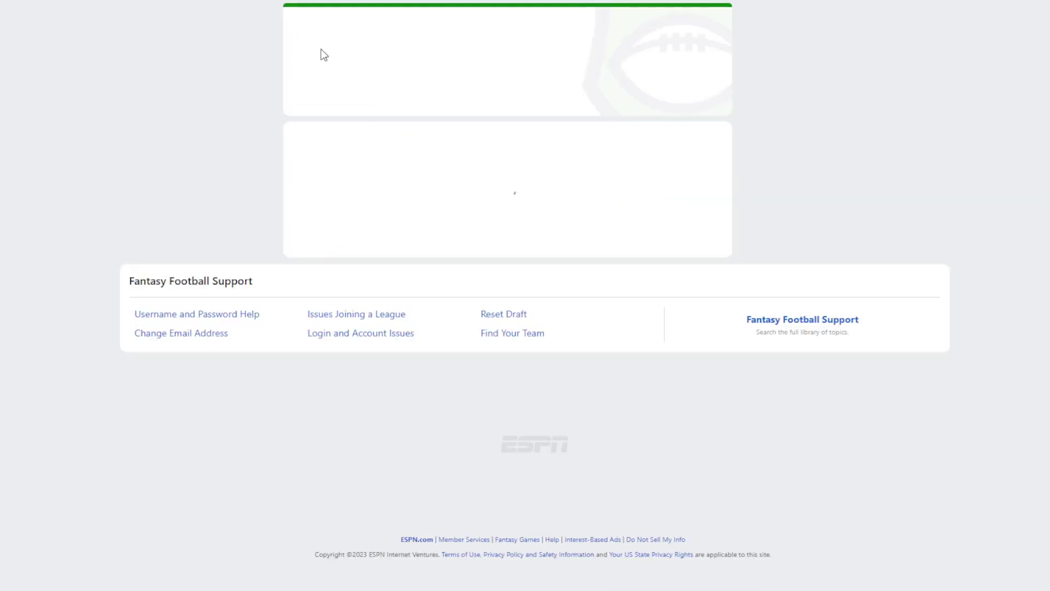
{"action": "scroll", "coordinate": [677, 272], "scroll_direction": "down", "scroll_amount": 3}
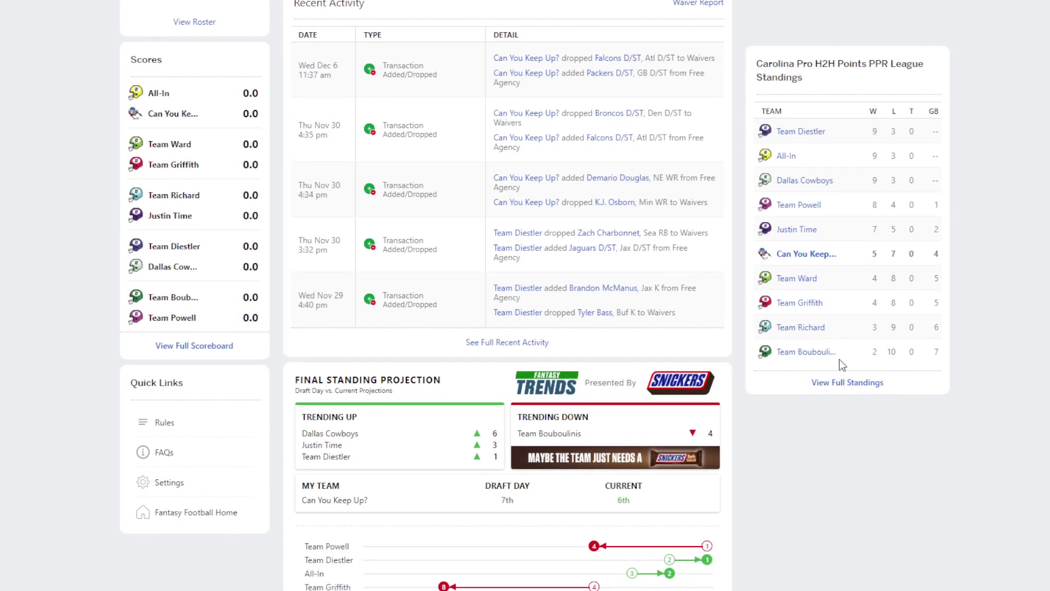
{"action": "left_click", "coordinate": [829, 385]}
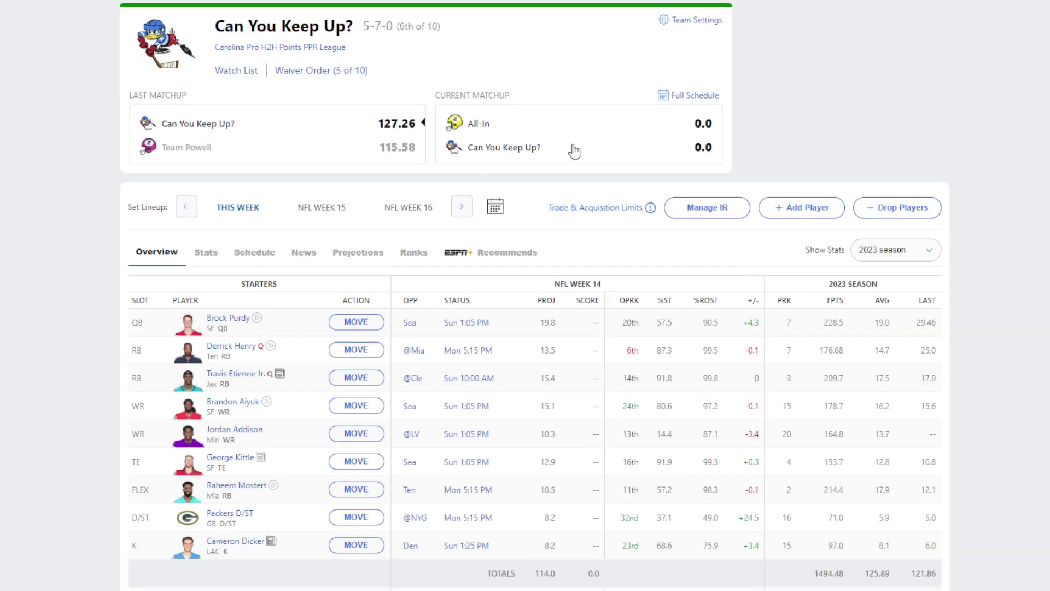
Review the Can You Keep Up? Week 14 matchup against All-In and look over the team's starters and bench.
{"action": "left_click", "coordinate": [575, 147]}
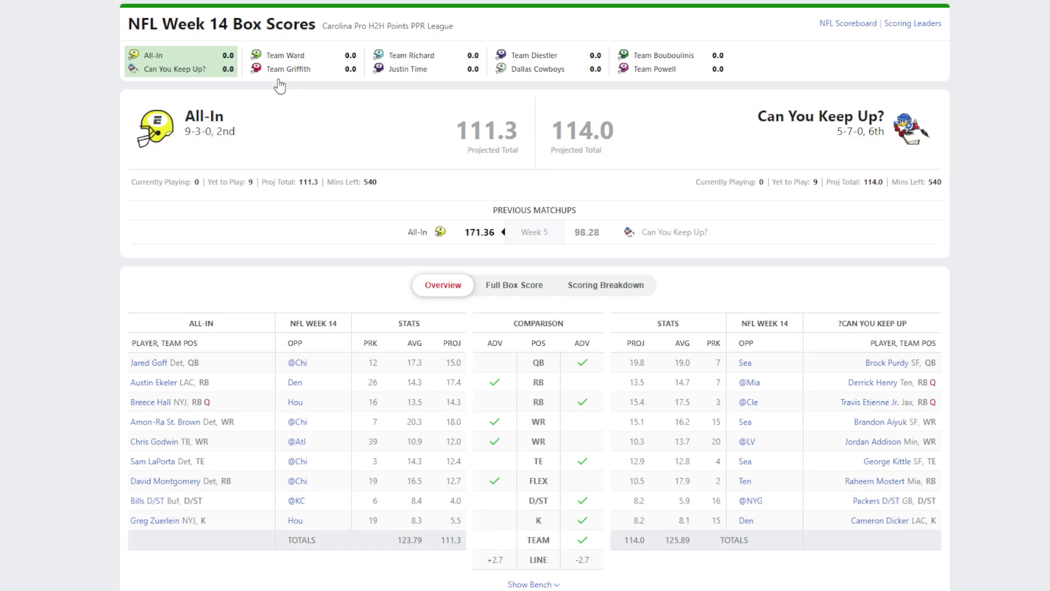
{"action": "key", "text": "alt+Left"}
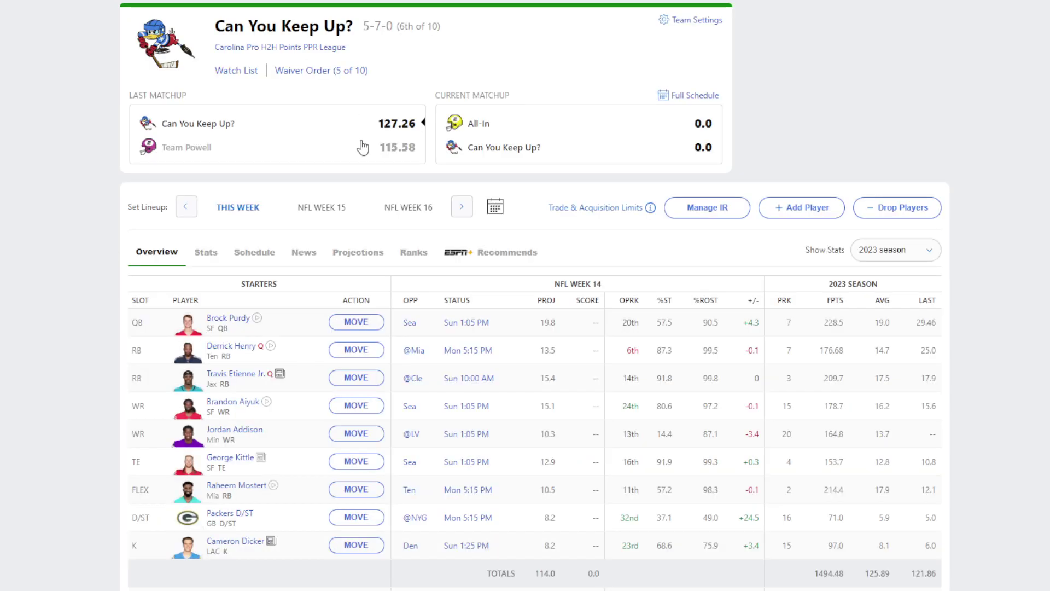
{"action": "scroll", "coordinate": [424, 267], "scroll_direction": "down", "scroll_amount": 2}
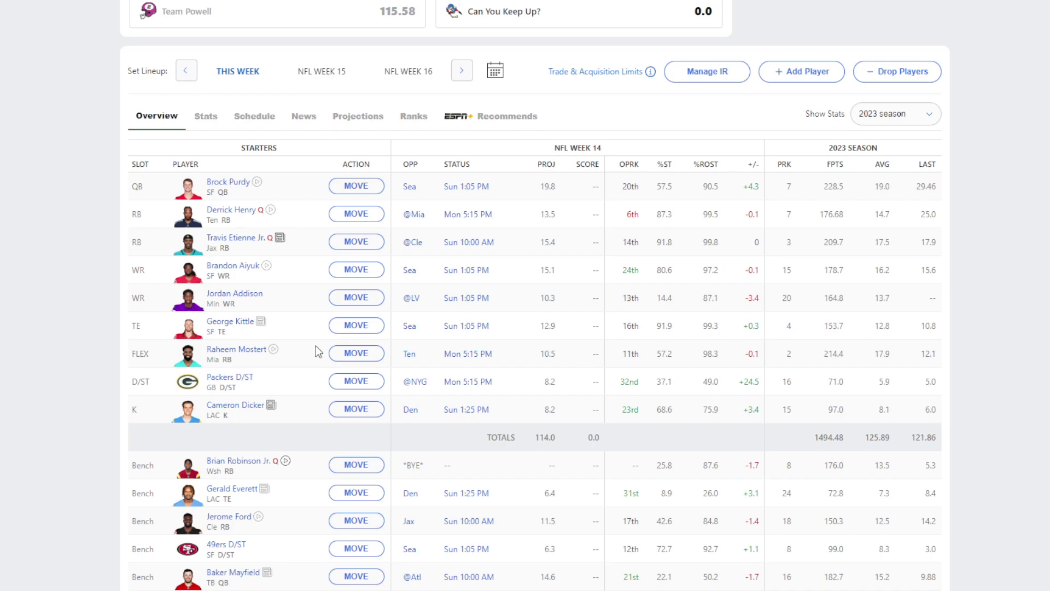
Switch to the HUMANS team and view the full standings of the Boyz Are Back in Town league.
{"action": "left_click", "coordinate": [921, 11]}
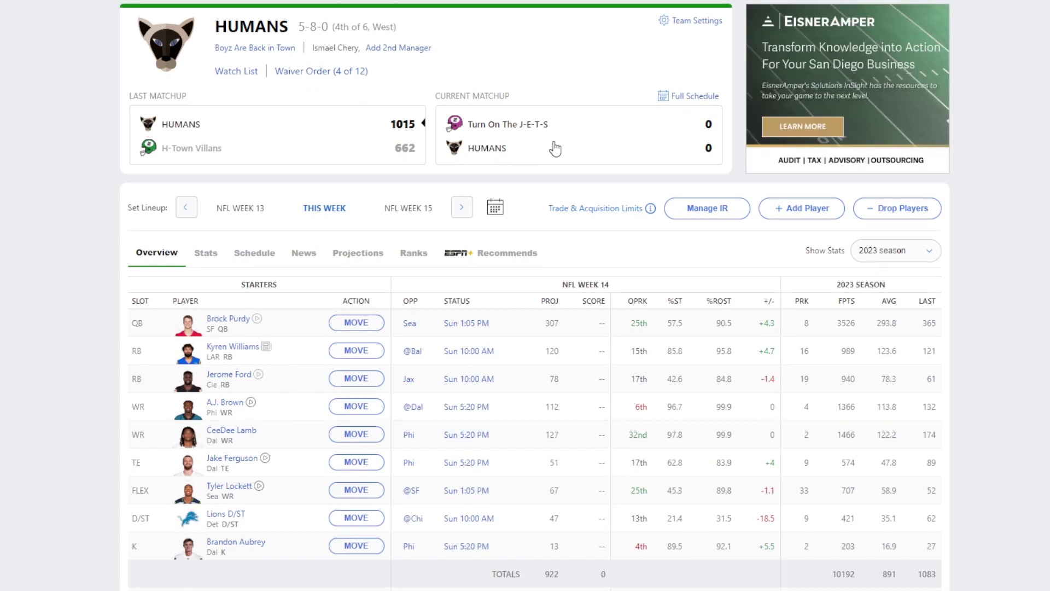
{"action": "mouse_move", "coordinate": [181, 1]}
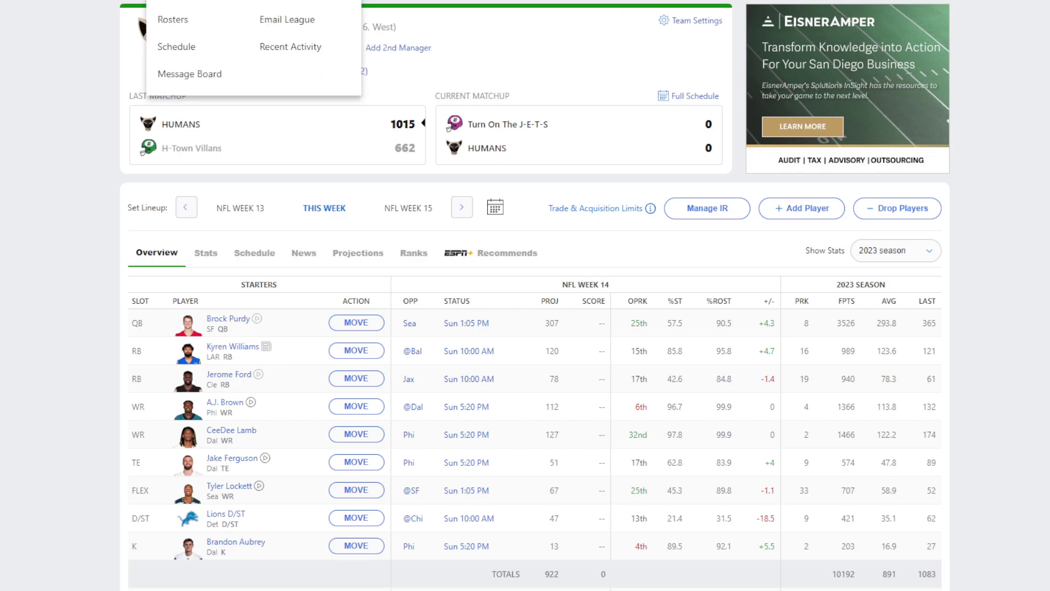
{"action": "left_click", "coordinate": [224, 21]}
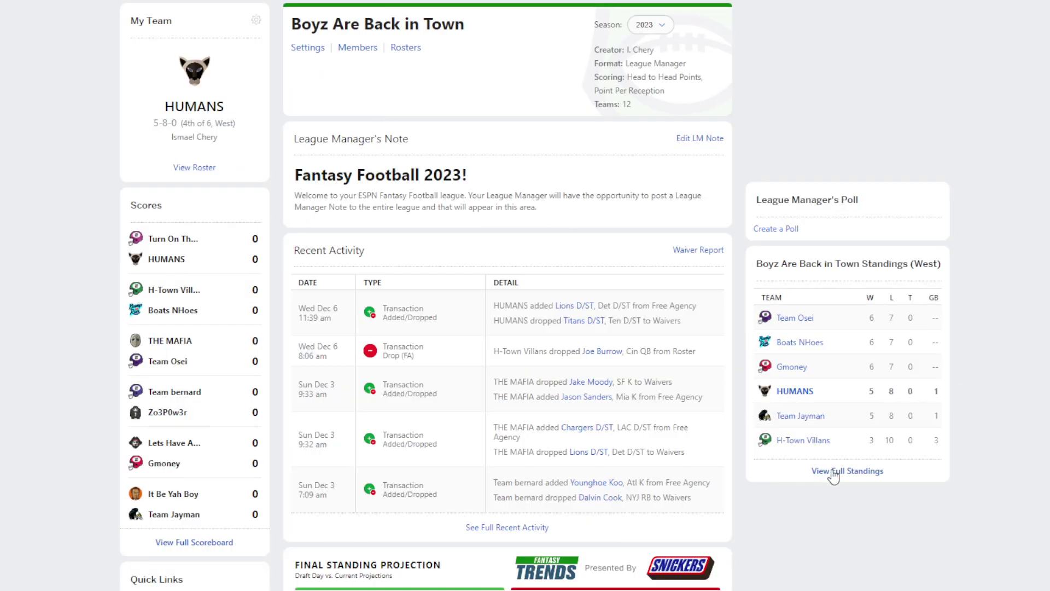
{"action": "left_click", "coordinate": [824, 470]}
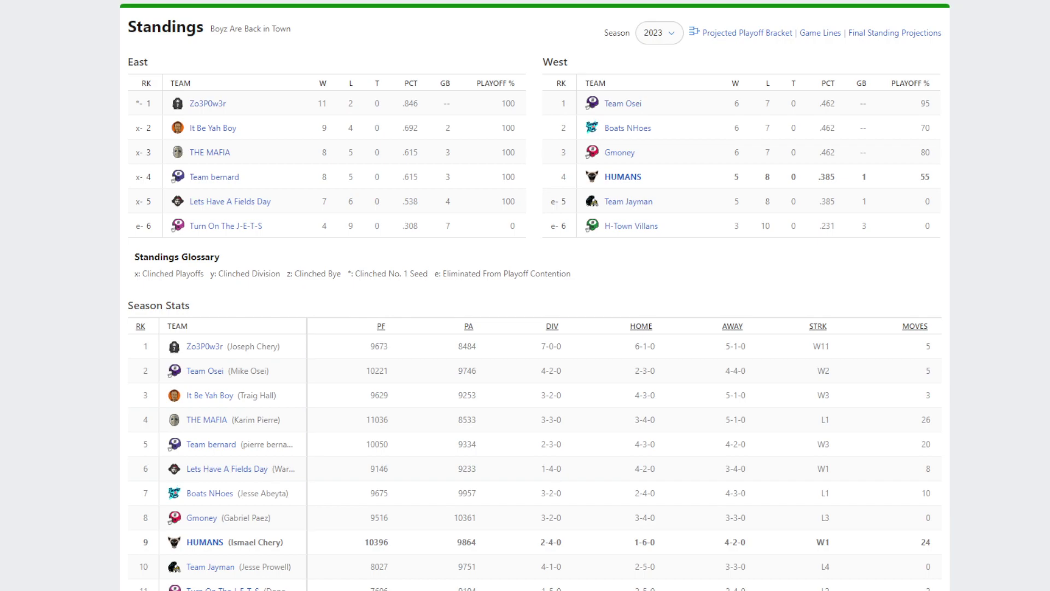
Return to the HUMANS team, check its current matchup, and look over the Week 14 lineup.
{"action": "left_click", "coordinate": [270, 17]}
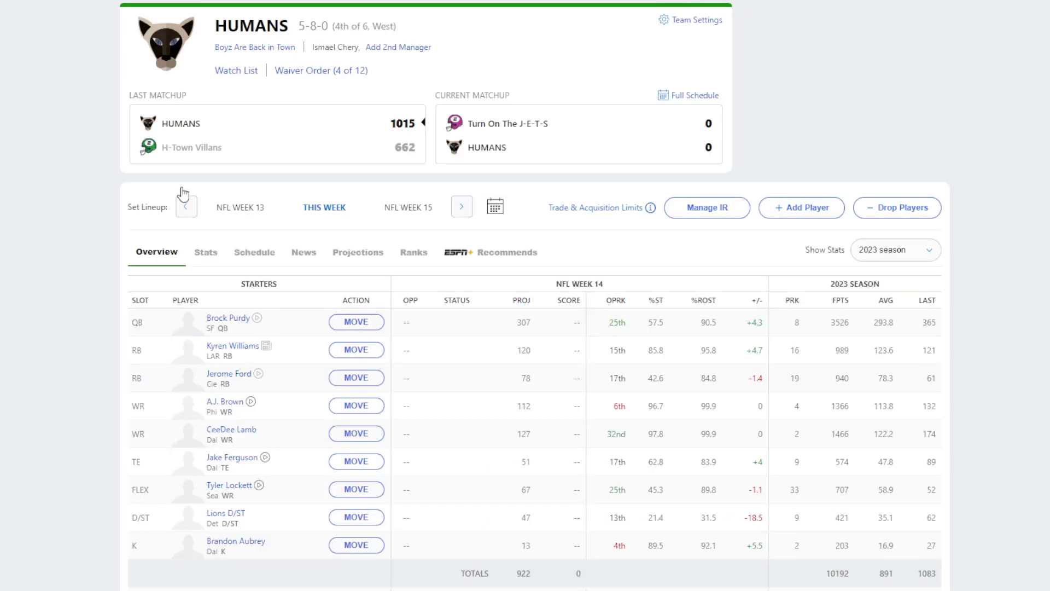
{"action": "left_click", "coordinate": [482, 132]}
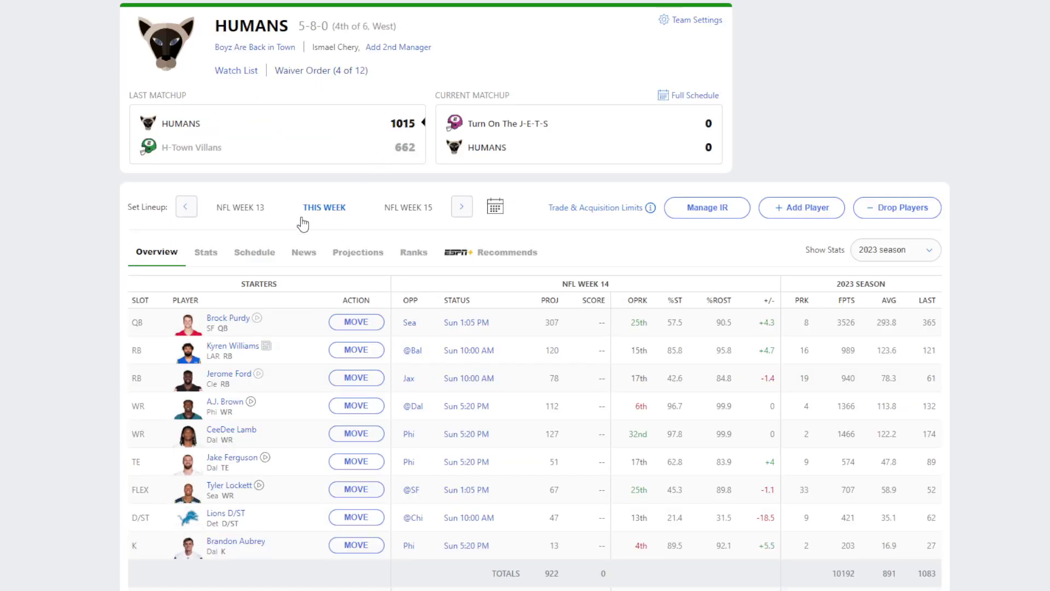
{"action": "scroll", "coordinate": [257, 253], "scroll_direction": "down", "scroll_amount": 2}
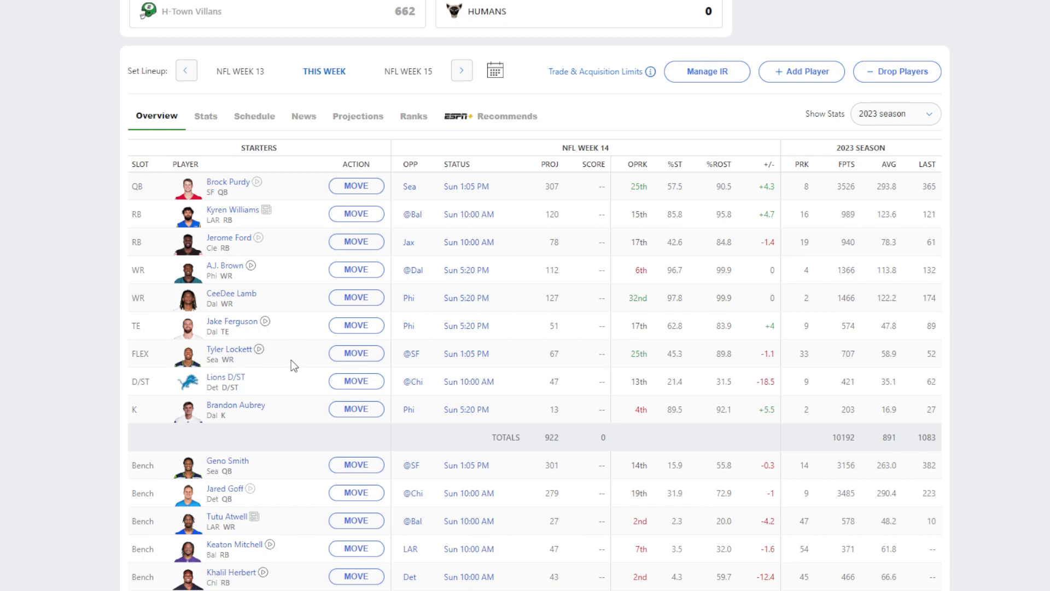
Look through the D/ST free agents available in Boyz Are Back in Town and return to the HUMANS roster.
{"action": "left_click", "coordinate": [806, 74]}
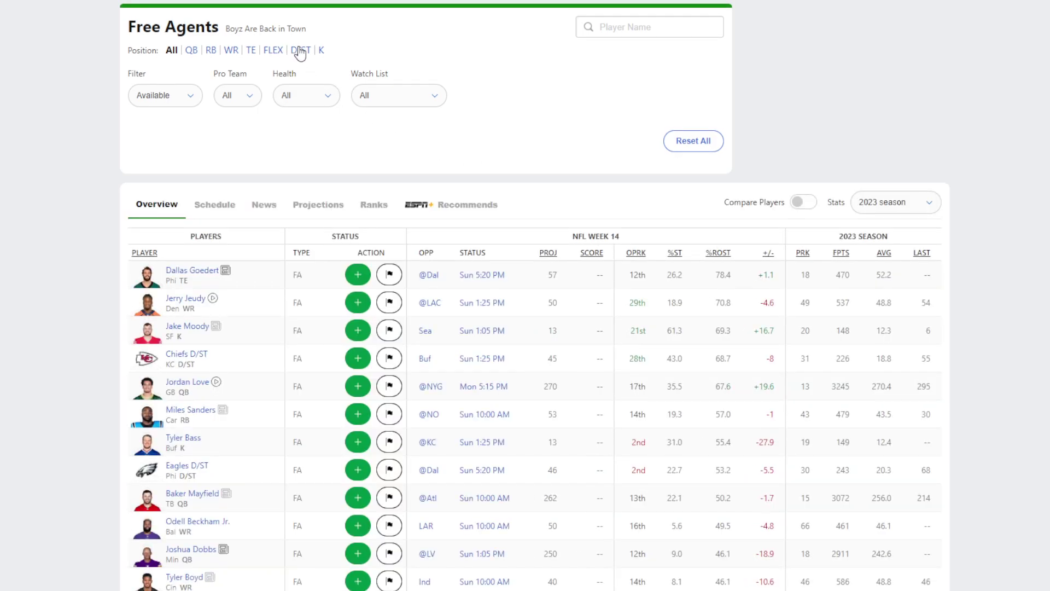
{"action": "left_click", "coordinate": [302, 50]}
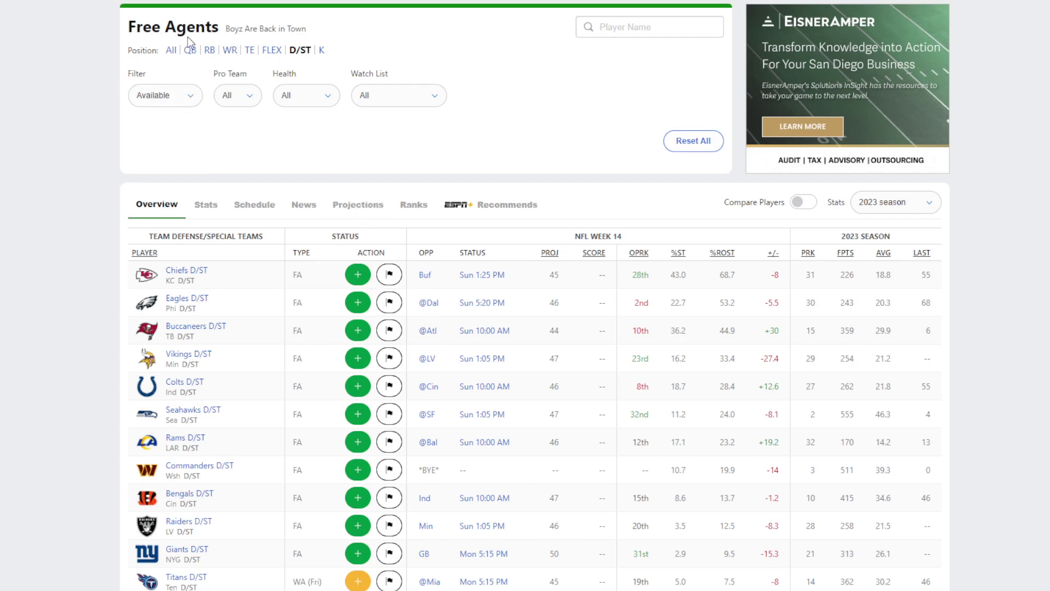
{"action": "key", "text": "alt+Left"}
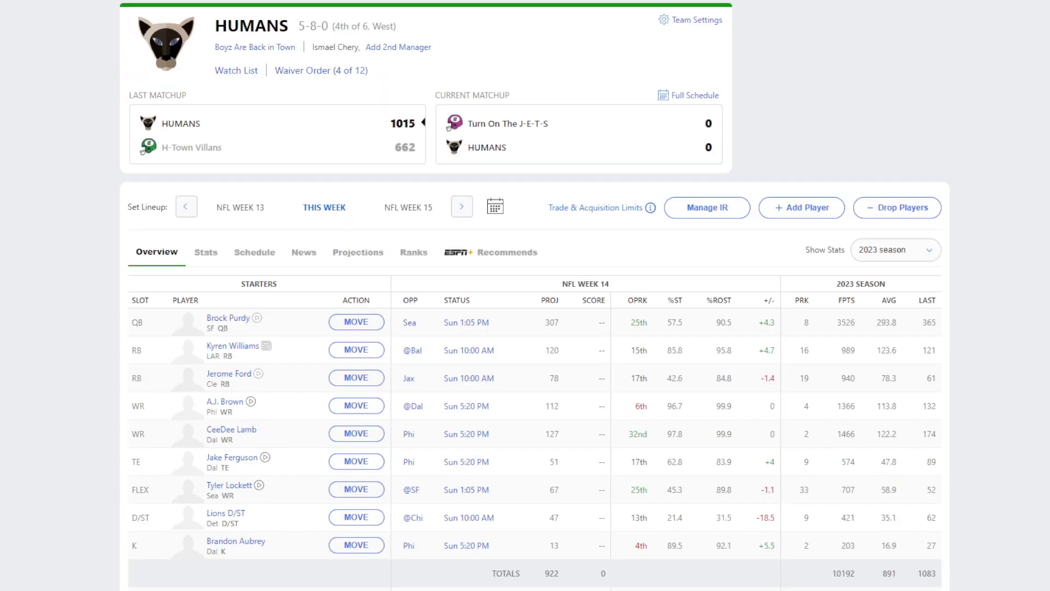
Review the HUMANS bench and the Week 14 box score against Turn On The J-E-T-S, and reopen the team page.
{"action": "scroll", "coordinate": [99, 192], "scroll_direction": "down", "scroll_amount": 5}
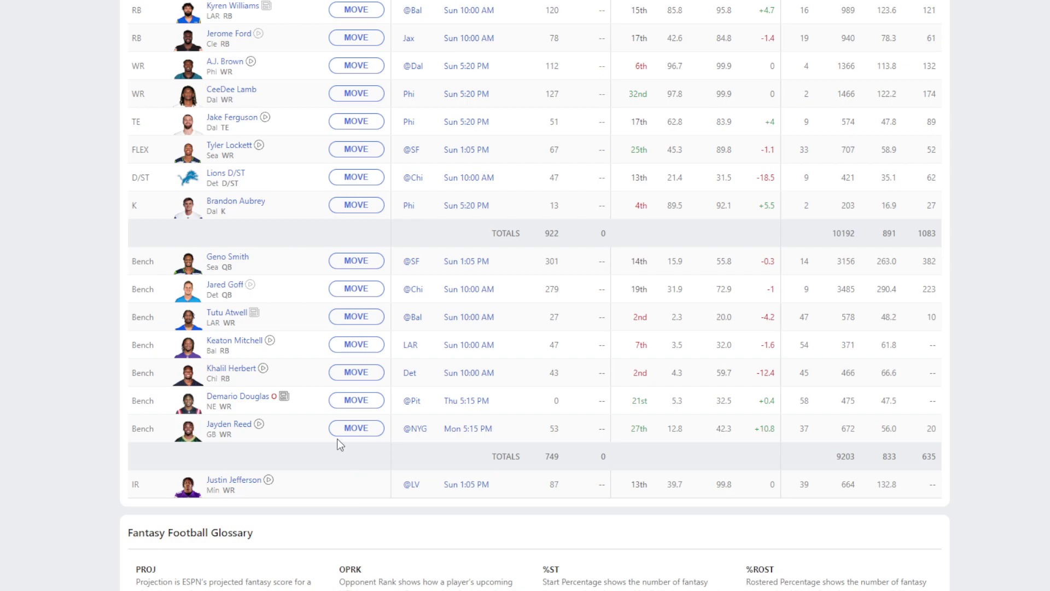
{"action": "scroll", "coordinate": [328, 369], "scroll_direction": "up", "scroll_amount": 6}
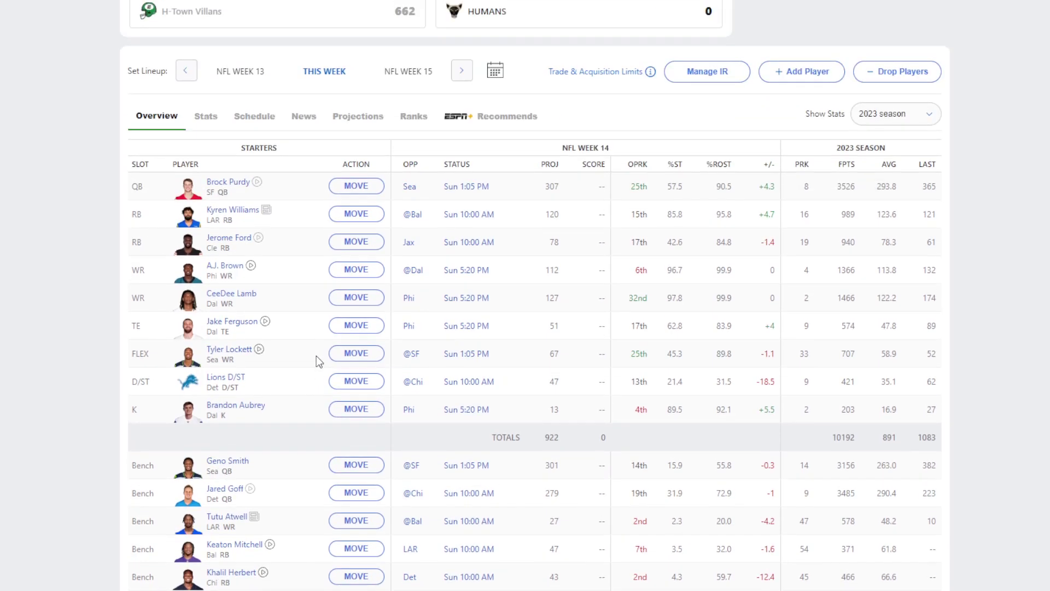
{"action": "left_click", "coordinate": [506, 131]}
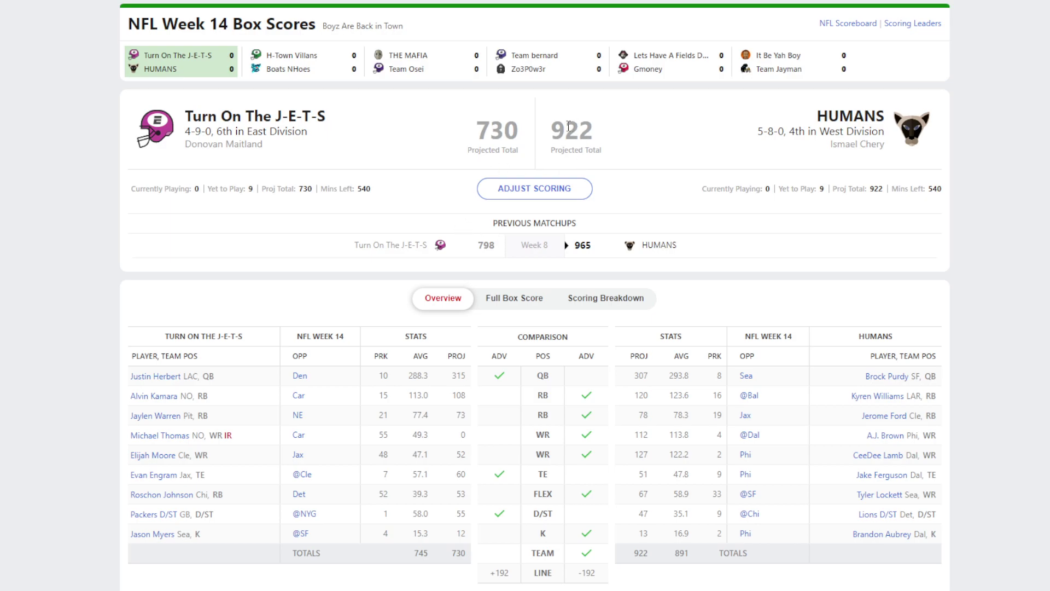
{"action": "mouse_move", "coordinate": [254, 1]}
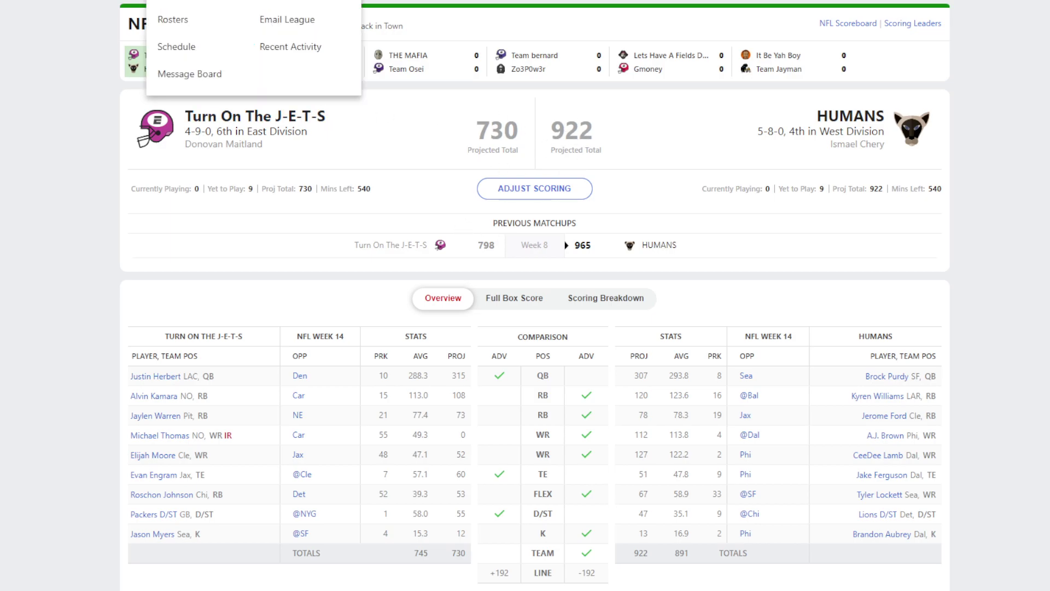
{"action": "left_click", "coordinate": [208, 68]}
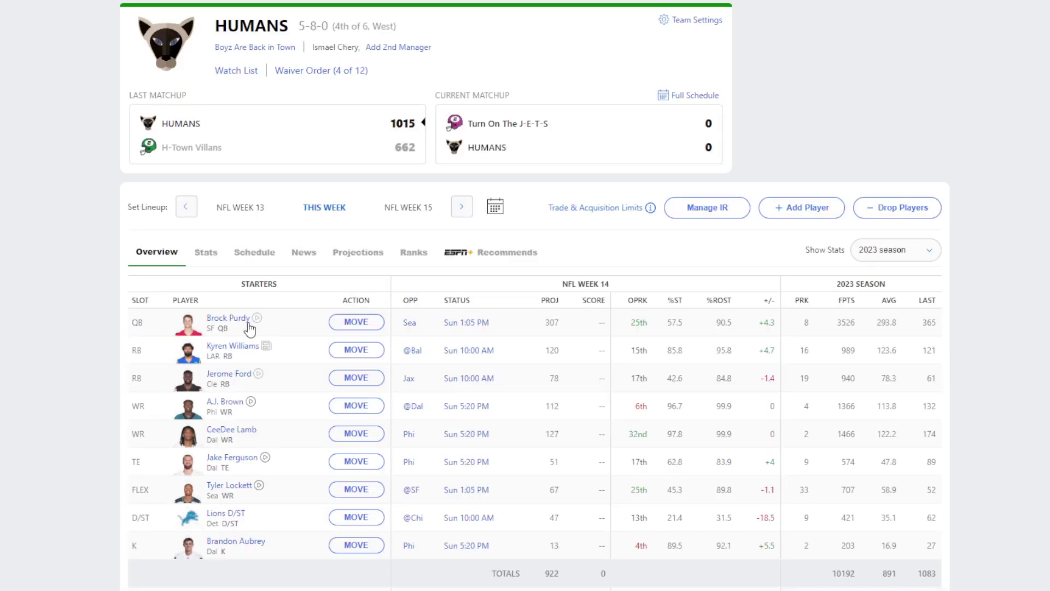
{"action": "scroll", "coordinate": [233, 324], "scroll_direction": "down", "scroll_amount": 3}
{"action": "left_click", "coordinate": [356, 285]}
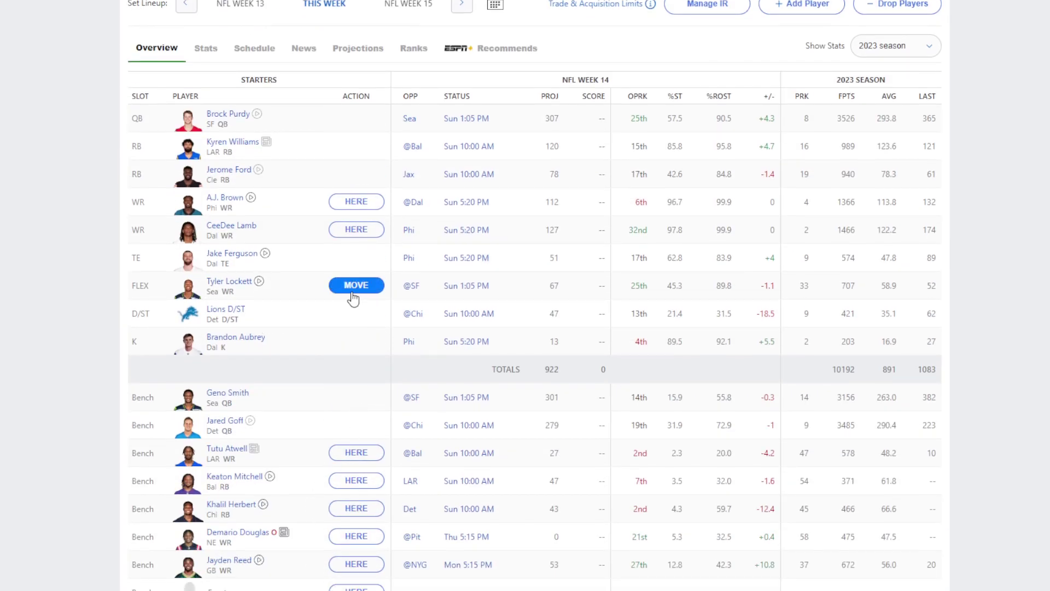
{"action": "left_click", "coordinate": [353, 292]}
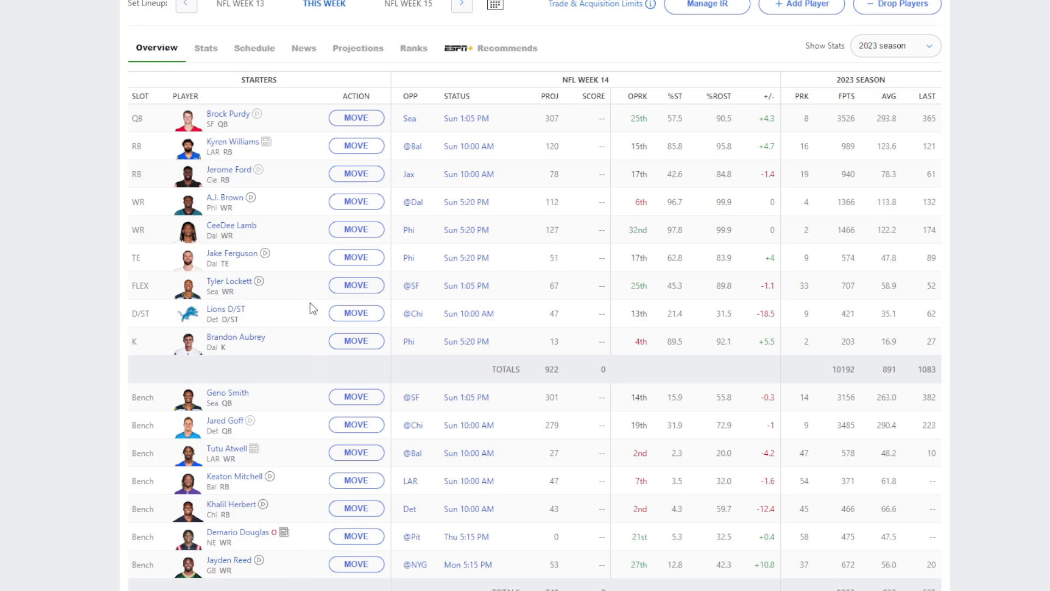
{"action": "scroll", "coordinate": [309, 328], "scroll_direction": "up", "scroll_amount": 3}
View the player card of Justin Jefferson from the HUMANS injured reserve slot and close it.
{"action": "scroll", "coordinate": [307, 343], "scroll_direction": "down", "scroll_amount": 6}
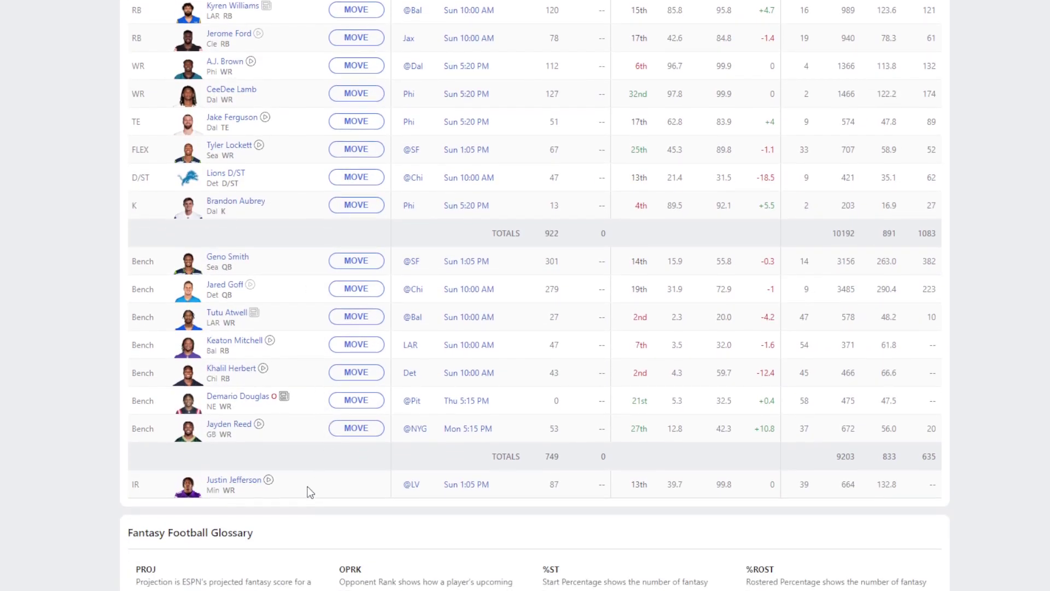
{"action": "left_click", "coordinate": [234, 481]}
{"action": "scroll", "coordinate": [391, 399], "scroll_direction": "up", "scroll_amount": 1}
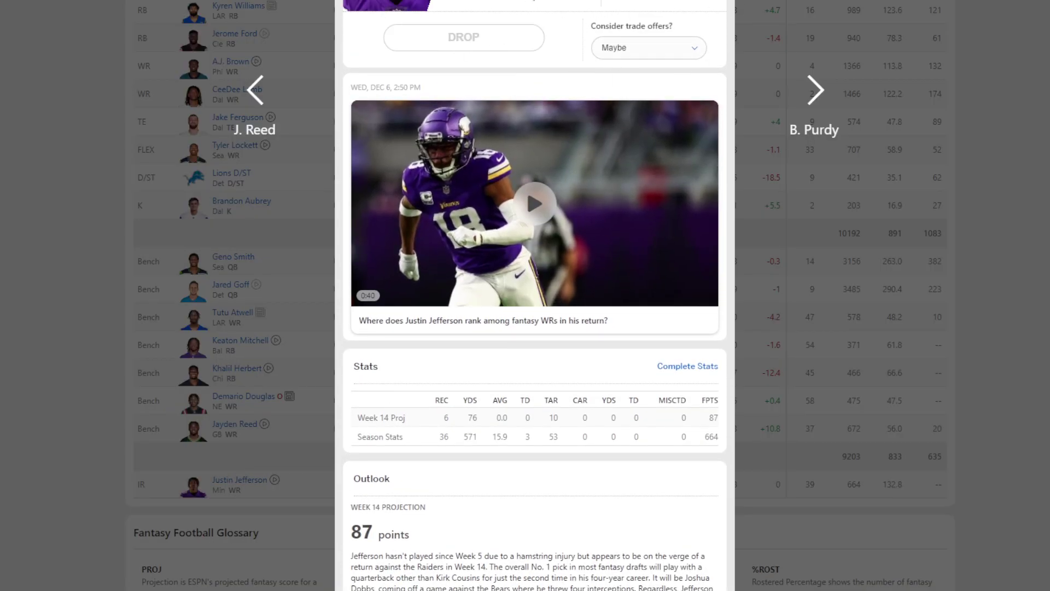
{"action": "key", "text": "Escape"}
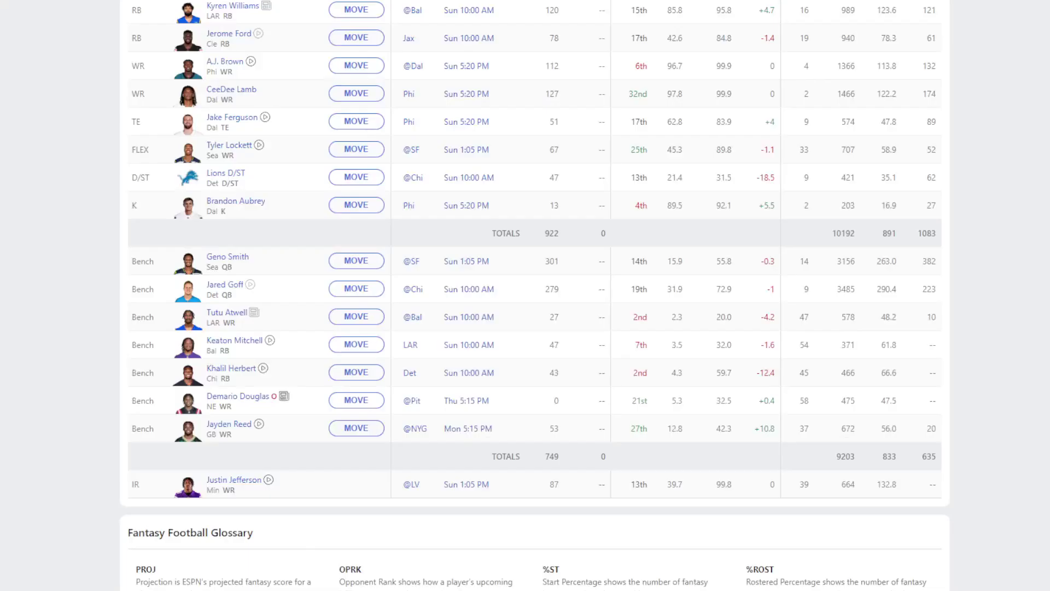
{"action": "left_click", "coordinate": [364, 152]}
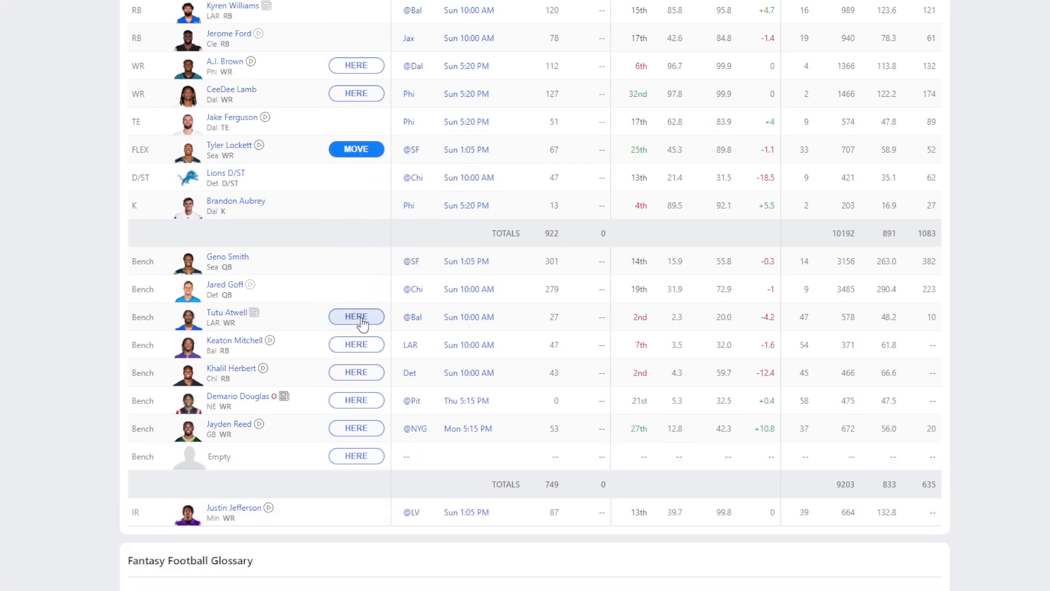
{"action": "left_click_drag", "start_coordinate": [336, 517], "coordinate": [331, 484]}
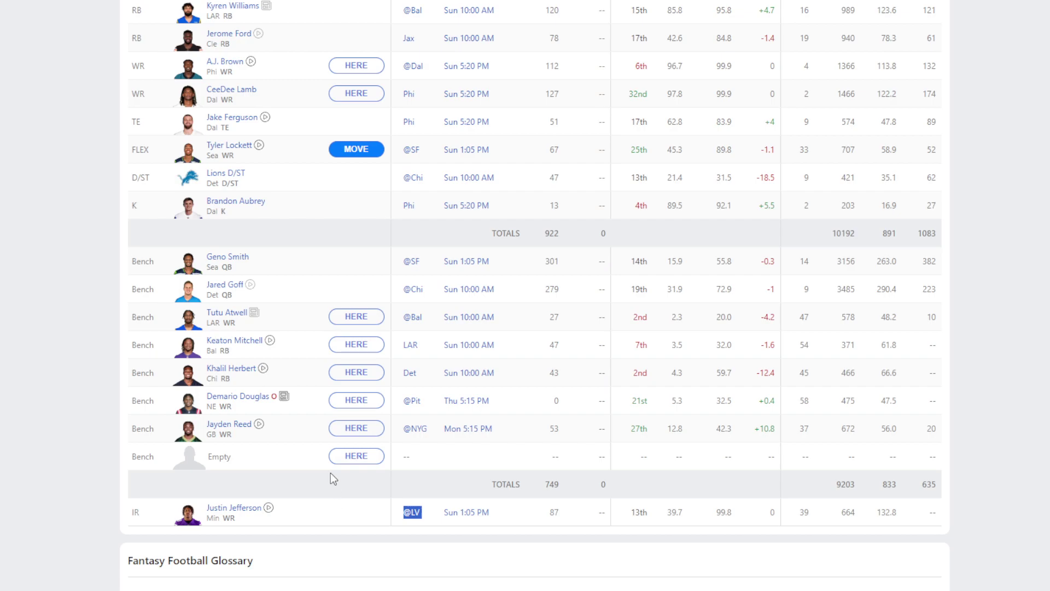
{"action": "left_click", "coordinate": [351, 156]}
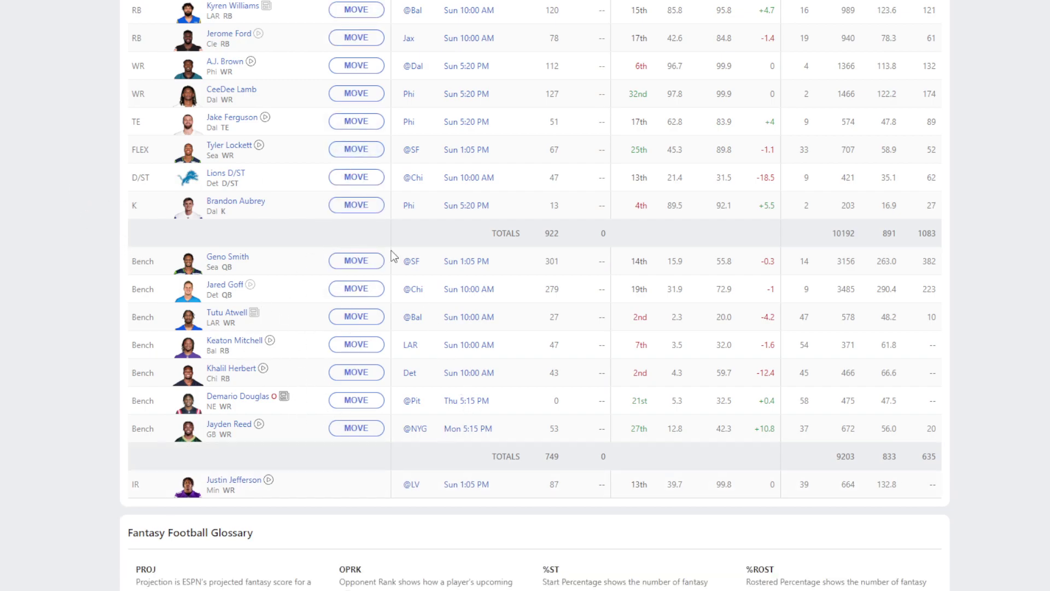
Recheck the HUMANS starters, bench and injured reserve slot.
{"action": "scroll", "coordinate": [391, 256], "scroll_direction": "up", "scroll_amount": 6}
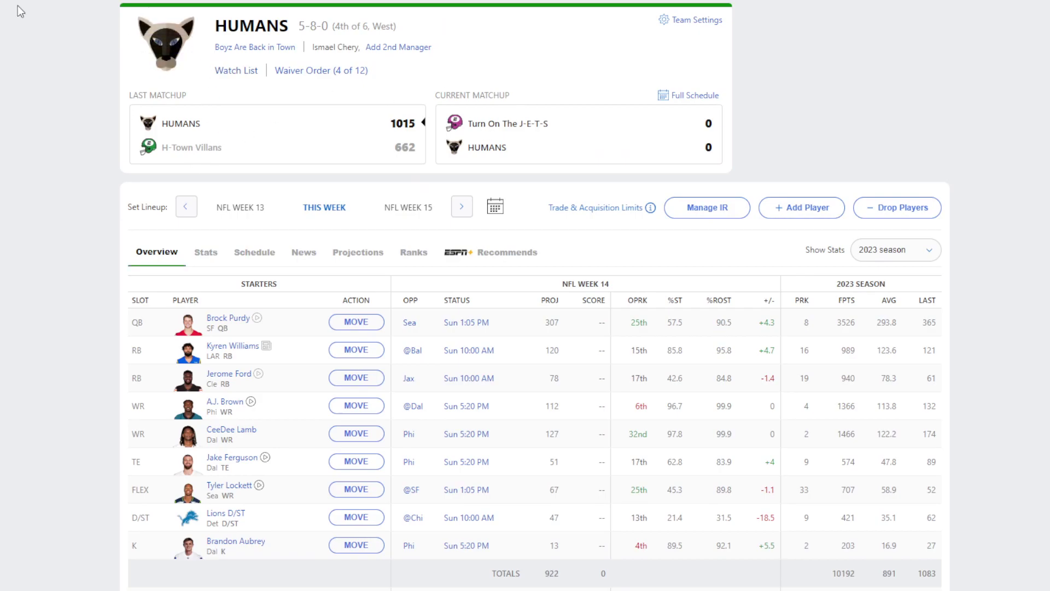
{"action": "scroll", "coordinate": [12, 264], "scroll_direction": "down", "scroll_amount": 6}
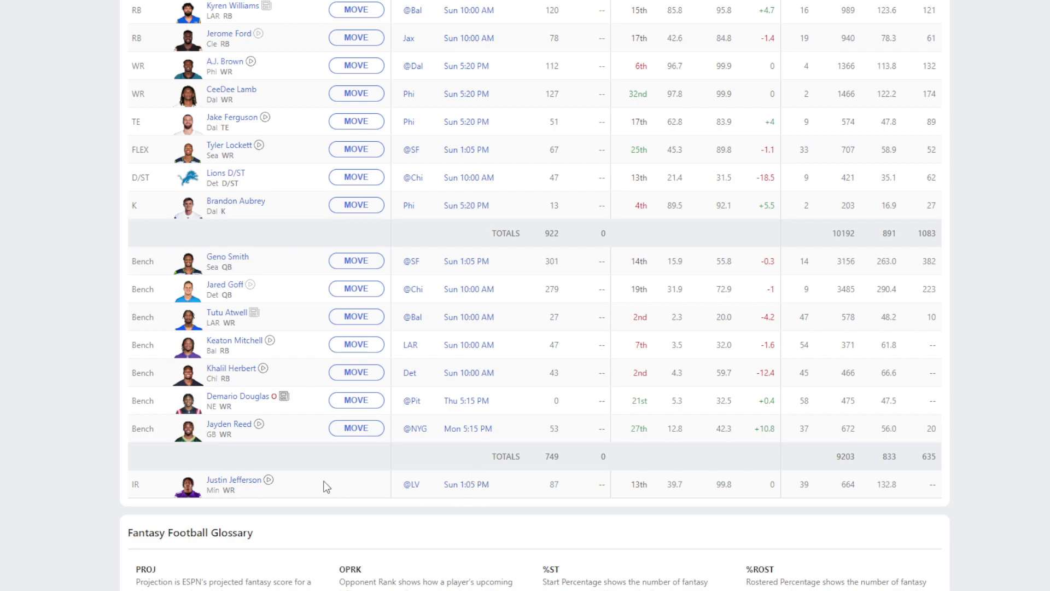
Read the stats and Week 14 outlook on Justin Jefferson's player card, and close it.
{"action": "left_click", "coordinate": [244, 485]}
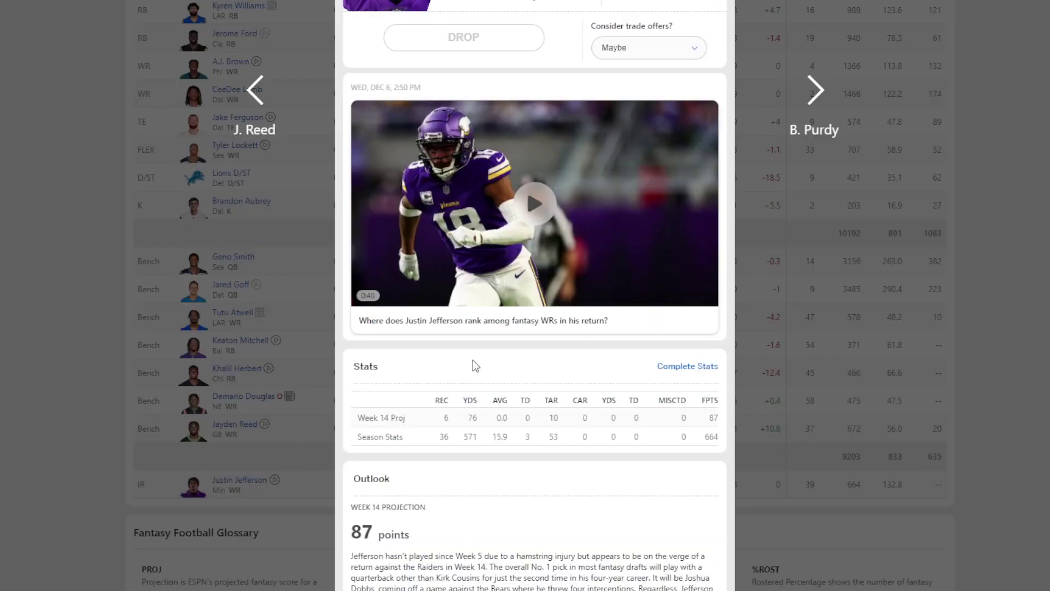
{"action": "scroll", "coordinate": [475, 372], "scroll_direction": "down", "scroll_amount": 10}
{"action": "left_click", "coordinate": [812, 311]}
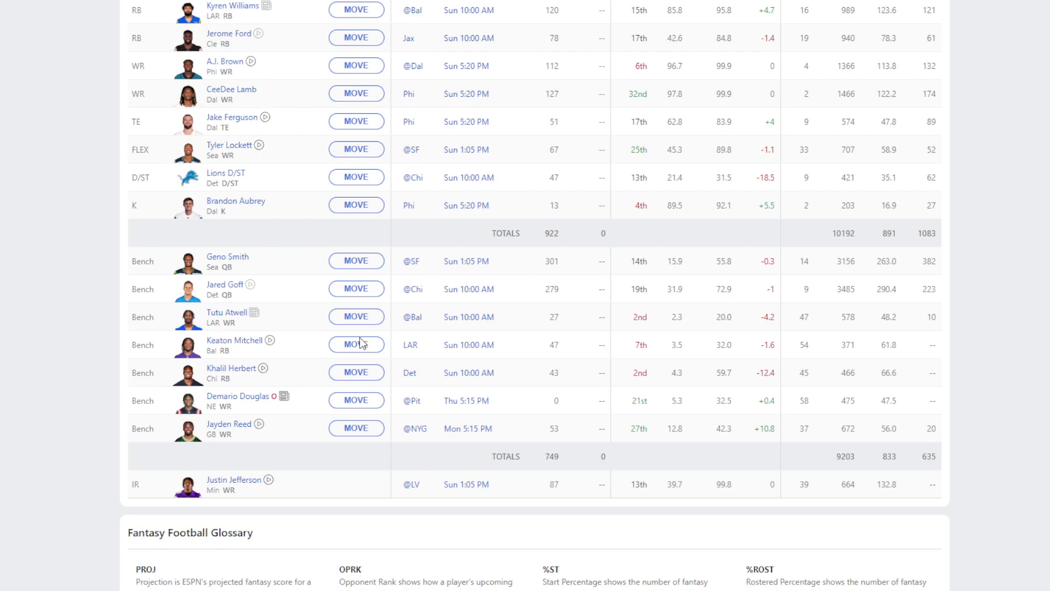
Drop injured wide receiver Demario Douglas from the HUMANS bench.
{"action": "left_click", "coordinate": [350, 401]}
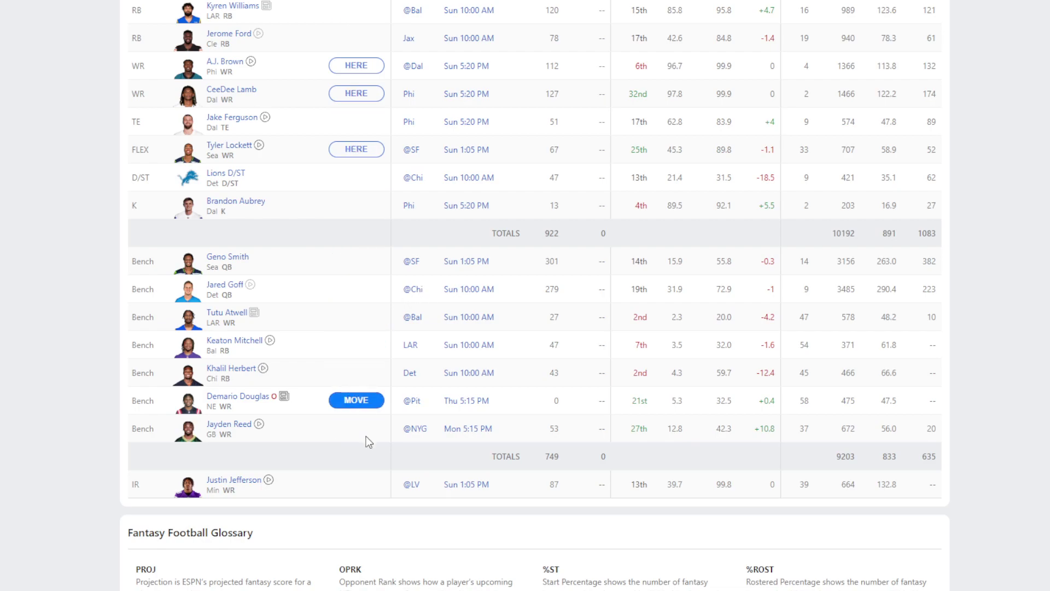
{"action": "left_click", "coordinate": [360, 402]}
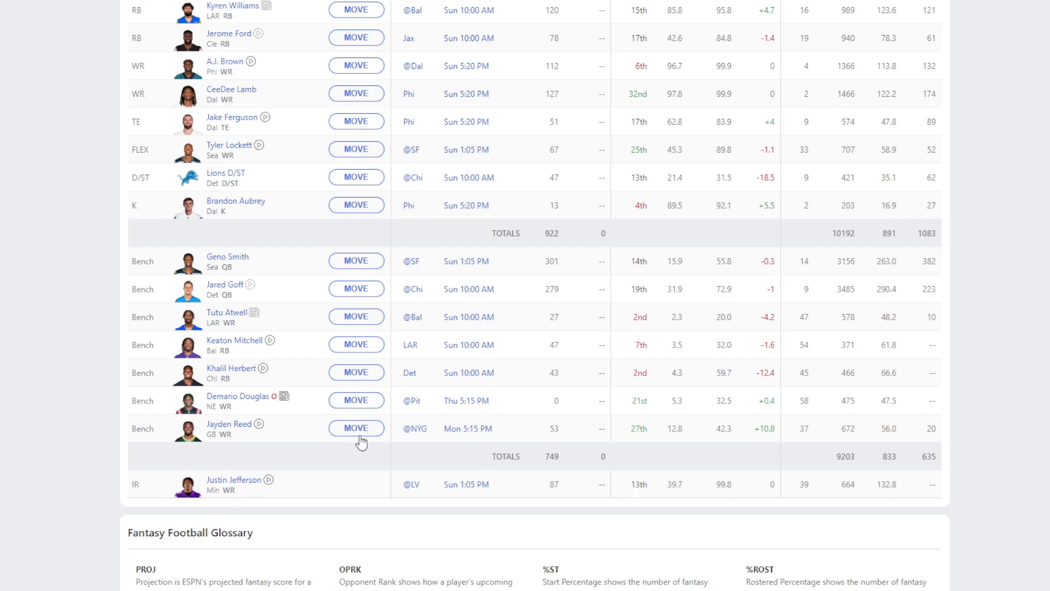
{"action": "left_click", "coordinate": [240, 400]}
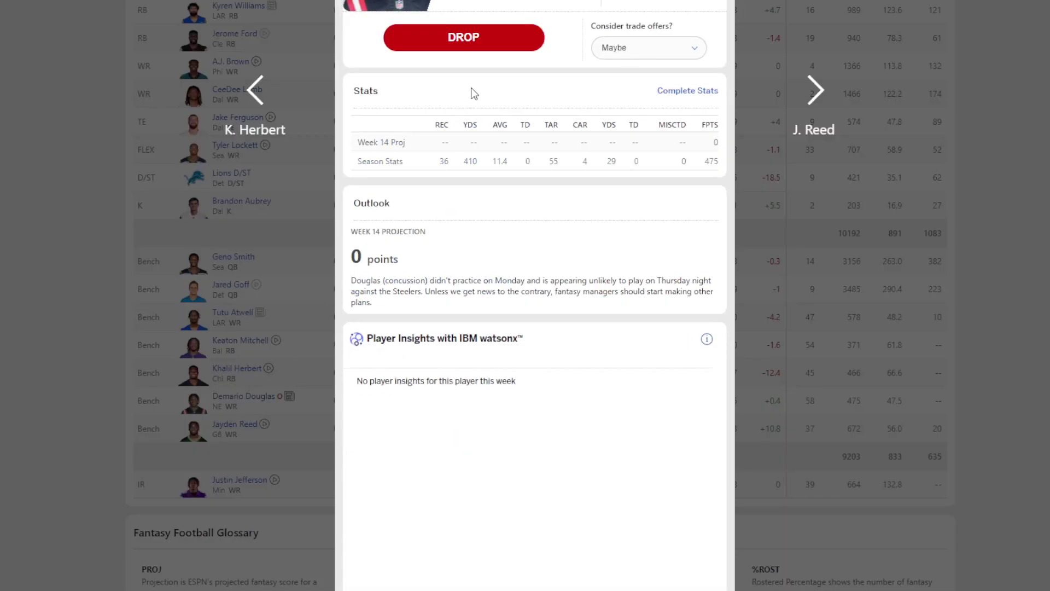
{"action": "left_click", "coordinate": [492, 37]}
{"action": "left_click", "coordinate": [535, 332]}
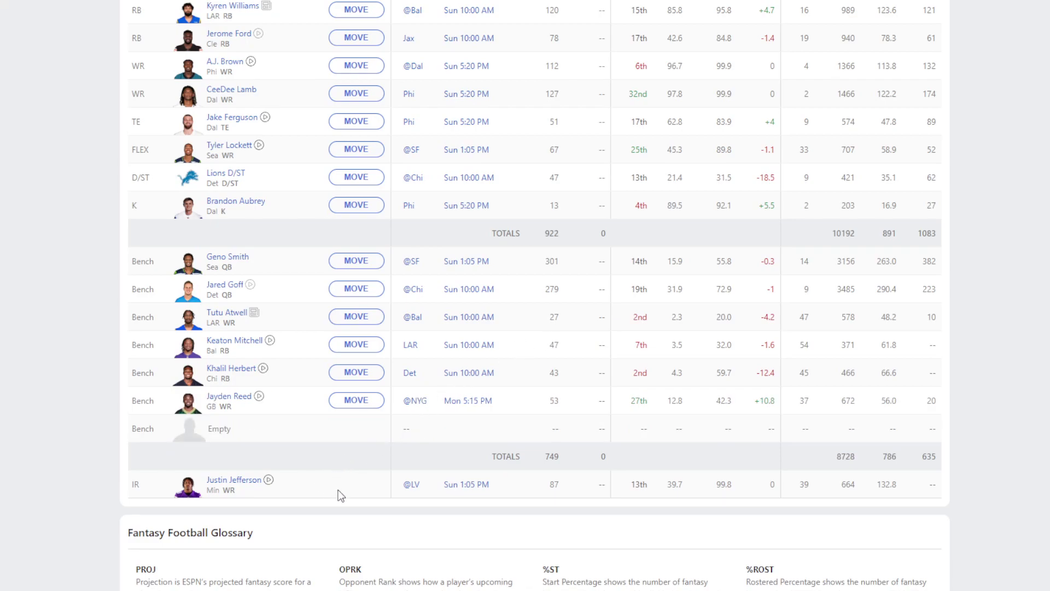
Check Justin Jefferson's player card again, close it, and look over the HUMANS starters and bench.
{"action": "left_click", "coordinate": [228, 481]}
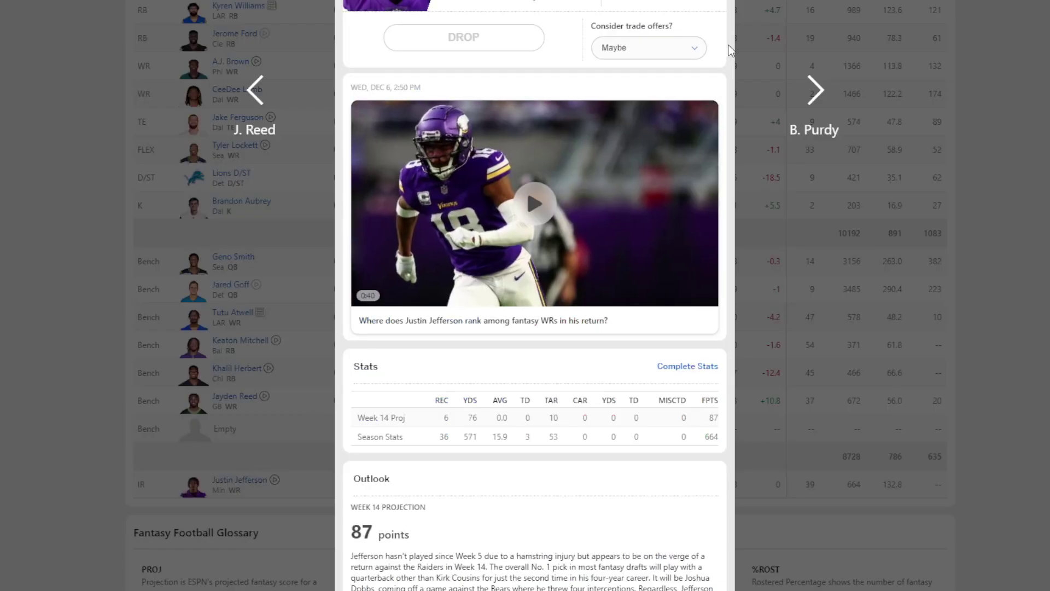
{"action": "key", "text": "Escape"}
{"action": "scroll", "coordinate": [383, 351], "scroll_direction": "up", "scroll_amount": 6}
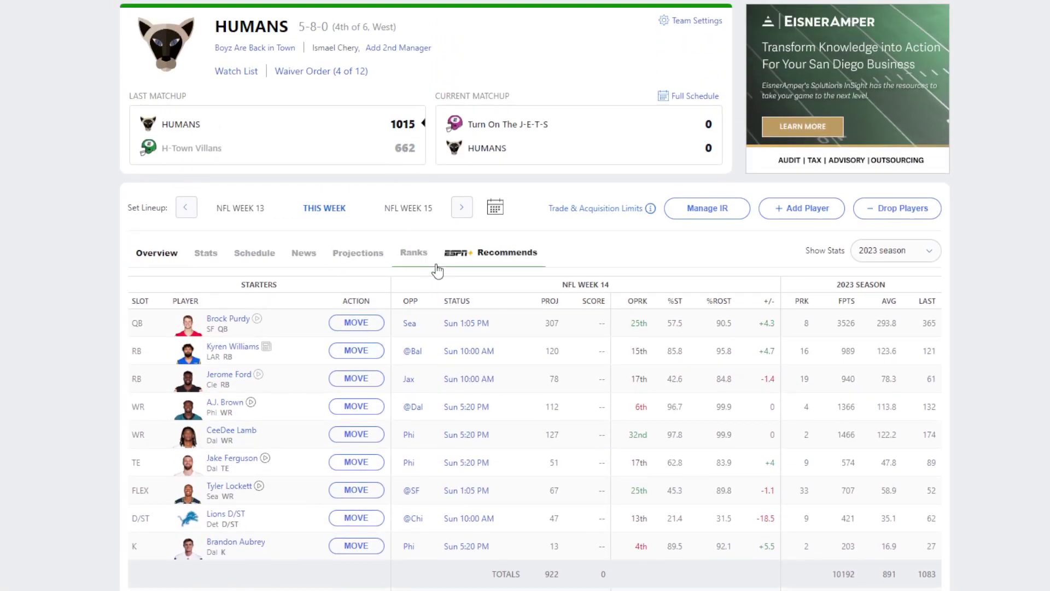
{"action": "scroll", "coordinate": [436, 259], "scroll_direction": "down", "scroll_amount": 3}
{"action": "scroll", "coordinate": [435, 259], "scroll_direction": "down", "scroll_amount": 4}
{"action": "scroll", "coordinate": [434, 265], "scroll_direction": "up", "scroll_amount": 6}
Open the fantasy football home page and look through the list of teams with their Week 14 projections.
{"action": "left_click", "coordinate": [432, 266]}
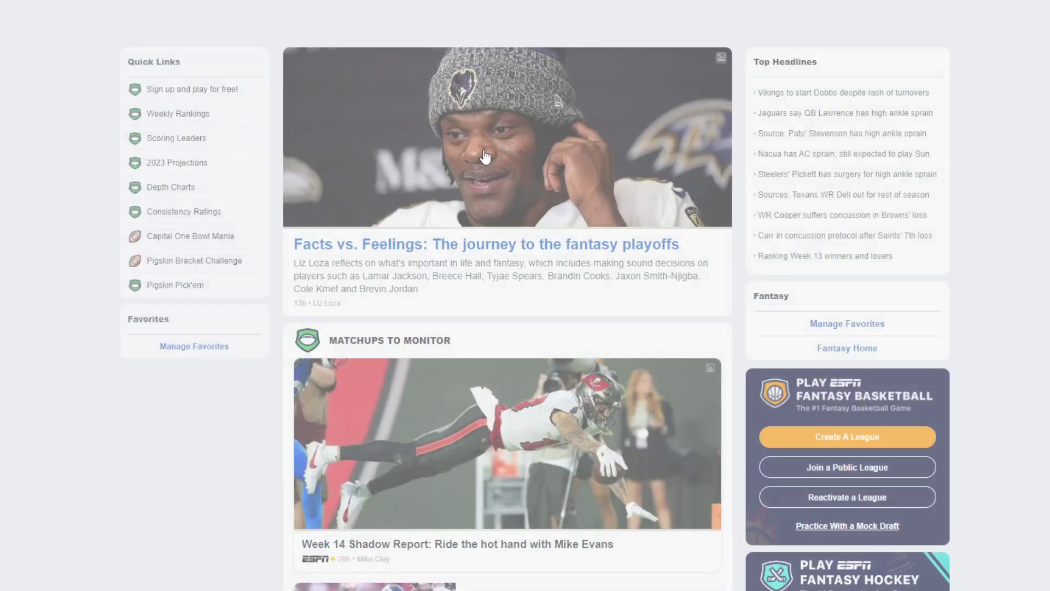
{"action": "scroll", "coordinate": [469, 159], "scroll_direction": "down", "scroll_amount": 9}
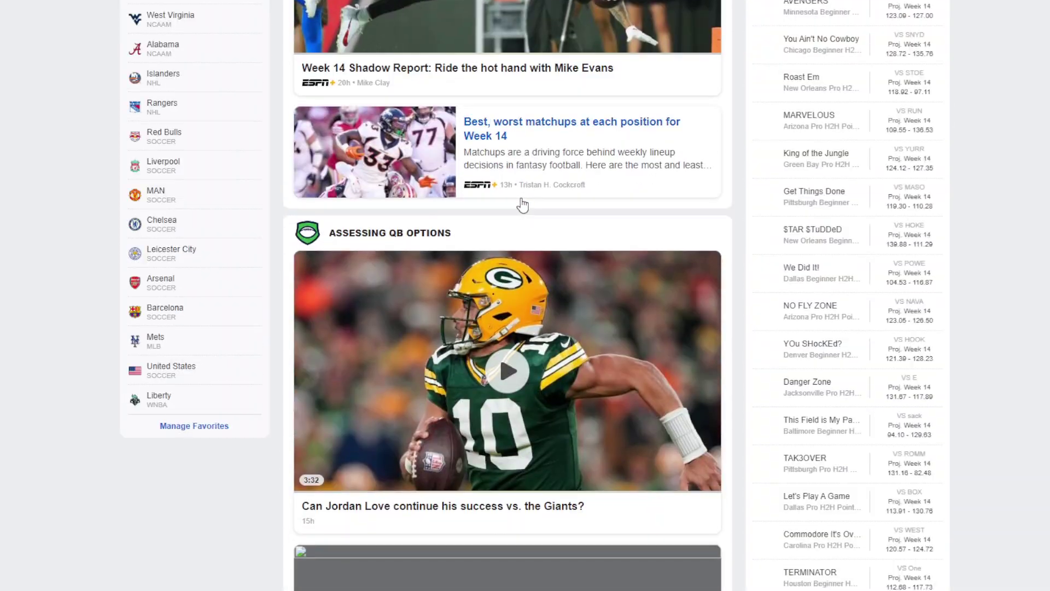
{"action": "scroll", "coordinate": [520, 204], "scroll_direction": "up", "scroll_amount": 5}
{"action": "scroll", "coordinate": [543, 199], "scroll_direction": "down", "scroll_amount": 4}
{"action": "scroll", "coordinate": [544, 202], "scroll_direction": "up", "scroll_amount": 2}
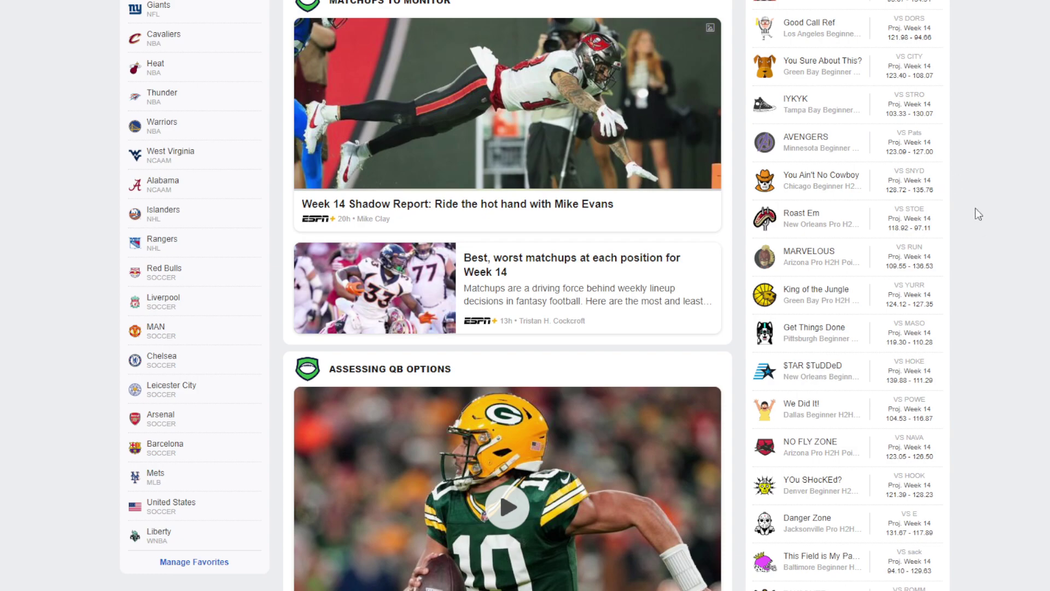
{"action": "scroll", "coordinate": [990, 211], "scroll_direction": "down", "scroll_amount": 10}
{"action": "scroll", "coordinate": [997, 230], "scroll_direction": "up", "scroll_amount": 5}
{"action": "scroll", "coordinate": [995, 225], "scroll_direction": "up", "scroll_amount": 4}
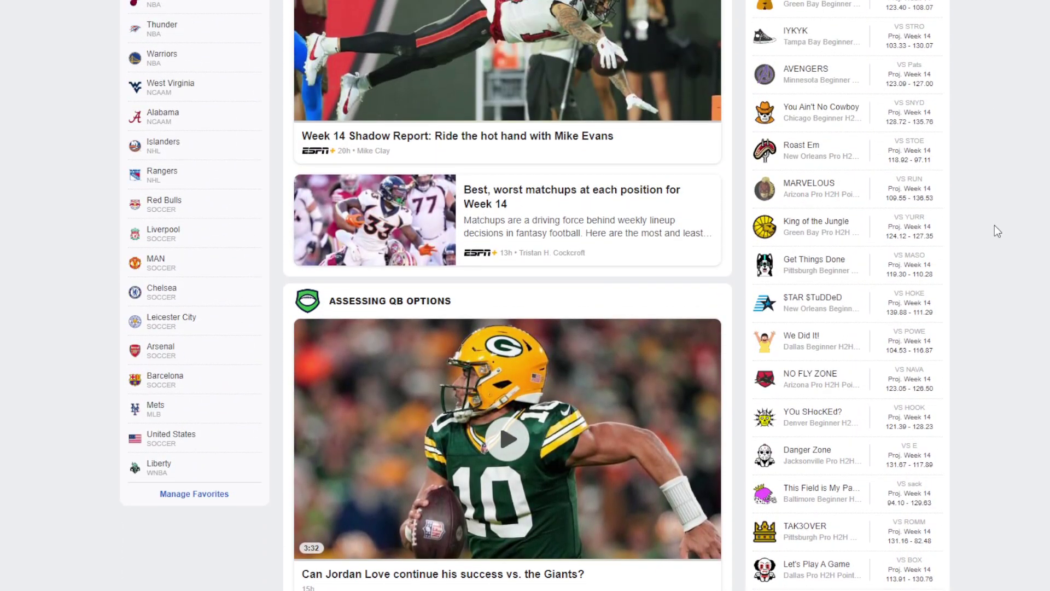